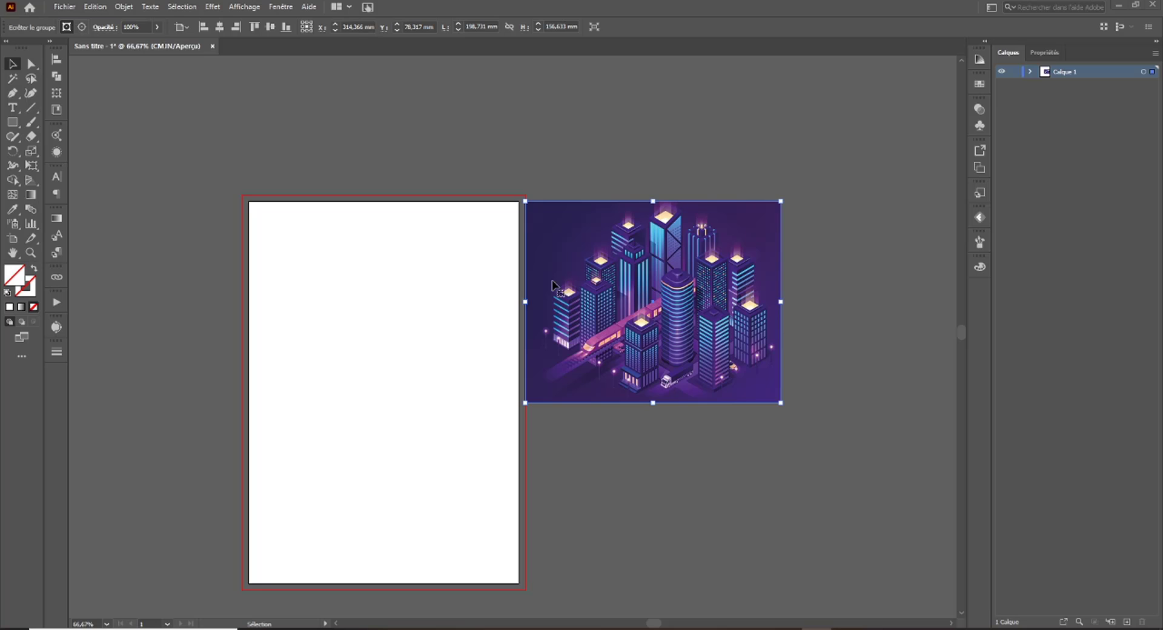
Move the city illustration up about 5 mm beside the artboard.
left_click_drag(562, 253, 561, 247)
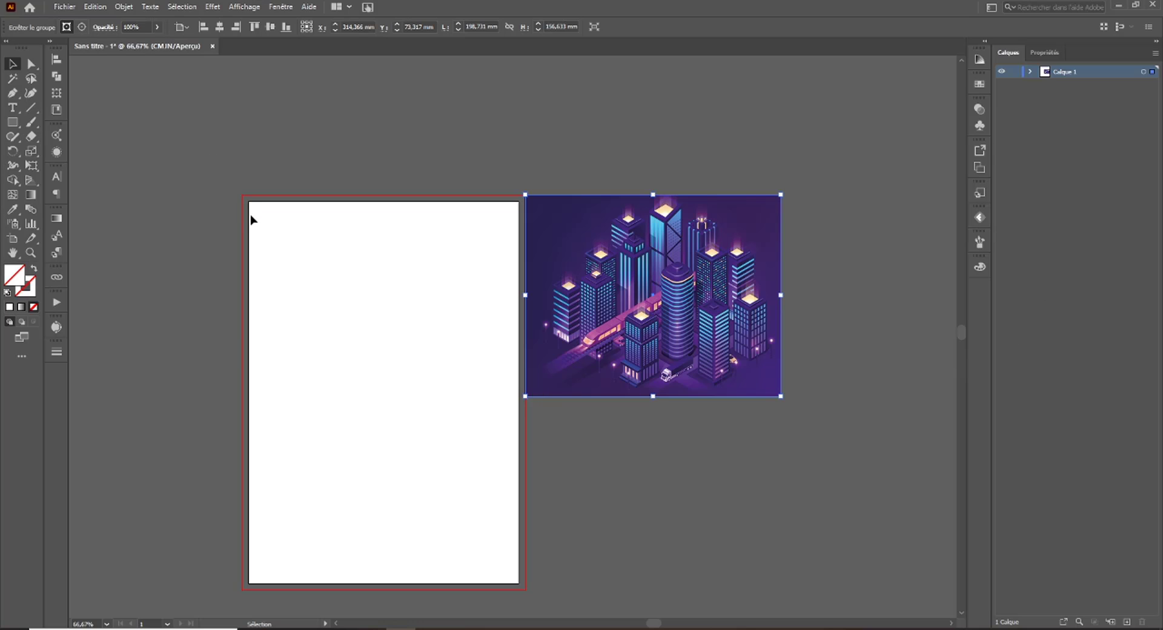
left_click(282, 7)
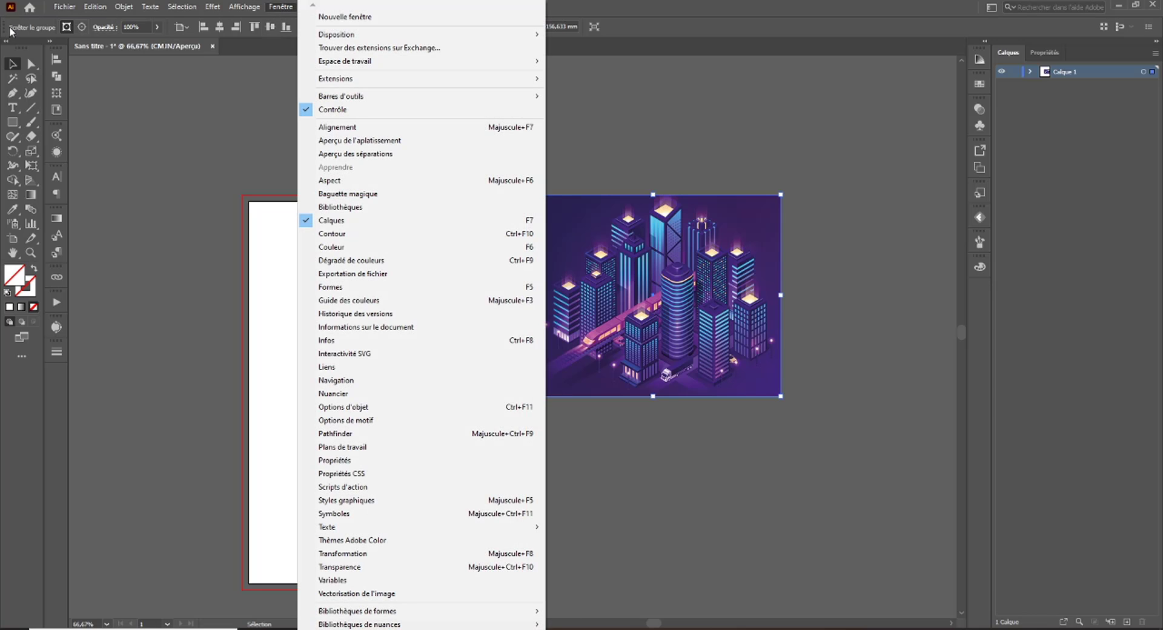
left_click(670, 31)
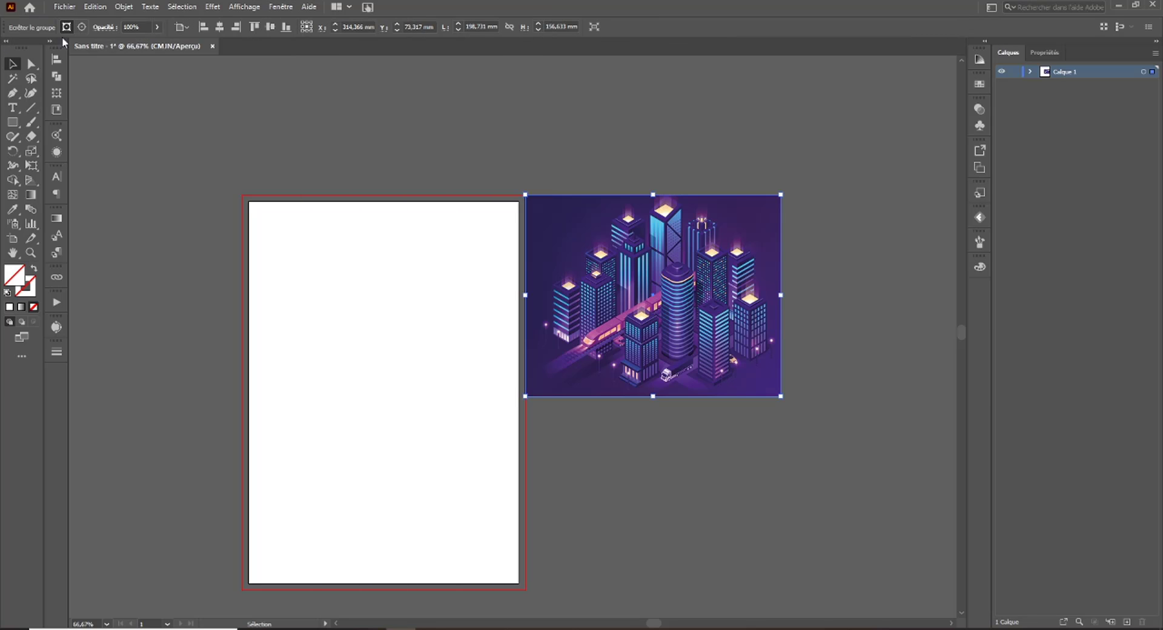
Hide the advanced tools bar and show it again.
left_click(284, 7)
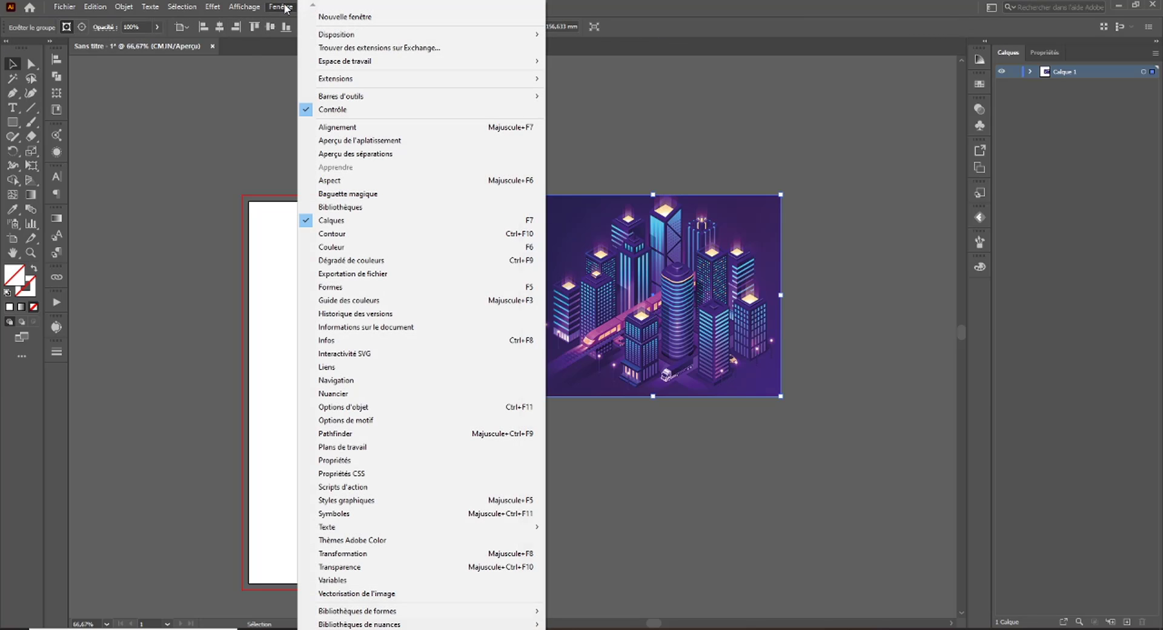
mouse_move(355, 63)
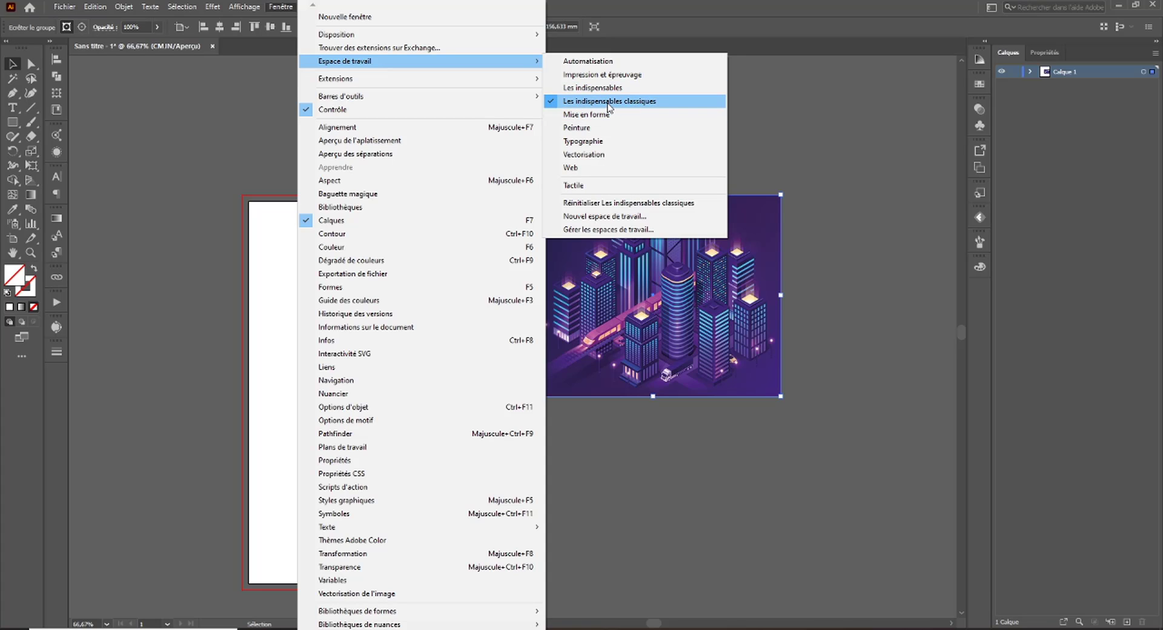
mouse_move(375, 98)
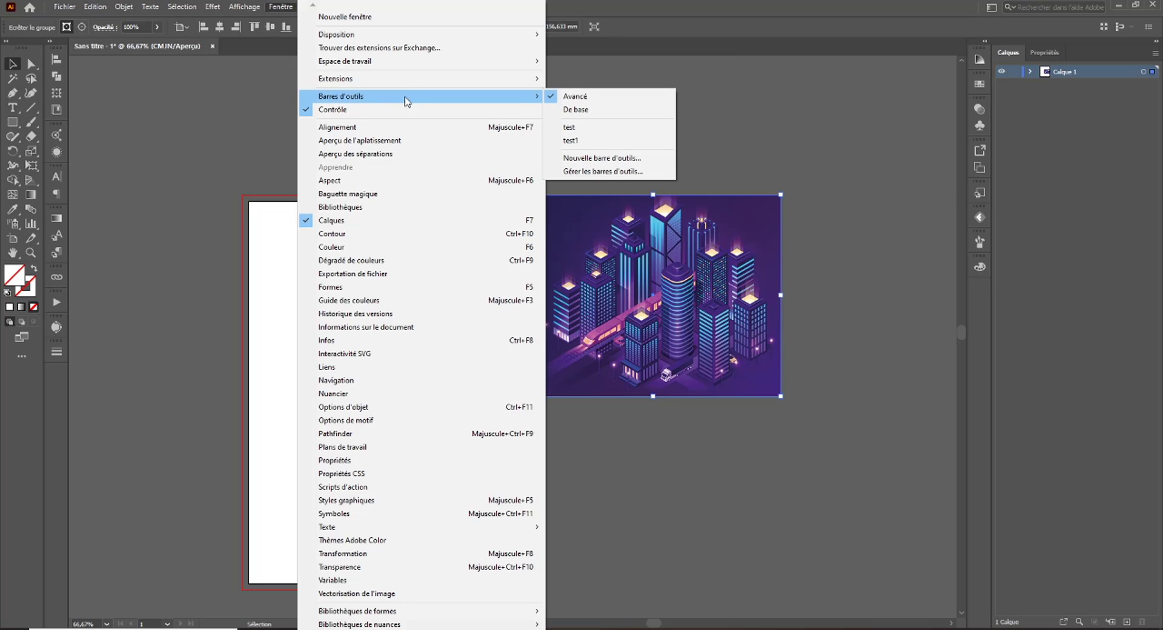
left_click(582, 95)
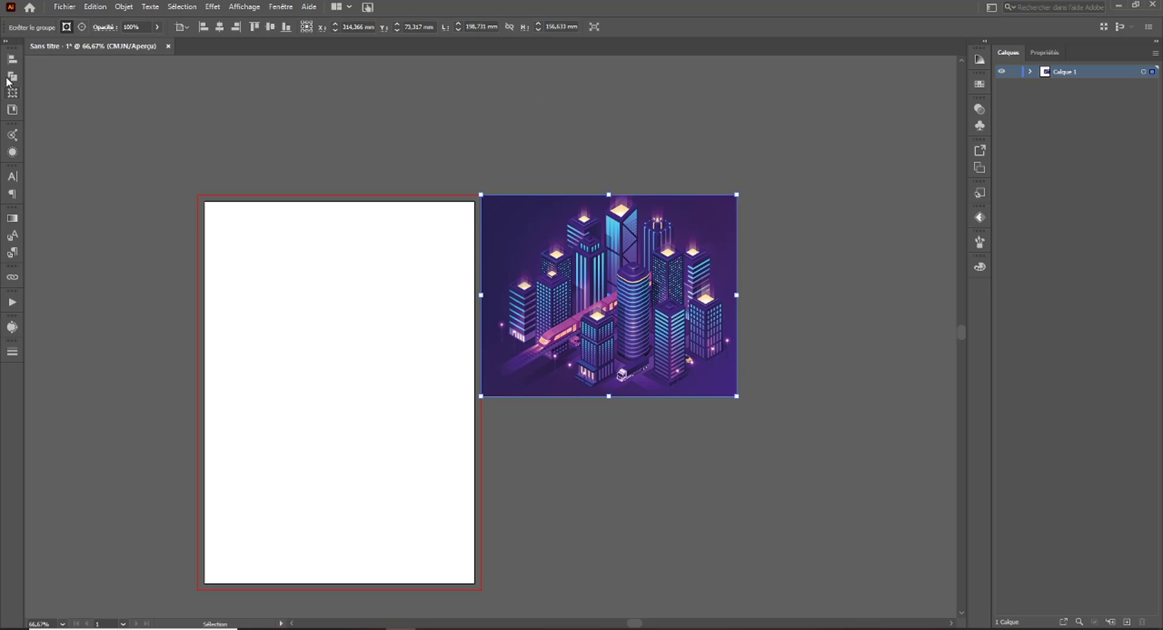
left_click(281, 7)
mouse_move(340, 100)
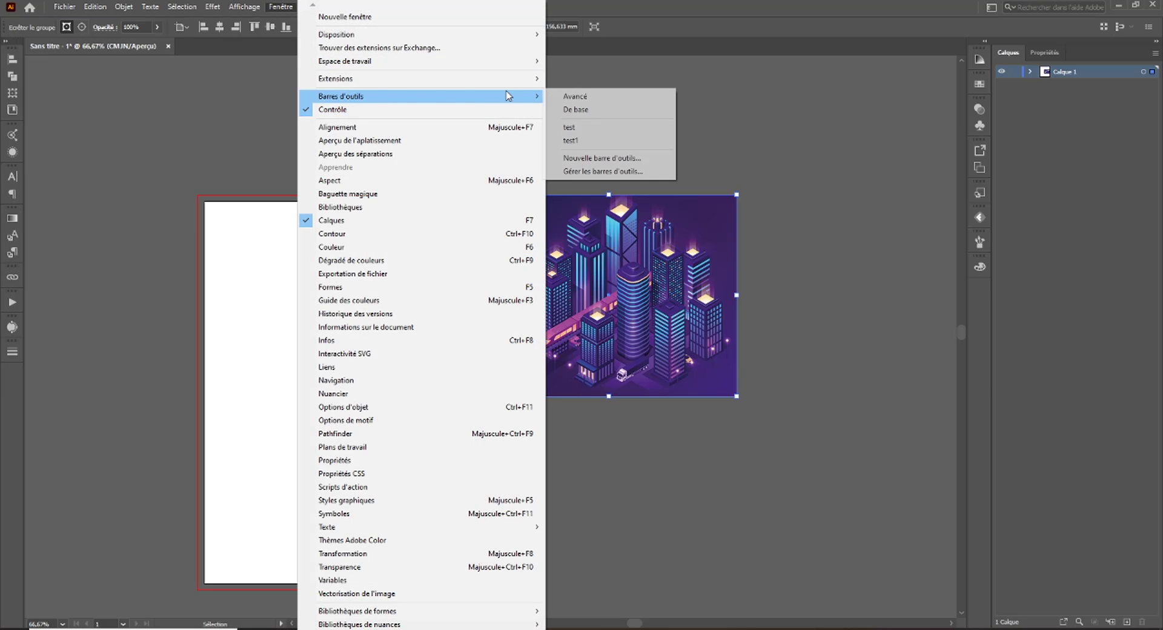
left_click(582, 96)
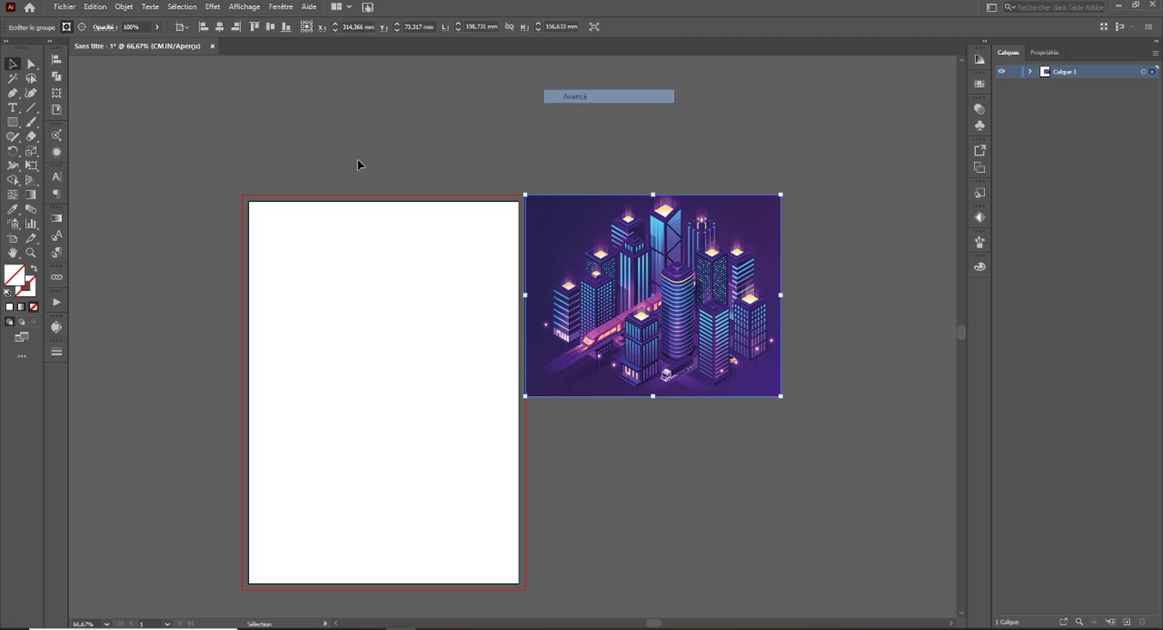
Draw a square of about 86 mm near the middle of the artboard, with a light blue fill (C 56.08%).
left_click(12, 124)
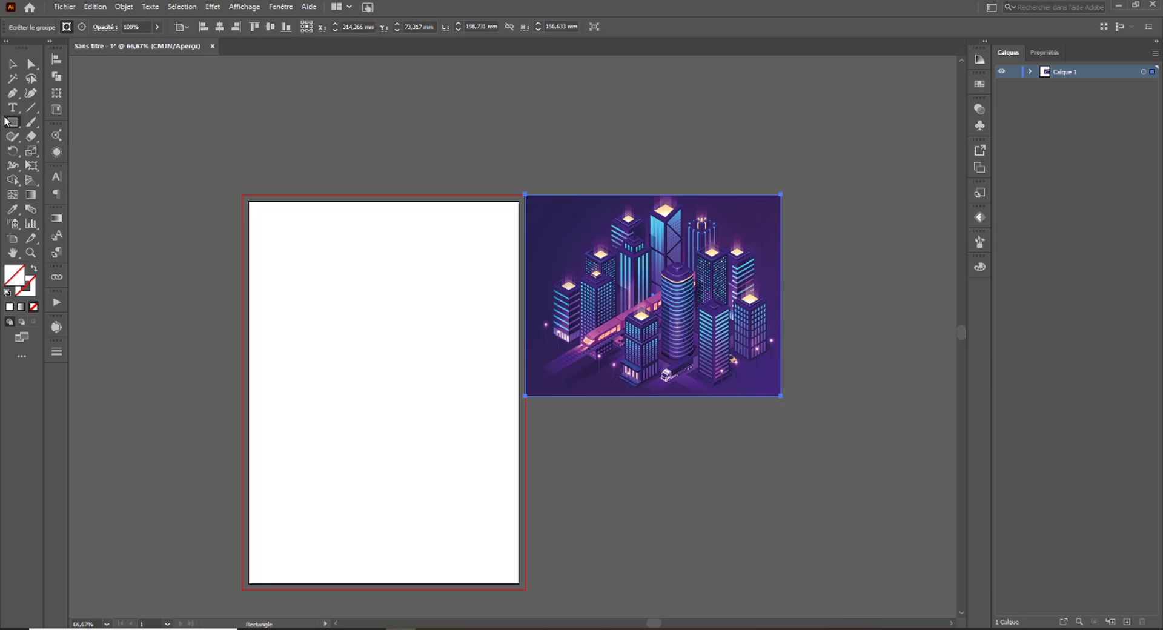
left_click(12, 123)
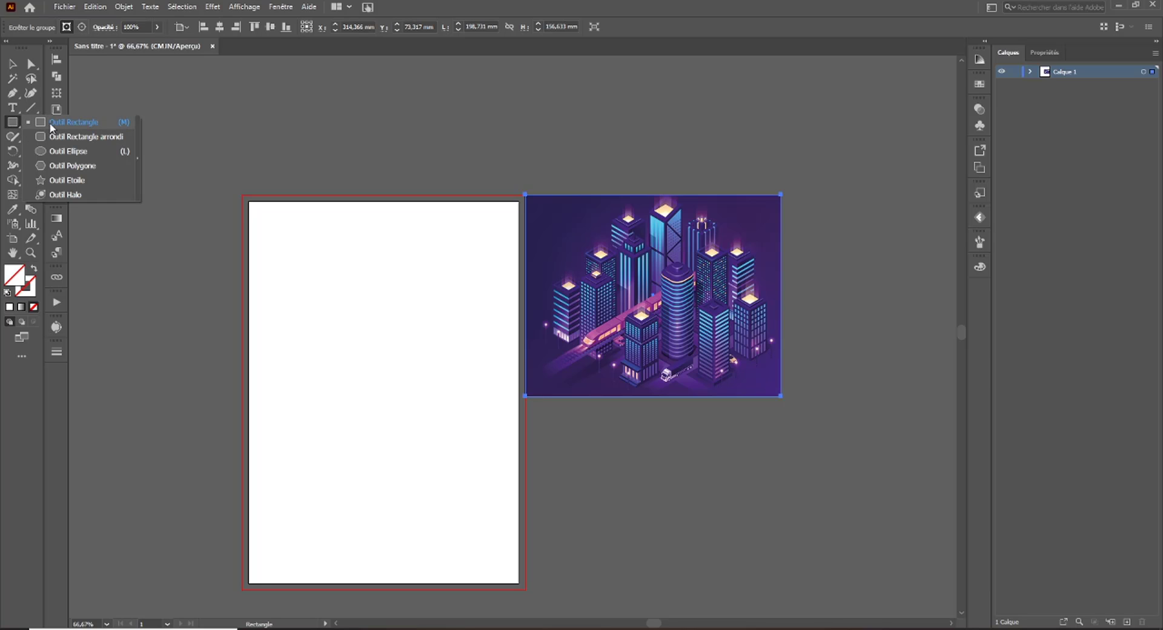
left_click(56, 126)
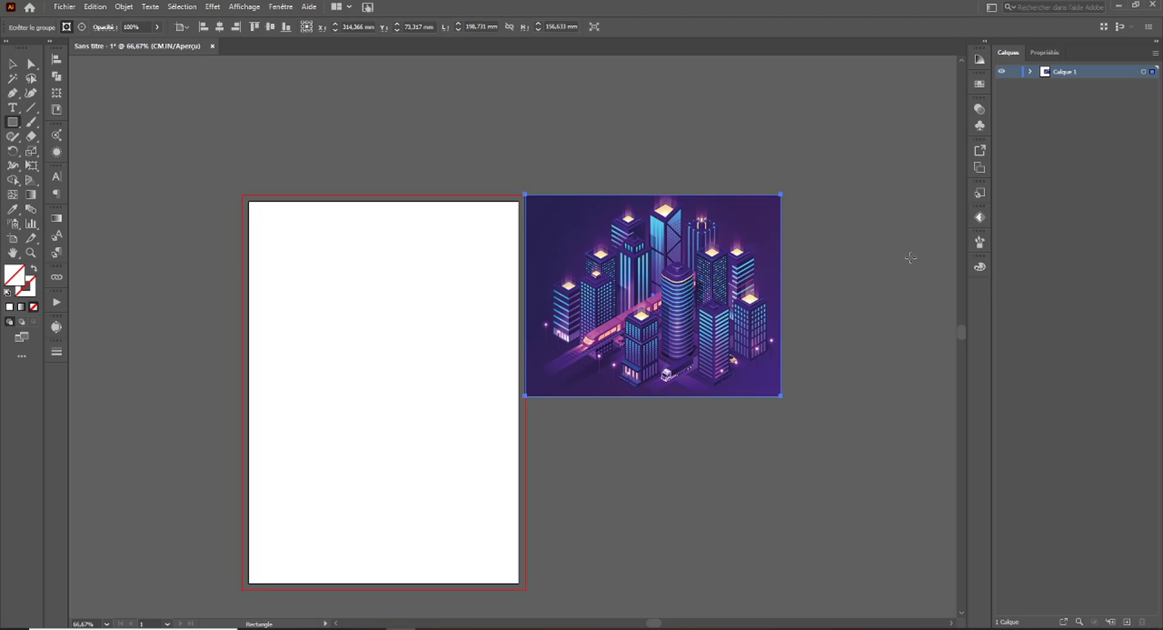
left_click(280, 6)
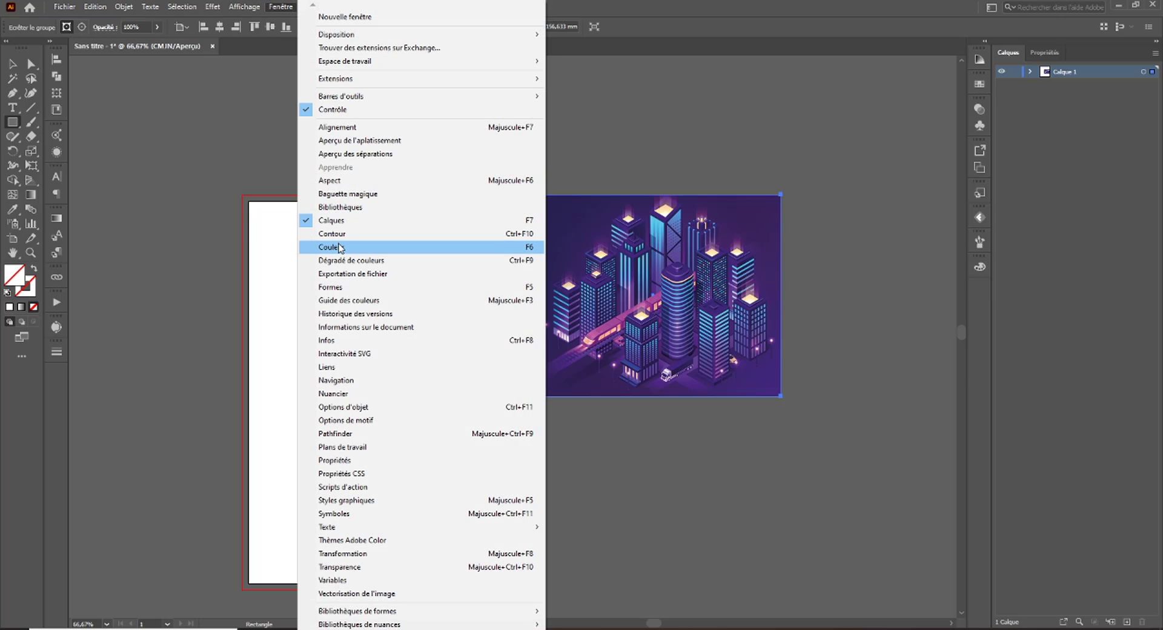
left_click(331, 247)
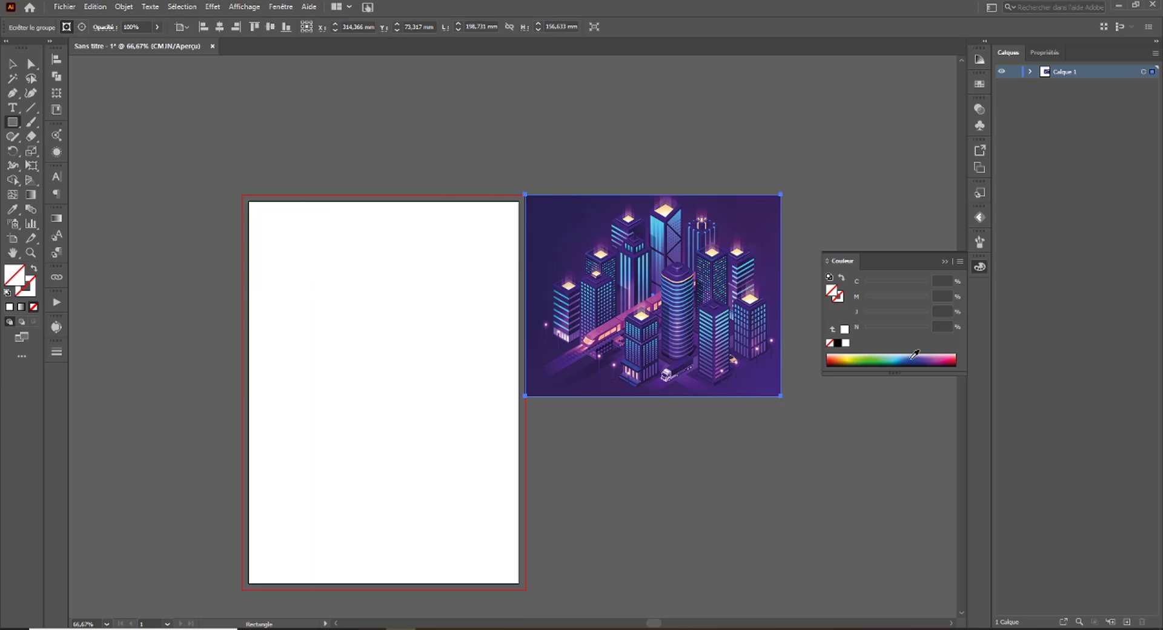
left_click(901, 359)
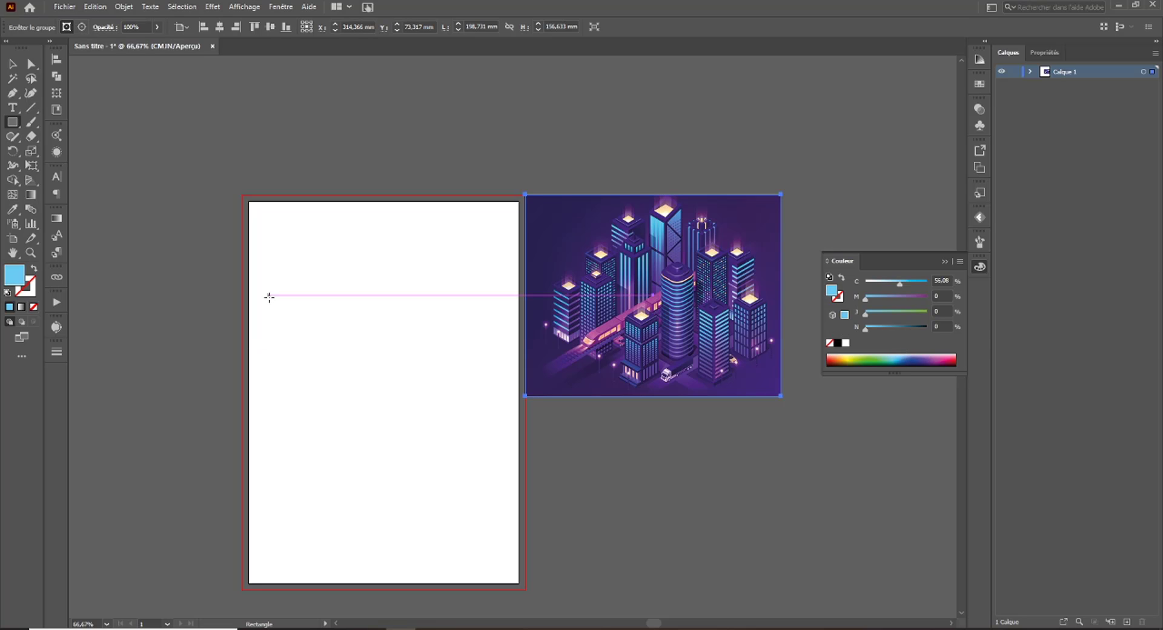
left_click_drag(269, 295, 383, 407)
left_click(12, 63)
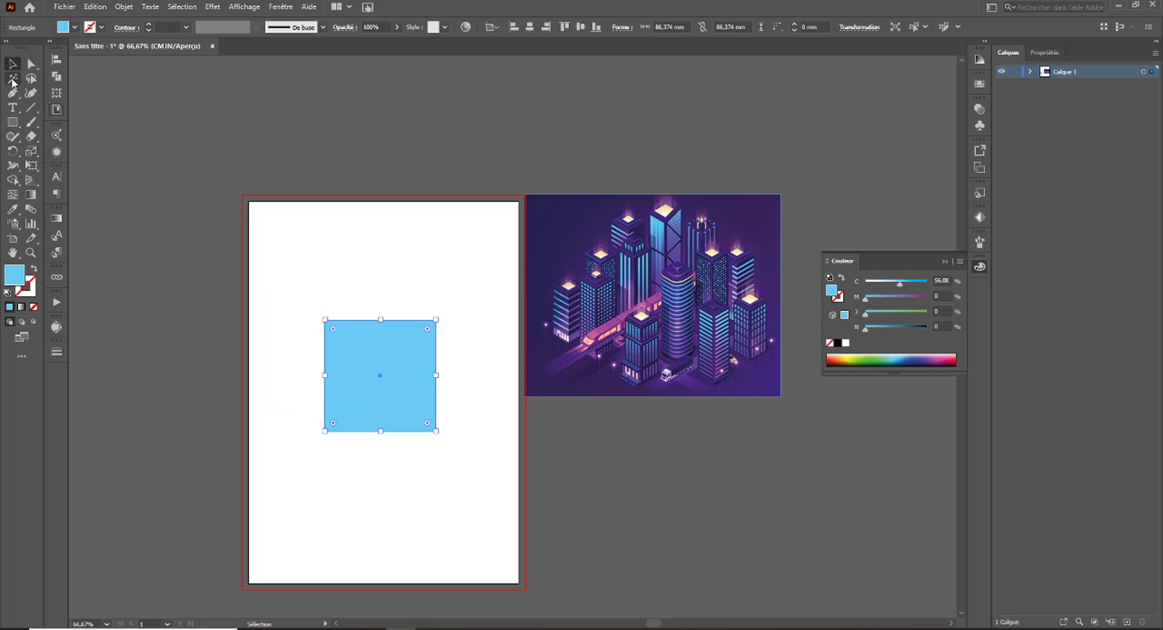
Try rounding only the square's upper-right corner through its corner widget, and undo the changes.
left_click(31, 63)
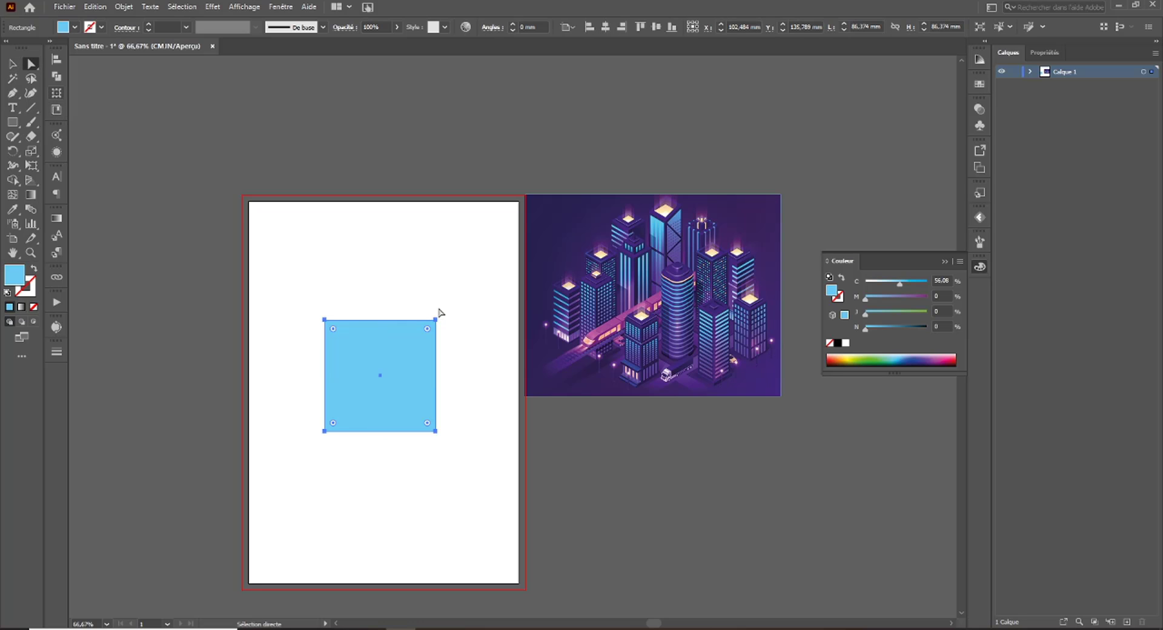
mouse_move(436, 320)
left_mouse_down()
mouse_move(449, 338)
mouse_move(448, 318)
mouse_move(451, 351)
mouse_move(441, 333)
left_mouse_up()
mouse_move(428, 330)
left_mouse_down()
mouse_move(412, 362)
mouse_move(442, 331)
left_mouse_up()
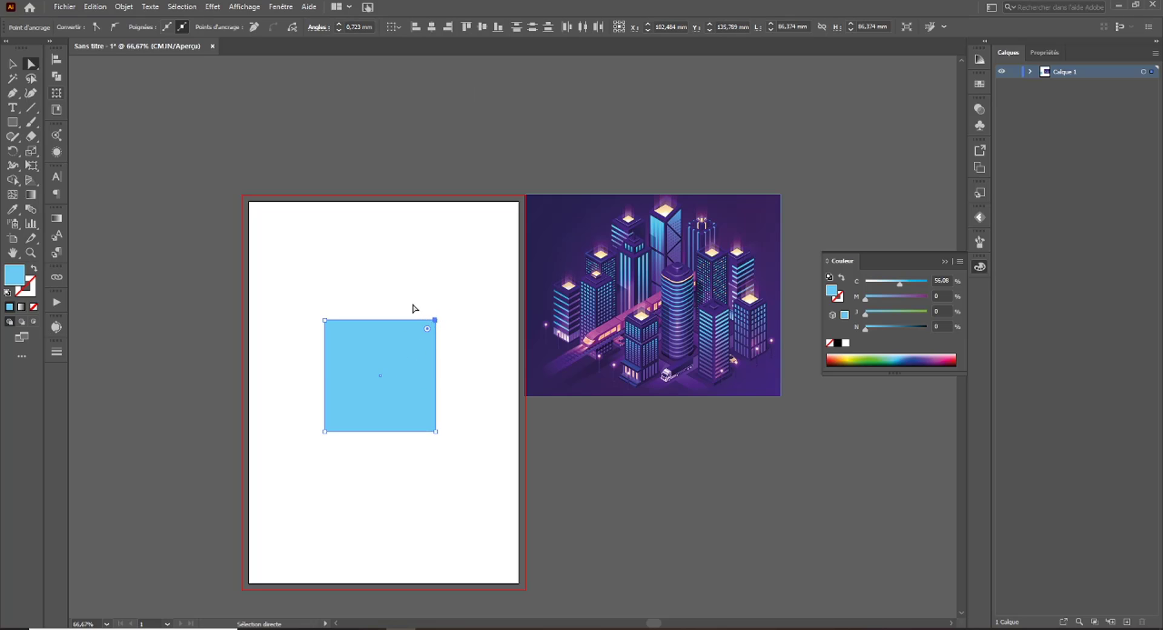
key("ctrl+z")
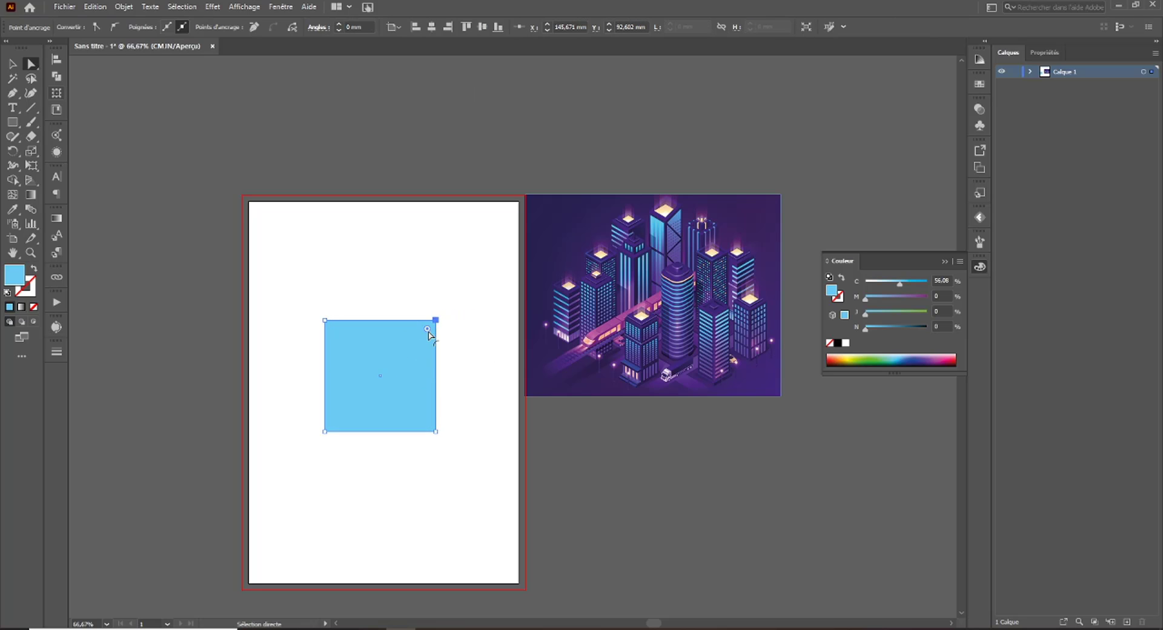
left_click_drag(429, 327, 382, 374)
key("ctrl+z")
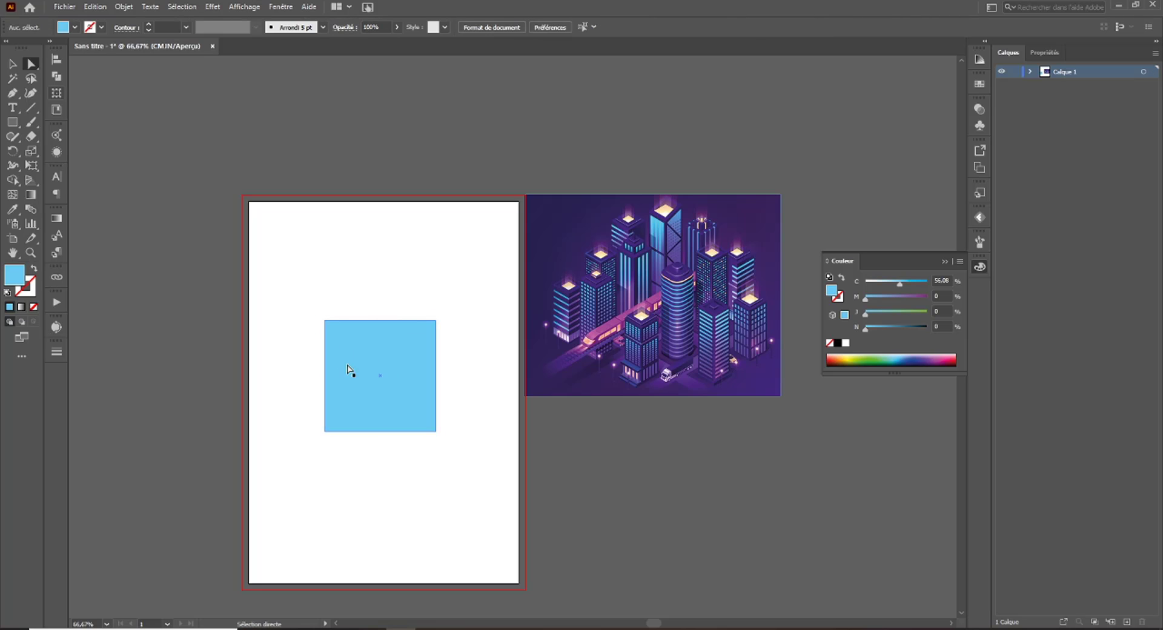
Round all four corners of the blue square by about 25 mm and undo it.
left_click(351, 377)
left_click_drag(333, 329, 357, 353)
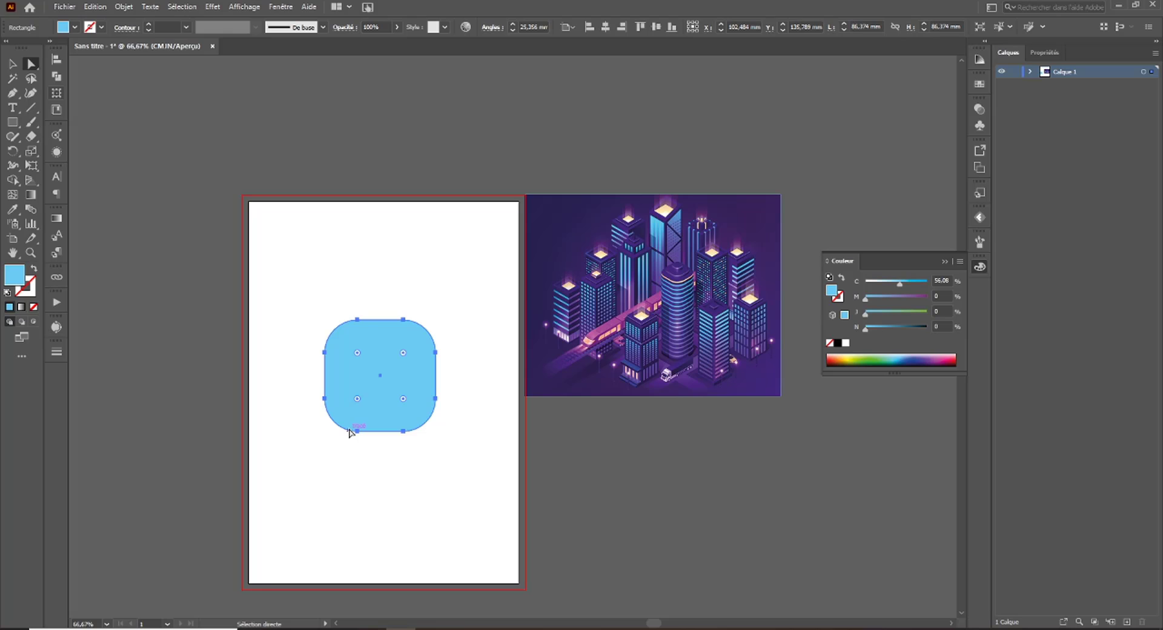
key("ctrl+z")
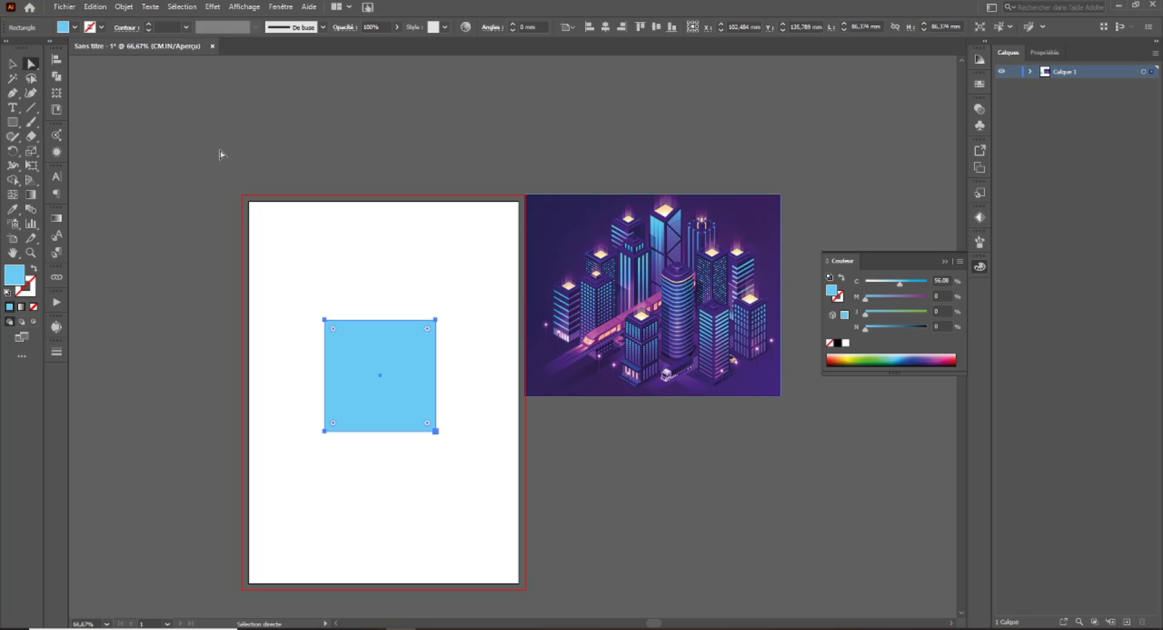
Try a custom 3D Rotation of 98°, 24° and 80° on the blue square and cancel it.
left_click(213, 7)
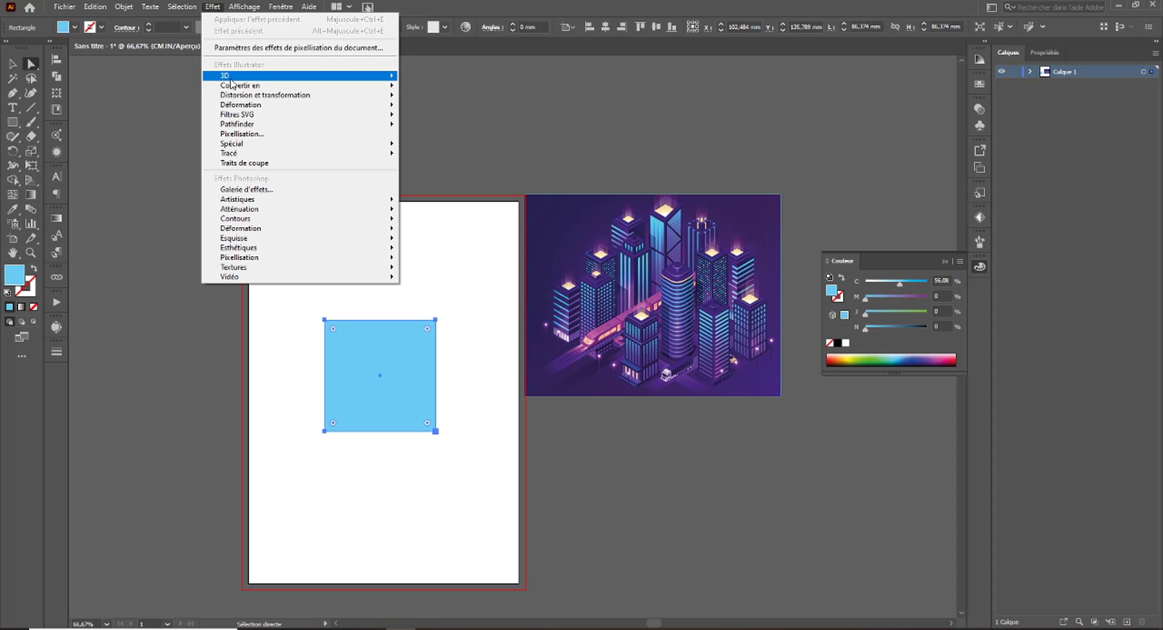
mouse_move(388, 76)
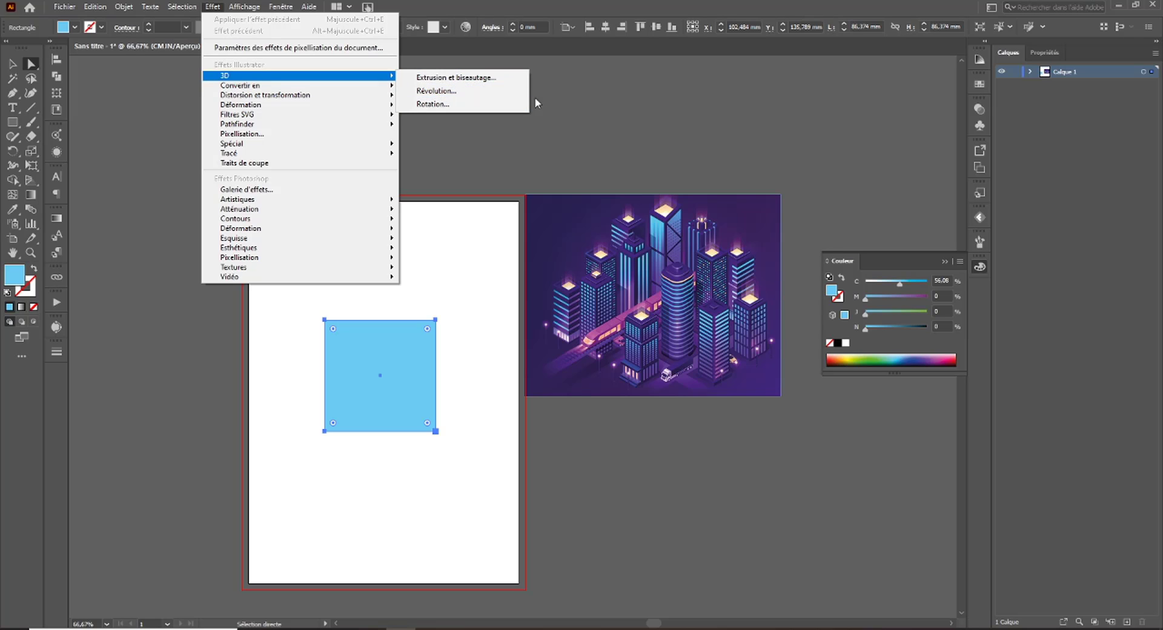
left_click(444, 107)
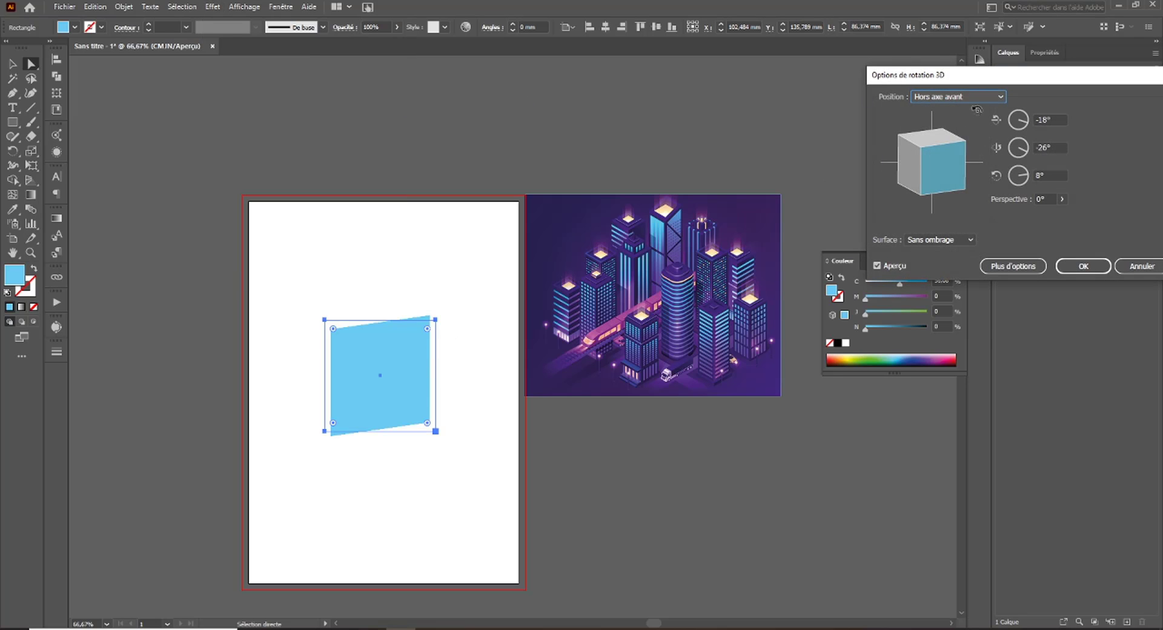
left_click_drag(931, 84, 221, 86)
left_click_drag(221, 160, 302, 204)
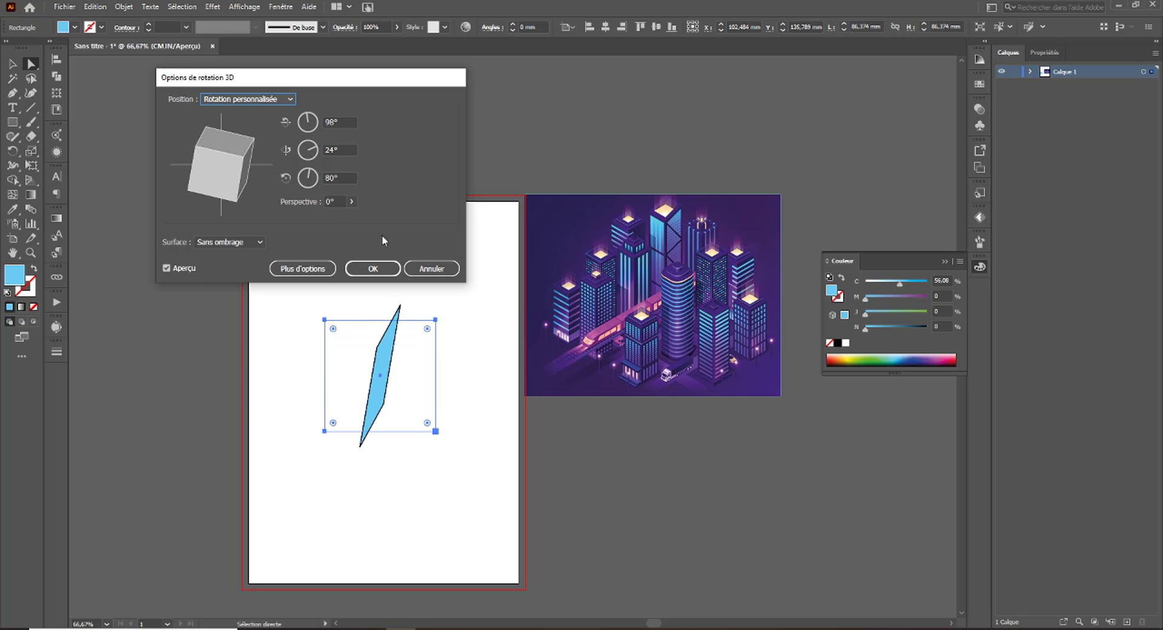
left_click(433, 273)
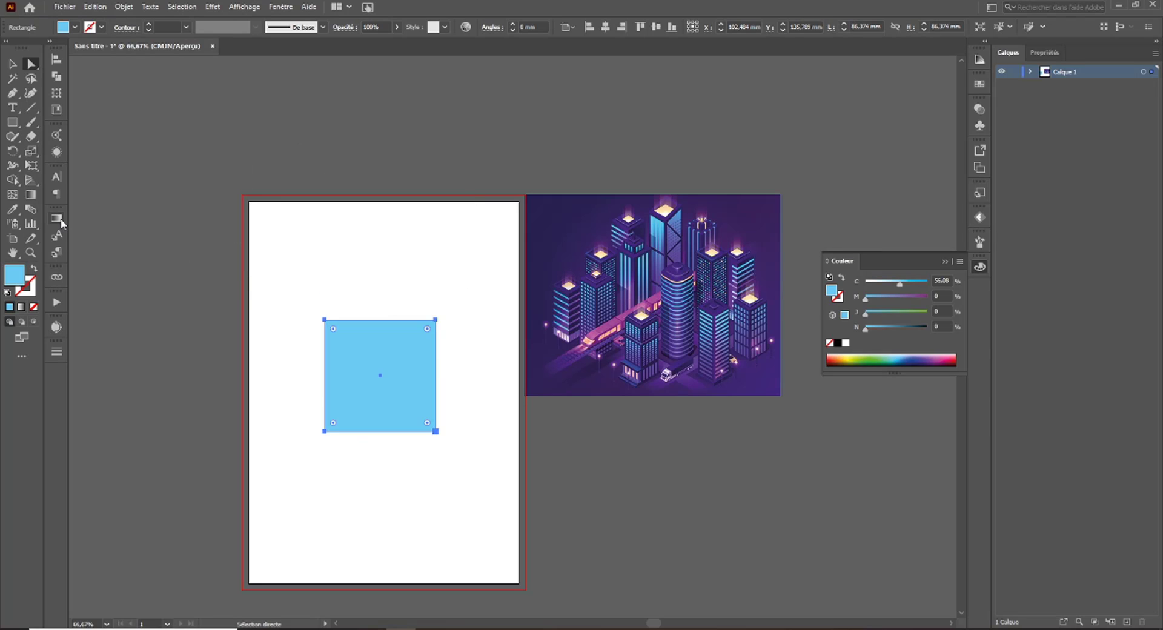
Set the blue square's width and height to 86 mm each.
left_click(213, 7)
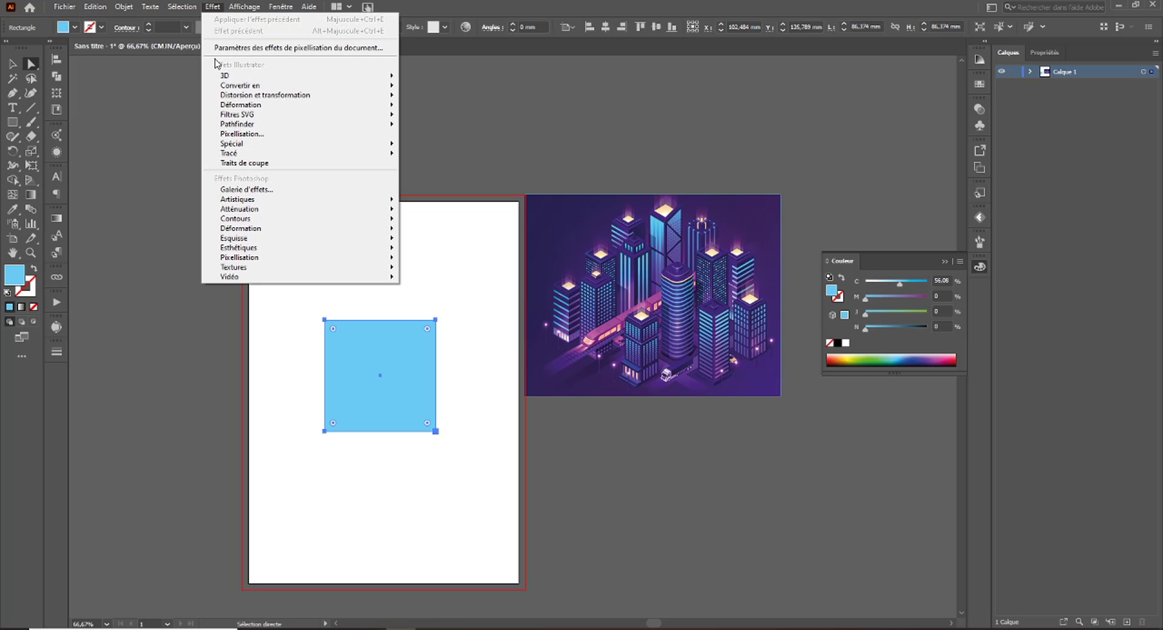
mouse_move(225, 76)
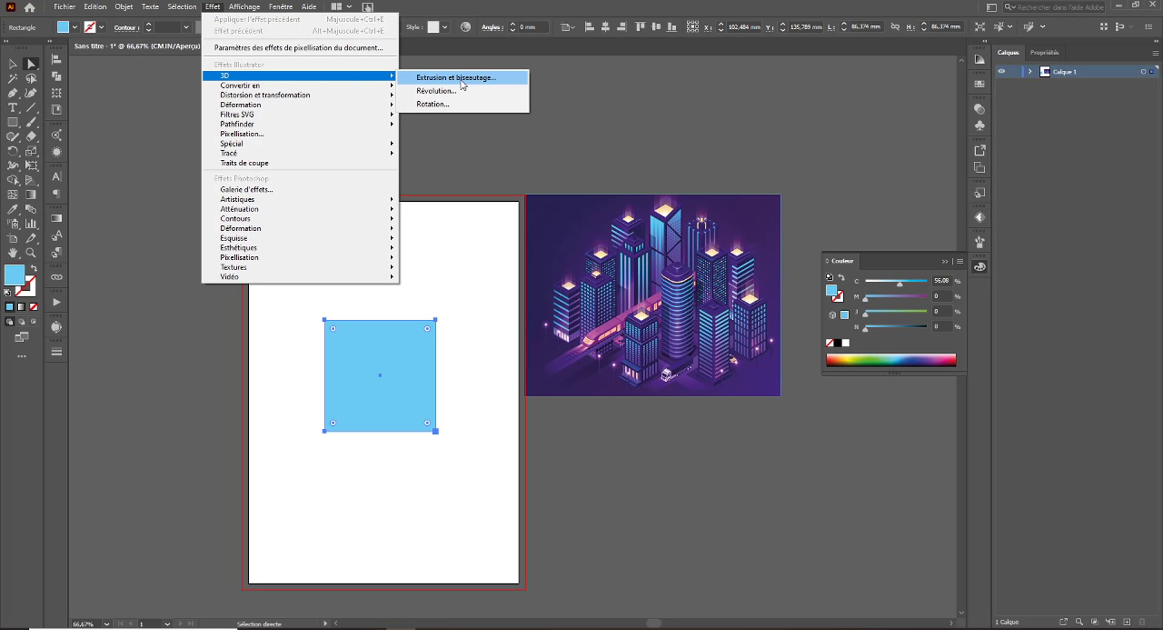
left_click(1045, 54)
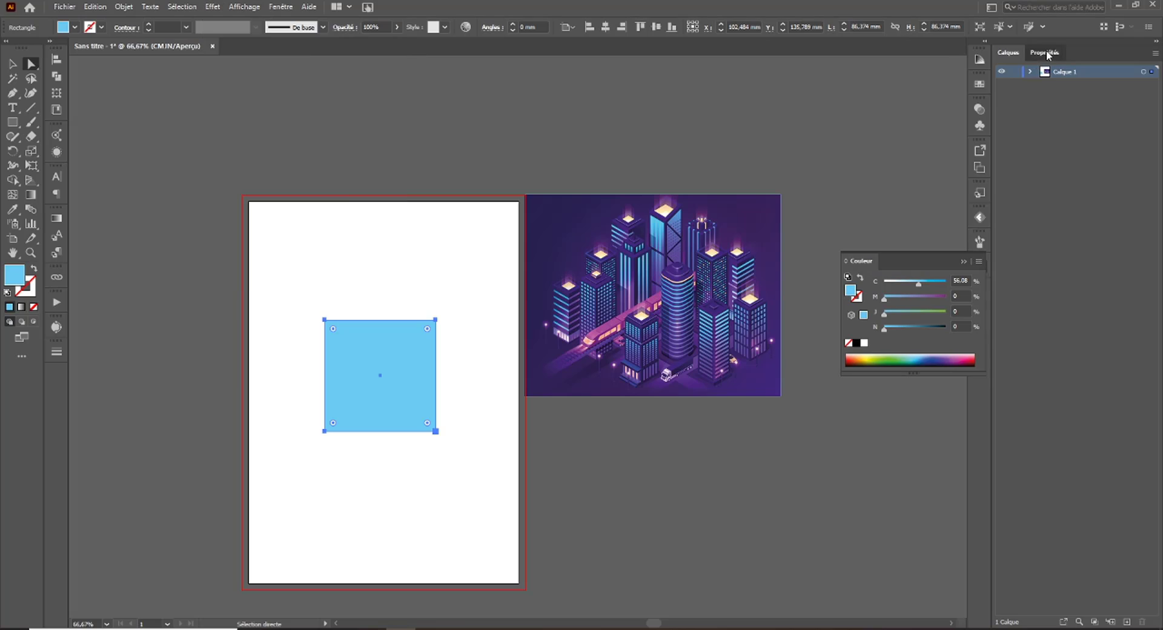
left_click(1121, 106)
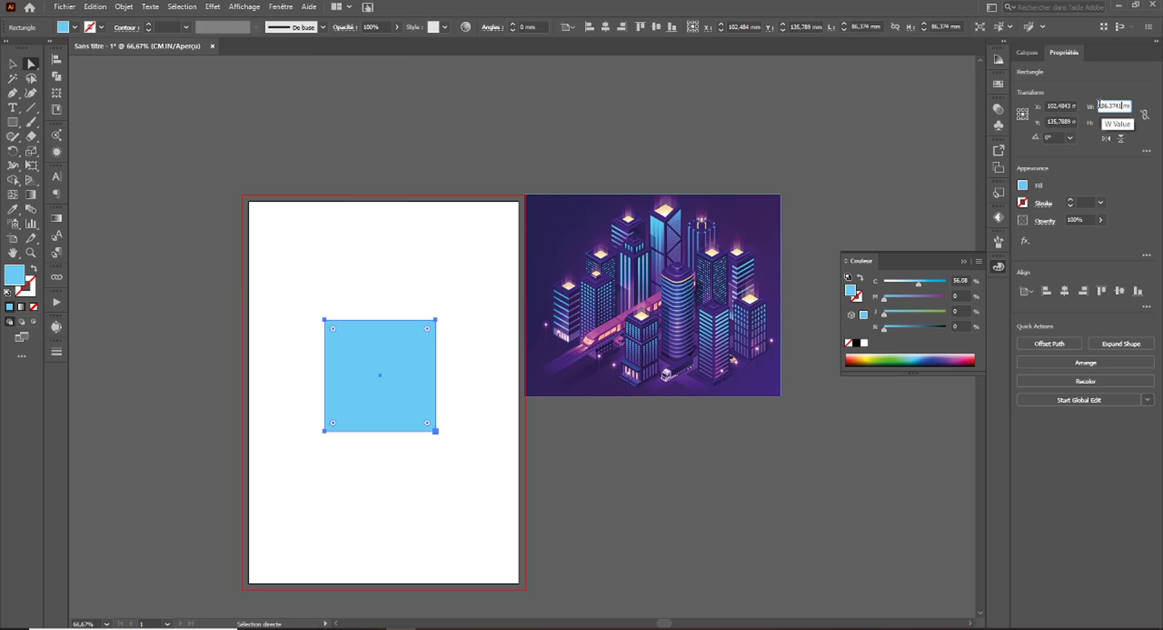
double_click(1106, 105)
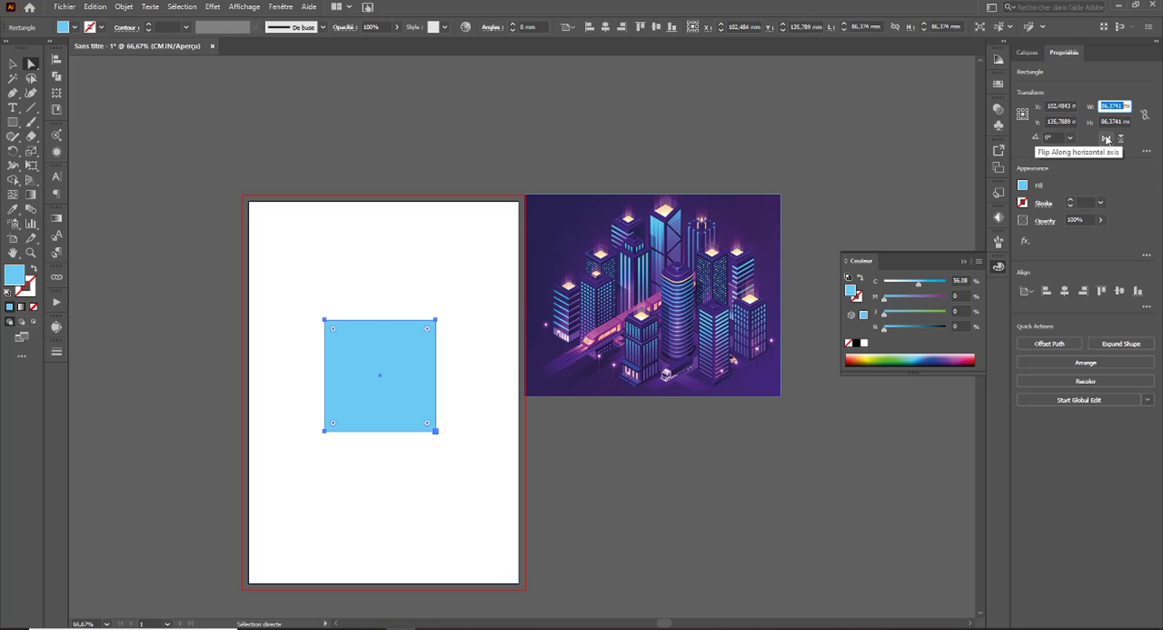
type("86")
key("Tab")
type("86")
key("Tab")
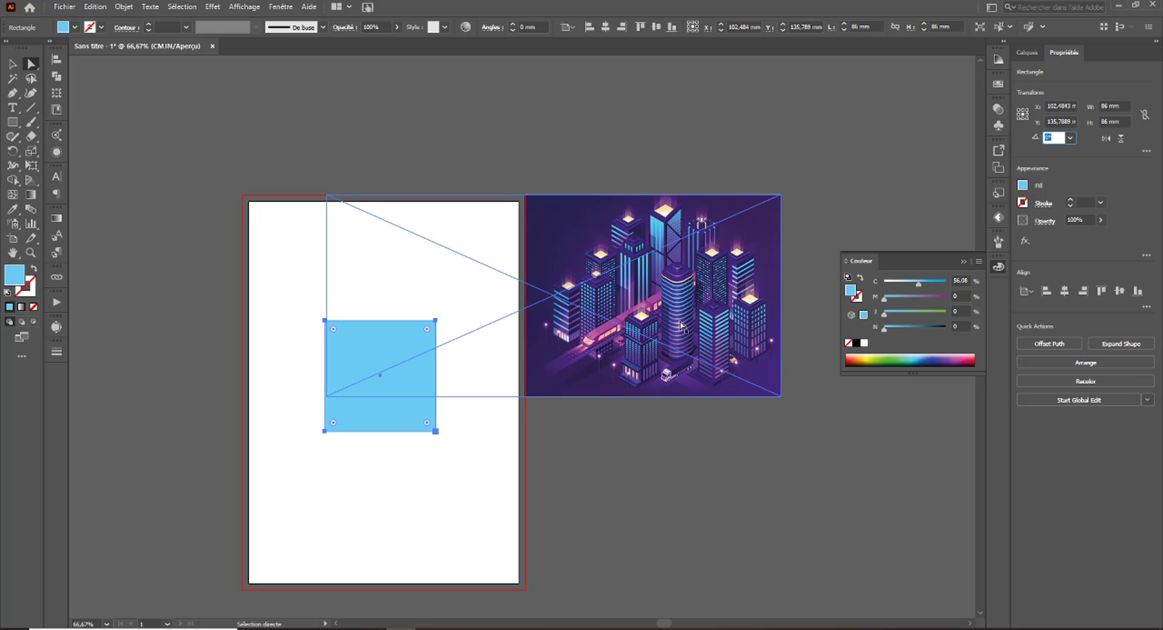
Start the 3D Extrude and Bevel effect on the blue square and set its position to Isométrique haut.
left_click(381, 349)
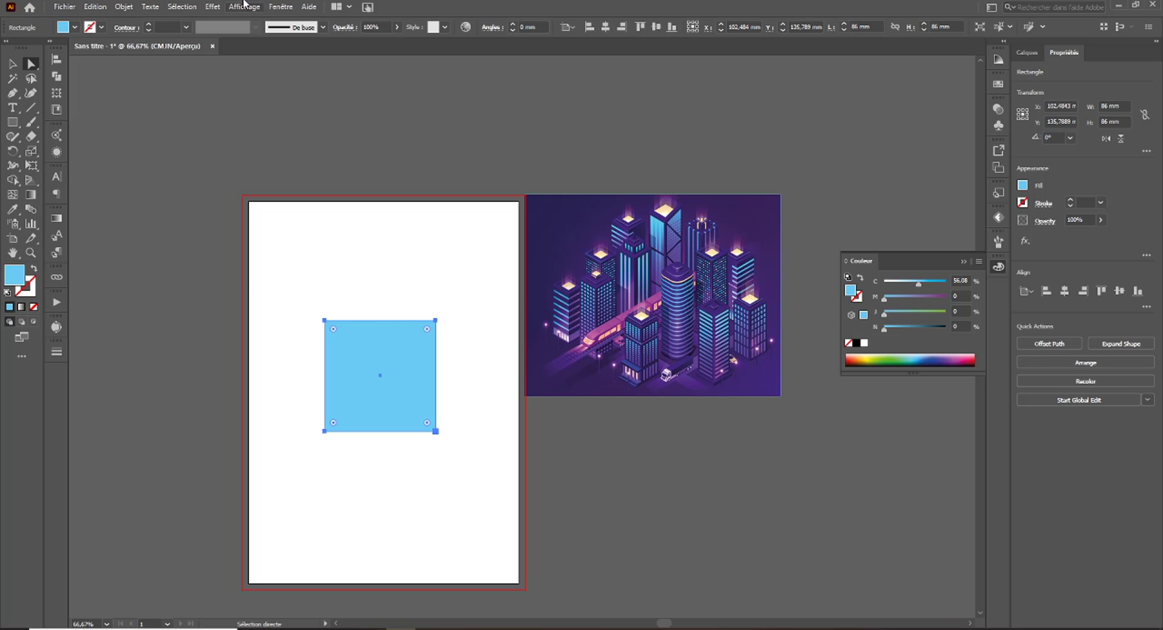
left_click(213, 7)
mouse_move(241, 78)
left_click(486, 86)
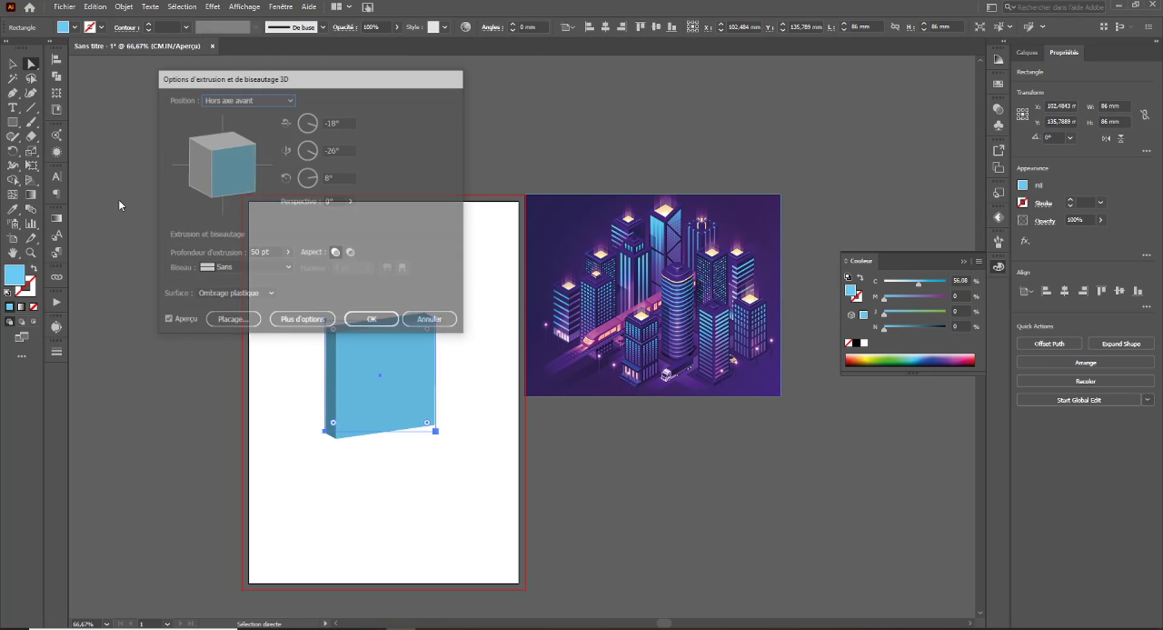
left_click_drag(309, 91, 682, 51)
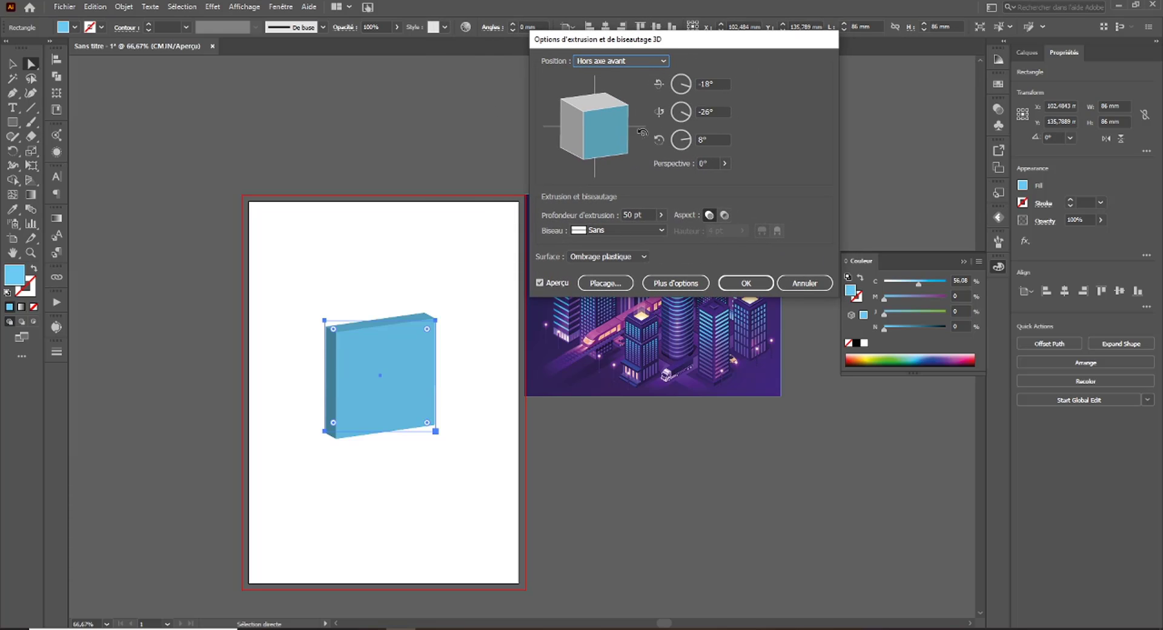
left_click(618, 63)
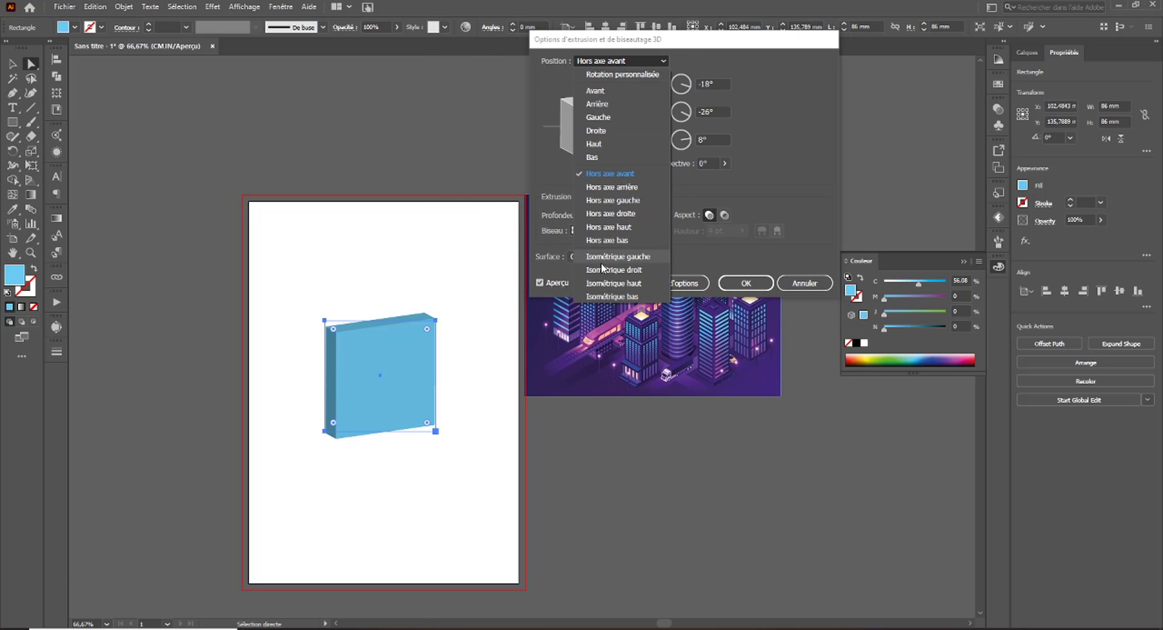
left_click(609, 188)
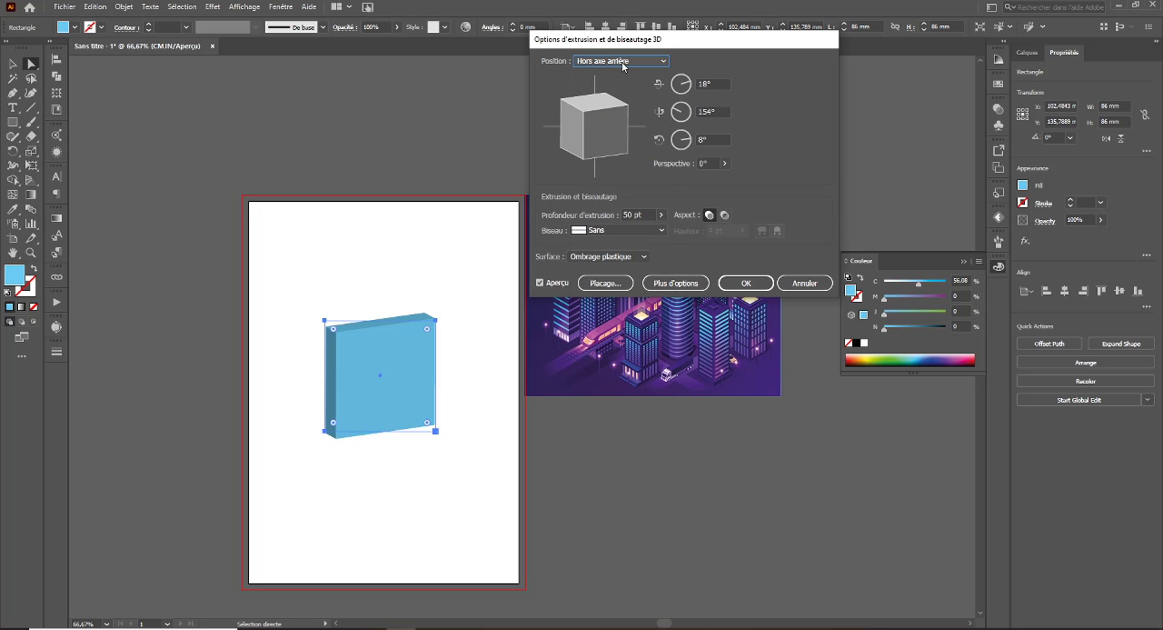
left_click(618, 61)
left_click(617, 259)
left_click(612, 65)
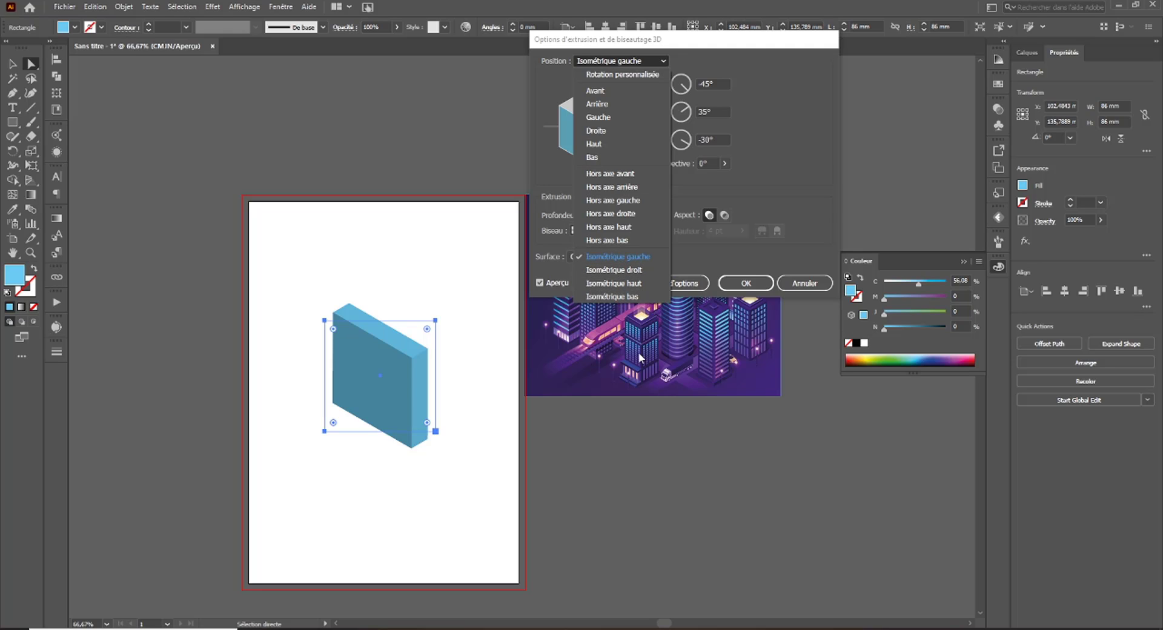
left_click(618, 287)
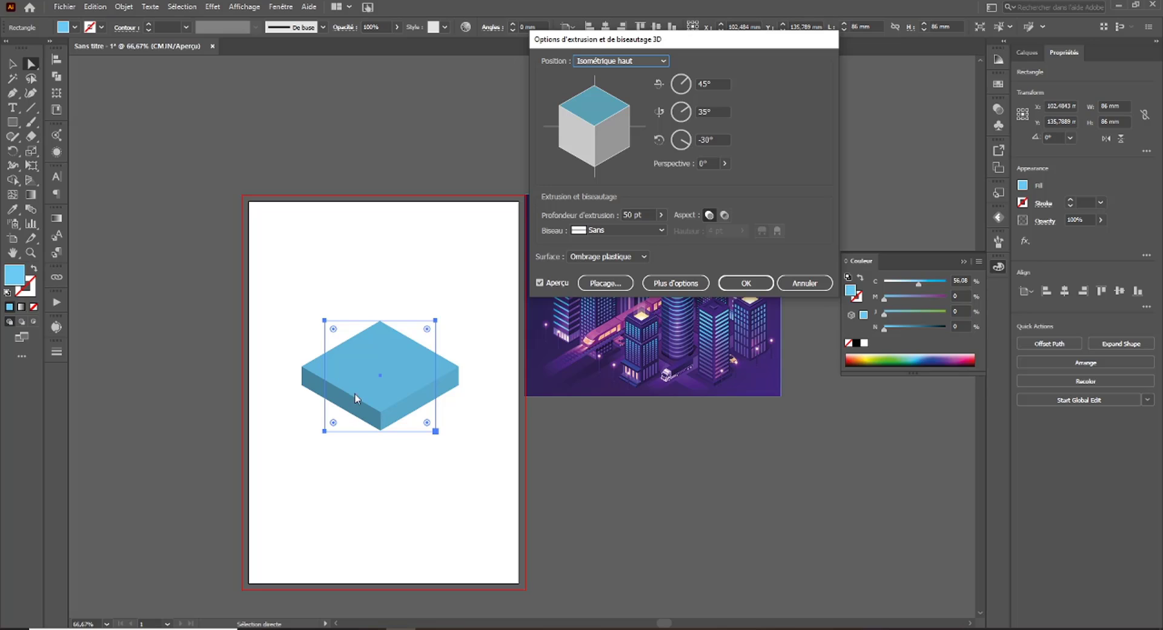
Set the extrusion depth of the isometric square to 86 mm.
left_click(644, 215)
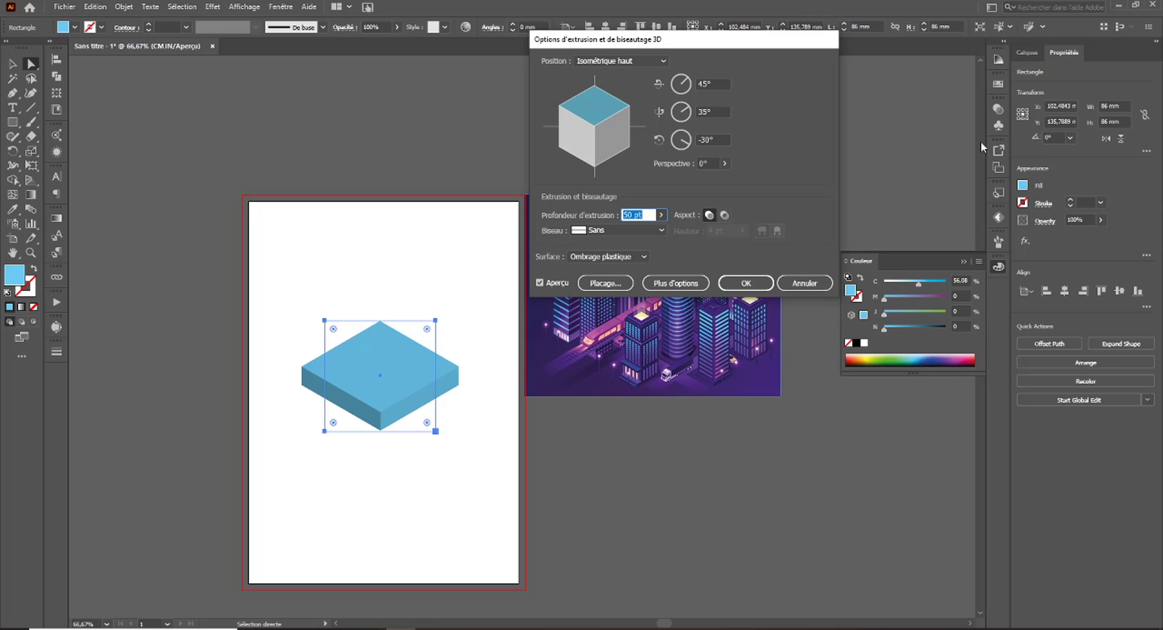
type("86mm")
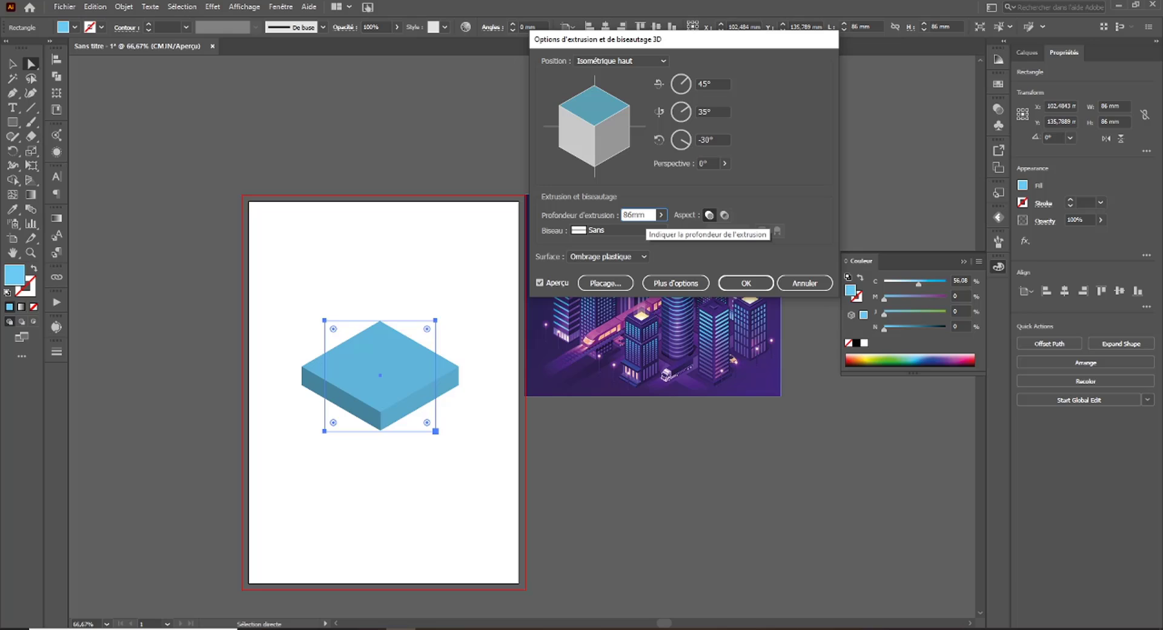
key("Tab")
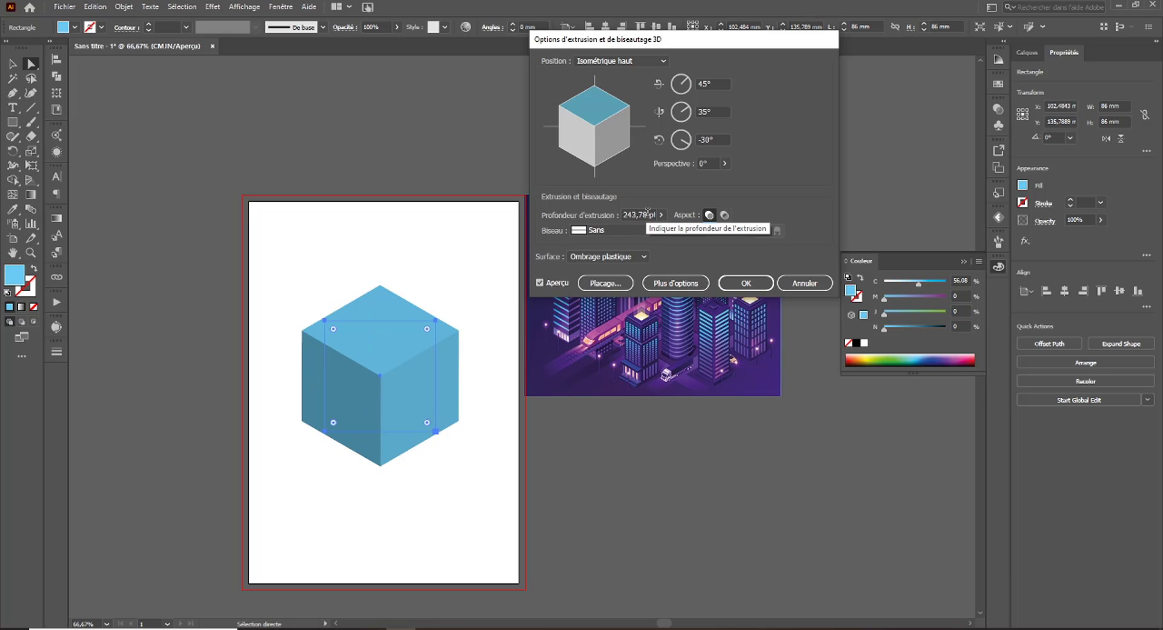
double_click(640, 215)
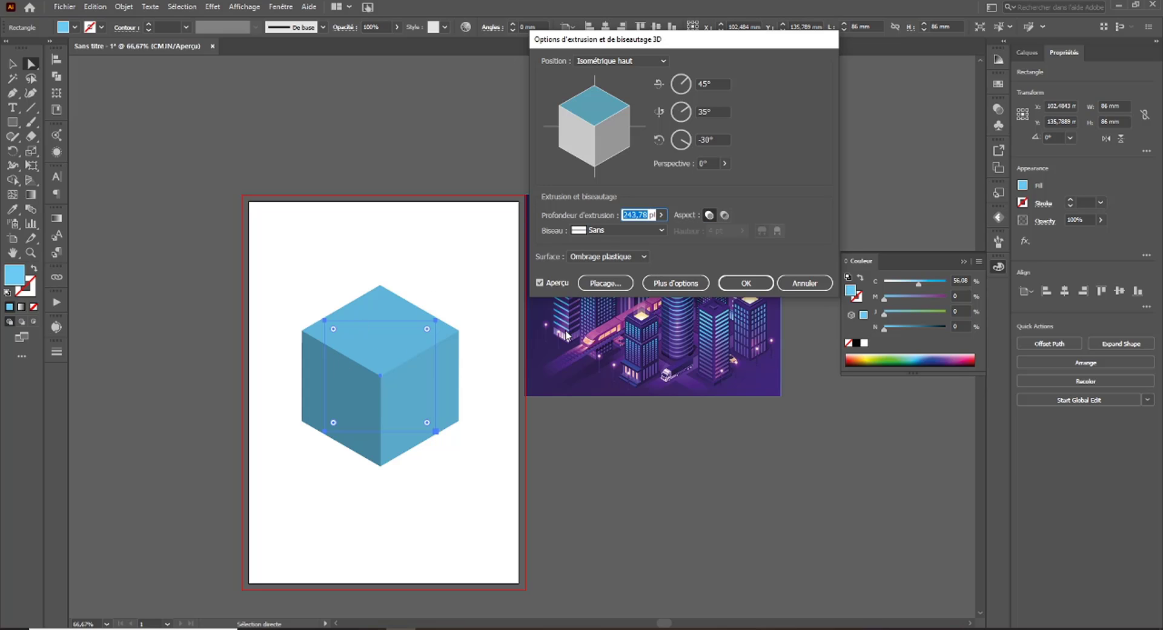
Try the Classic bevel on the extruded cube and replace it with Complexe 2.
left_click(600, 232)
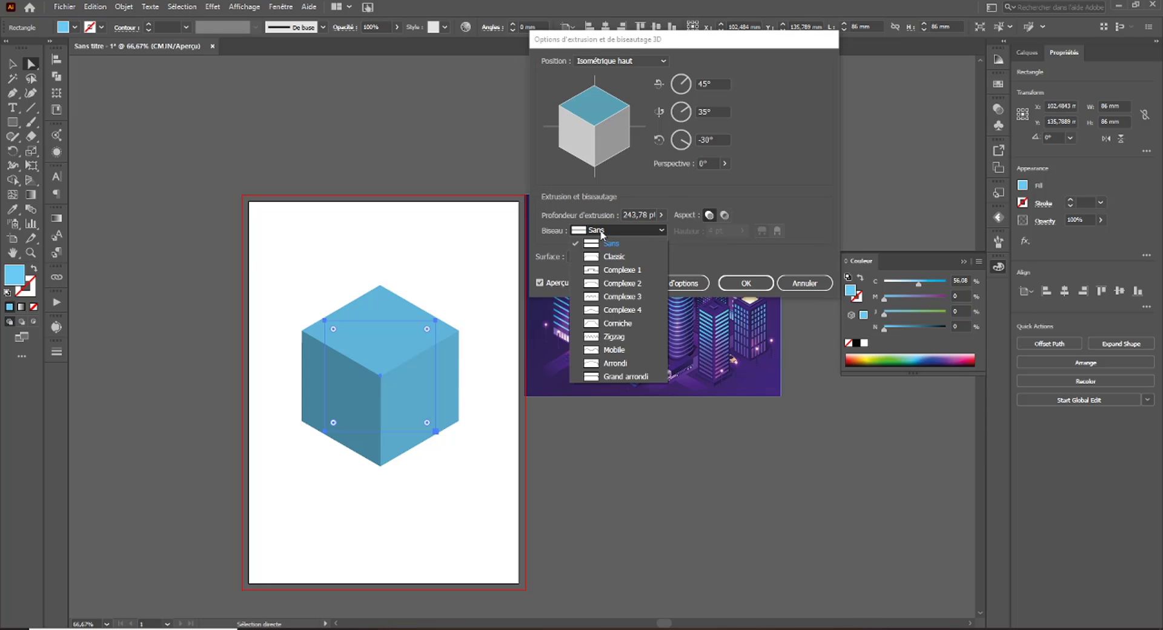
left_click(606, 249)
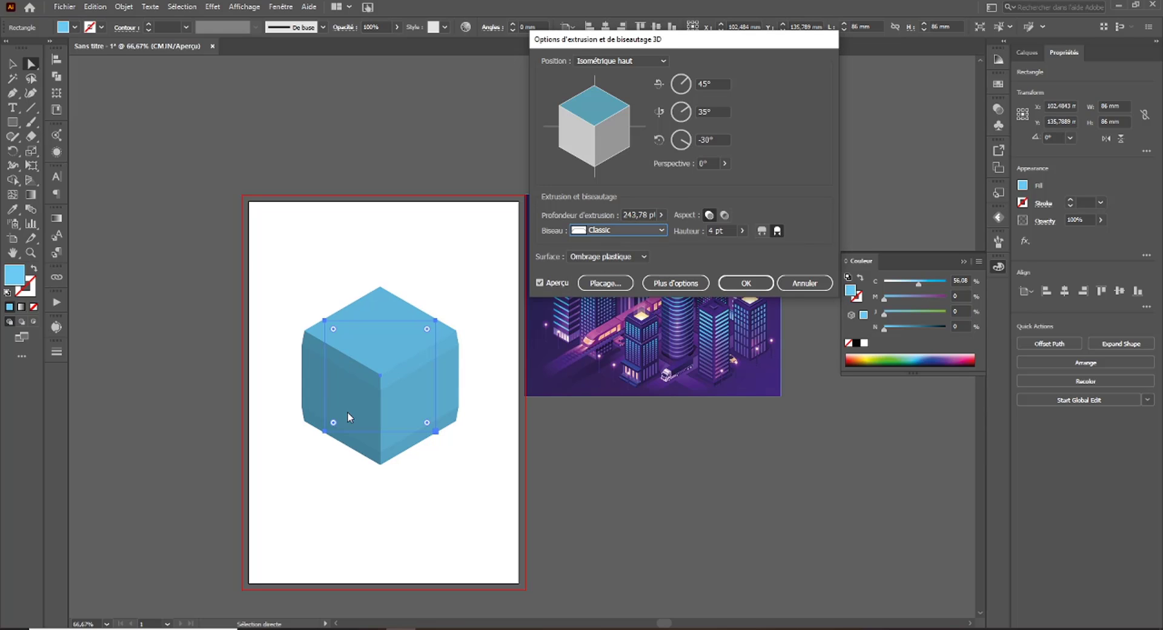
left_click(650, 230)
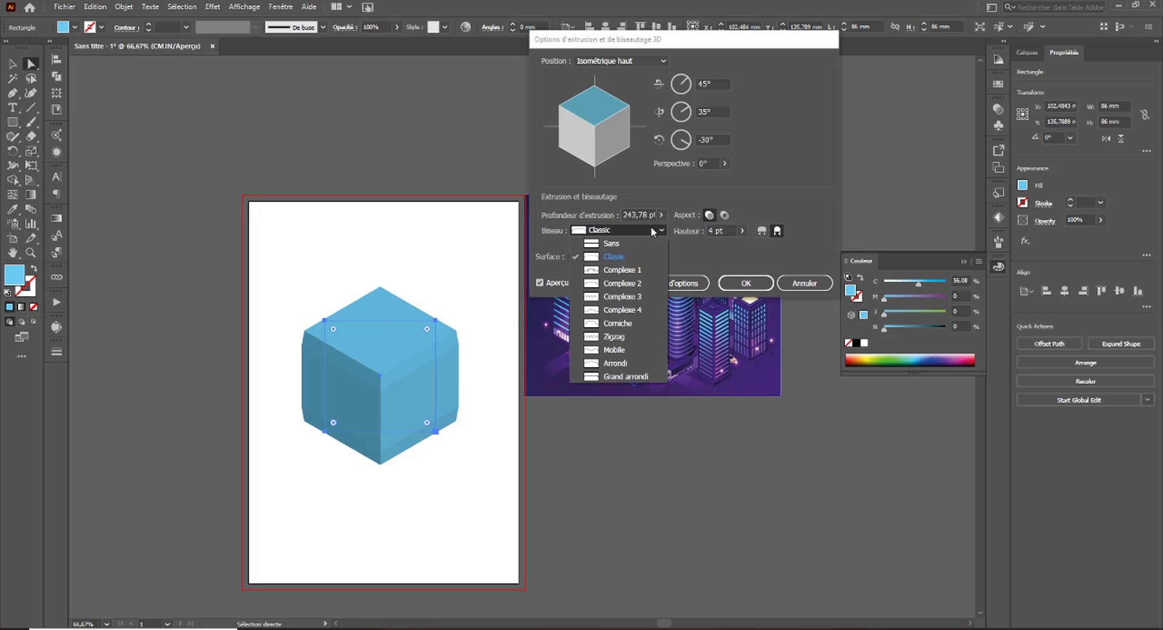
left_click(627, 287)
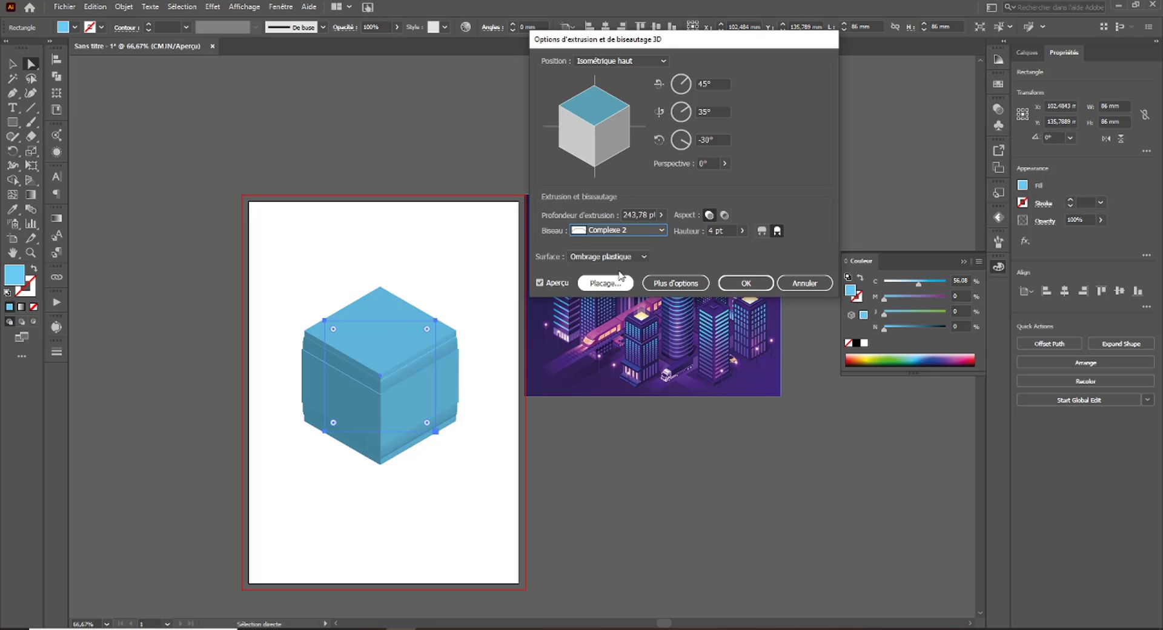
Increase the extrusion depth to 972 pt to make a tall tower.
left_click(661, 214)
left_click_drag(629, 234, 637, 236)
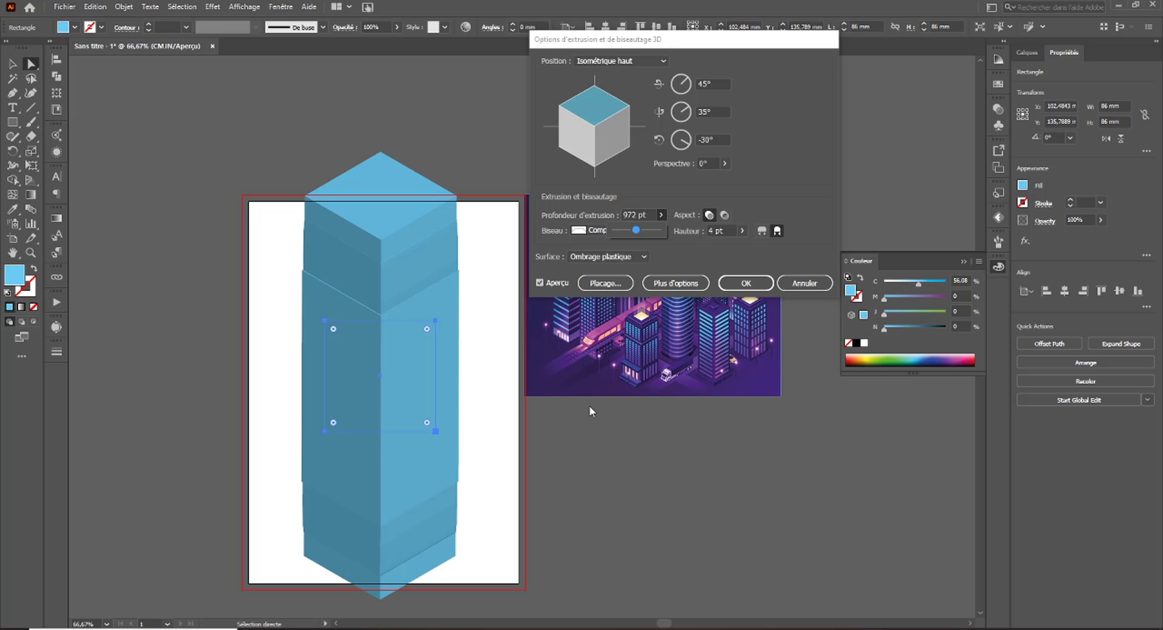
left_click(686, 251)
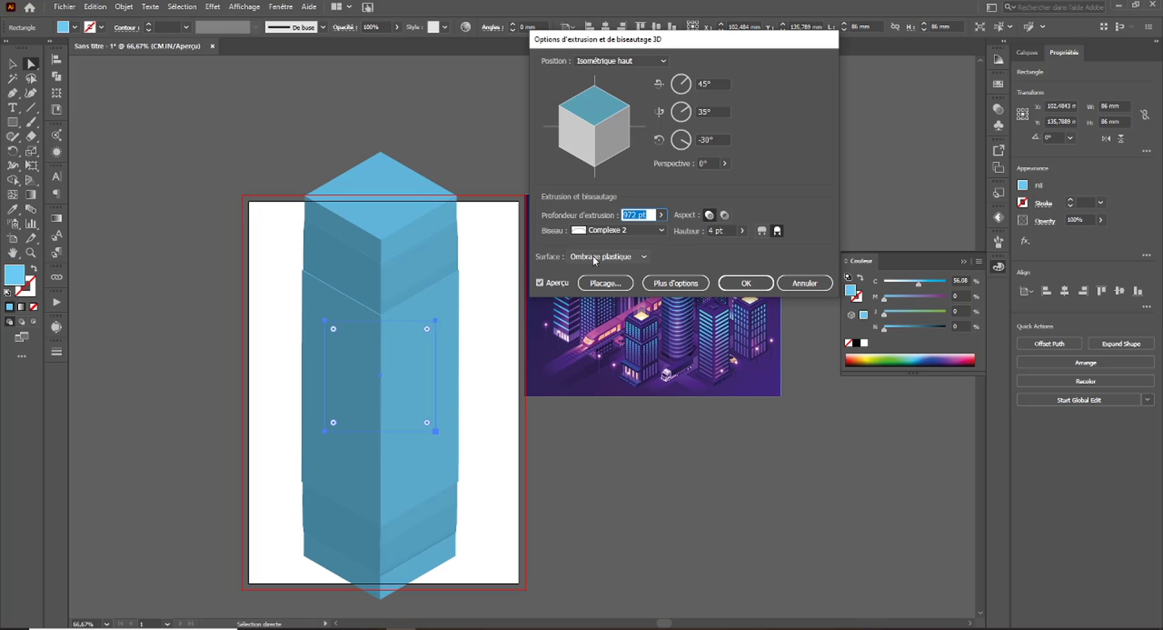
left_click(602, 234)
left_click(601, 233)
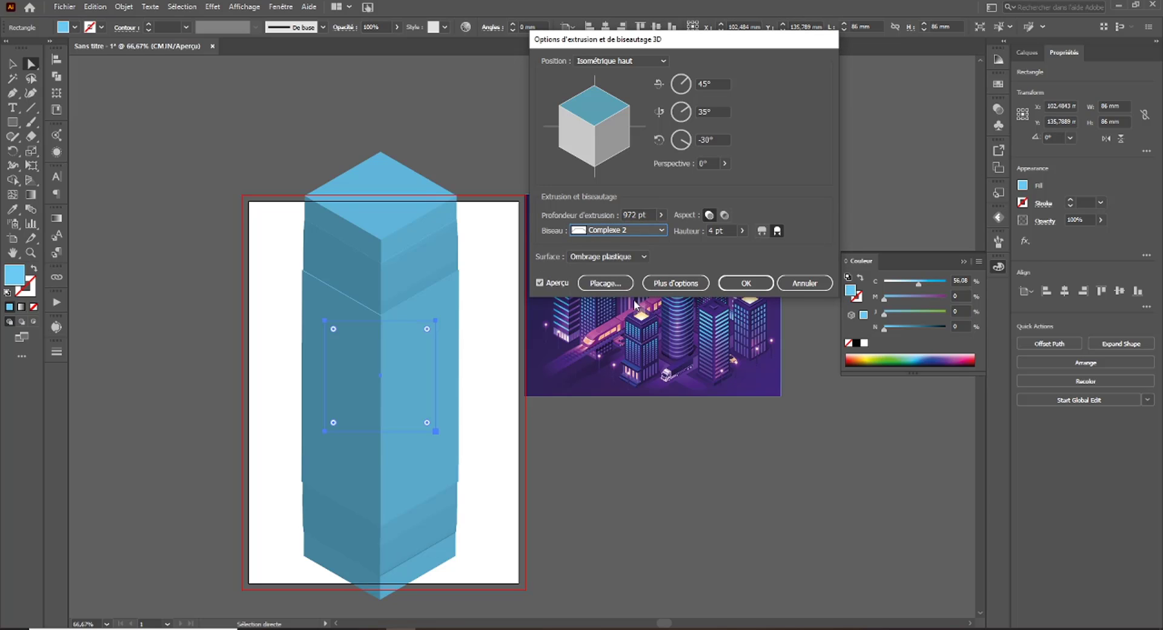
Show the additional surface options, shift the light slightly on the sphere and set the highlight intensity to 95%.
left_click(680, 283)
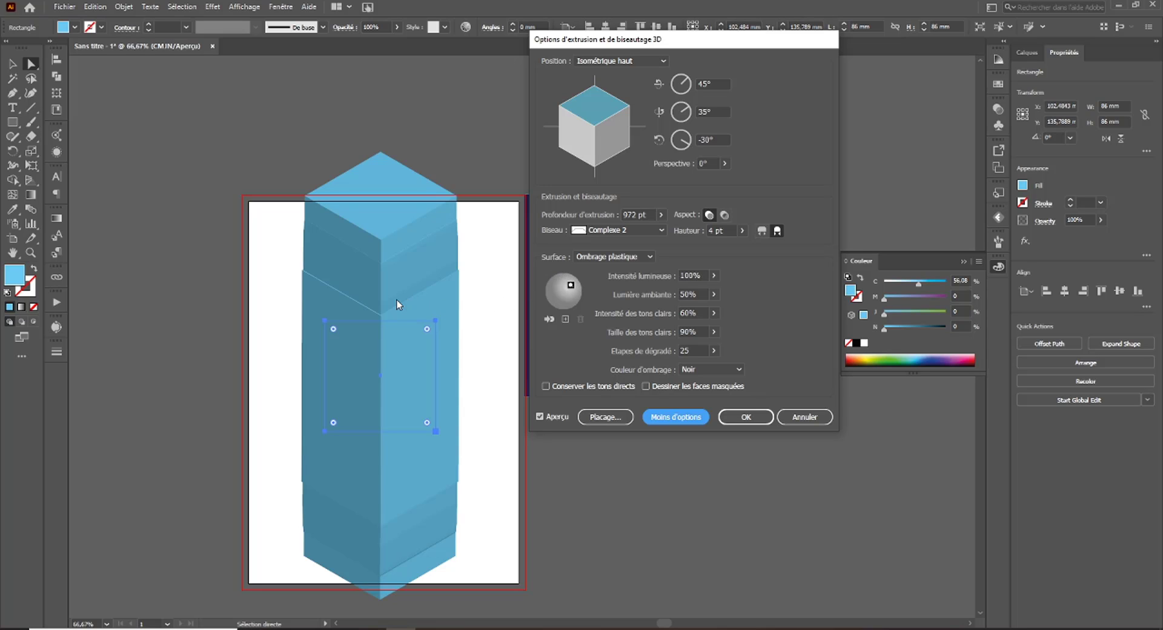
mouse_move(571, 289)
left_mouse_down()
mouse_move(558, 297)
mouse_move(576, 286)
mouse_move(570, 297)
left_mouse_up()
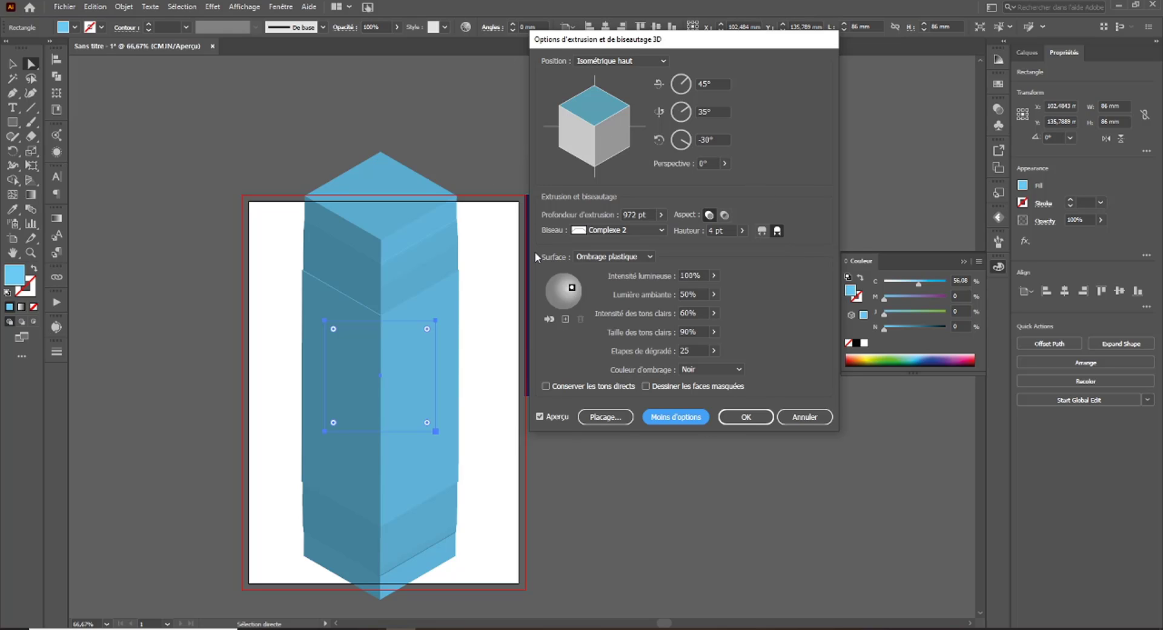
left_click(714, 276)
left_click_drag(698, 291, 733, 294)
left_click(713, 313)
mouse_move(703, 329)
left_mouse_down()
mouse_move(677, 332)
mouse_move(712, 336)
left_mouse_up()
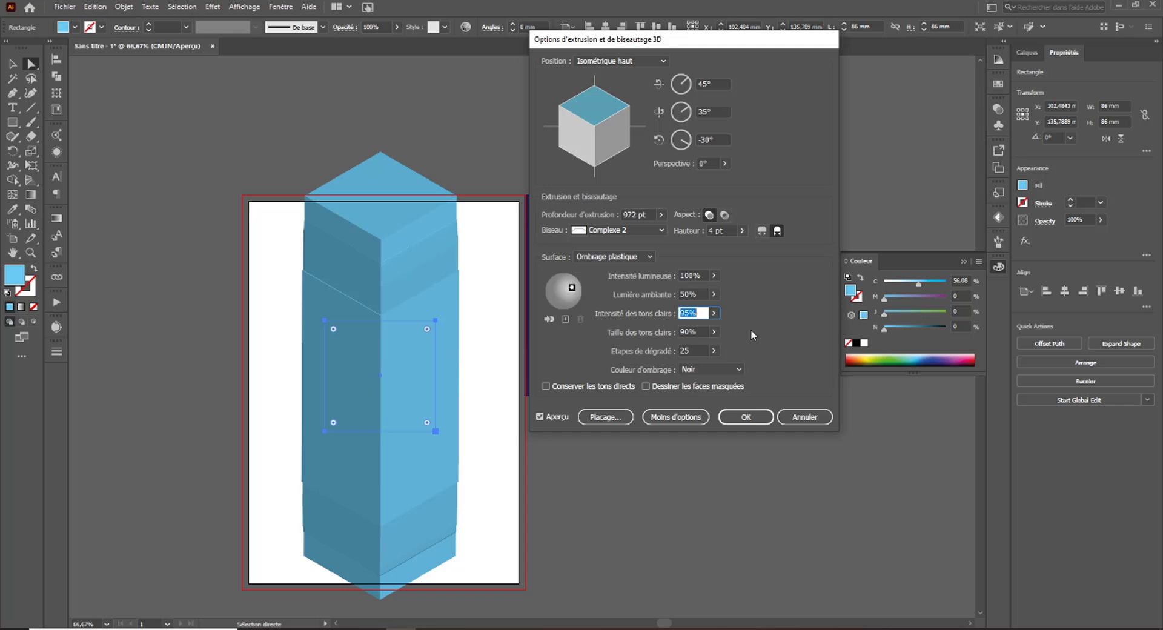
Try the custom red shading colour on the tower and set it back to Noir.
left_click(716, 370)
left_click(715, 411)
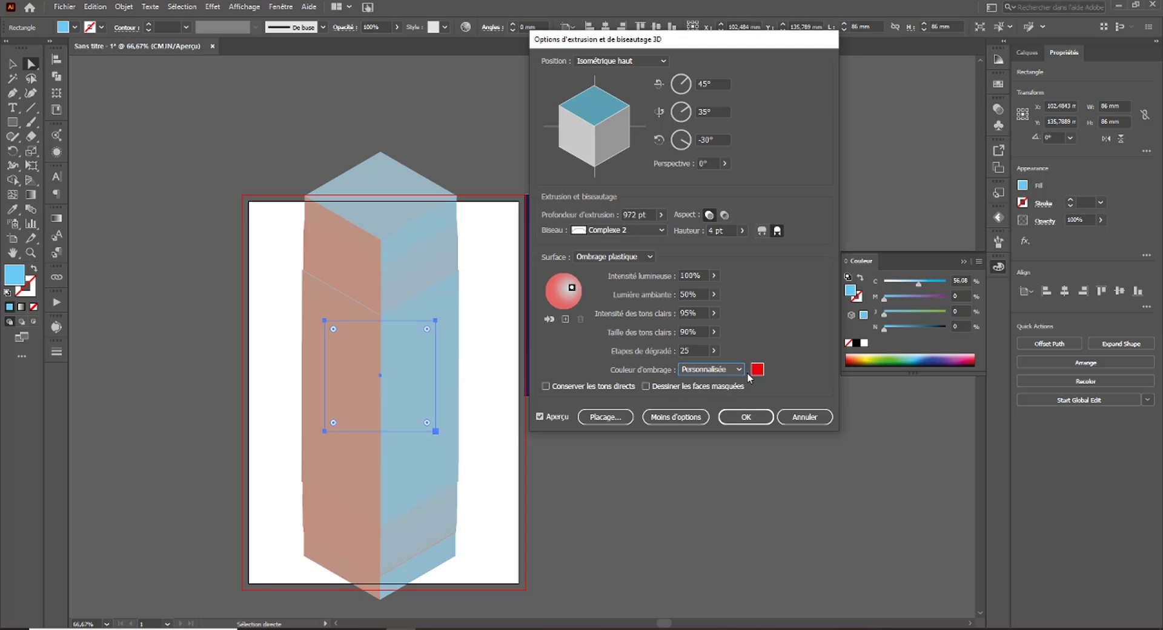
left_click(738, 371)
left_click(711, 394)
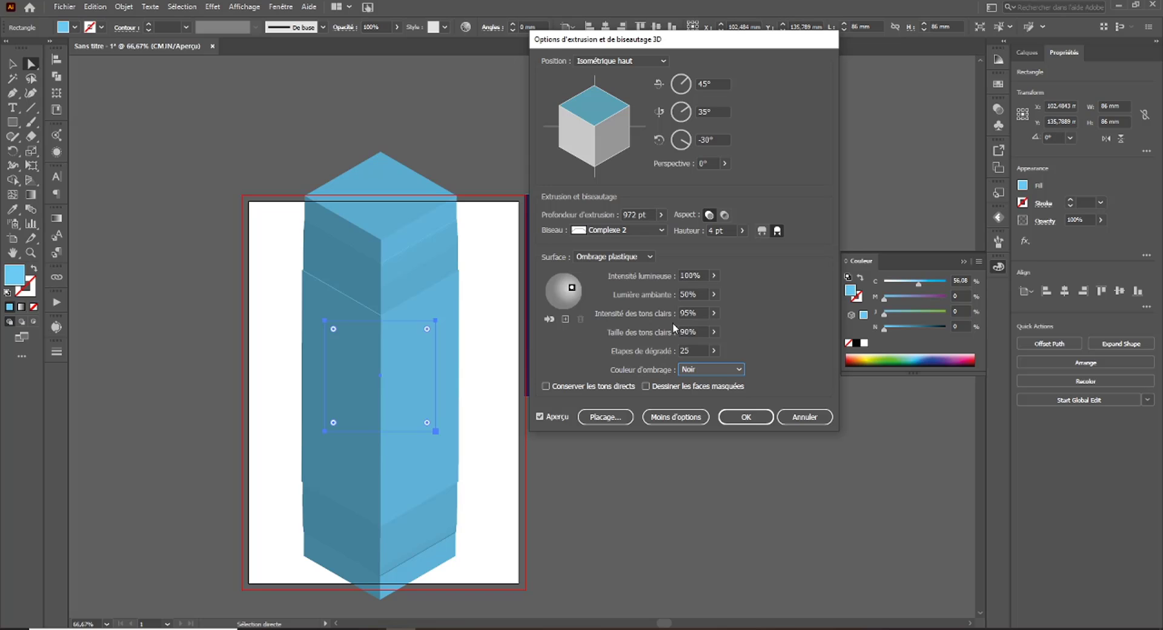
Apply the 3D effect and move the tower up and left to about X 84 mm, Y 109 mm.
left_click(734, 418)
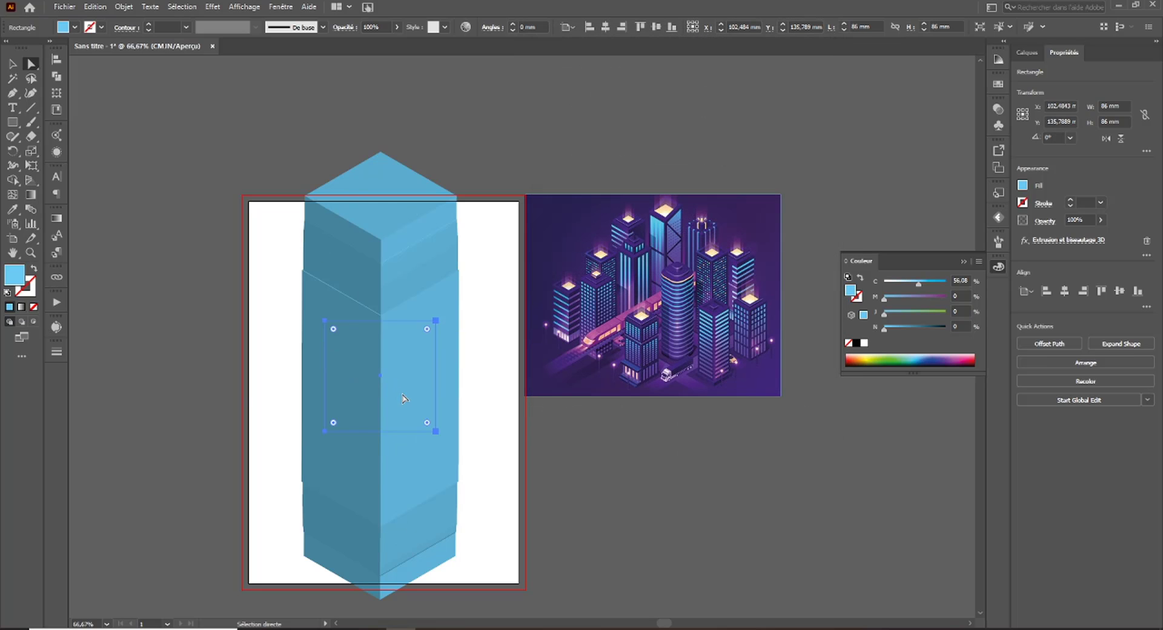
left_click_drag(402, 395, 377, 359)
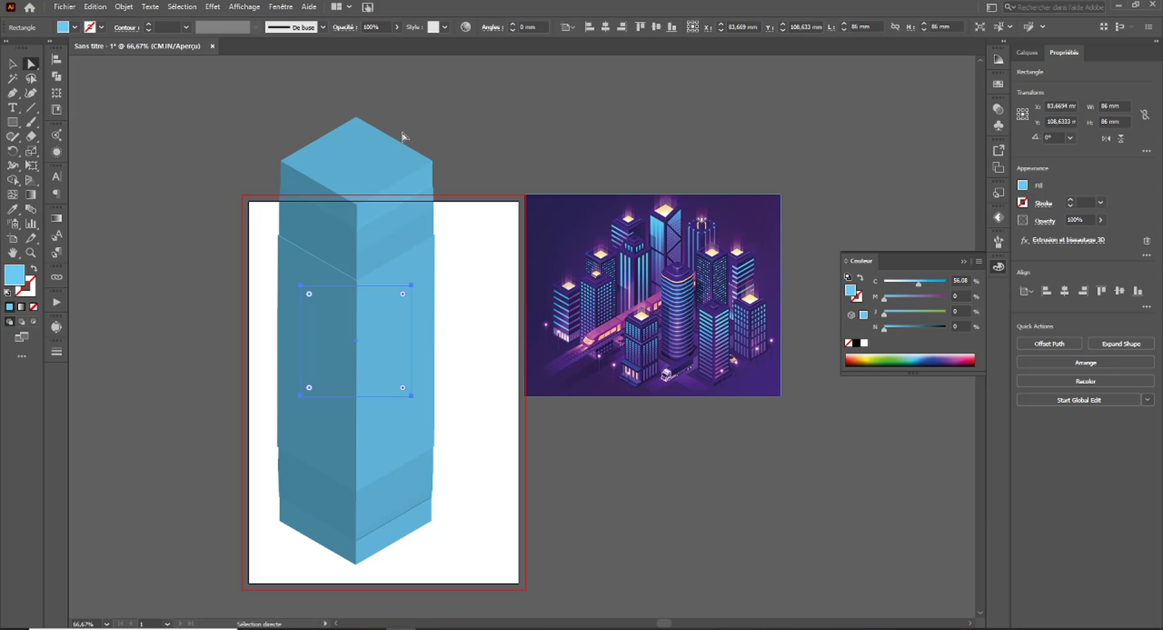
Edit the tower's existing 3D extrusion effect from its appearance attributes, moving the light to the sphere's upper left.
left_click(1100, 244)
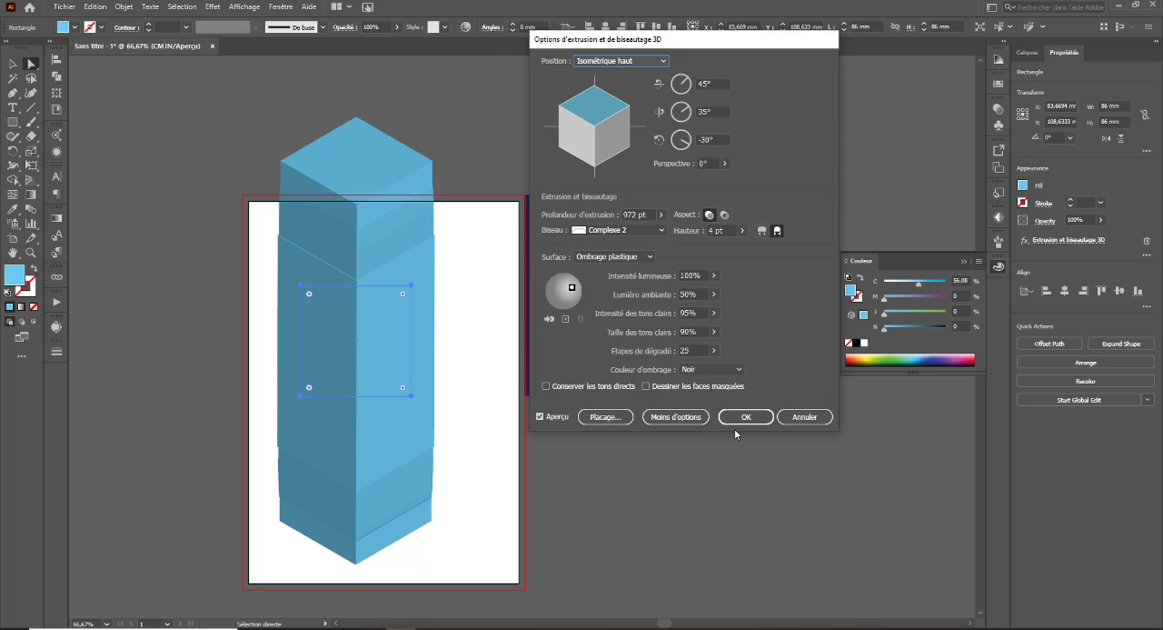
left_click(804, 417)
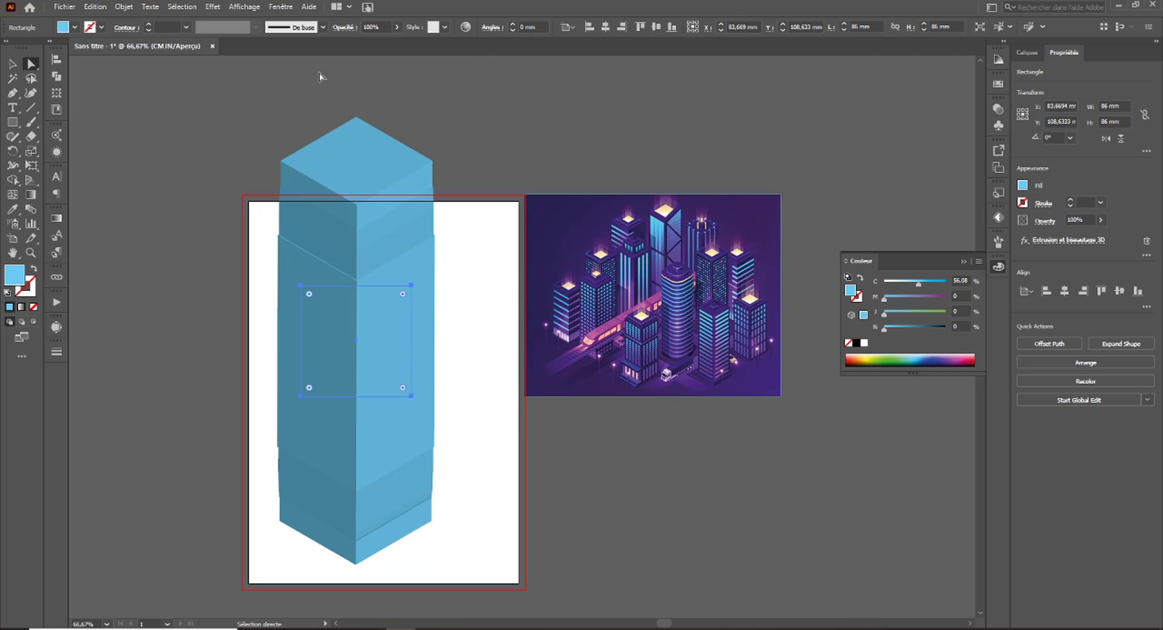
left_click(284, 7)
left_click(308, 180)
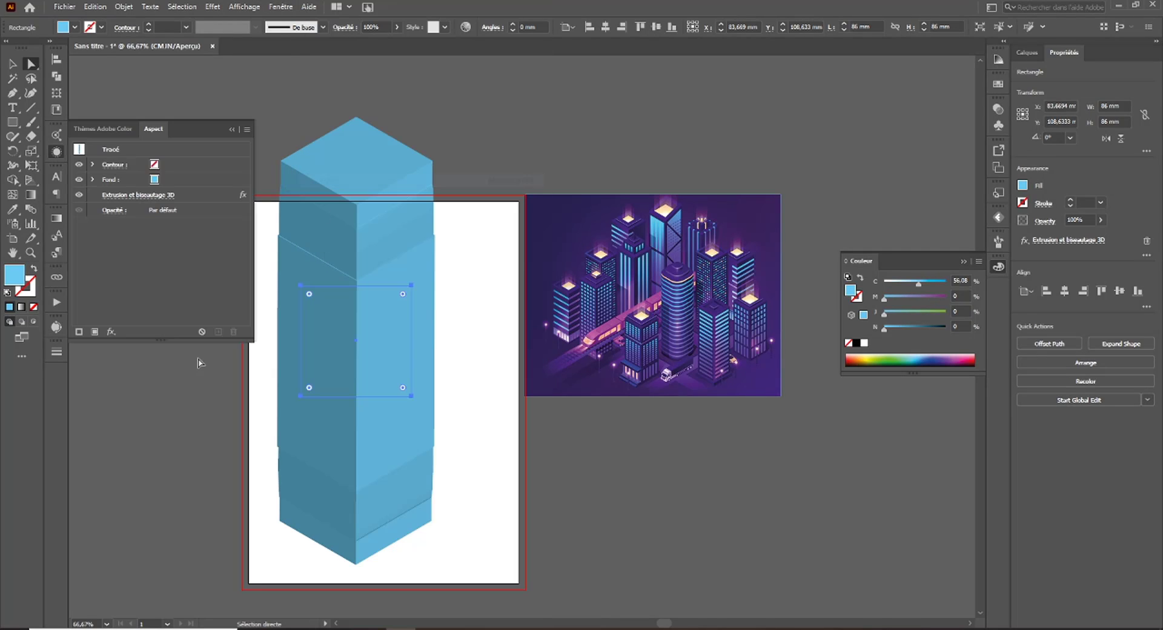
left_click(139, 196)
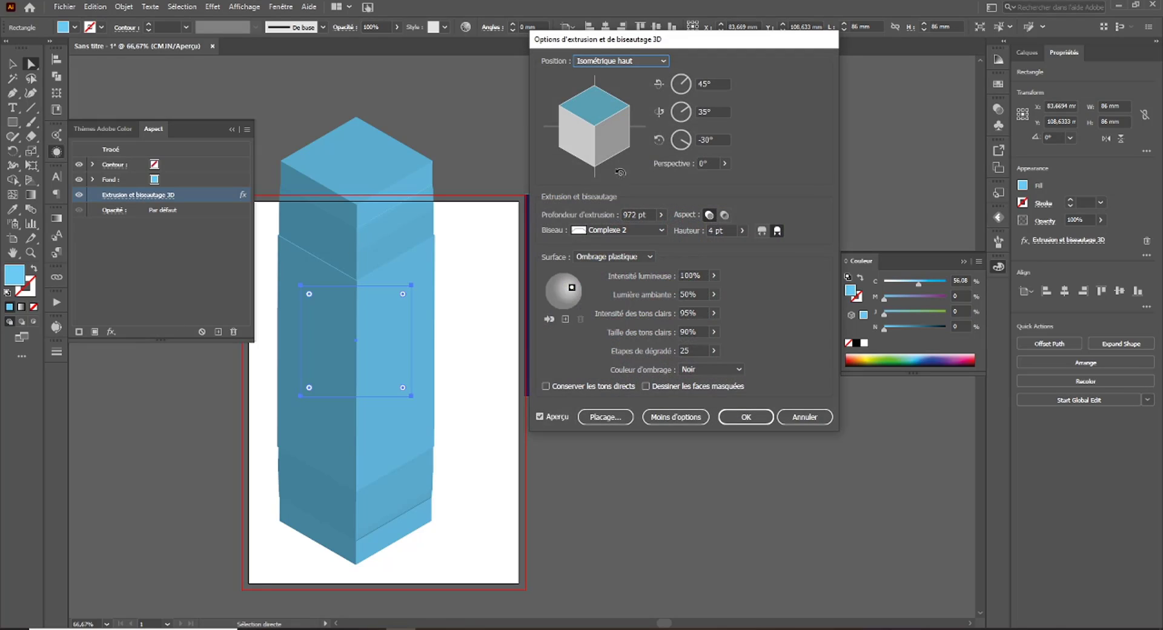
left_click_drag(566, 291, 563, 291)
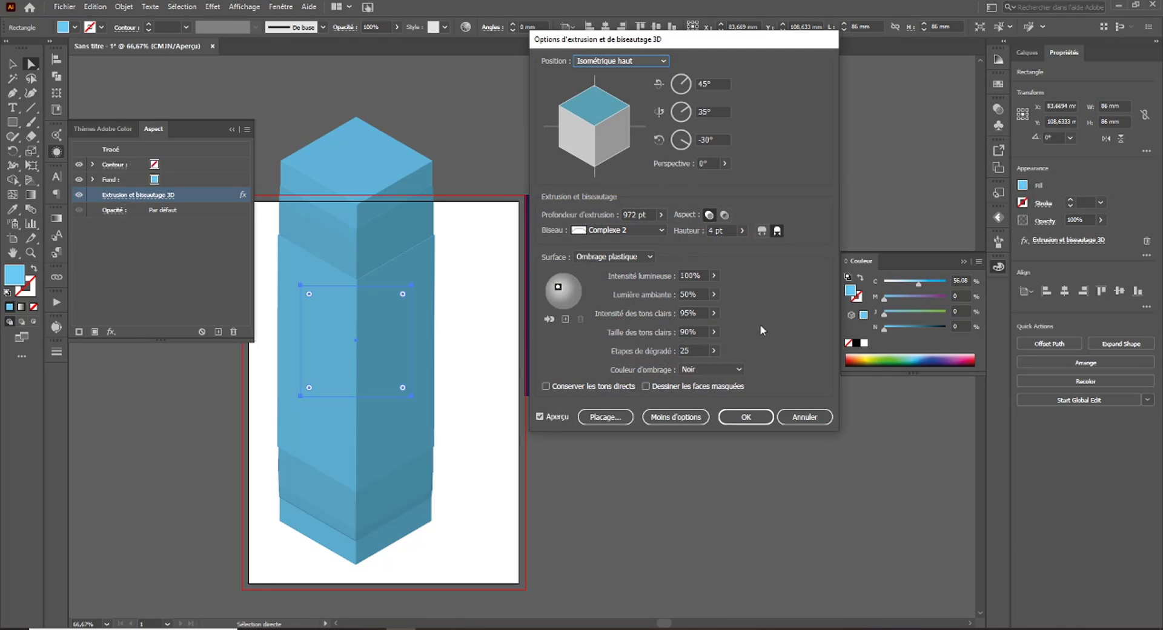
left_click(760, 419)
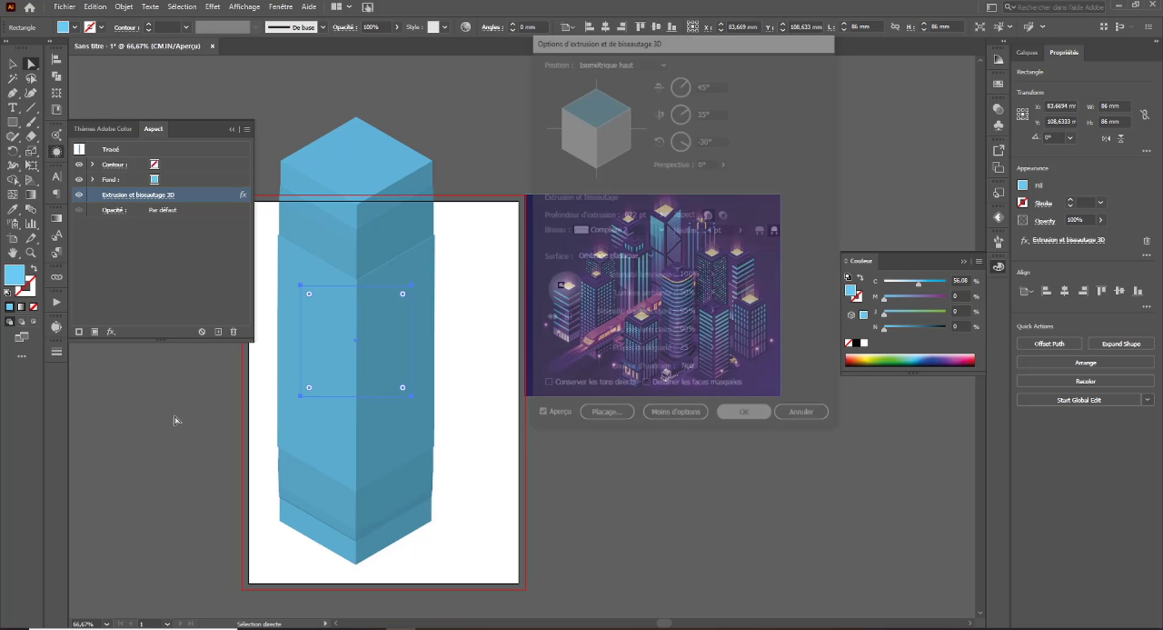
Move the tower toward the artboard's right edge and draw an ellipse about 82 by 48 mm across its lower-left edge.
left_click_drag(339, 357, 426, 313)
left_click(12, 124)
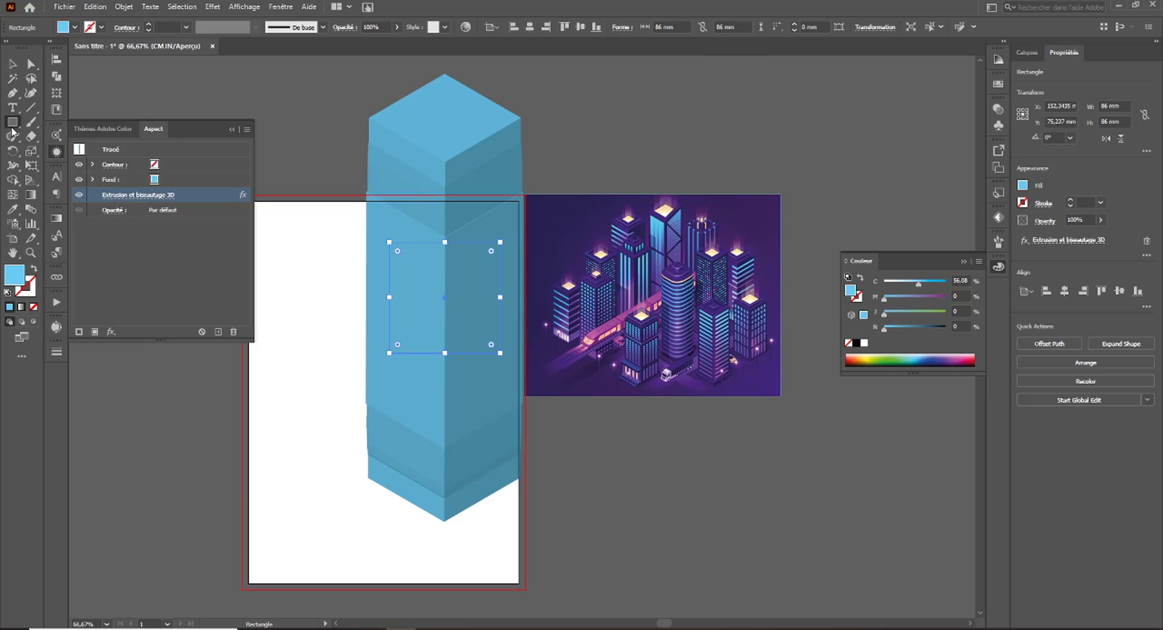
left_click(12, 126)
left_click(67, 151)
left_click_drag(310, 433, 204, 494)
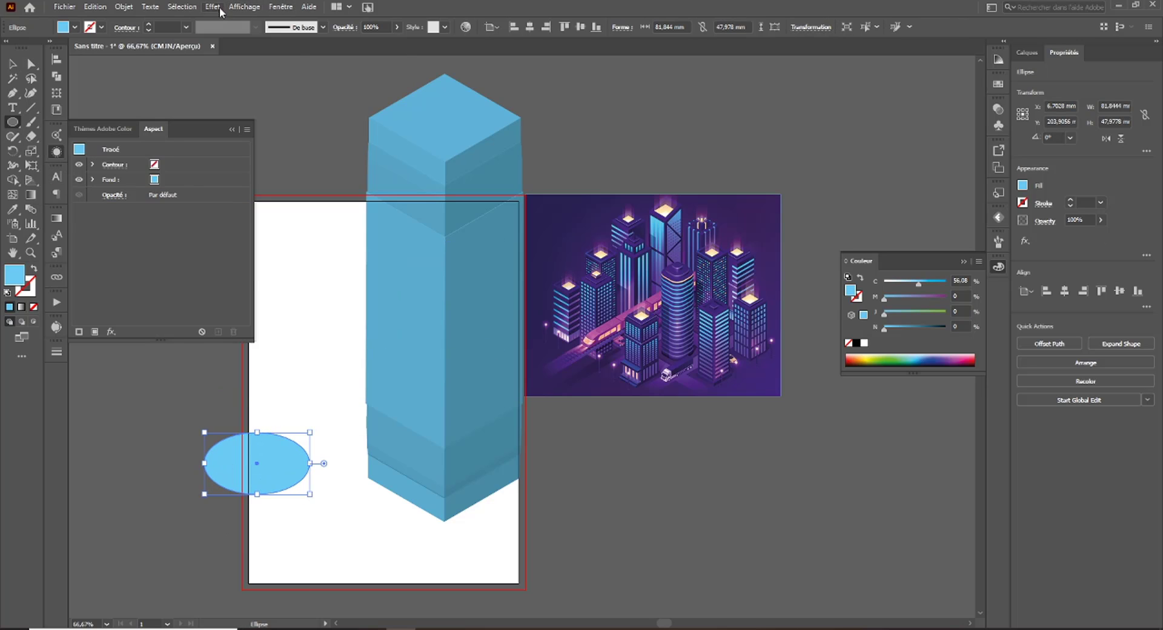
Try a 3D extrusion on the ellipse with the Isométrique haut position and a depth of 555 pt, and cancel it.
left_click(212, 7)
mouse_move(240, 77)
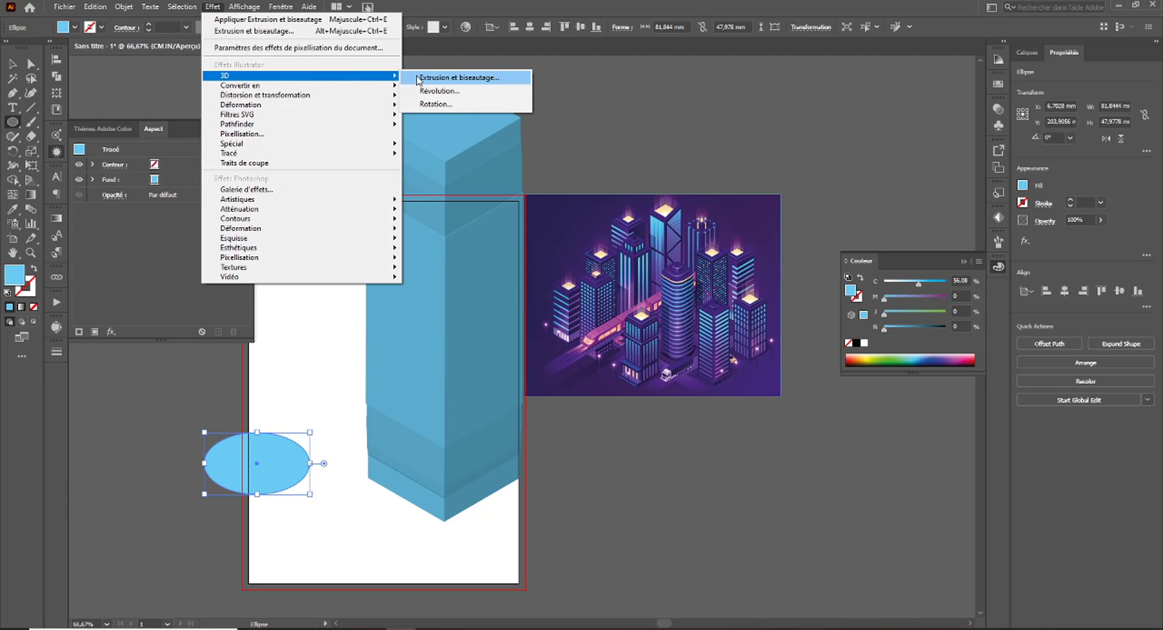
left_click(417, 79)
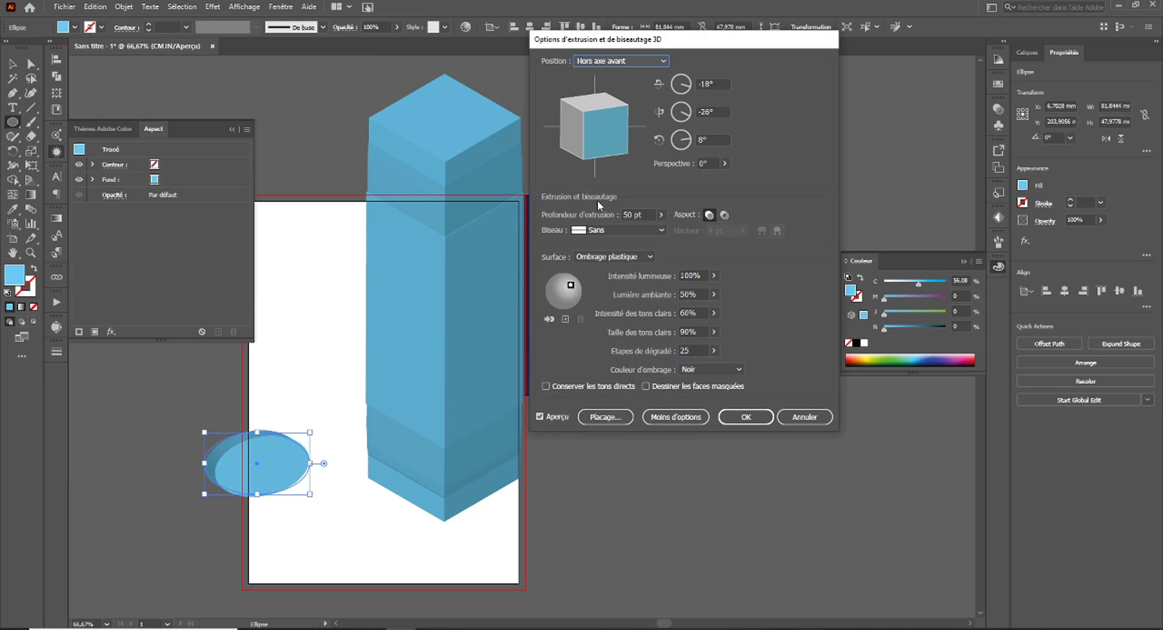
left_click(598, 63)
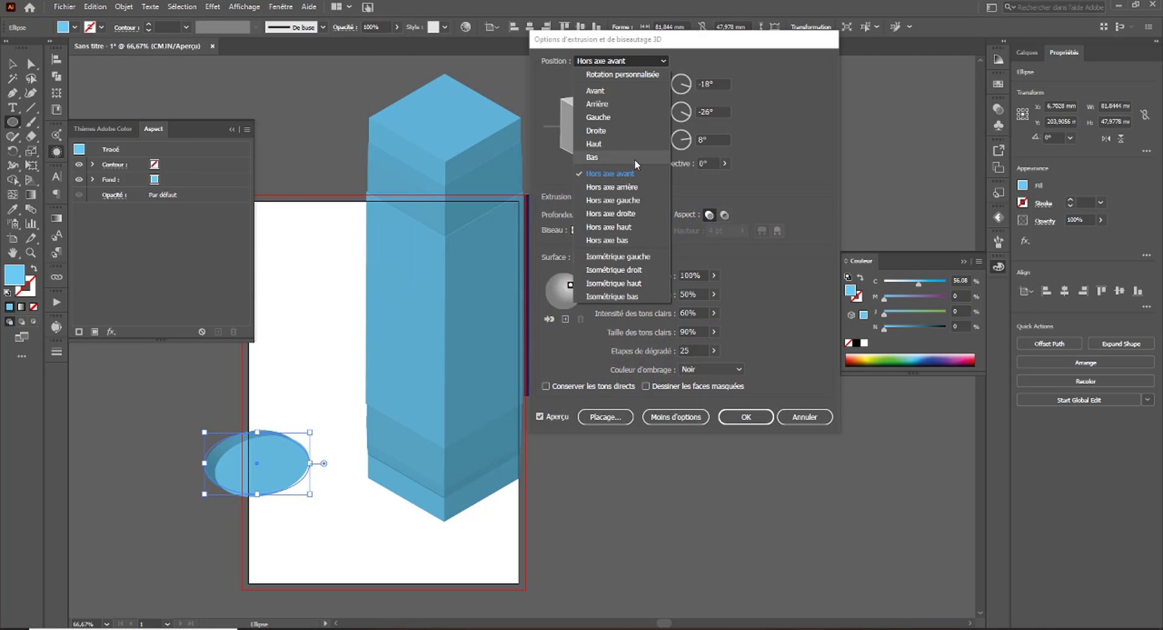
left_click(631, 286)
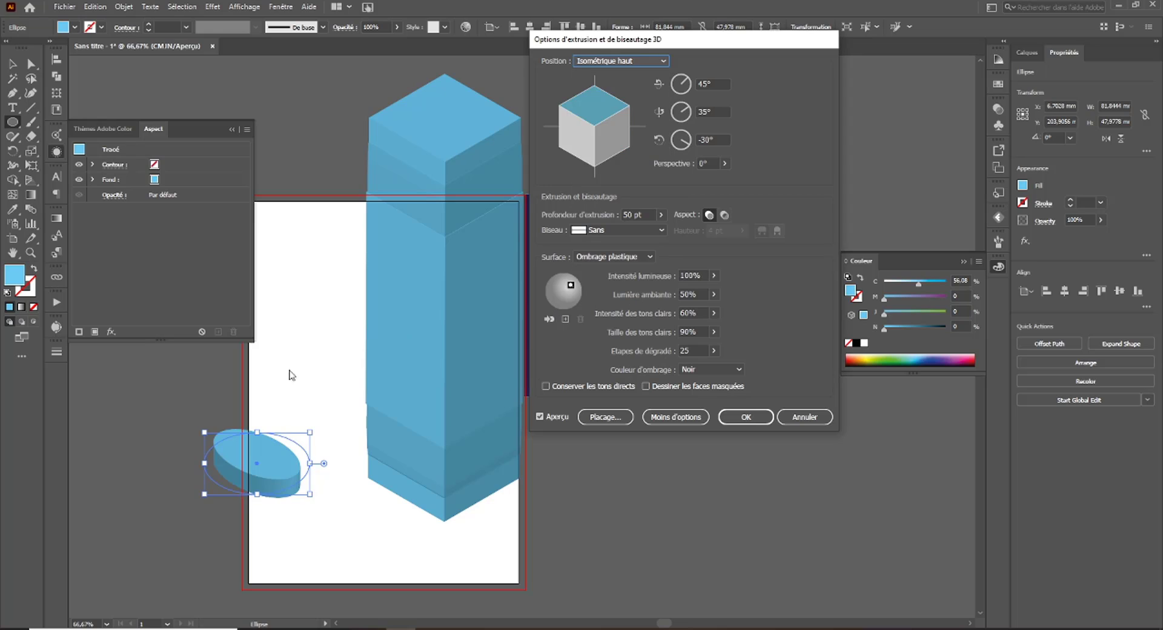
left_click(661, 215)
left_click_drag(634, 234, 629, 236)
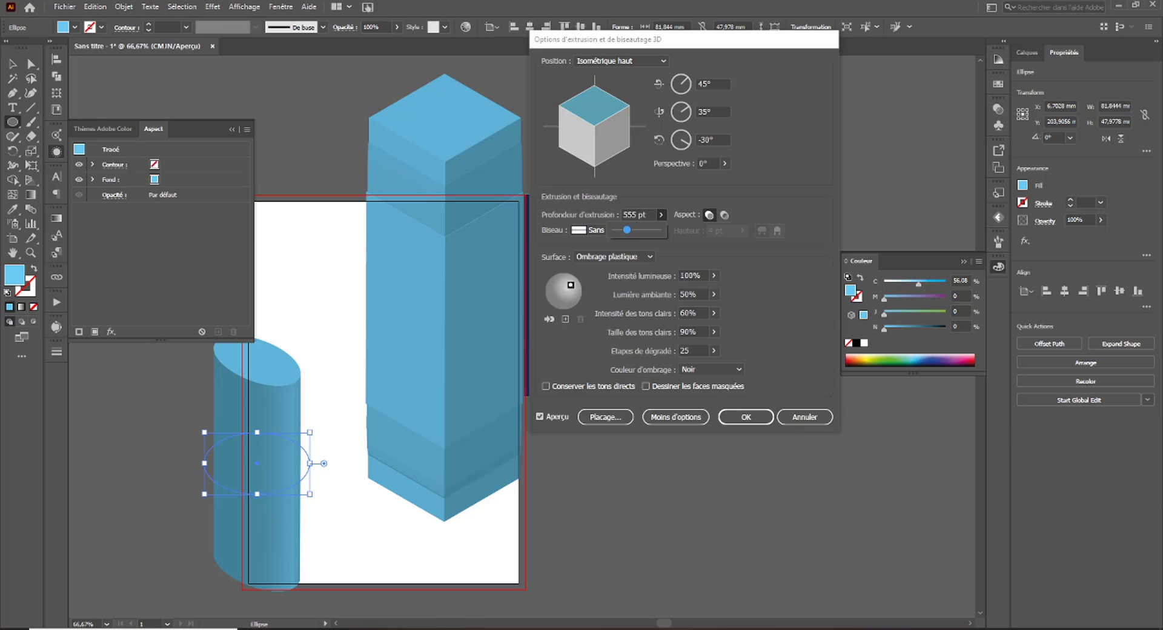
mouse_move(628, 231)
left_mouse_down()
mouse_move(640, 232)
mouse_move(627, 231)
left_mouse_up()
left_click(805, 417)
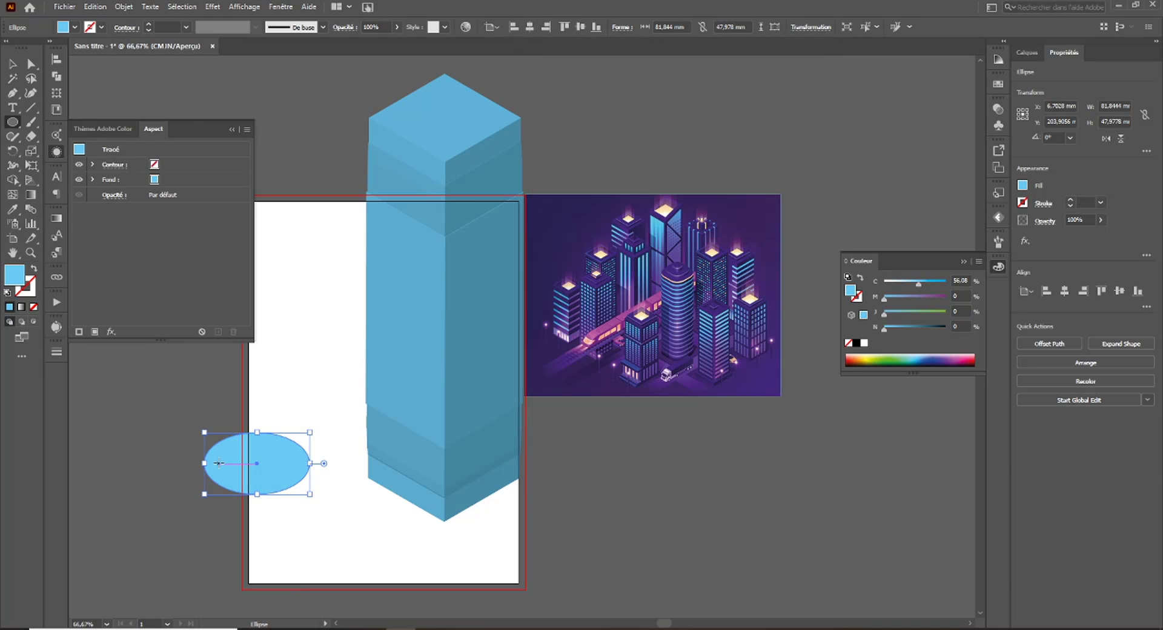
Undo the small stray ellipse and delete the large flat ellipse beside the tower.
left_click_drag(290, 484, 296, 472)
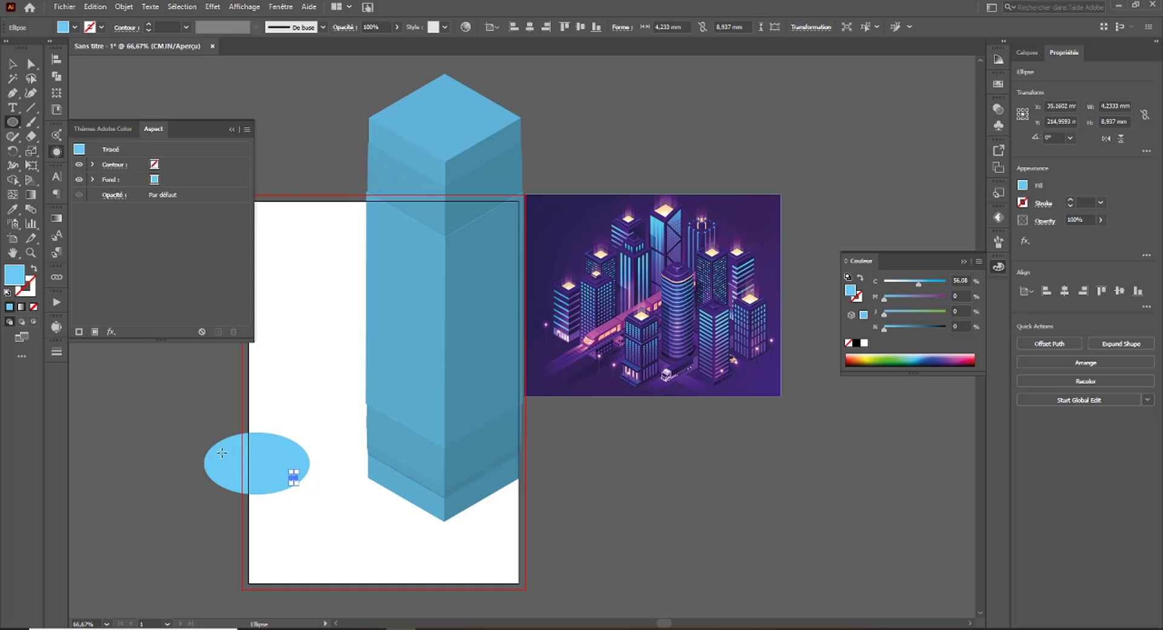
key("ctrl+z")
left_click(15, 62)
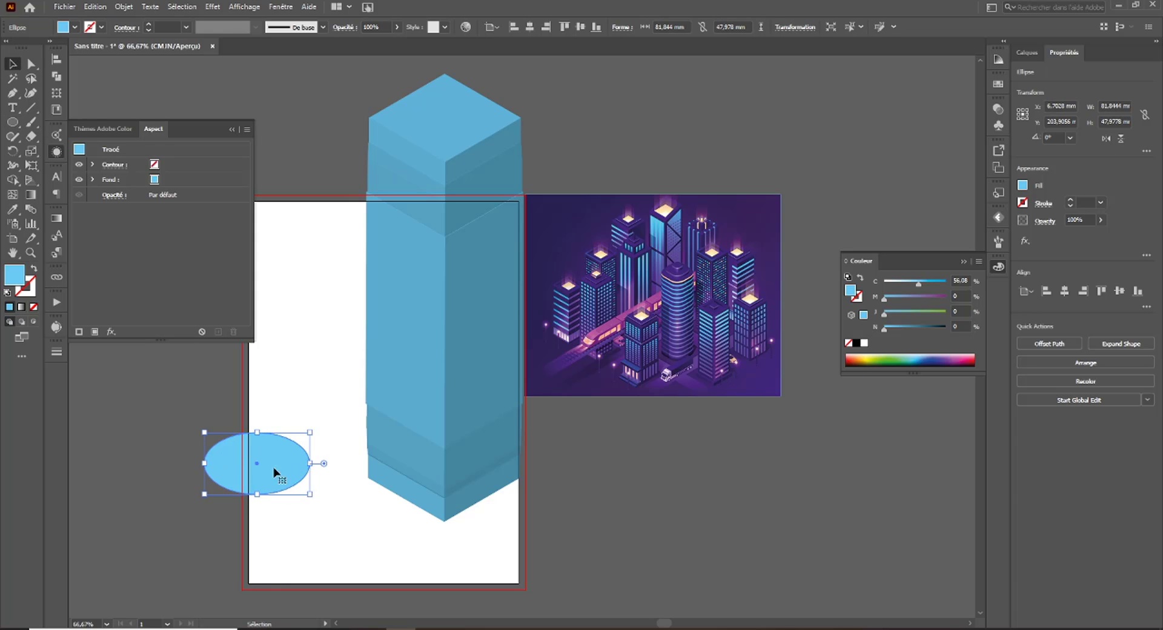
left_click_drag(283, 474, 311, 109)
key("Delete")
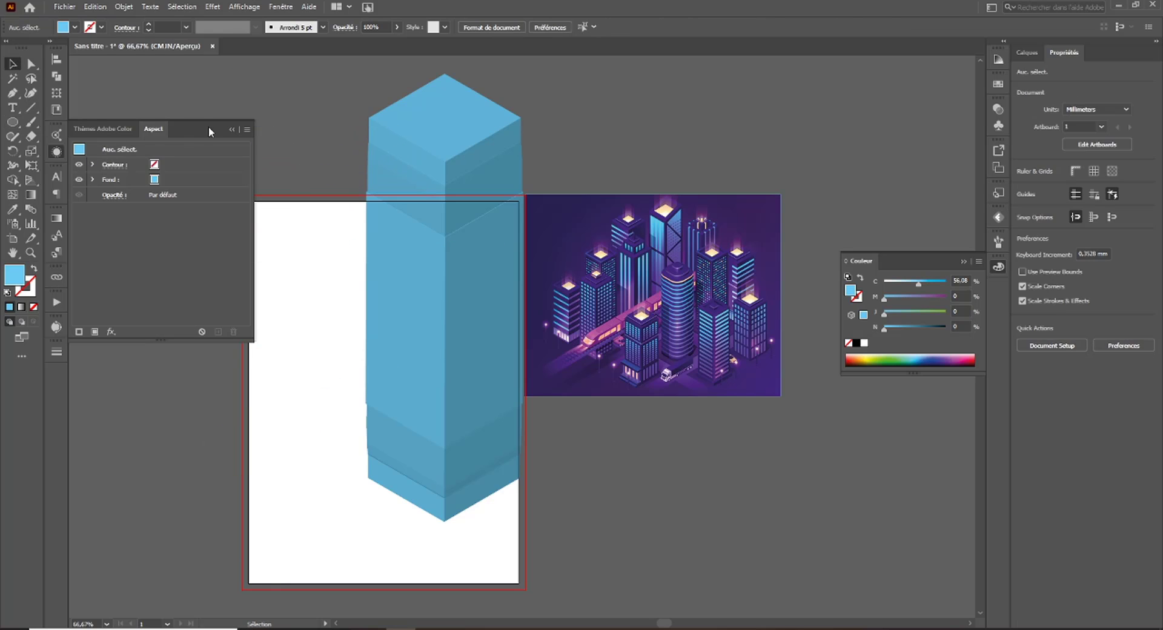
Hide the city illustration group in Calque 1 and dock the collapsed appearance attributes out of the way.
left_click(12, 121)
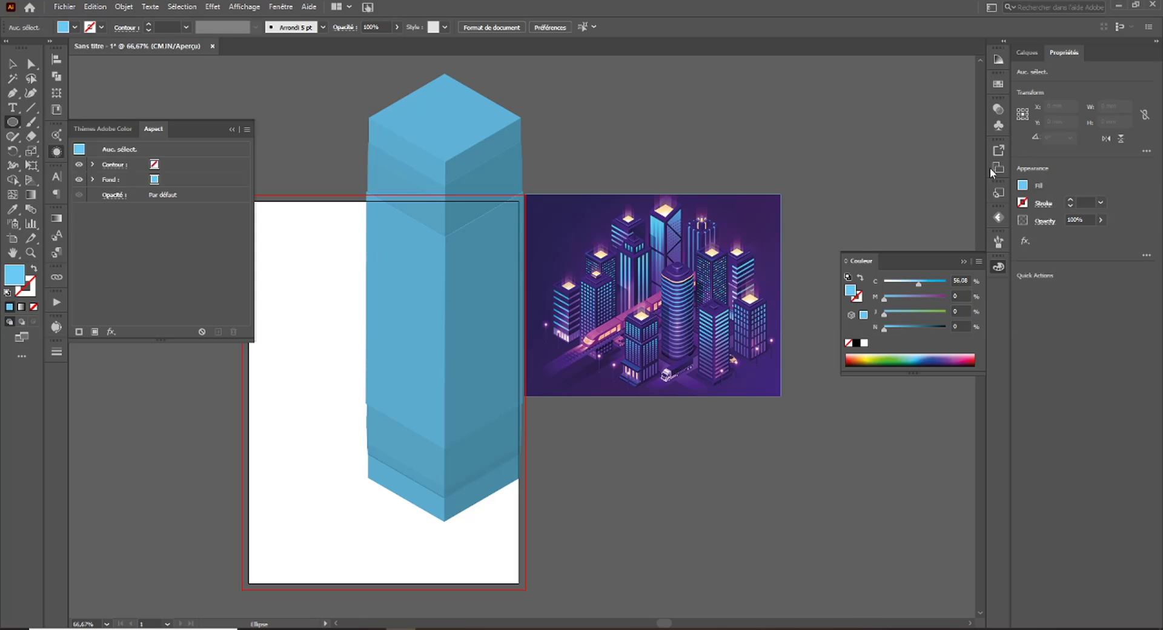
left_click(1029, 53)
left_click(1031, 71)
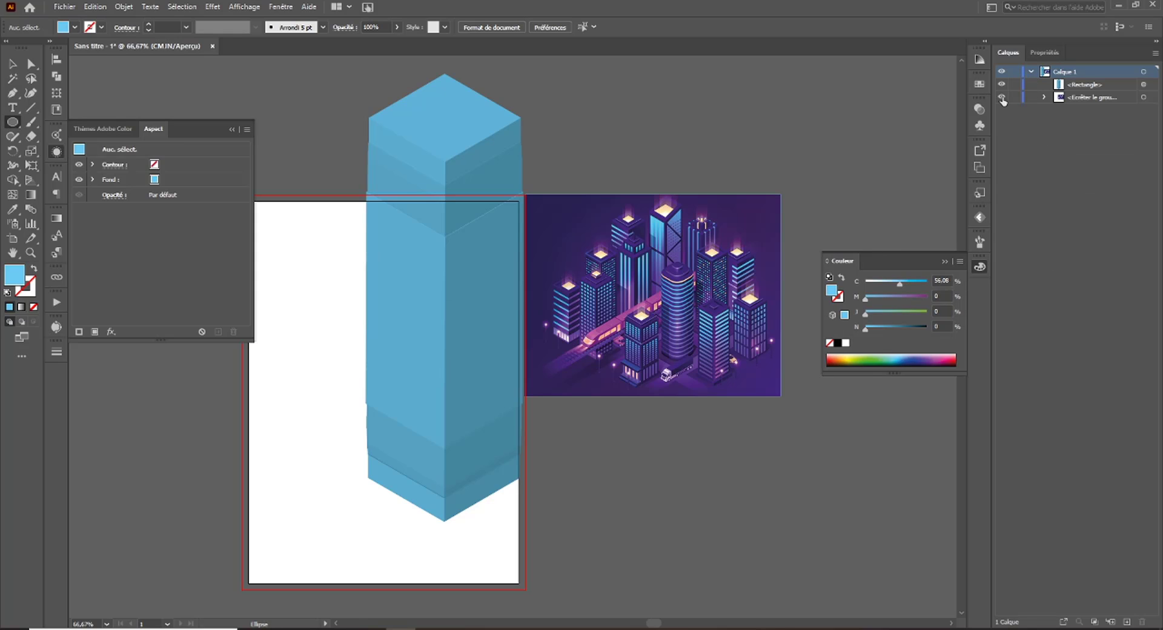
left_click(1001, 97)
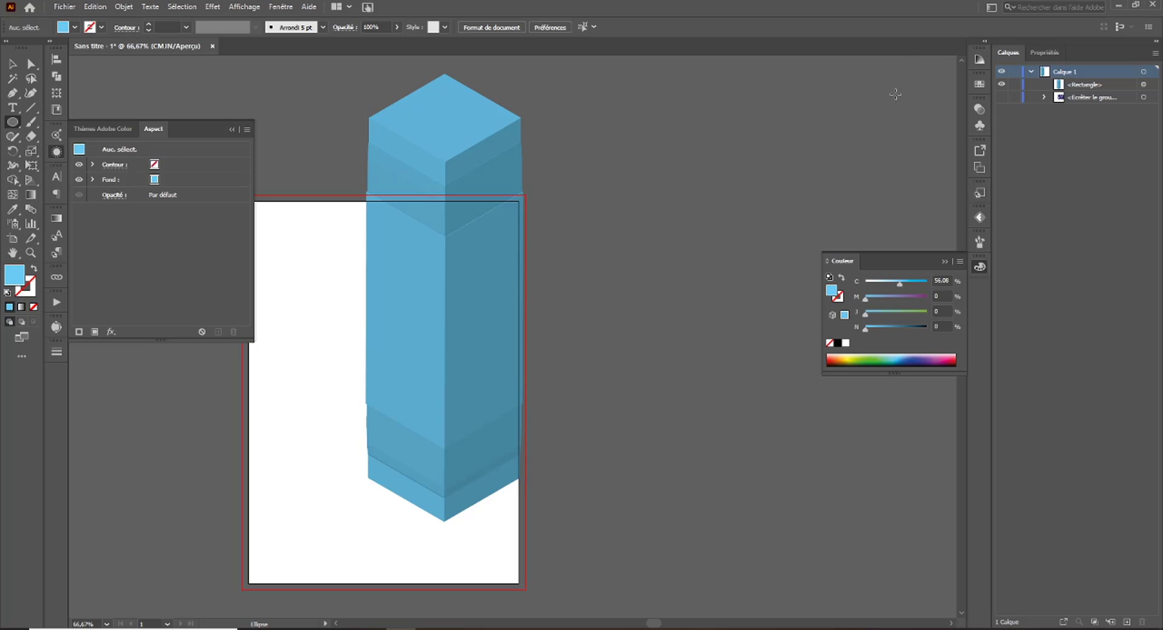
left_click(59, 152)
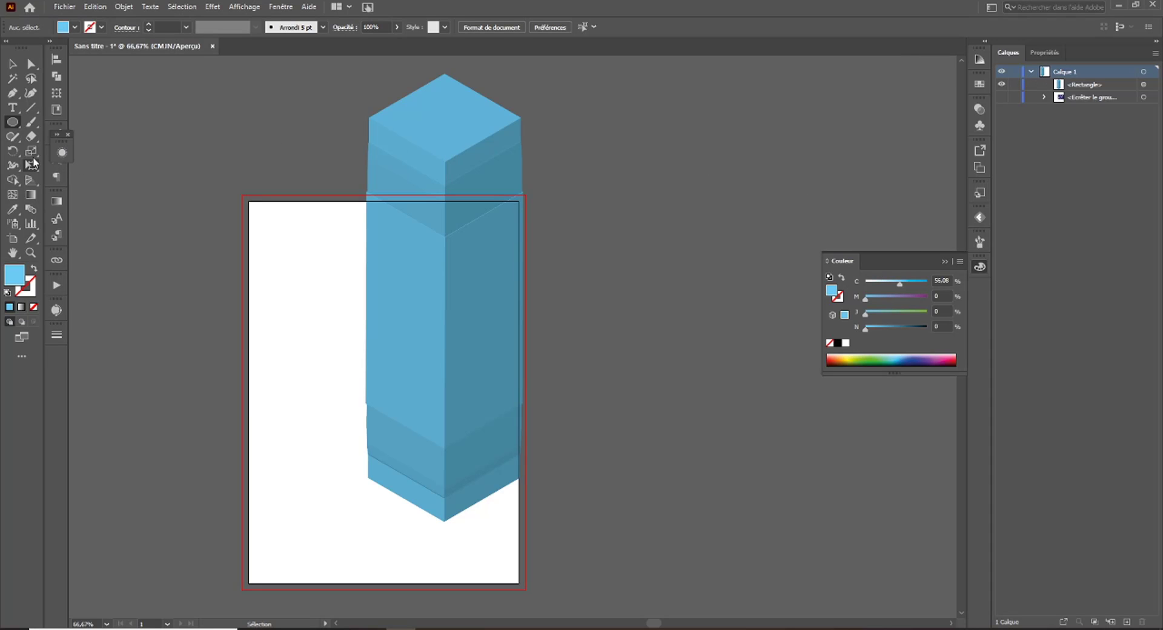
left_click_drag(59, 148, 53, 129)
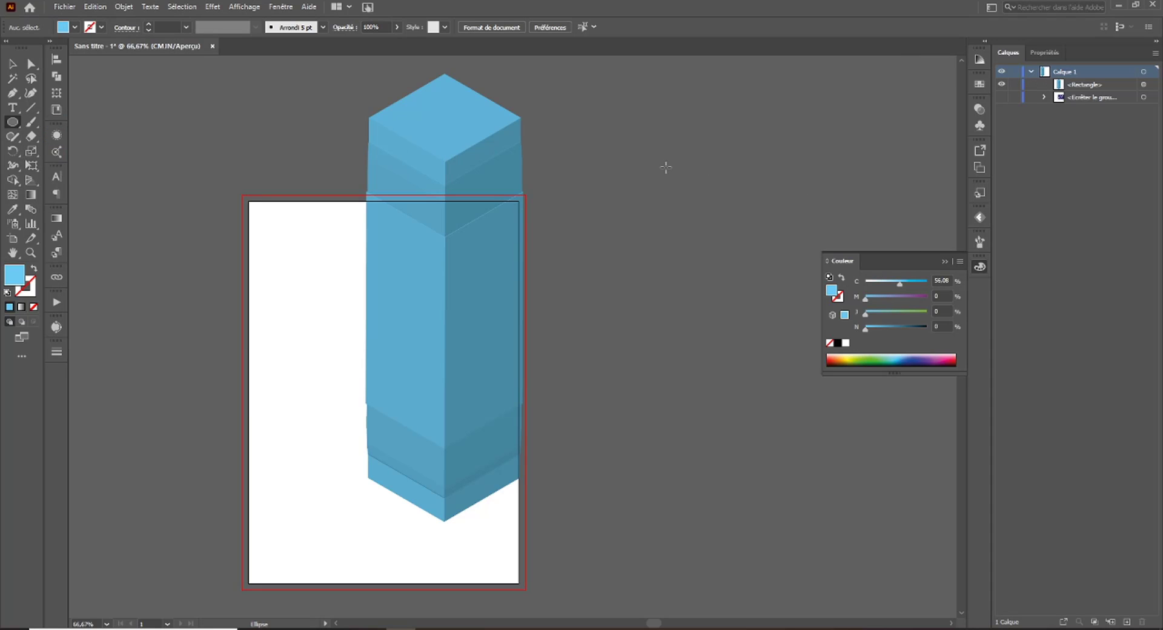
Draw a circle about 123 mm in diameter in the empty area beside the tower and move it farther from the tower.
left_click_drag(609, 166, 761, 326)
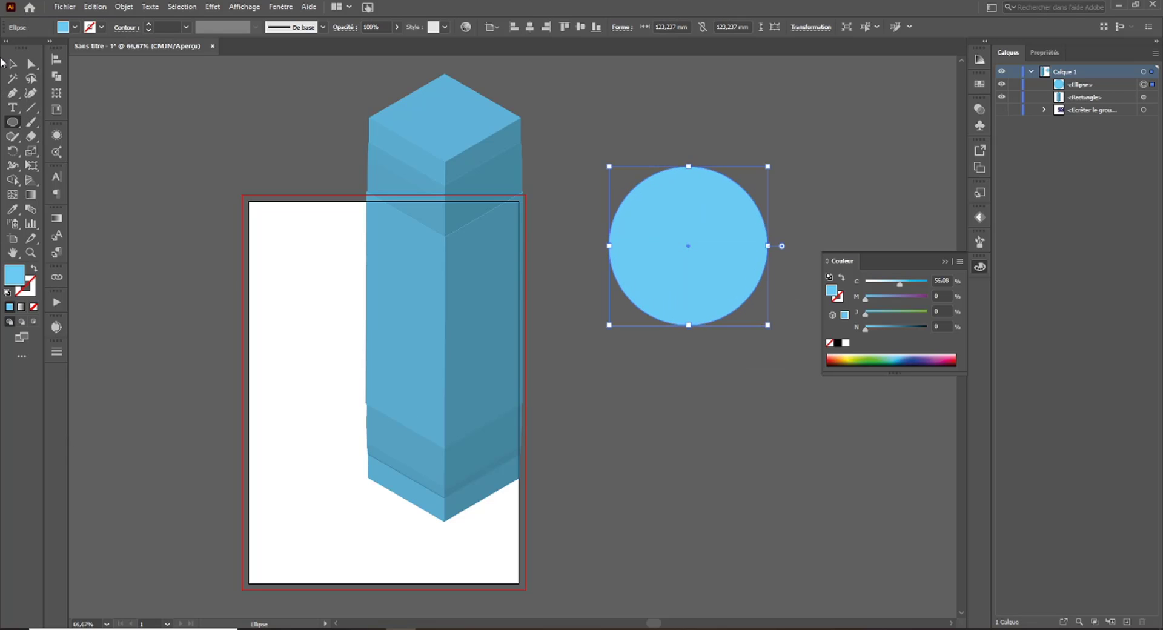
left_click(12, 63)
left_click_drag(677, 265, 731, 245)
key("space")
left_click_drag(672, 347, 392, 391)
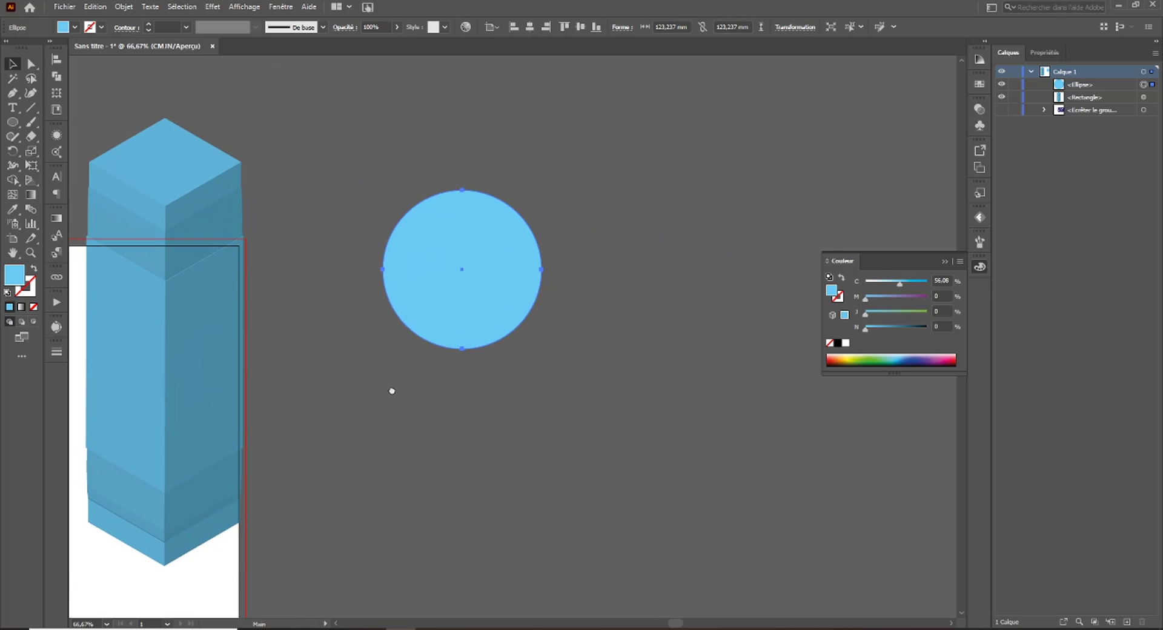
left_click_drag(468, 317, 585, 314)
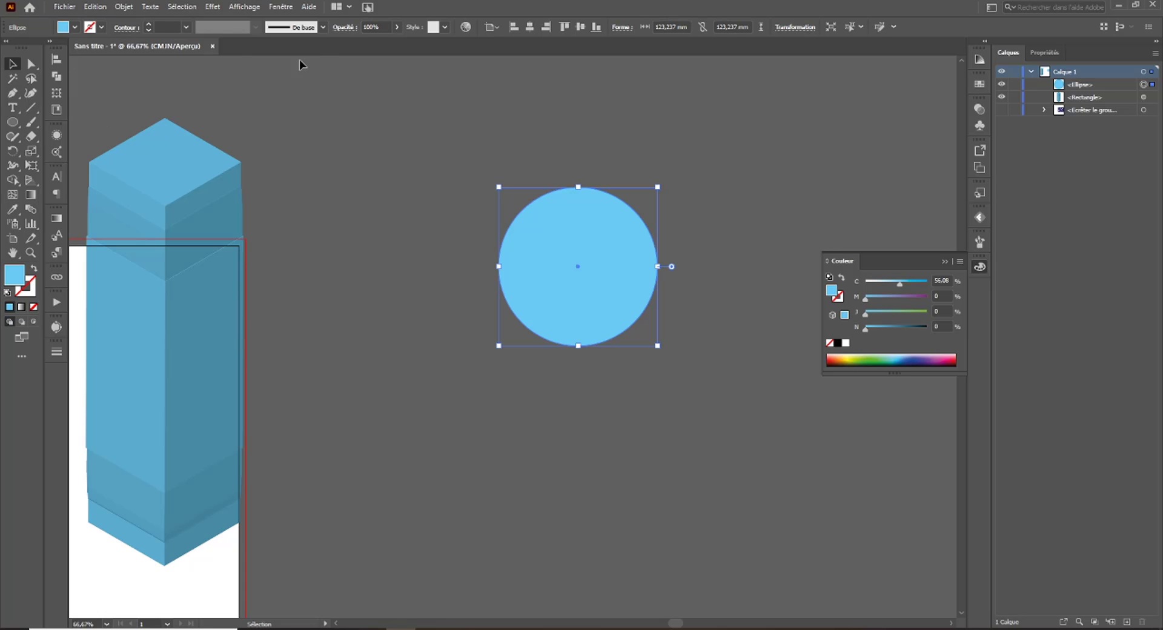
Try a 3D revolution on the circle with a custom rotation of -87°, -31°, 3° and a 167 pt offset from its left edge.
left_click(204, 7)
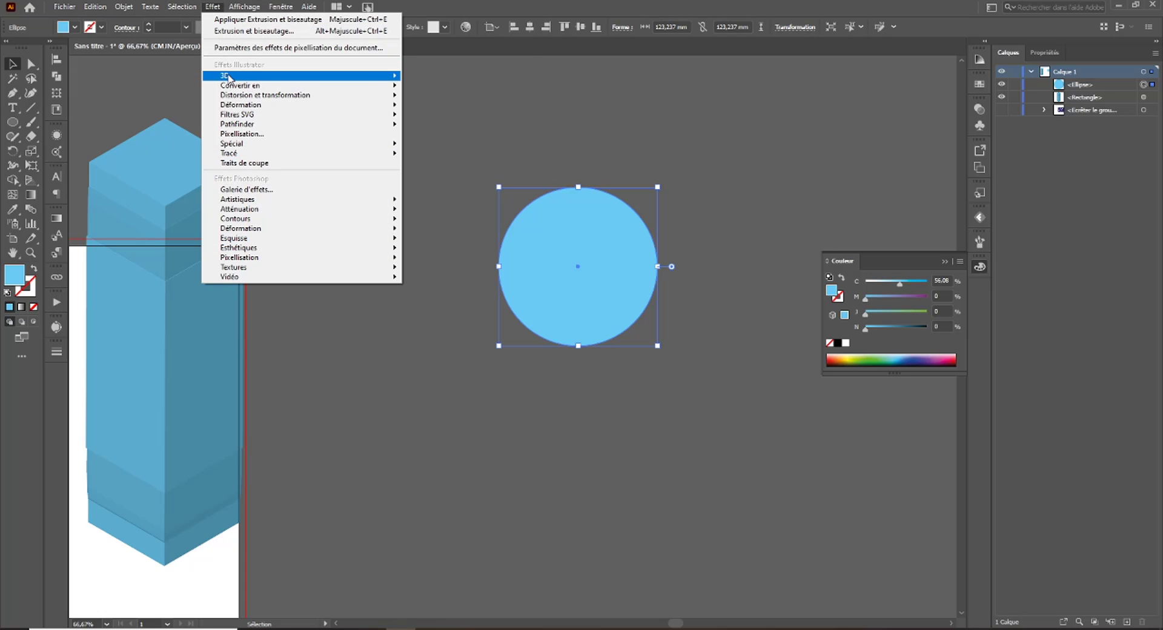
mouse_move(315, 75)
left_click(449, 99)
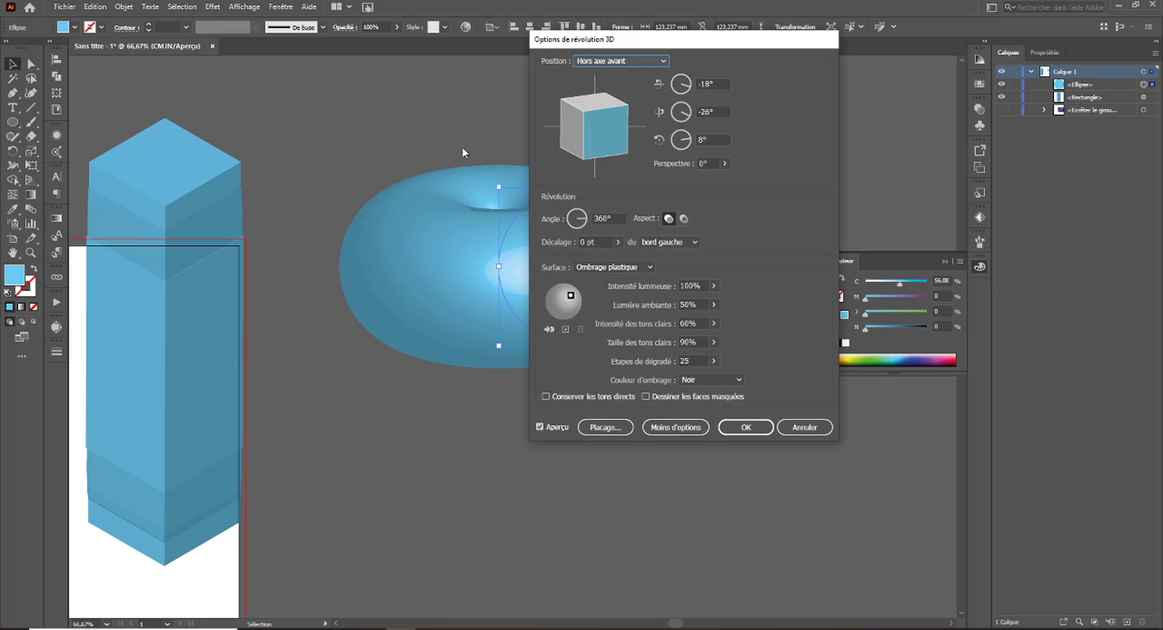
left_click_drag(607, 39, 800, 46)
left_click_drag(784, 124, 804, 161)
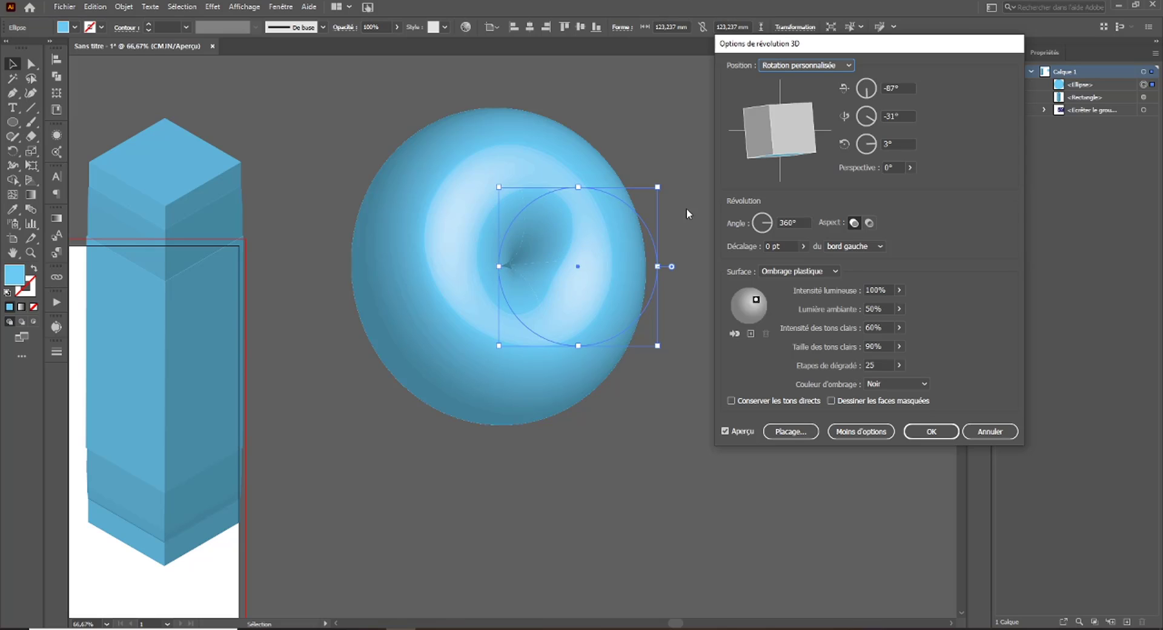
left_click(803, 247)
left_click(764, 261)
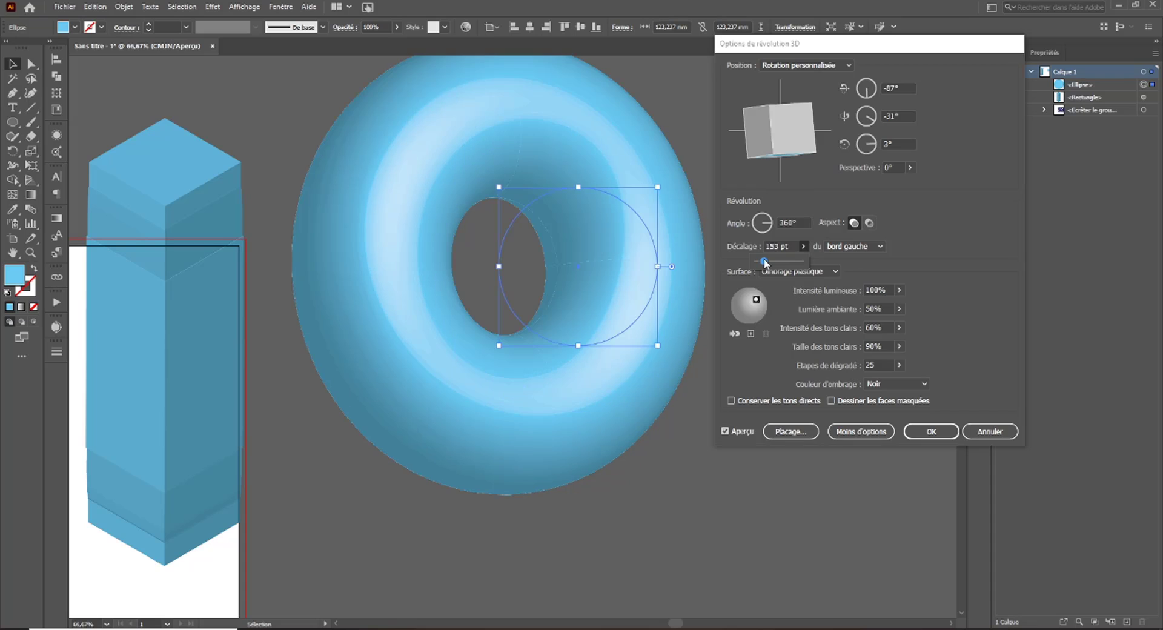
left_click_drag(764, 261, 762, 262)
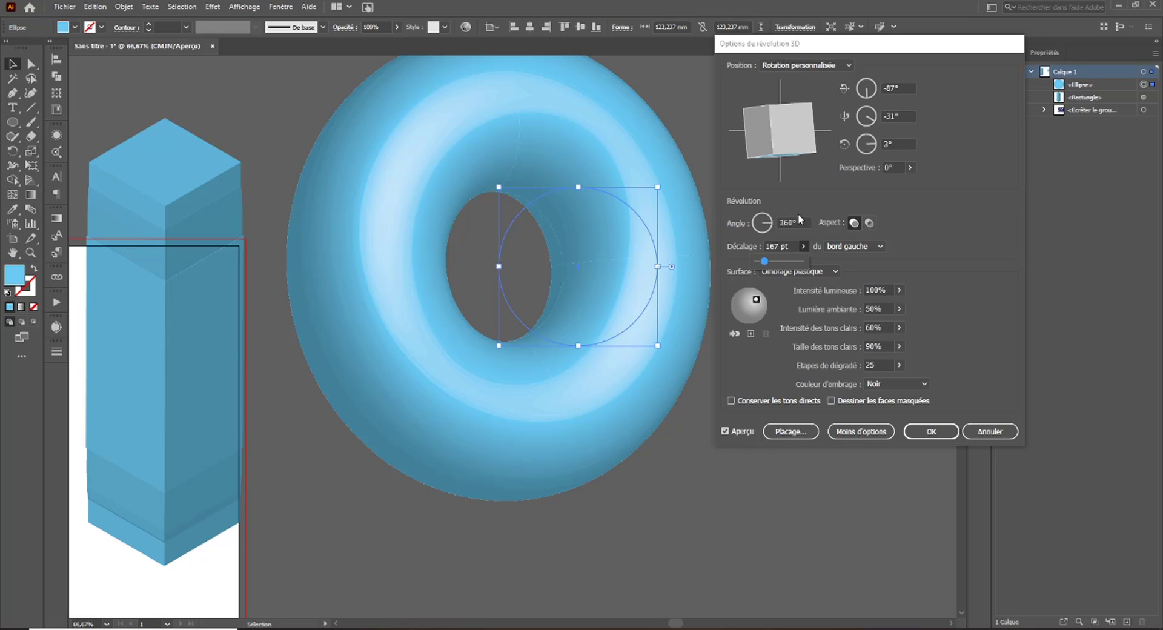
Reduce the revolution angle gradually to 322° to open a gap in the ring.
left_click_drag(770, 219, 739, 221)
type("360")
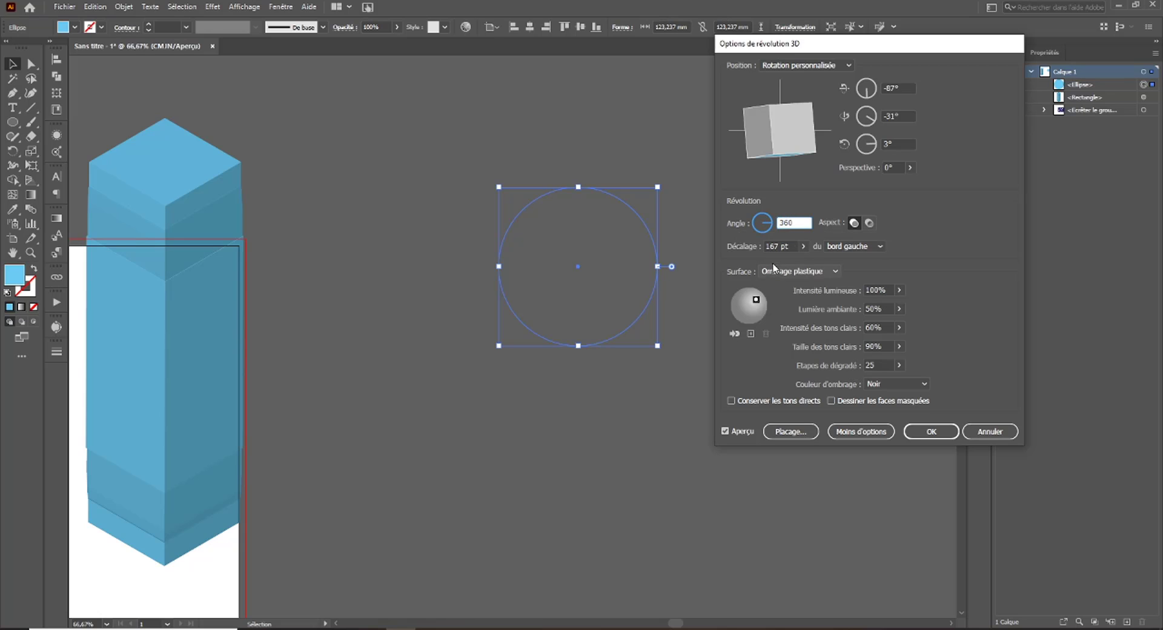
left_click(791, 242)
left_click(796, 221)
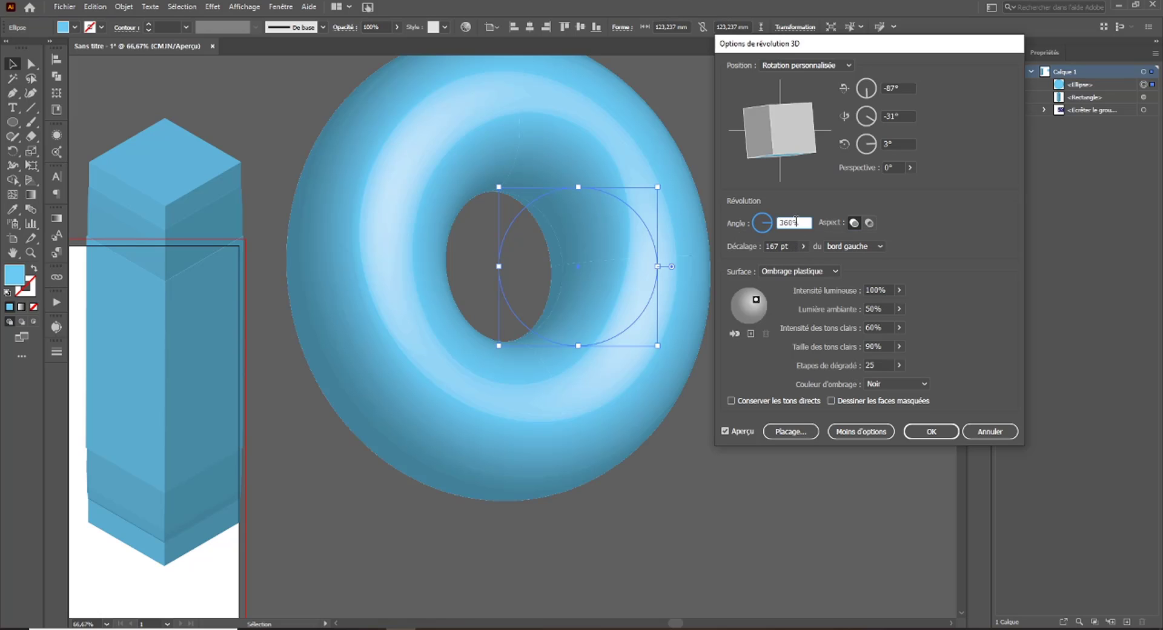
key("Down")
key("Down")
key("Down")
key("Down")
key("Down")
key("Down")
key("Down")
key("Down")
key("Down")
key("Down")
key("Down")
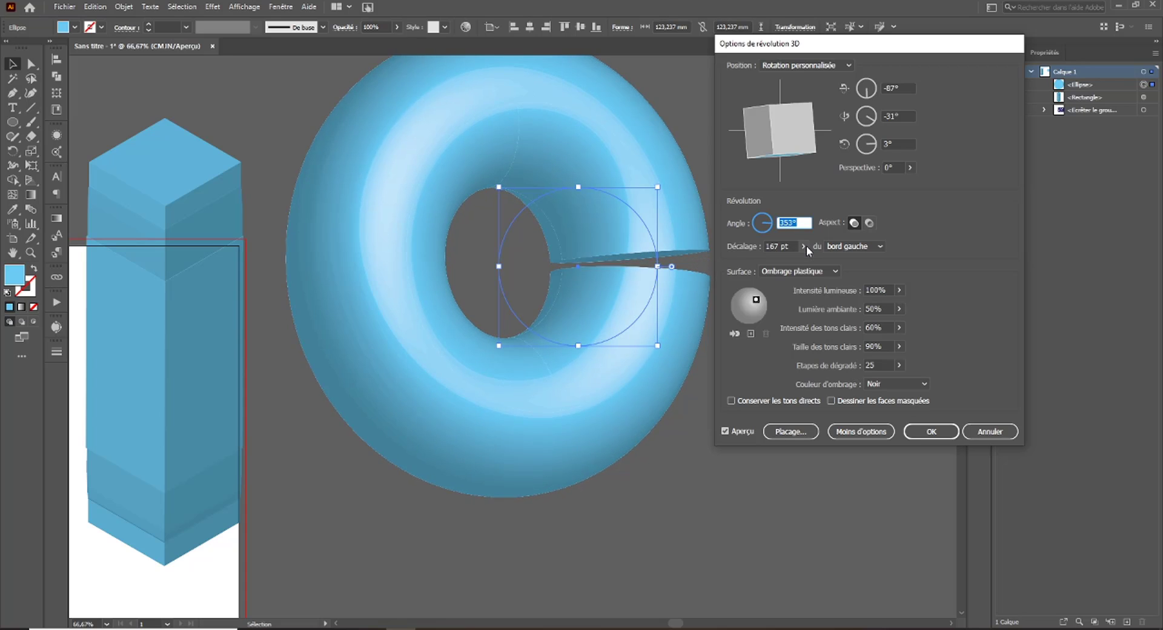
key("Down")
key("Down")
key("Down")
key("Down")
key("Down")
key("Down")
key("Down")
key("Down")
key("Down")
key("Down")
key("Down")
key("Down")
key("Down")
key("Down")
key("Down")
key("Down")
key("Down")
key("Down")
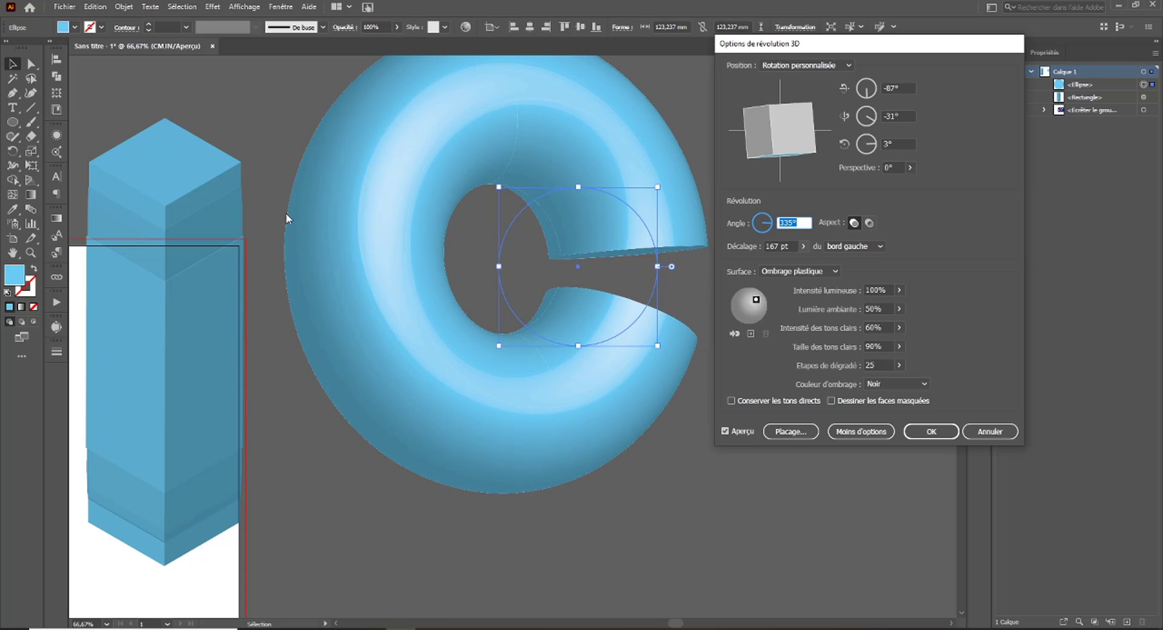
key("Down")
key("Down")
key("Down")
key("Down")
key("Down")
key("Down")
key("Down")
key("Down")
key("Down")
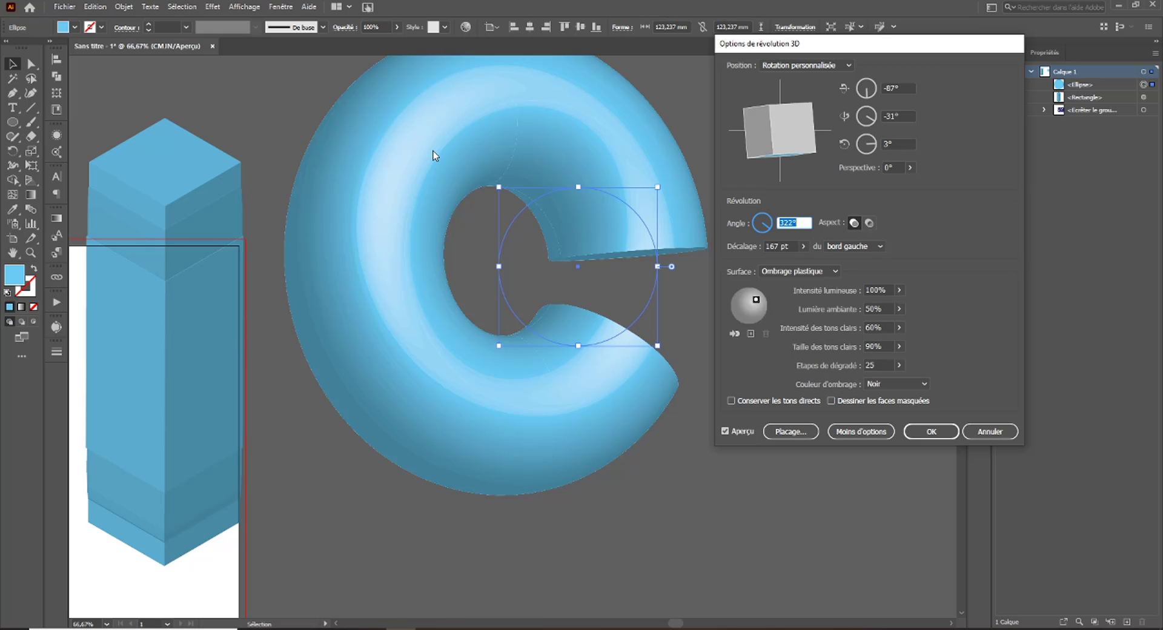
Try the Ombrage diffus surface on the revolved ring and cancel the 3D revolution.
left_click(806, 268)
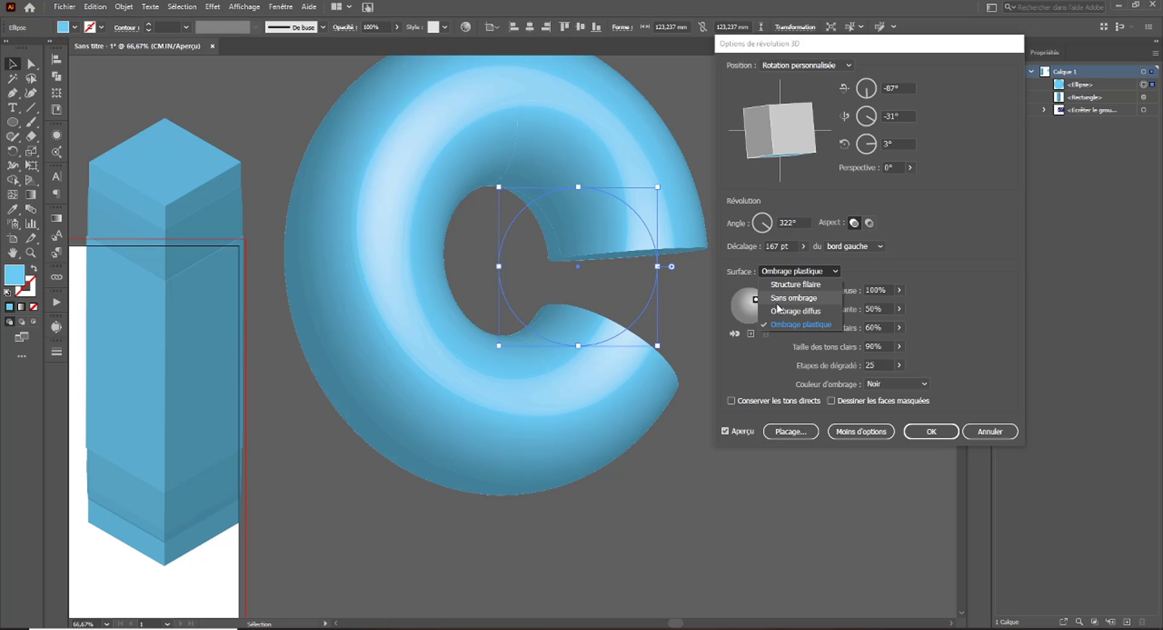
left_click(779, 310)
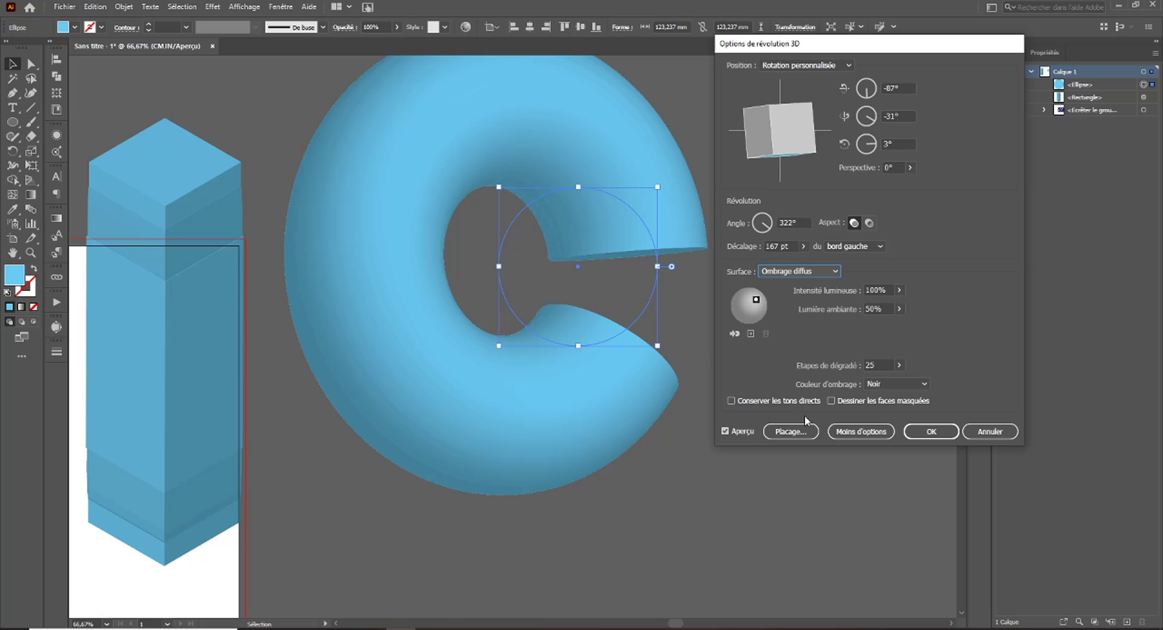
left_click(990, 431)
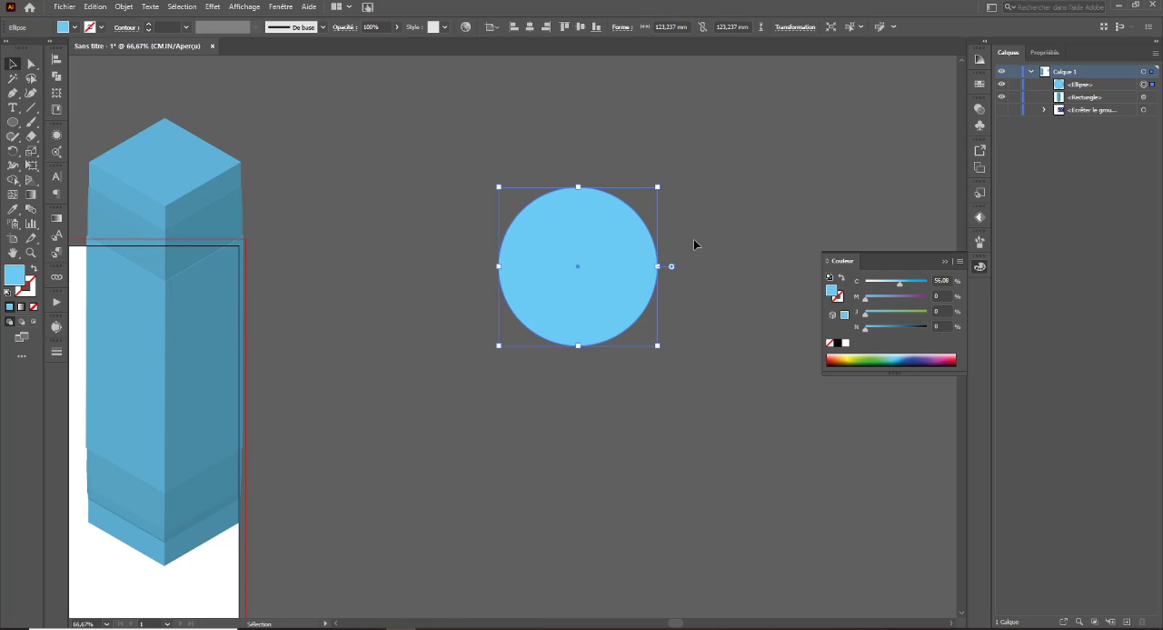
Delete the circle's left anchor point to leave a half circle with a straight left side.
left_click(632, 432)
left_click(555, 306)
left_click(28, 65)
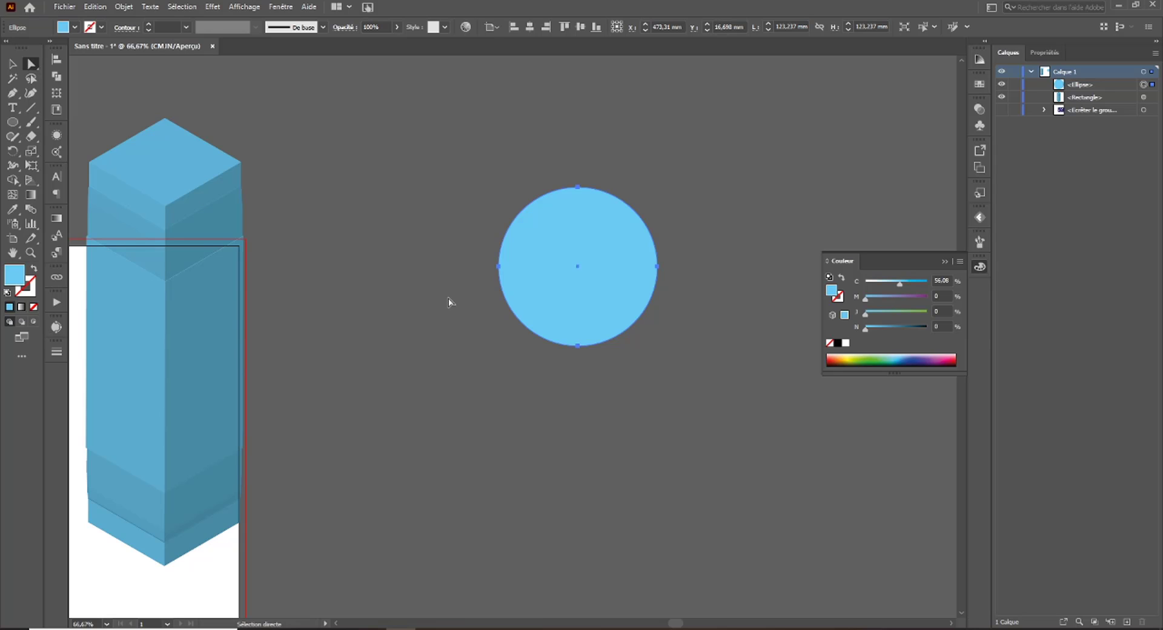
left_click(498, 266)
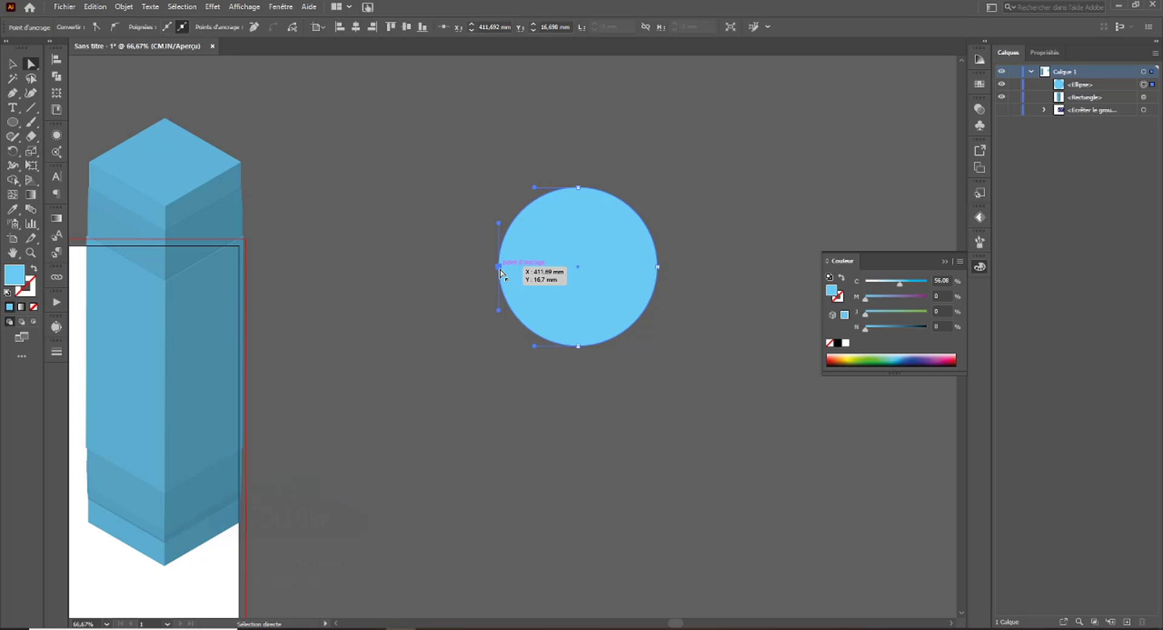
key("Delete")
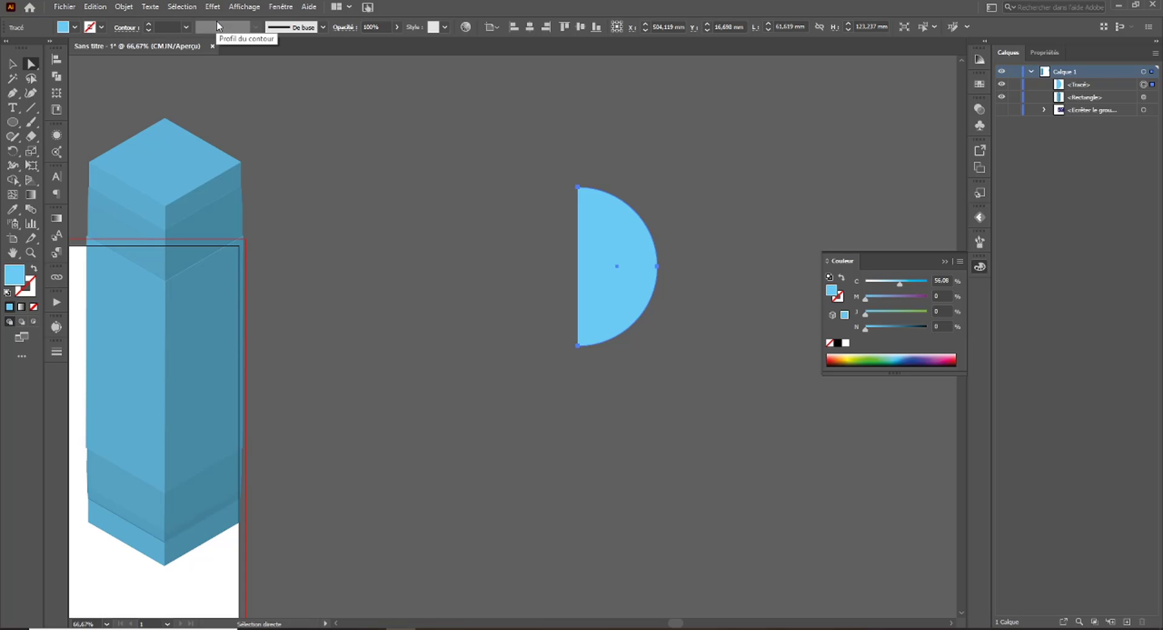
Revolve the half circle 360° around its left edge into a plastic-shaded sphere, shifting the light slightly toward the upper right.
left_click(212, 8)
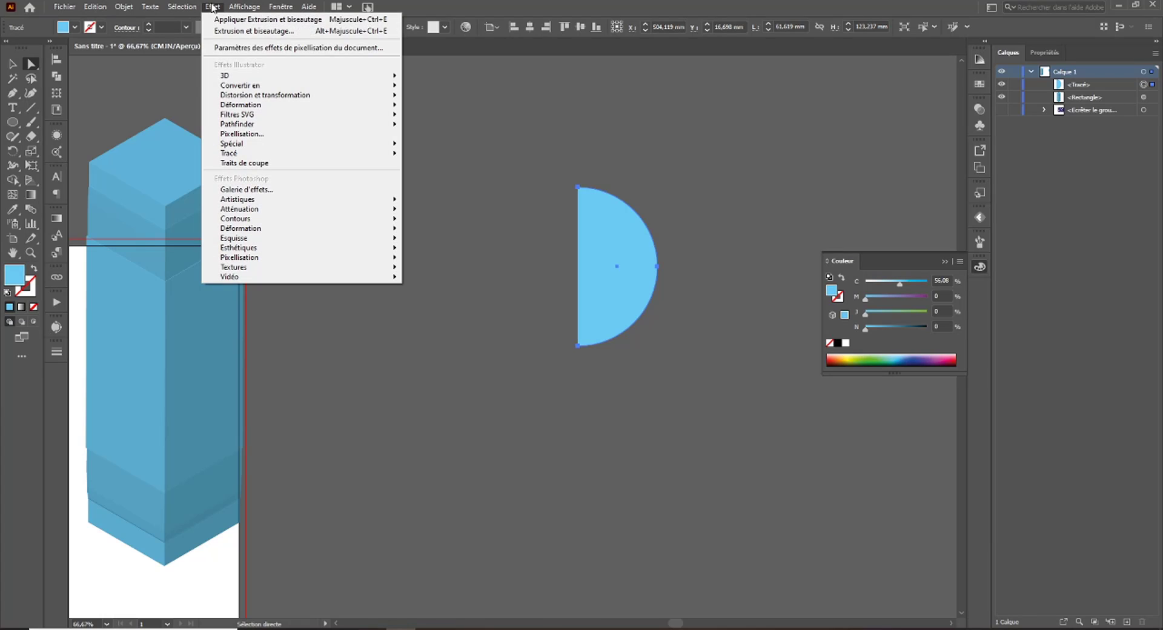
mouse_move(237, 76)
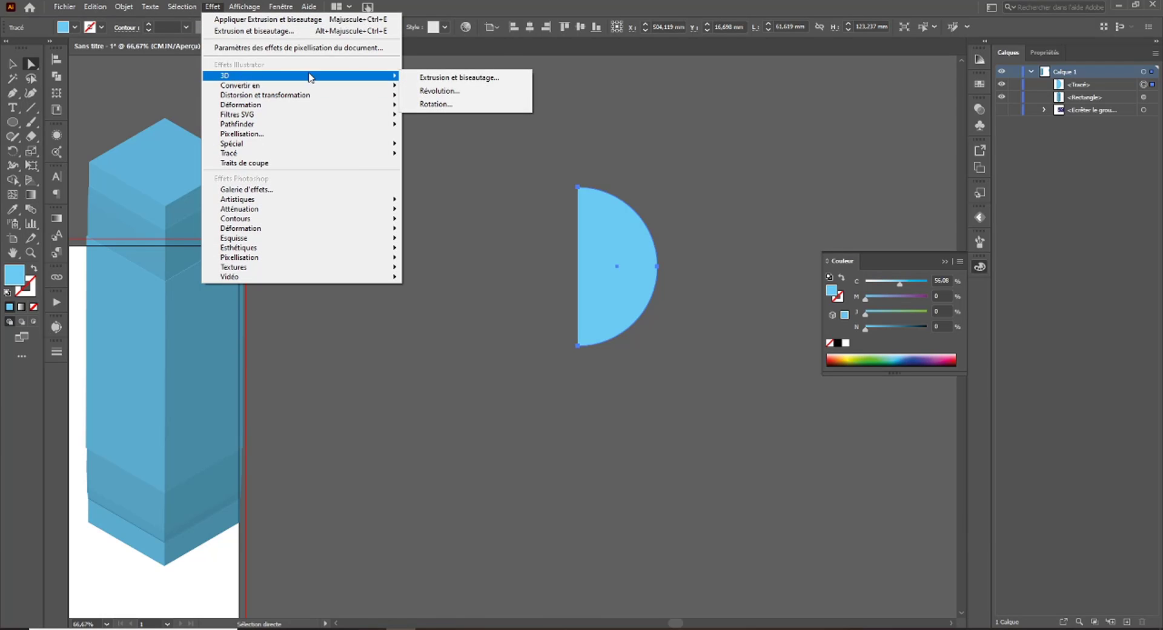
left_click(432, 91)
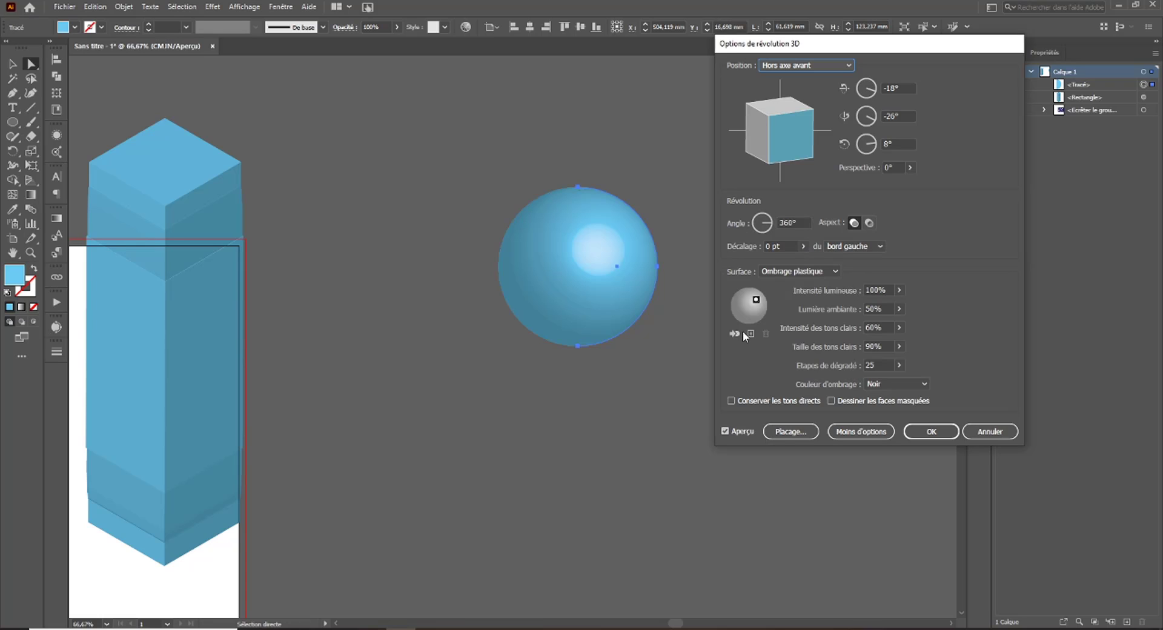
left_click_drag(757, 300, 759, 303)
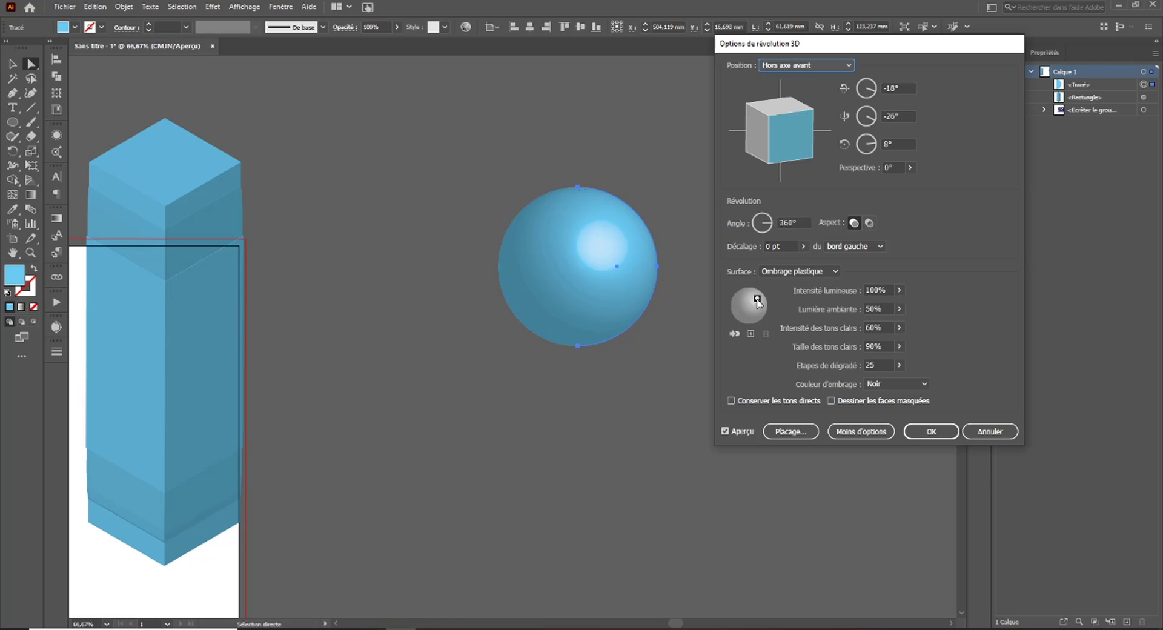
left_click_drag(759, 303, 760, 301)
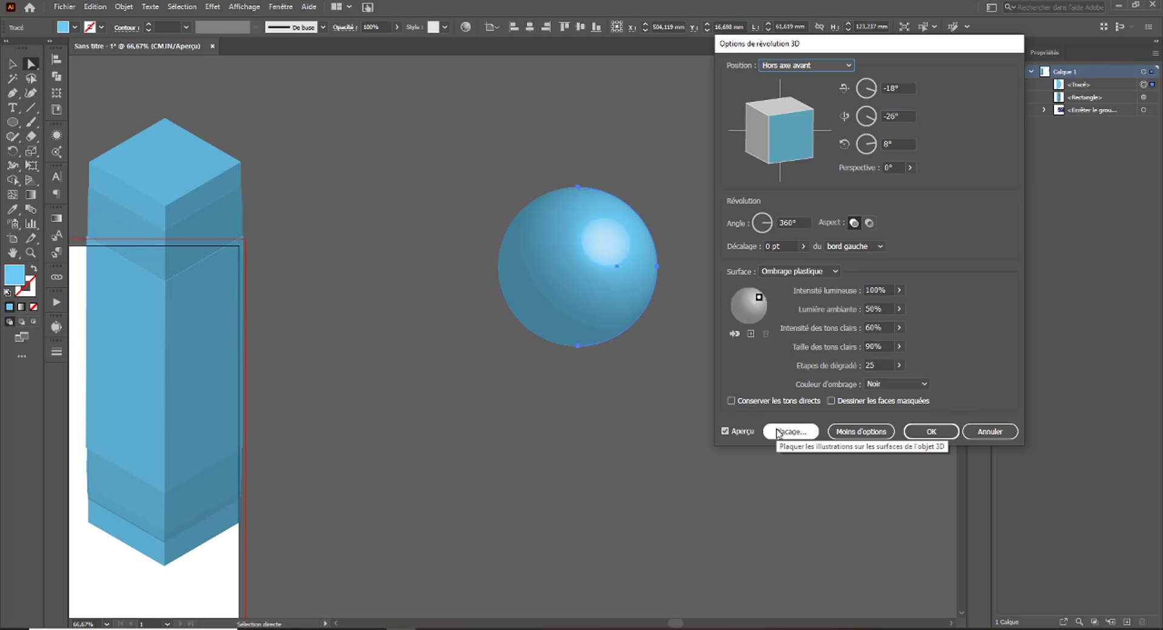
left_click(914, 428)
Select the extruded tower and open the Sushi symbol library.
left_click_drag(683, 623, 652, 624)
left_click(497, 369)
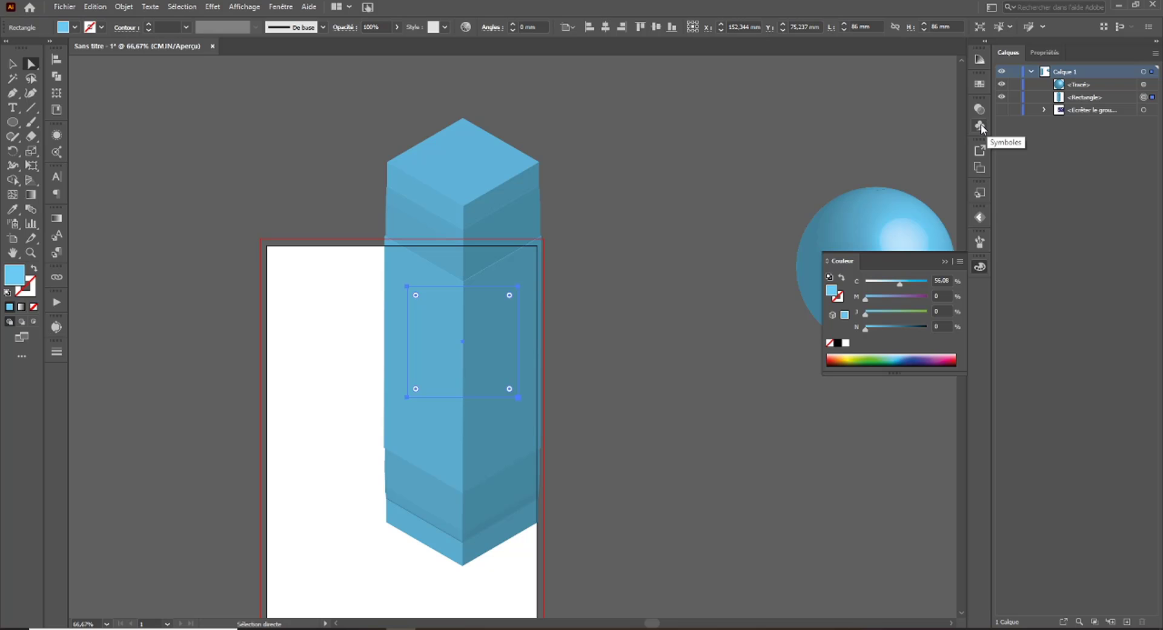
left_click(281, 7)
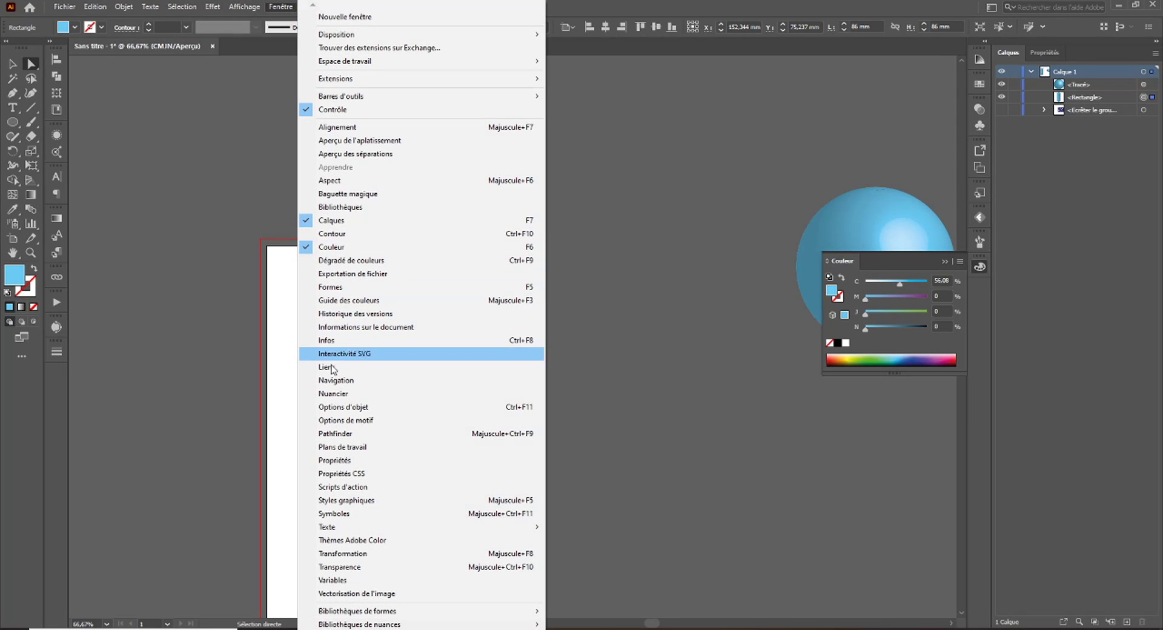
left_click(332, 514)
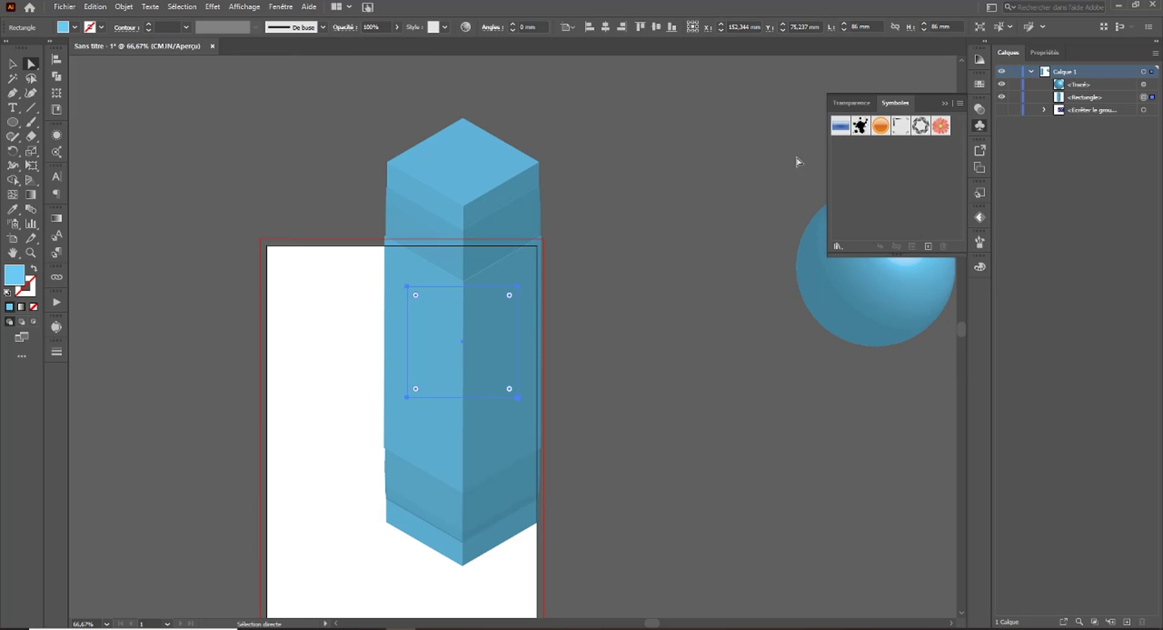
left_click(838, 246)
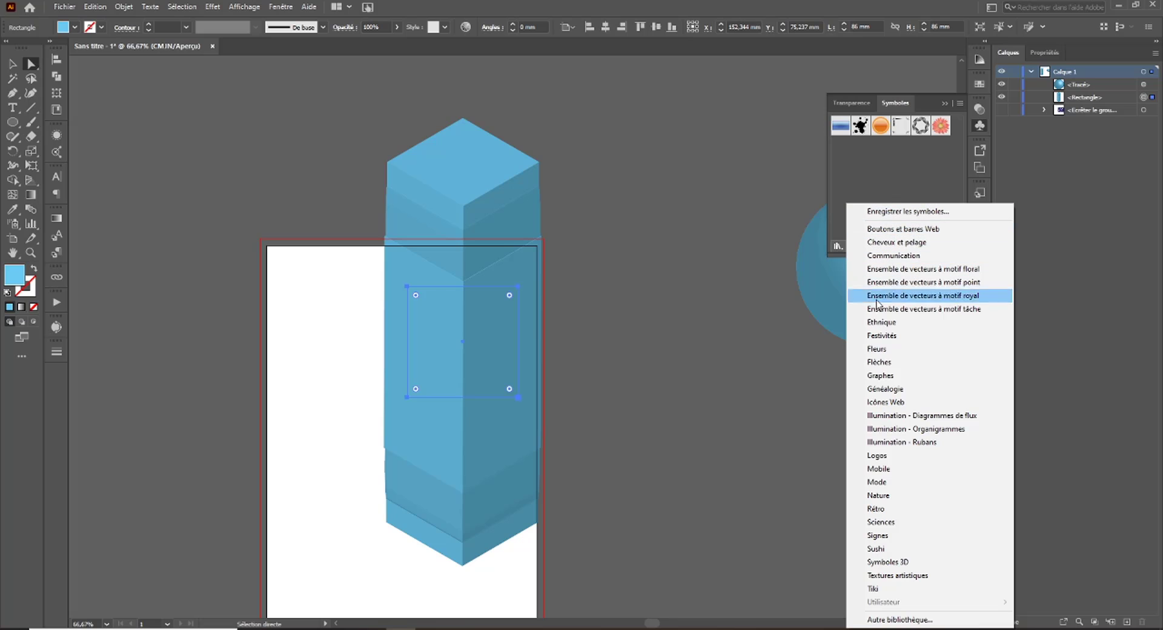
left_click(876, 549)
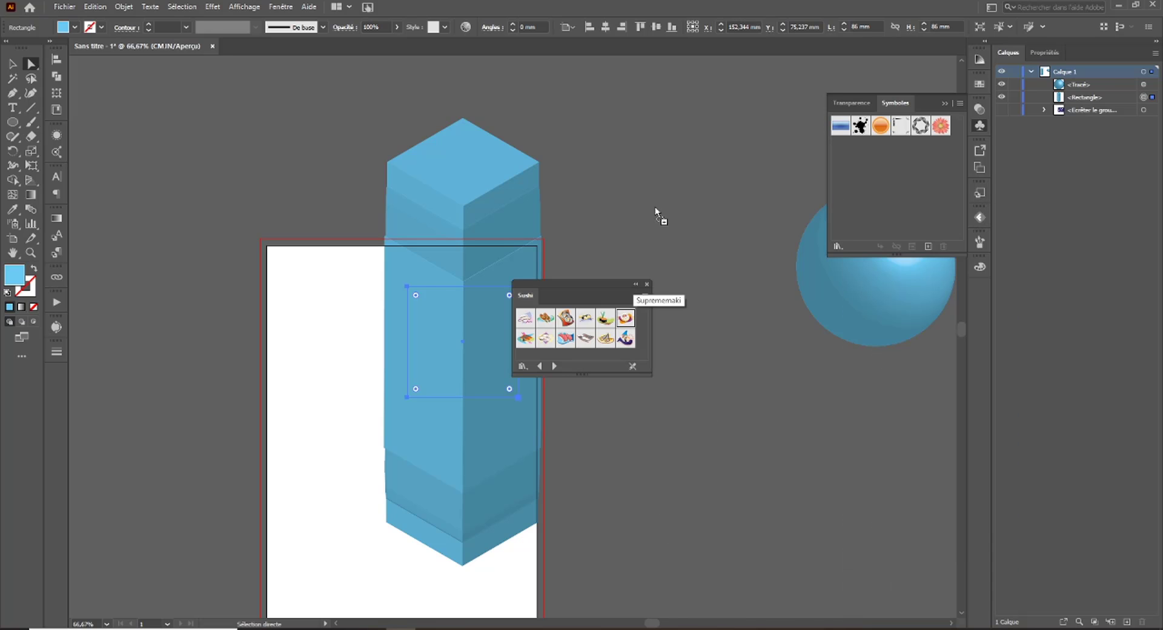
Add the Suprememaki symbol to the document's symbols by placing an instance, close the library and delete the placed instance.
left_click_drag(654, 208, 658, 176)
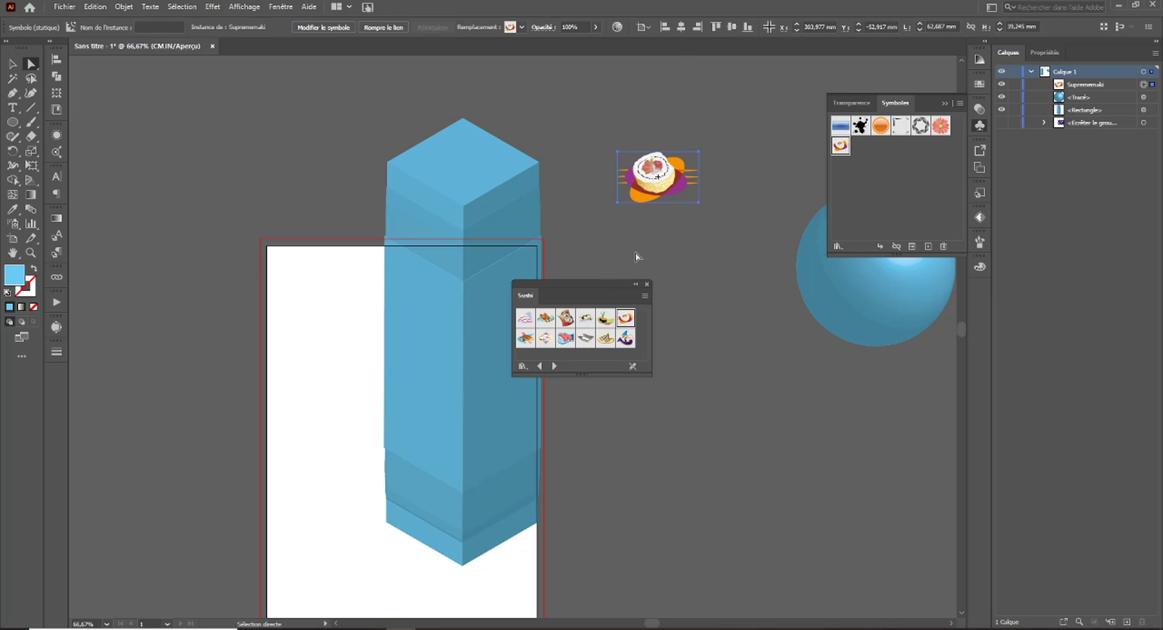
left_click(646, 284)
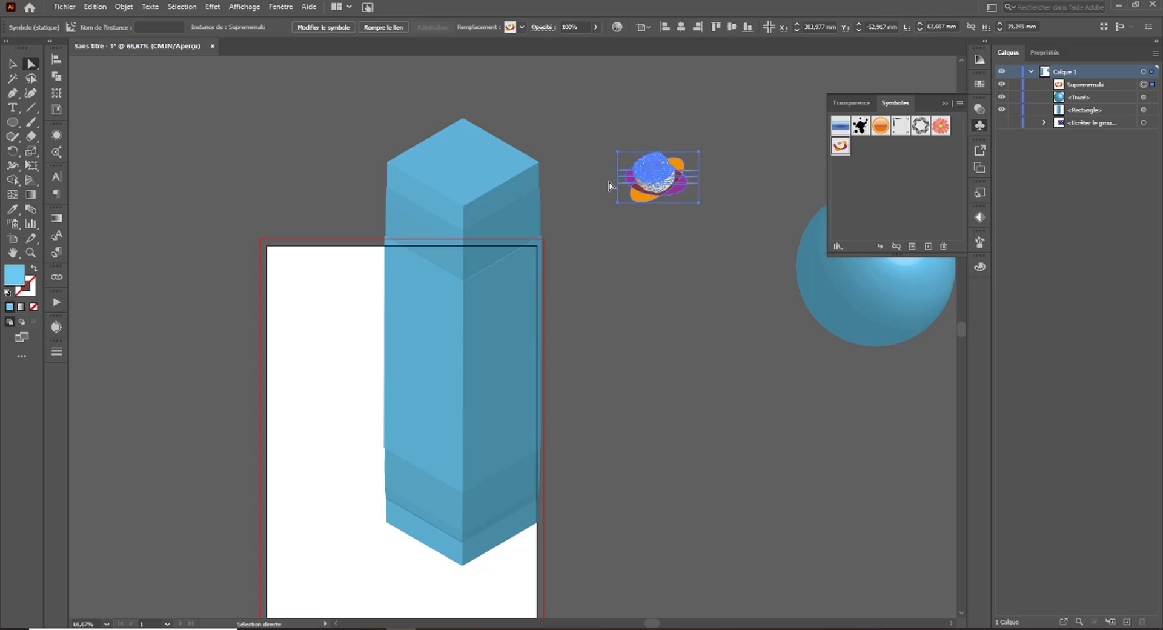
key("Delete")
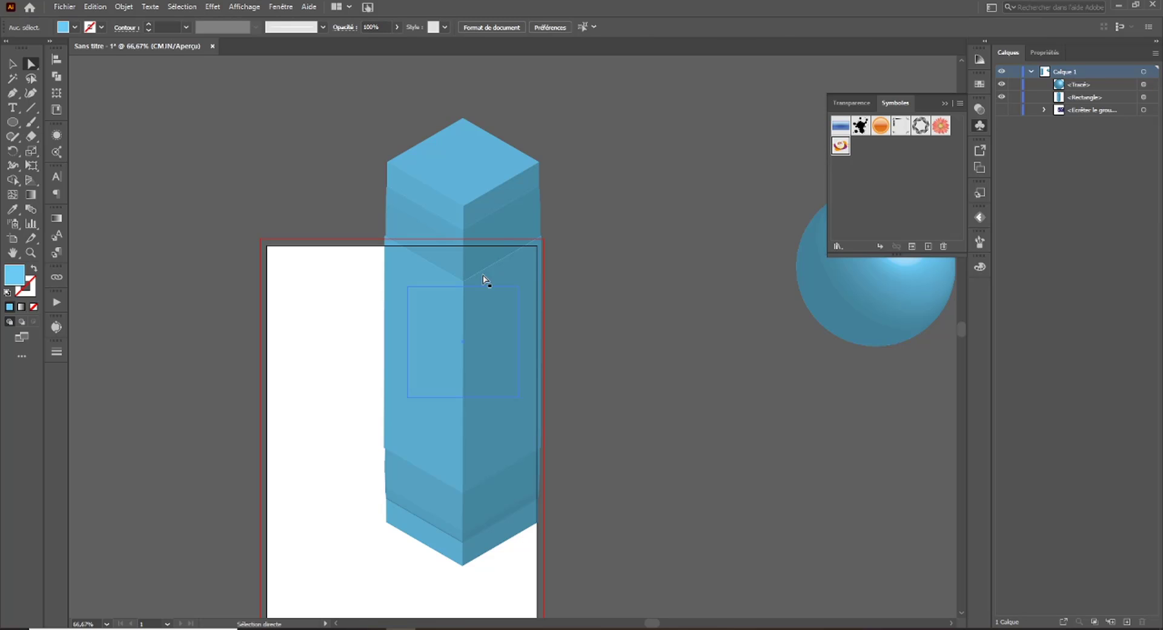
Edit the tower's 3D extrusion effect and set its bevel to Sans.
left_click(481, 304)
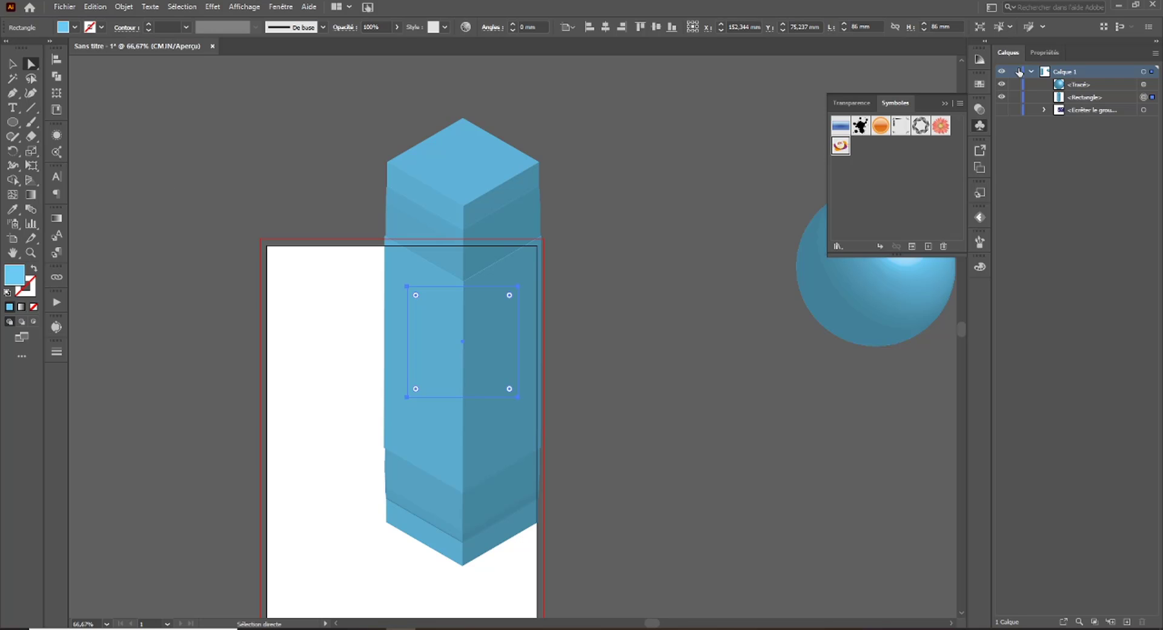
left_click(1046, 52)
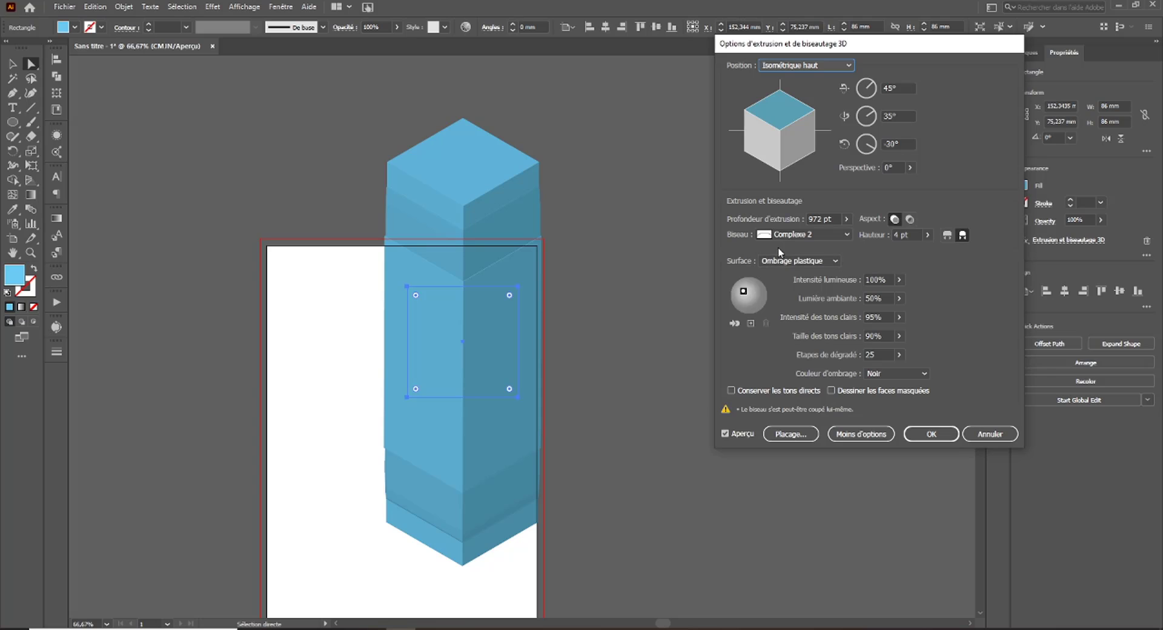
left_click(802, 234)
left_click(788, 248)
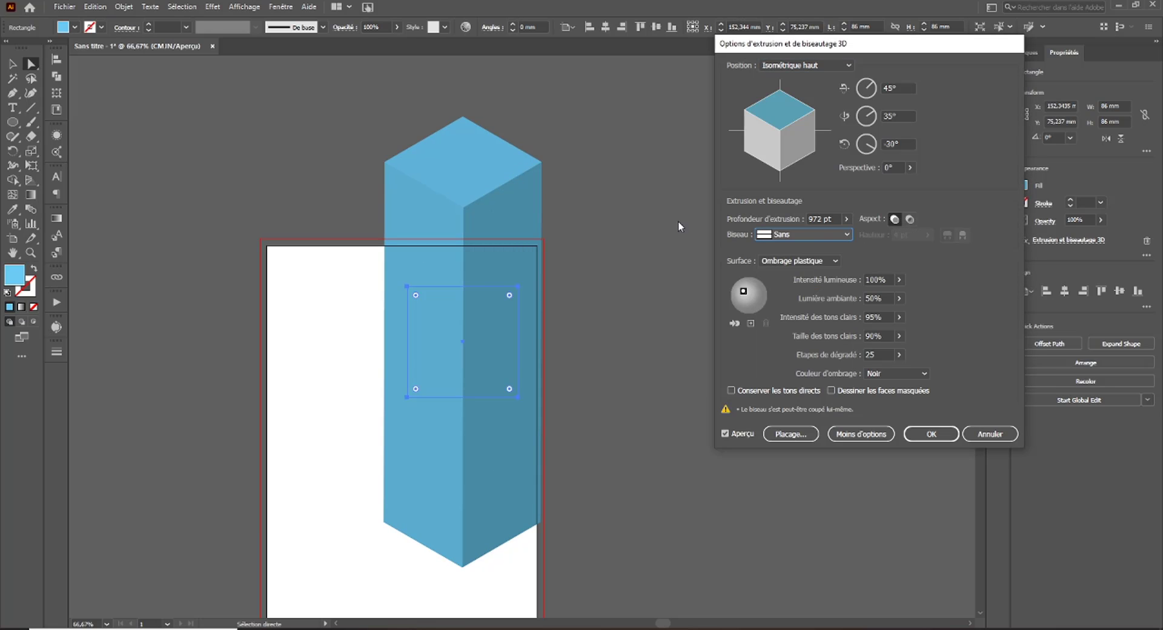
Open the Placage settings for the tower and cycle through its surfaces to identify which face each one represents.
left_click(798, 435)
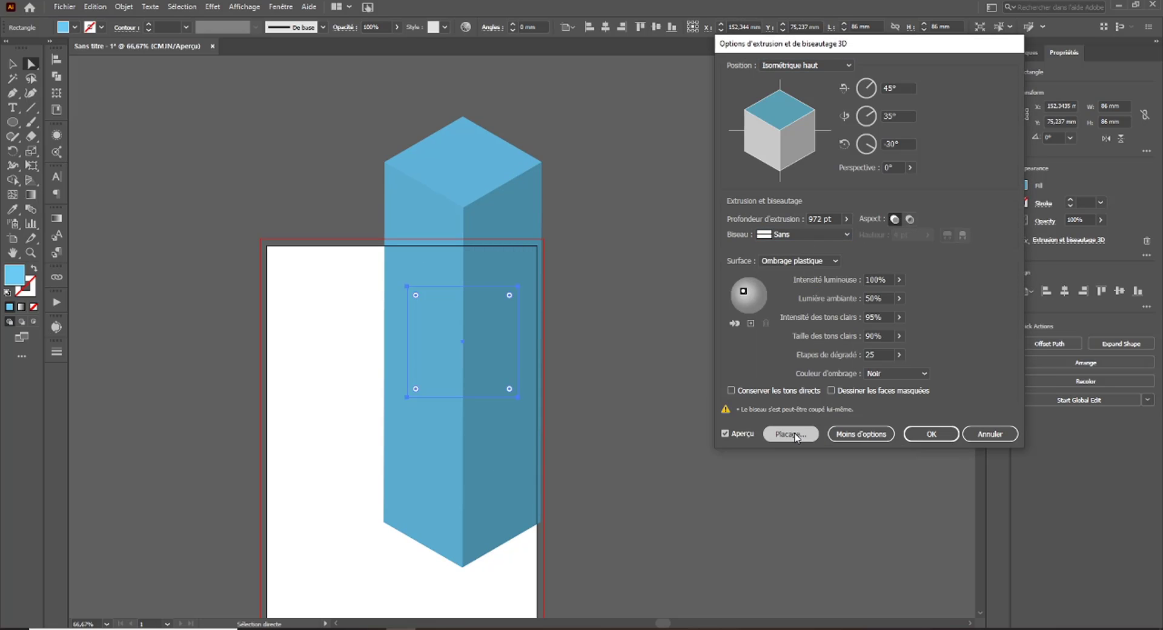
left_click_drag(954, 44, 848, 110)
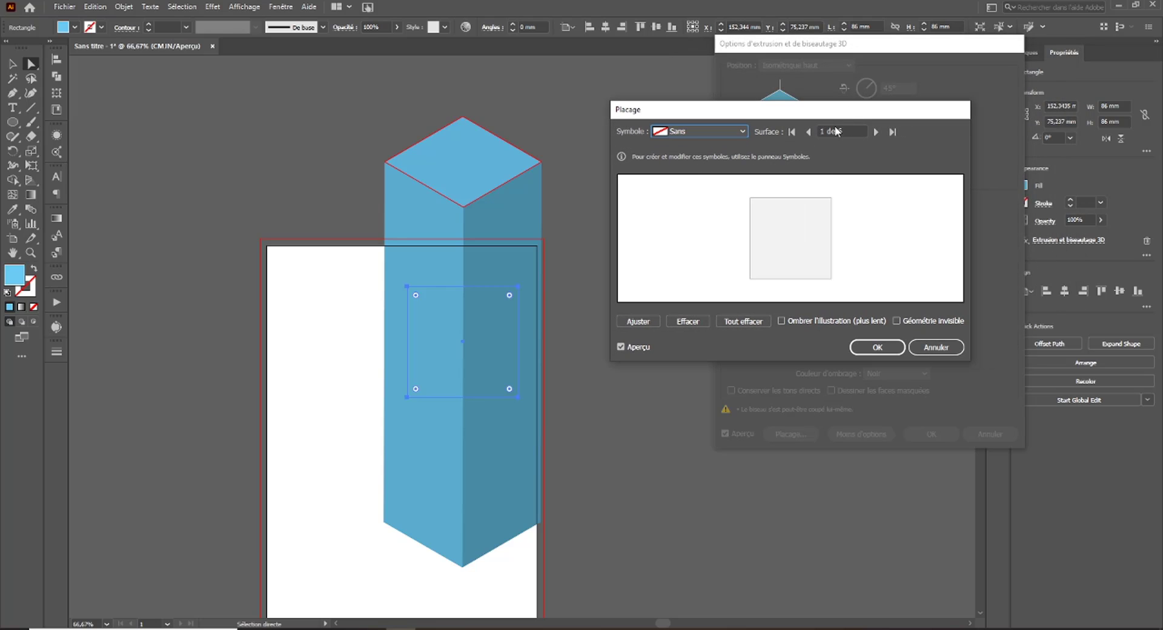
left_click(876, 131)
left_click(876, 131)
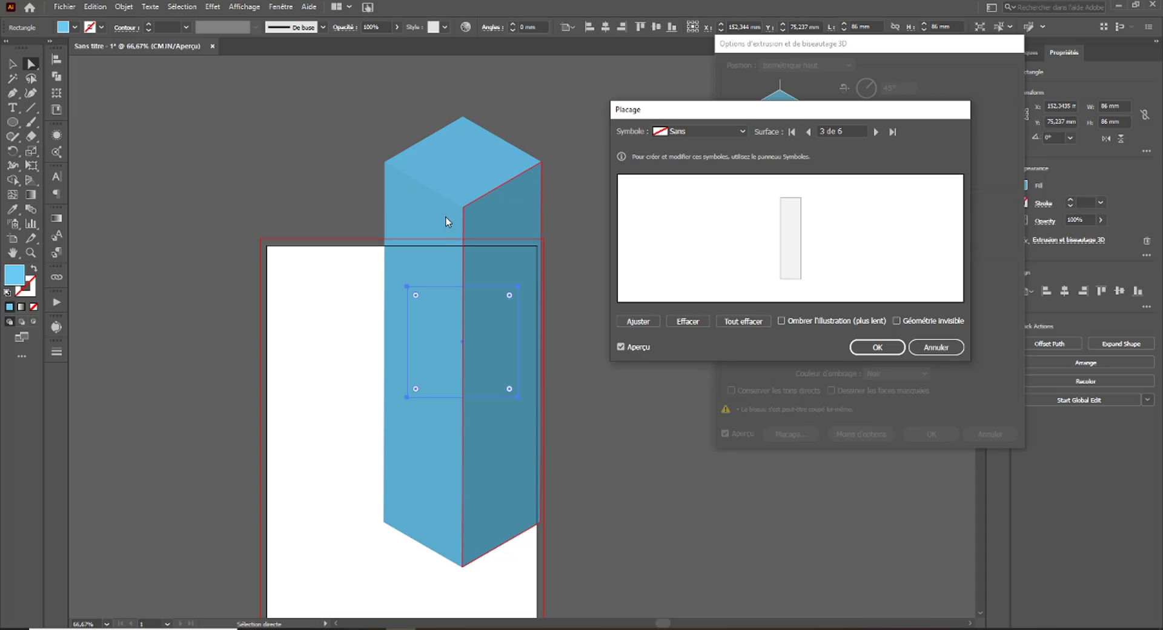
left_click(876, 131)
left_click(876, 131)
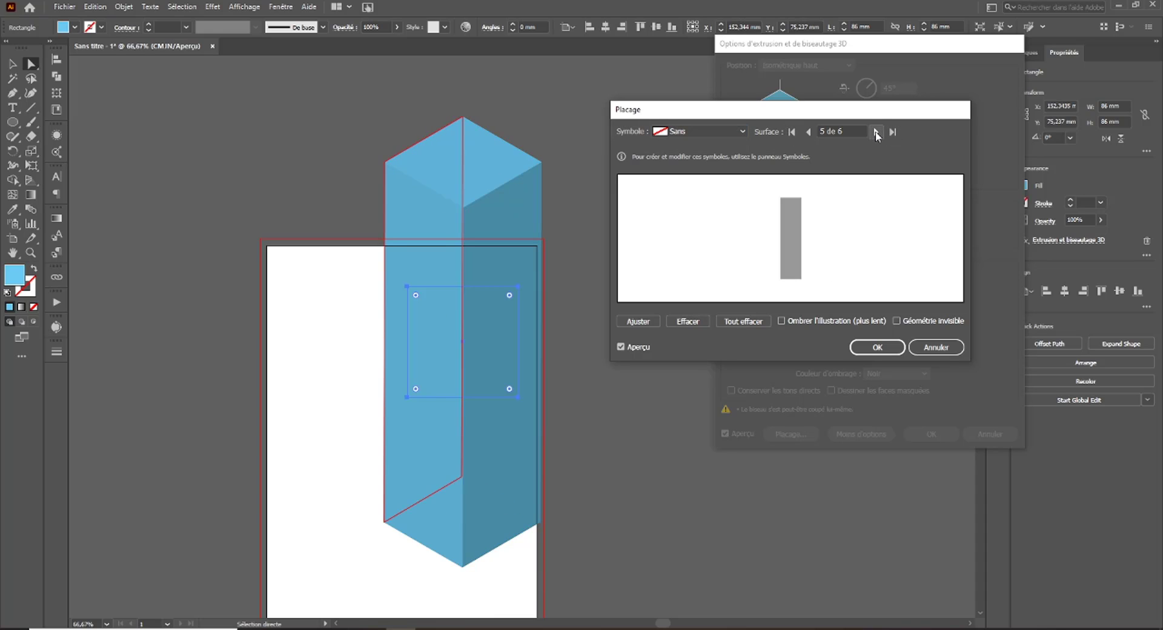
left_click(876, 132)
left_click(877, 131)
left_click(876, 131)
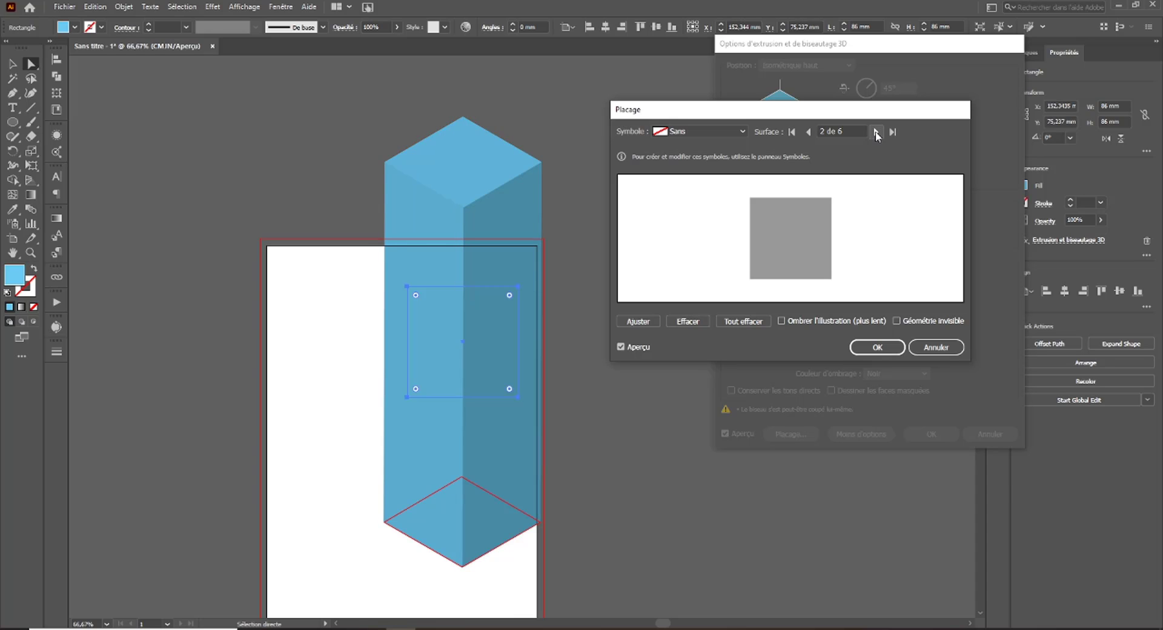
Map the Suprememaki symbol onto surface 3 of 6, near the base of the tower's right face, and enable Géométrie invisible.
left_click(876, 131)
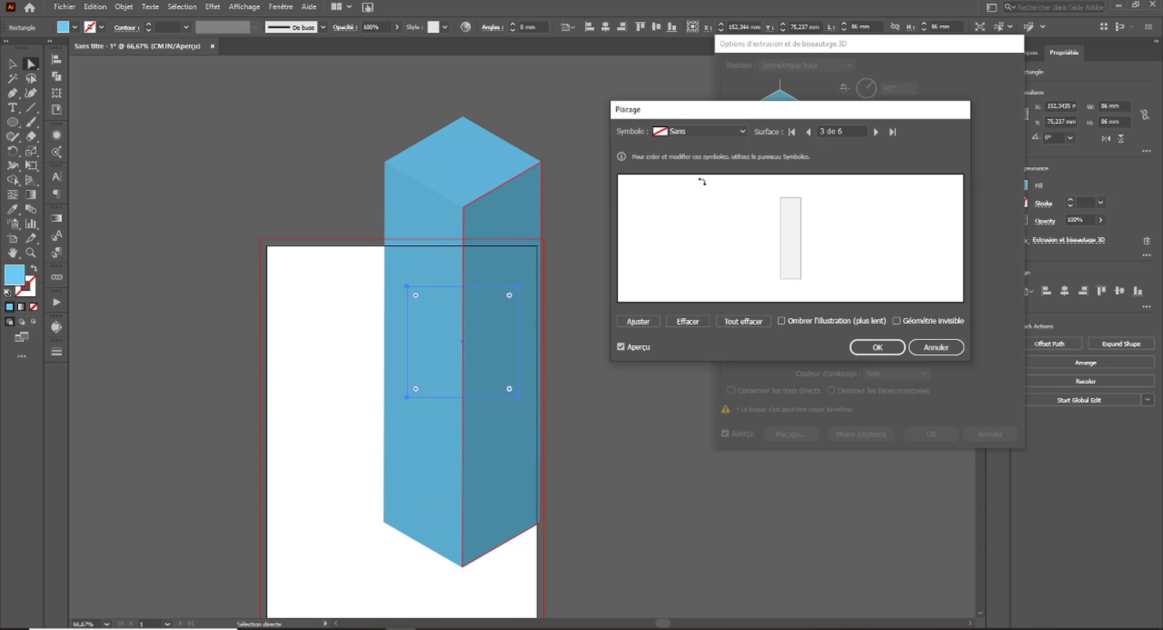
left_click(703, 132)
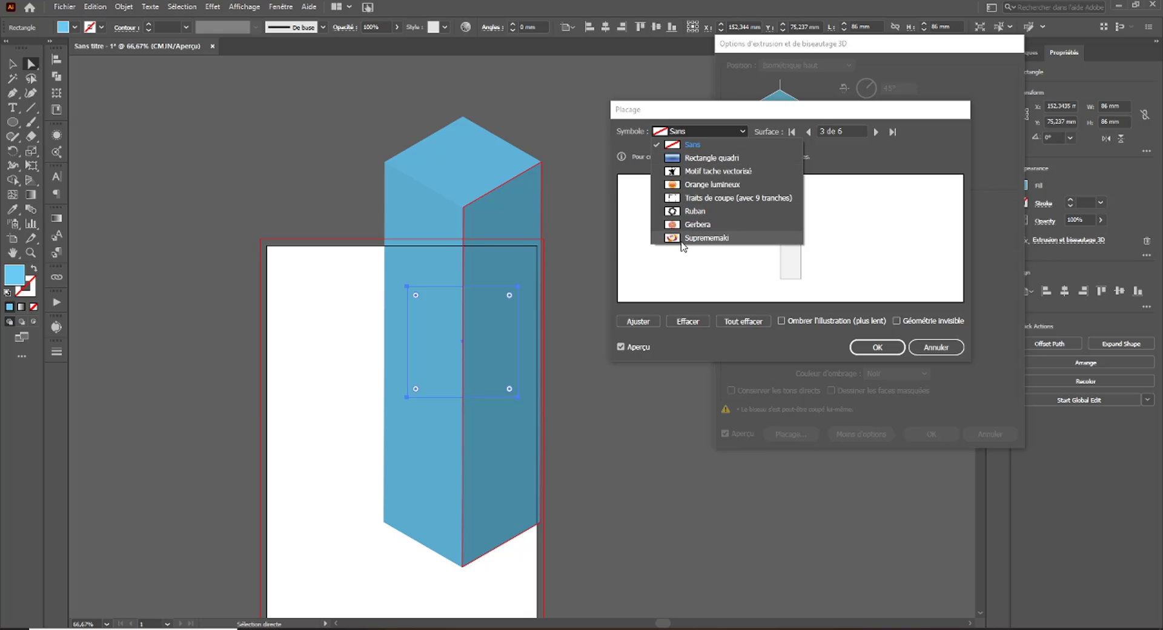
left_click(709, 238)
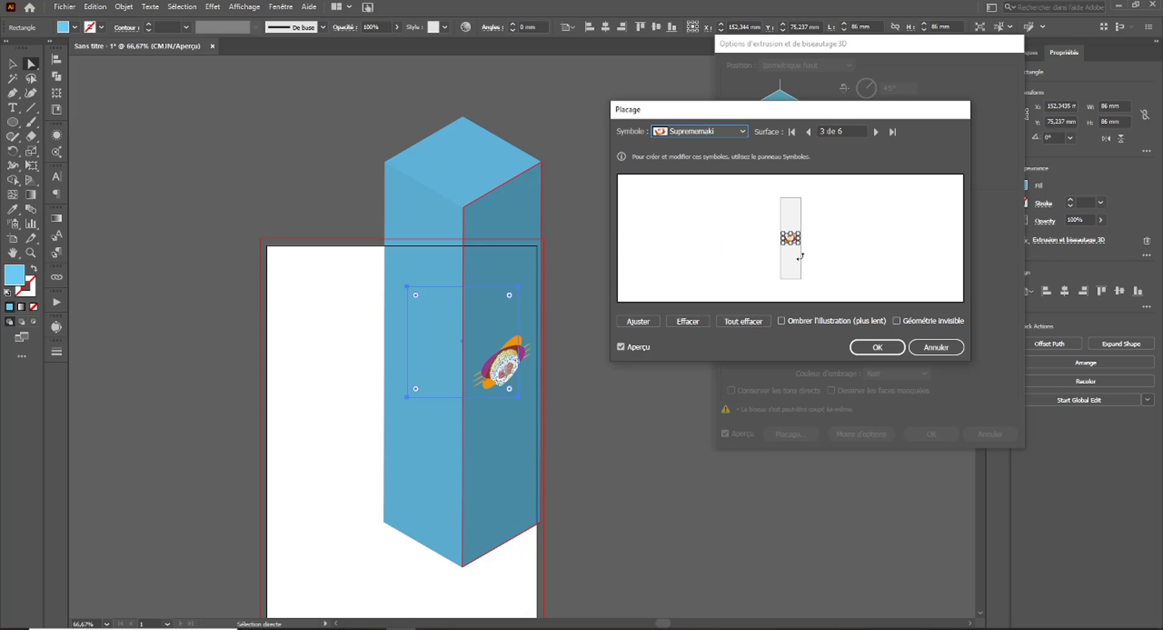
left_click_drag(790, 241, 792, 274)
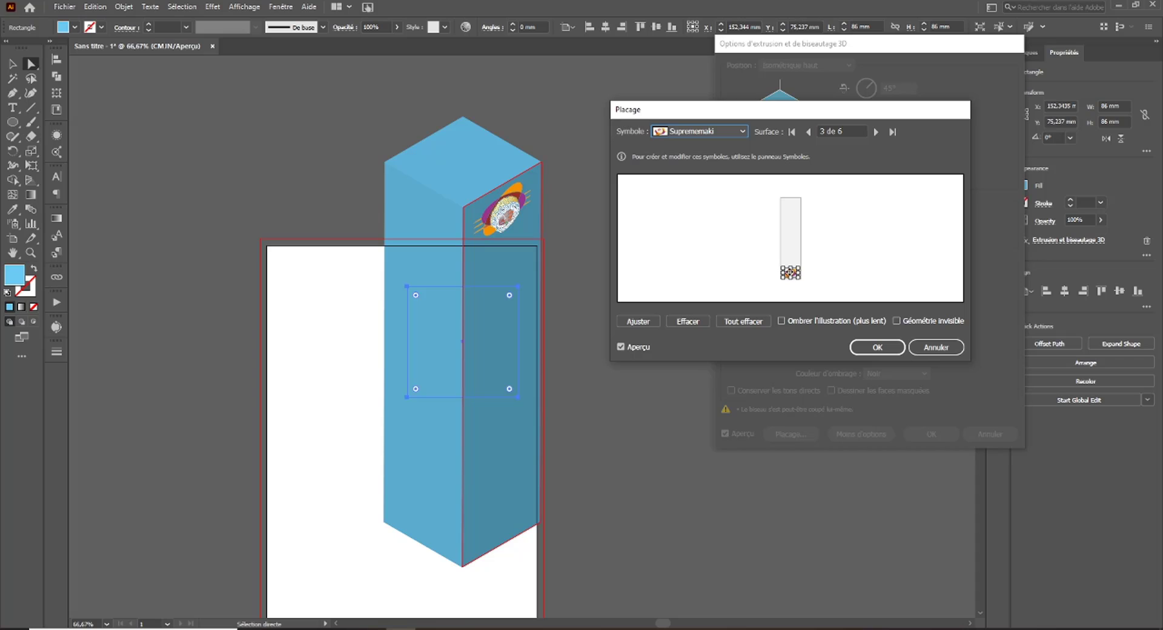
left_click_drag(790, 273, 790, 205)
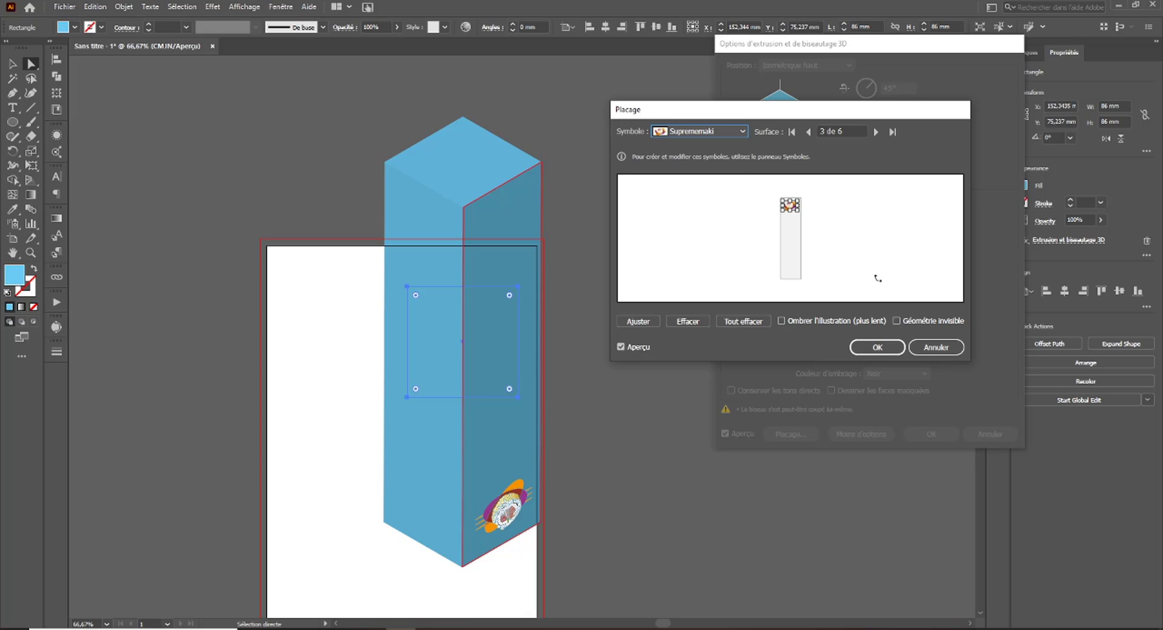
left_click(897, 321)
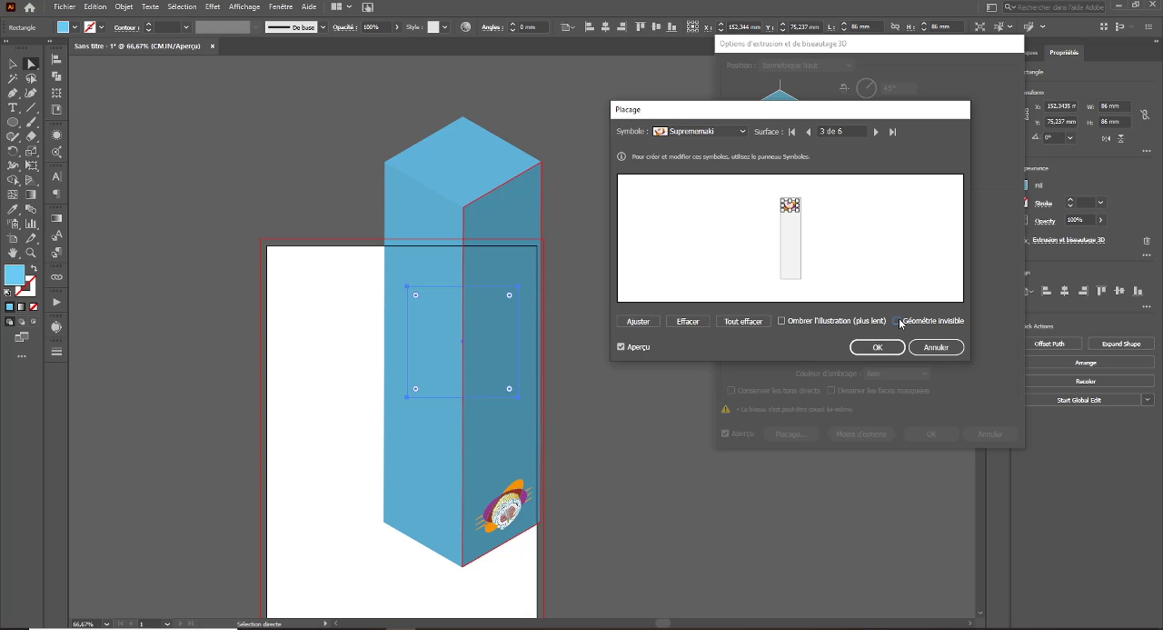
Map the Suprememaki symbol onto surface 4 of 6, near the base of the left face, and apply the mapping and extrusion.
left_click(809, 132)
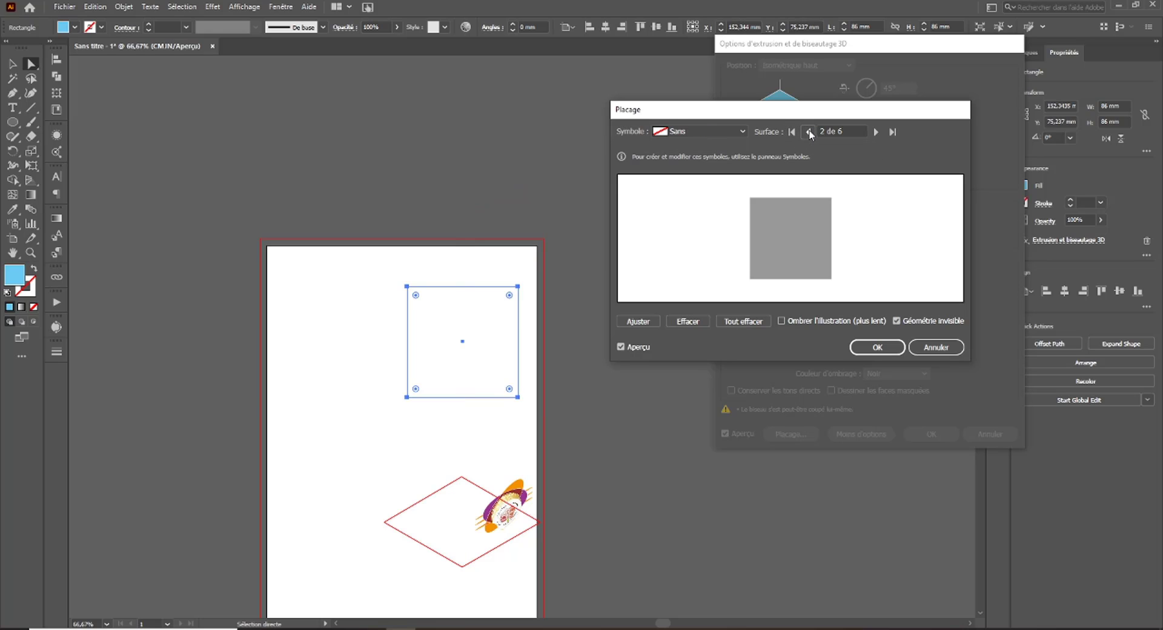
left_click(810, 132)
left_click(810, 132)
left_click(810, 132)
left_click(809, 132)
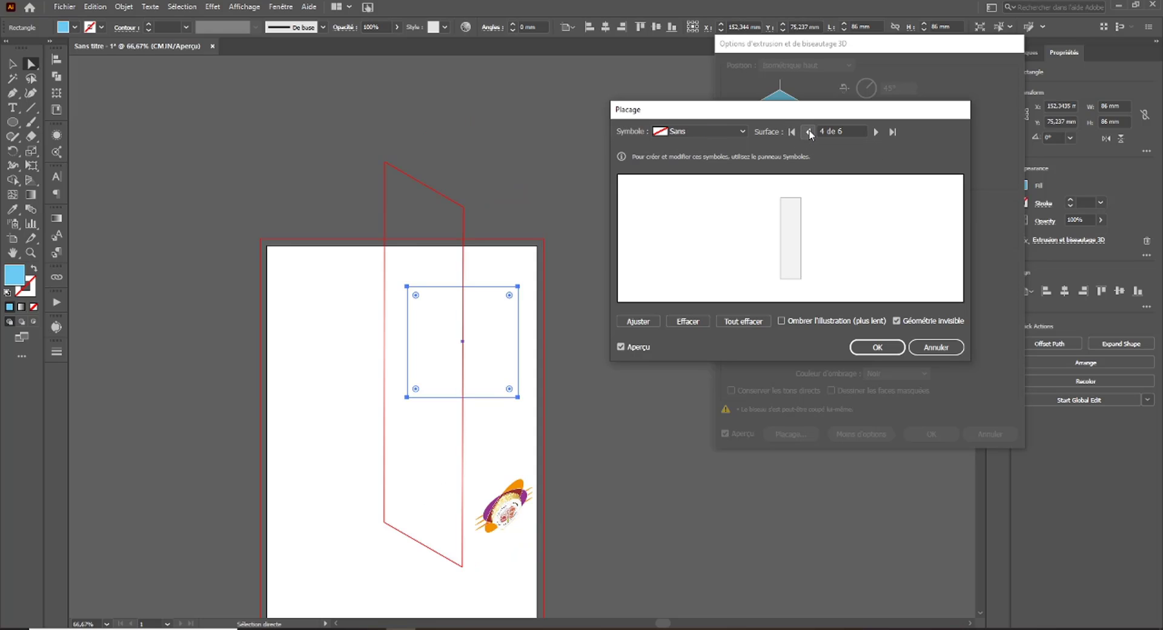
left_click(703, 130)
left_click(696, 253)
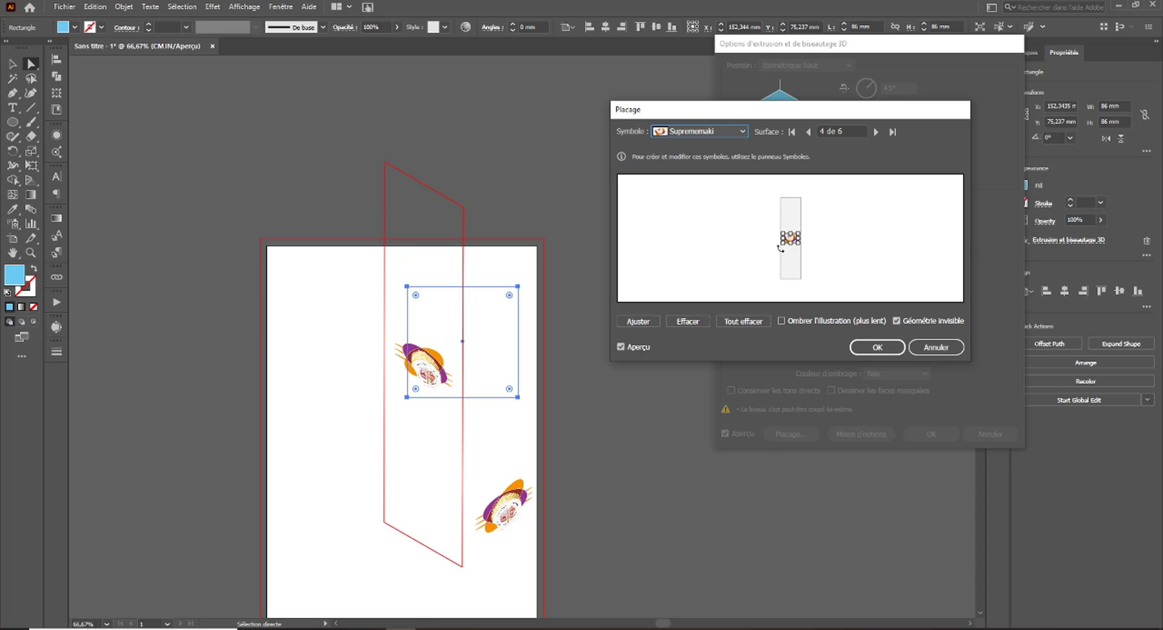
left_click_drag(781, 248, 791, 205)
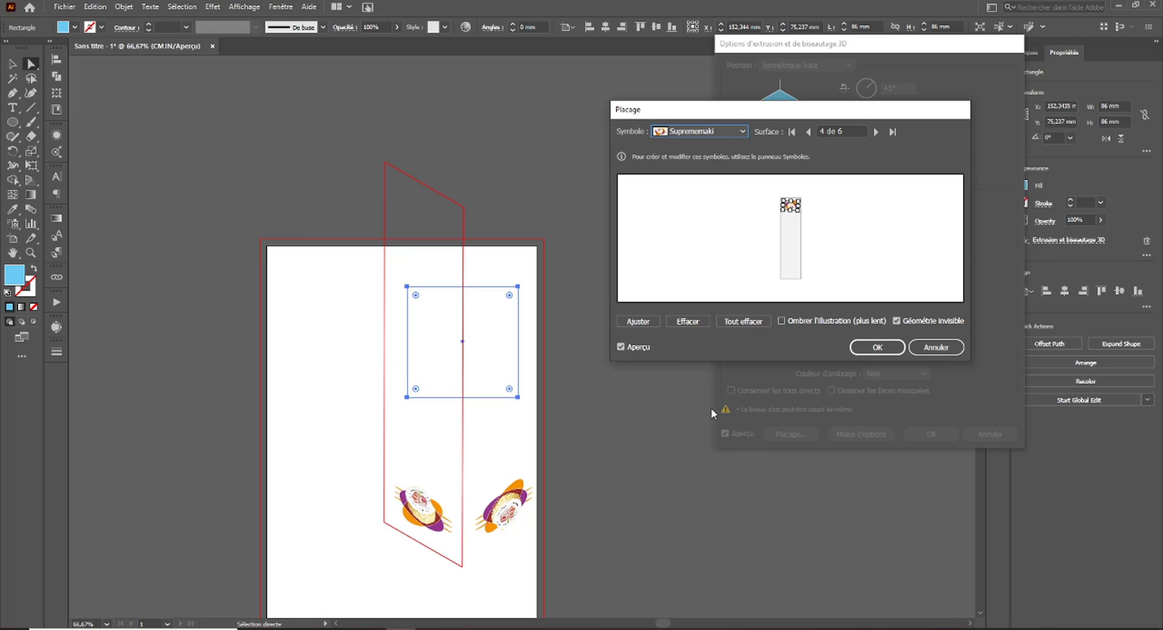
left_click(878, 348)
left_click(928, 435)
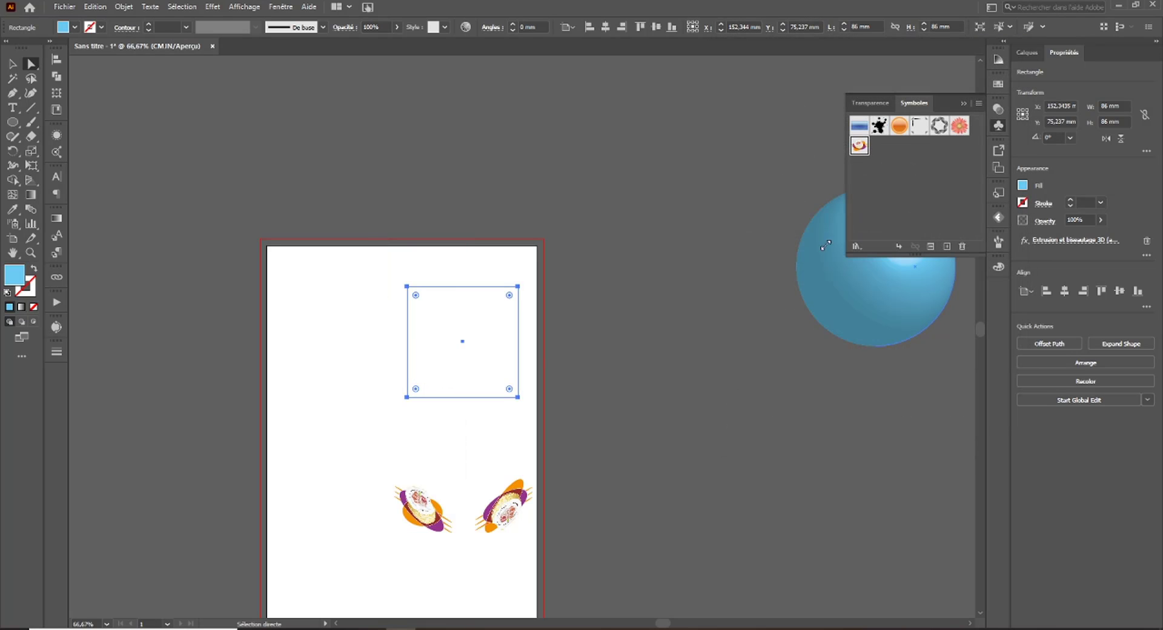
Move the invisible extruded rectangle with its mapped symbols up and slightly left, to about X 148 mm, Y 50.3 mm.
left_click(669, 429)
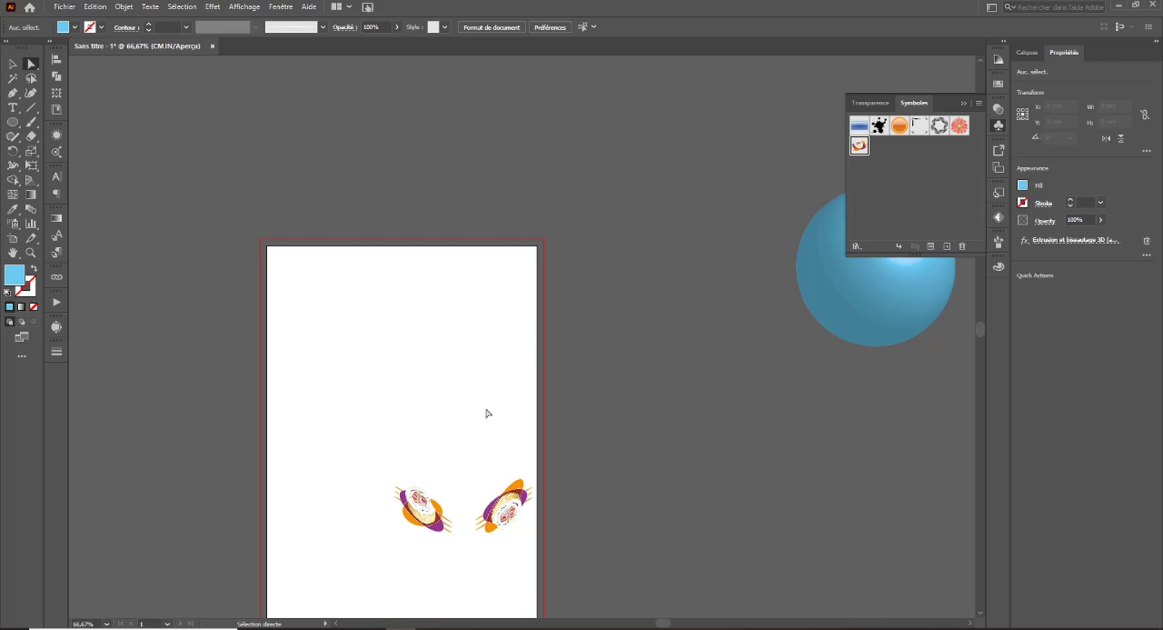
left_click_drag(480, 339, 458, 310)
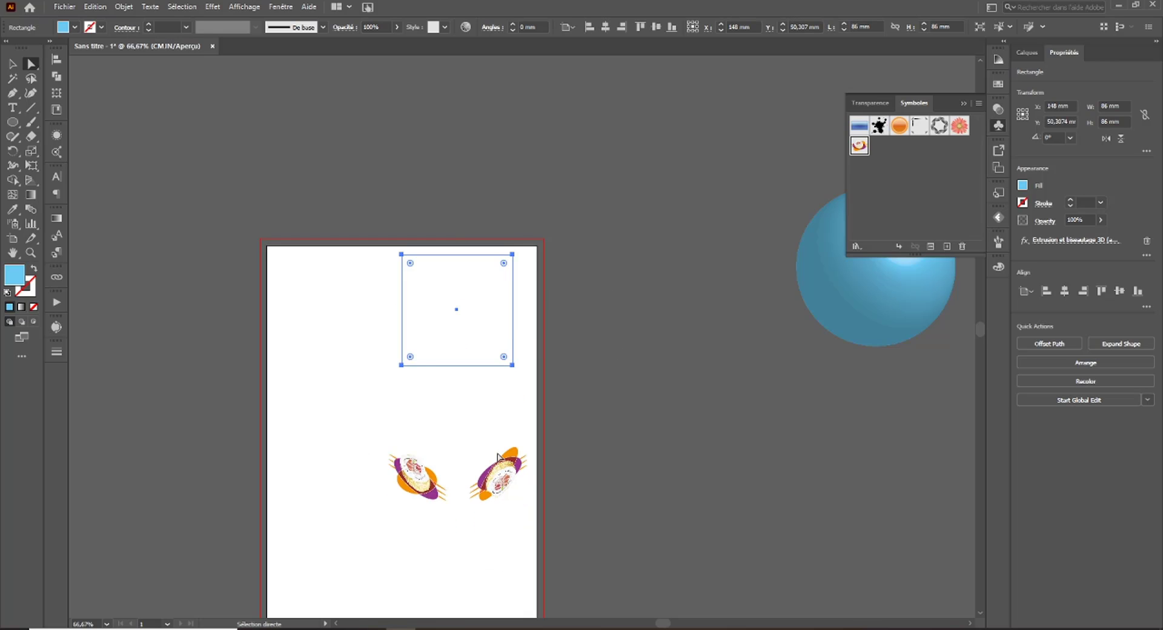
left_click(538, 536)
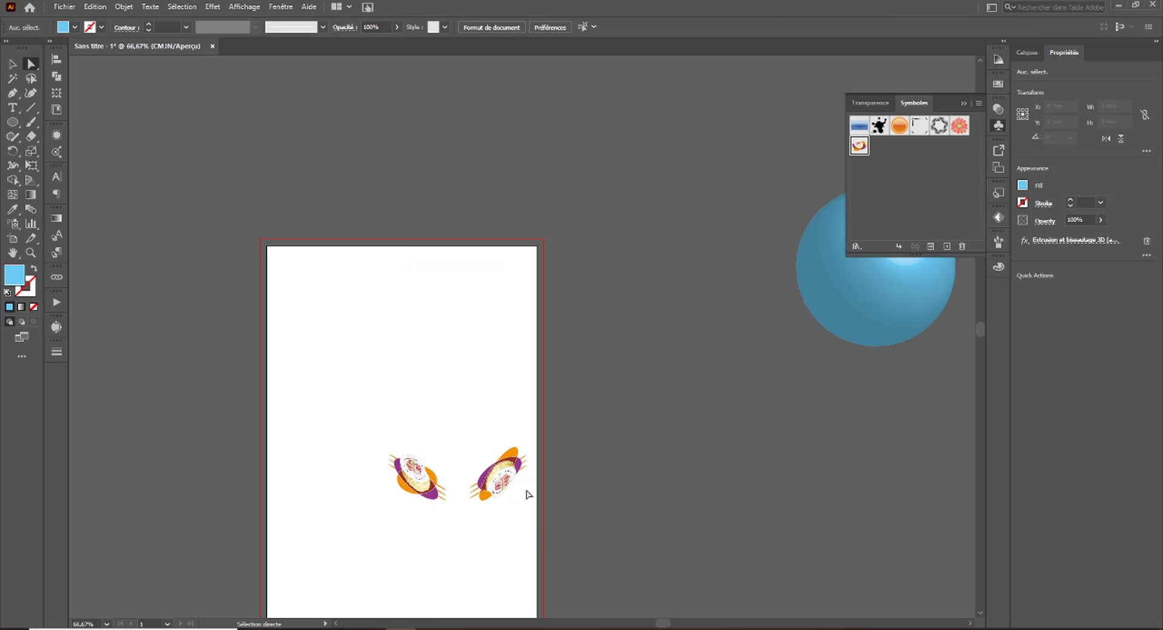
Delete the invisible extruded rectangle with its mapped symbols and move the blue sphere above the artboard, to about X 174 mm, Y -73 mm.
left_click(506, 484)
key("Delete")
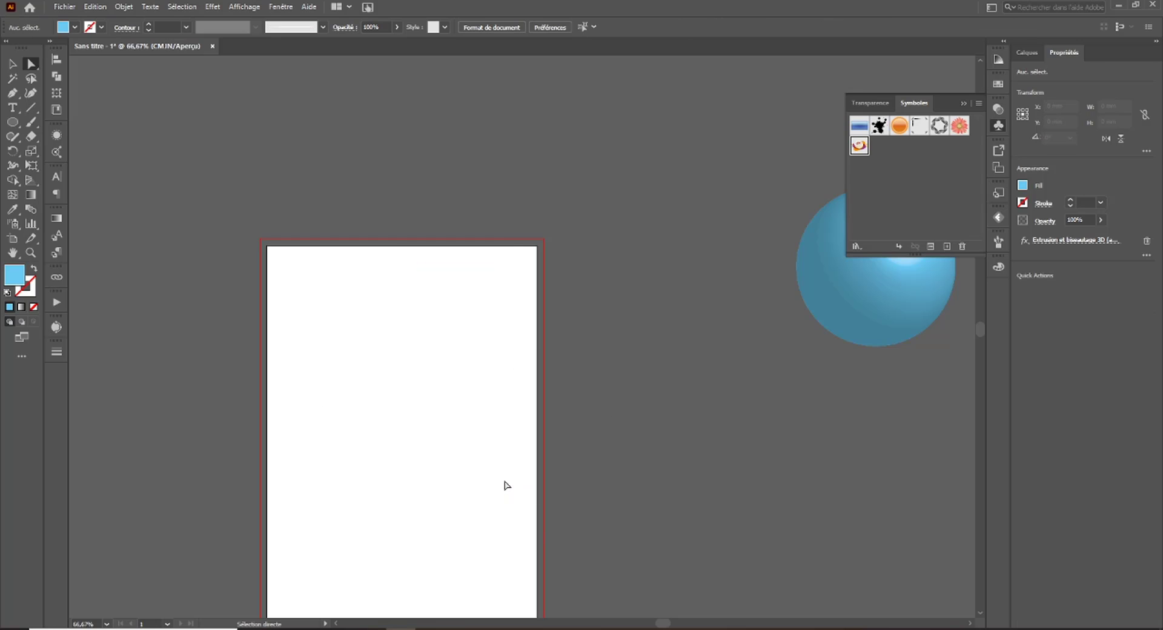
left_click_drag(878, 315, 467, 176)
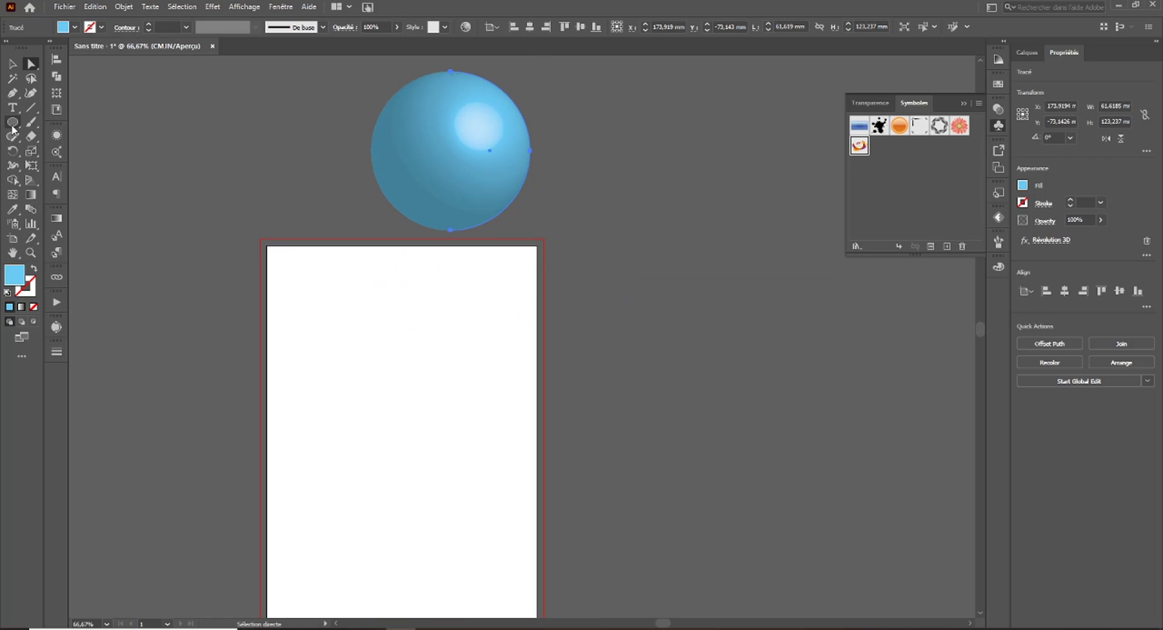
Draw a thin horizontal blue rectangle about 181.6 mm wide and 5.6 mm high across the upper part of the artboard.
left_click_drag(12, 123, 55, 126)
mouse_move(286, 325)
left_mouse_down()
mouse_move(490, 345)
mouse_move(533, 337)
mouse_move(520, 332)
left_mouse_up()
left_click(11, 65)
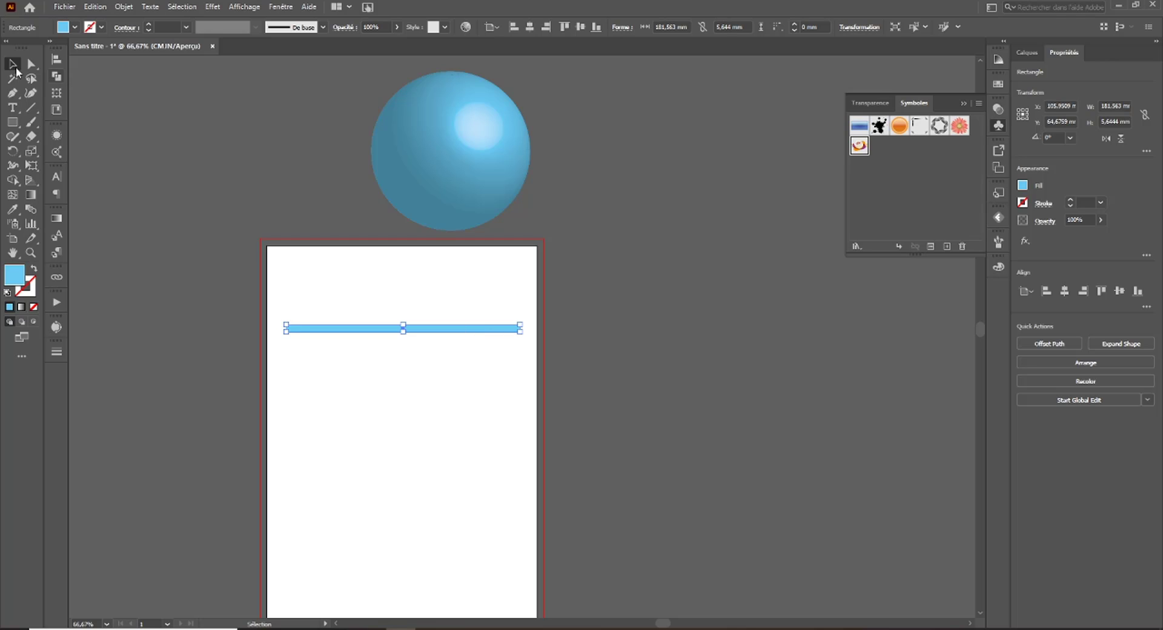
Duplicate the thin rectangle downward and repeat the copy to build a stack of ten evenly spaced bars.
left_click_drag(473, 331, 475, 354)
key("ctrl+d")
key("ctrl+d")
key("ctrl+d")
key("ctrl+d")
key("ctrl+d")
key("ctrl+d")
key("ctrl+d")
key("ctrl+d")
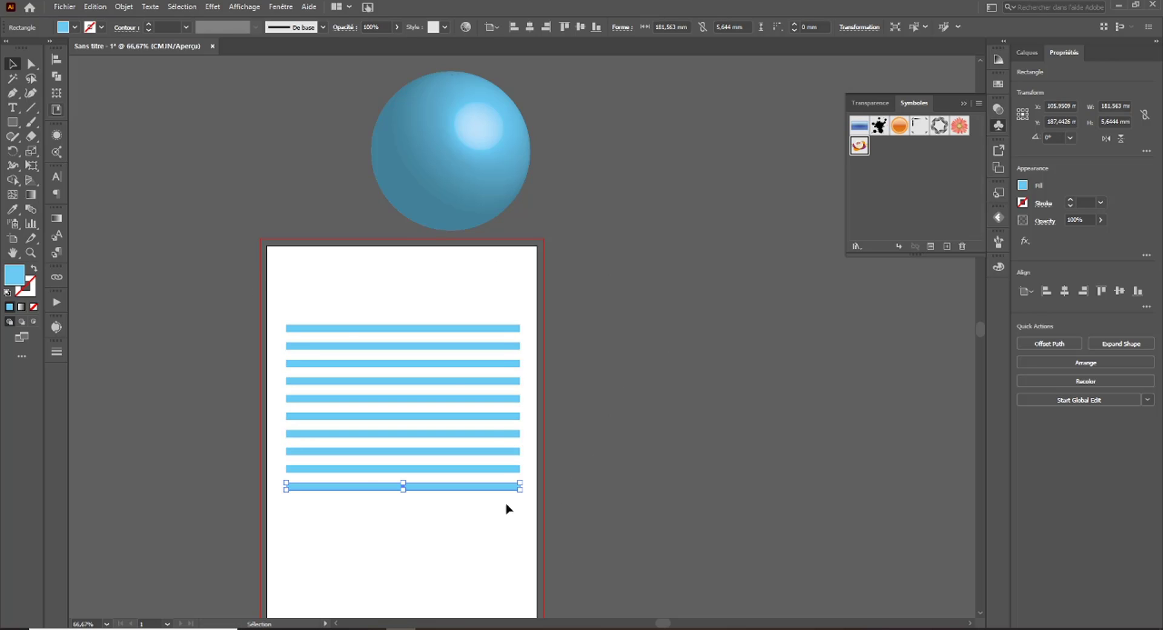
Save the ten bars as a dynamic symbol named Nouveau symbole and delete the bars from the artboard.
left_click_drag(577, 295, 400, 520)
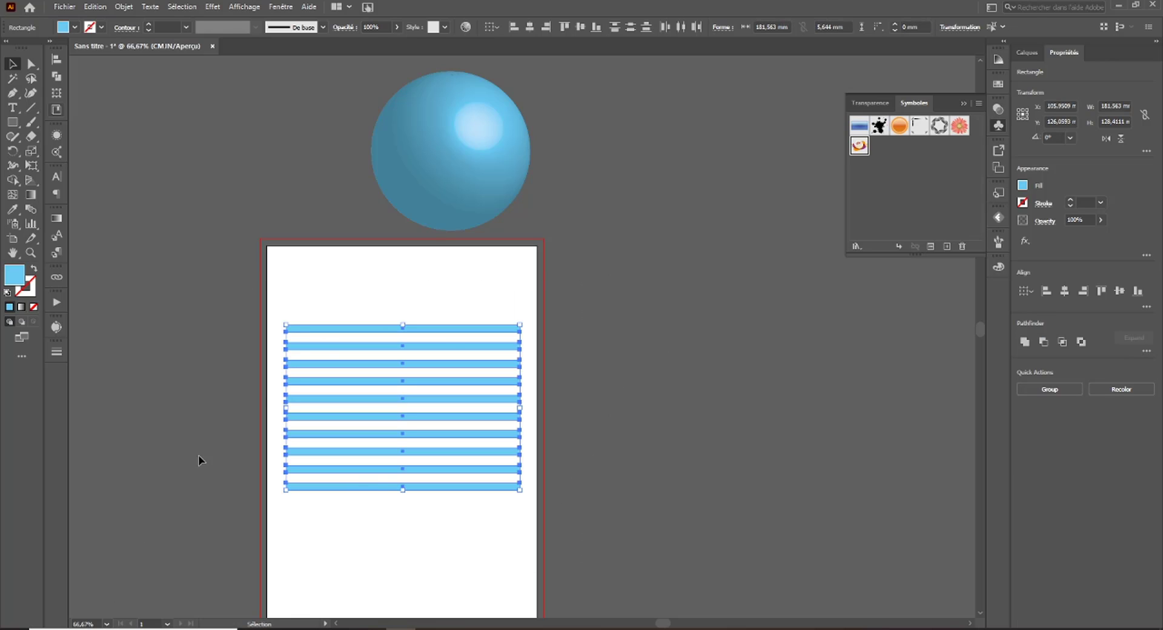
left_click_drag(446, 333, 854, 206)
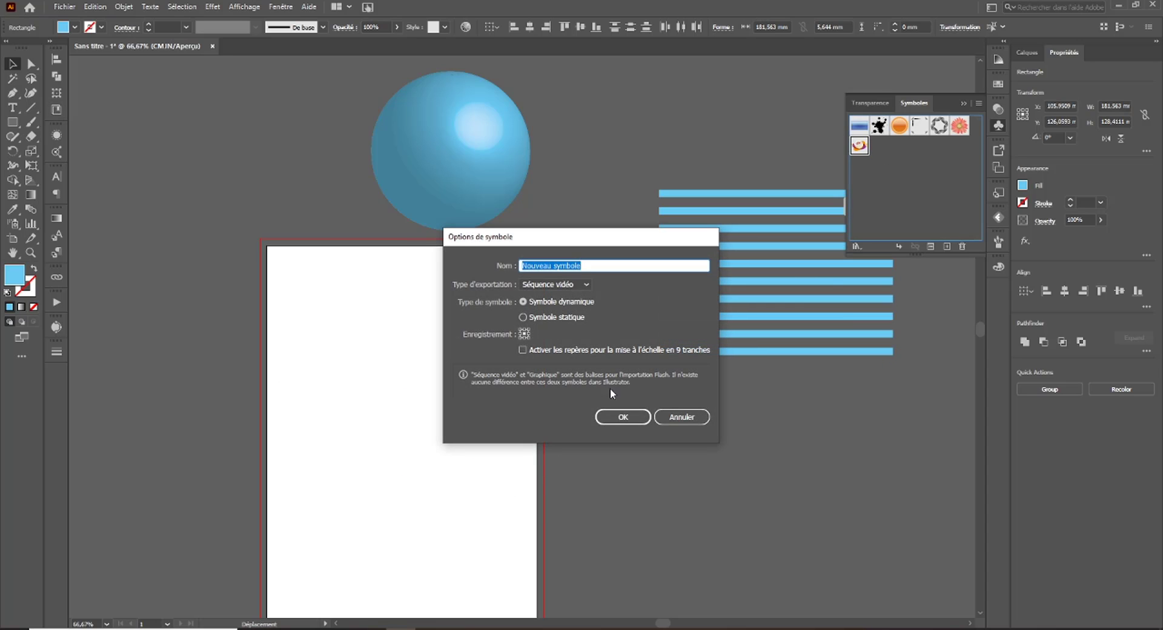
left_click(618, 417)
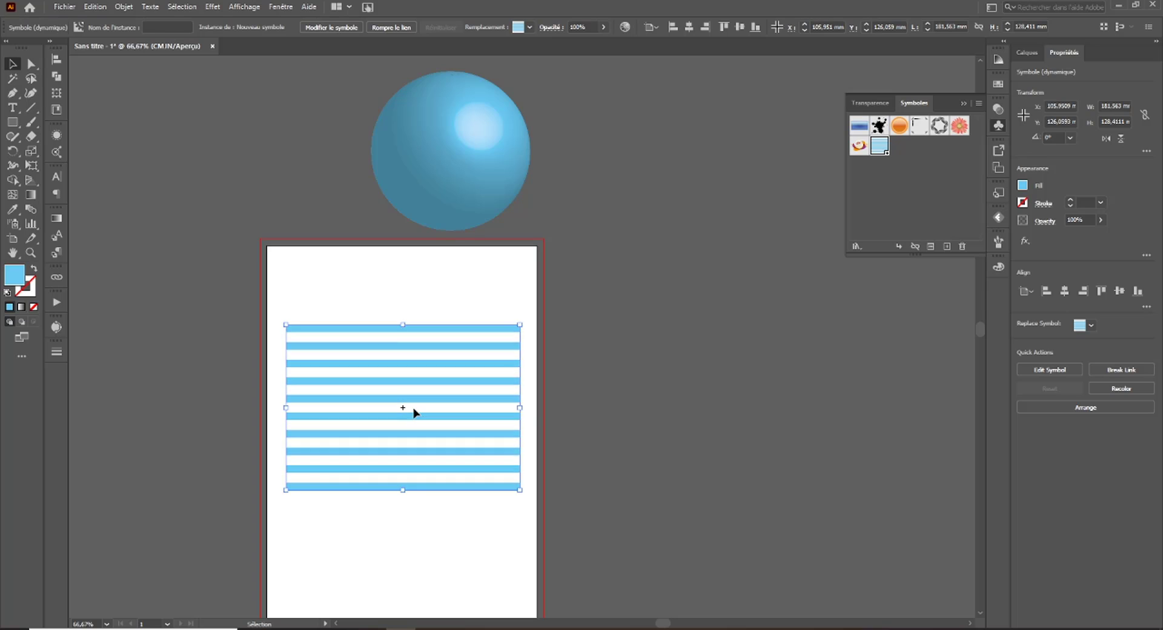
key("Delete")
Map the Nouveau symbole stripes onto the sphere's revolved surface with Géométrie invisible enabled.
left_click(436, 115)
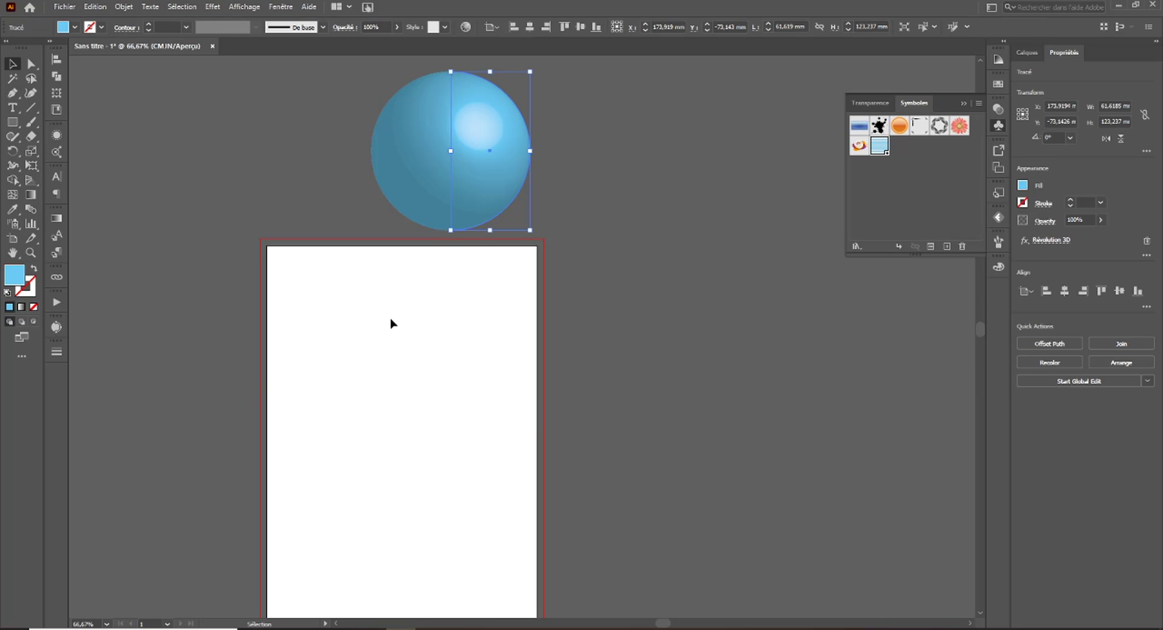
left_click(1070, 240)
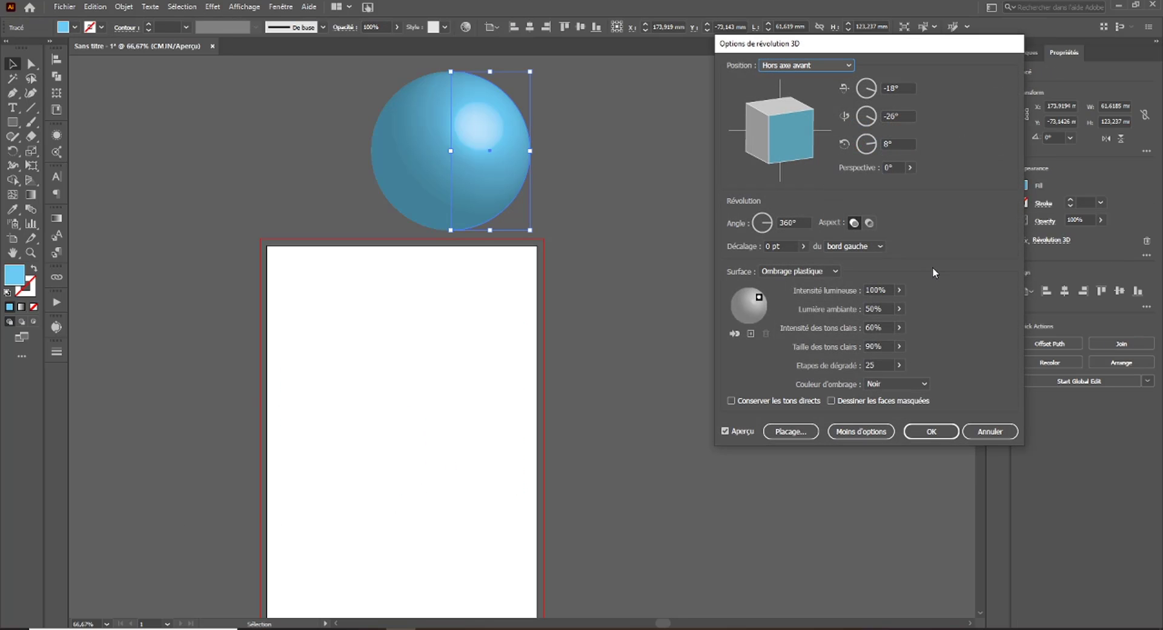
left_click(790, 432)
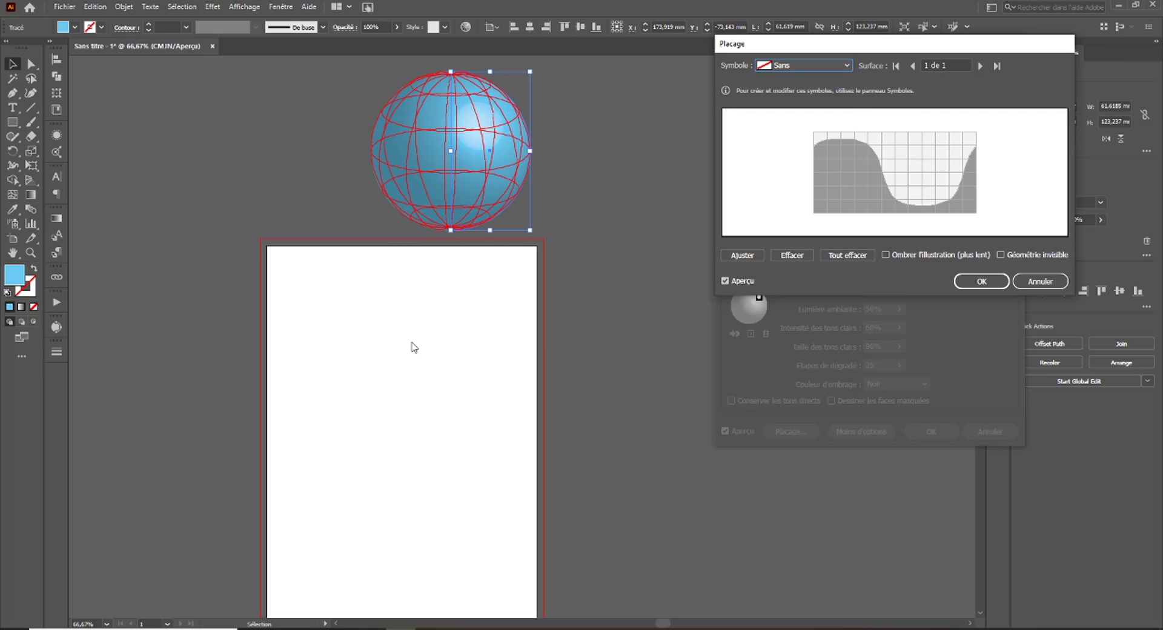
left_click(1010, 257)
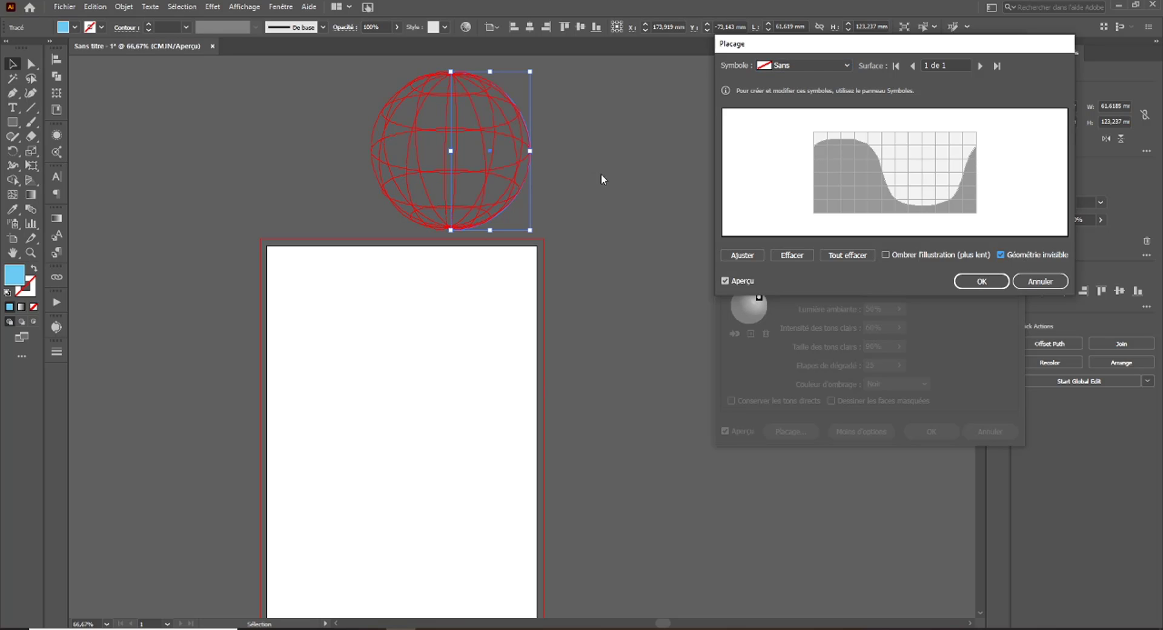
left_click(828, 63)
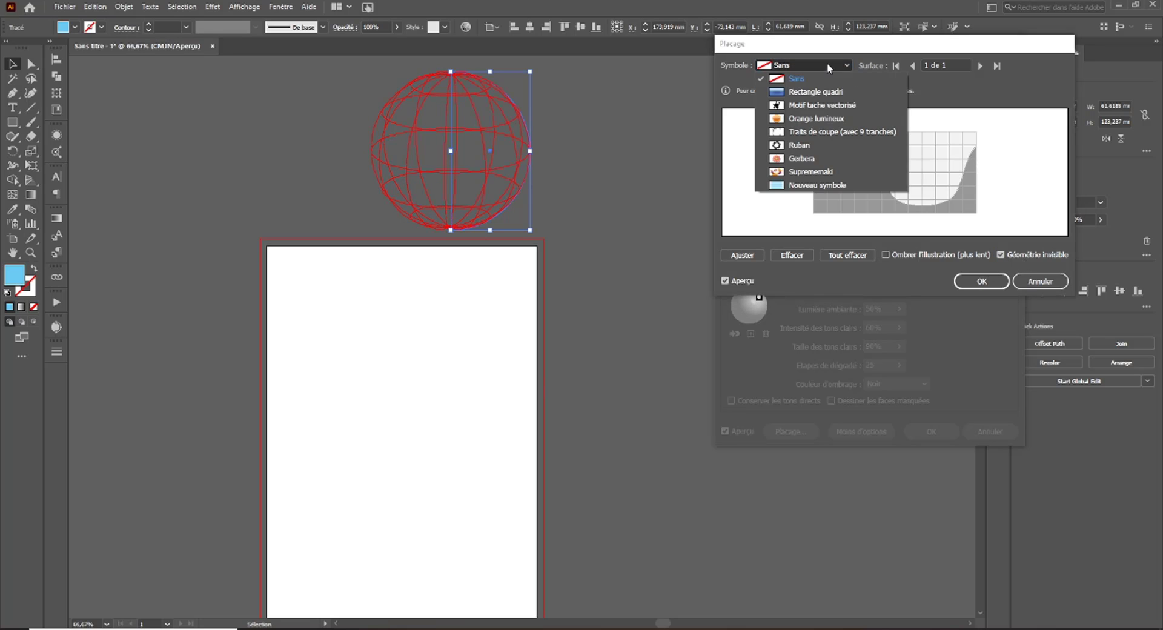
left_click(810, 186)
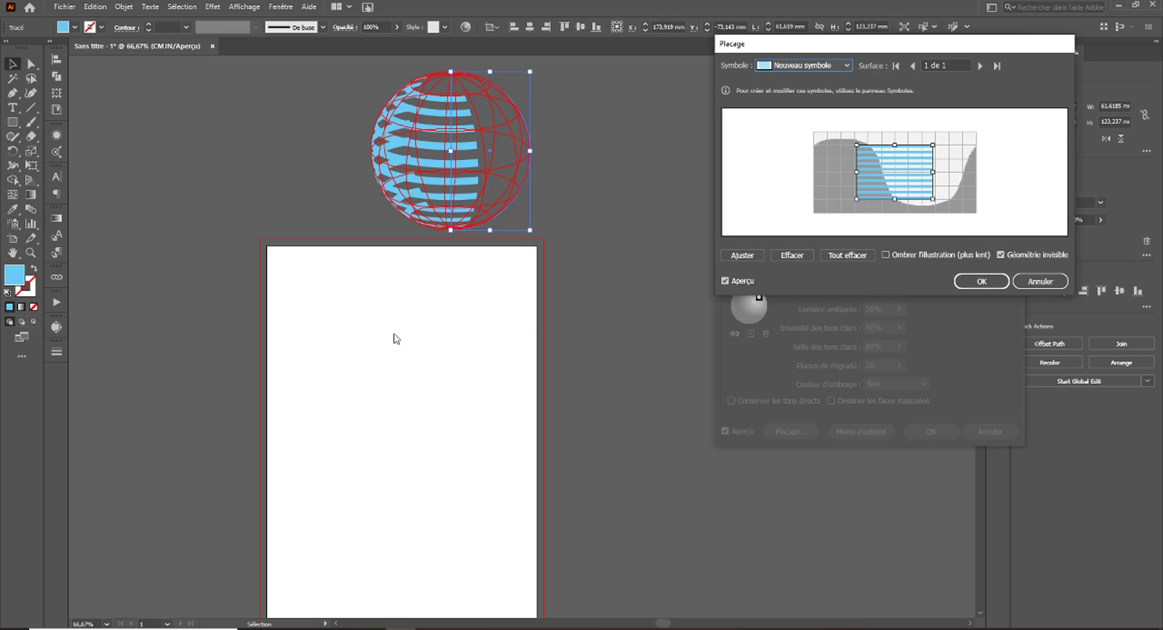
Stretch the mapped stripes in all four directions to cover the whole sphere surface and apply the mapping and revolve.
left_click_drag(937, 173, 983, 173)
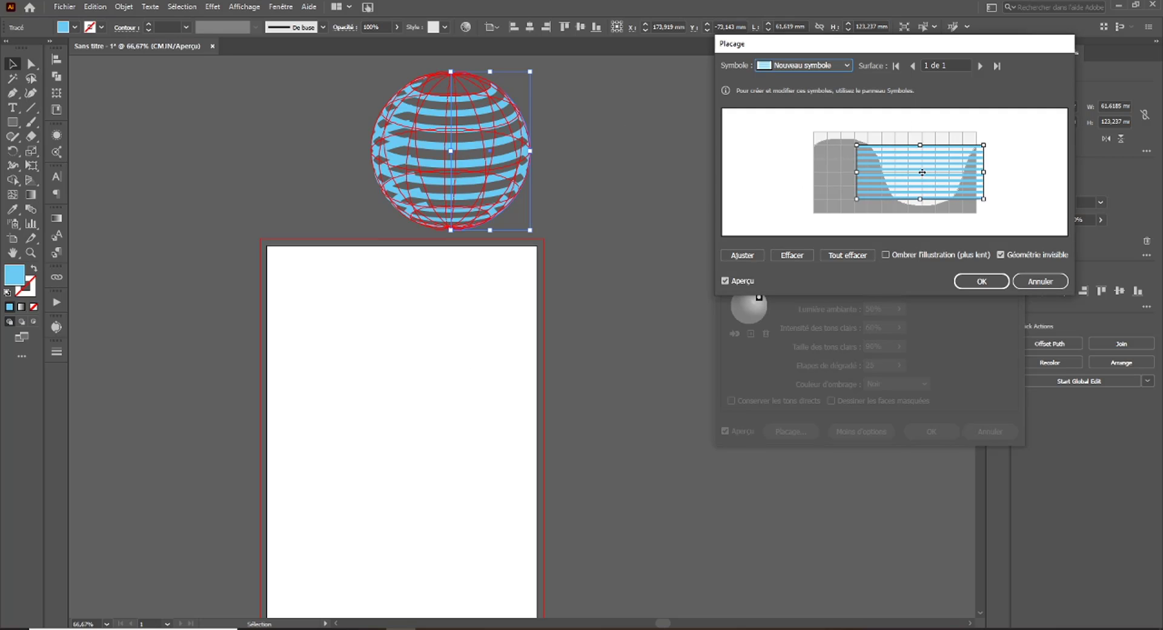
left_click_drag(856, 172, 798, 172)
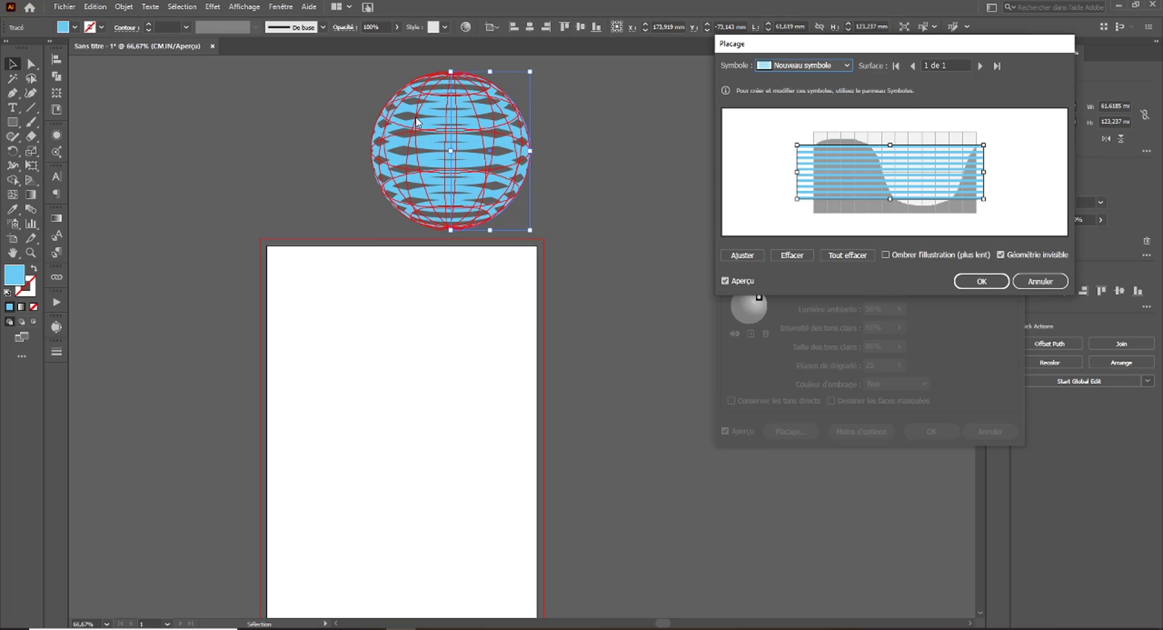
left_click_drag(891, 146, 890, 132)
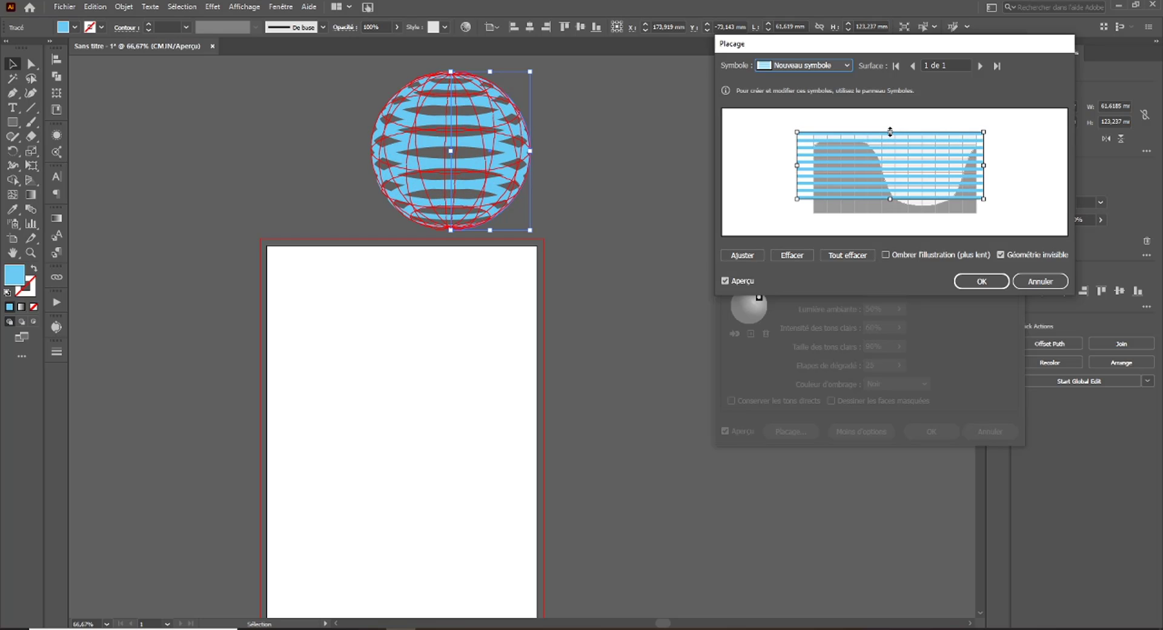
left_click_drag(893, 199, 892, 215)
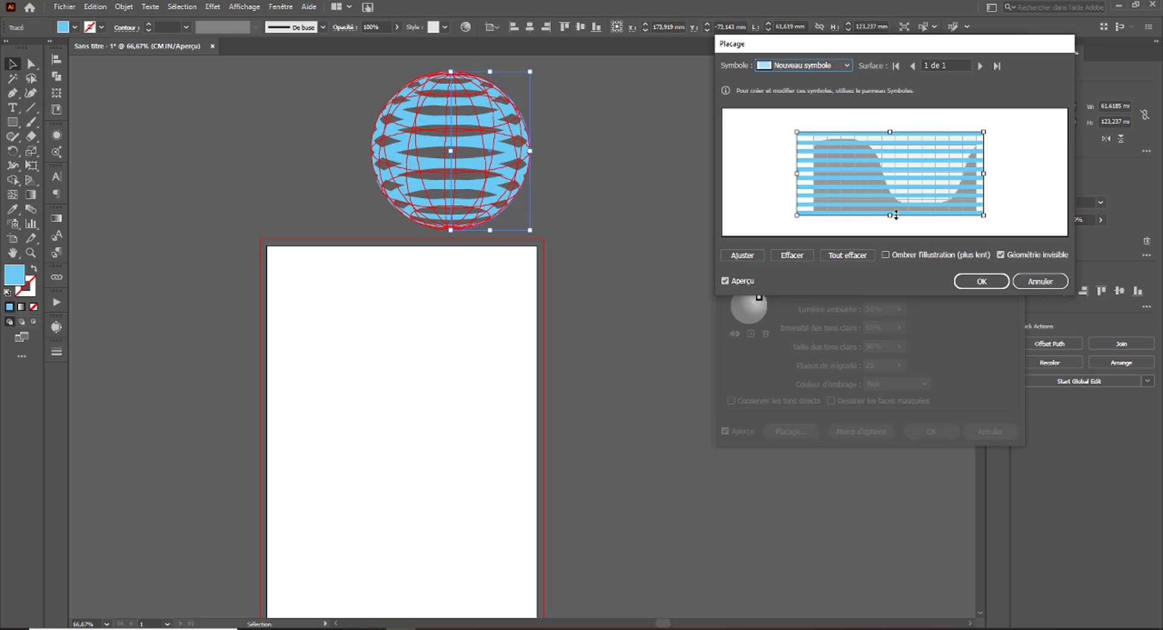
left_click(993, 282)
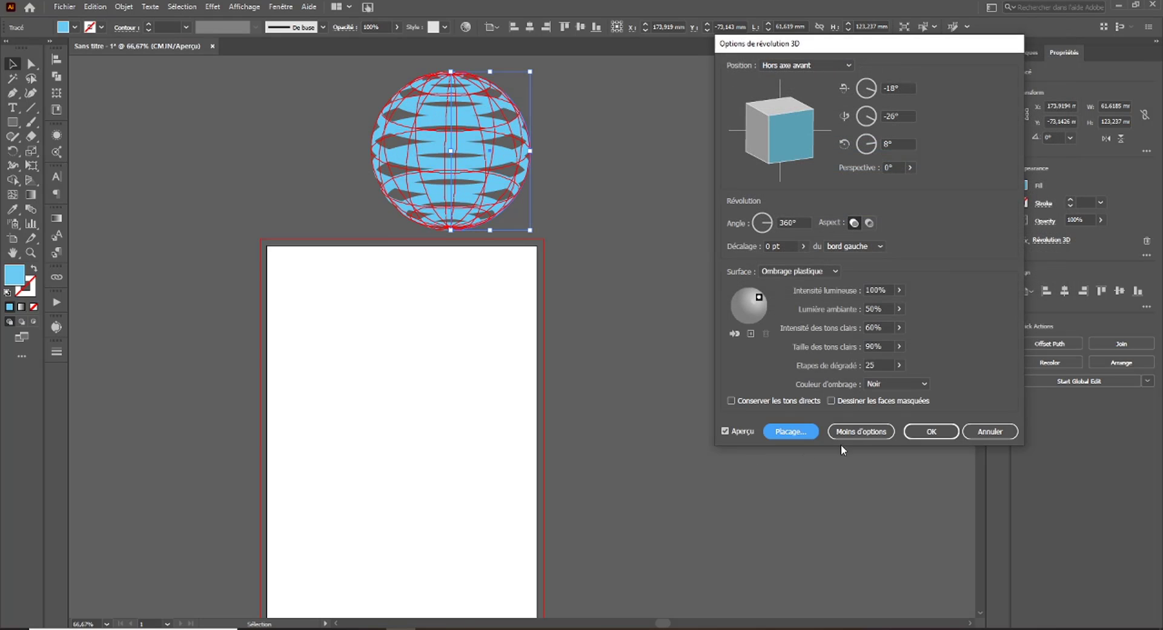
left_click(930, 433)
Expand the appearance of the striped sphere with Décomposer l'aspect.
scroll(648, 224, "up", 3)
key("ctrl+plus")
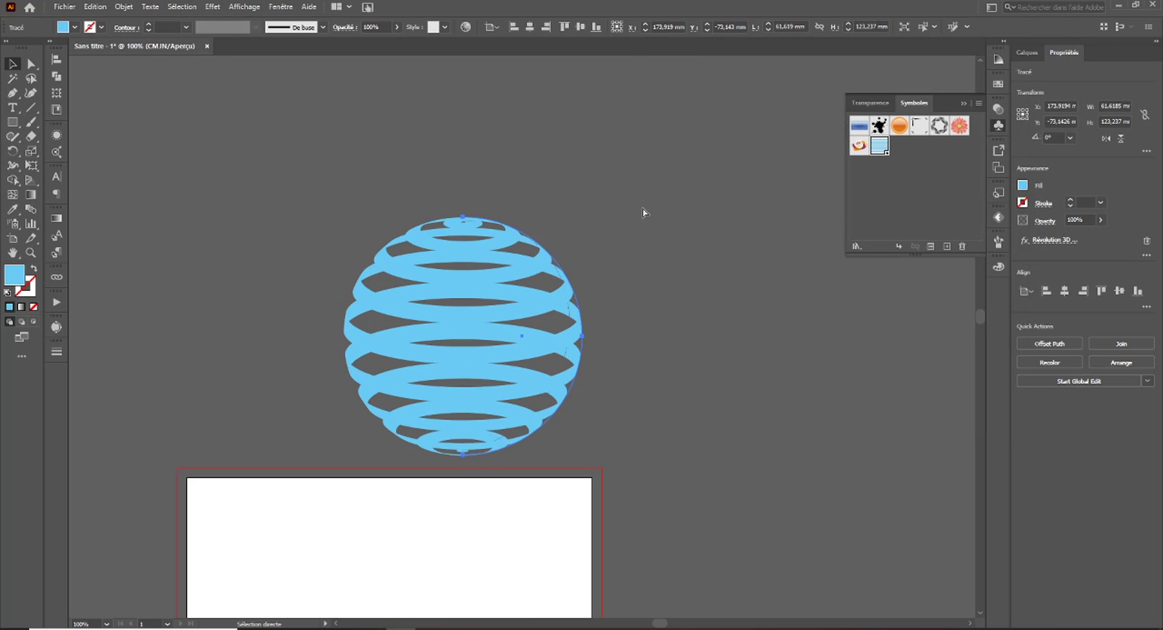
left_click_drag(688, 221, 747, 200)
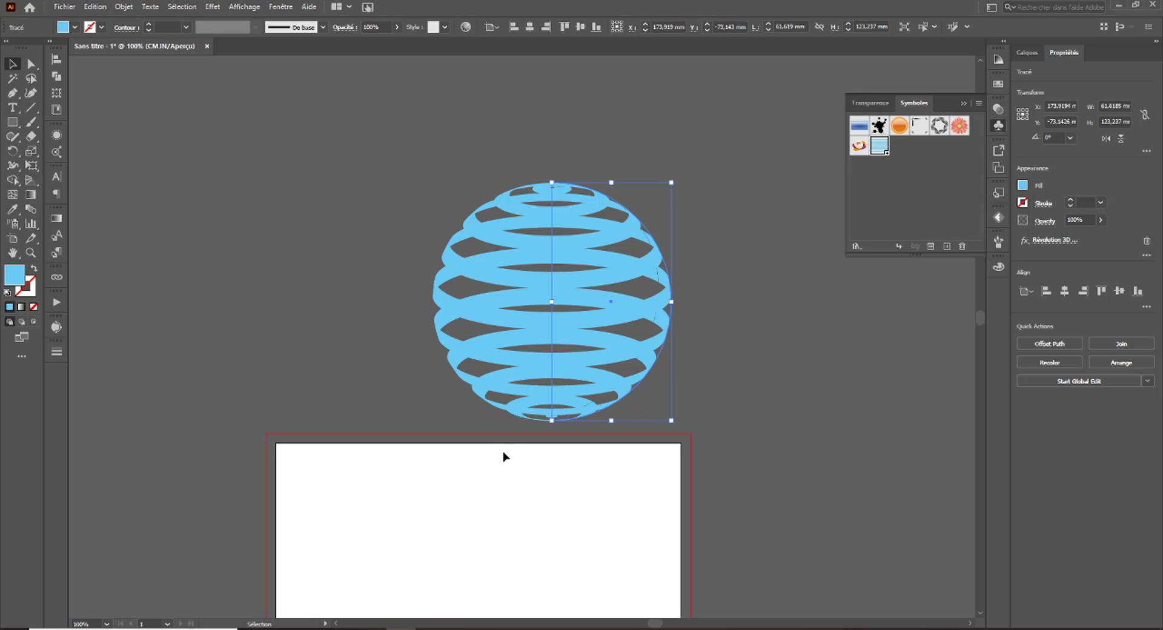
left_click(125, 7)
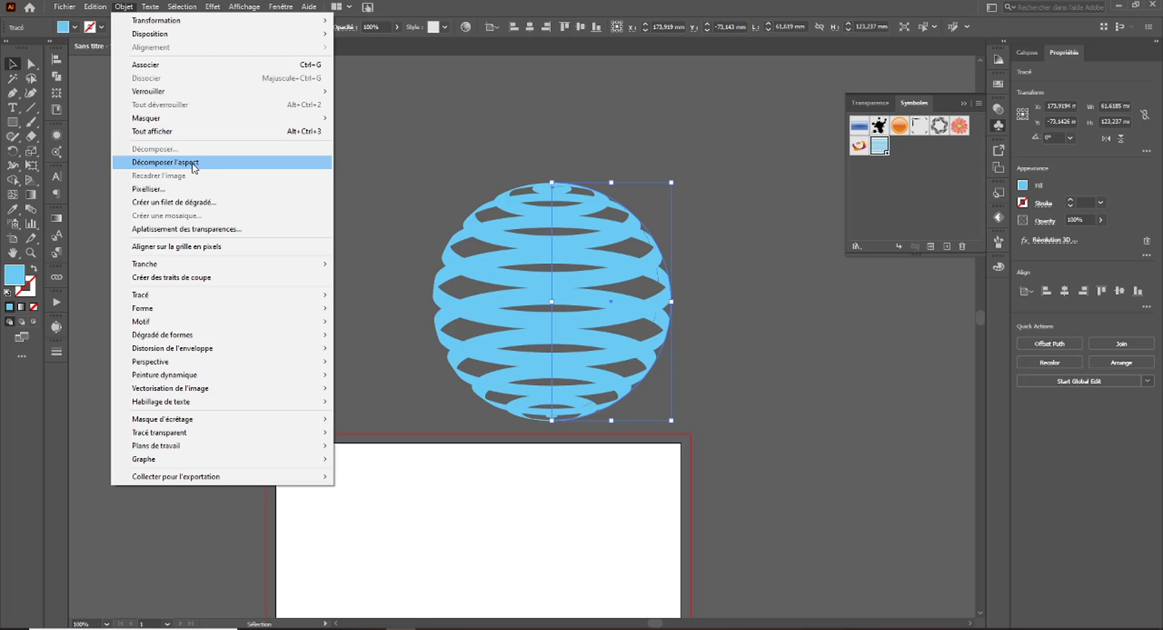
left_click(178, 162)
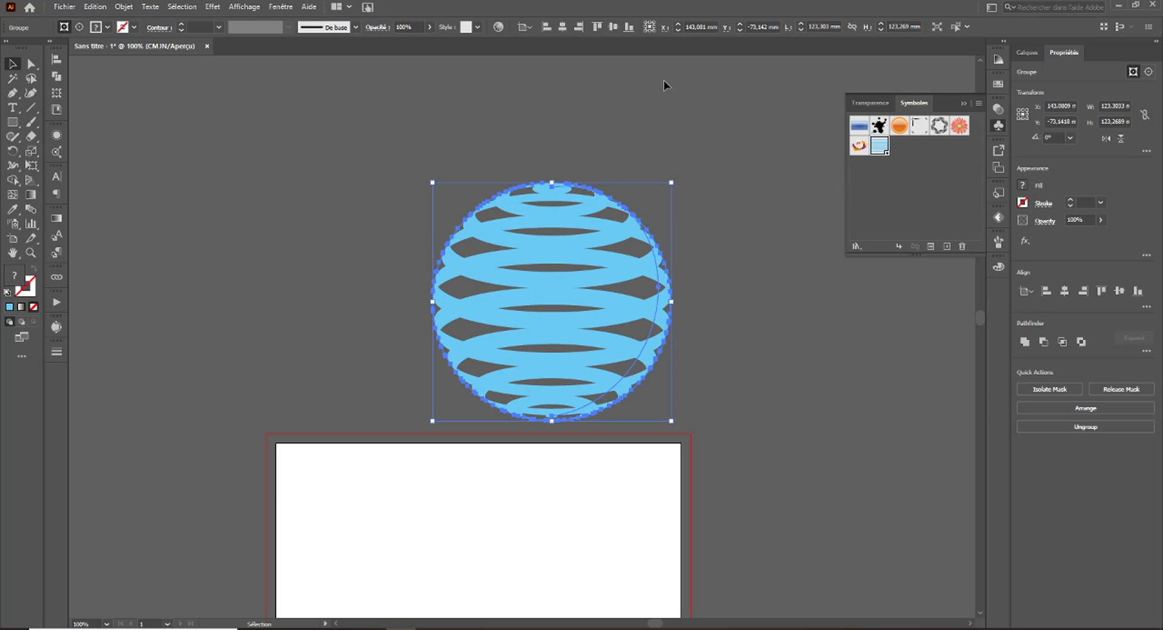
Reveal the expanded sphere's nested clipping groups in the layer structure and move the sphere to about X 101 mm, Y -89 mm.
left_click(1027, 52)
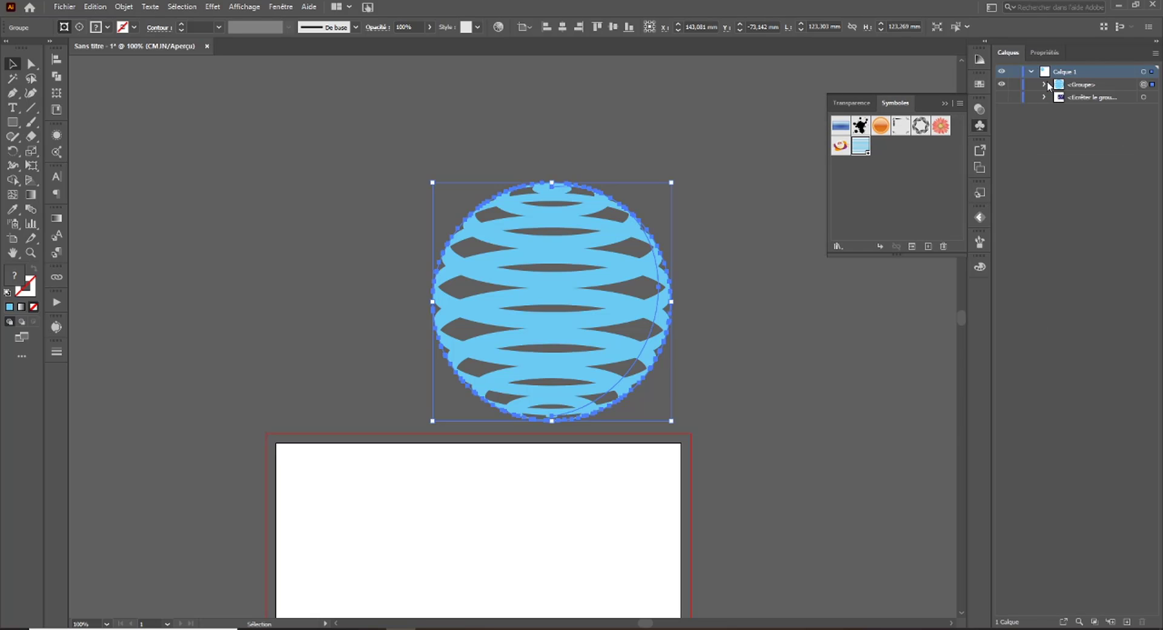
left_click_drag(568, 287, 503, 244)
left_click(1044, 85)
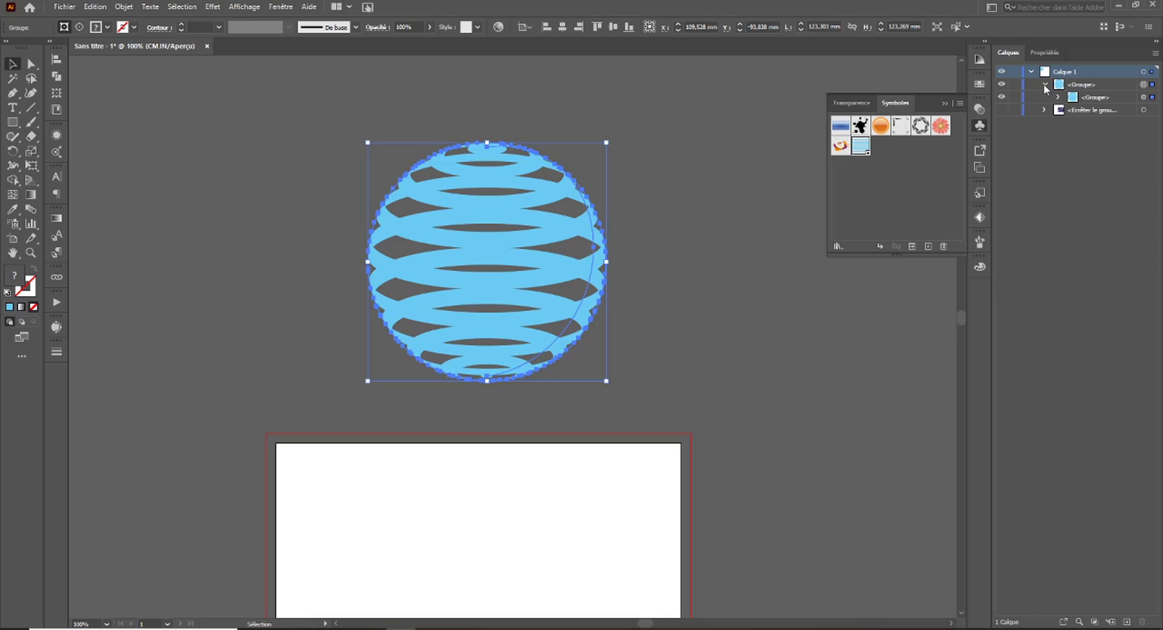
left_click(1058, 97)
left_click(1113, 110)
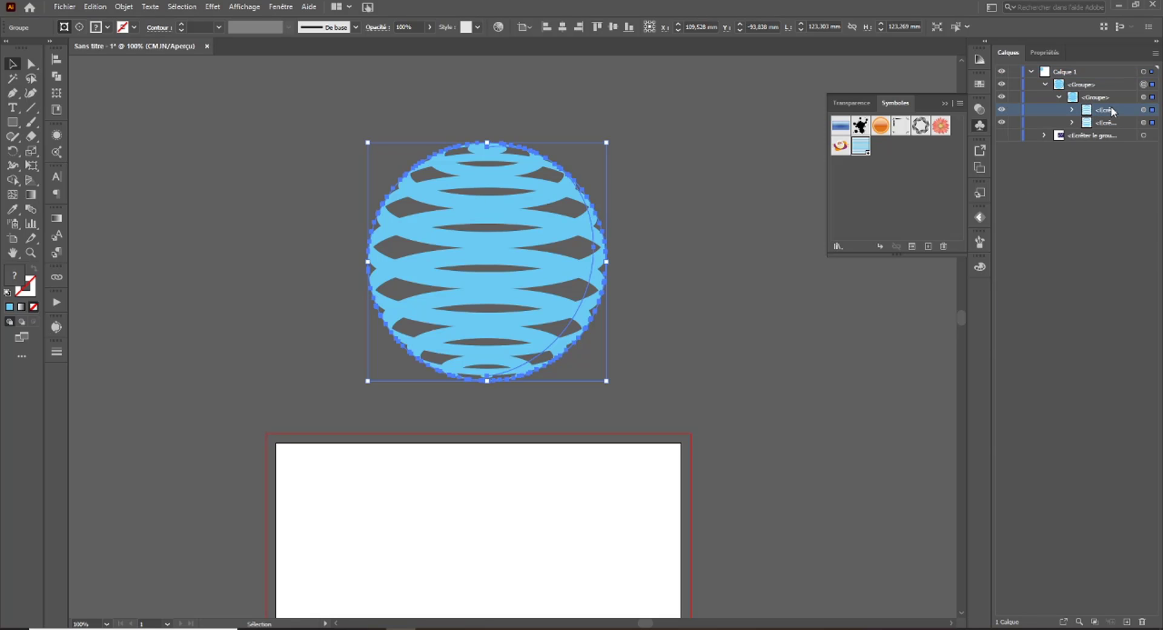
left_click(1144, 122)
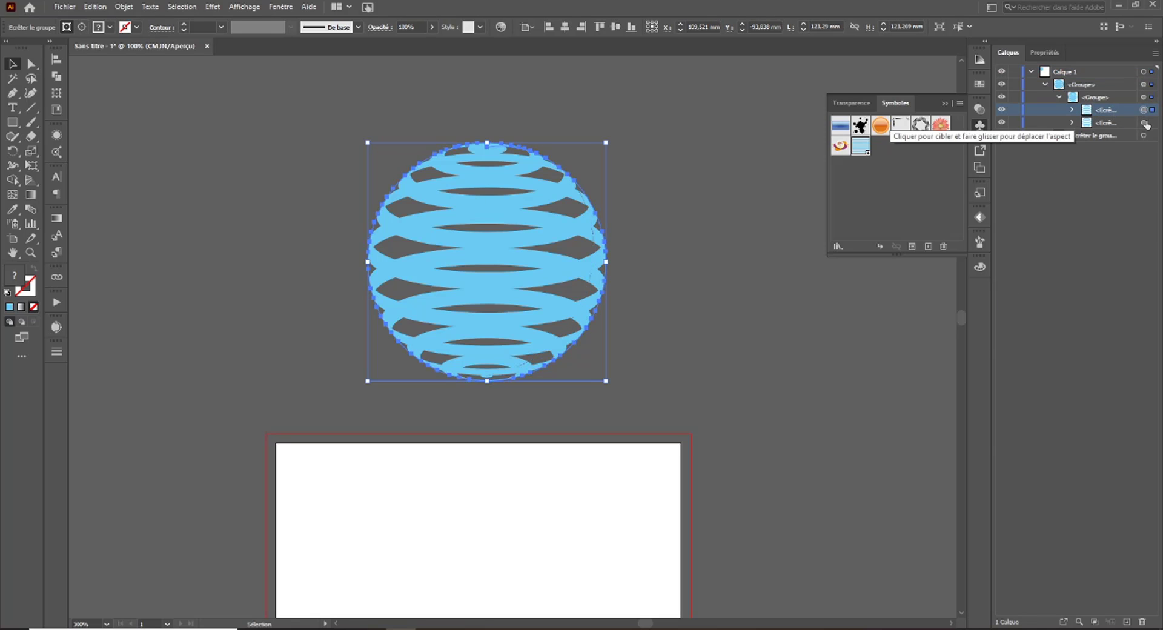
mouse_move(491, 228)
left_mouse_down()
mouse_move(690, 242)
mouse_move(457, 252)
mouse_move(474, 237)
left_mouse_up()
Try to pull the second clipping group of stripes sideways with the Direct Selection tool, and undo the move.
left_click(1114, 125)
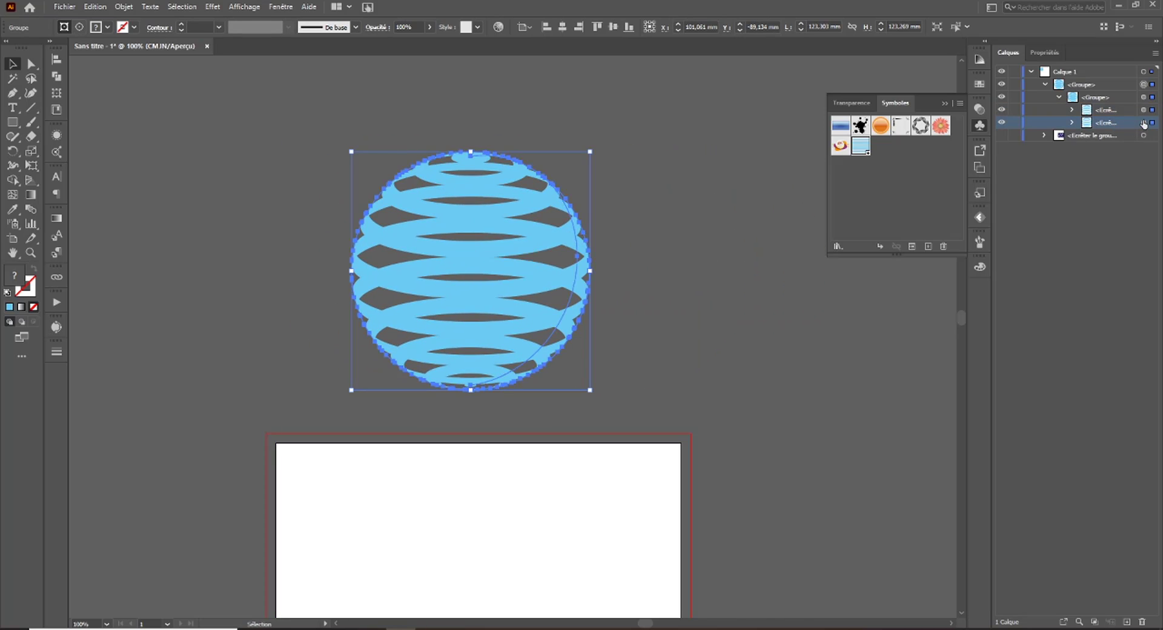
left_click(1143, 123)
left_click(31, 63)
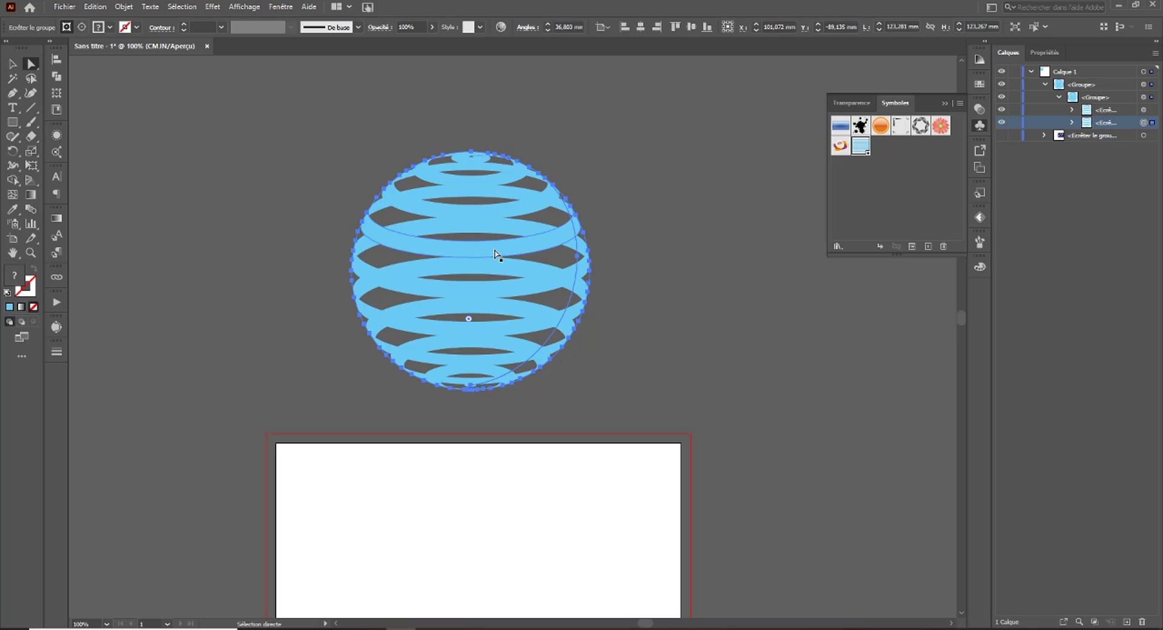
left_click_drag(503, 253, 608, 248)
key("ctrl+z")
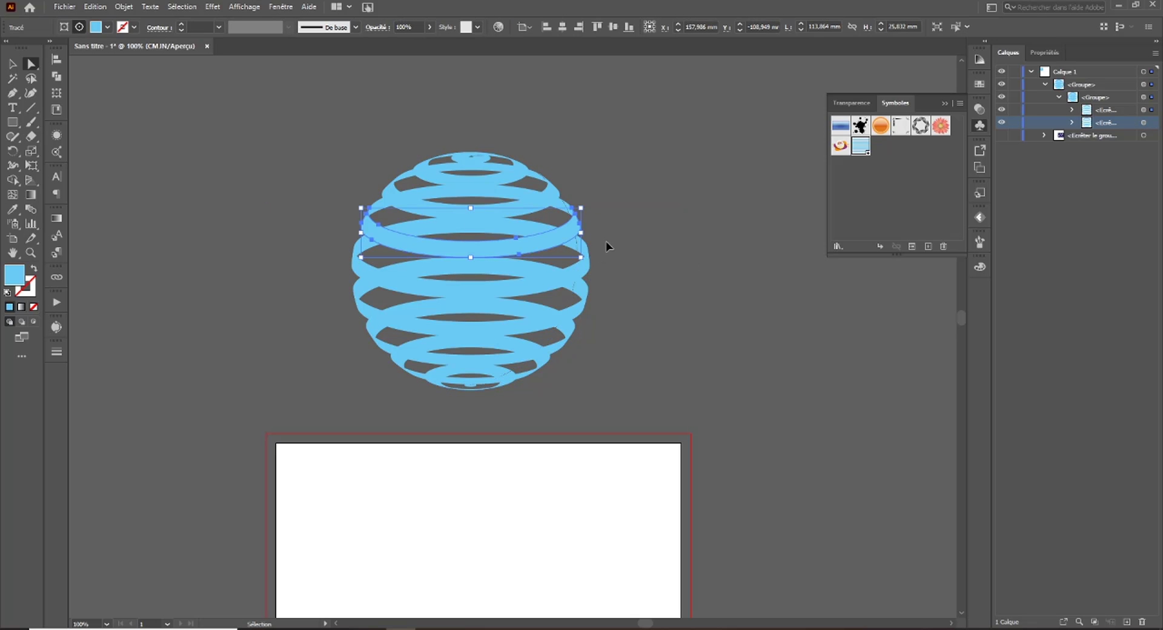
Move both clipping groups out of the inner group, directly into the sphere's outer group.
left_click(1103, 125, "shift")
left_click_drag(1103, 112, 1104, 98)
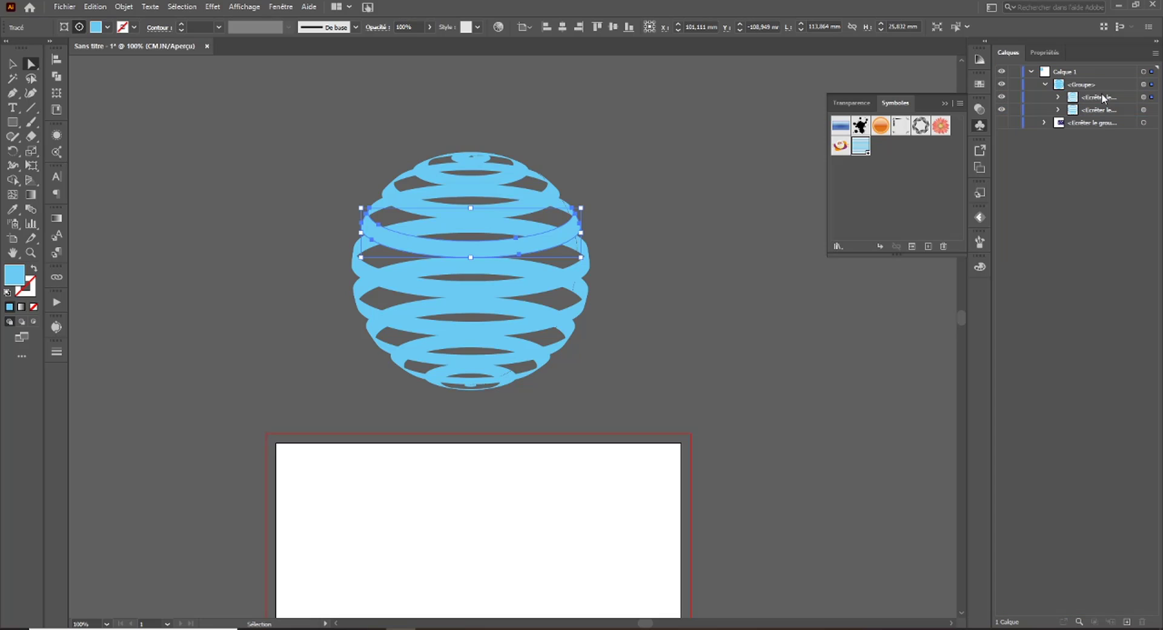
Pull the upper clipping group away to the left of the other stripes to test their separation, and undo the move.
left_click(1143, 97)
left_click(11, 64)
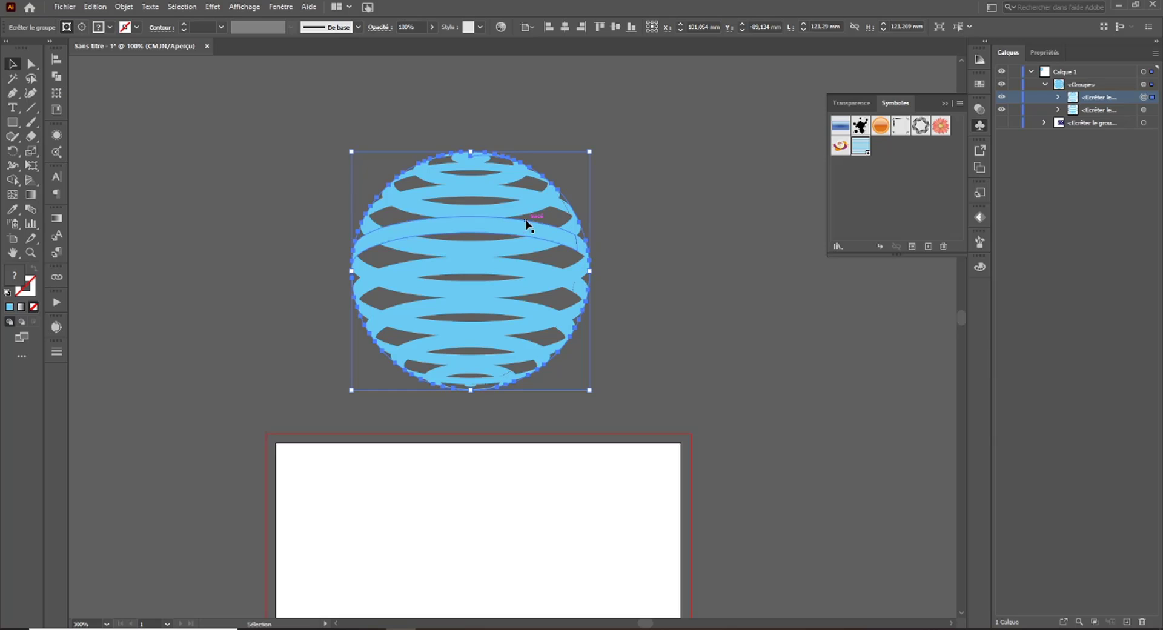
left_click_drag(489, 220, 216, 219)
scroll(648, 361, "left", 3)
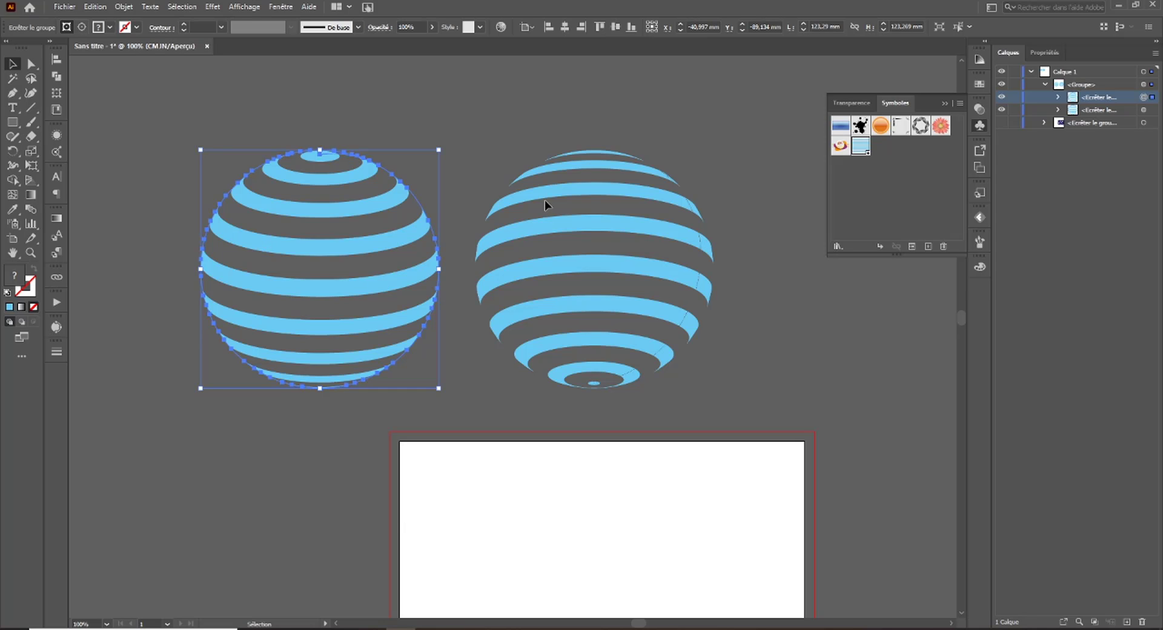
key("ctrl+z")
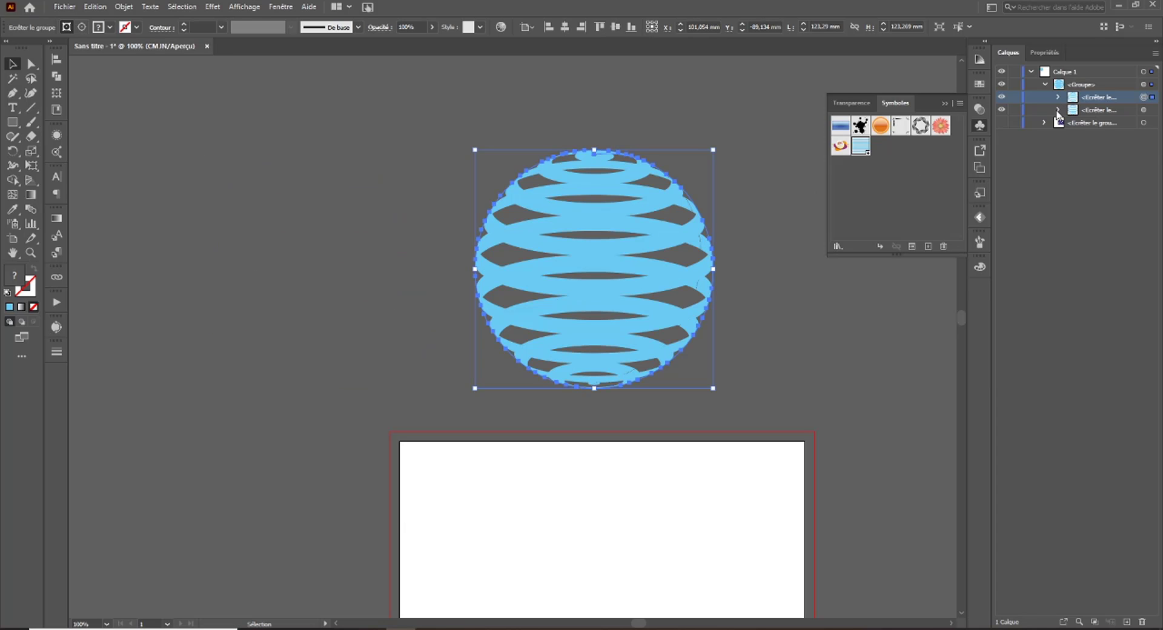
Darken the back stripes in the second clipping group by setting their fill's black value to 45%.
left_click(1058, 110)
left_click(1144, 122)
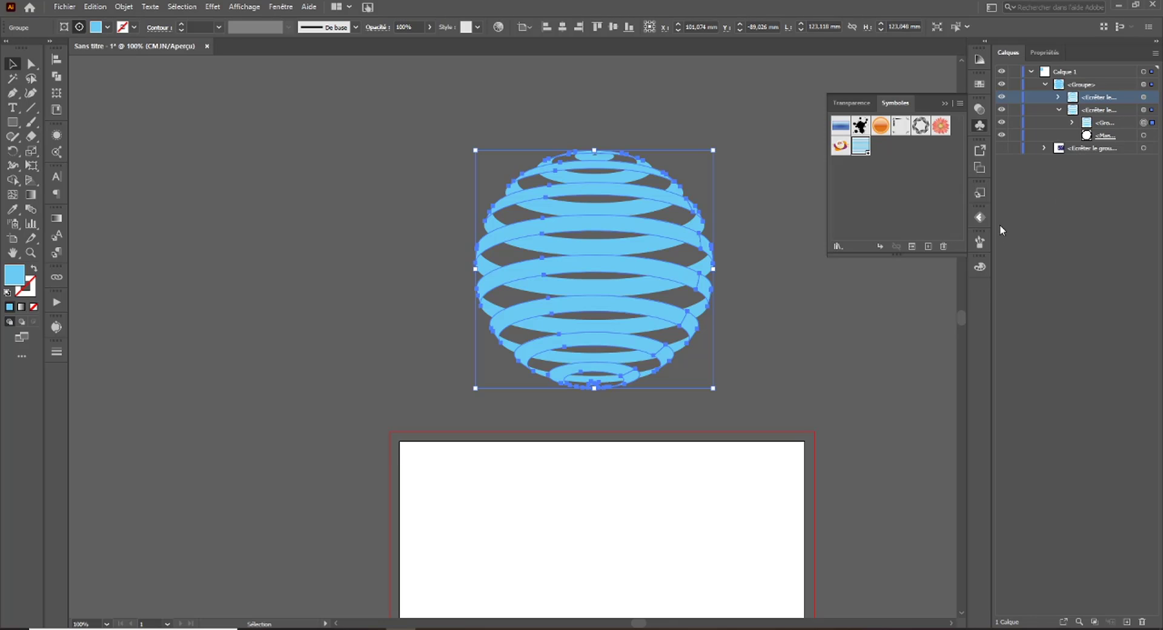
left_click(980, 241)
left_click(978, 267)
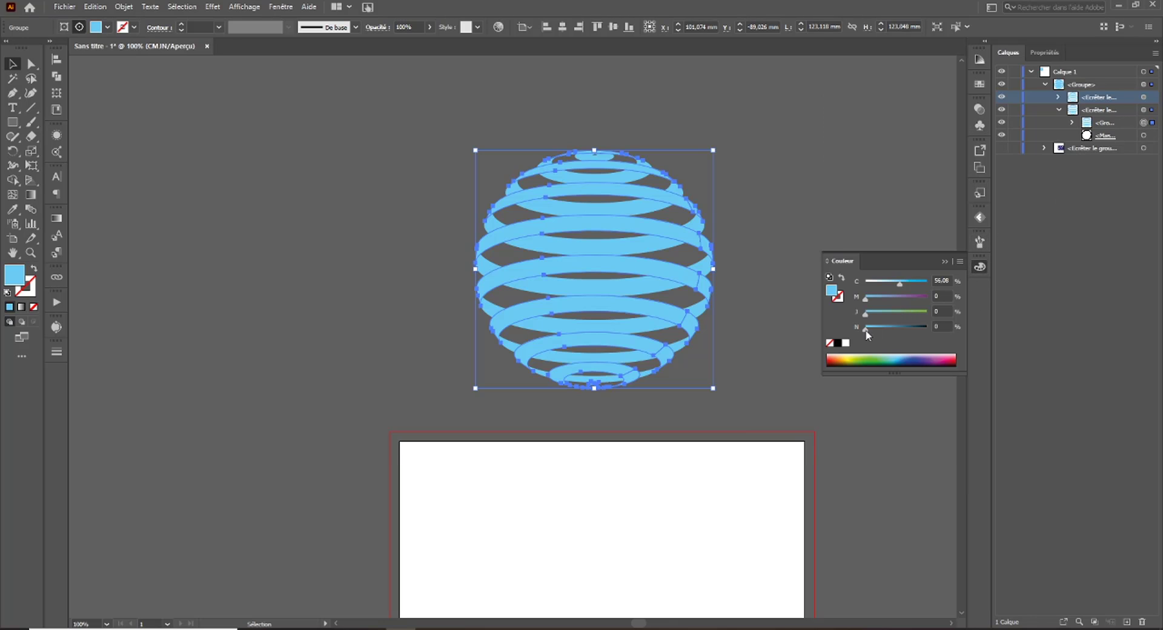
left_click_drag(866, 330, 895, 330)
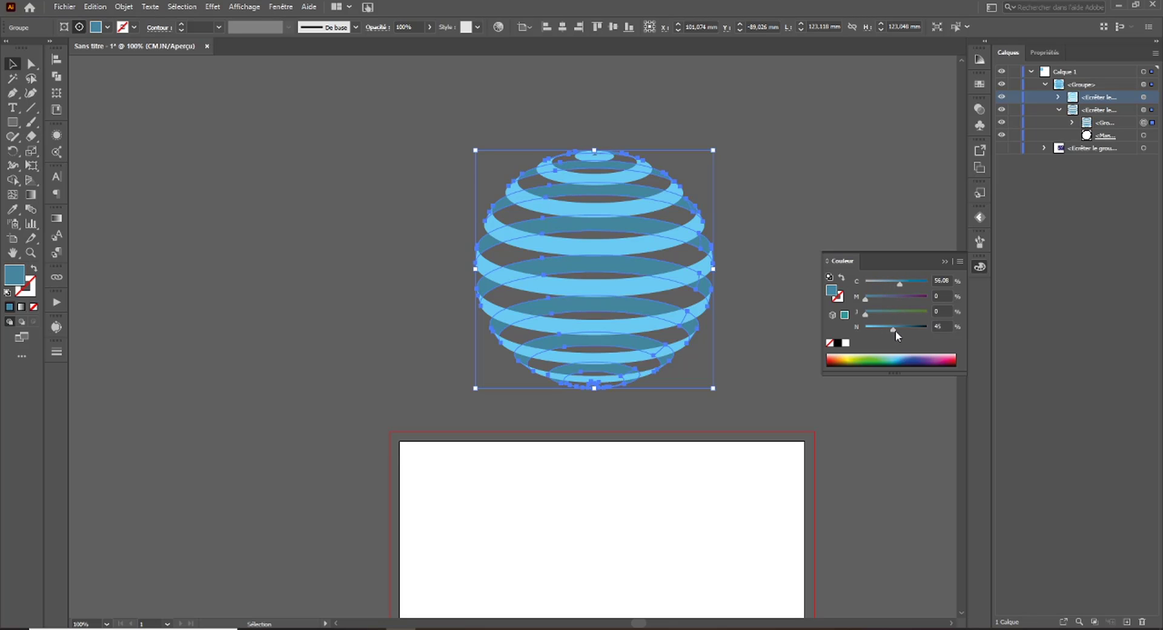
left_click(687, 137)
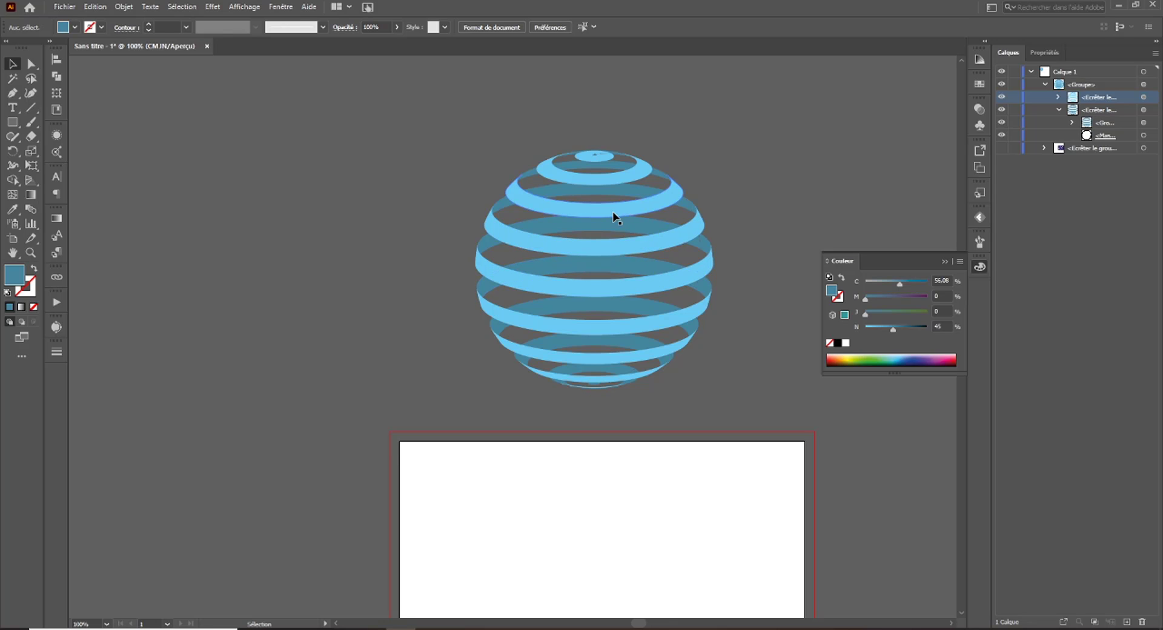
Delete the clipping mask path from the sphere's darker back stripes.
key("ctrl+plus")
key("ctrl+plus")
key("ctrl+plus")
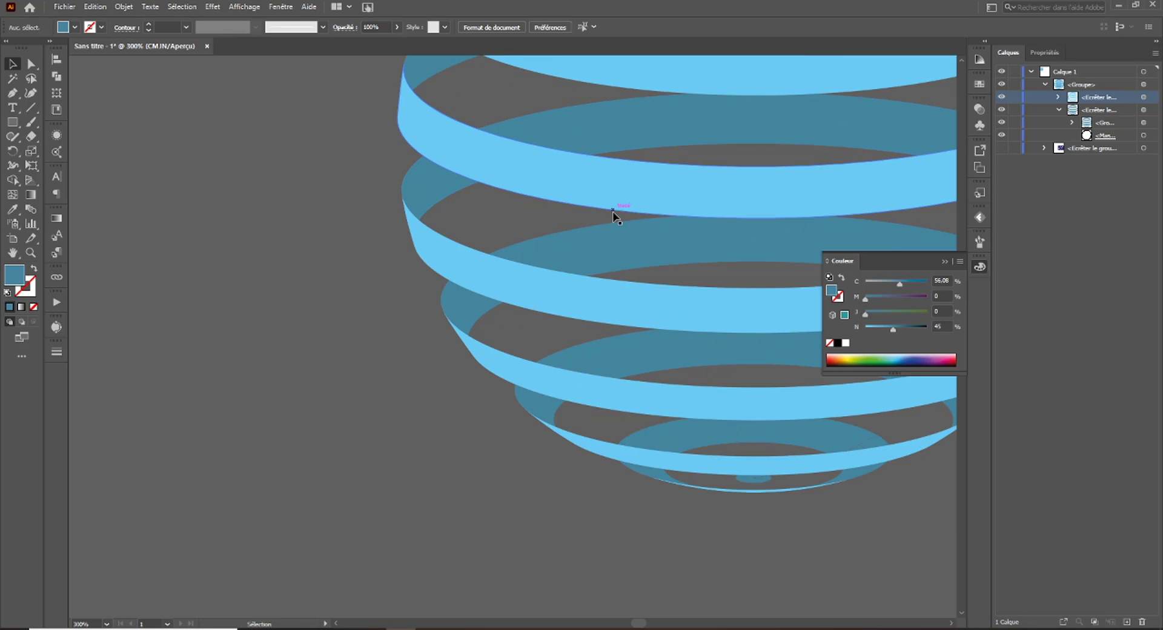
left_click_drag(615, 216, 570, 318)
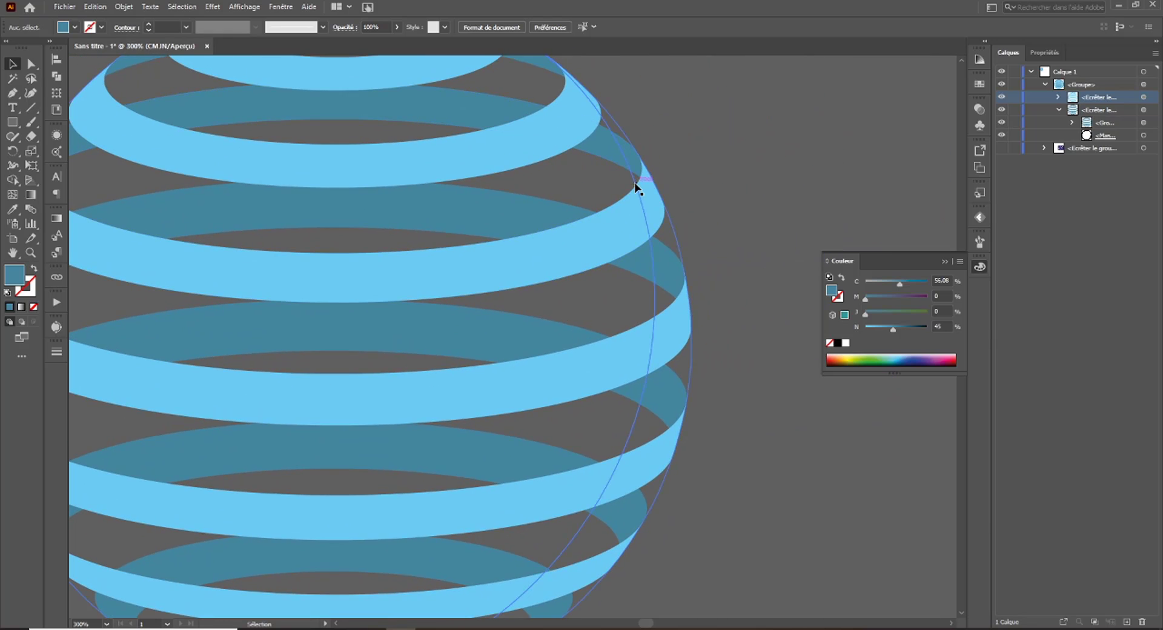
left_click(1143, 136)
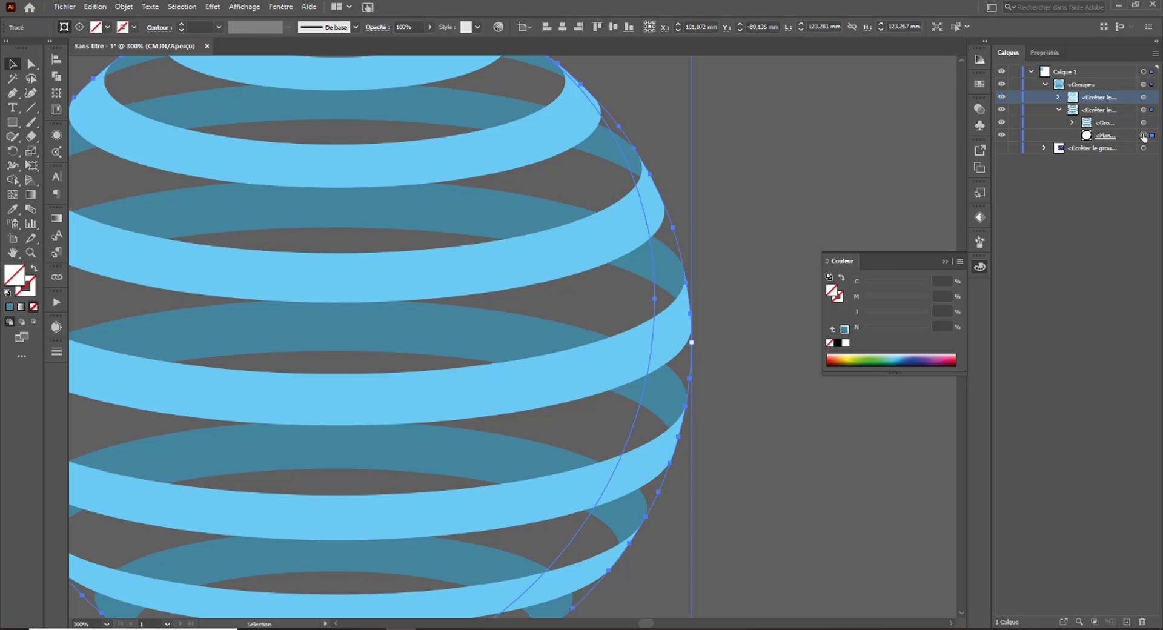
key("Delete")
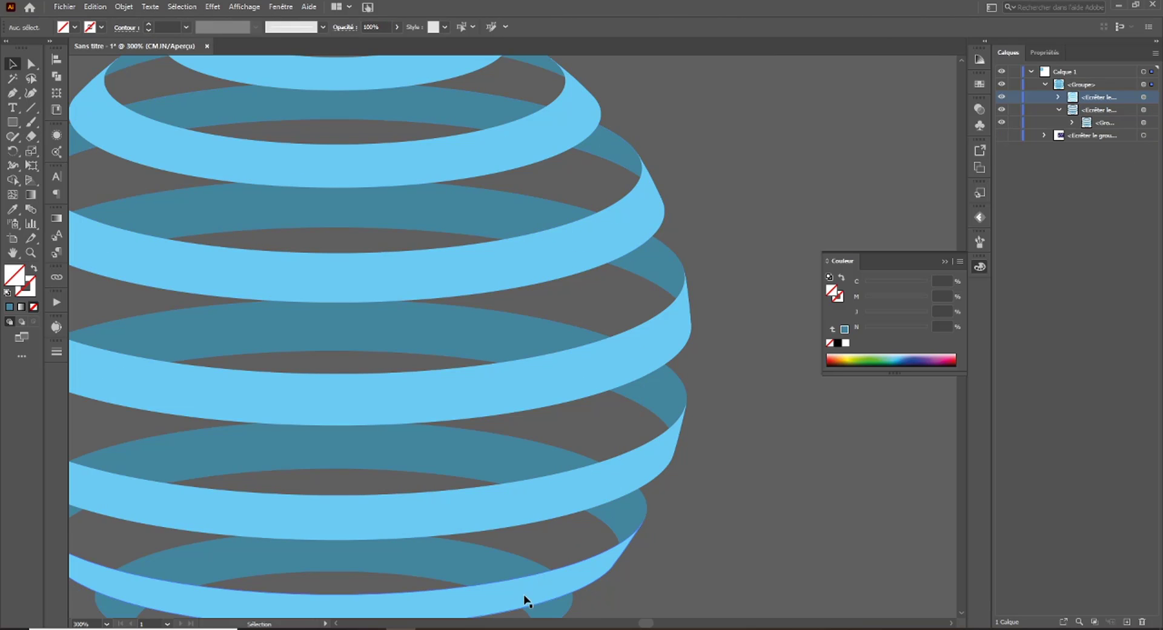
key("ctrl+1")
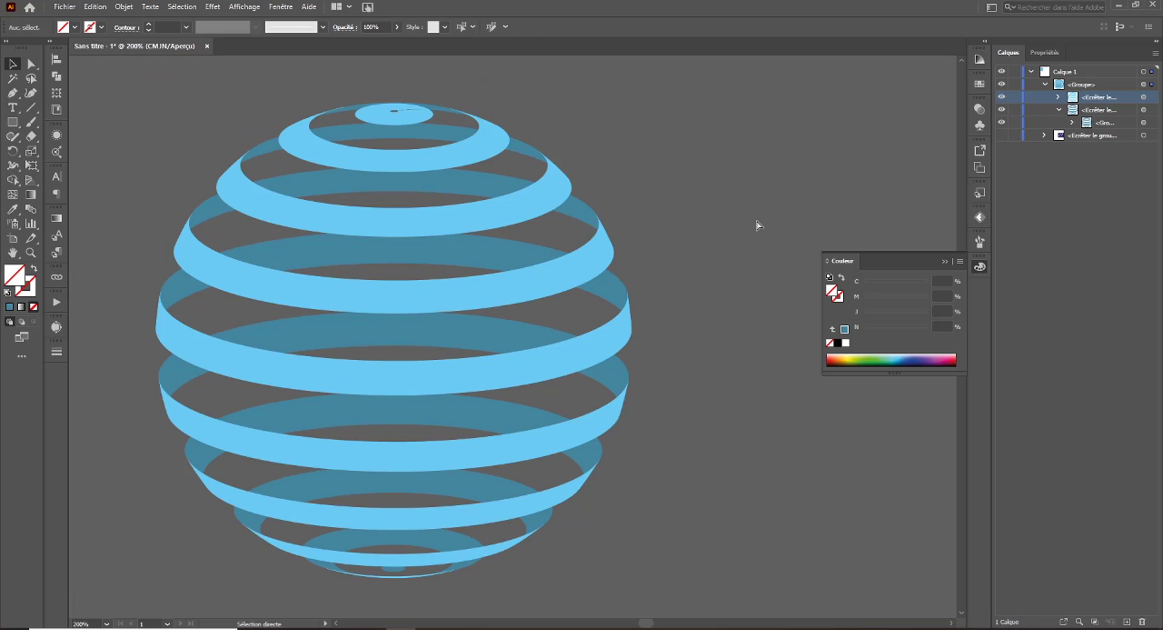
left_click_drag(632, 236, 743, 173)
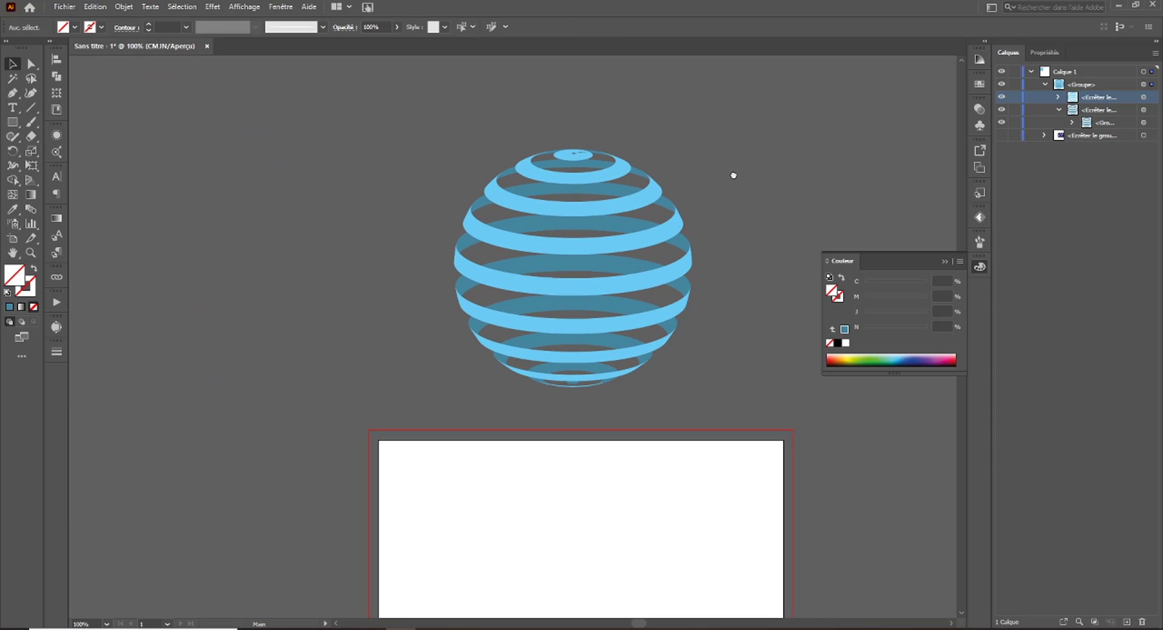
Duplicate the whole sphere group and move the copy left to about X -88 mm, Y -89 mm.
left_click(1058, 111)
left_click(1083, 86)
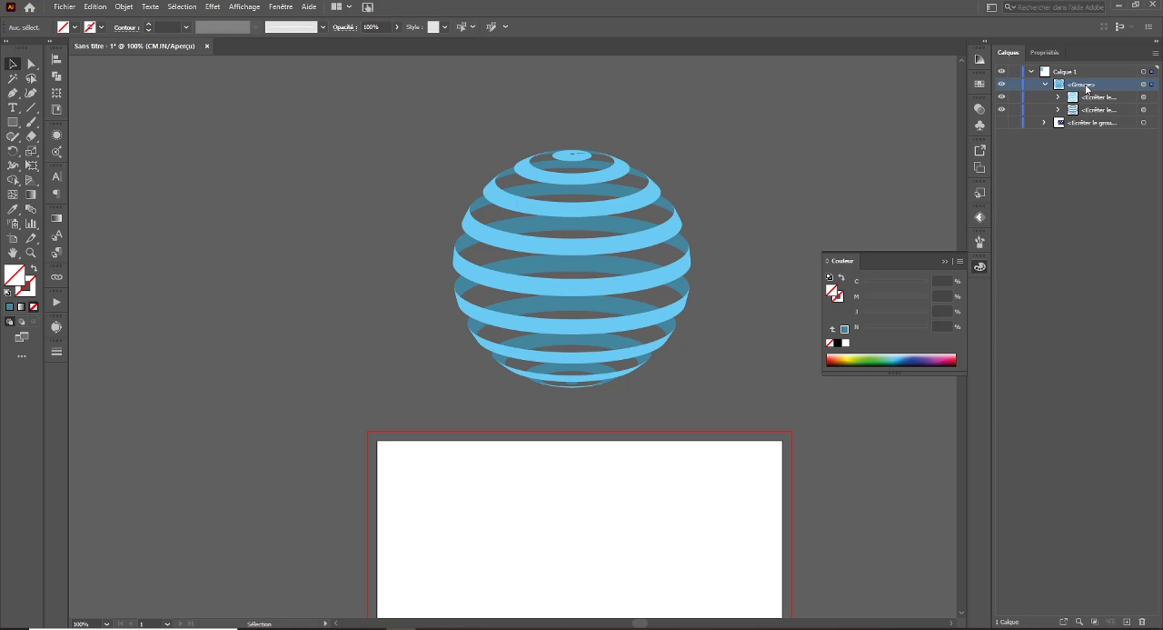
left_click_drag(1073, 83, 1127, 623)
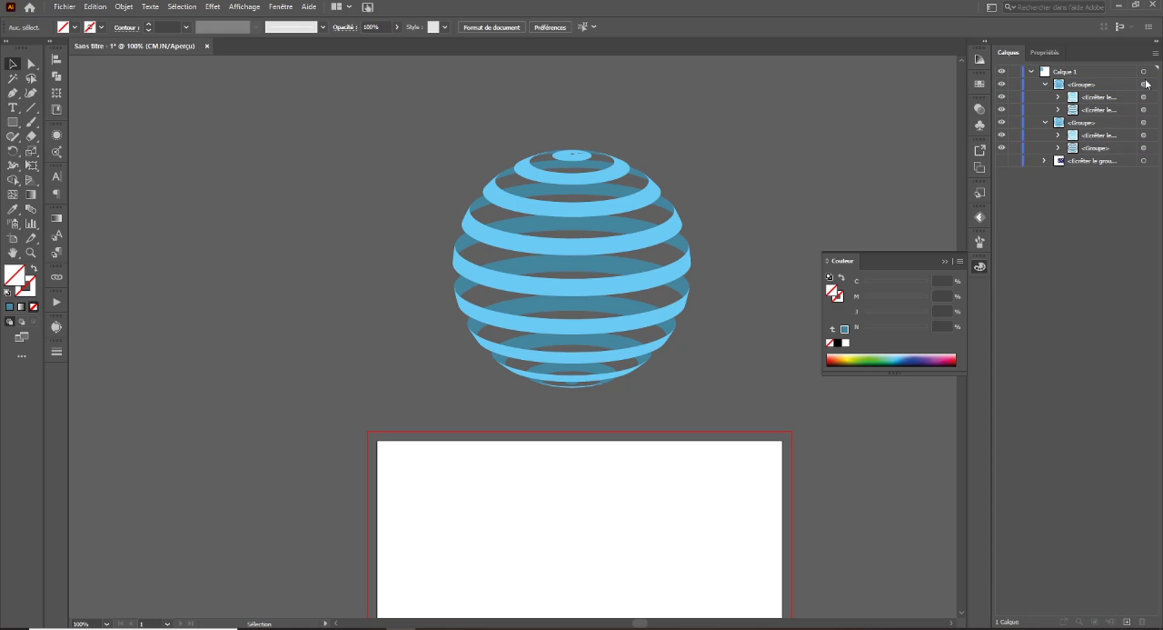
left_click(1082, 85)
left_click(1144, 85)
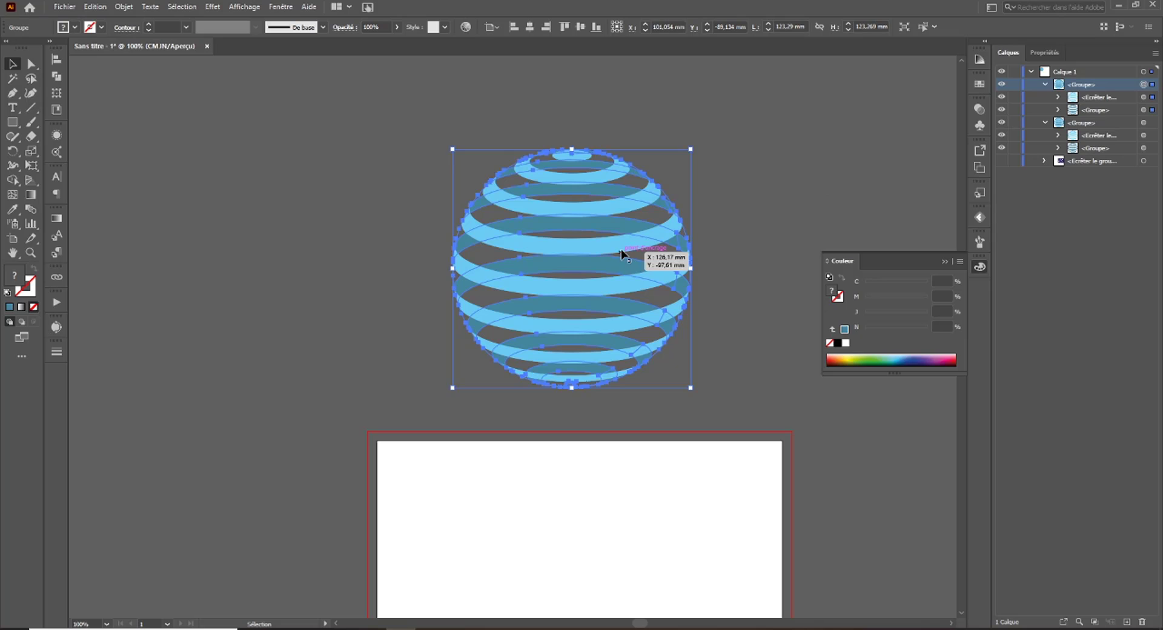
left_click_drag(621, 249, 255, 249)
left_click_drag(384, 252, 781, 286)
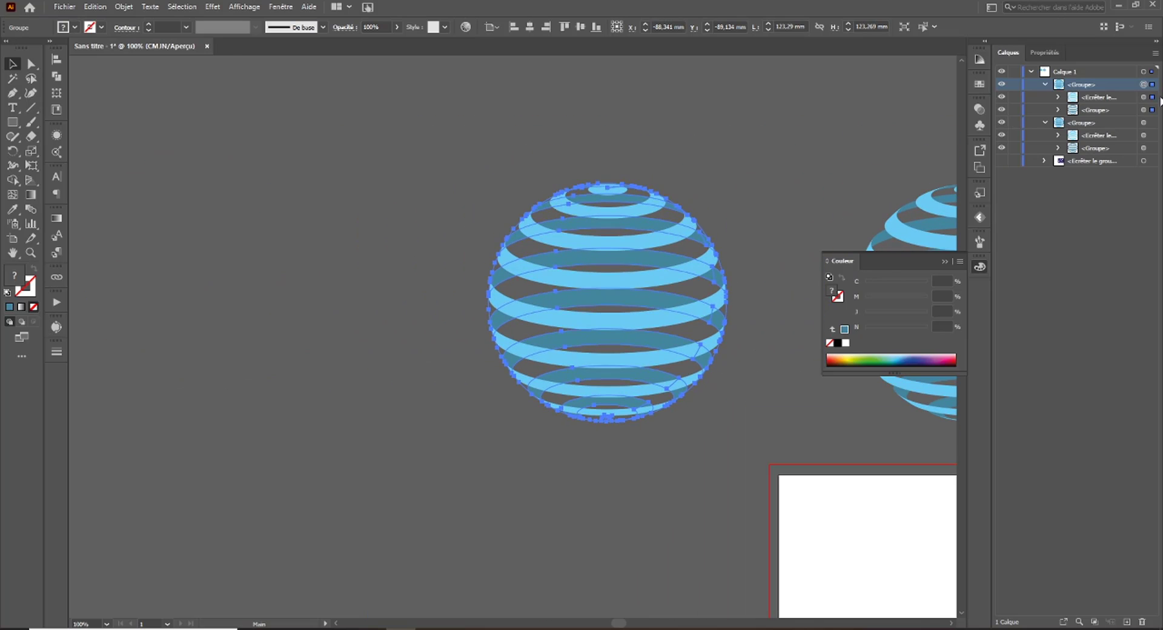
Move the copied sphere's dark back stripes left, apart from its front stripes, to about X -234 mm.
left_click(1145, 111)
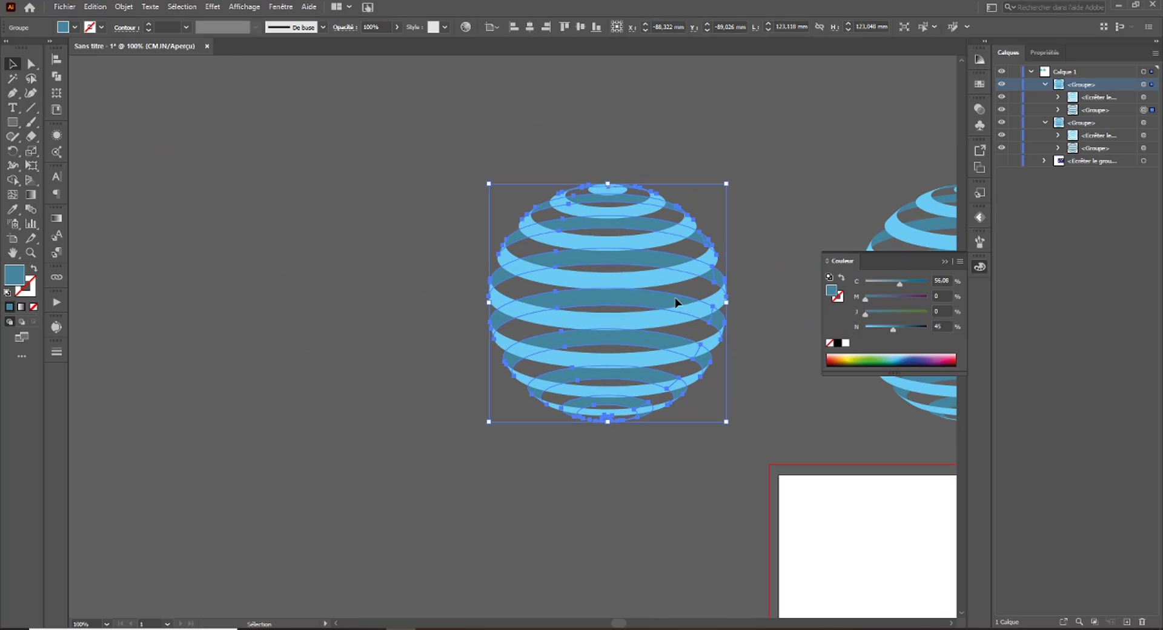
left_click_drag(675, 304, 191, 302)
key("ctrl+minus")
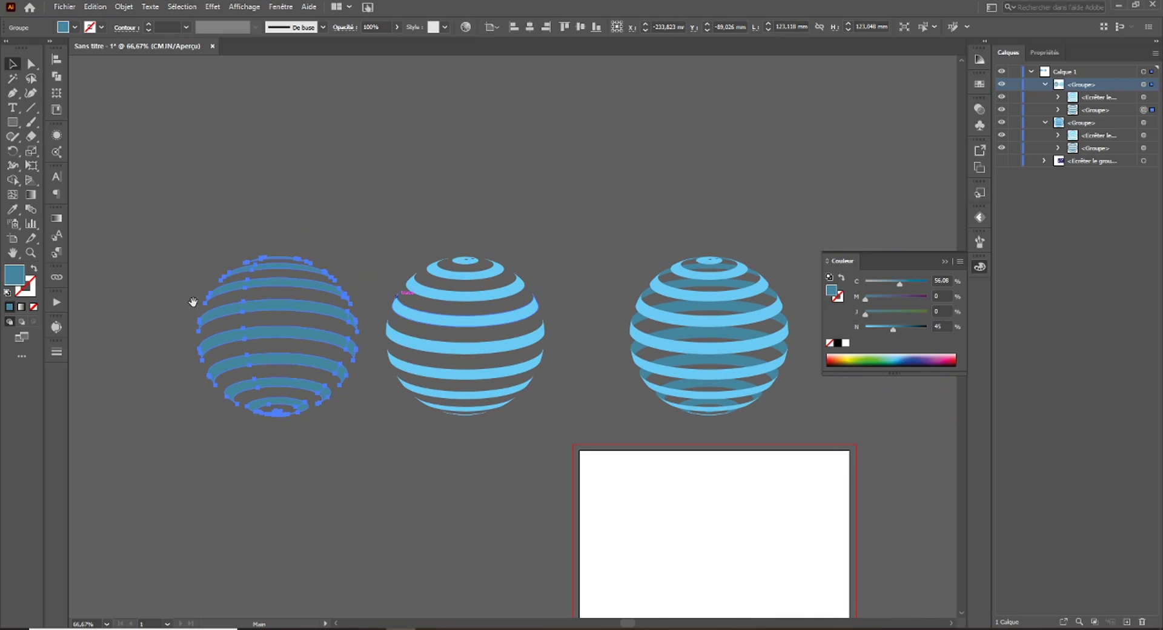
left_click(310, 182)
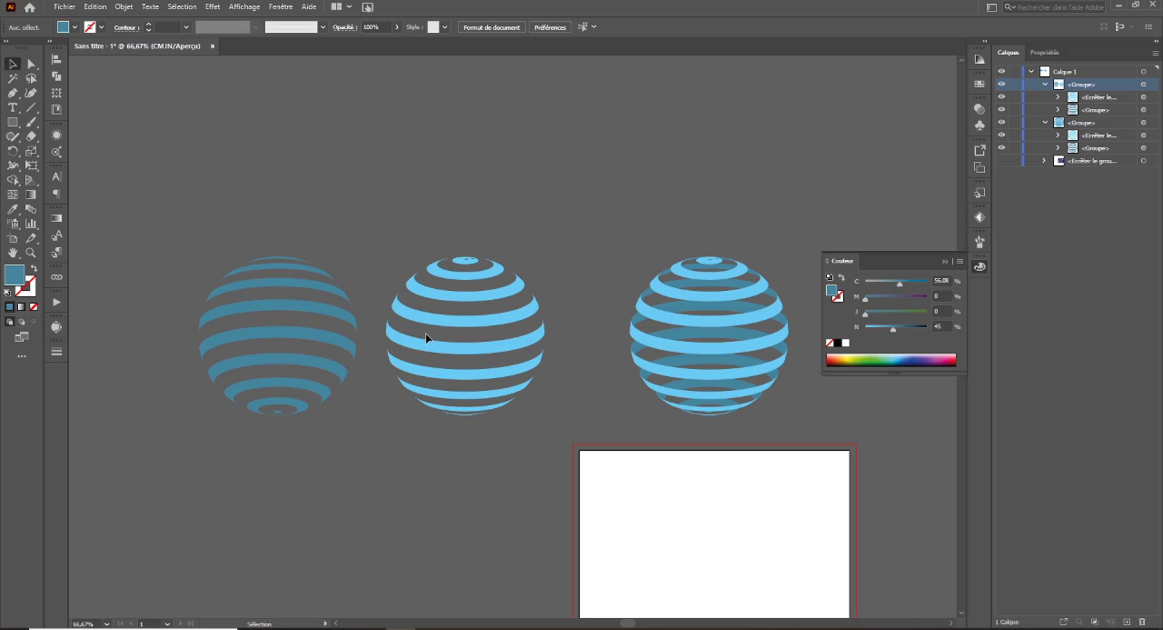
Show the hidden city image again and group the complete sphere with its separated copy.
left_click(1003, 161)
left_click_drag(683, 571, 566, 513)
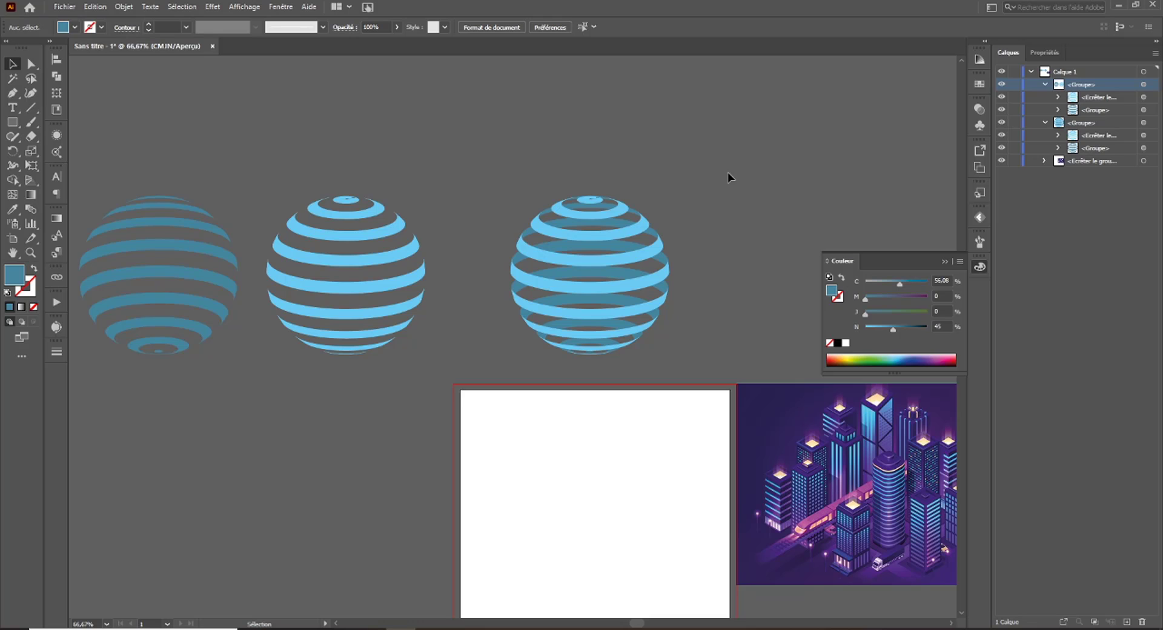
left_click_drag(119, 347, 73, 357)
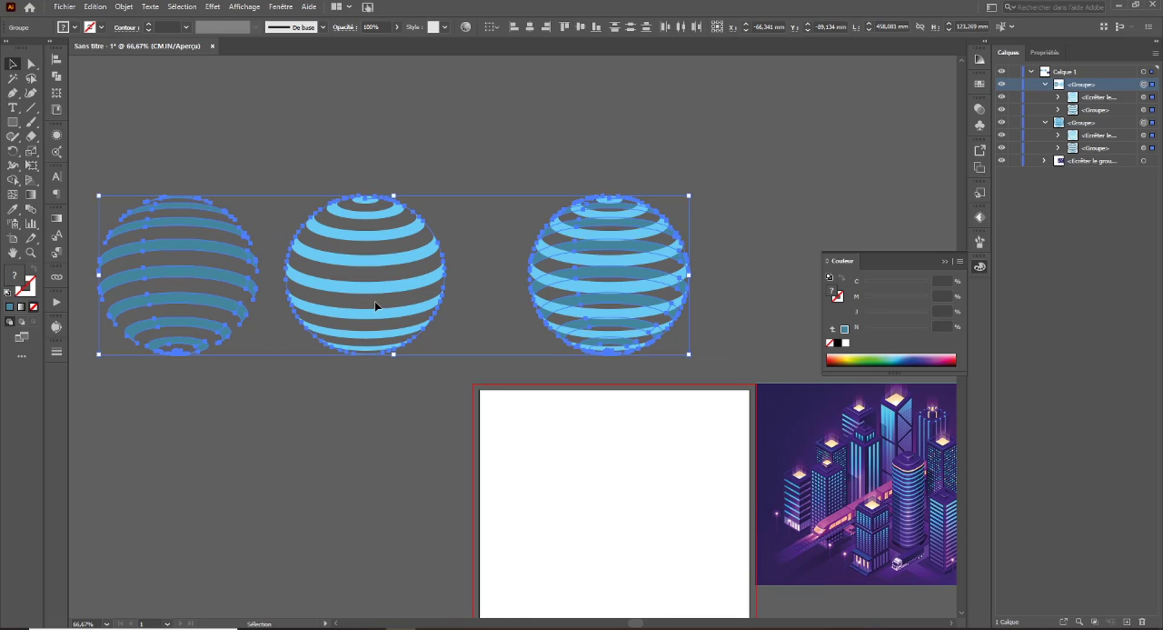
left_click_drag(375, 302, 467, 262)
left_click_drag(114, 316, 114, 317)
key("ctrl+g")
Rename the spheres' group as boule and hide it.
left_click(1076, 86)
double_click(1076, 85)
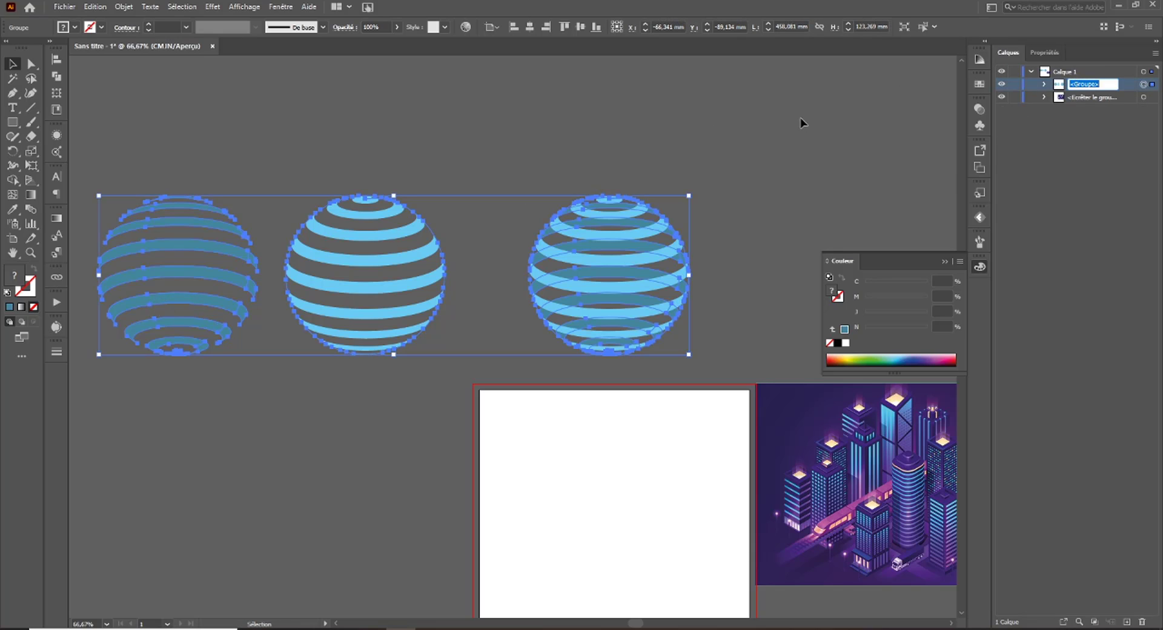
type("boule")
key("Return")
left_click(1002, 84)
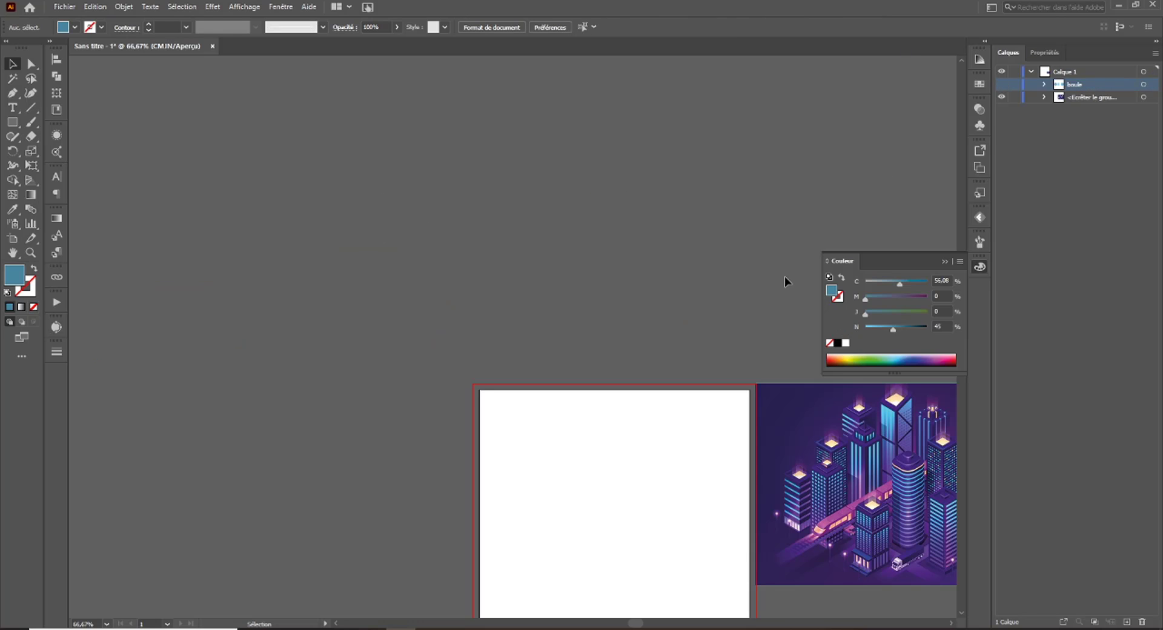
Move the city image away from the artboard to about X 378 mm, Y 106 mm, and lock it.
left_click_drag(664, 317, 269, 151)
key("ctrl+plus")
key("ctrl+plus")
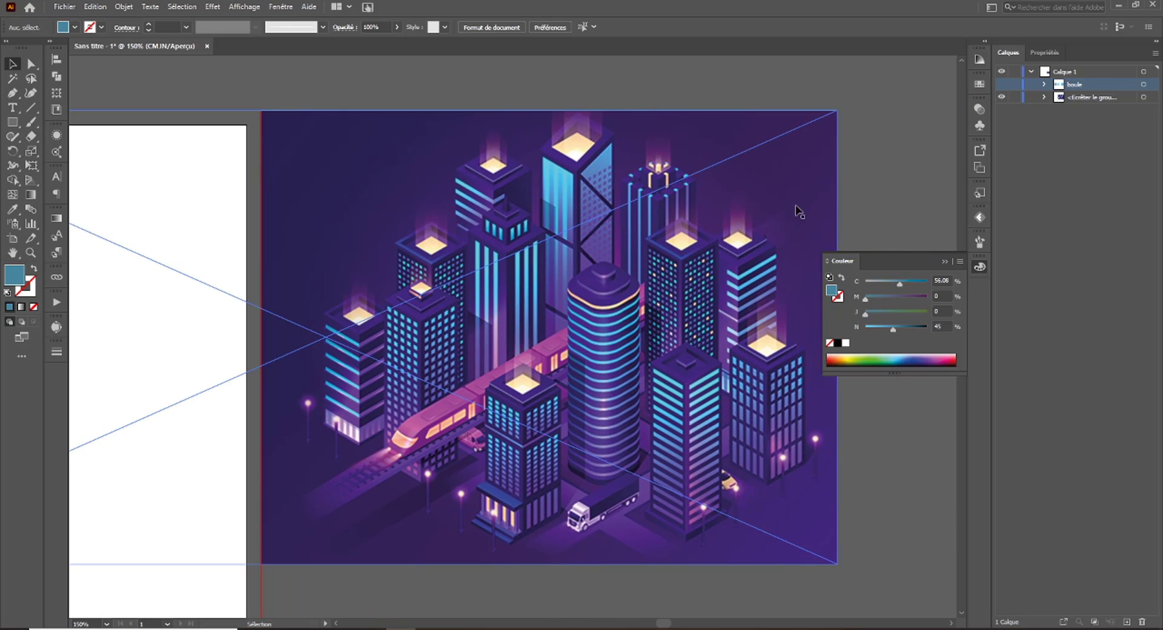
left_click(978, 268)
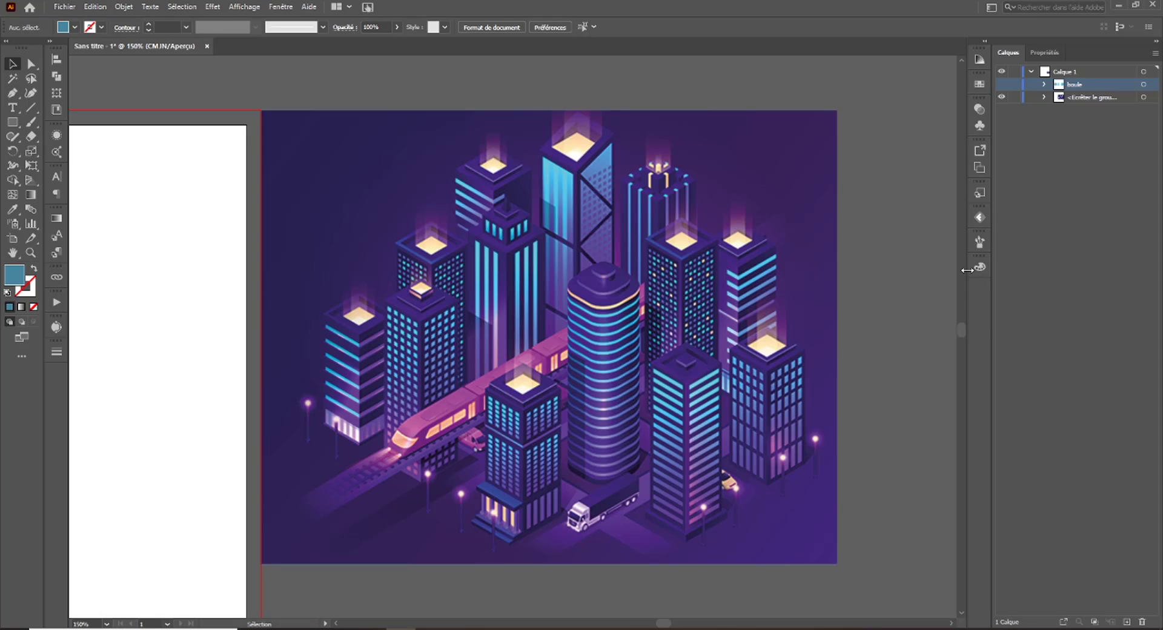
left_click(803, 260)
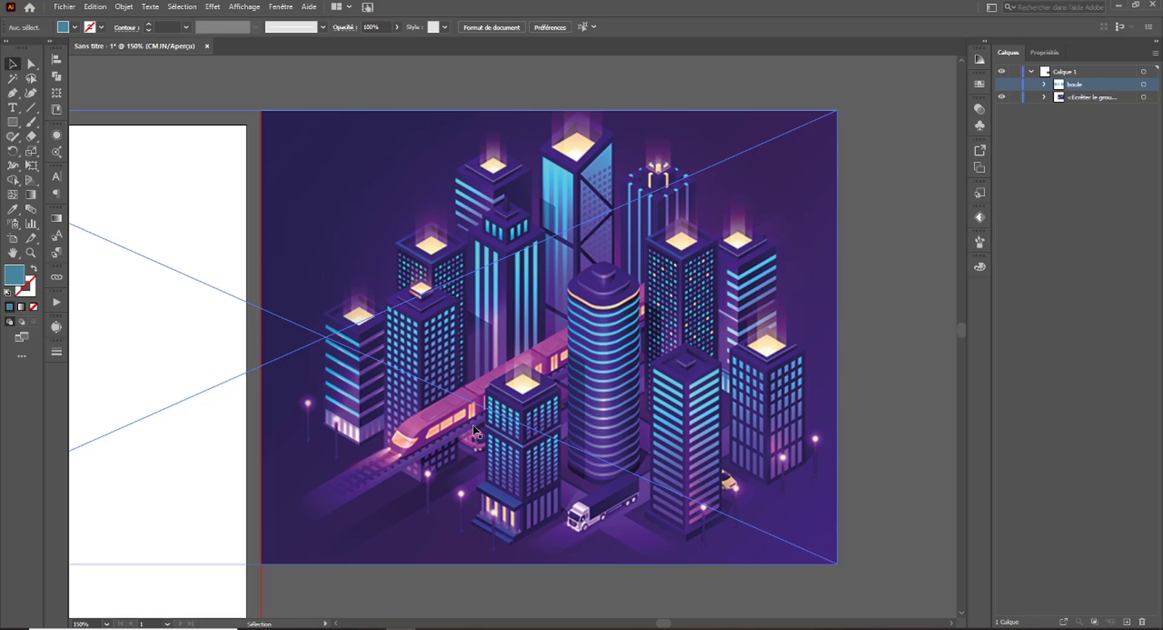
key("ctrl+minus")
key("ctrl+minus")
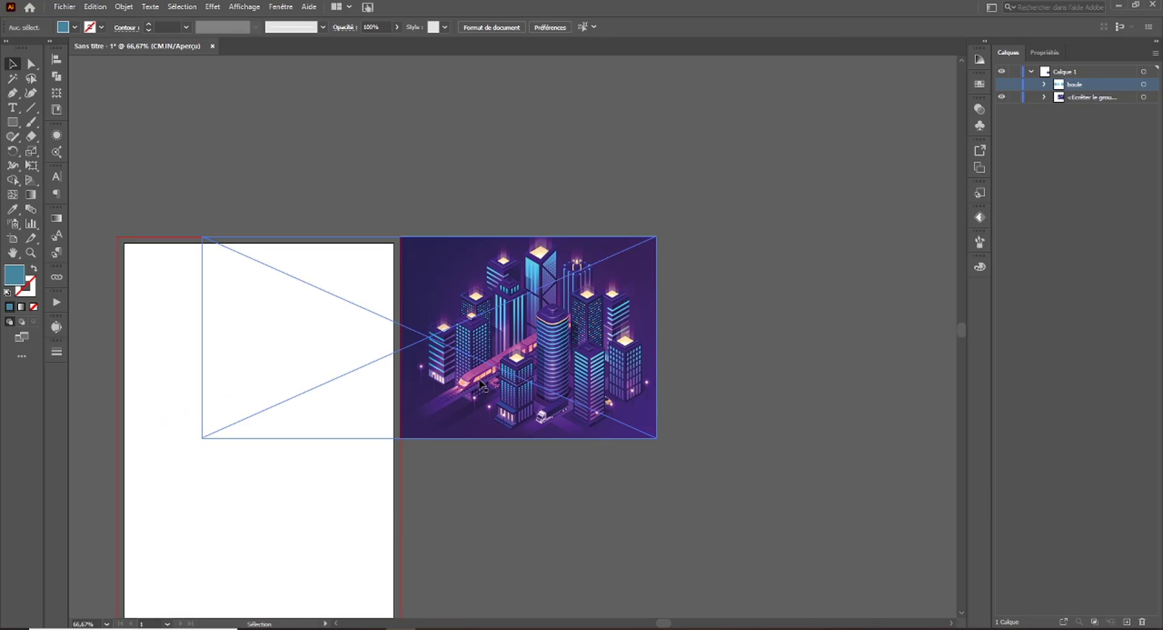
left_click_drag(519, 403, 601, 444)
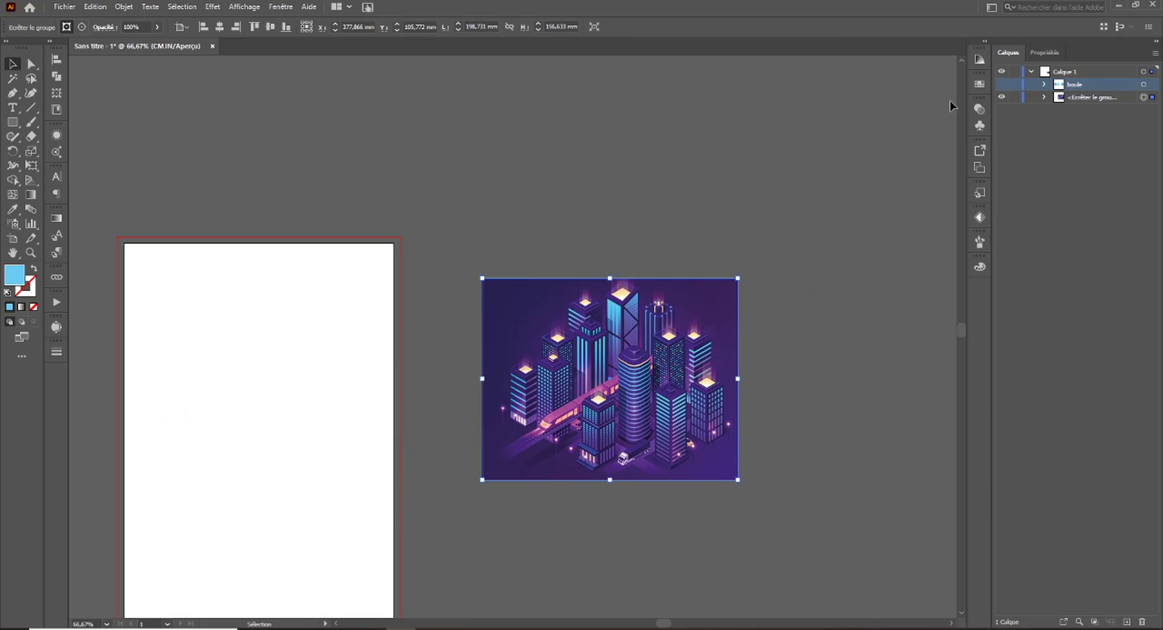
left_click(1015, 98)
Draw a square of about 37 mm per side in the space between the artboard and the city image.
key("ctrl+plus")
key("ctrl+plus")
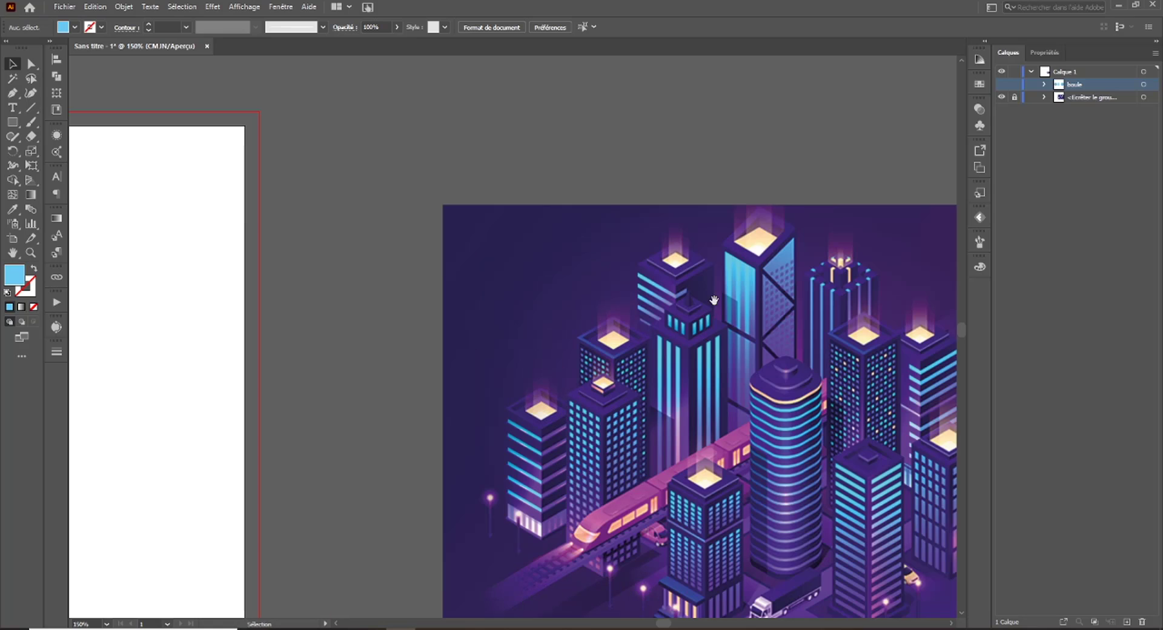
left_click_drag(694, 462, 653, 285)
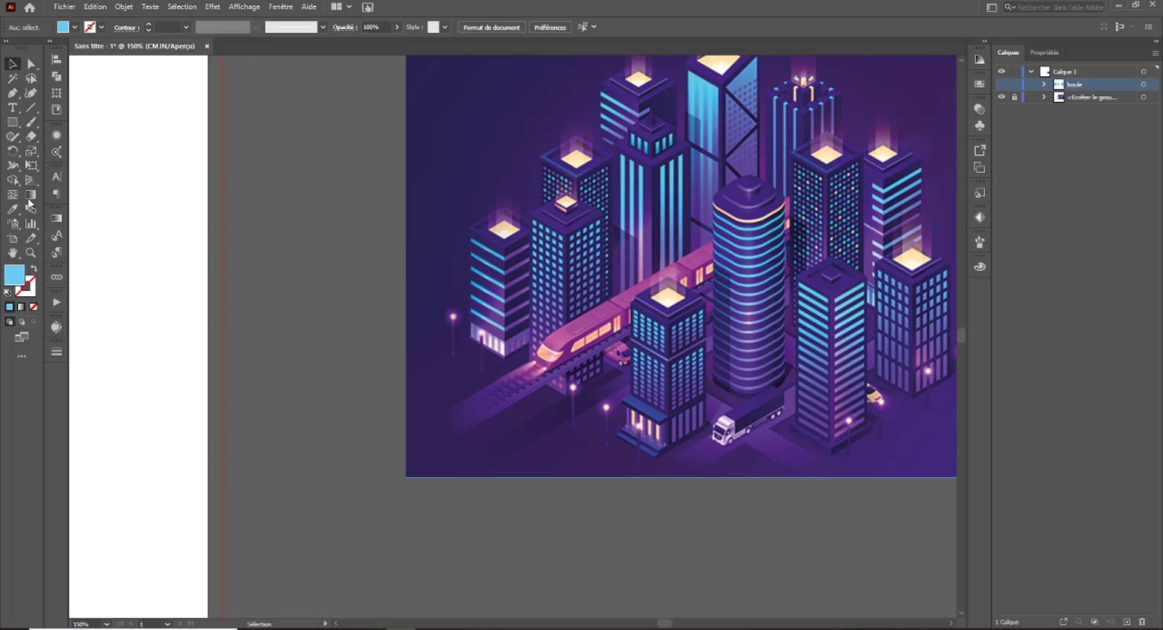
left_click(12, 123)
left_click_drag(210, 436, 319, 496)
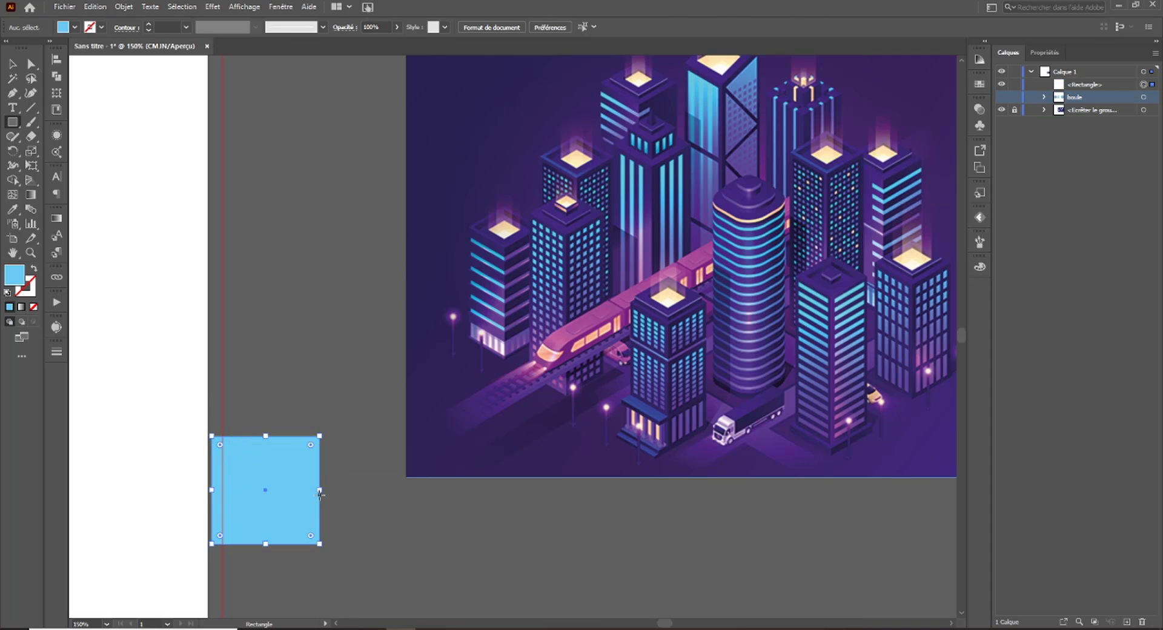
Fill the square with the dark purple sampled from a building roof in the city image.
left_click(12, 209)
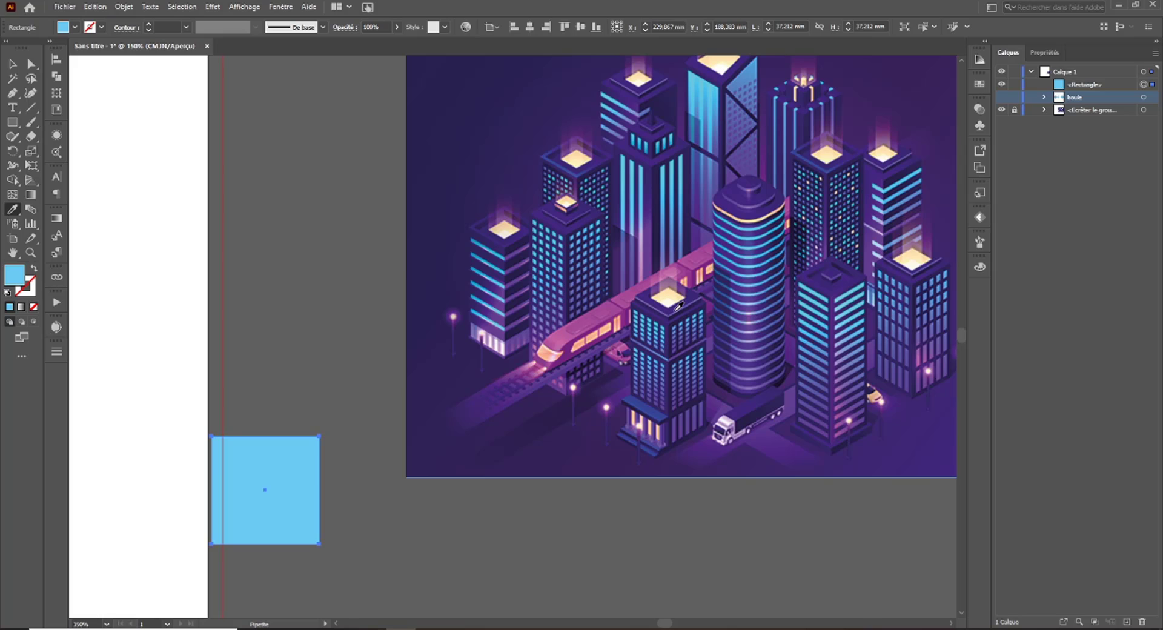
left_click(678, 303)
left_click(13, 64)
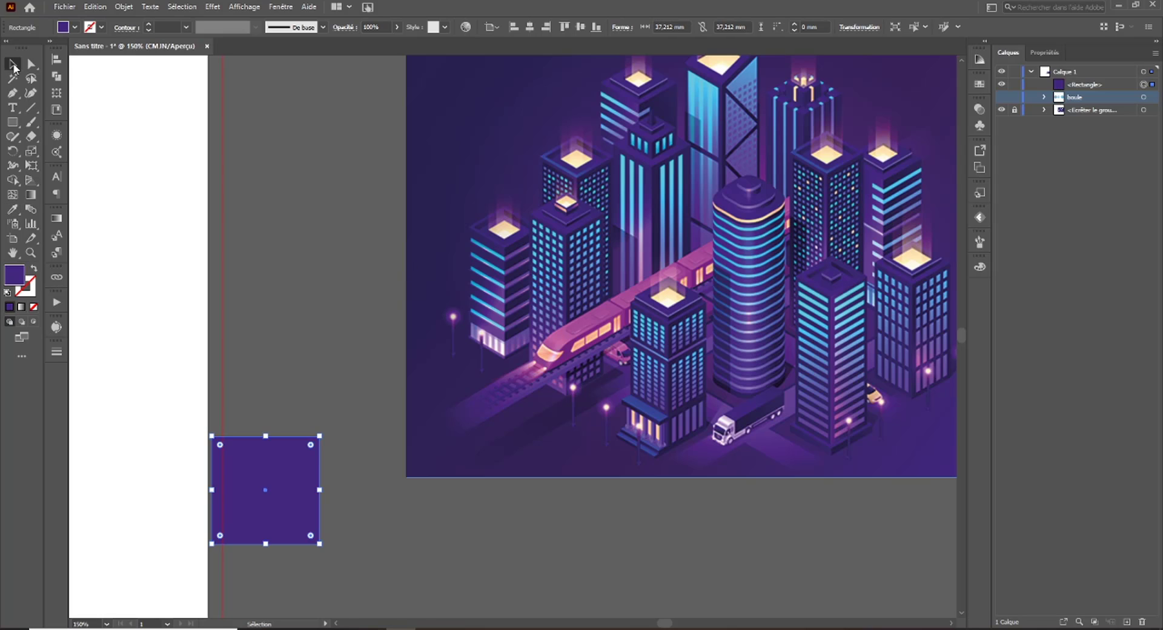
left_click(256, 306)
Apply the 3D Extrusion et biseautage effect to the purple square with the Isométrique haut position and a depth of 388 pt.
left_click(303, 485)
left_click(213, 7)
mouse_move(242, 76)
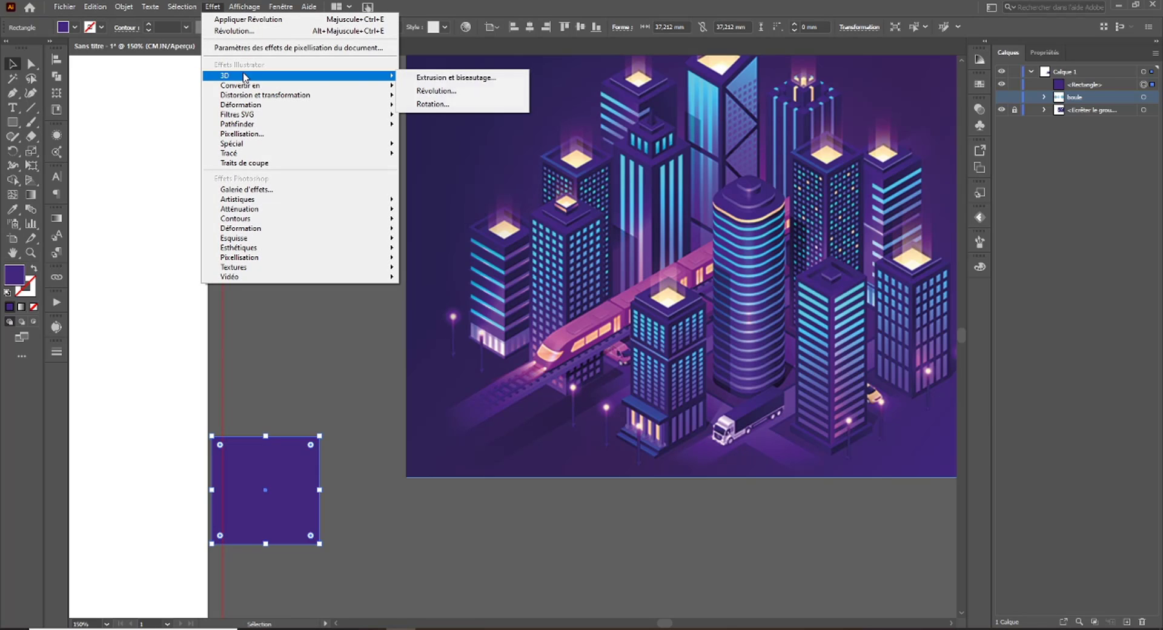
left_click(424, 79)
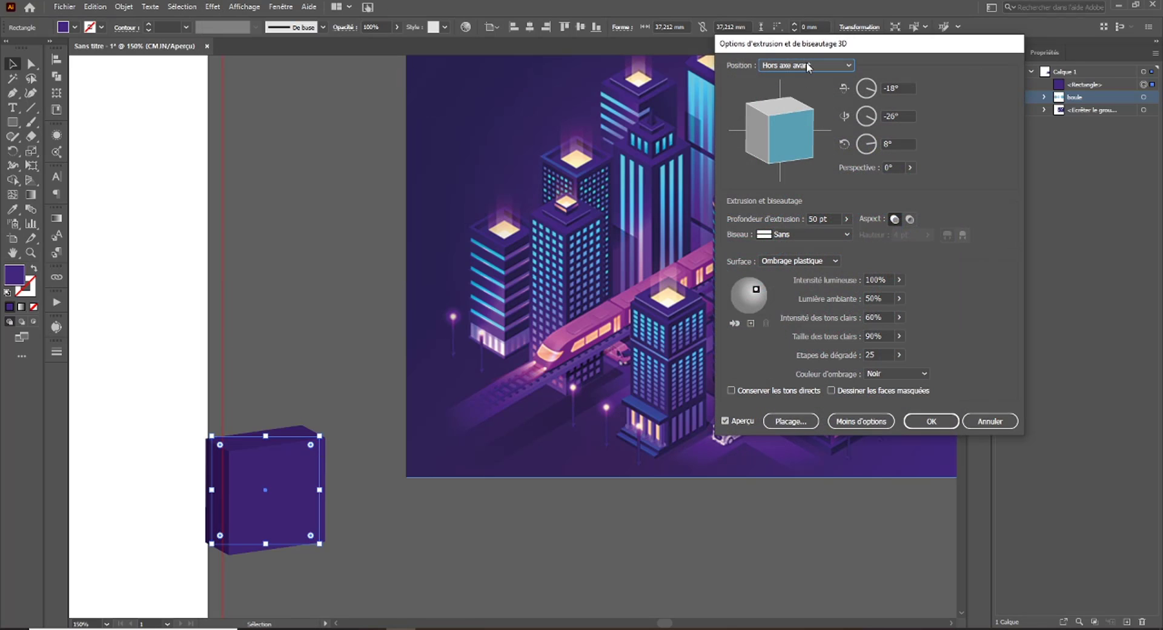
left_click(809, 66)
left_click(821, 302)
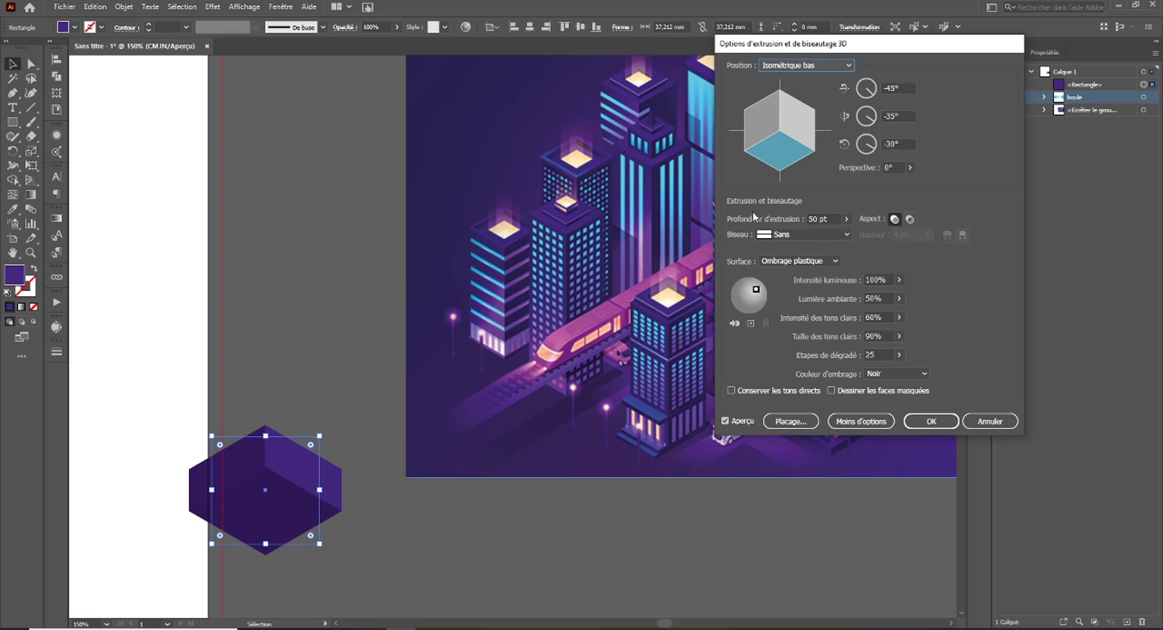
left_click_drag(848, 220, 809, 239)
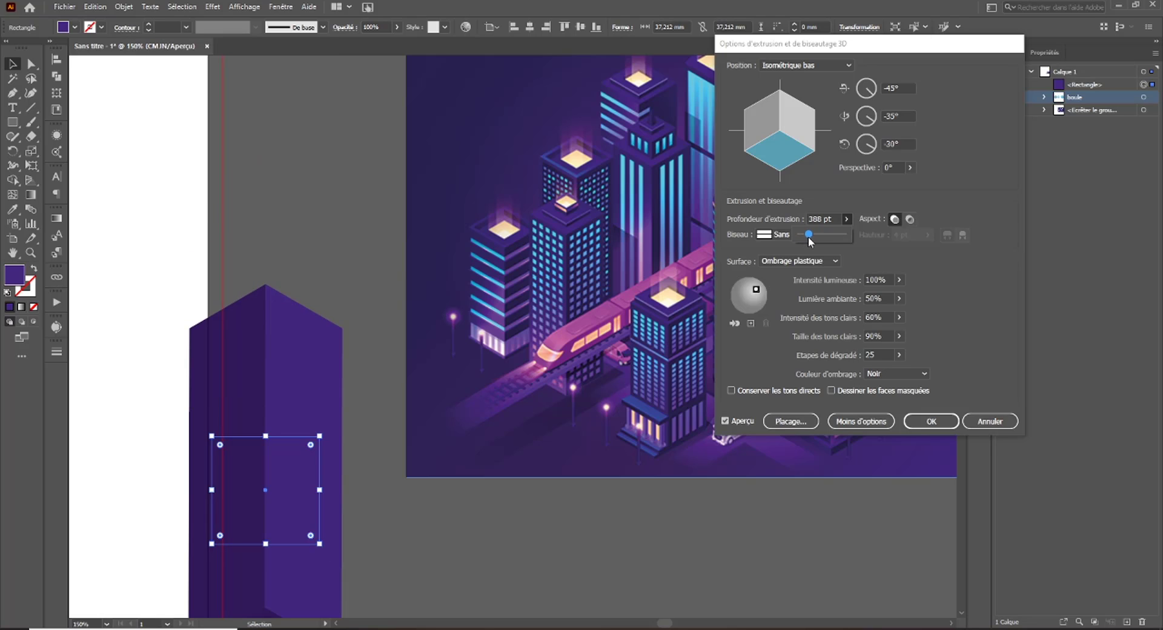
left_click(429, 447)
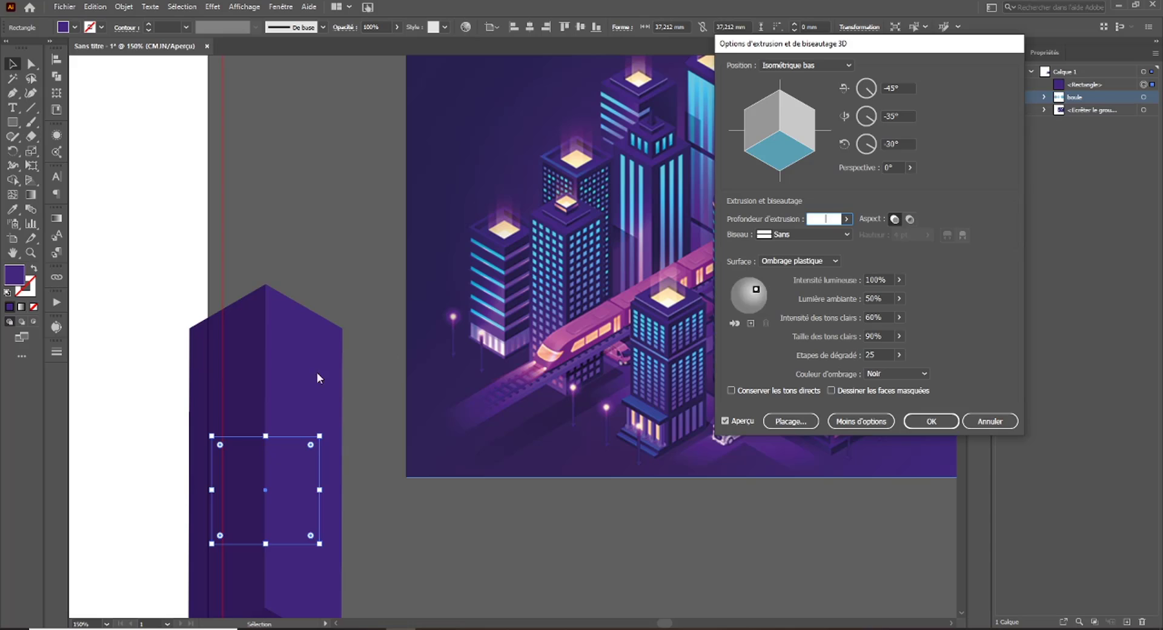
left_click(824, 66)
left_click(806, 287)
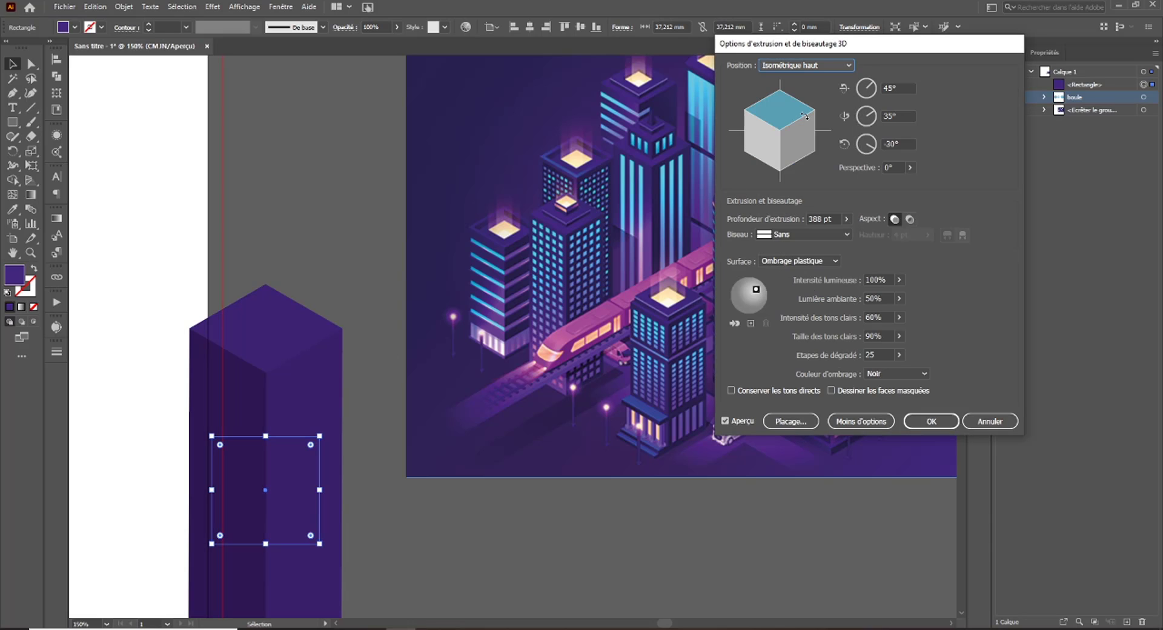
left_click(931, 421)
Move the extruded tower up between the artboard and the city image, and duplicate it straight above itself.
left_click_drag(279, 467, 318, 299)
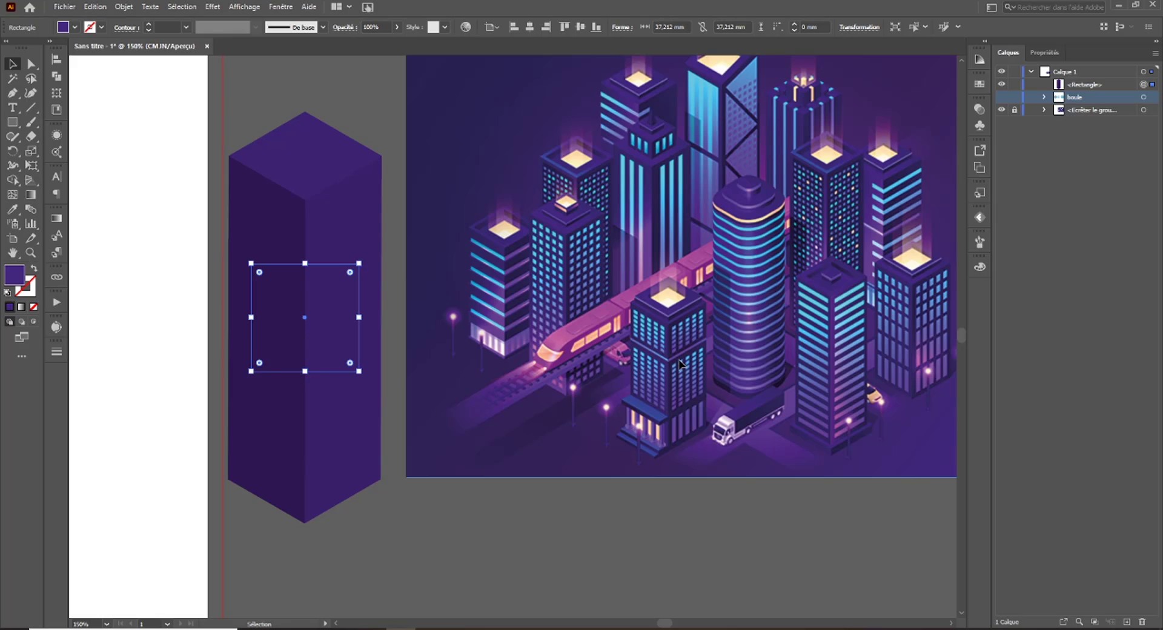
key("ctrl+minus")
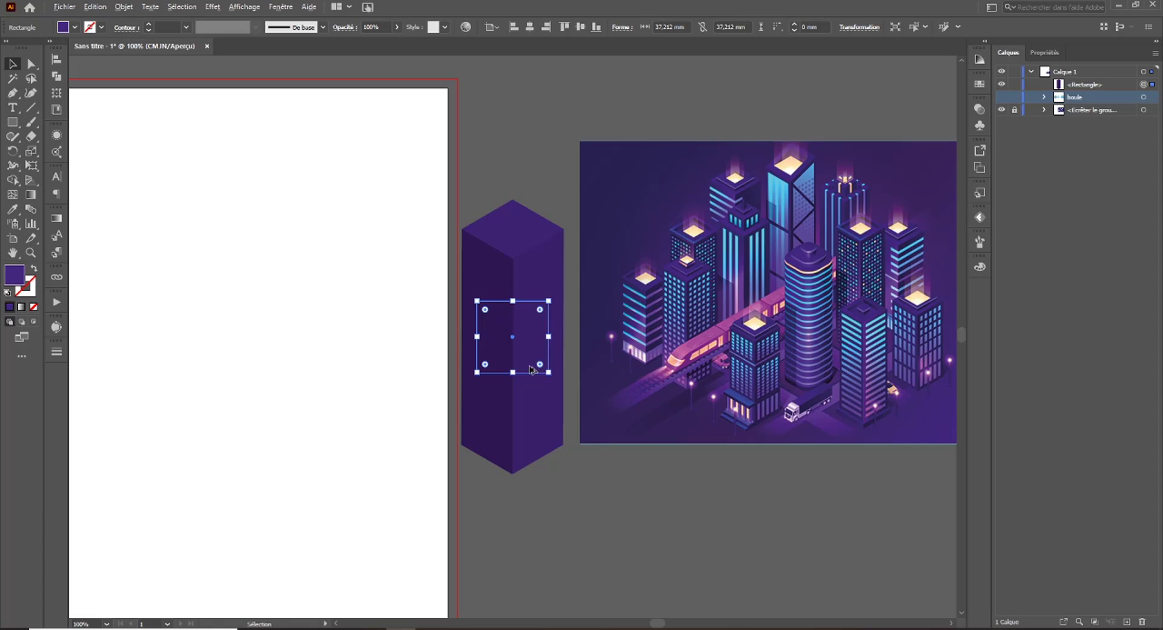
left_click_drag(527, 349, 528, 227)
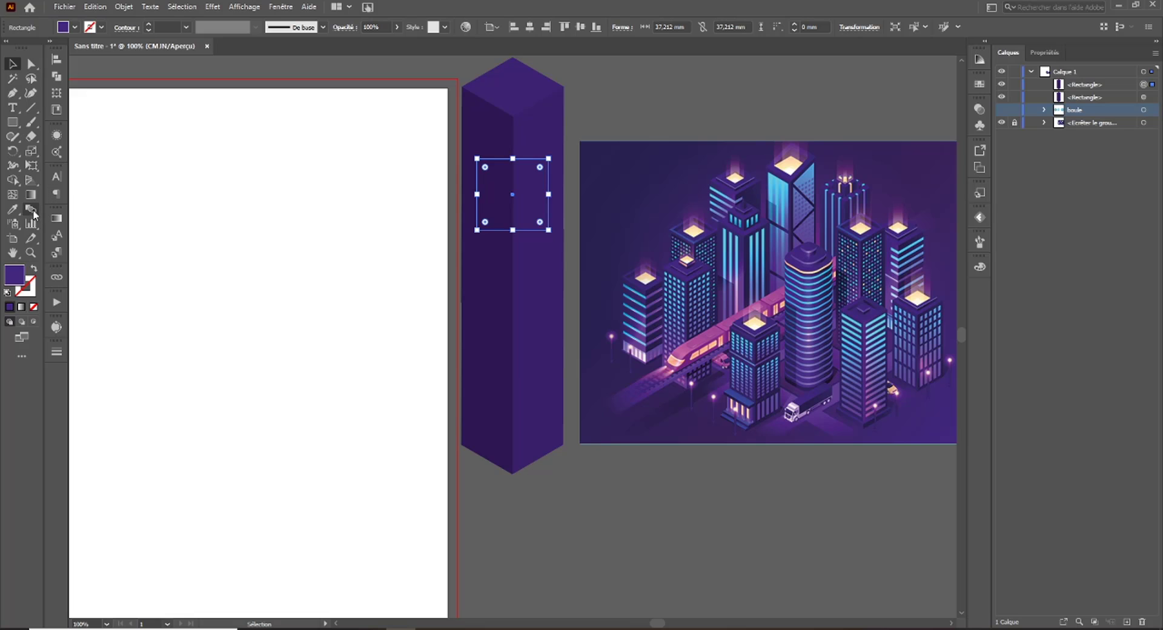
Edit the upper copy's 3D extrusion effect and set its depth to 55 pt.
left_click(57, 134)
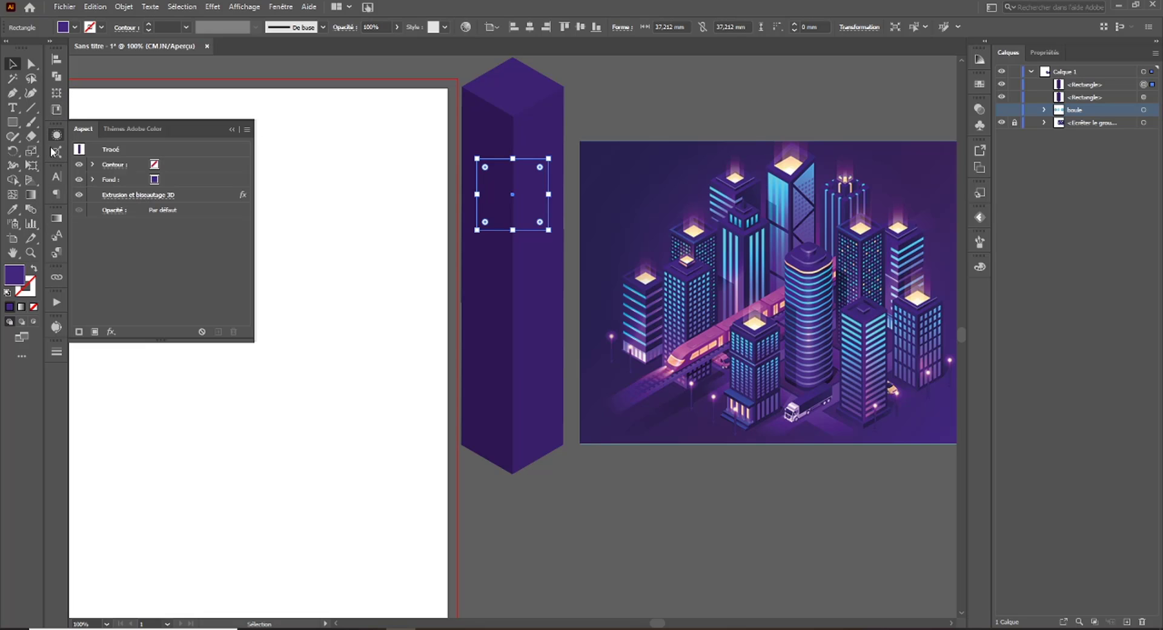
left_click(128, 197)
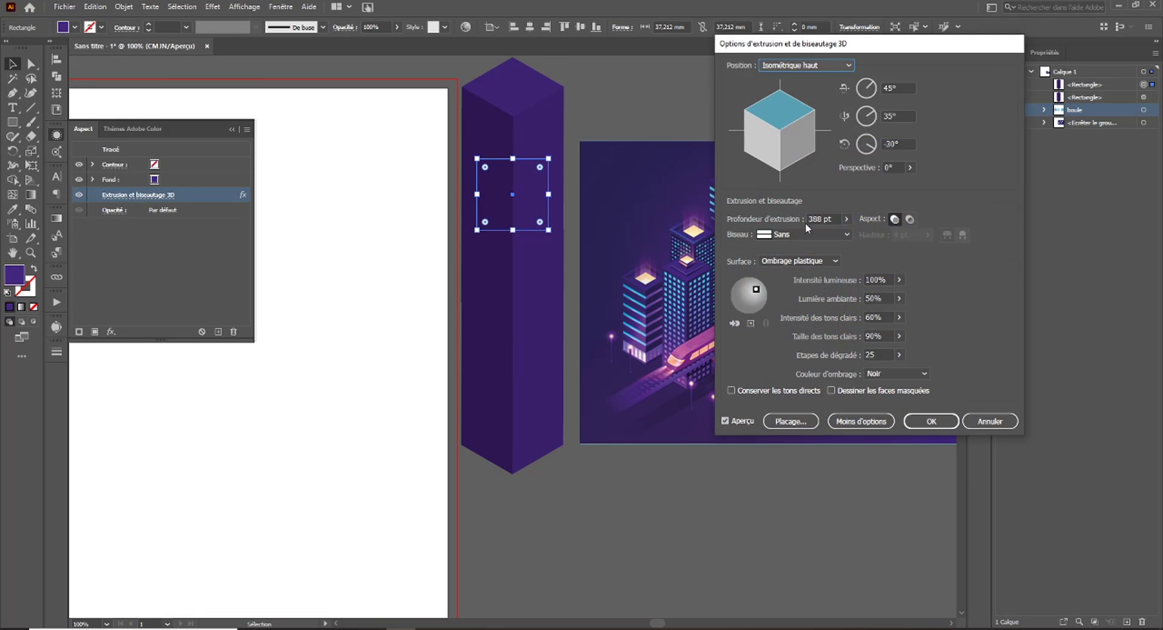
left_click(847, 219)
left_click_drag(809, 235, 804, 236)
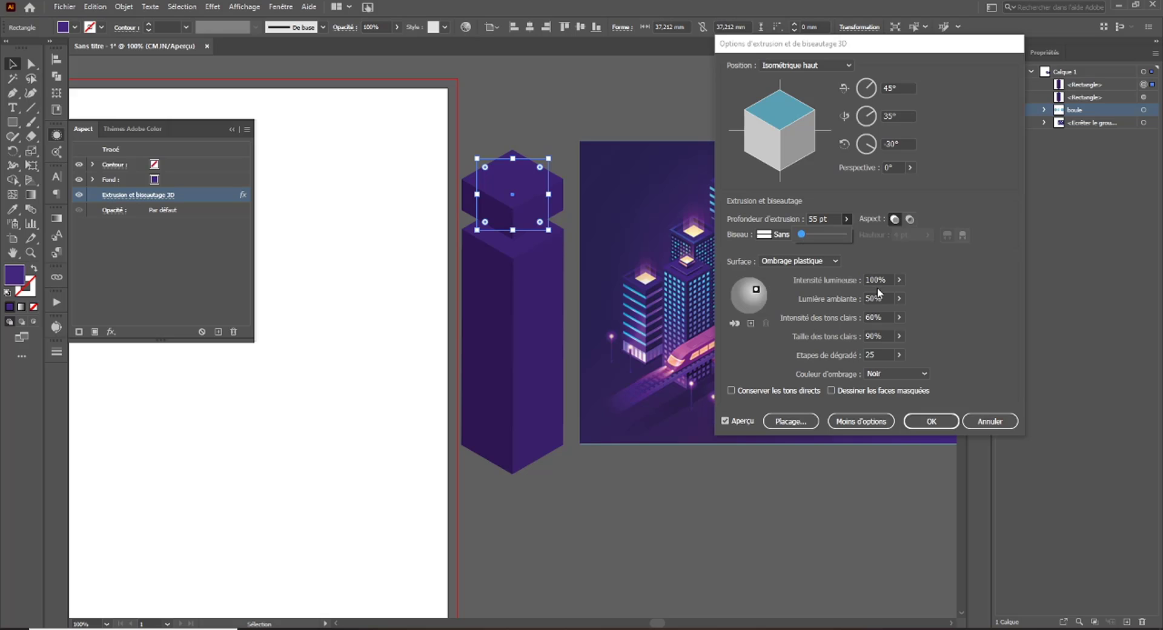
left_click(932, 422)
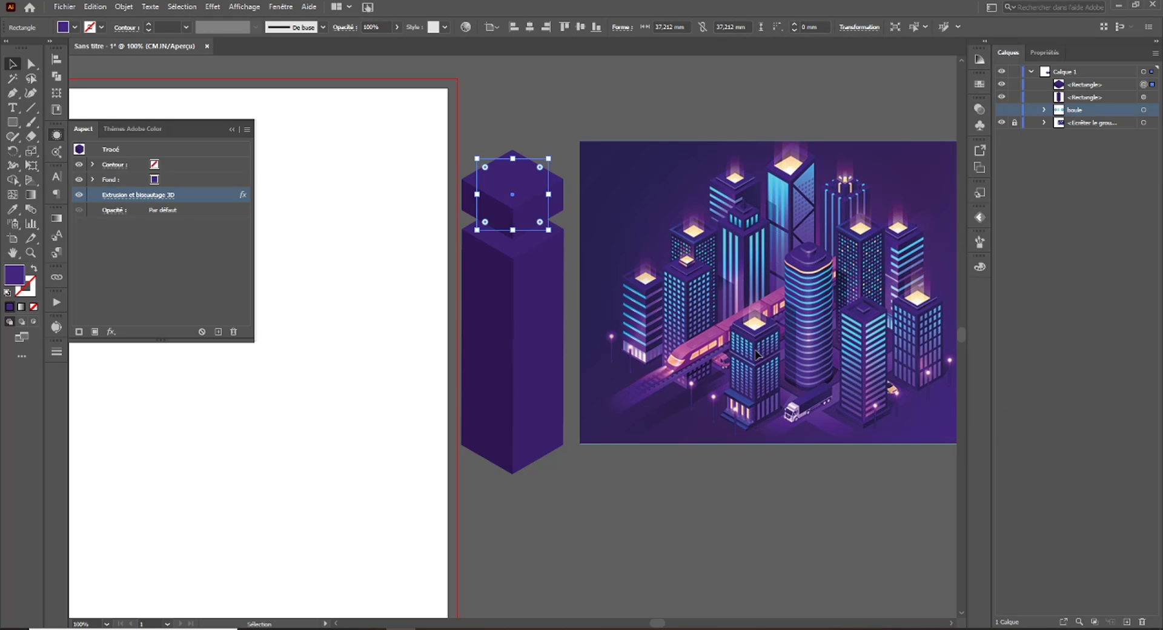
Enlarge the upper block's square from its centre to about 40.1 mm per side and lower the block onto the tower.
key("ctrl+plus")
key("ctrl+plus")
left_click_drag(735, 361, 531, 96)
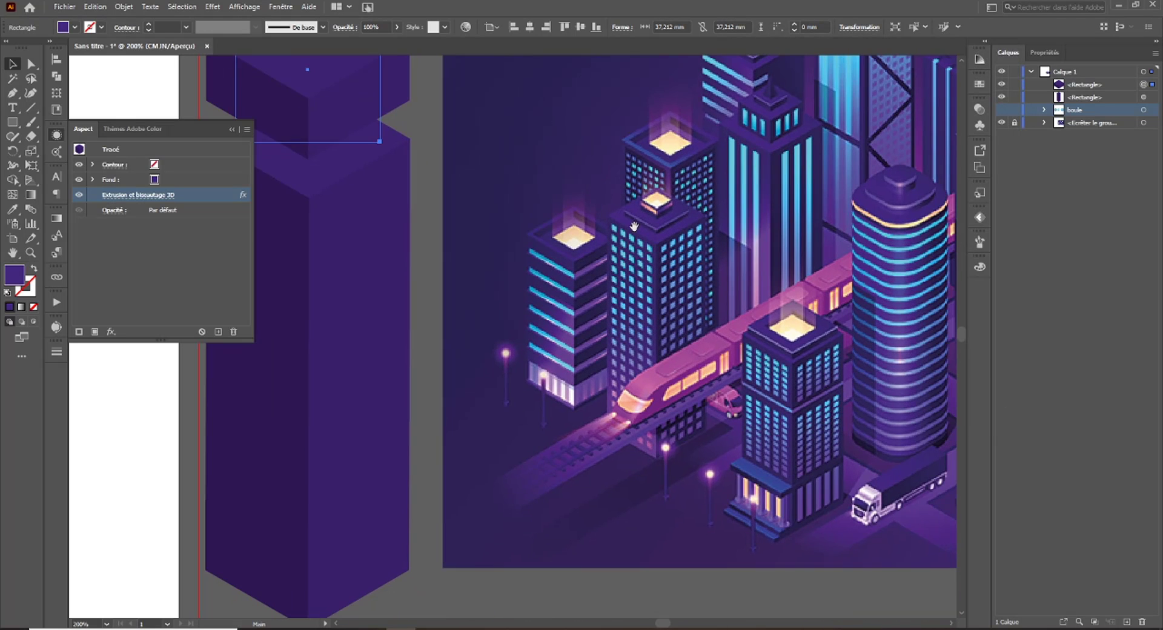
left_click_drag(566, 260, 706, 334)
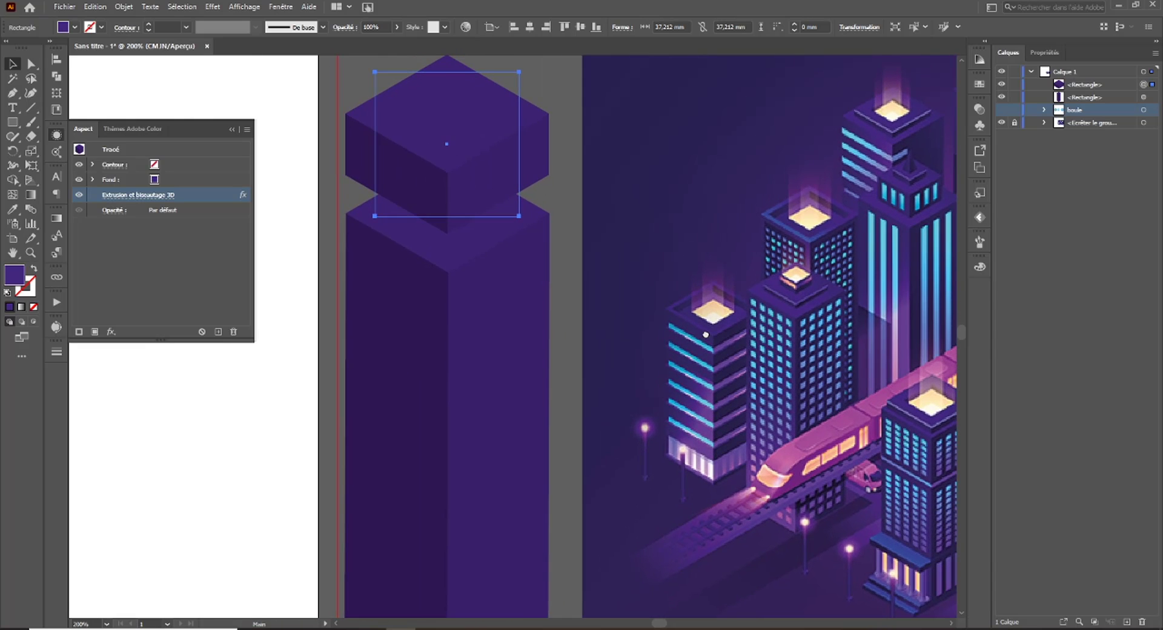
left_click_drag(889, 465, 807, 457)
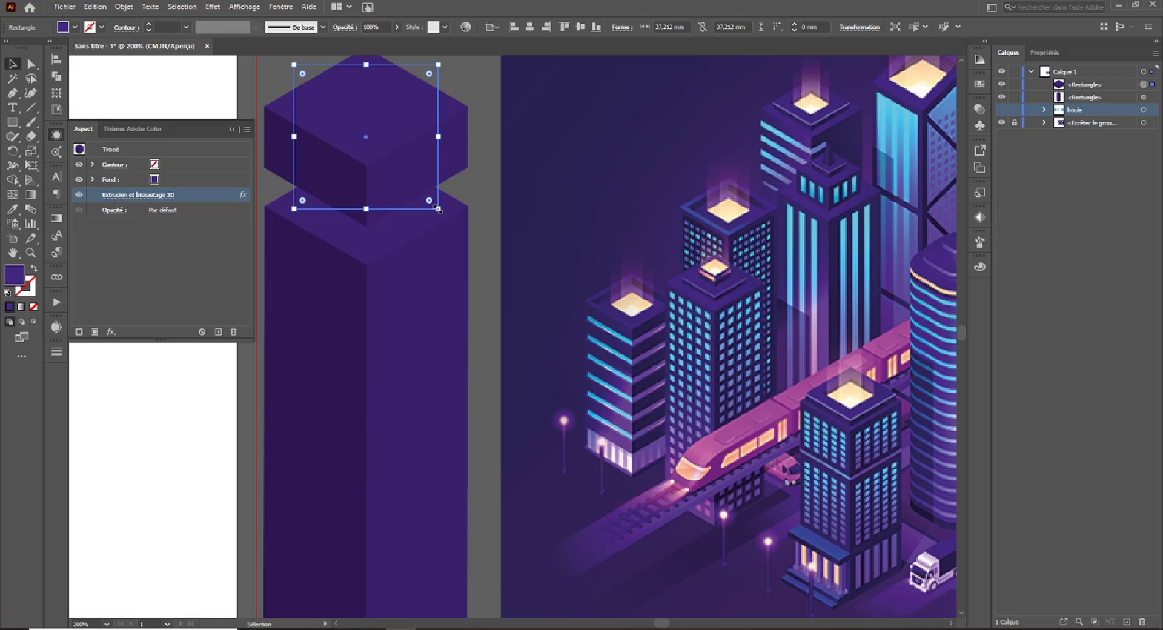
left_click_drag(438, 209, 509, 218)
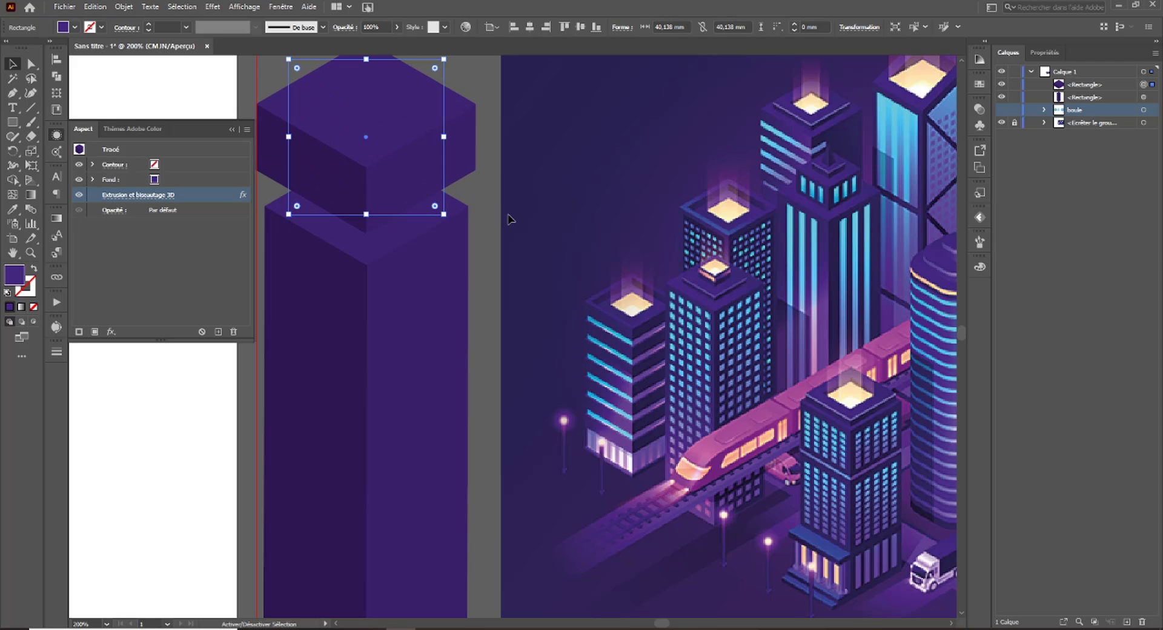
left_click_drag(402, 176, 400, 208)
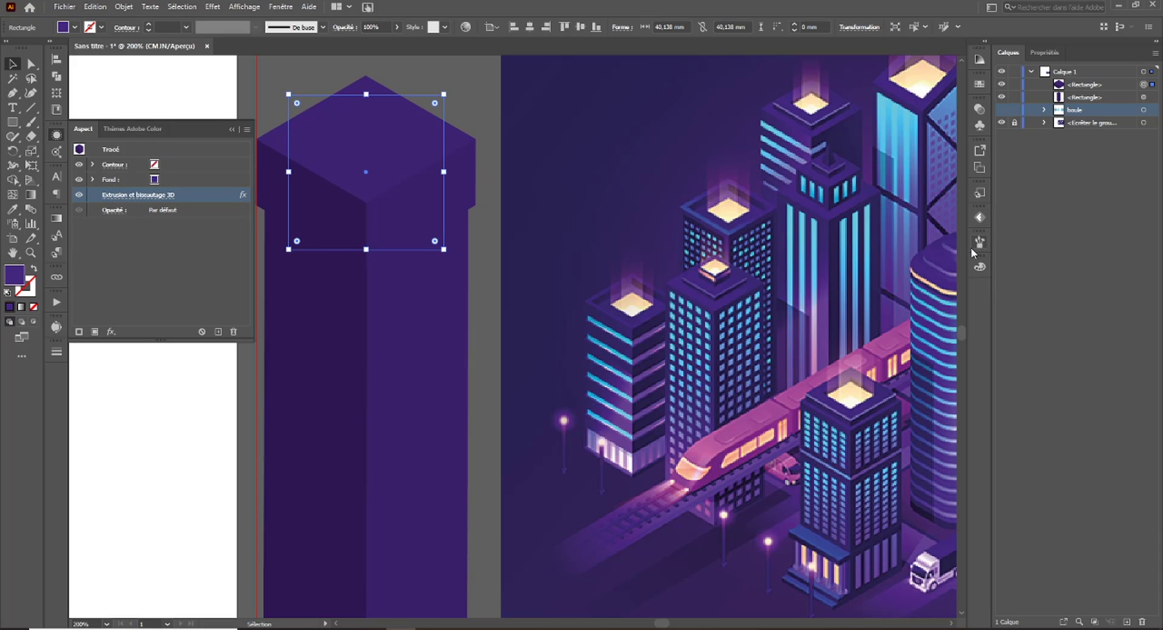
Recolour the top block blue by setting its magenta to 82%, and shift it slightly down.
left_click(977, 267)
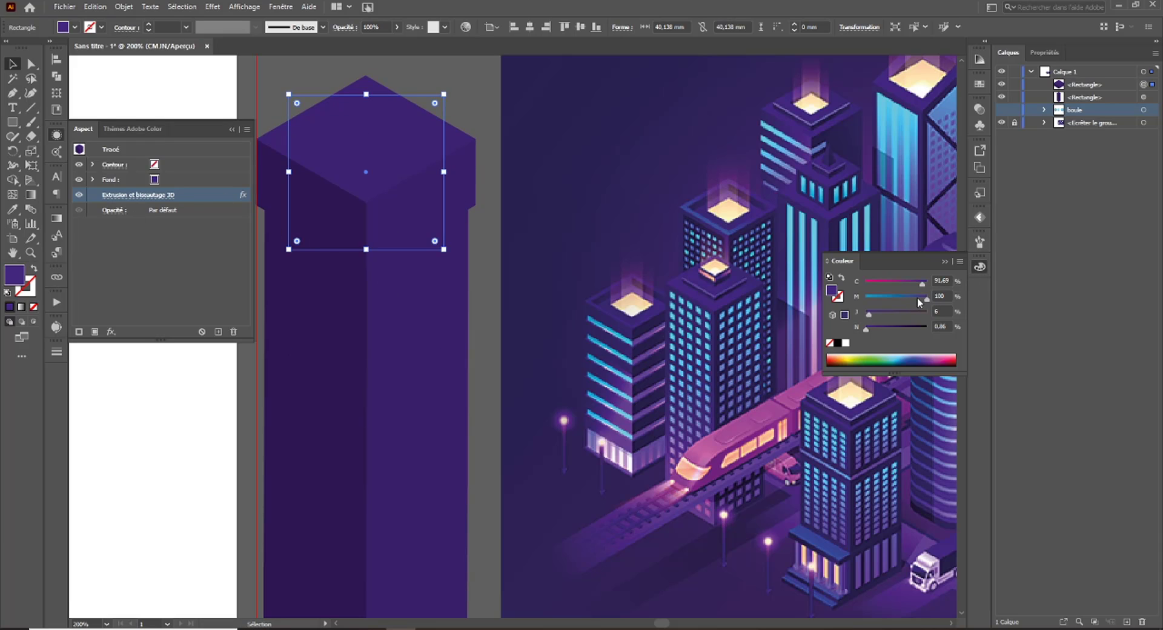
left_click_drag(921, 296, 923, 297)
left_click_drag(922, 297, 917, 300)
mouse_move(402, 223)
left_mouse_down()
mouse_move(398, 213)
mouse_move(398, 227)
left_mouse_up()
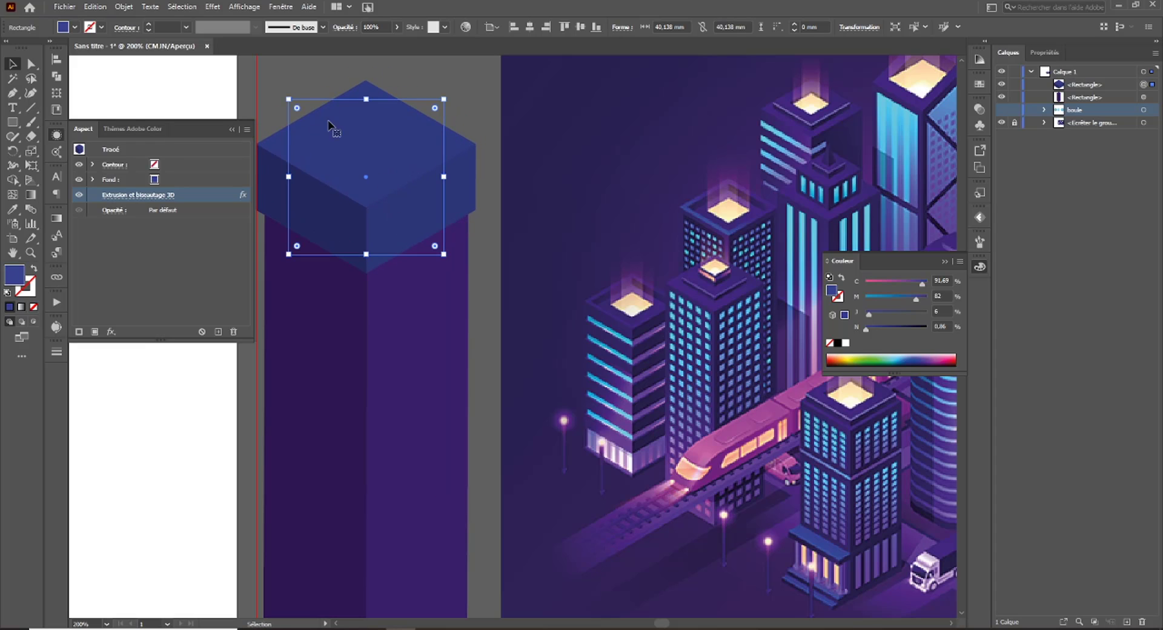
Flatten the blue block into a thin slab by setting its extrusion depth to 5 pt.
left_click(134, 195)
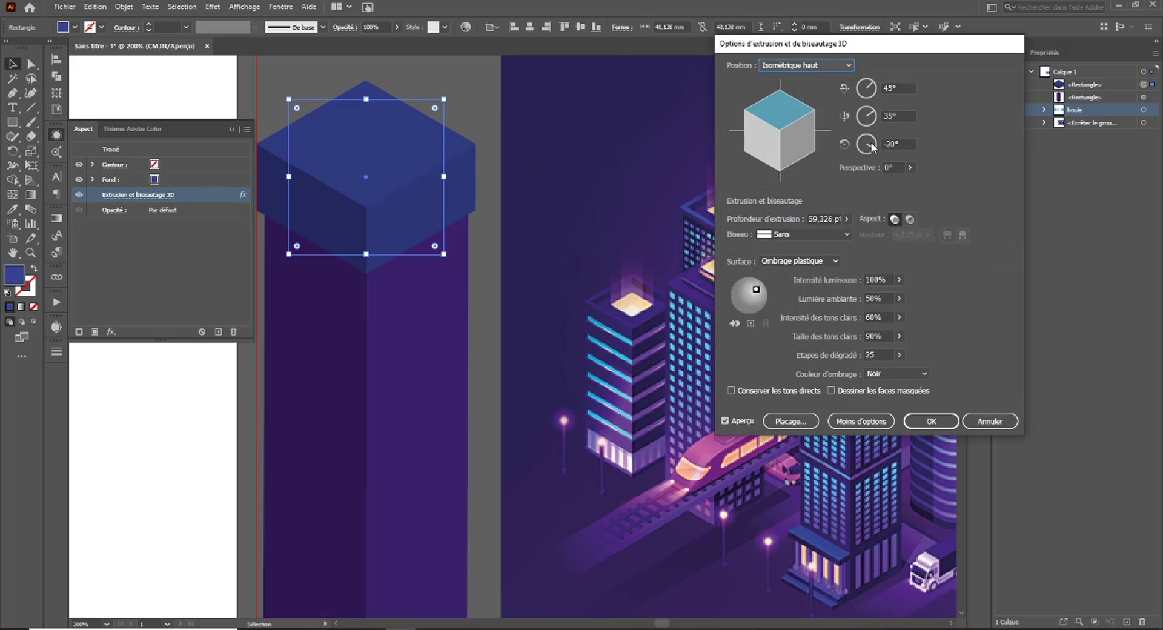
left_click(846, 220)
left_click_drag(803, 238, 800, 240)
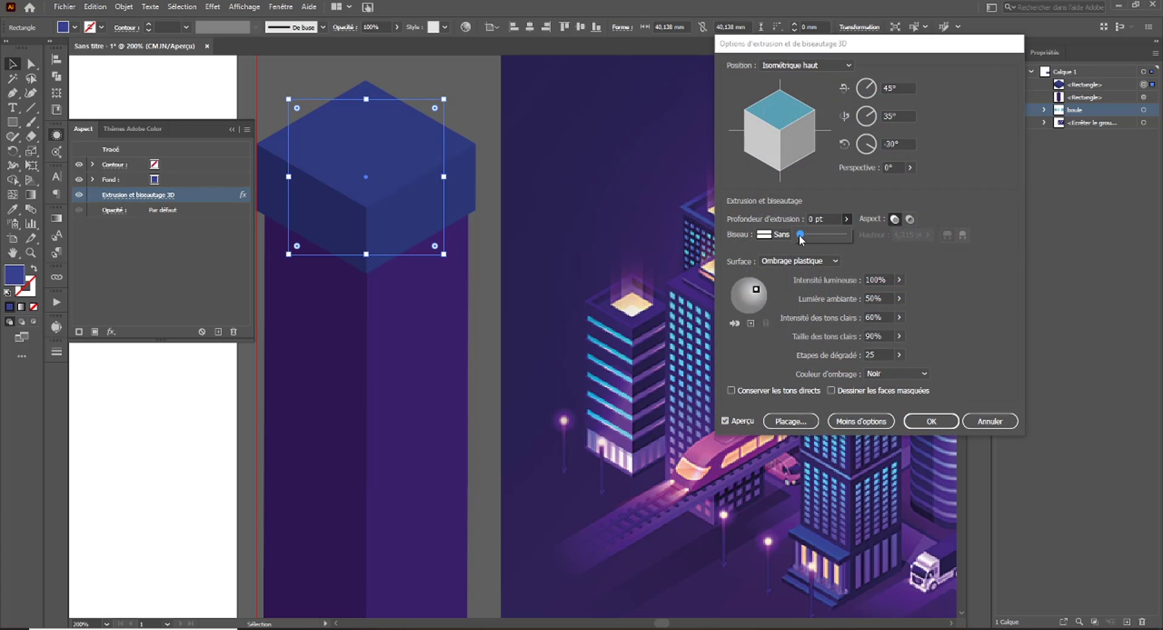
left_click(833, 227)
key("Up")
key("Up")
key("Up")
key("Up")
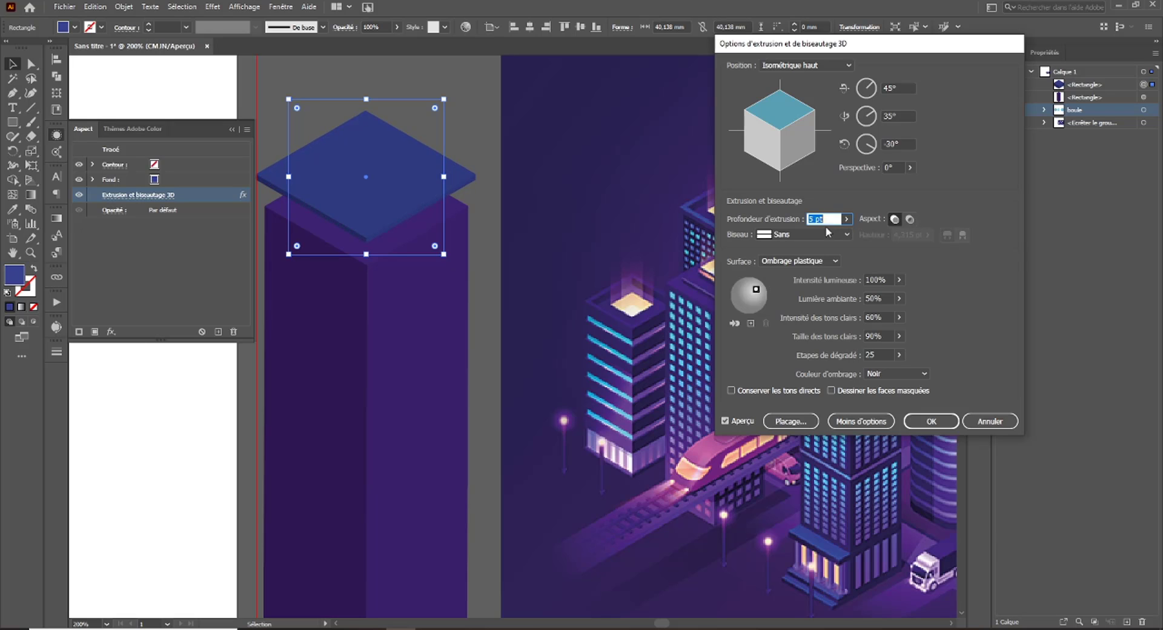
left_click(931, 421)
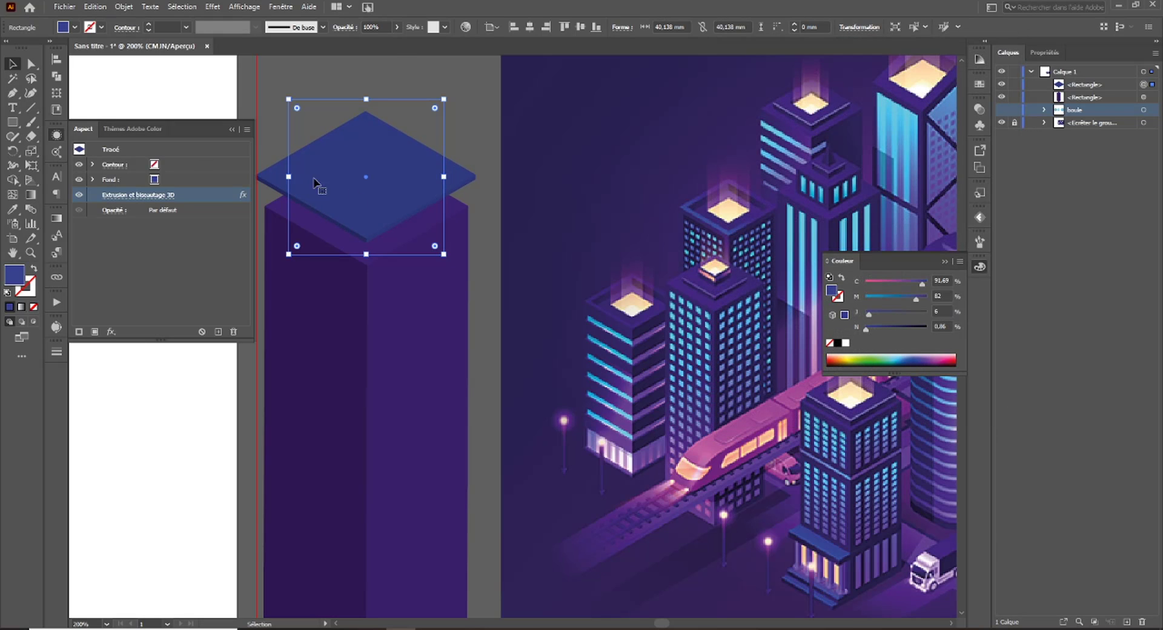
Nudge the blue slab down until it rests flush on the tower's top.
key("Down")
key("Down")
key("Down")
key("Down")
key("Down")
key("Down")
key("Down")
key("Down")
key("Down")
key("Down")
key("Down")
key("Down")
key("Down")
key("Down")
key("Down")
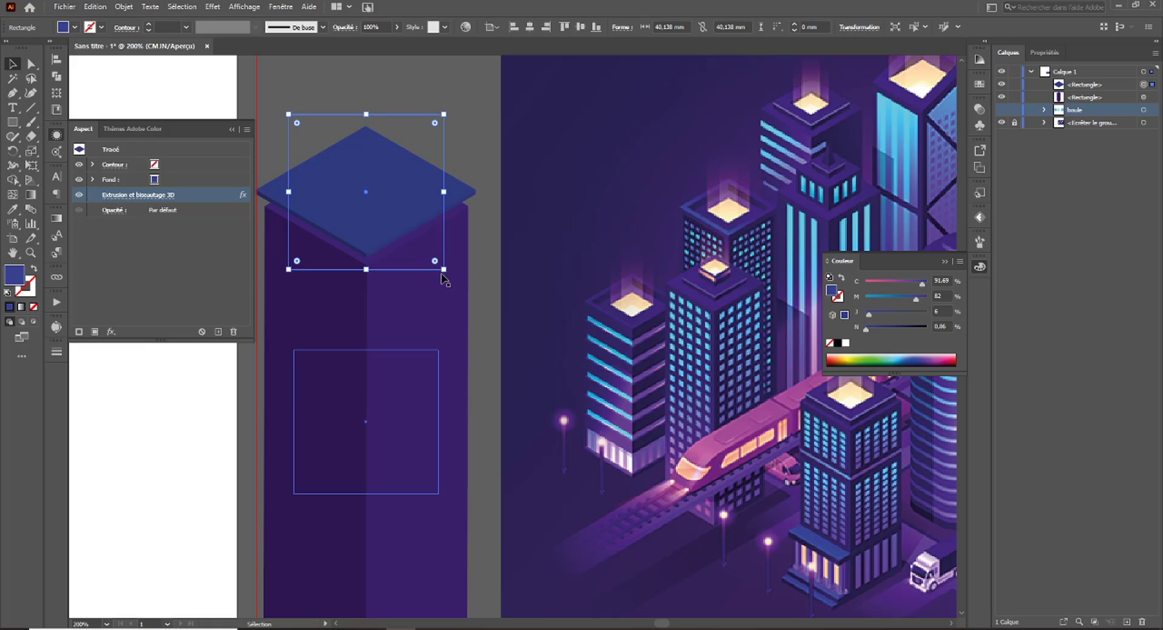
key("Down")
key("Down")
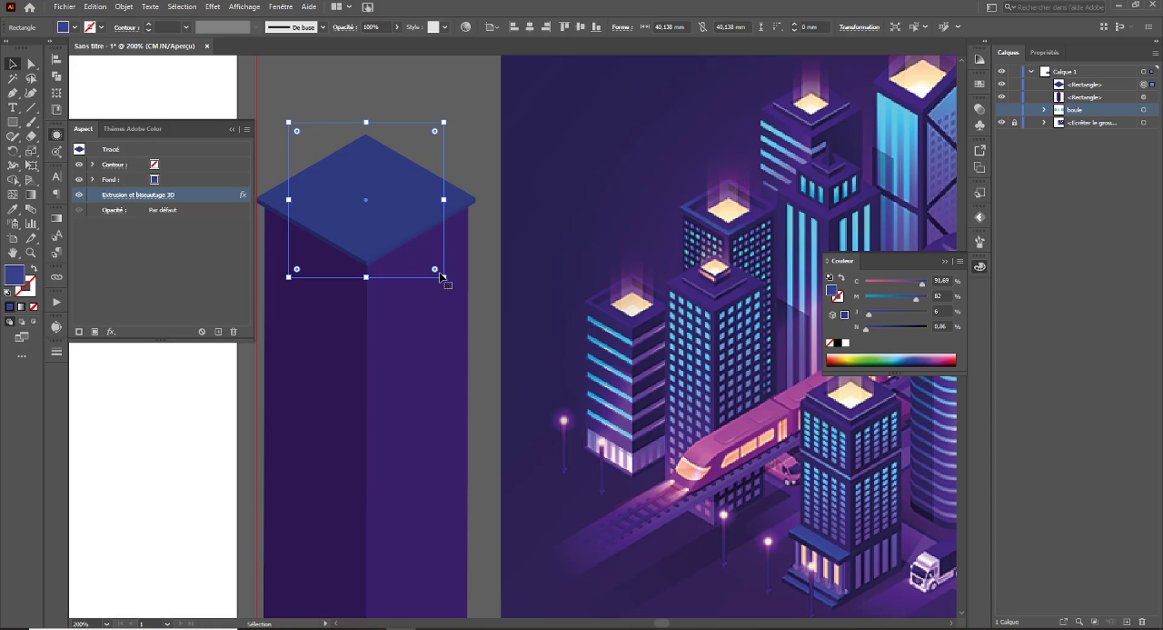
key("Down")
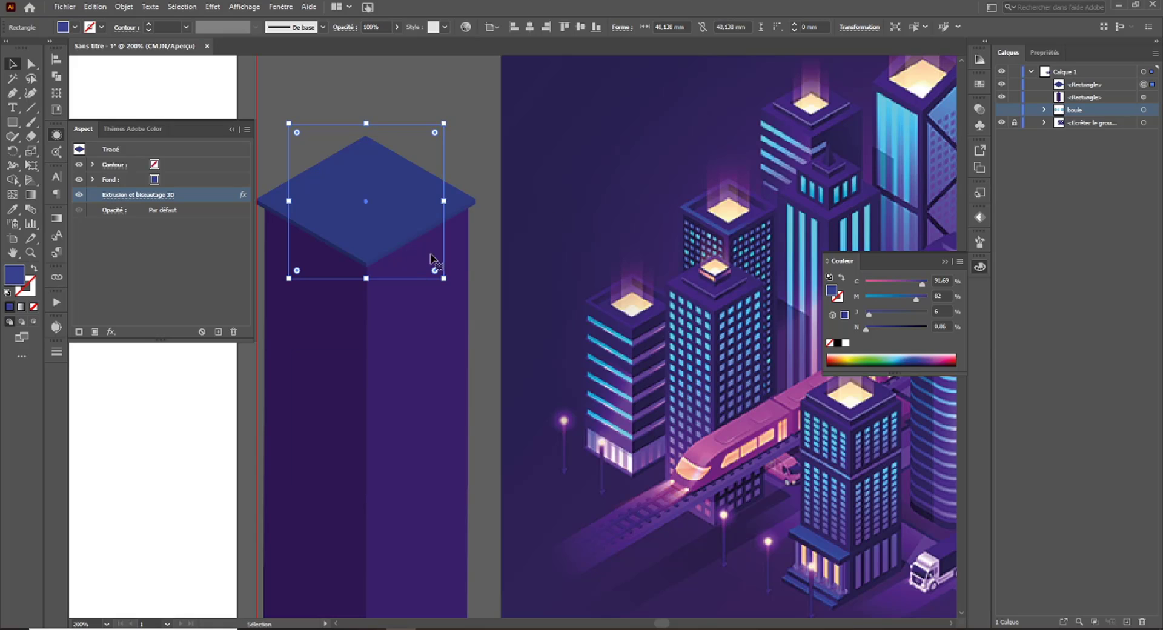
Duplicate the blue slab just above itself and fill the copy with the purple sampled from the tower.
left_click_drag(394, 221, 395, 217, "alt")
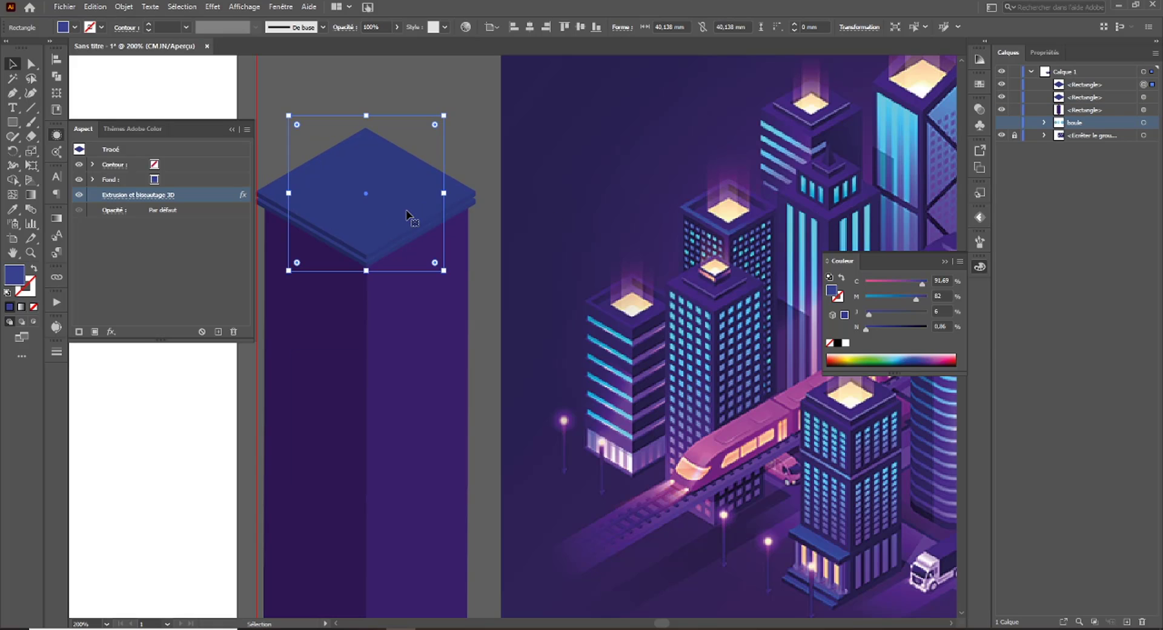
key("Down")
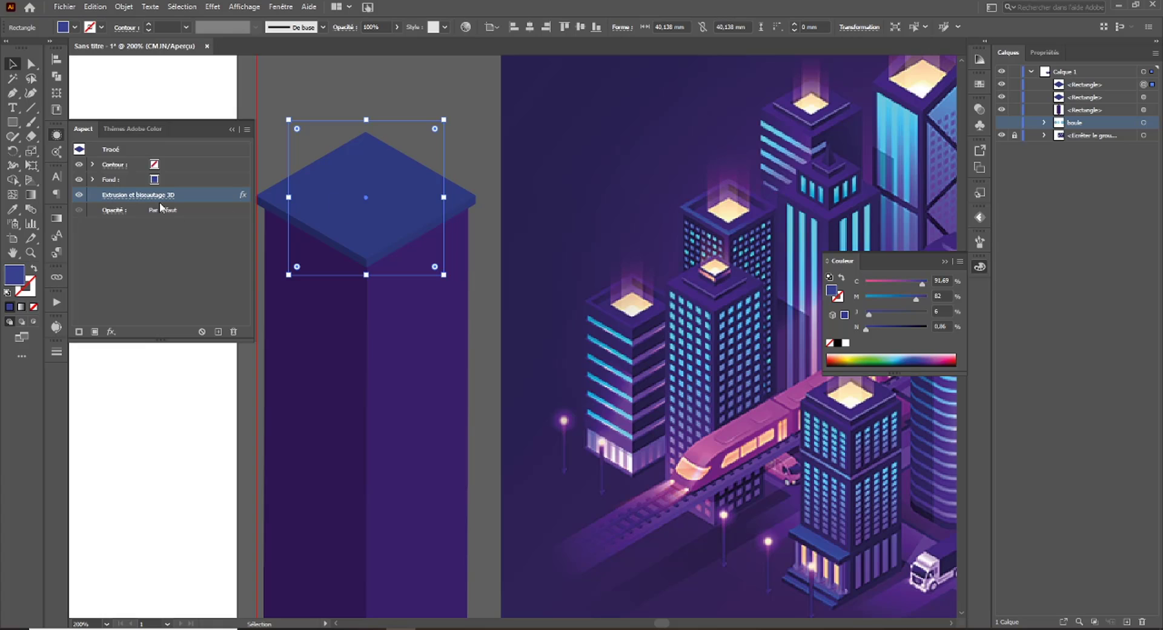
key("i")
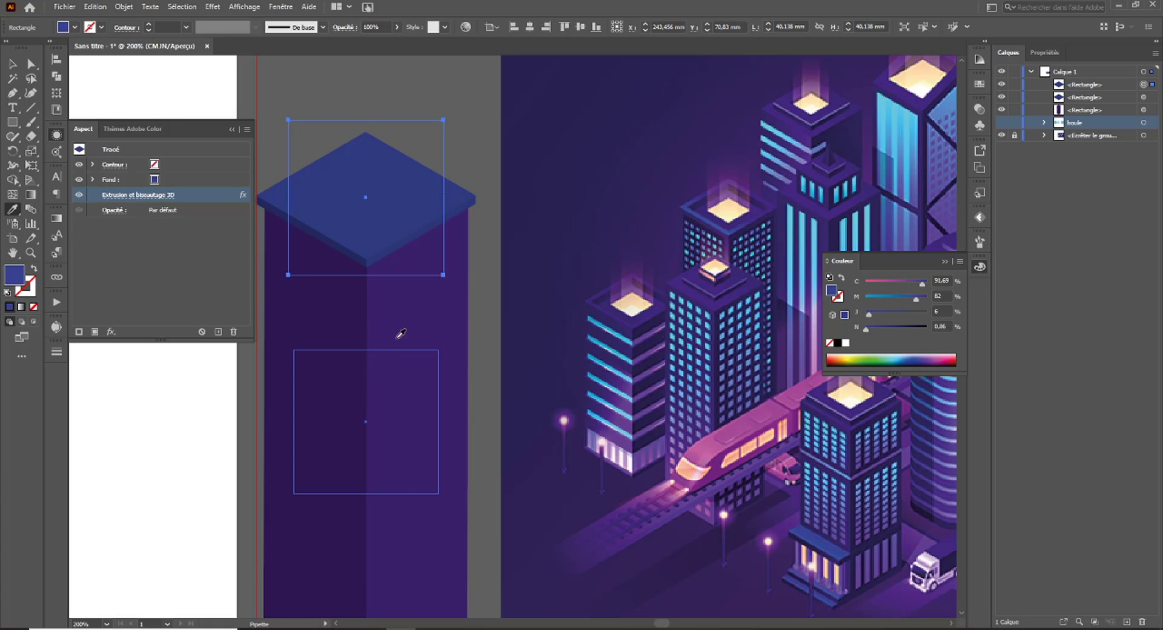
left_click(398, 337)
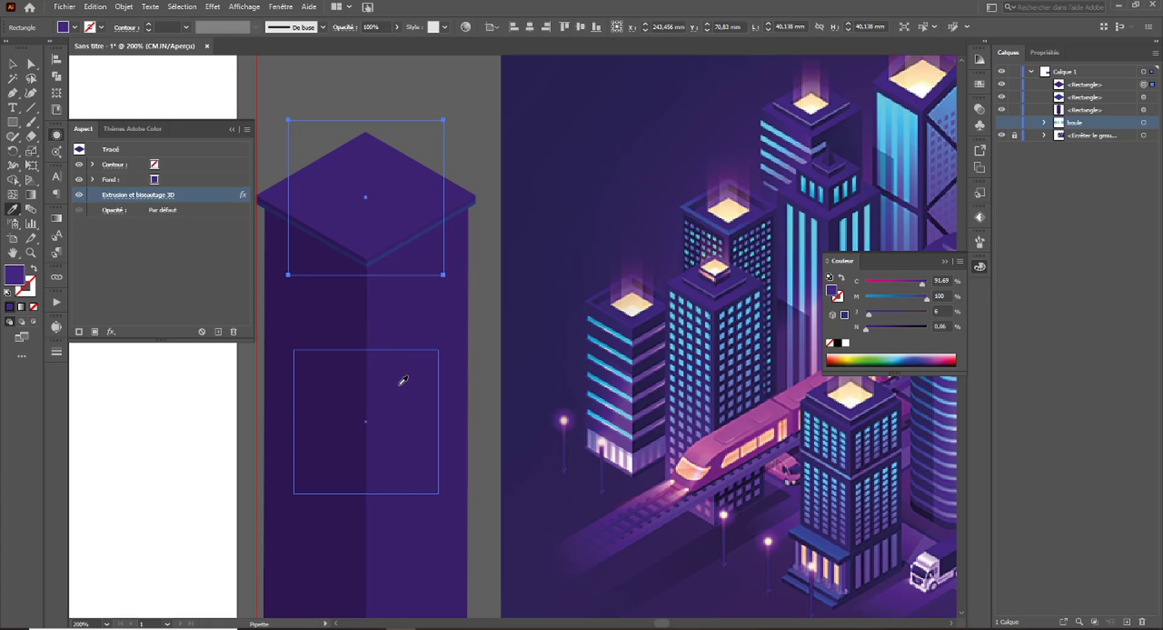
Increase the purple copy's extrusion depth to turn the thin slab into a taller block.
left_click(123, 199)
left_click(846, 220)
left_click_drag(810, 237, 807, 236)
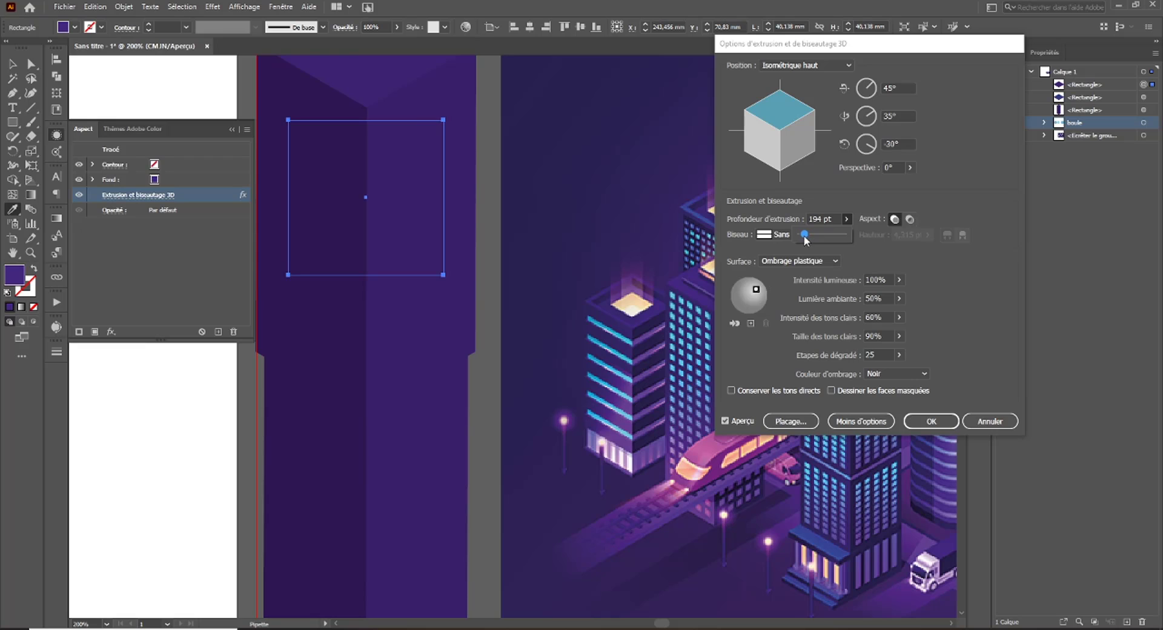
left_click_drag(806, 240, 804, 240)
left_click(947, 419)
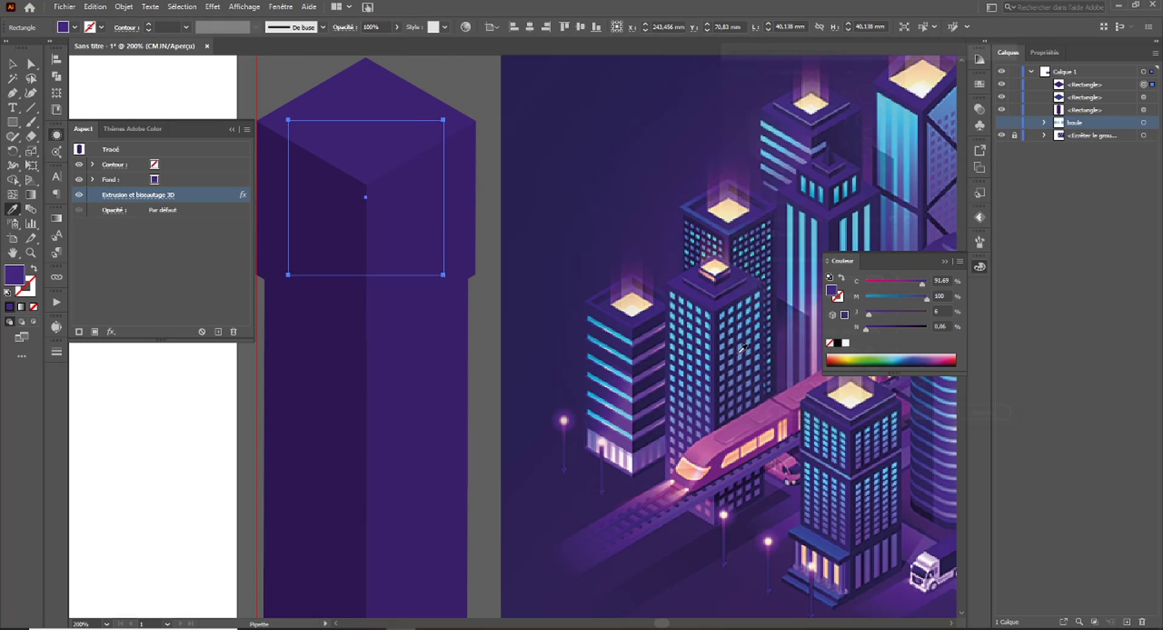
Nudge the taller purple block upward until the blue slab shows as a thin band beneath it.
key("Up")
key("Up")
key("Up")
key("Up")
key("Up")
key("Up")
key("Up")
key("Up")
key("Up")
key("Up")
key("Up")
key("Up")
key("Up")
key("Up")
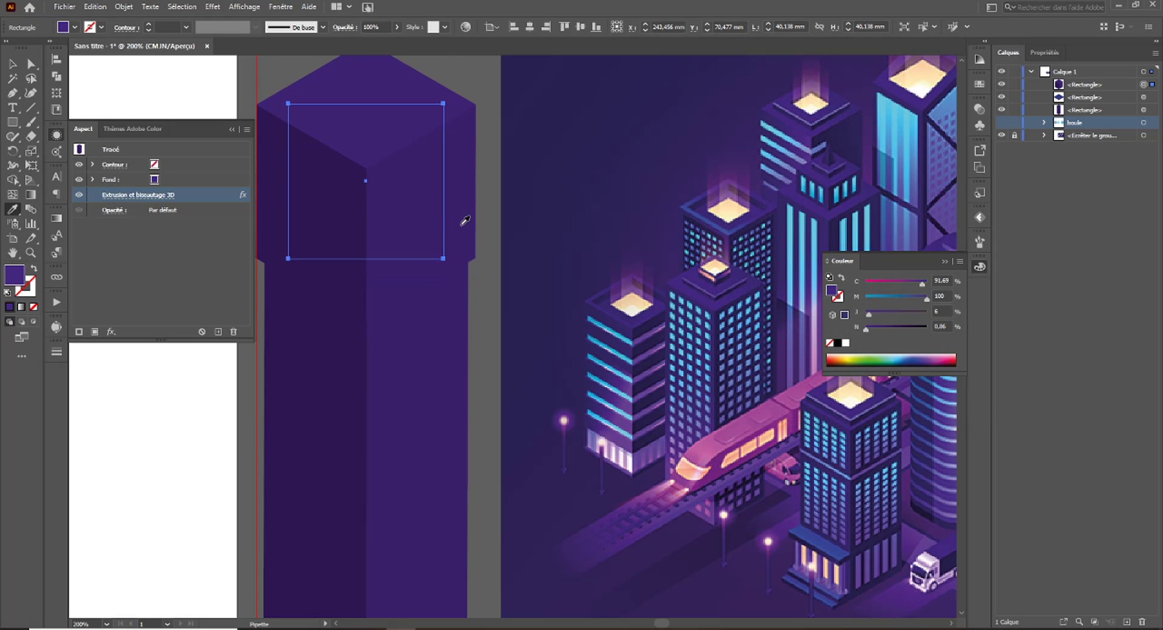
key("shift+Up")
key("shift+Up")
key("shift+Up")
key("shift+Up")
key("shift+Up")
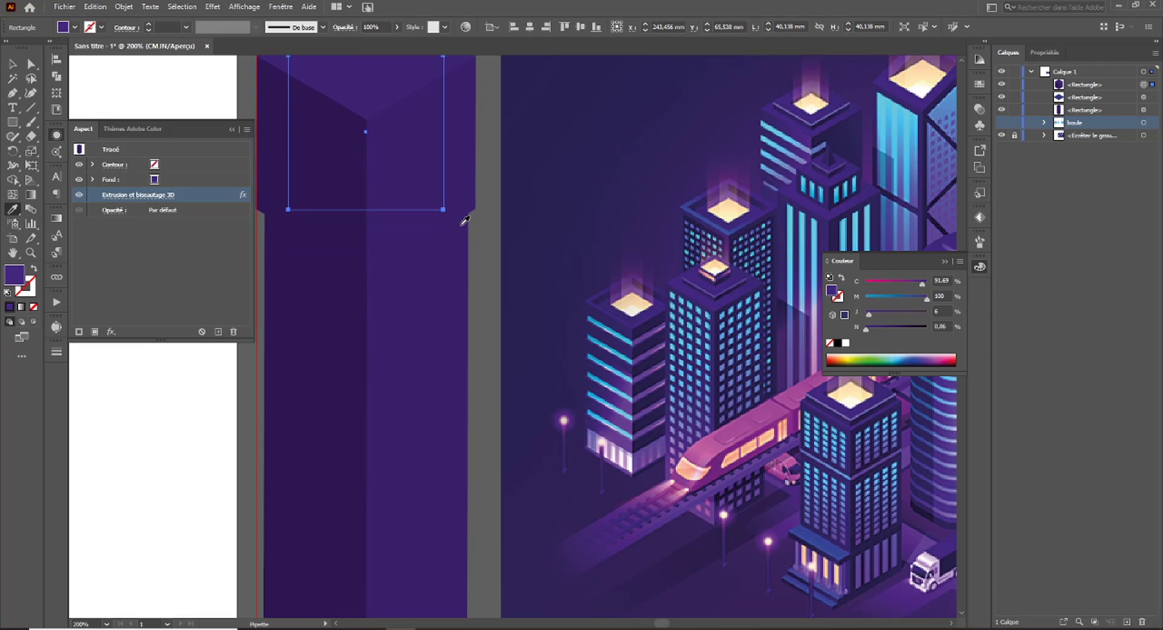
key("Down")
key("Down")
key("Down")
key("Down")
key("Down")
key("Down")
key("Down")
key("Down")
key("Down")
key("Down")
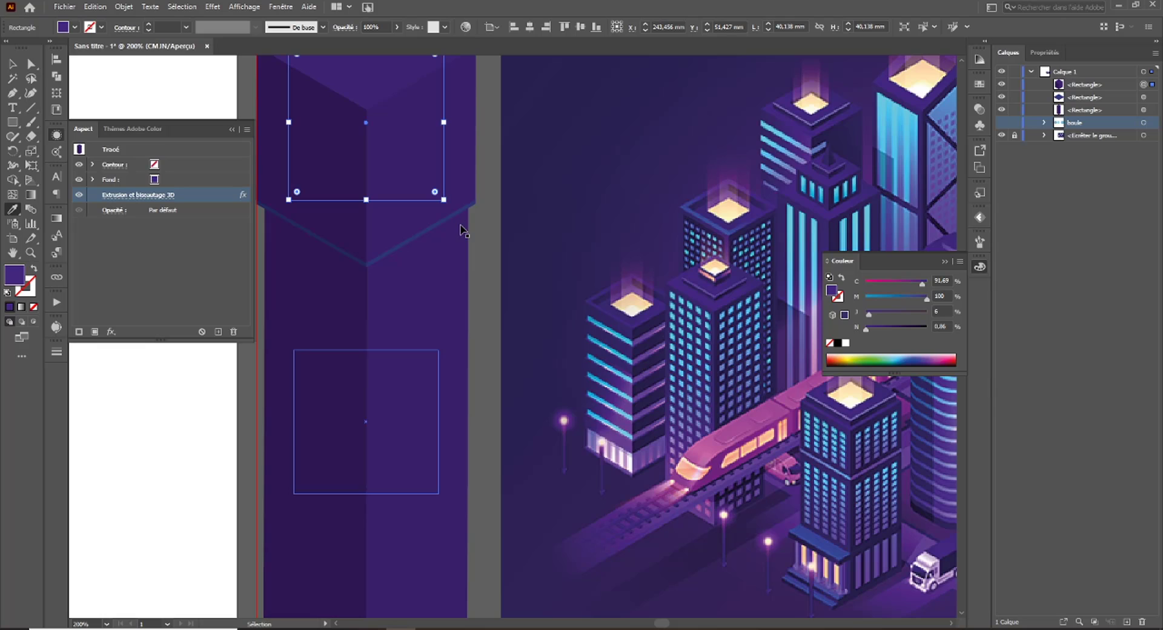
key("ctrl+minus")
scroll(611, 371, "down", 3)
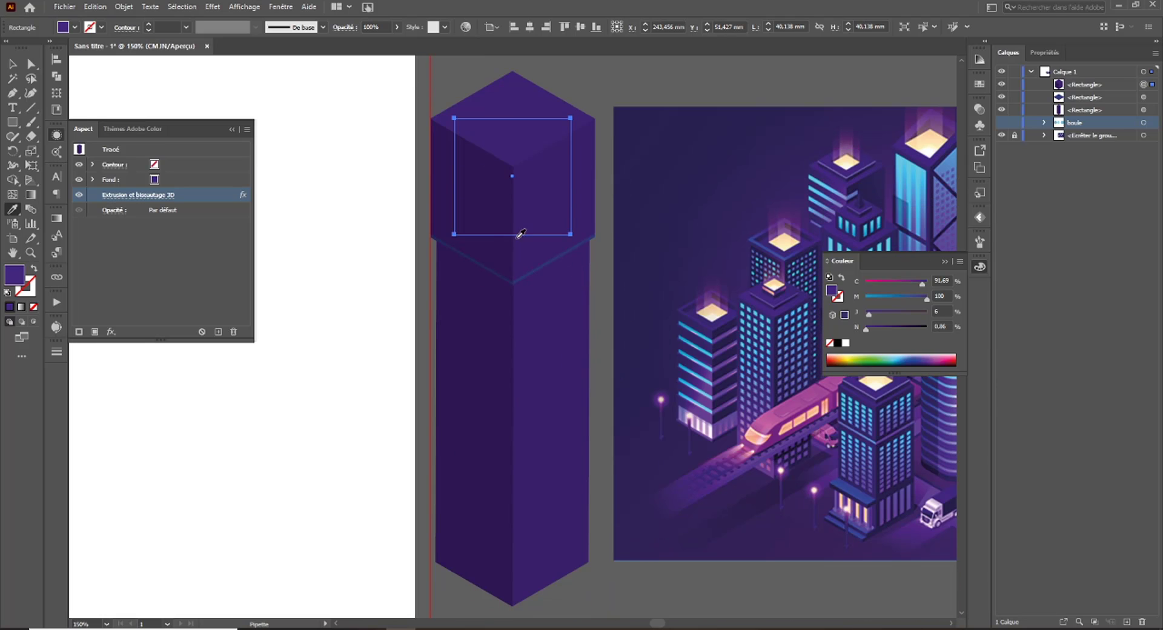
key("a")
left_click(467, 428)
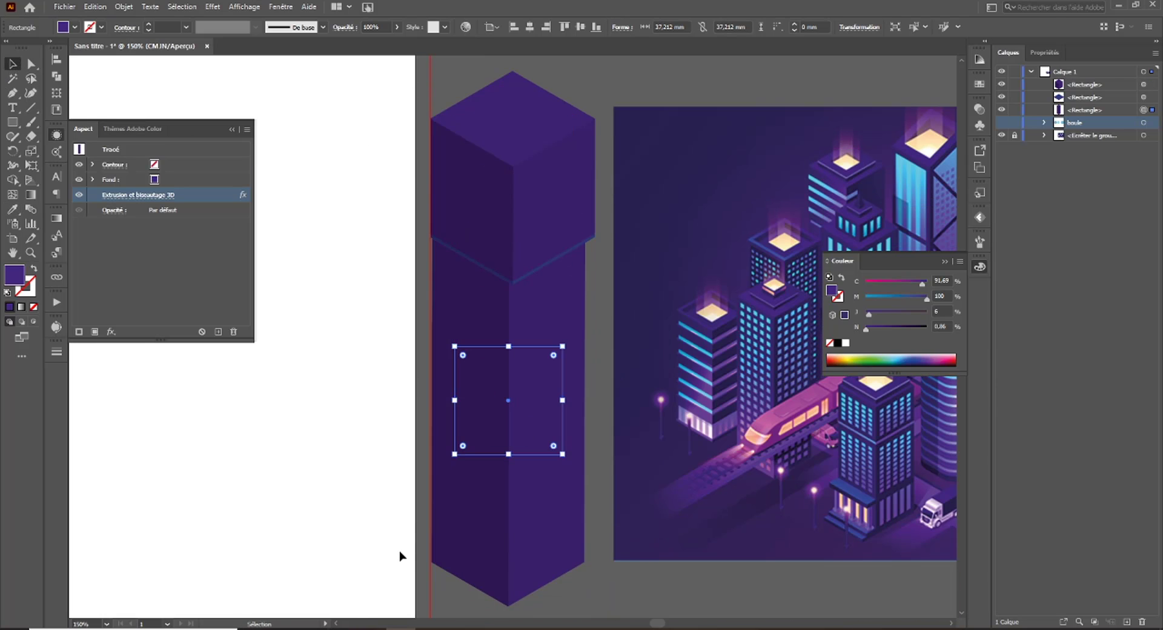
key("v")
left_click(390, 133)
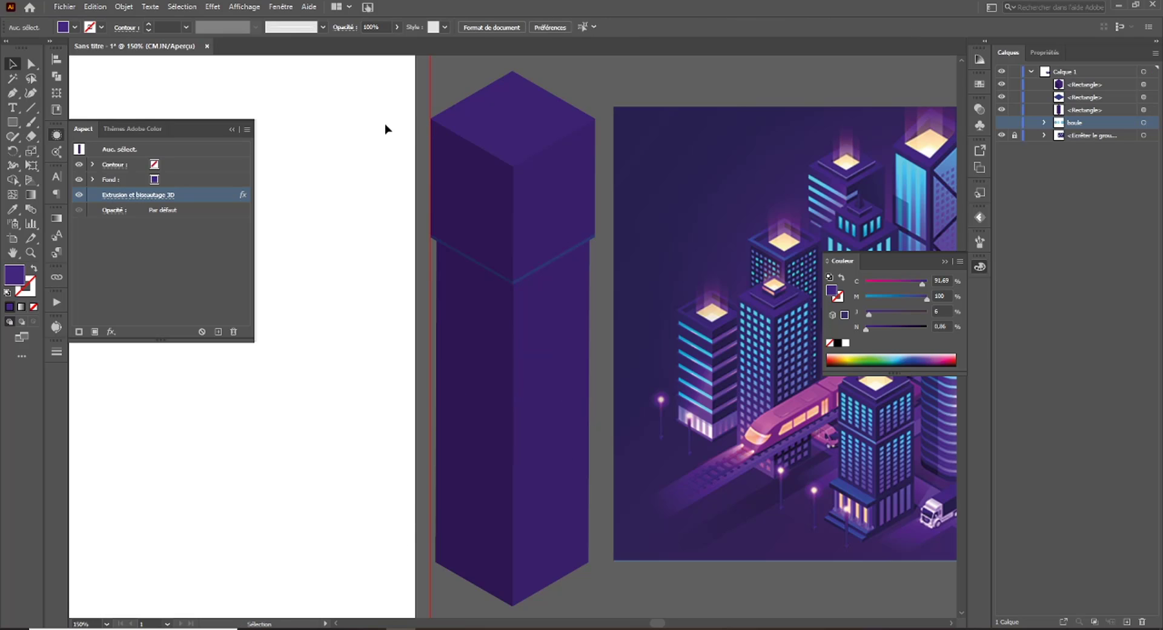
left_click_drag(387, 129, 530, 434)
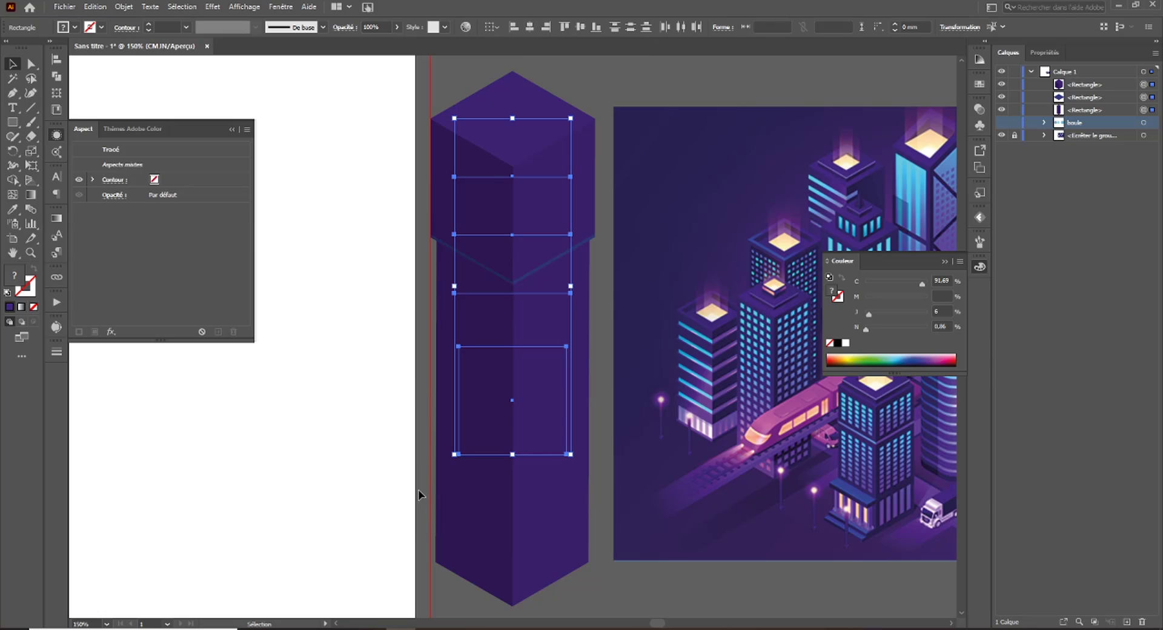
left_click(384, 498)
left_click_drag(377, 495, 270, 478)
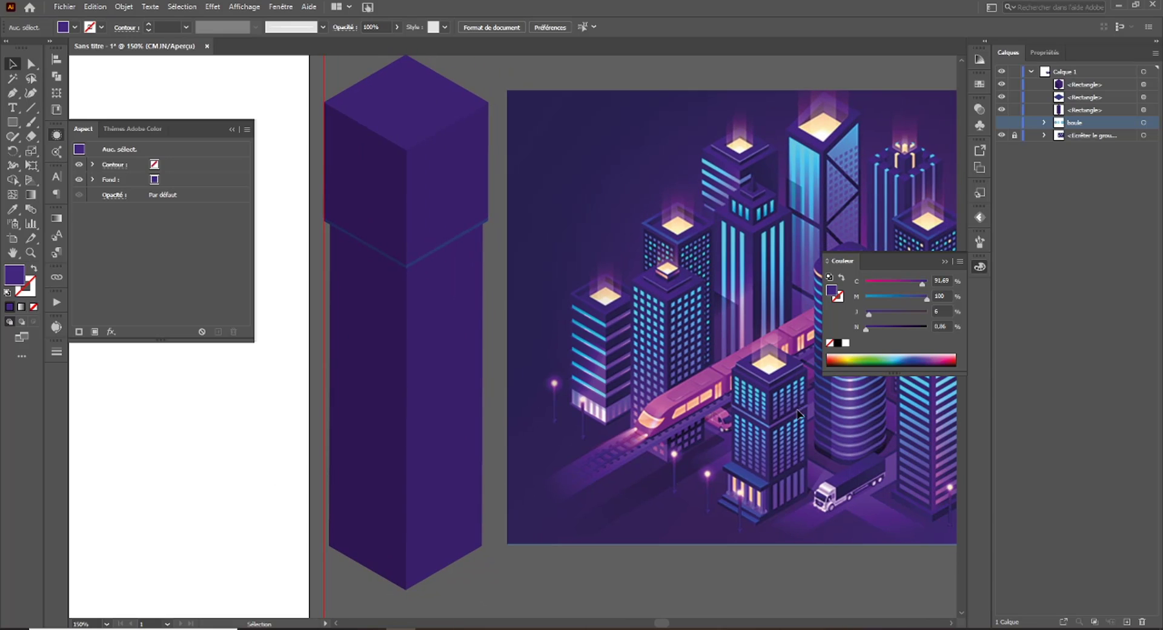
Brighten the thin blue slab by setting the magenta of its fill to 30%.
left_click(418, 269)
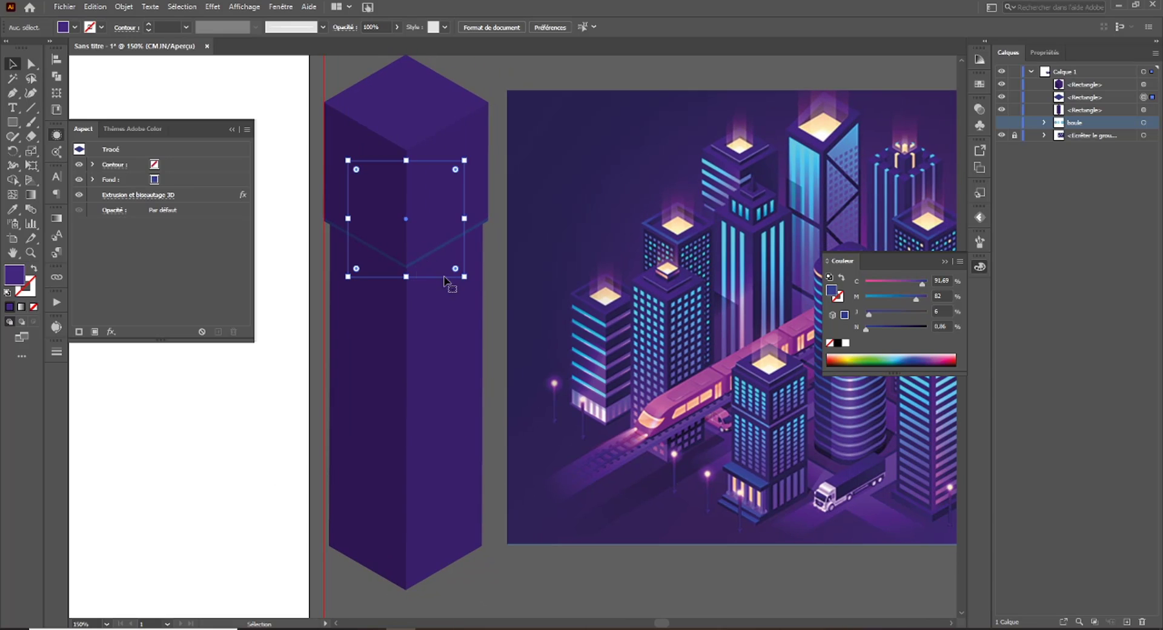
left_click_drag(895, 299, 885, 299)
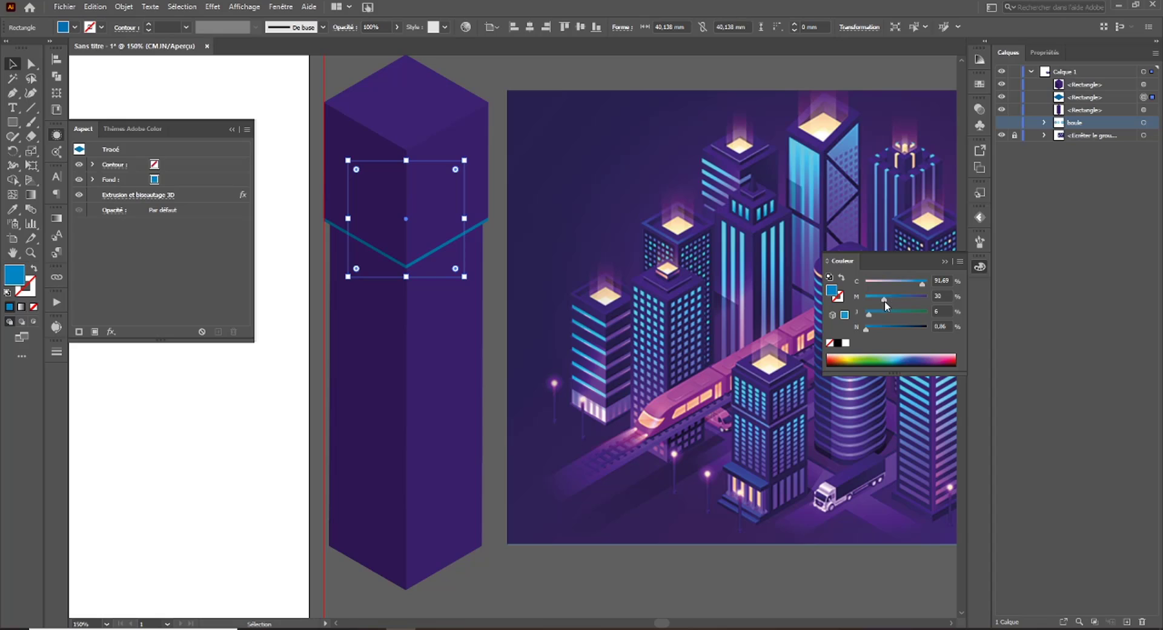
left_click(231, 510)
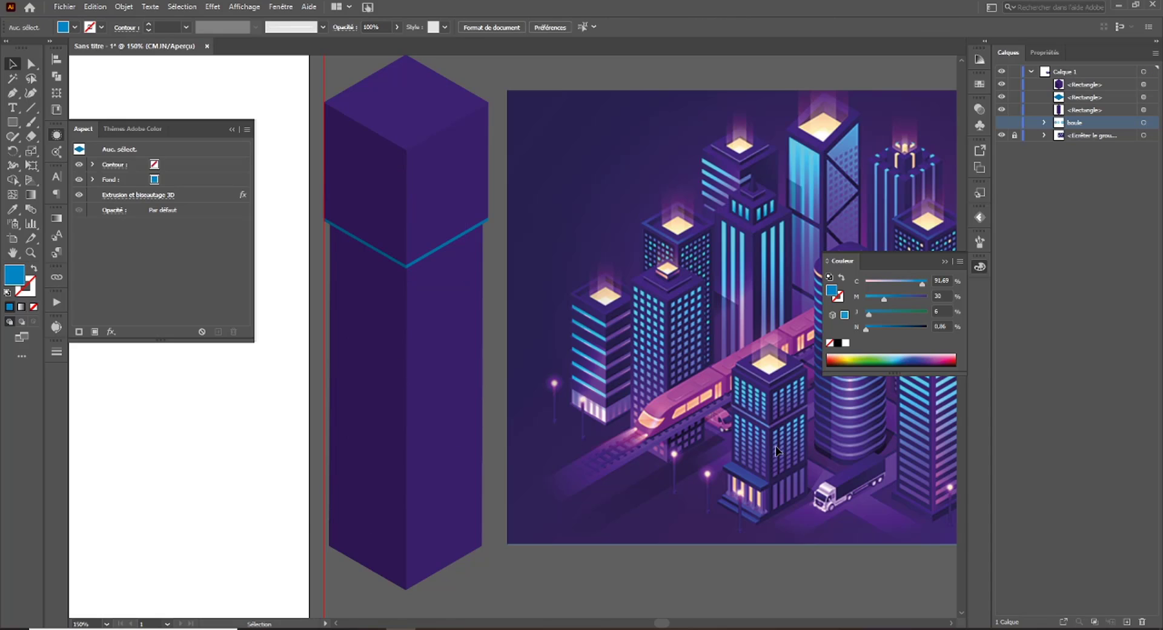
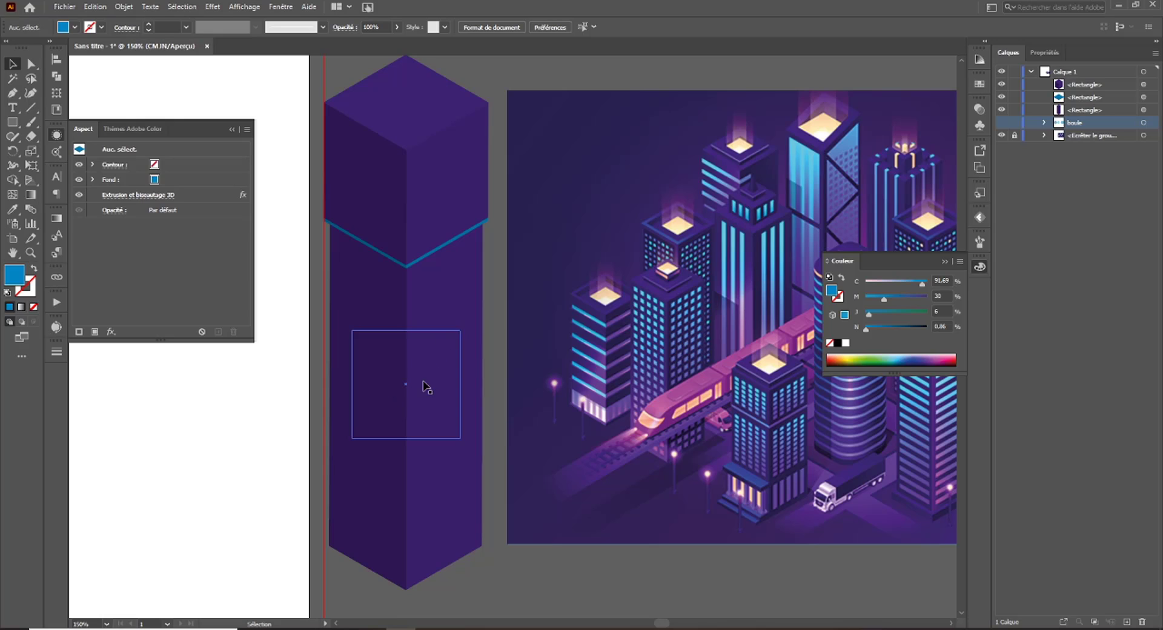
Replace the tall shaft with two copies of the top block, stacked in line below the blue slab and ordered behind it.
left_click_drag(427, 428, 431, 347)
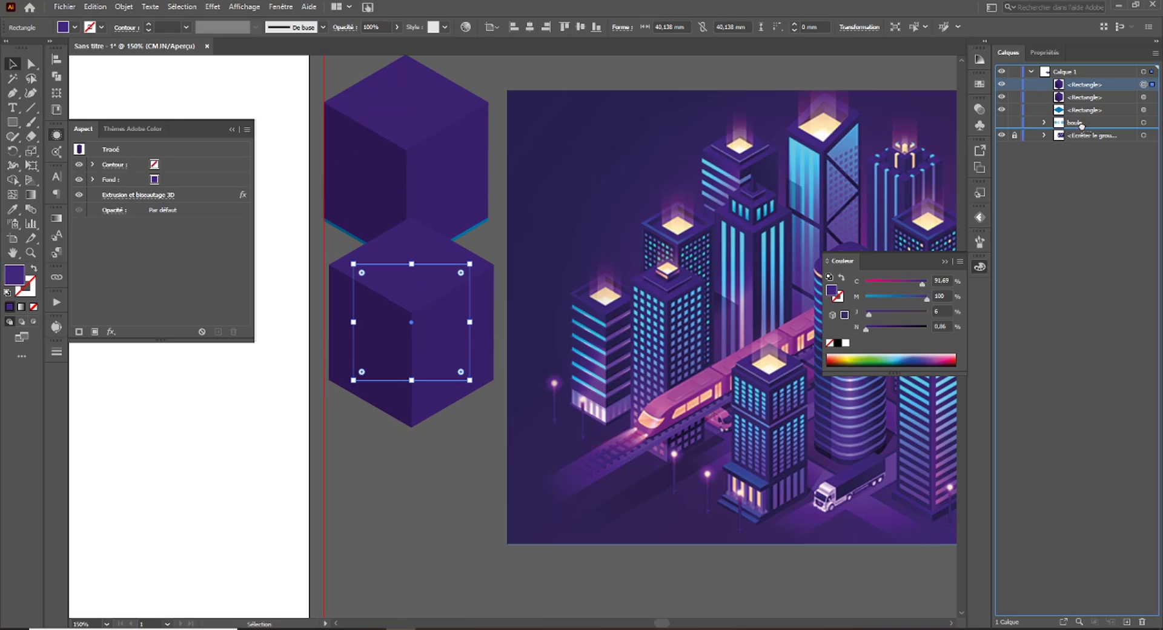
left_click_drag(1082, 126, 1082, 121)
left_click_drag(432, 347, 434, 456)
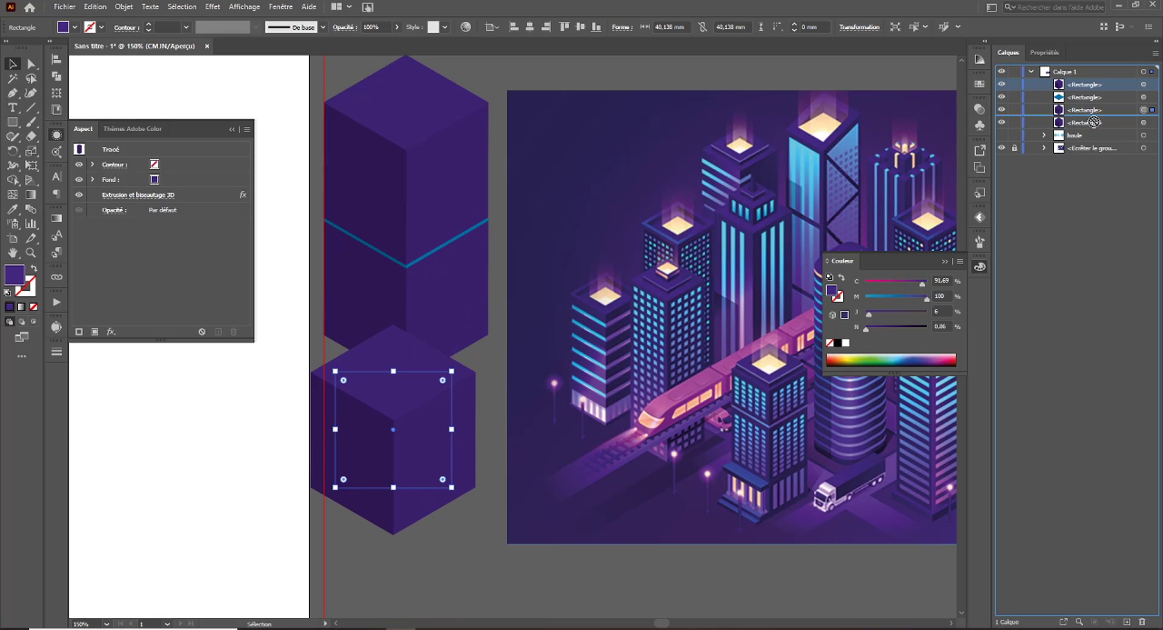
left_click_drag(1094, 122, 1093, 118)
key("ctrl+z")
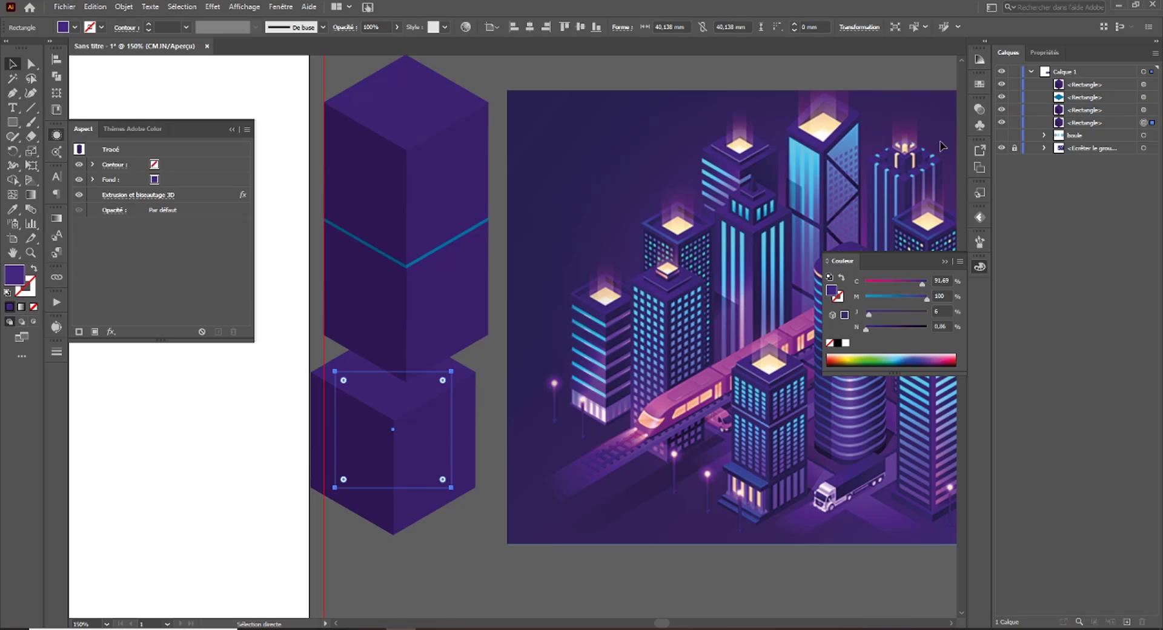
left_click_drag(423, 463, 440, 424)
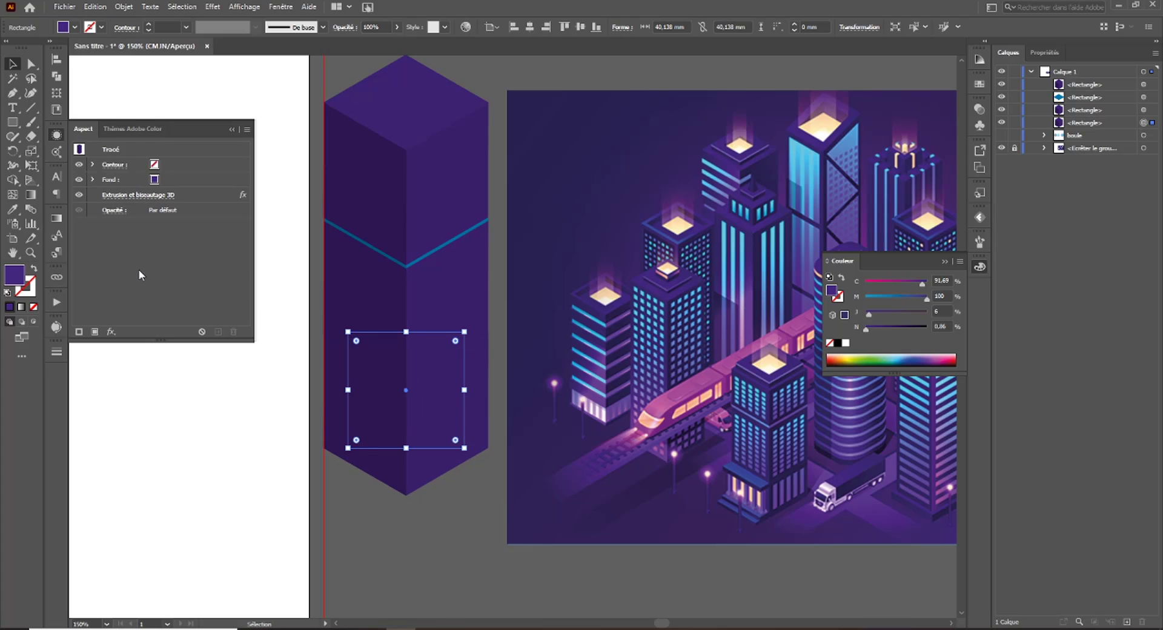
Reduce the extrusion depth of the bottom purple block to make it shorter than the ones above.
left_click(138, 194)
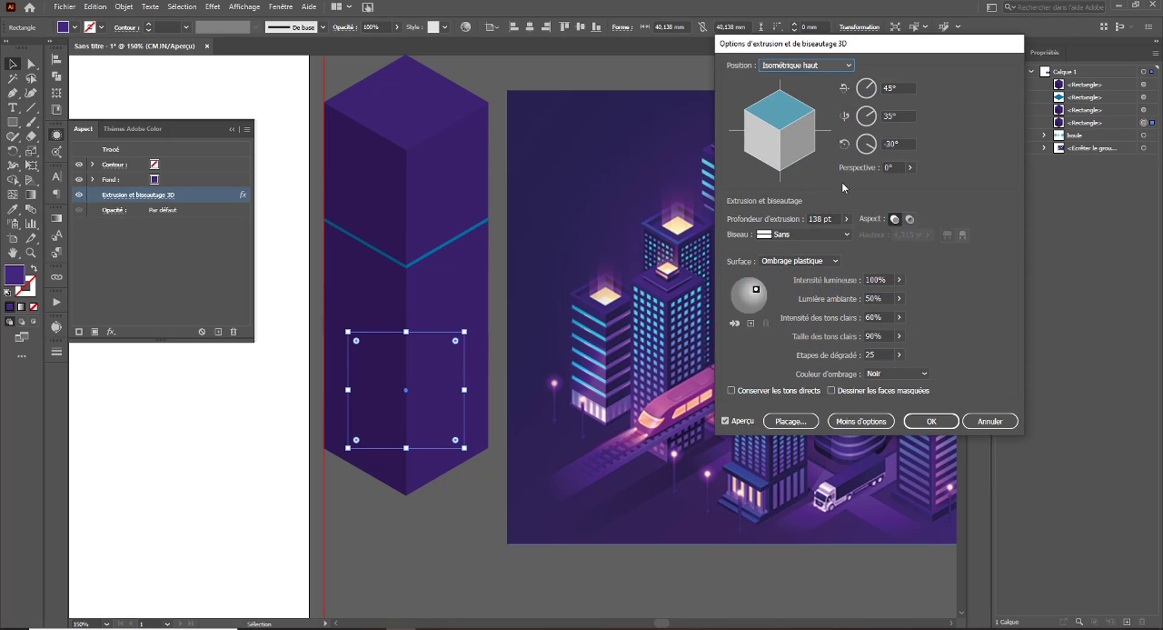
left_click(847, 220)
left_click_drag(805, 237, 803, 236)
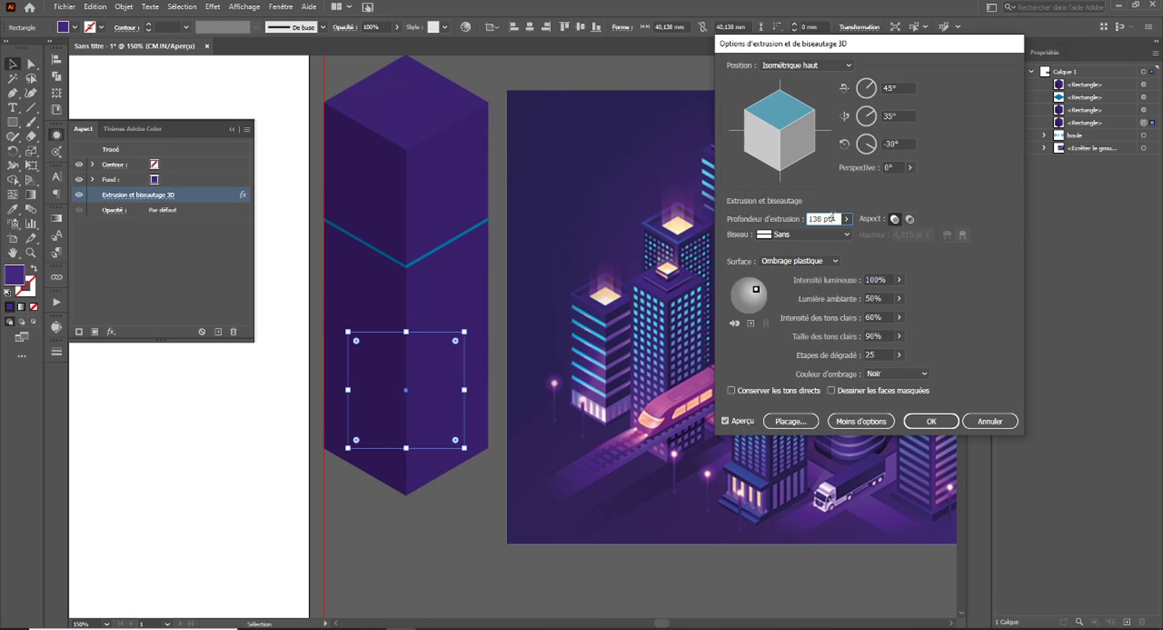
key("Down")
key("Down")
key("Down")
key("Down")
key("Down")
key("Down")
key("Down")
key("Down")
key("Down")
key("Down")
key("Down")
key("Down")
key("Down")
key("Down")
key("Down")
key("Down")
key("Down")
key("Down")
key("Down")
key("Down")
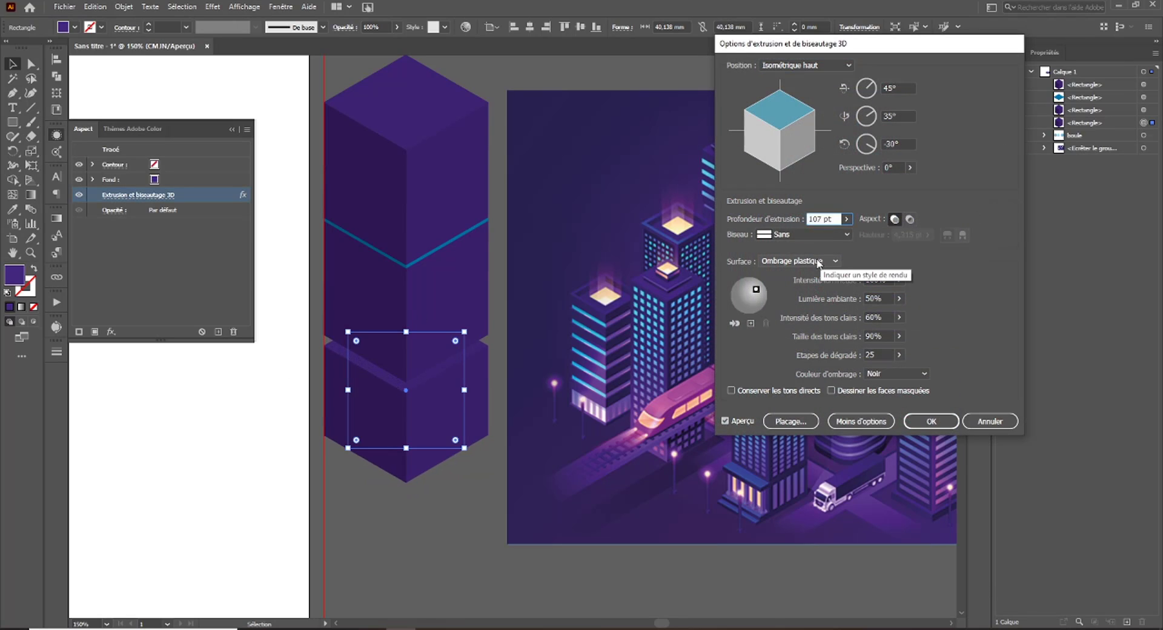
left_click(939, 423)
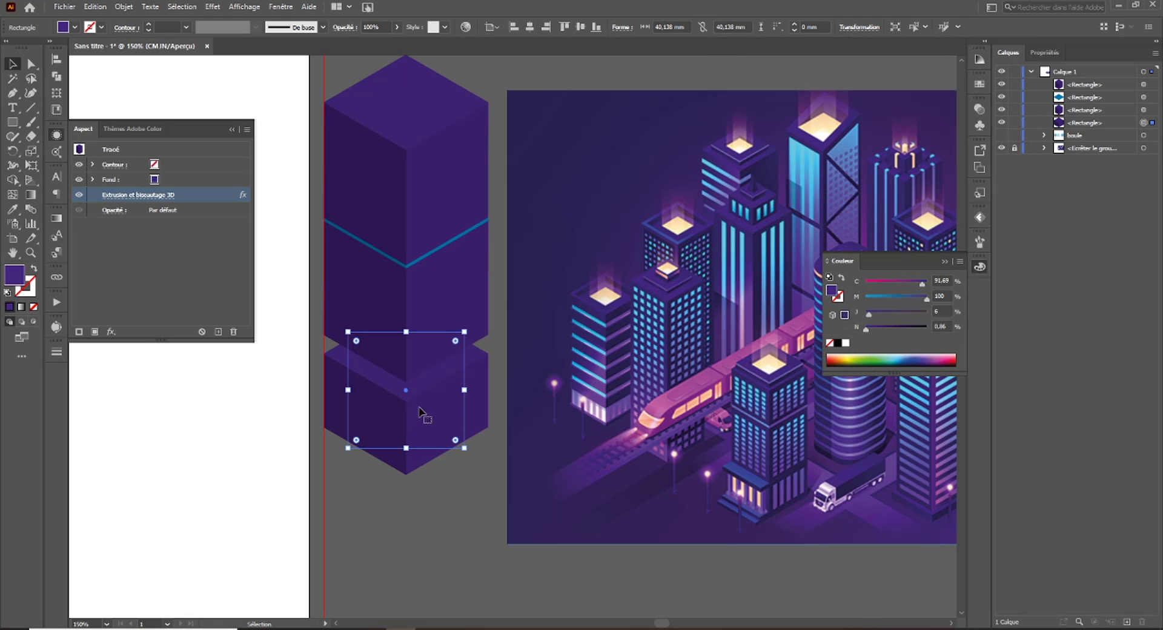
Nudge the shortened bottom block up until it sits flush against the block above.
key("Up")
key("Up")
key("Up")
key("Up")
key("Up")
key("Up")
key("Up")
key("Up")
key("Up")
key("Up")
key("Up")
key("Up")
key("Up")
key("Up")
key("Up")
key("Up")
key("Up")
key("Up")
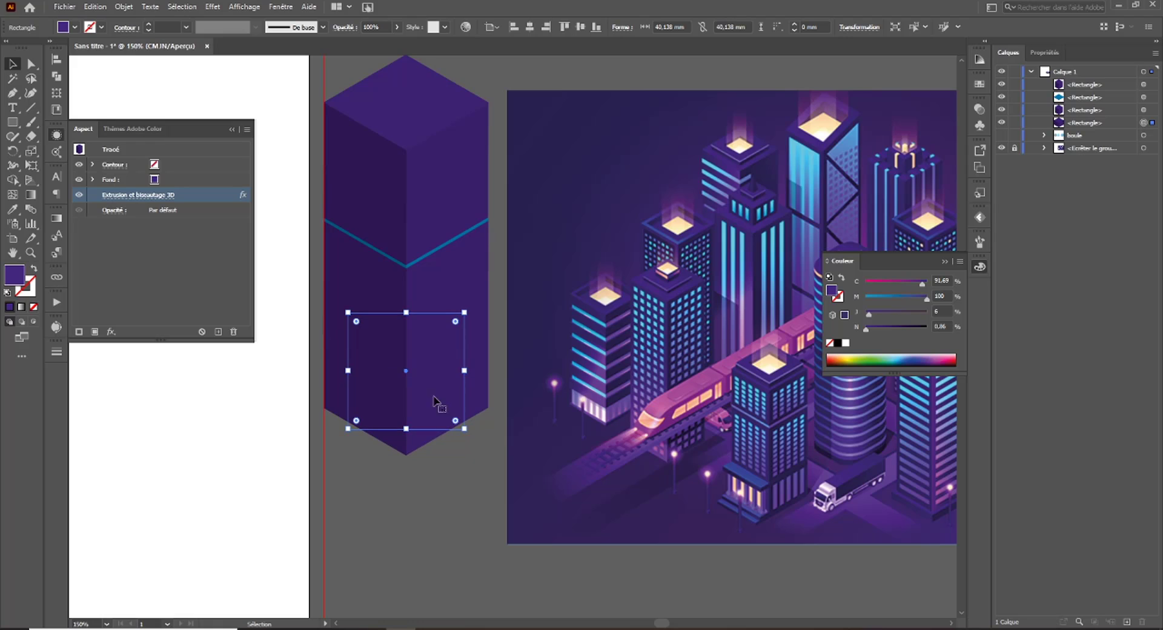
Duplicate the tower's three purple blocks separately onto the white artboard.
left_click_drag(437, 419, 403, 177)
left_click(14, 123)
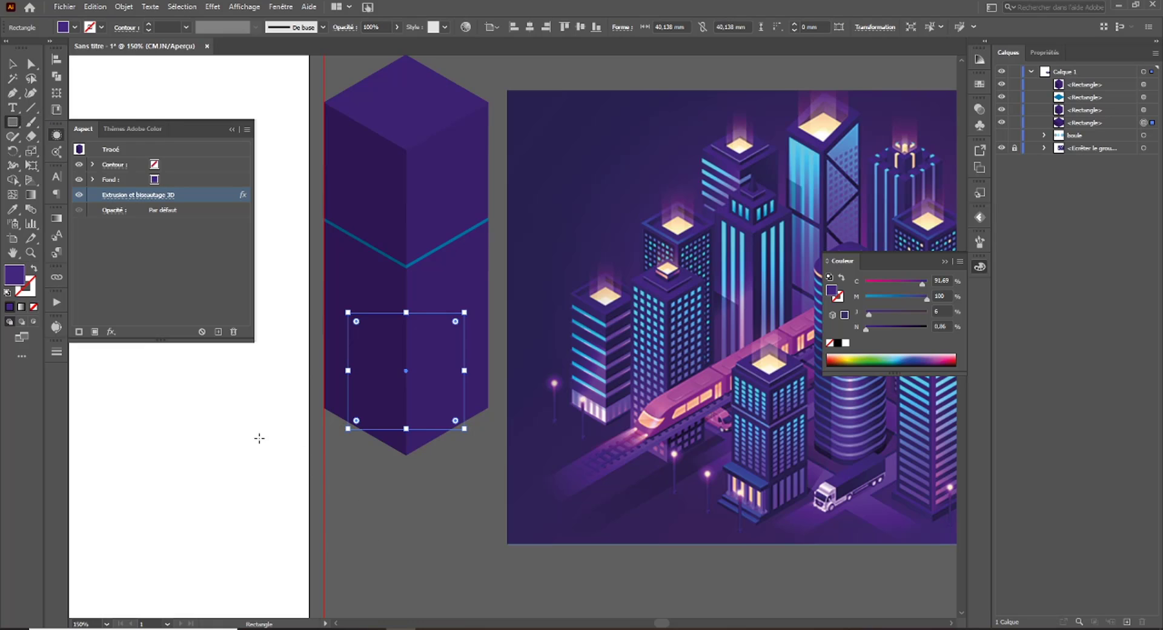
left_click_drag(374, 389, 374, 295)
scroll(385, 305, "left", 5)
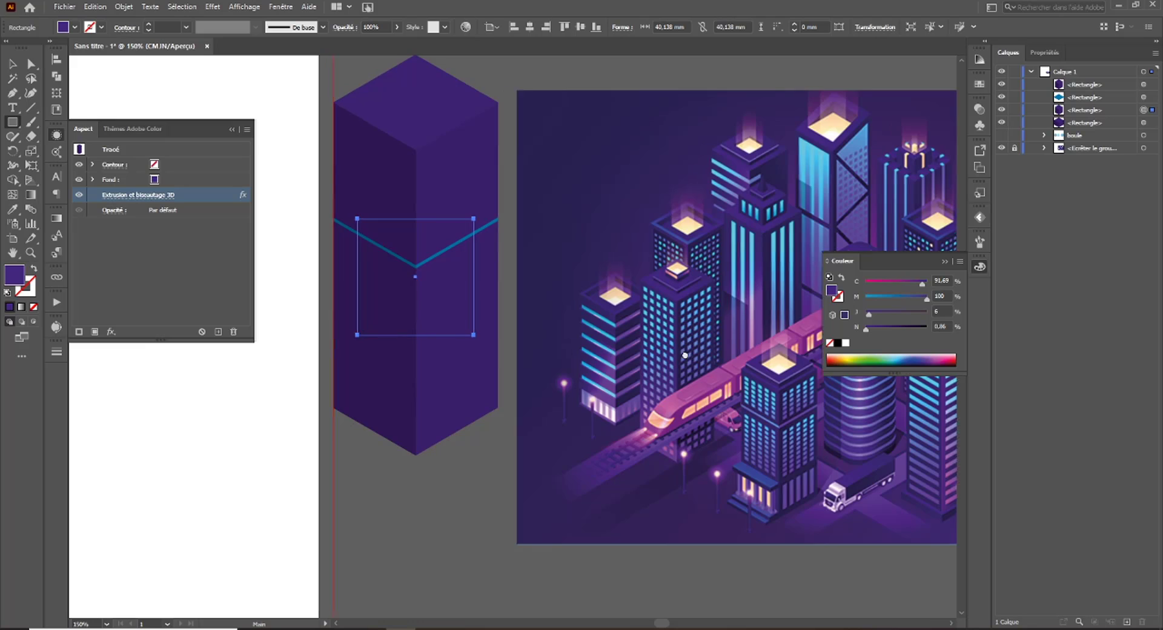
left_click(16, 67)
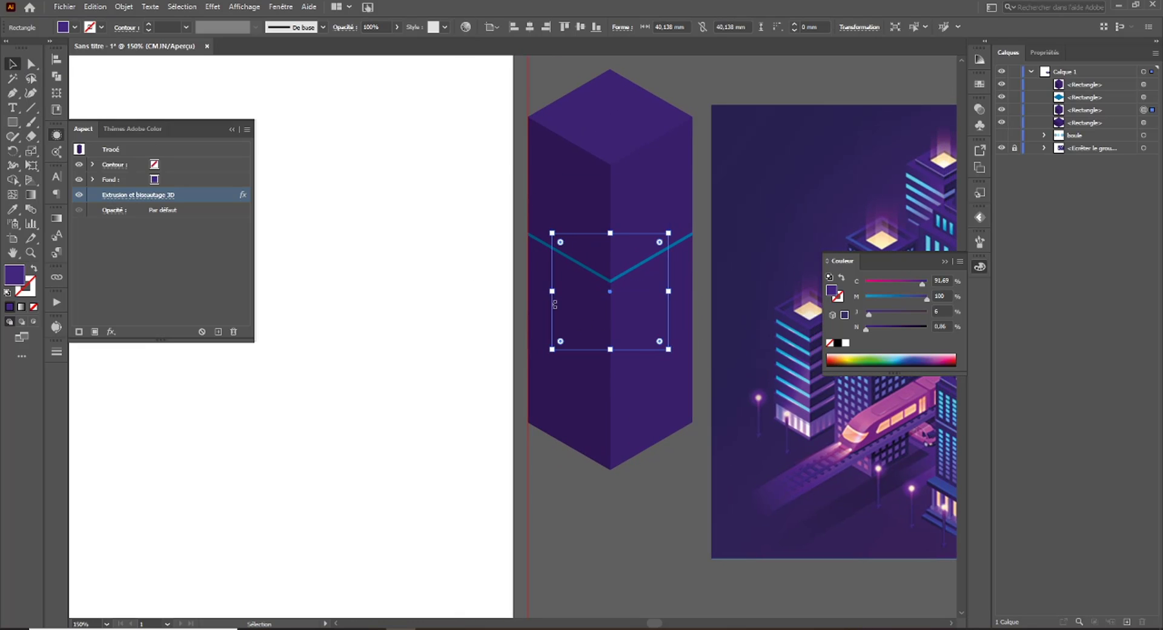
left_click_drag(588, 321, 341, 321)
left_click_drag(593, 200, 401, 182)
left_click_drag(591, 434, 244, 460)
scroll(574, 483, "left", 5)
Delete the middle copy on the artboard and move the tall copy slightly left, keeping one tall and one short block.
left_click(586, 293)
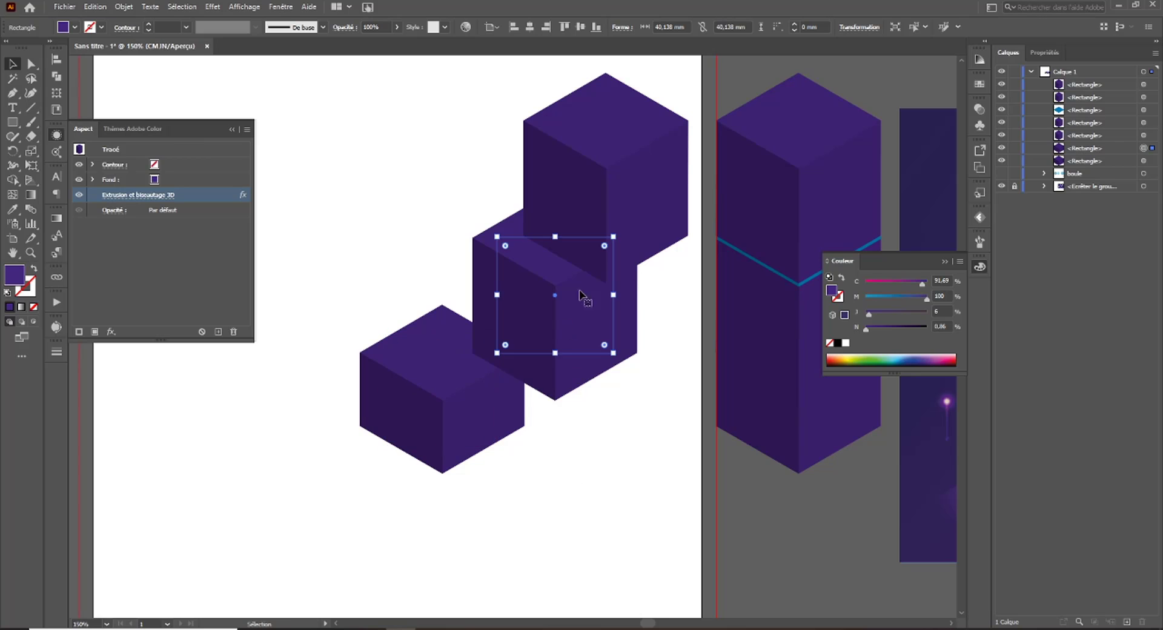
key("Return")
left_click(652, 410)
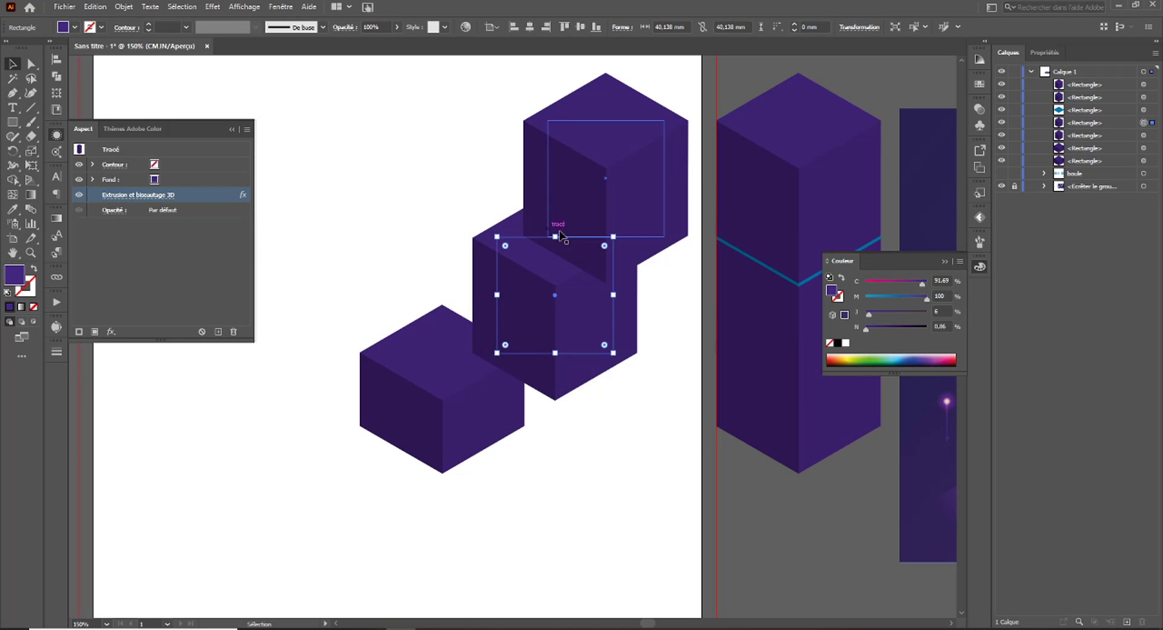
key("Delete")
left_click_drag(599, 210, 551, 213)
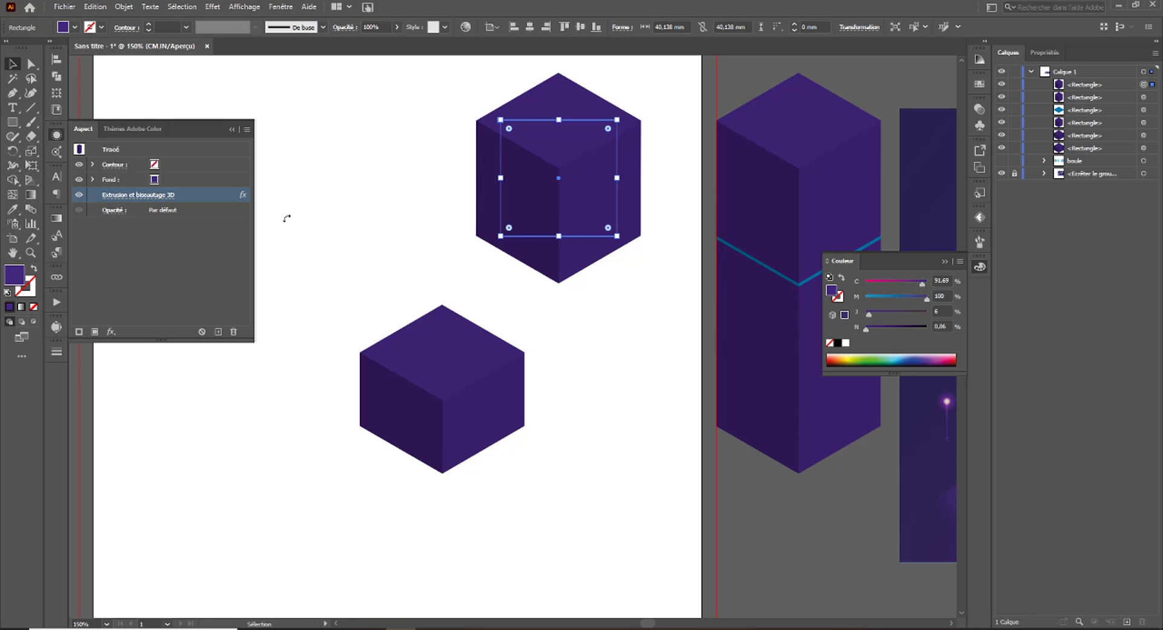
Draw a small purple rectangle about 7.1 × 3.1 mm on the empty area of the artboard beside the block copies.
scroll(501, 355, "right", 8)
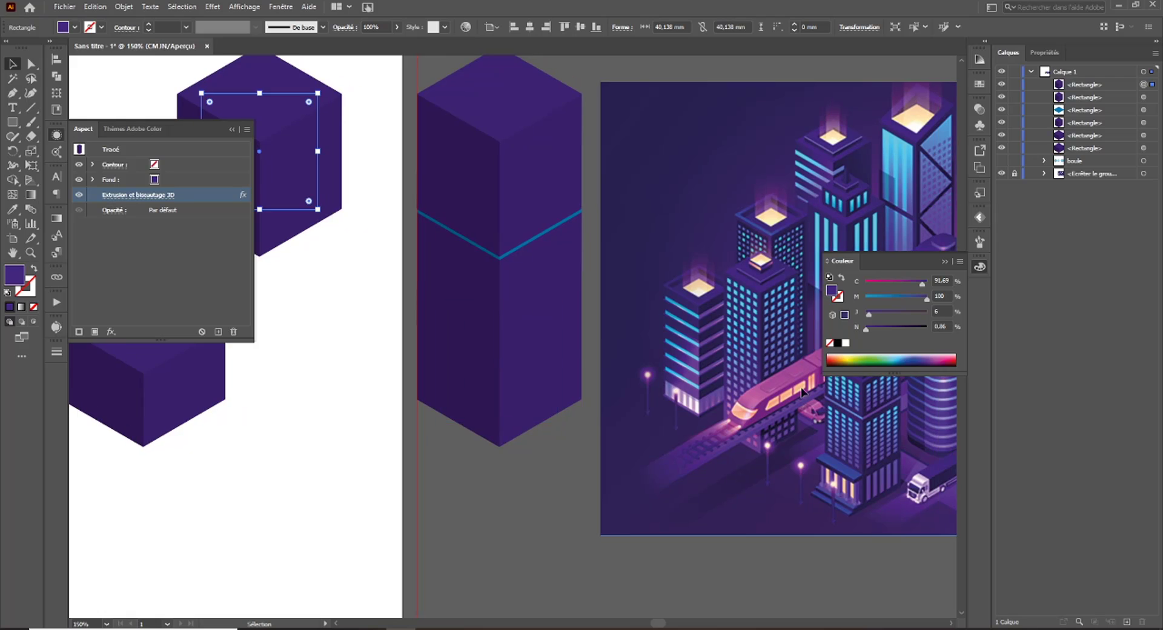
scroll(803, 393, "left", 3)
scroll(802, 392, "up", 2)
scroll(943, 432, "left", 10)
scroll(944, 432, "up", 3)
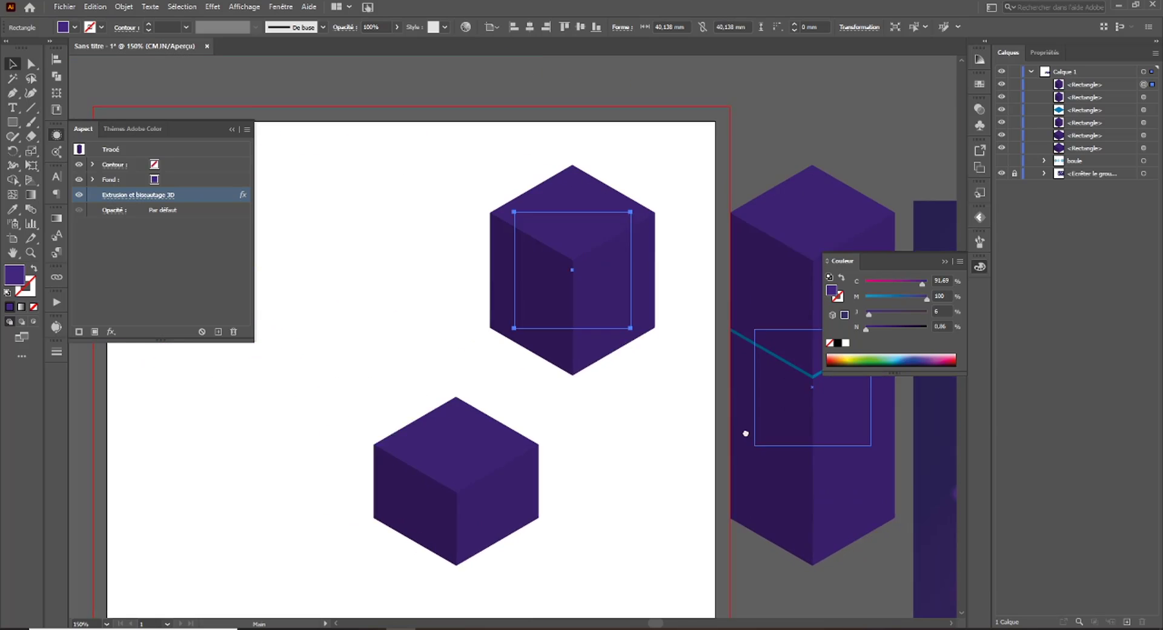
left_click(319, 234)
key("m")
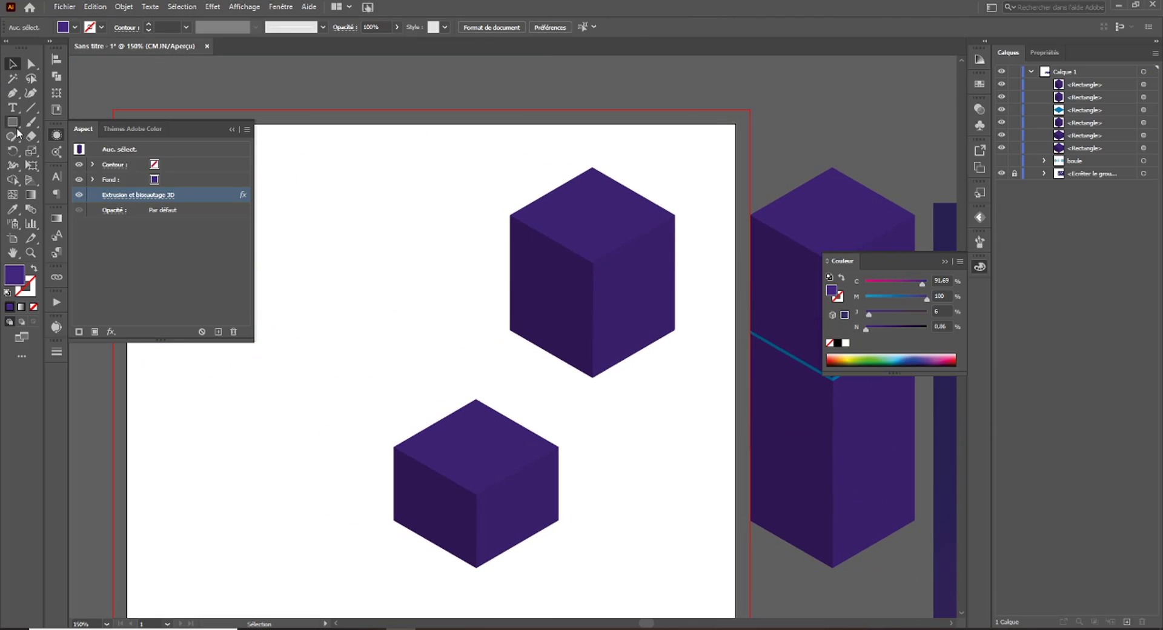
left_click_drag(302, 229, 324, 239)
key("v")
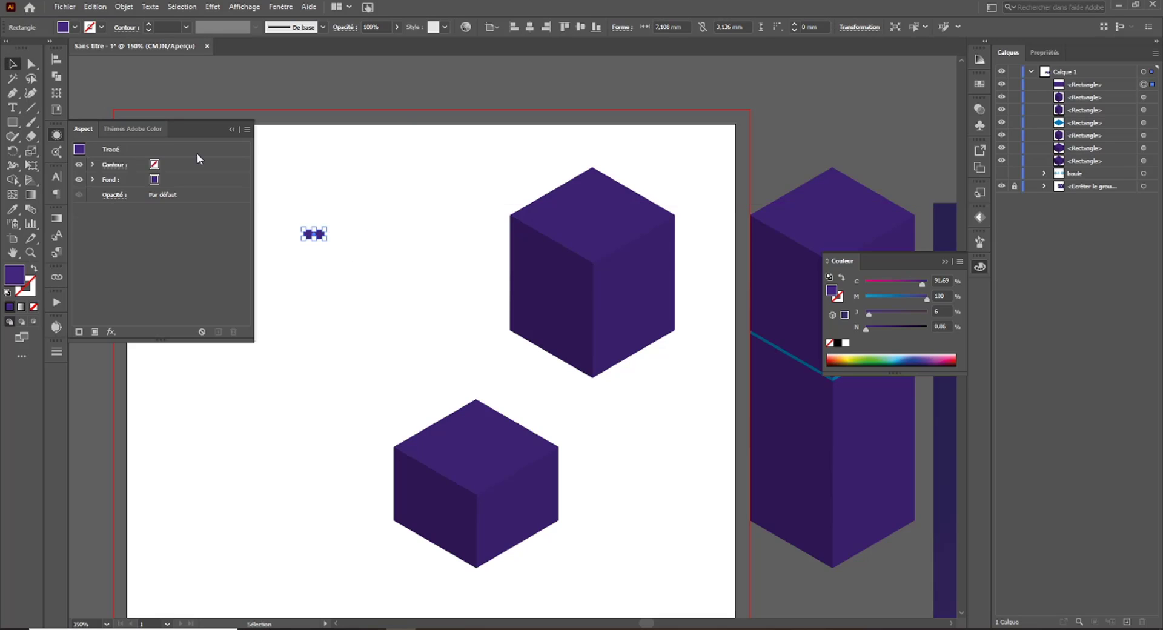
Duplicate the small purple rectangle rightwards at equal spacing to form a row of five.
left_click(319, 242)
left_click_drag(343, 238, 348, 238)
key("ctrl+d")
key("ctrl+d")
key("ctrl+d")
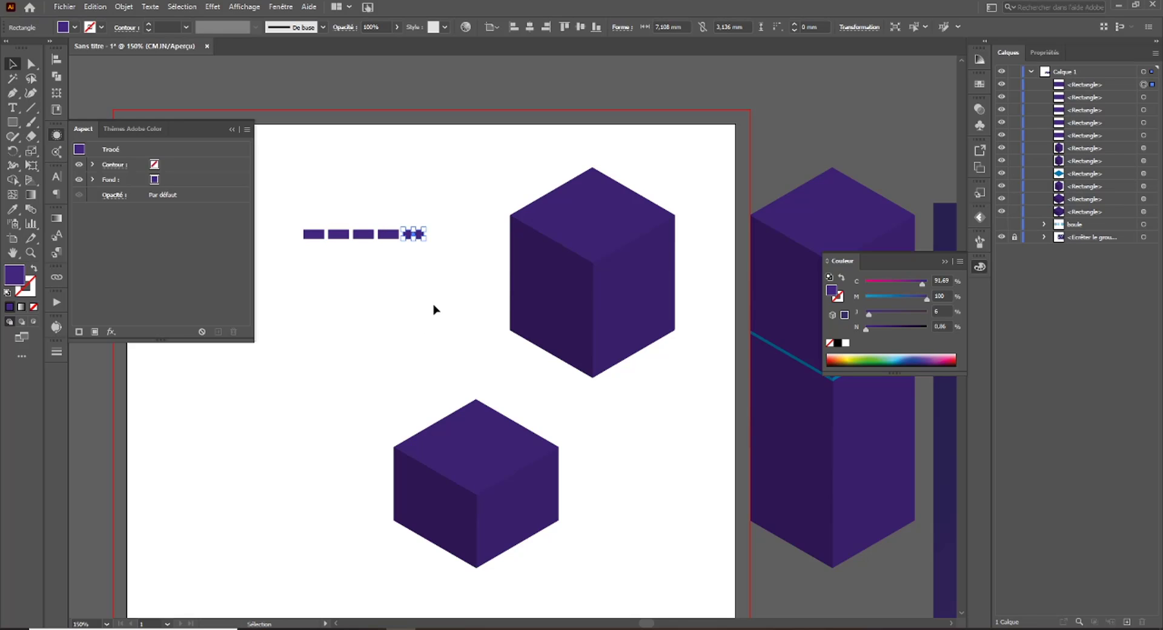
Select all five small rectangles and fill them with the default white-to-black linear gradient.
left_click_drag(439, 280, 273, 214)
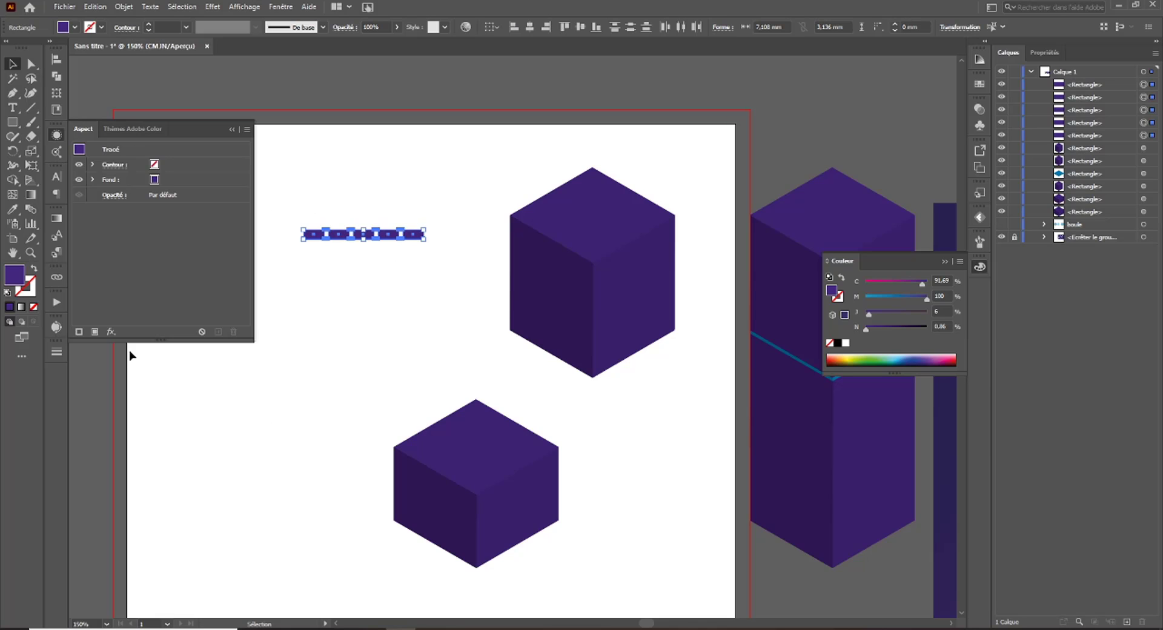
left_click(32, 195)
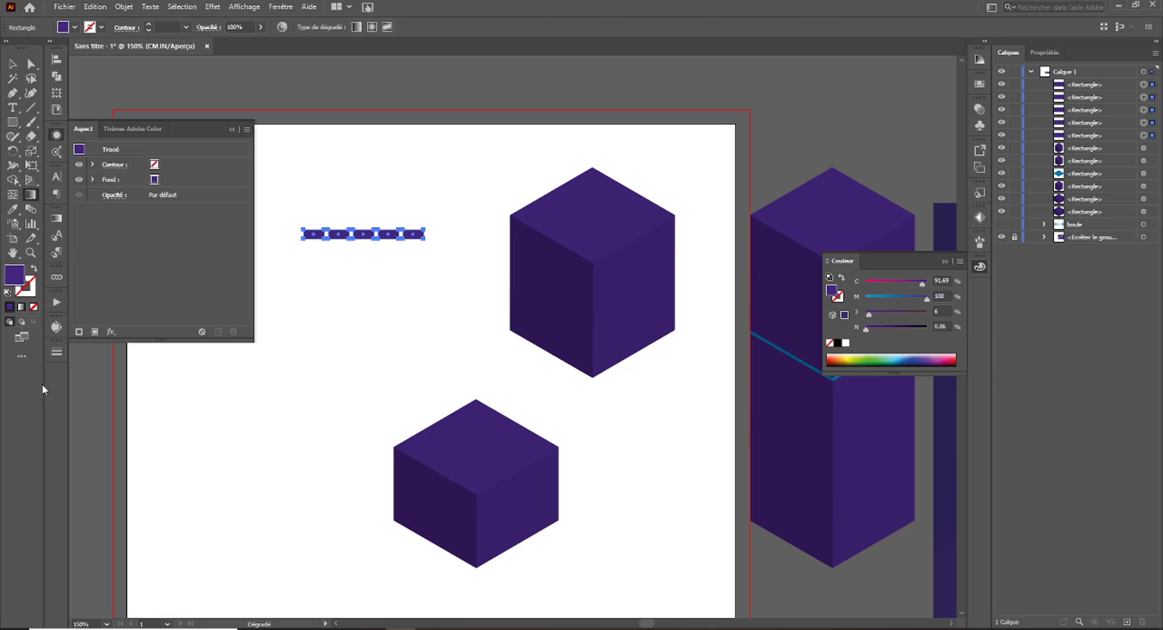
double_click(33, 193)
left_click(128, 304)
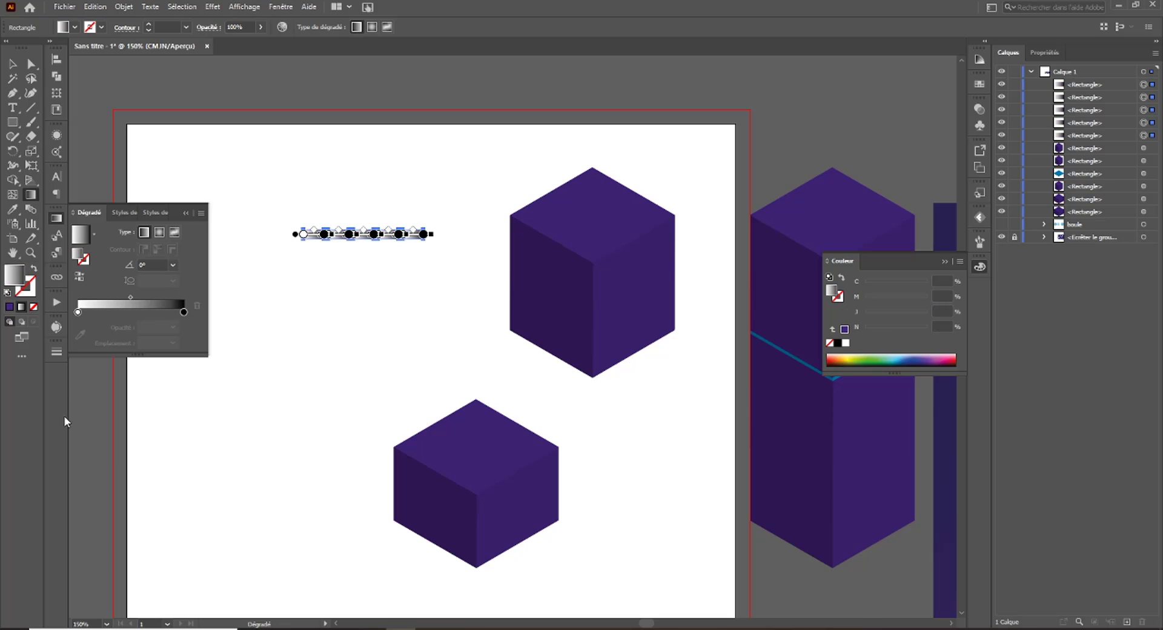
Try to turn the five gradients to -90° and set the first rectangle's white stop to CMYK with 100% cyan.
mouse_move(367, 205)
left_mouse_down()
mouse_move(366, 267)
mouse_move(366, 248)
left_mouse_up()
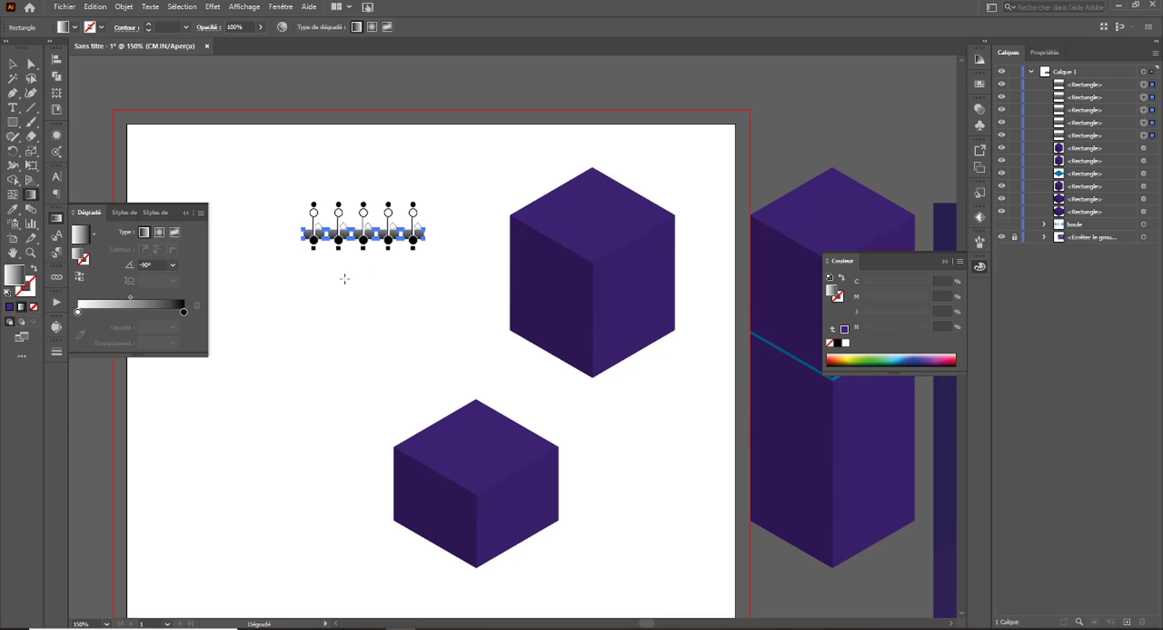
double_click(77, 312)
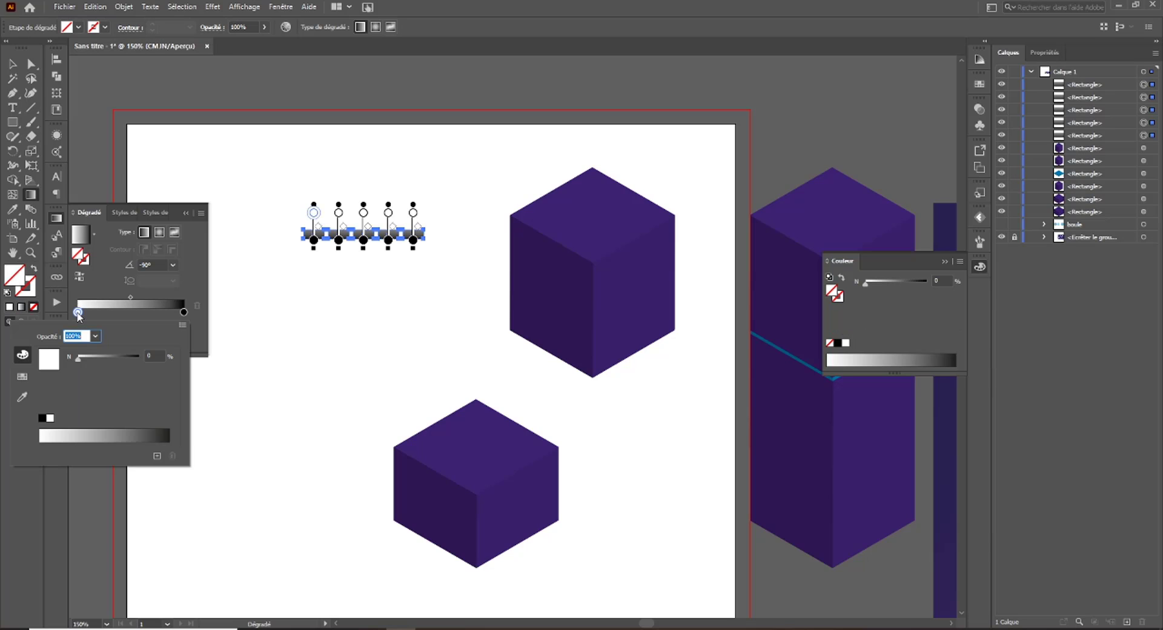
left_click(182, 325)
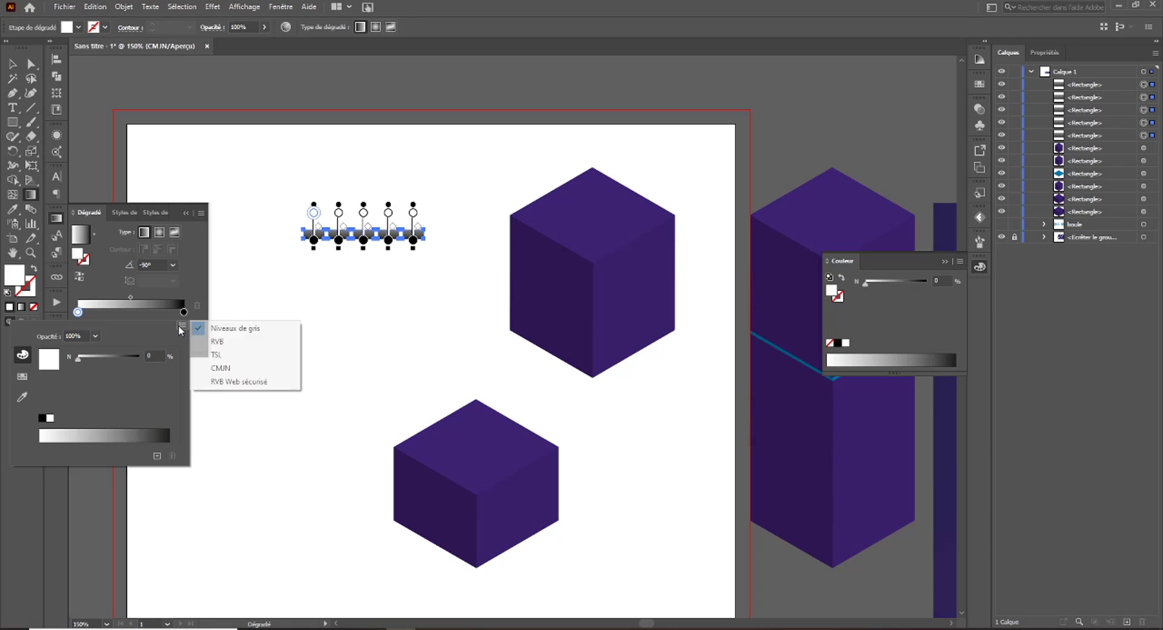
left_click(209, 371)
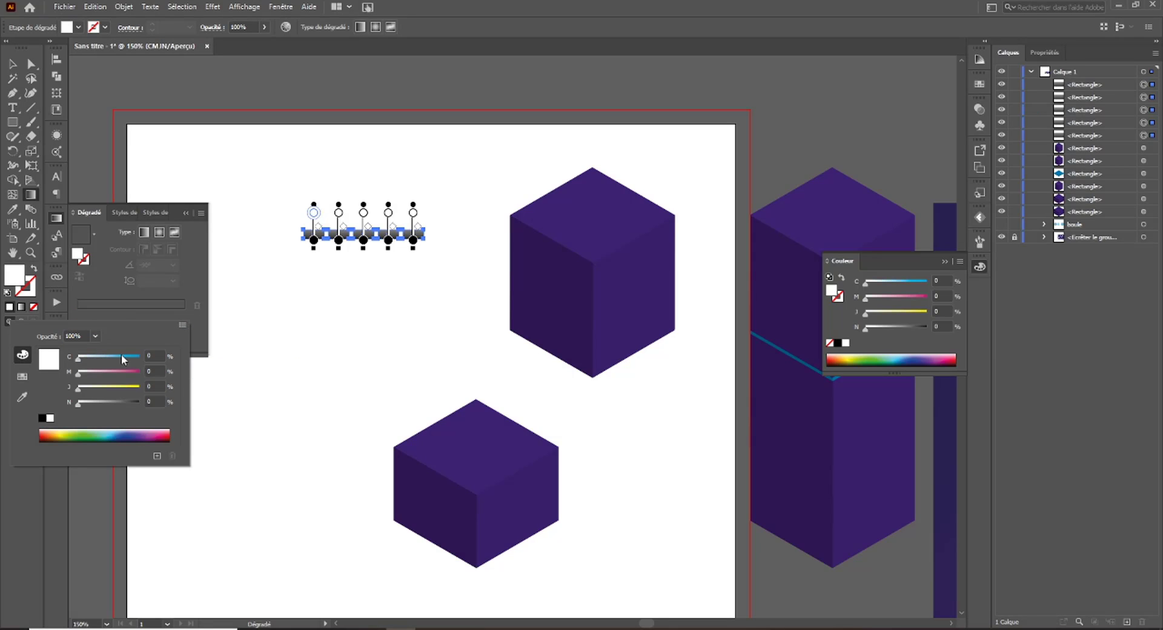
left_click_drag(122, 358, 153, 360)
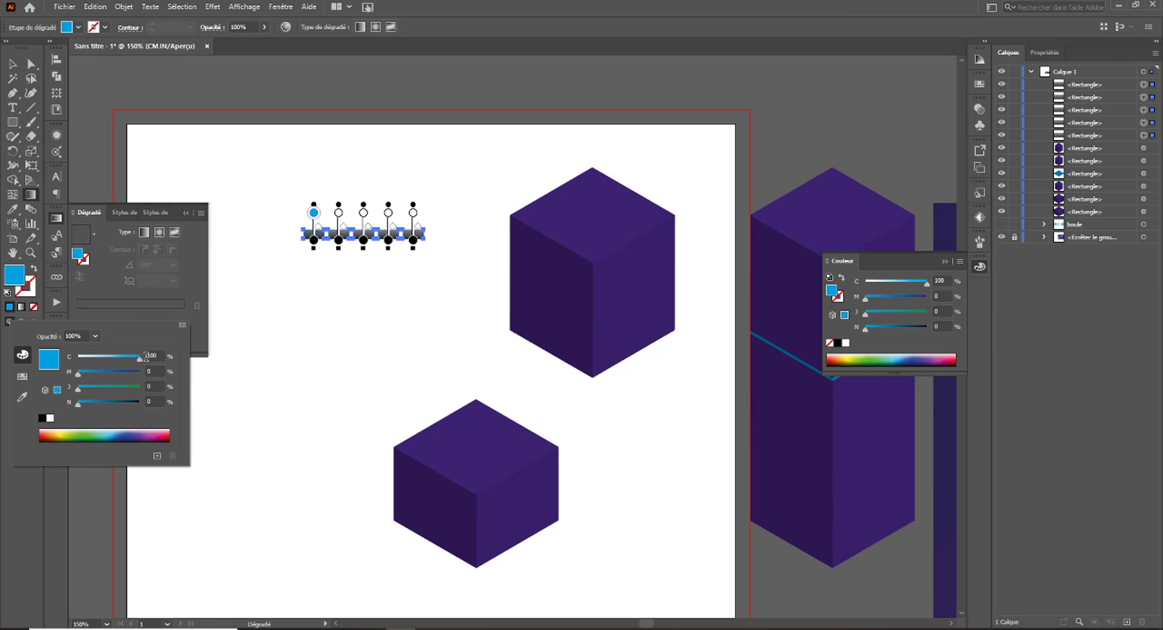
left_click(343, 214)
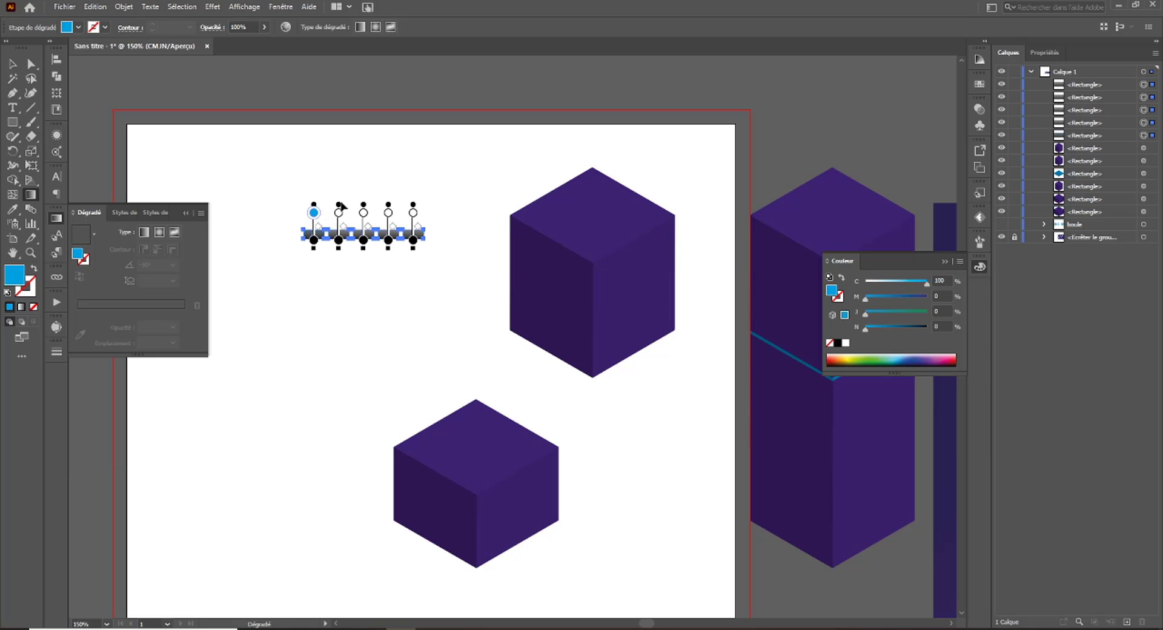
left_click_drag(363, 206, 365, 231)
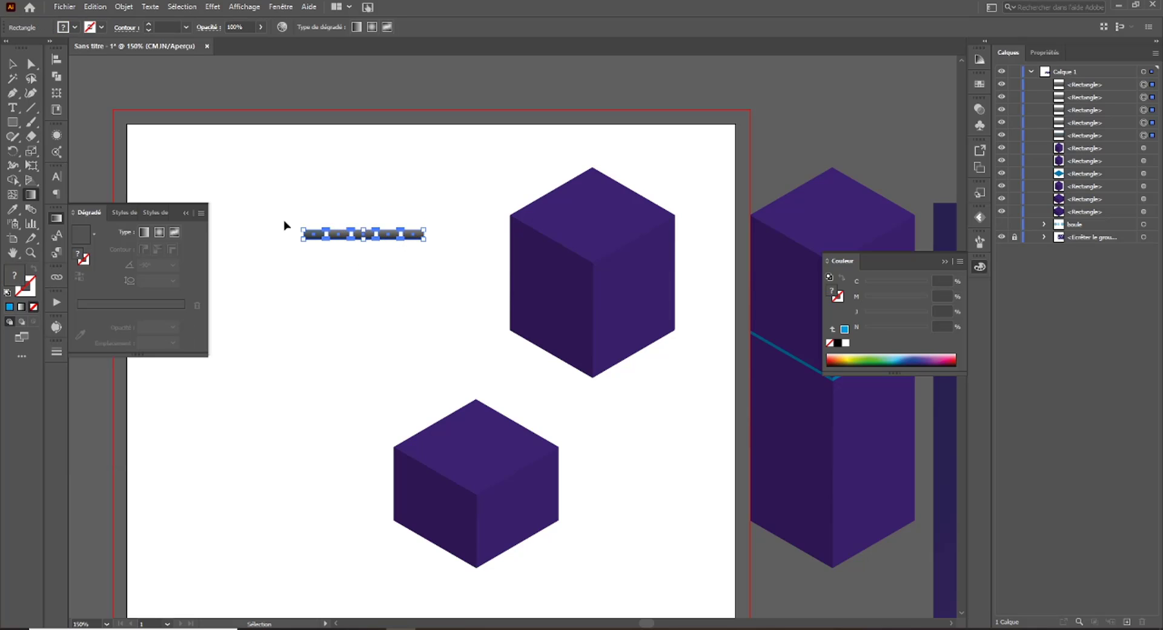
Undo the cyan stop and the -90° direction of the rectangles' gradients.
key("ctrl+z")
key("ctrl+z")
key("ctrl+z")
key("ctrl+z")
key("ctrl+z")
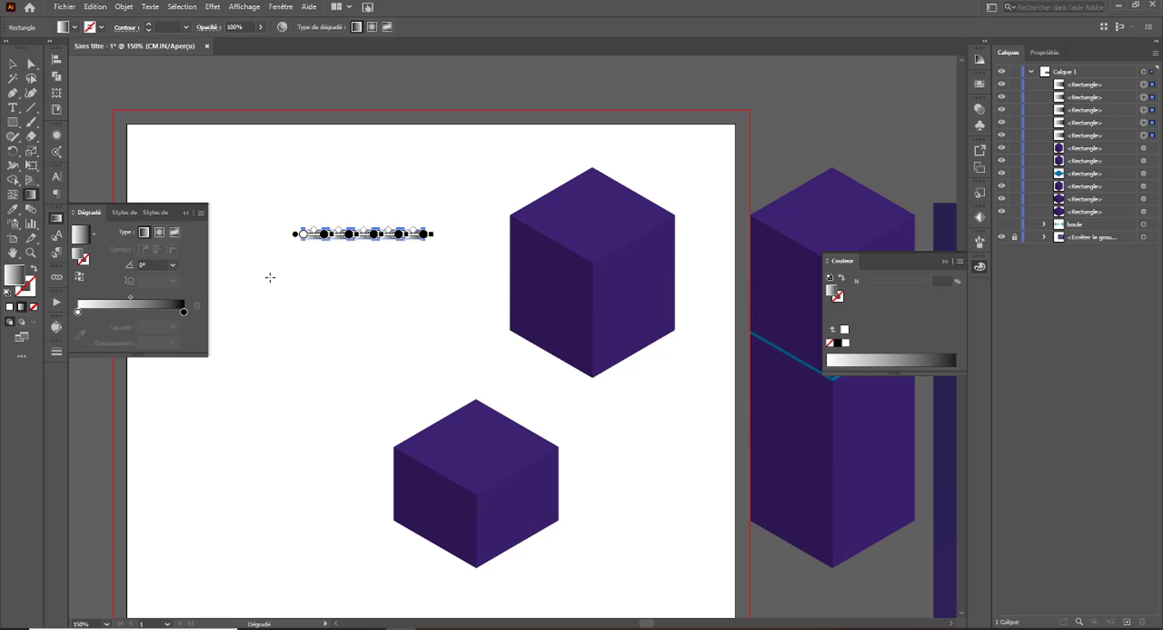
Try to set the white start stop of the horizontal gradient to CMYK with 100% cyan.
double_click(77, 313)
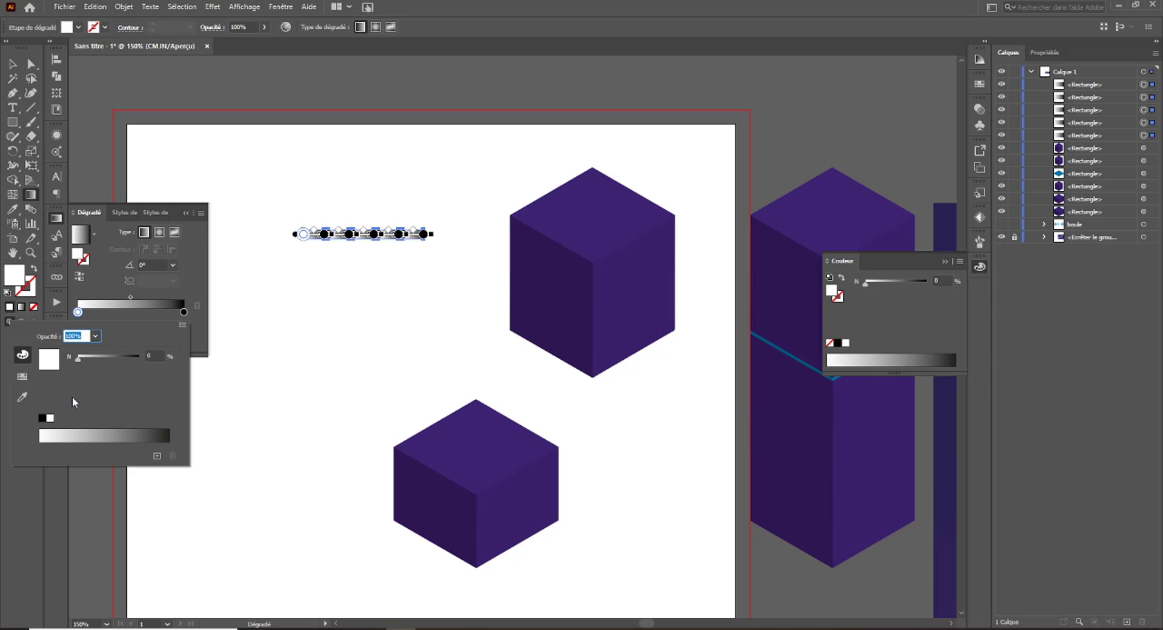
left_click(182, 325)
left_click(220, 366)
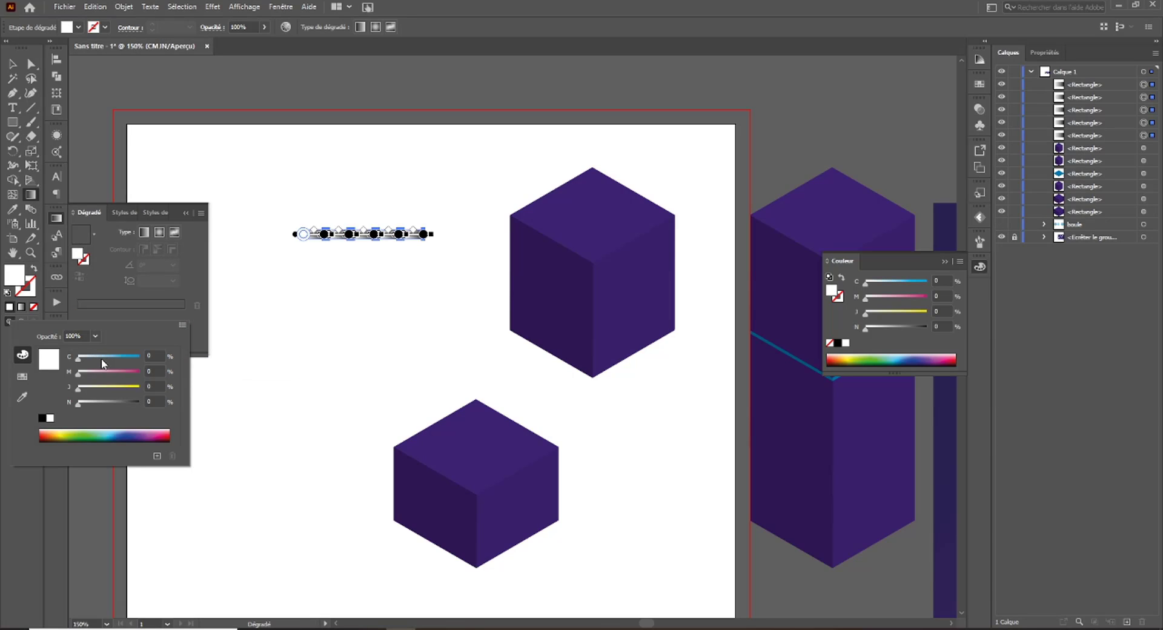
left_click_drag(102, 362, 185, 359)
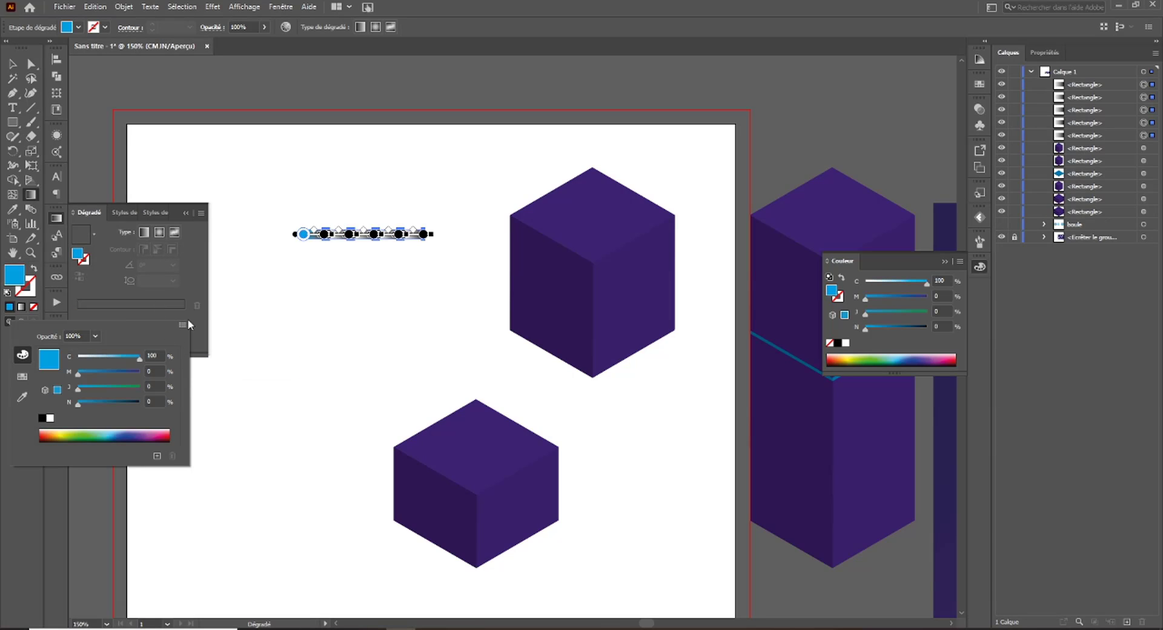
left_click(160, 316)
left_click(324, 235)
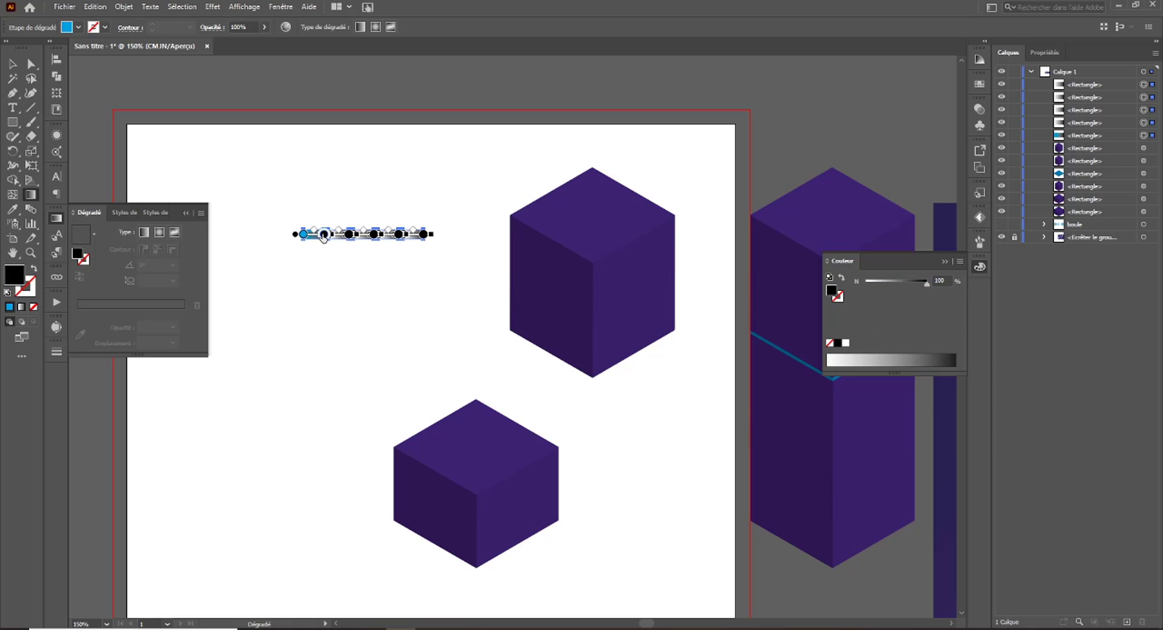
left_click(314, 243)
key("v")
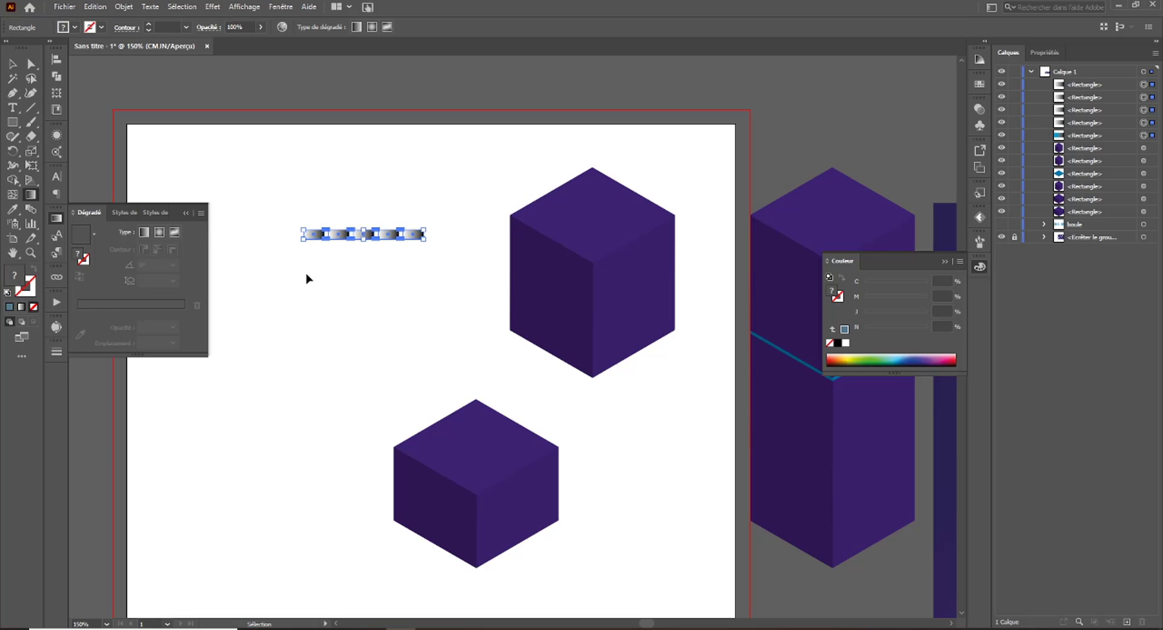
Undo the cyan recolouring of the gradient's start stop.
key("g")
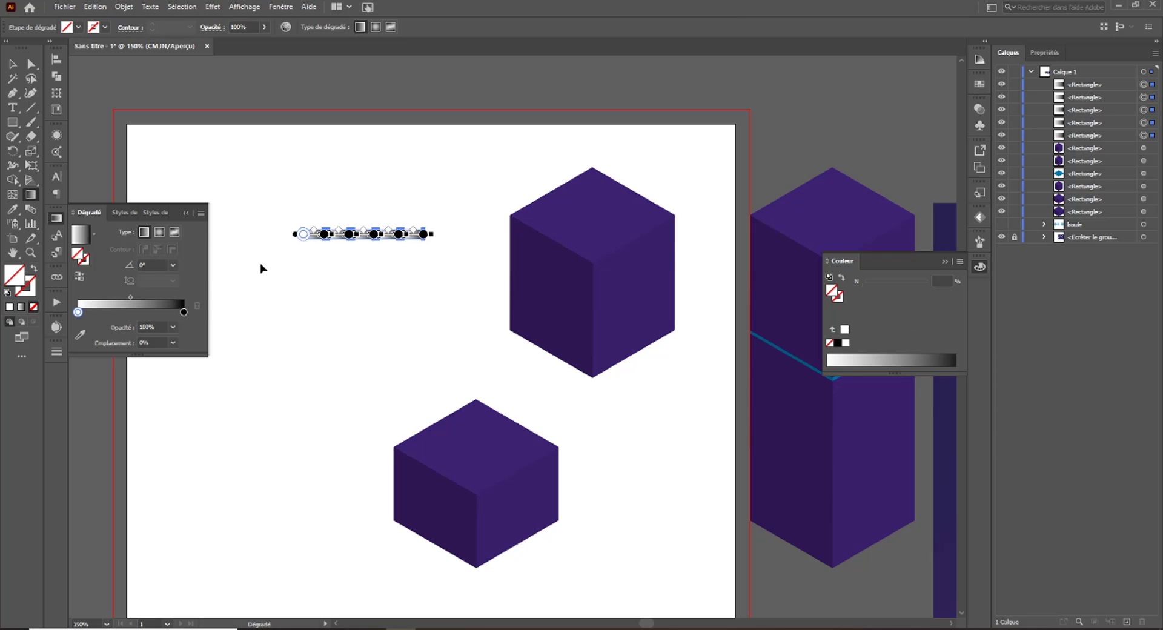
key("ctrl+z")
left_click(117, 312)
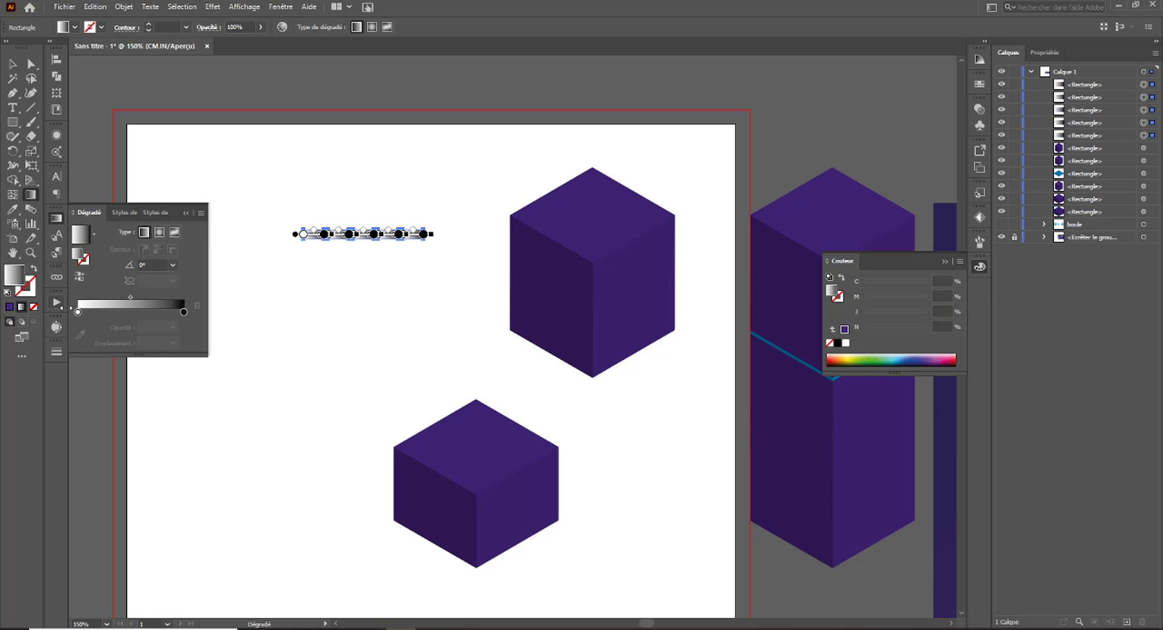
Switch the gradient's white start stop to CMYK and set its cyan to 100%.
double_click(78, 312)
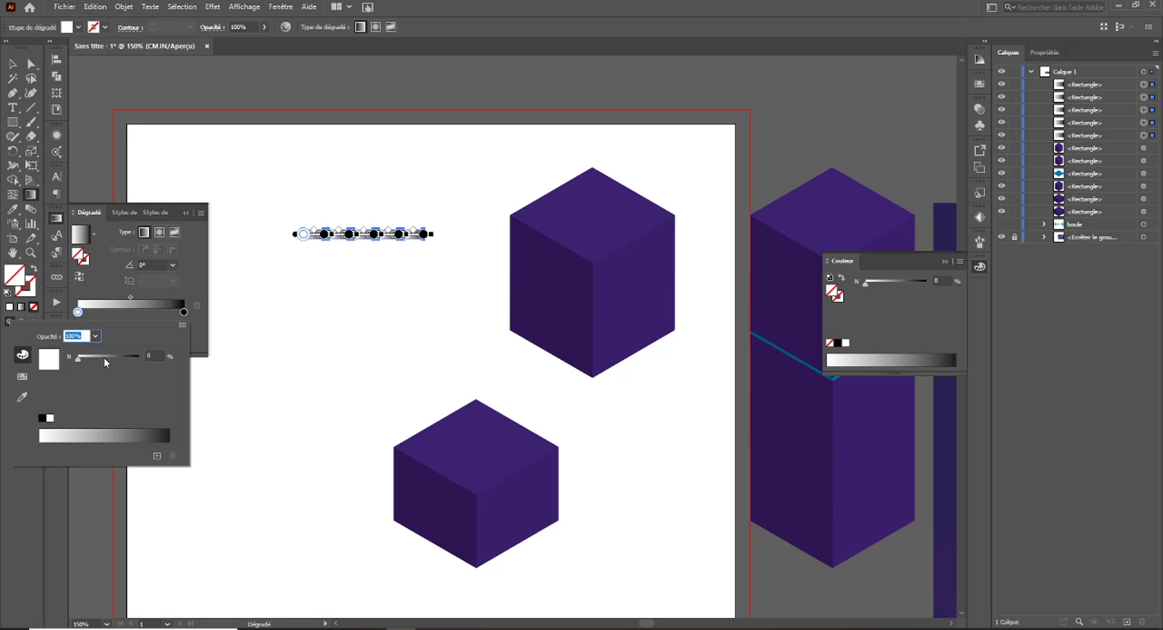
left_click(182, 325)
left_click(232, 377)
left_click_drag(128, 358, 163, 355)
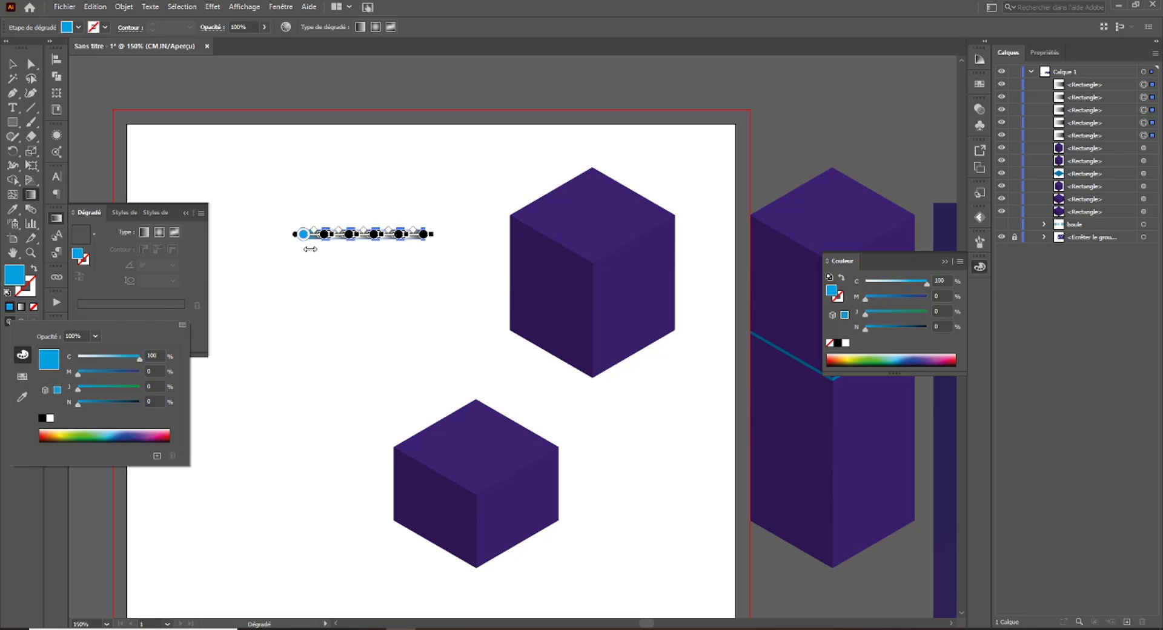
left_click(12, 64)
Isolate the first rectangle of the row and switch its gradient's black end stop to CMYK.
key("ctrl+plus")
key("ctrl+plus")
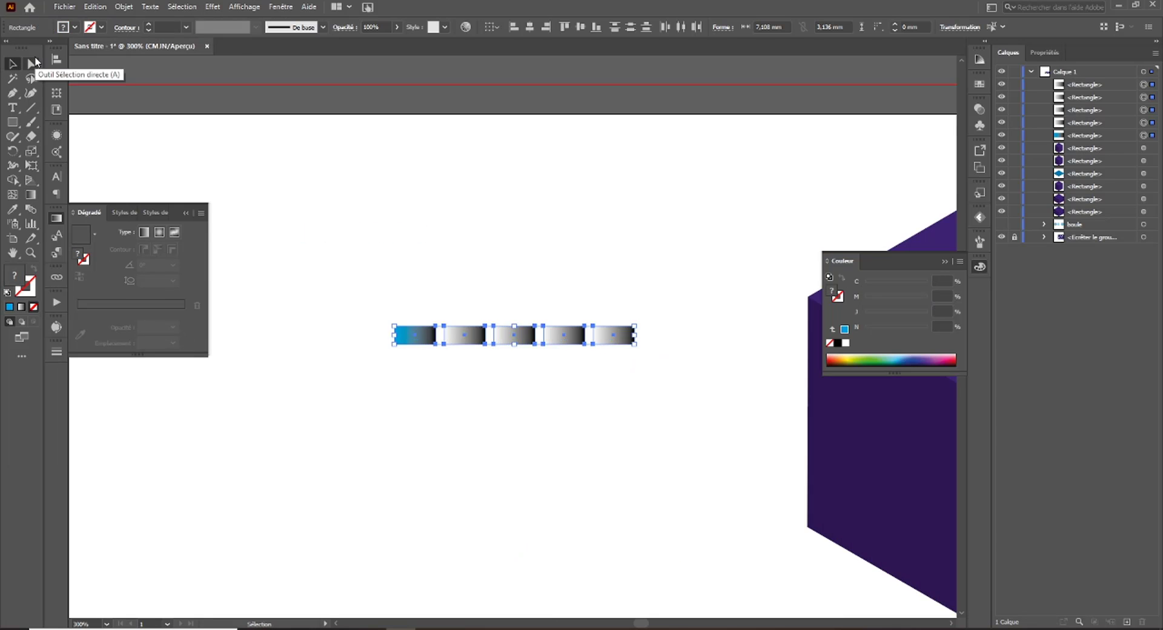
key("ctrl+plus")
key("ctrl+plus")
key("ctrl+plus")
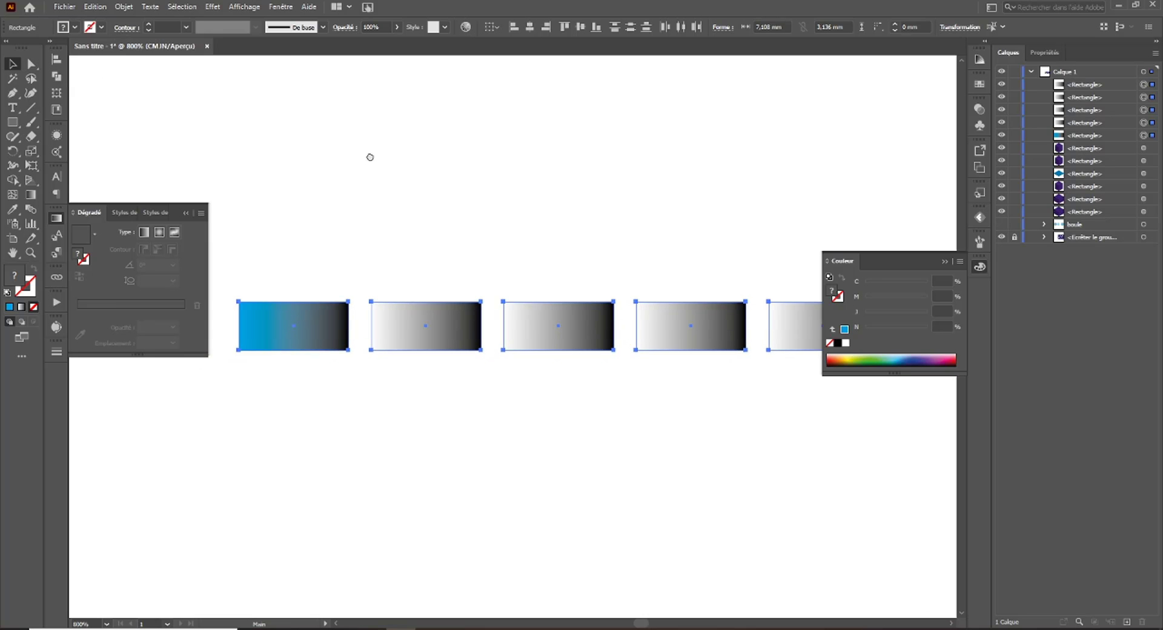
double_click(346, 337)
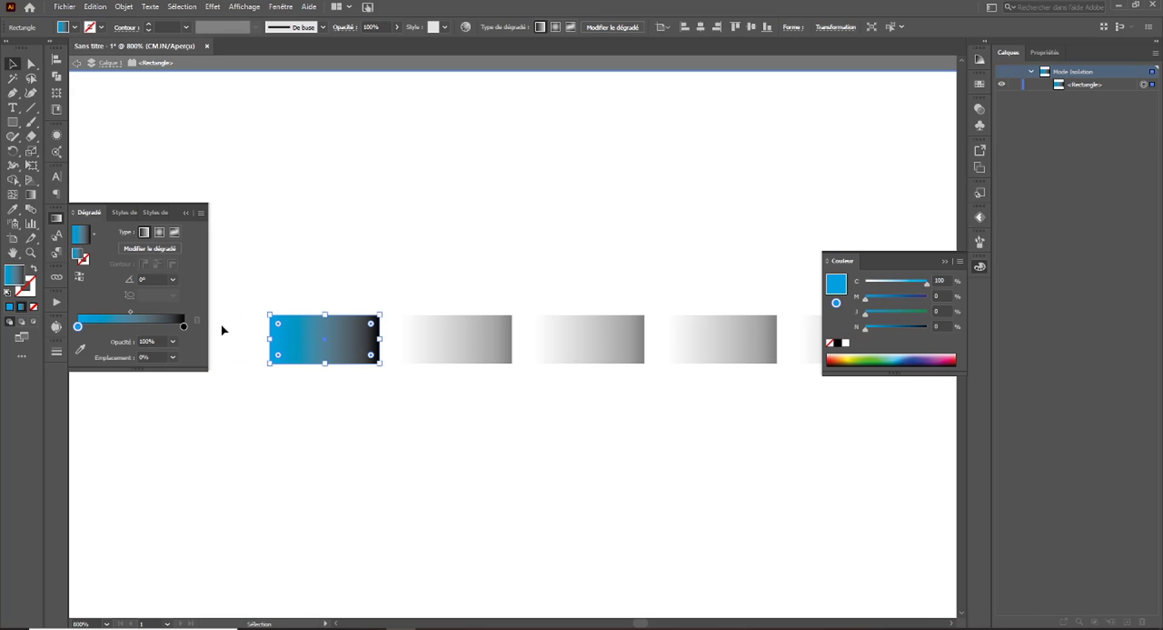
left_click(184, 327)
double_click(183, 328)
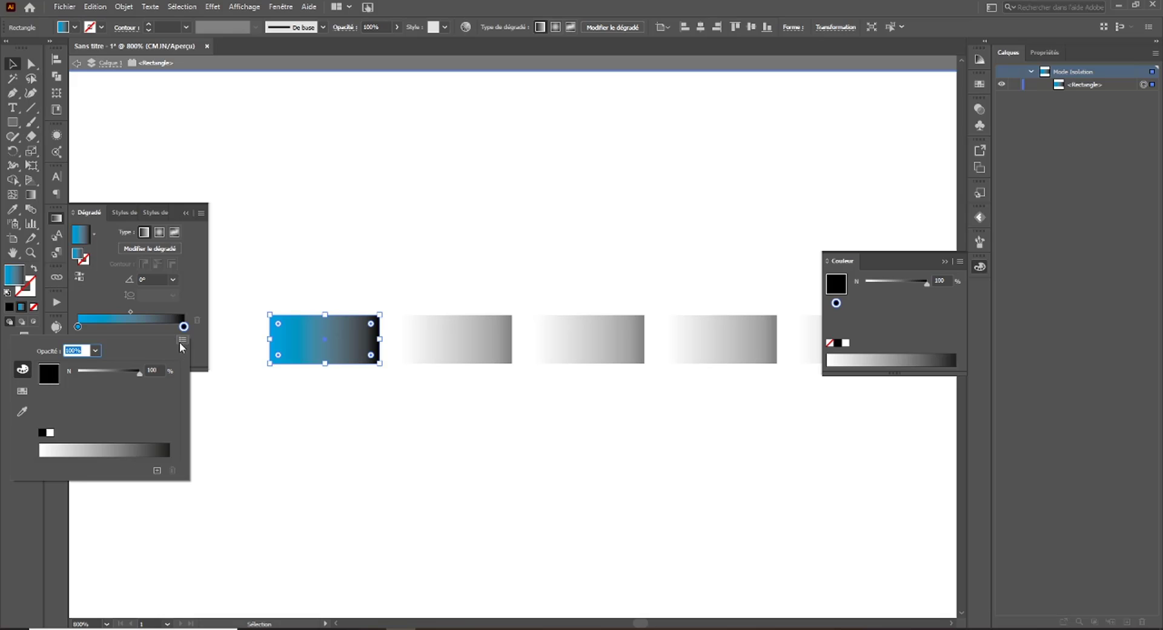
left_click(182, 341)
left_click(209, 382)
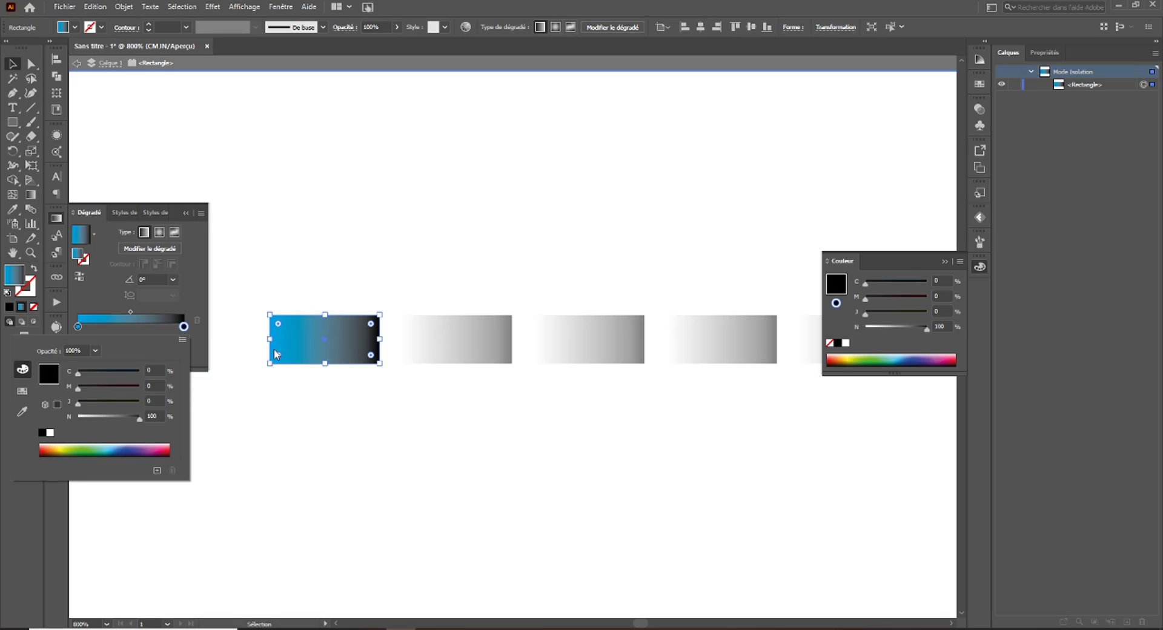
Set the end stop to dark blue with cyan 100%, magenta 64%, yellow 0% and black 49%.
left_click_drag(132, 417, 107, 417)
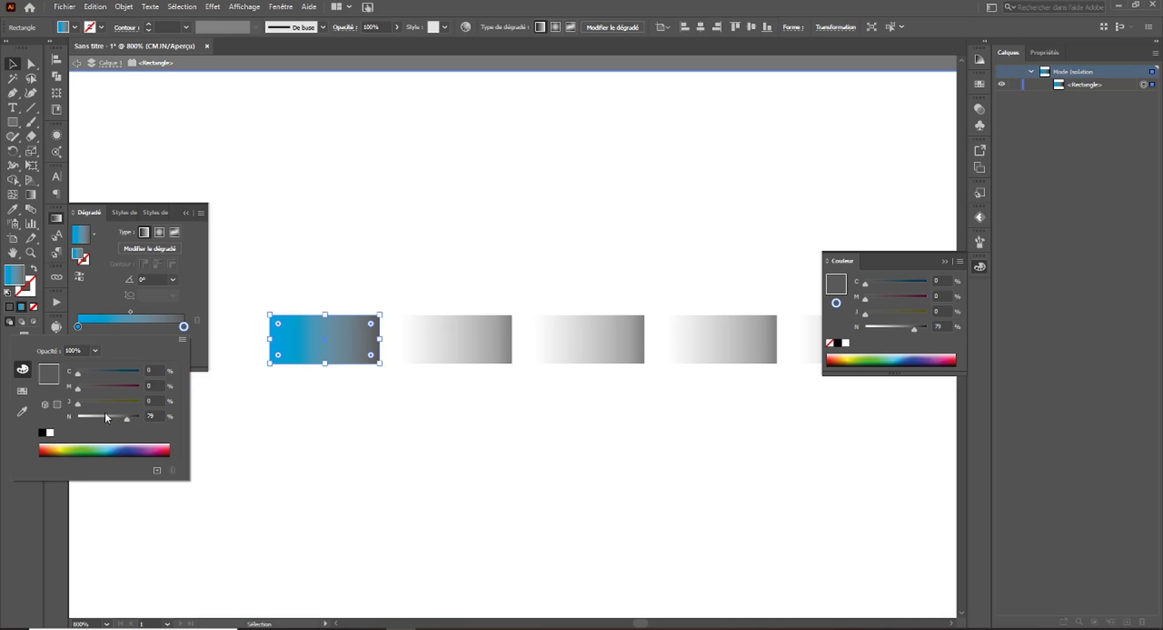
left_click_drag(78, 373, 141, 374)
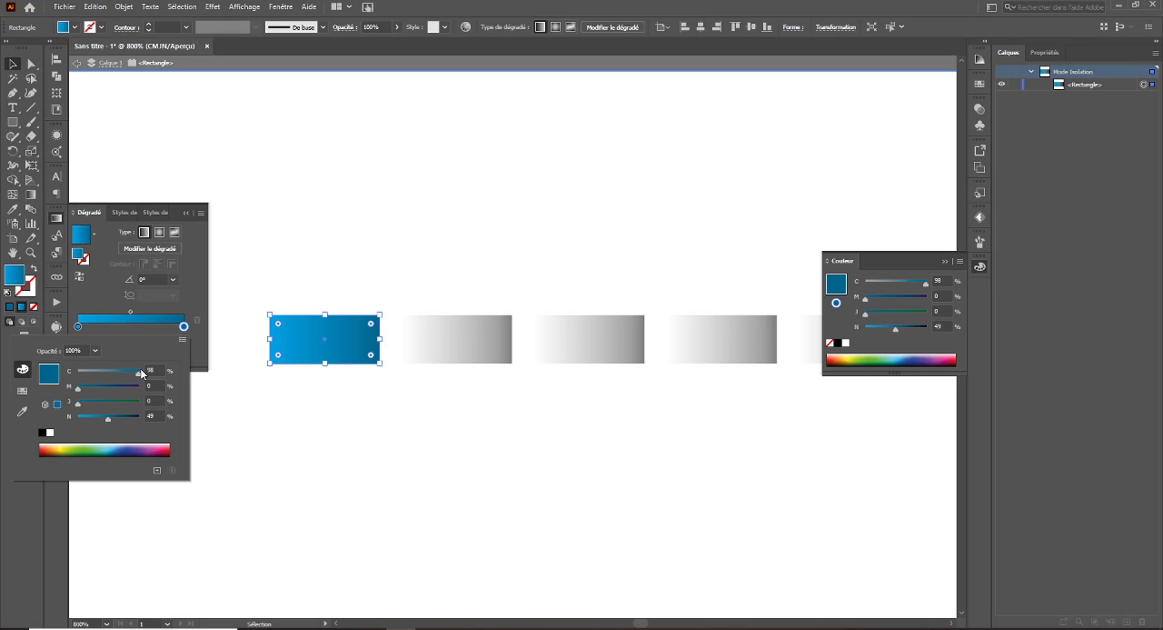
left_click(113, 386)
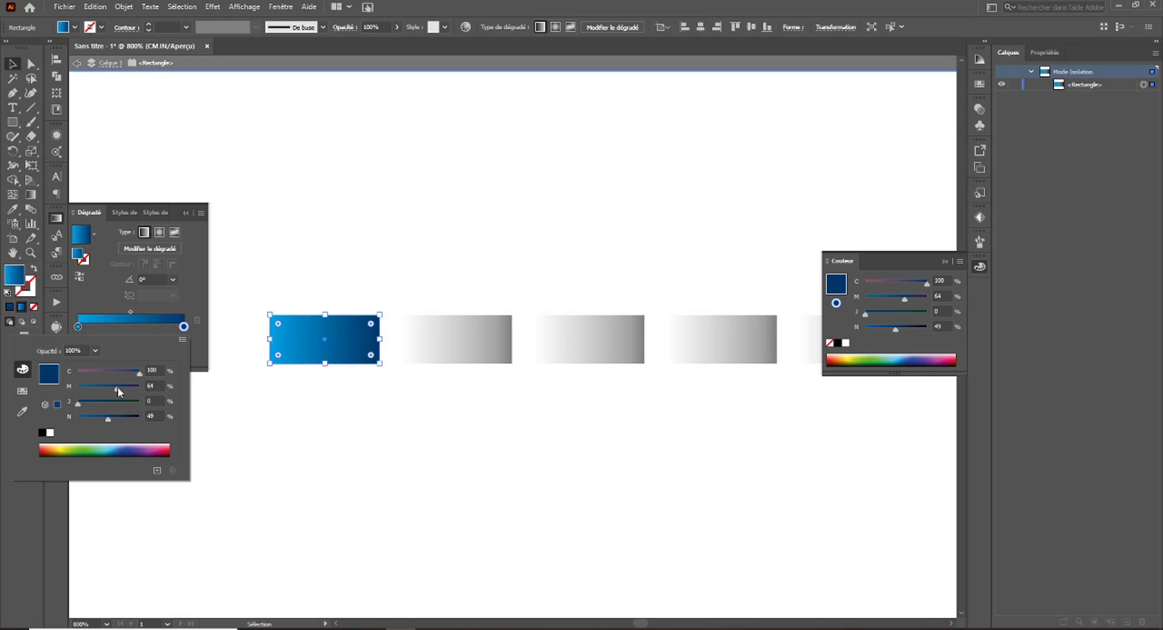
left_click(13, 63)
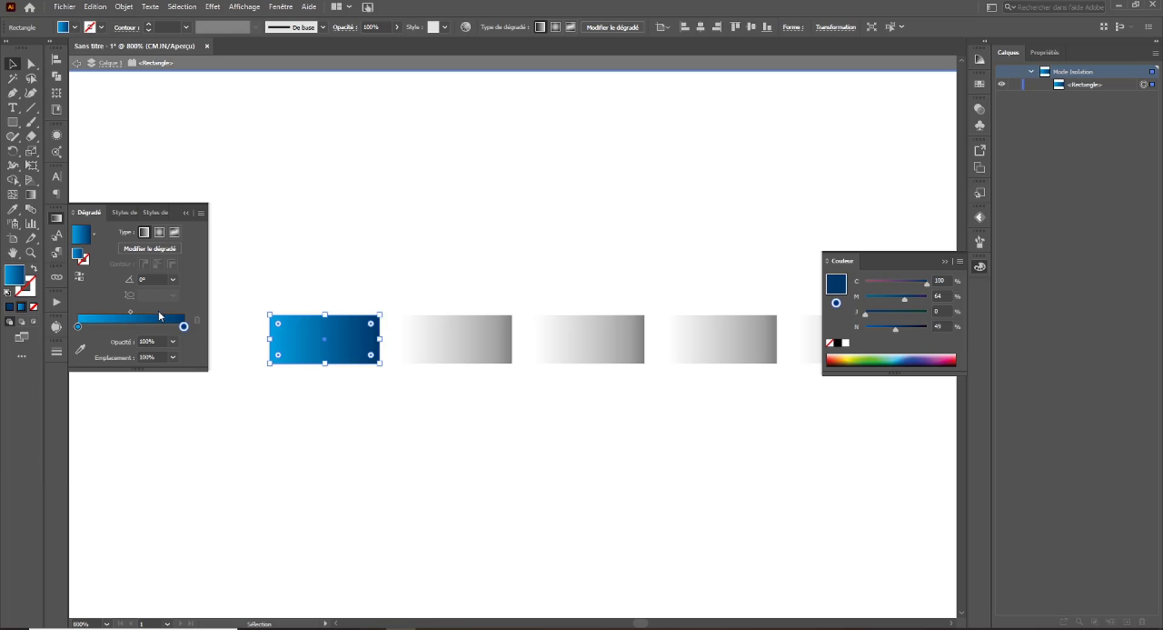
Deselect the blue gradient rectangle and exit isolation mode.
left_click_drag(307, 267, 735, 385)
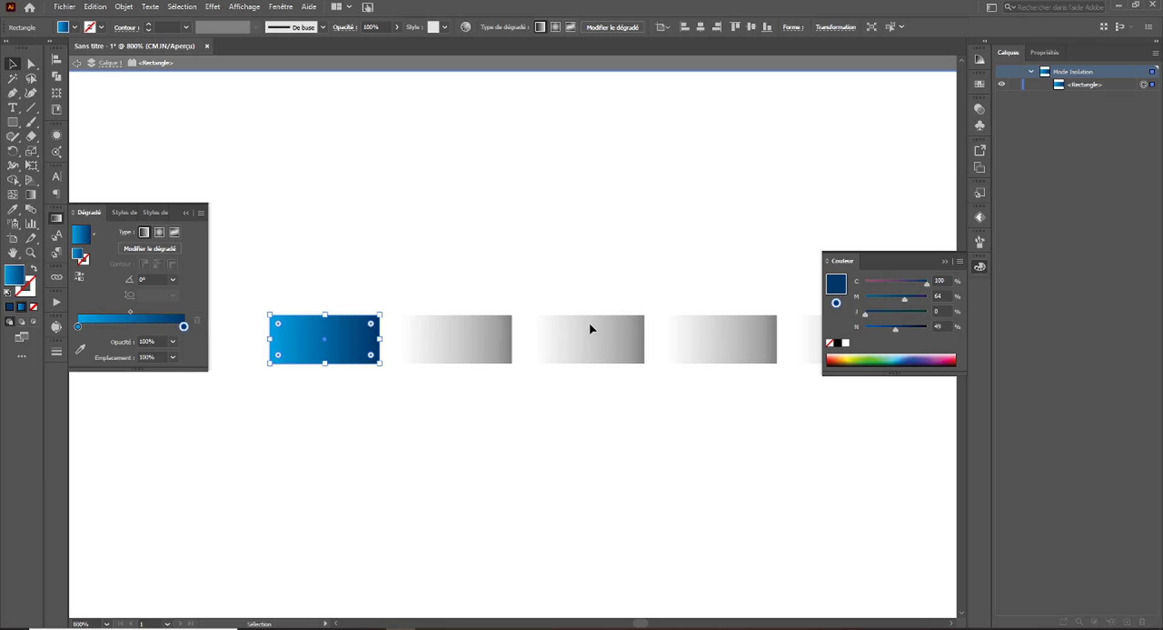
left_click(477, 345, "ctrl")
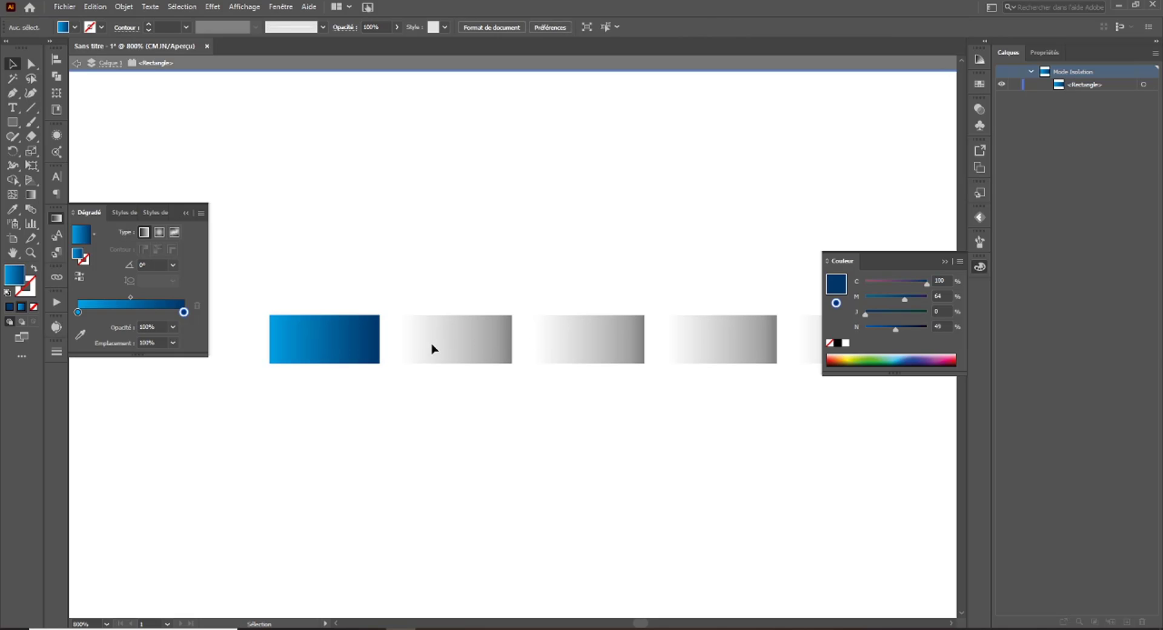
left_click(77, 63)
left_click(442, 334)
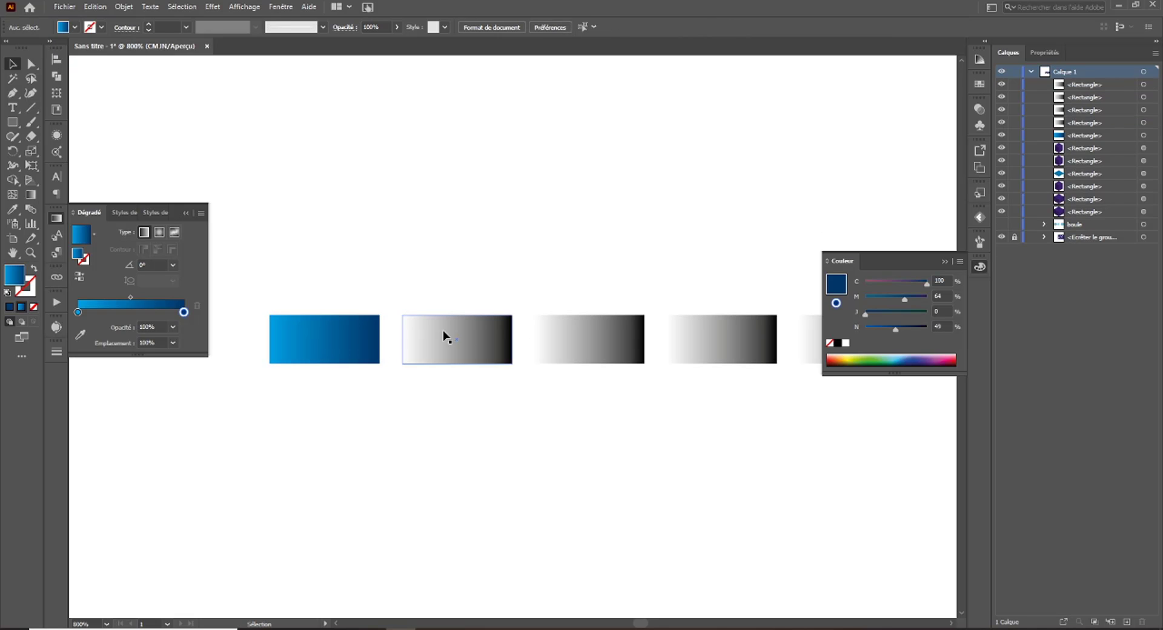
left_click(558, 349, "shift")
left_click(681, 336, "shift")
left_click(348, 345, "shift")
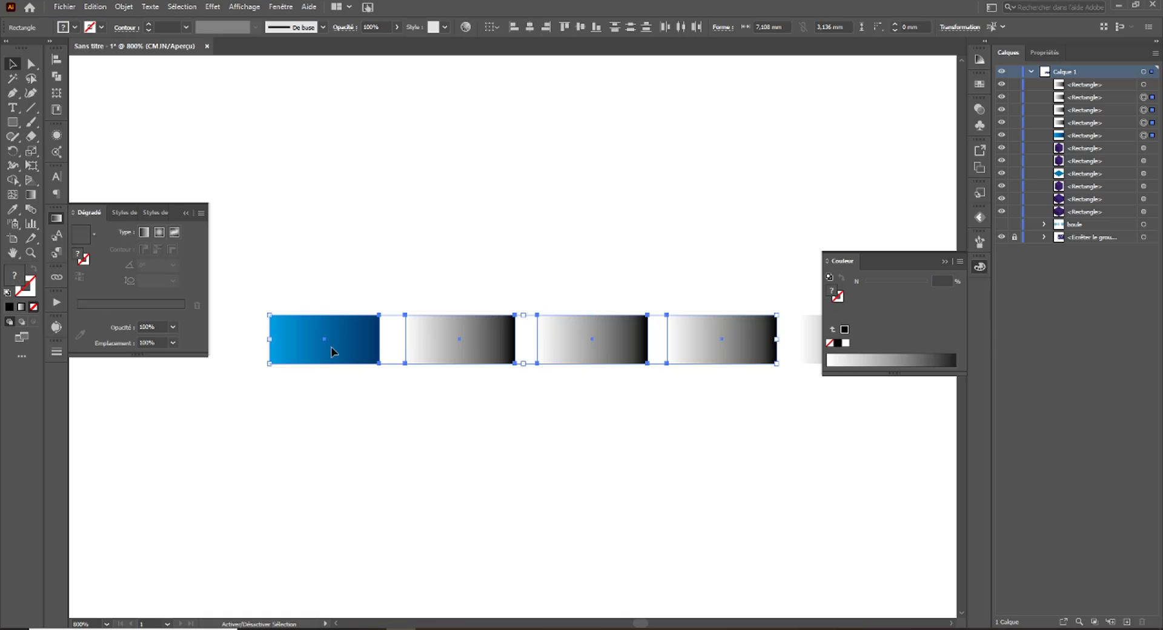
left_click(359, 422)
Select the second, third and fourth rectangles and apply the first rectangle's blue gradient to them with the Eyedropper.
left_click_drag(360, 338, 362, 338)
left_click(456, 344)
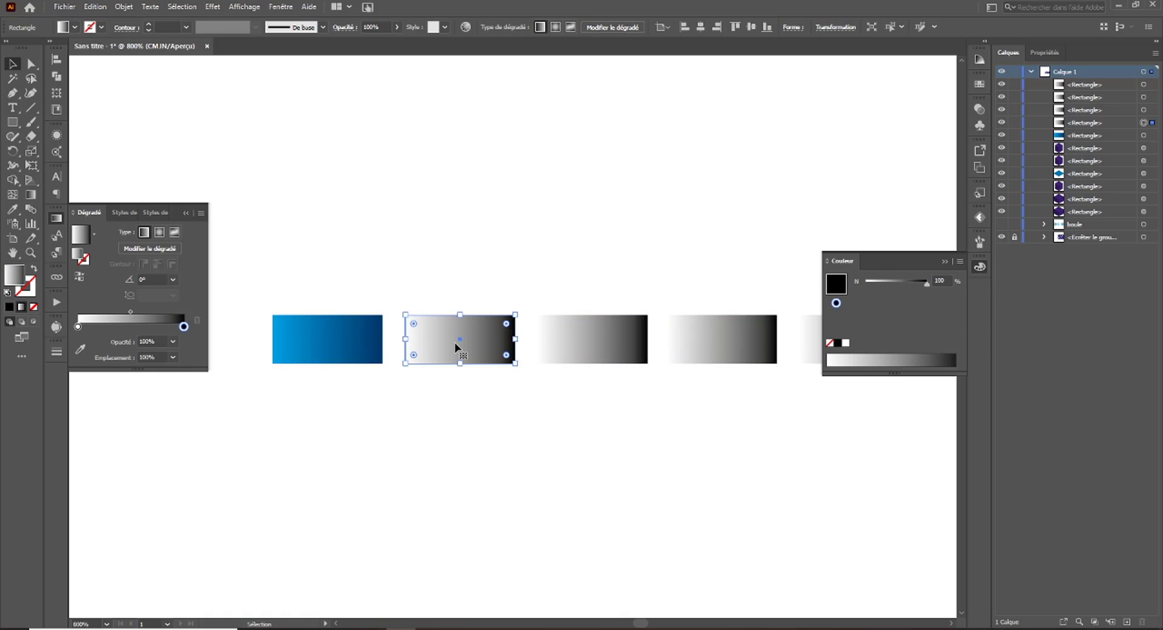
left_click(590, 345, "shift")
left_click(669, 354, "shift")
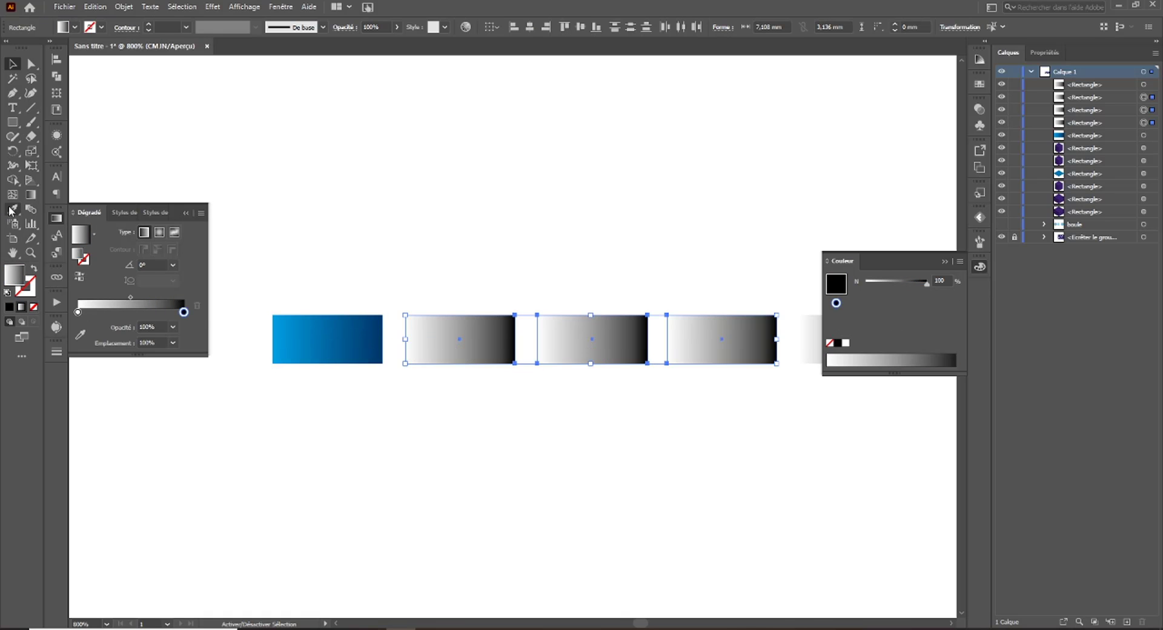
key("i")
left_click(343, 344)
Select the four blue rectangles and redraw their gradient vertically at -90°, from light blue above to dark blue below.
left_click(13, 63)
left_click_drag(311, 253, 758, 432)
left_click(31, 194)
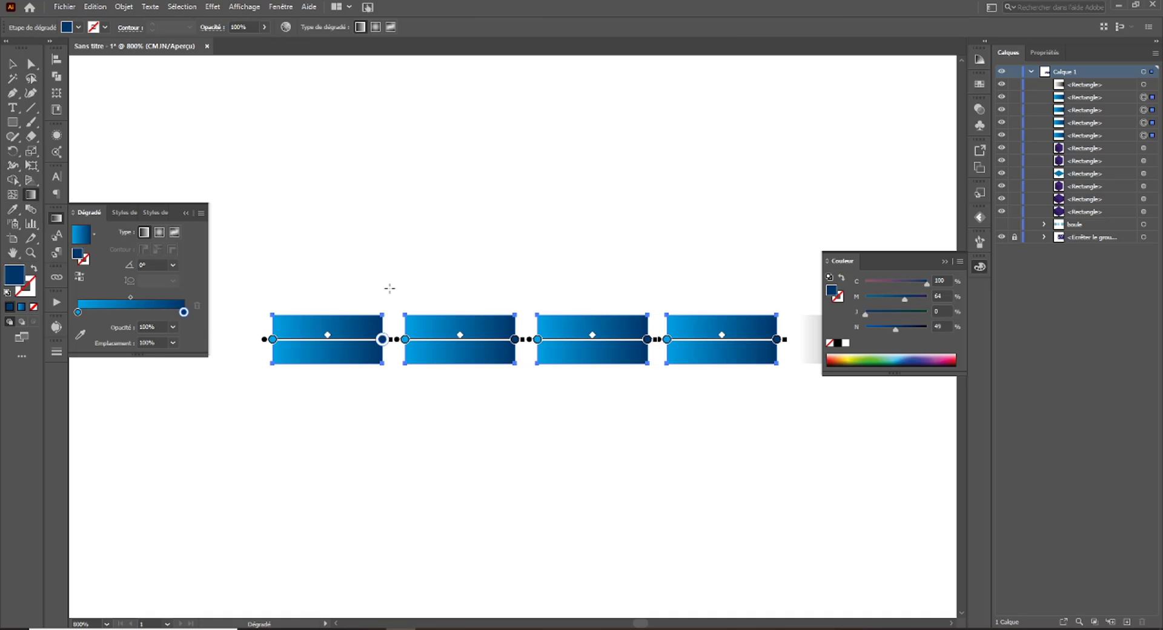
mouse_move(499, 262)
left_mouse_down()
mouse_move(512, 512)
mouse_move(509, 405)
mouse_move(516, 436)
mouse_move(525, 416)
left_mouse_up()
Delete the black-and-white rectangle and fill its place with a copy of the fourth blue rectangle.
key("ctrl+minus")
key("ctrl+minus")
key("ctrl+minus")
key("ctrl+minus")
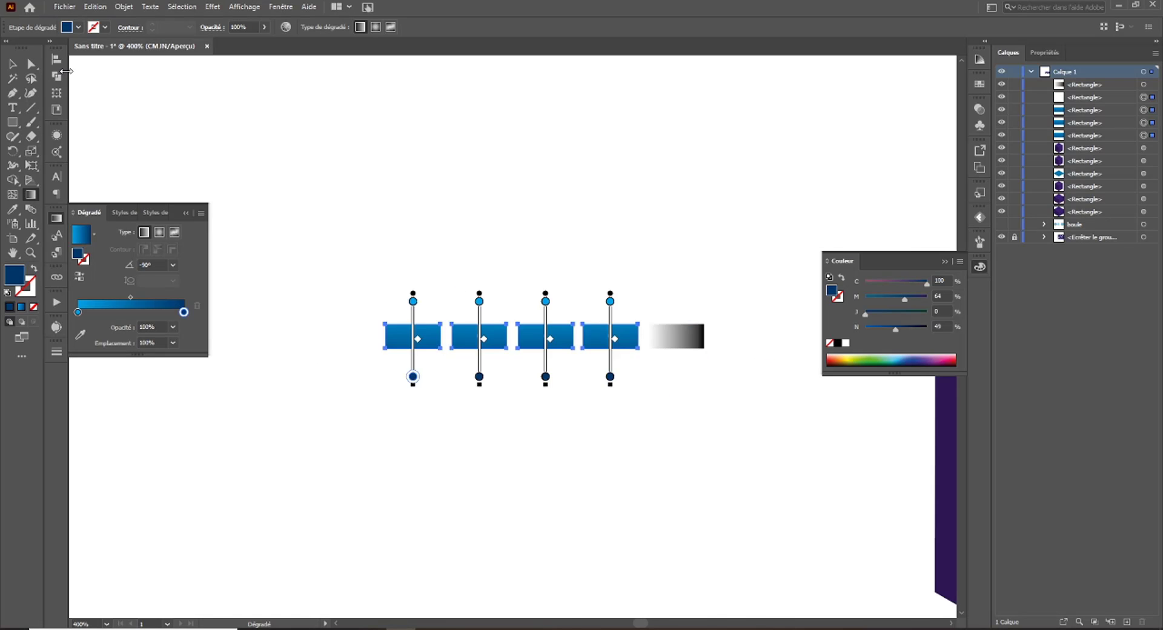
key("ctrl+plus")
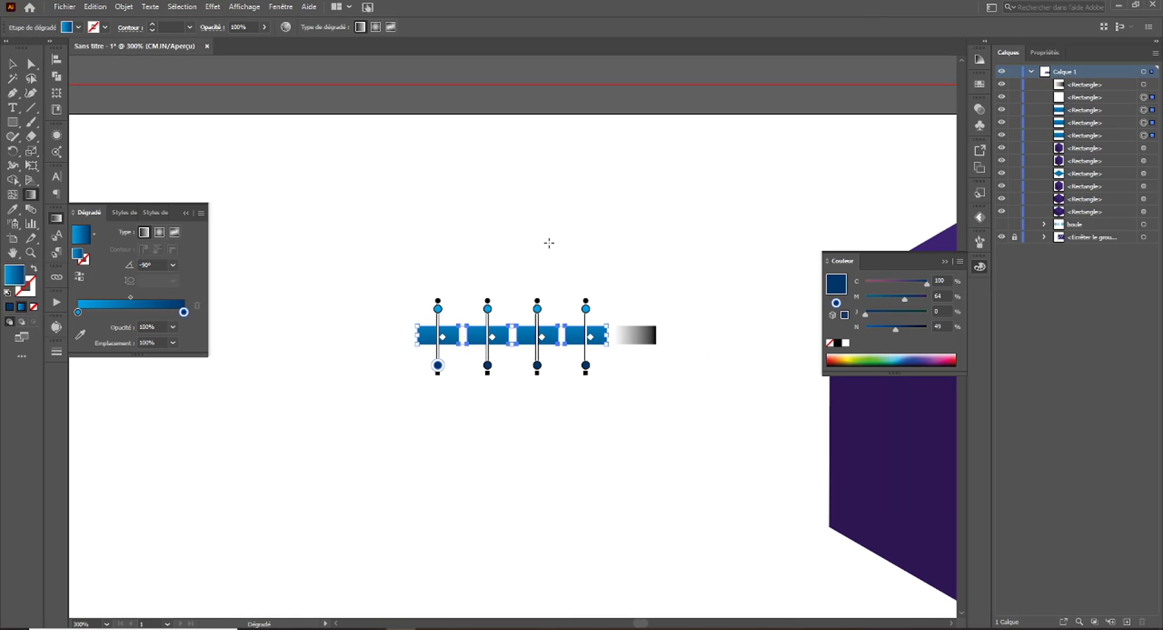
left_click(12, 64)
left_click(626, 348)
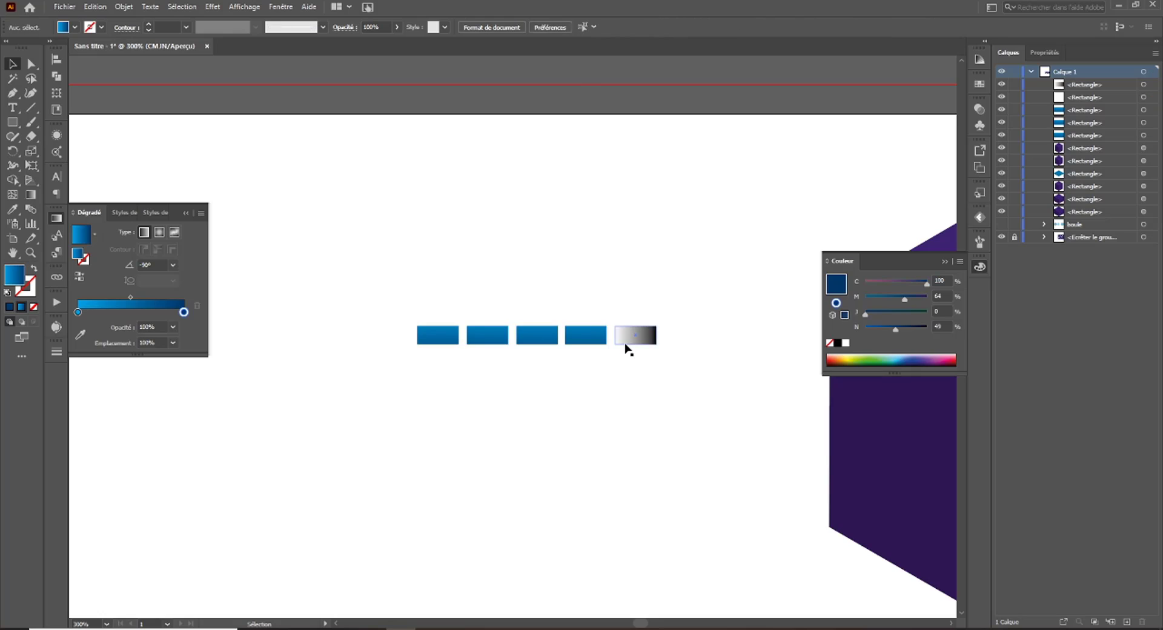
left_click(630, 341)
key("Delete")
left_click(588, 337)
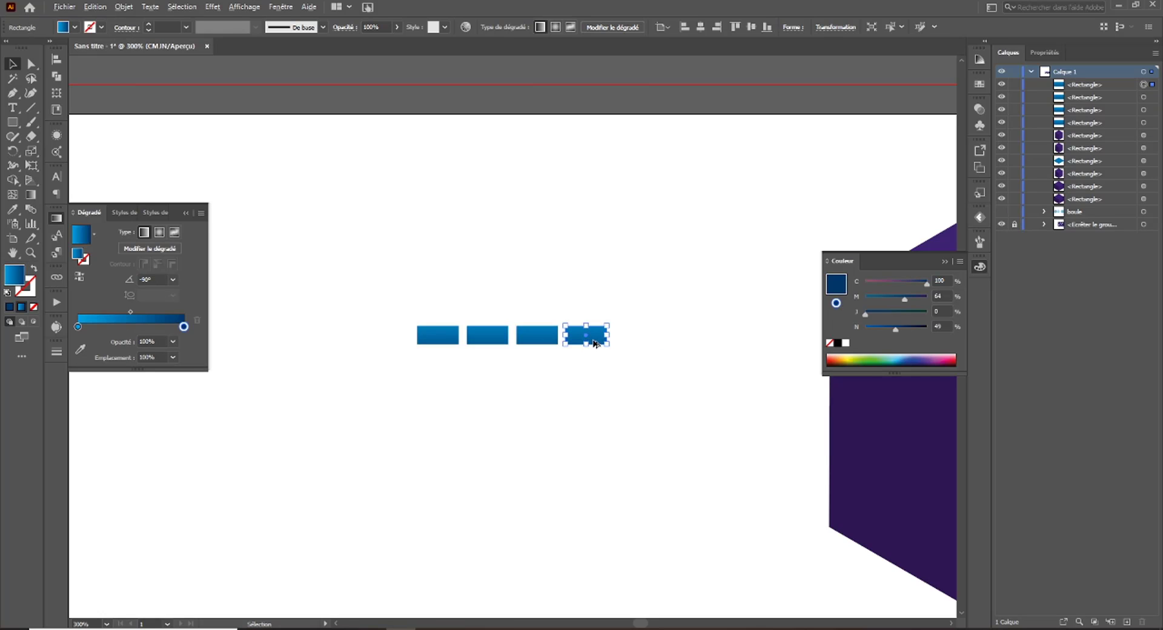
left_click_drag(596, 345, 645, 341)
Group the five blue rectangles and place a copy of the row directly below.
left_click_drag(683, 398, 416, 313)
mouse_move(502, 443)
left_mouse_down()
mouse_move(474, 438)
mouse_move(485, 431)
left_mouse_up()
key("ctrl+g")
key("v")
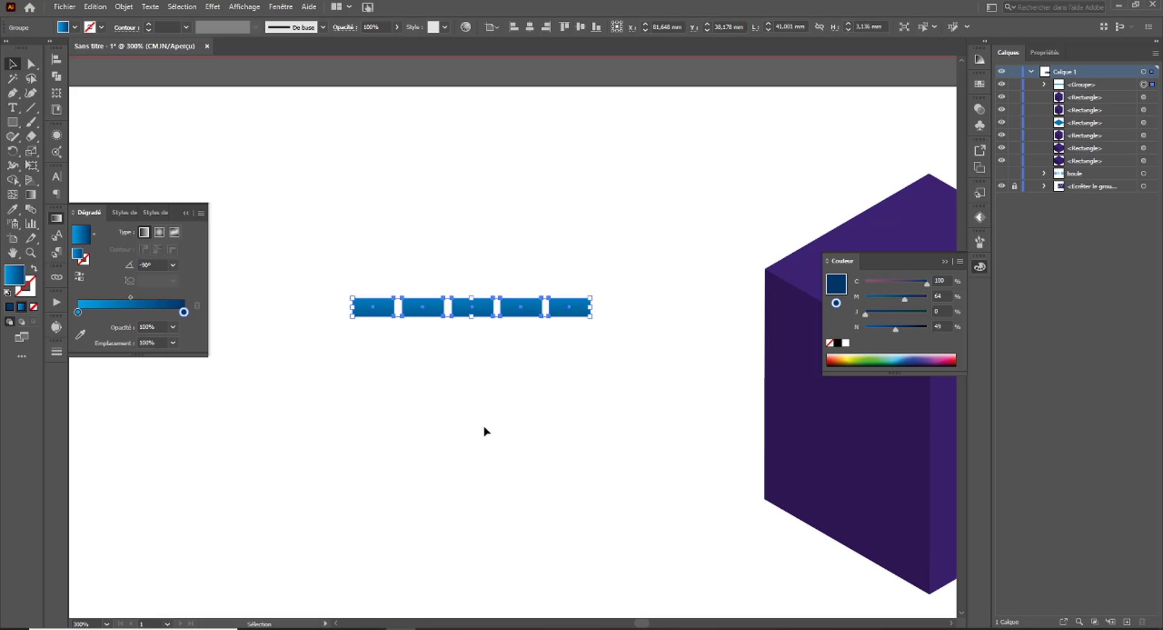
left_click_drag(533, 312, 539, 338)
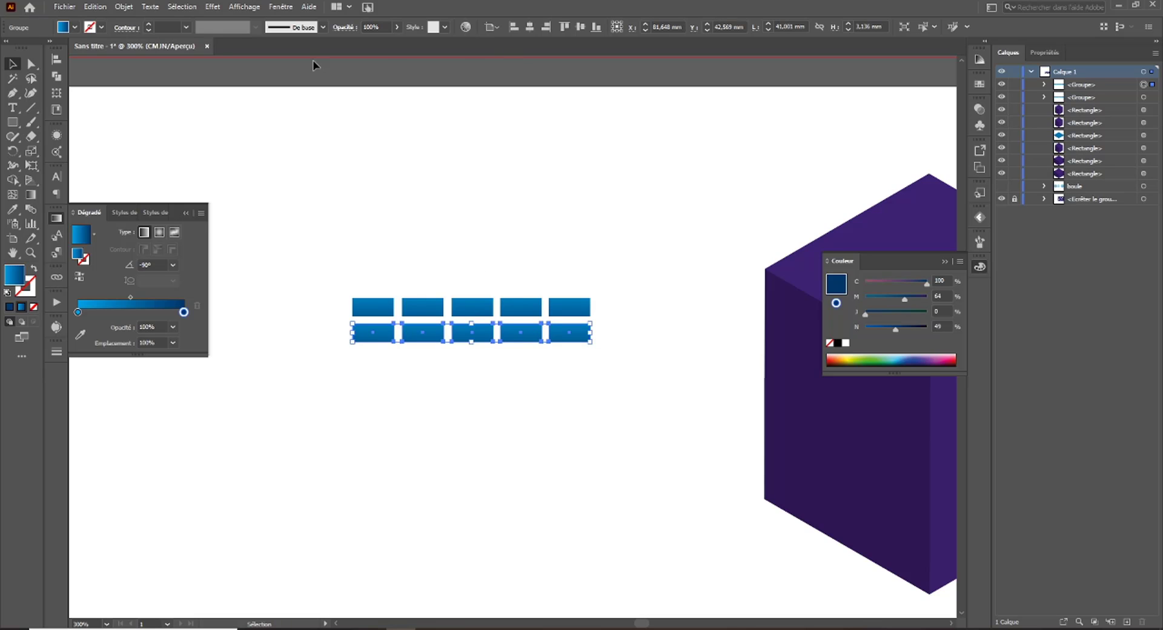
Show the rulers and place horizontal guides at the upper outer corner of the block's side face and at its lowest corner.
key("ctrl+r")
left_click_drag(447, 60, 525, 273)
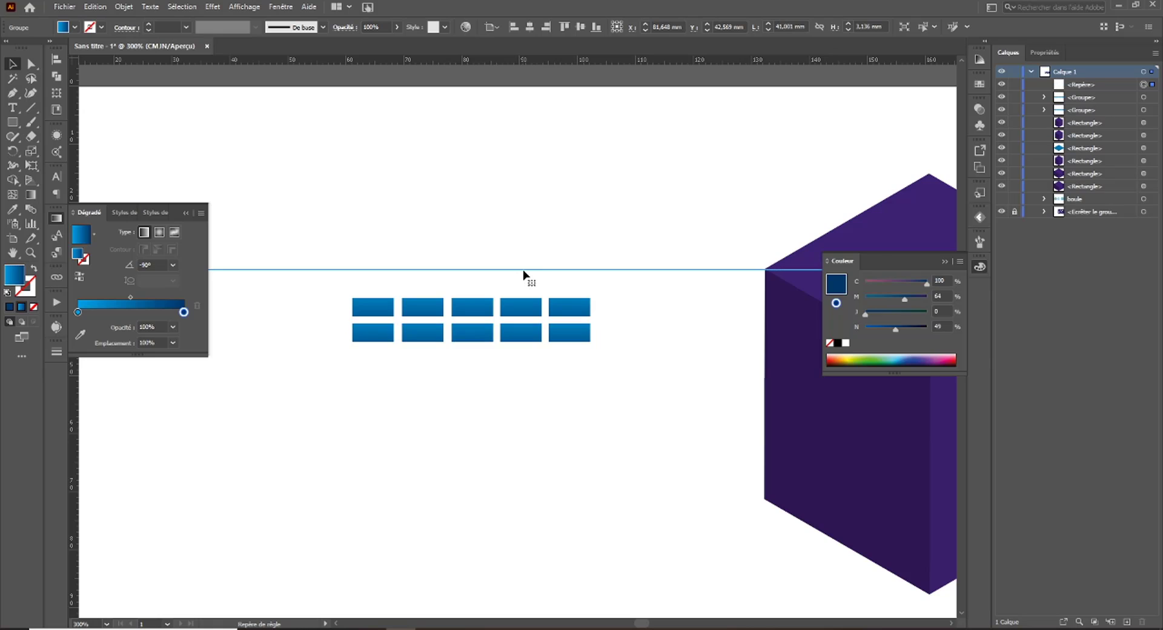
left_click_drag(503, 61, 597, 595)
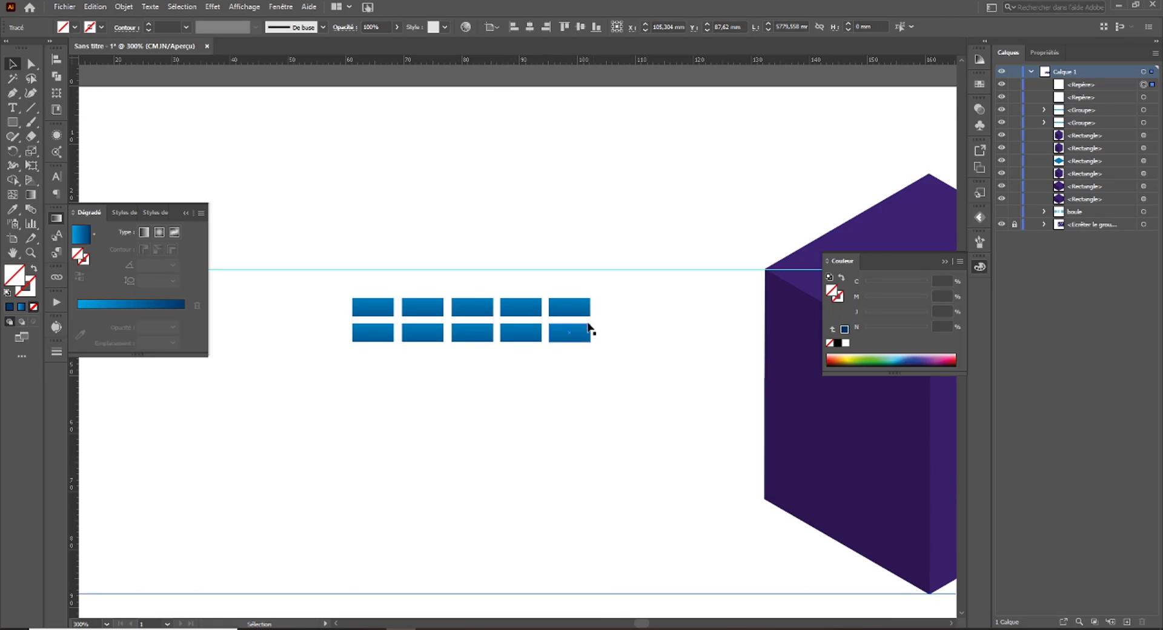
Align the two rows to the upper guide and repeat copies of the pair downward until they pass the lower guide.
left_click_drag(614, 279, 331, 388)
left_click_drag(485, 309, 590, 339)
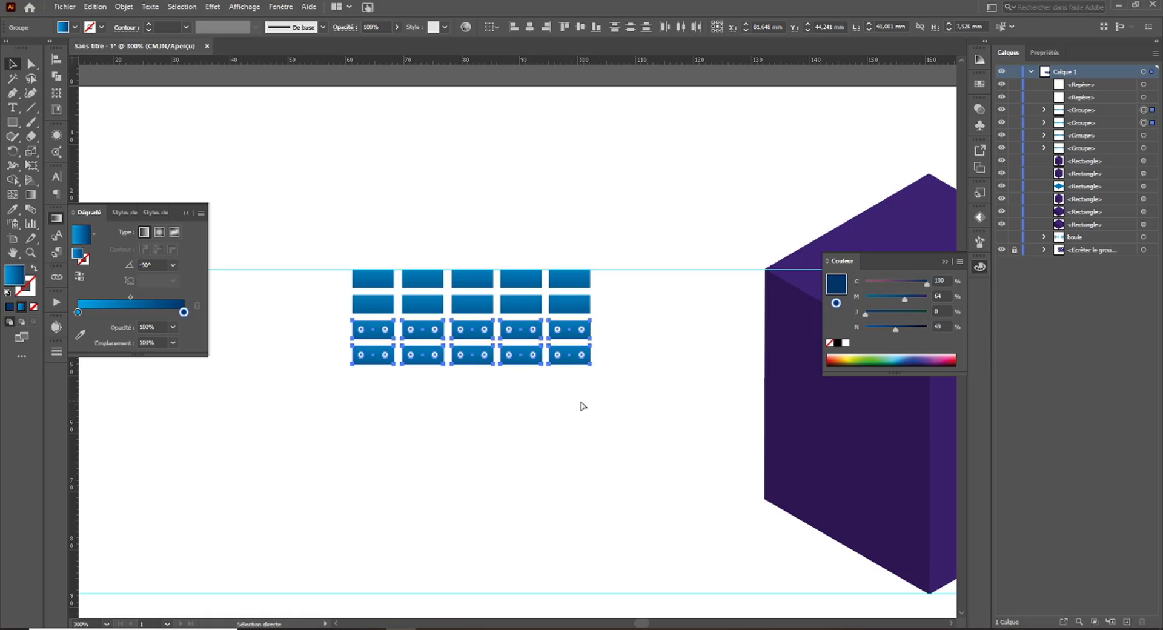
key("ctrl+d")
key("ctrl+d")
key("ctrl+d")
key("ctrl+d")
key("ctrl+d")
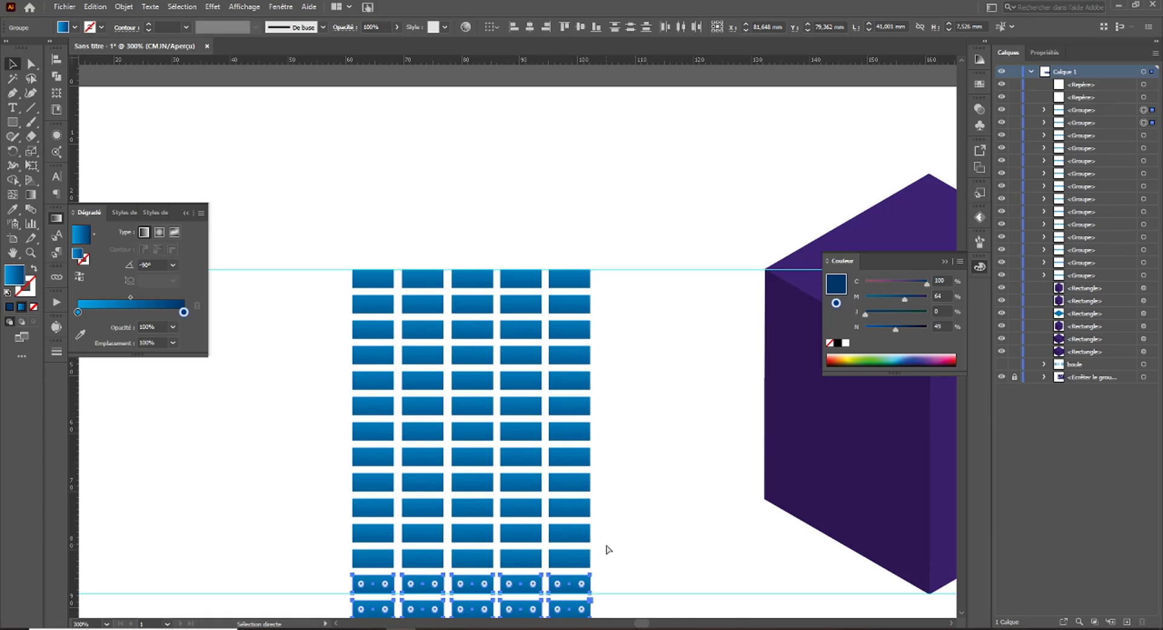
Delete the surplus row of rectangles below the lower guide.
scroll(608, 550, "down", 3)
left_click(636, 555)
left_click_drag(636, 555, 307, 525)
key("Delete")
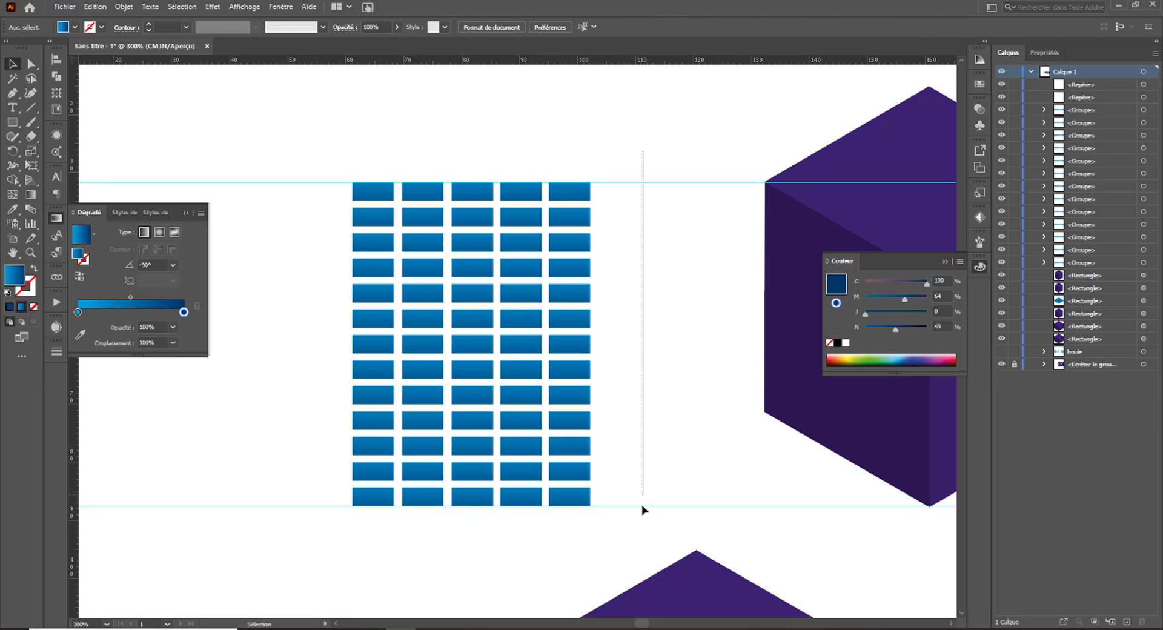
Delete the two horizontal guides.
left_click(628, 182)
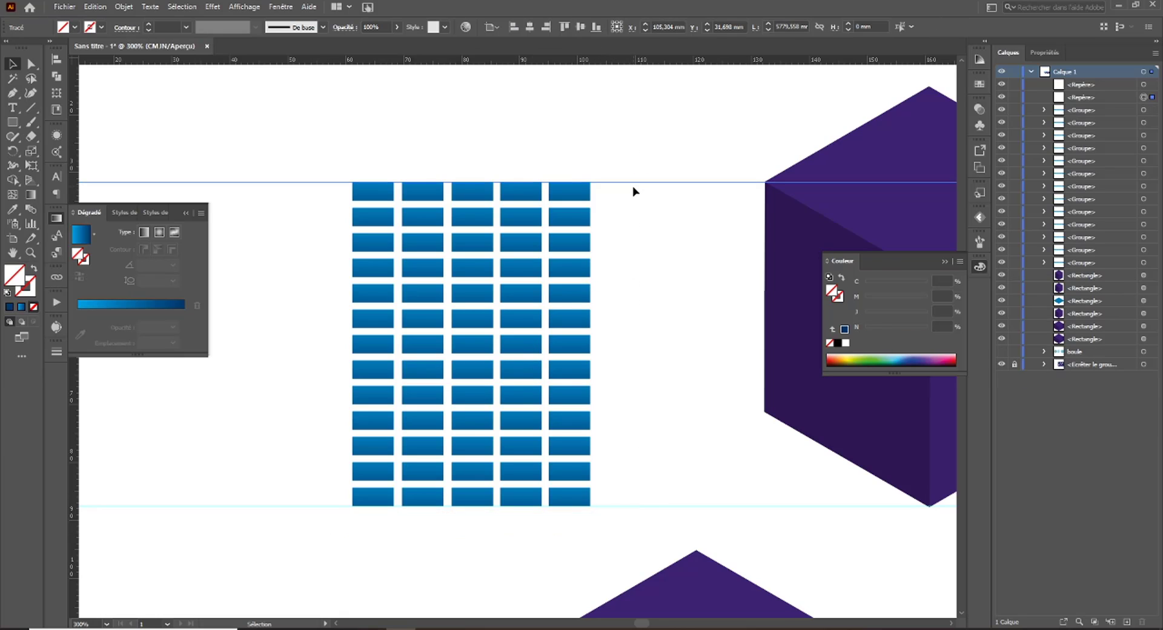
key("Delete")
left_click(645, 507)
key("Delete")
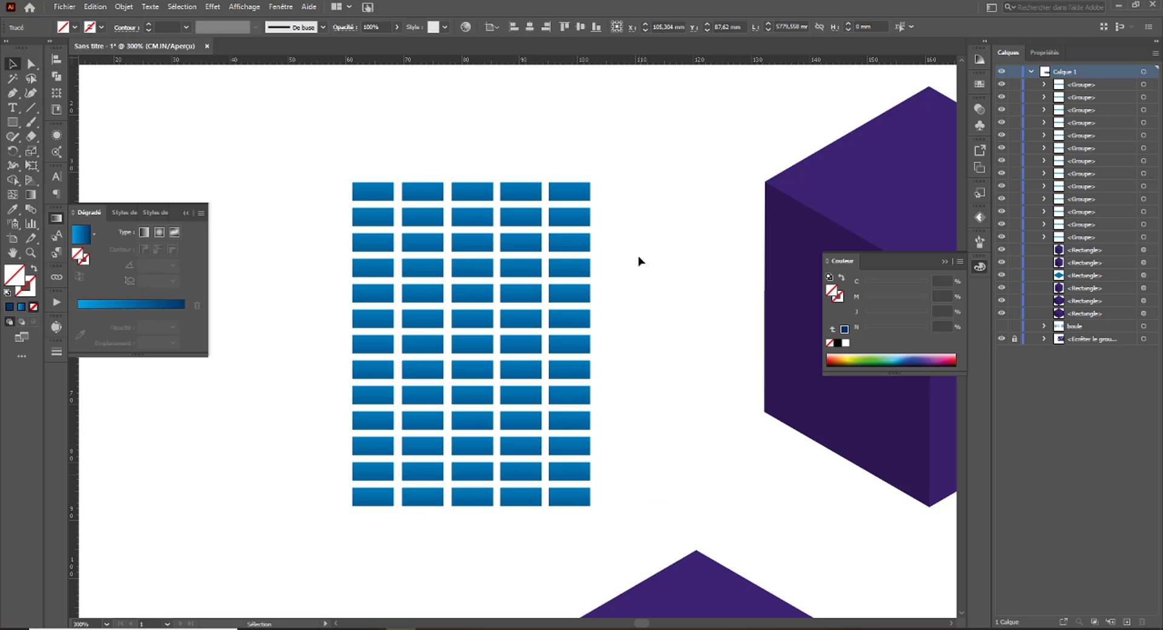
Select the whole grid of blue rectangles and save it as a new symbol.
left_click_drag(647, 175, 303, 549)
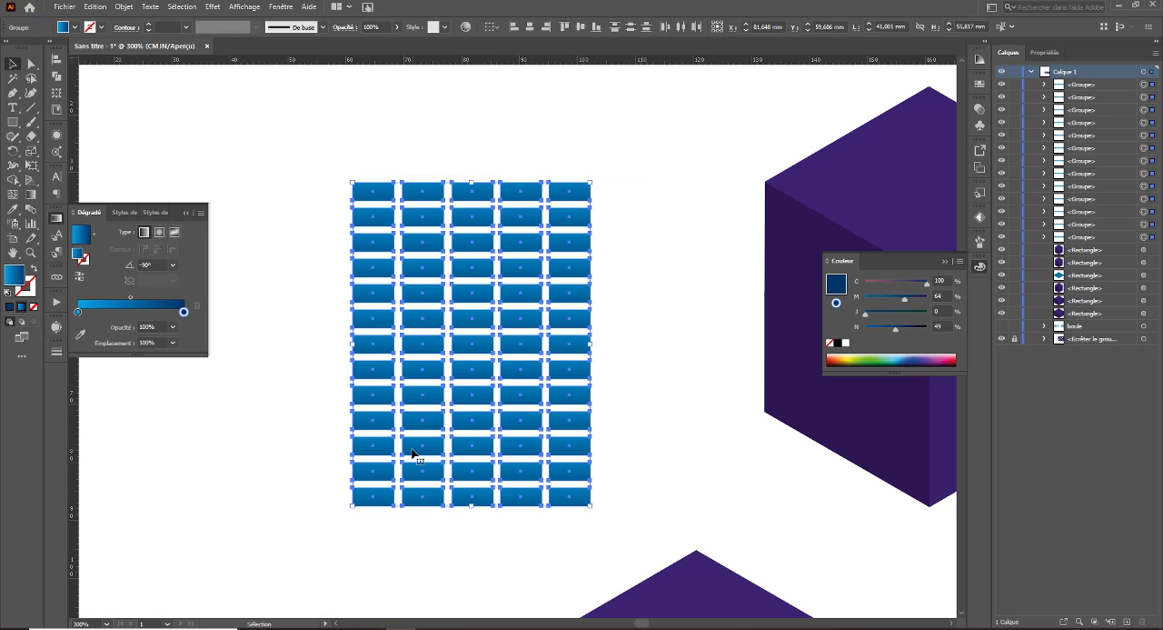
left_click(984, 126)
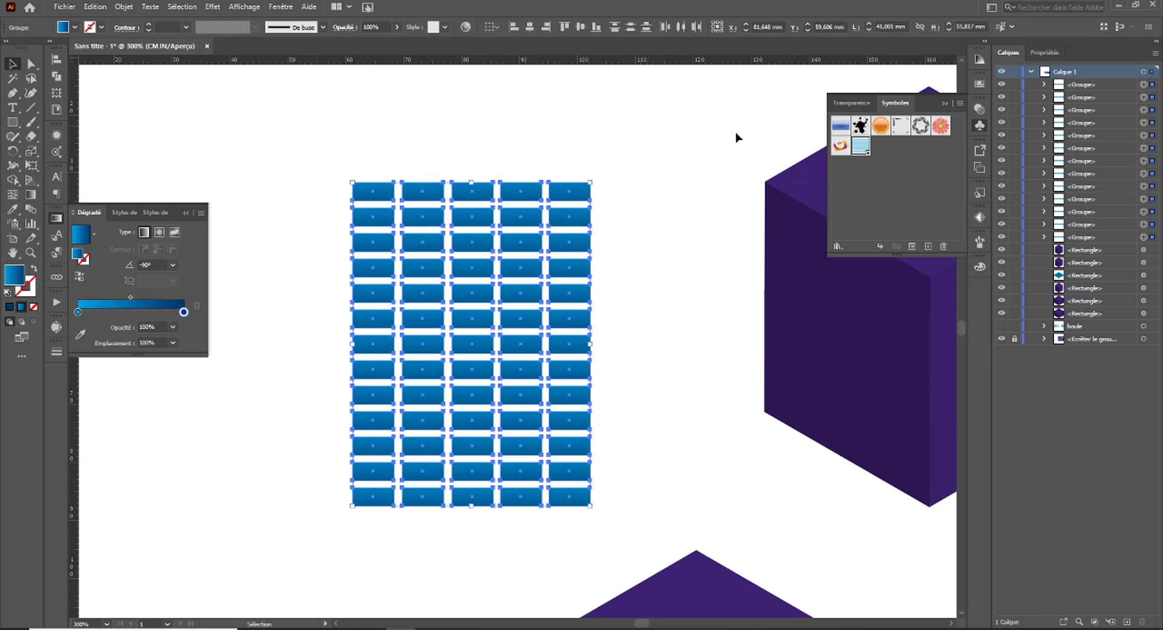
left_click_drag(589, 191, 914, 173)
left_click(624, 417)
Edit the upper artboard block's 3D extrusion and map the symbol Nouveau symbole 1 onto surface 3.
left_click_drag(643, 421, 254, 449)
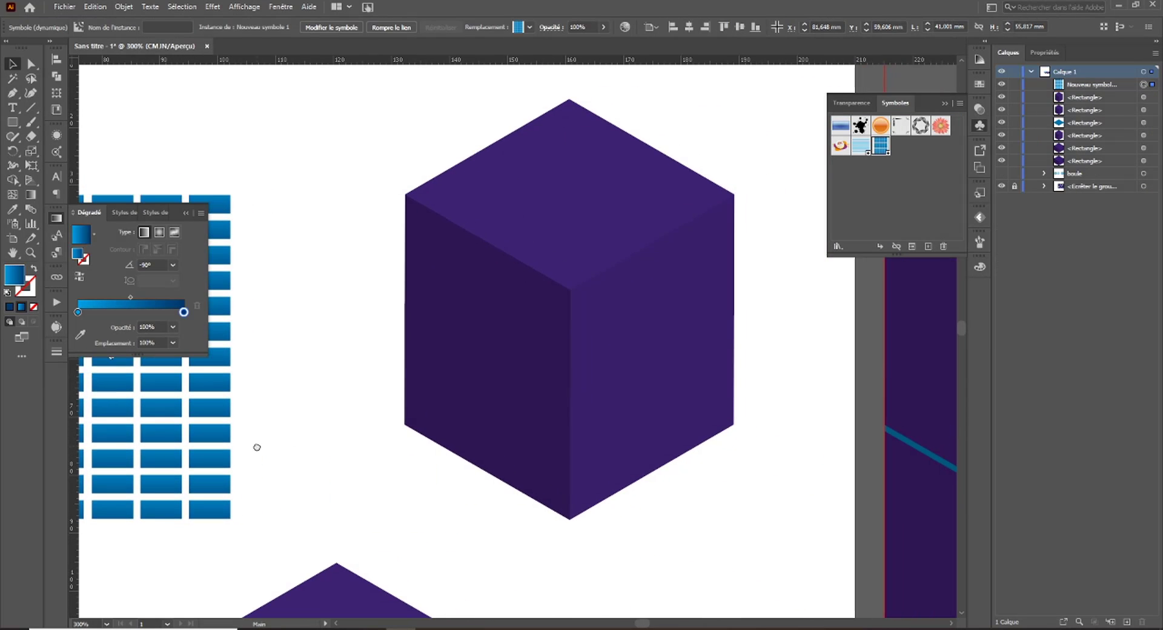
left_click(543, 372)
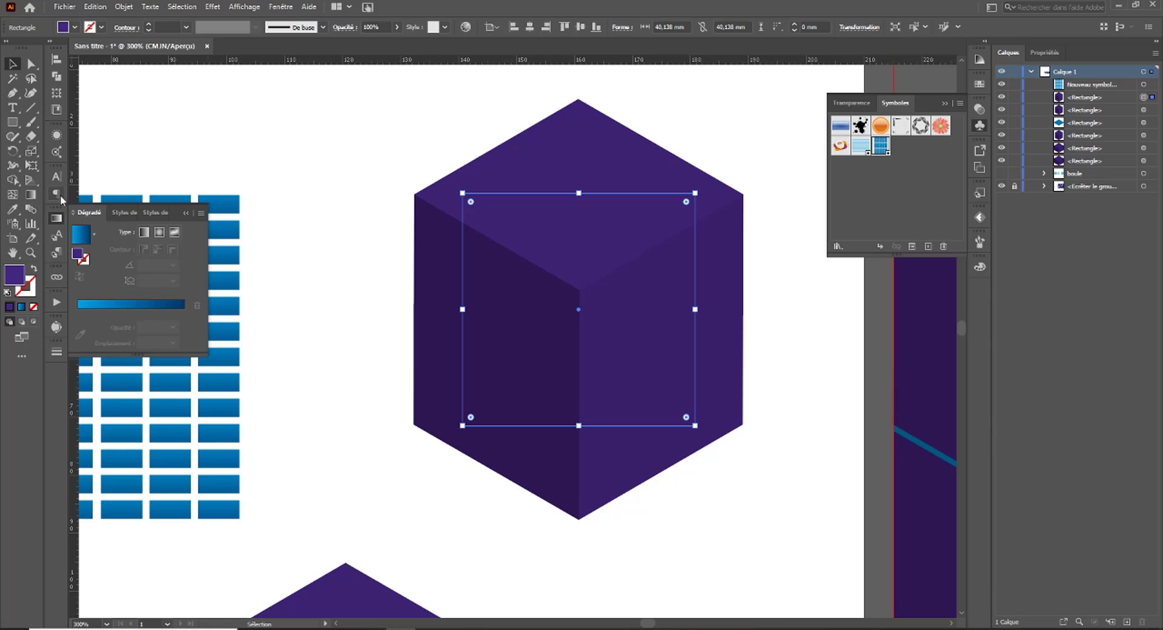
left_click(58, 136)
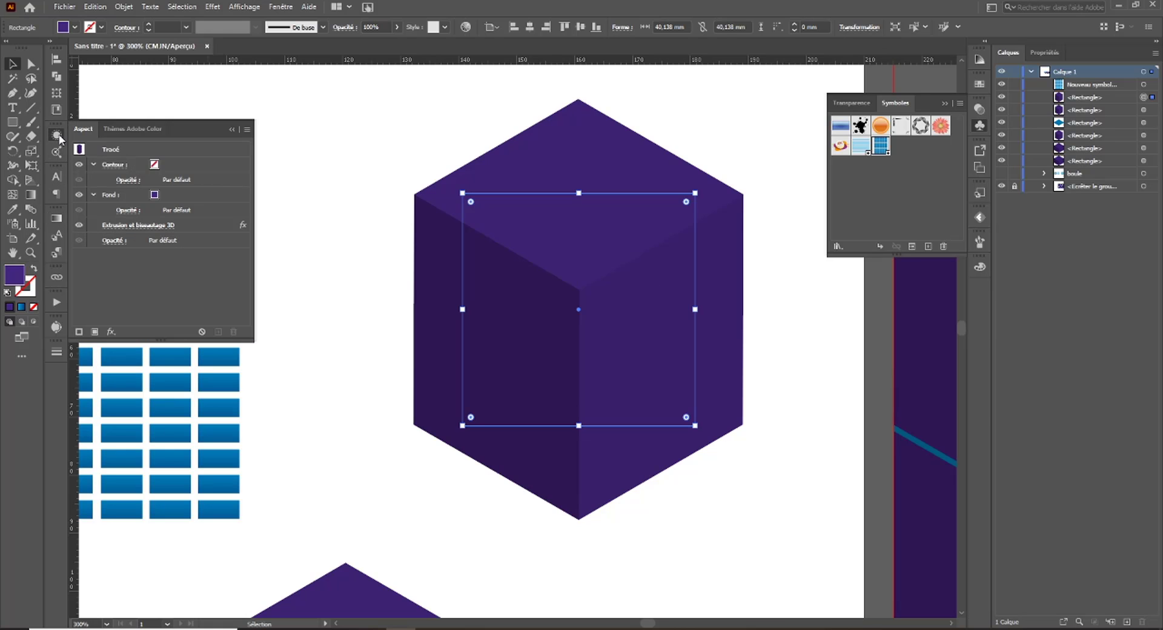
left_click(129, 228)
left_click(794, 423)
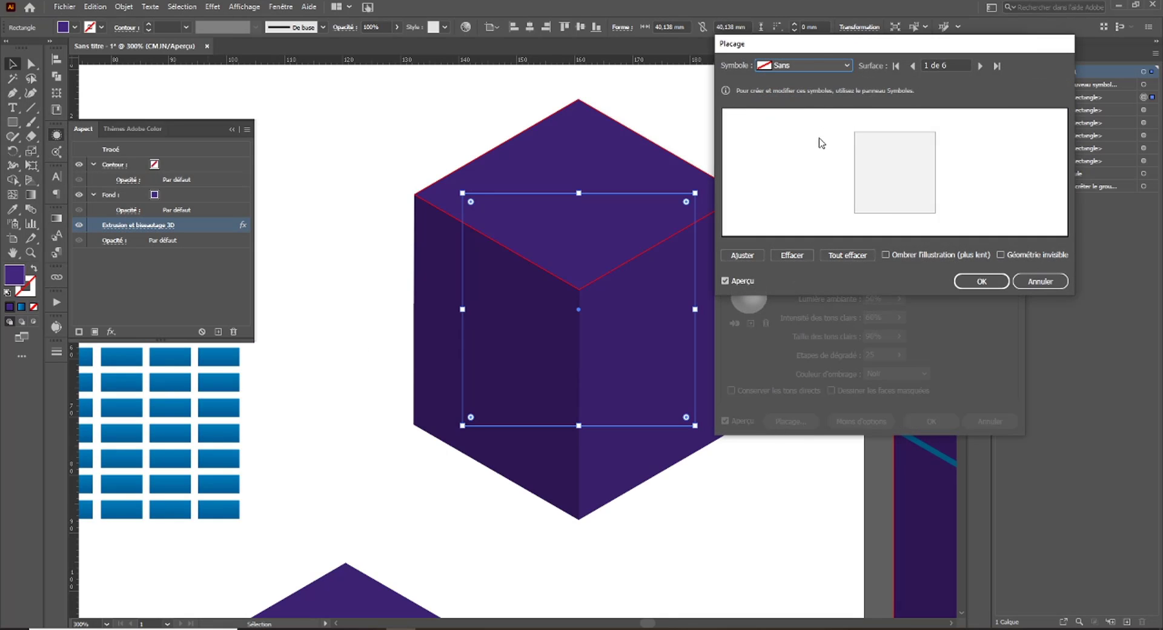
left_click(980, 66)
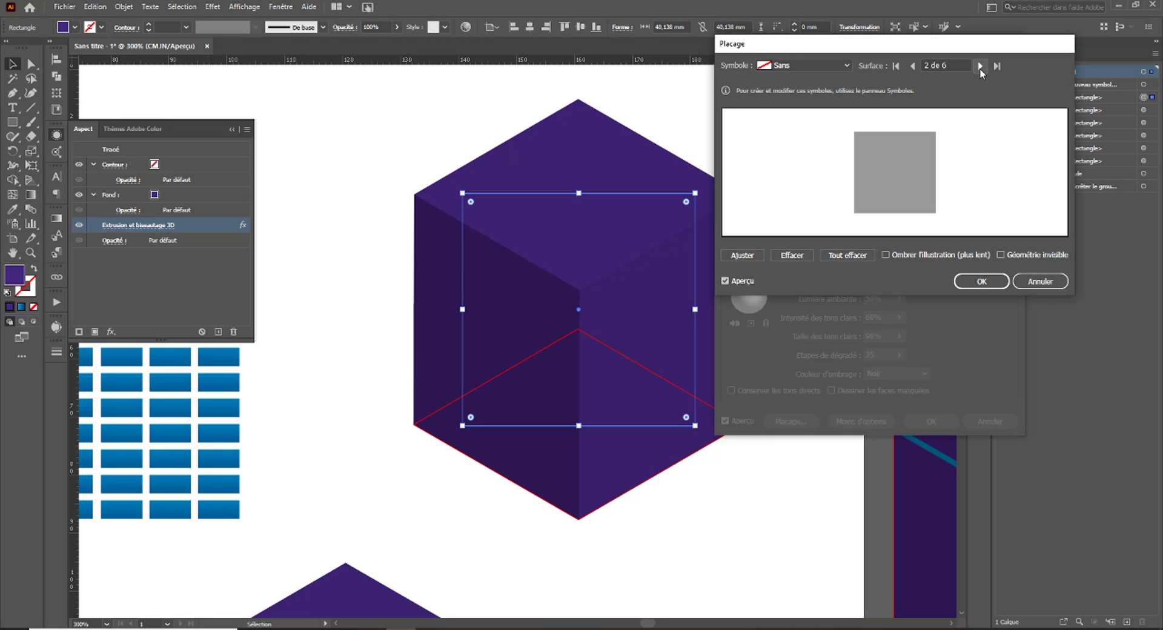
left_click(980, 66)
left_click(821, 68)
left_click(812, 135)
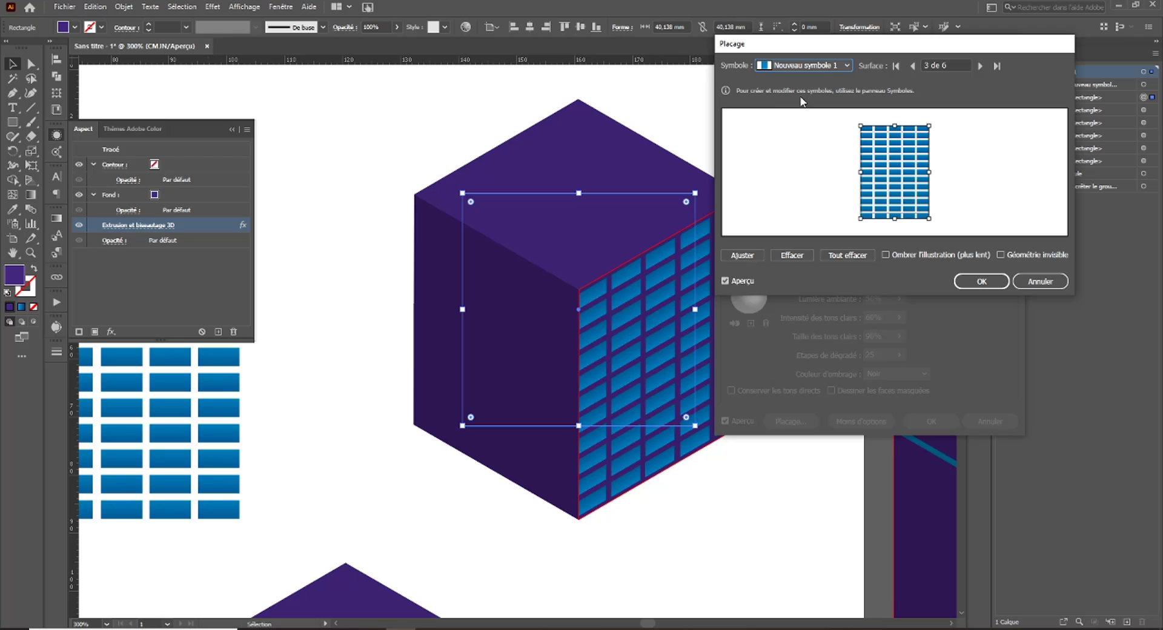
Map Nouveau symbole 1 onto surface 4 and narrow it slightly to leave an even margin at both sides of the face.
left_click(980, 66)
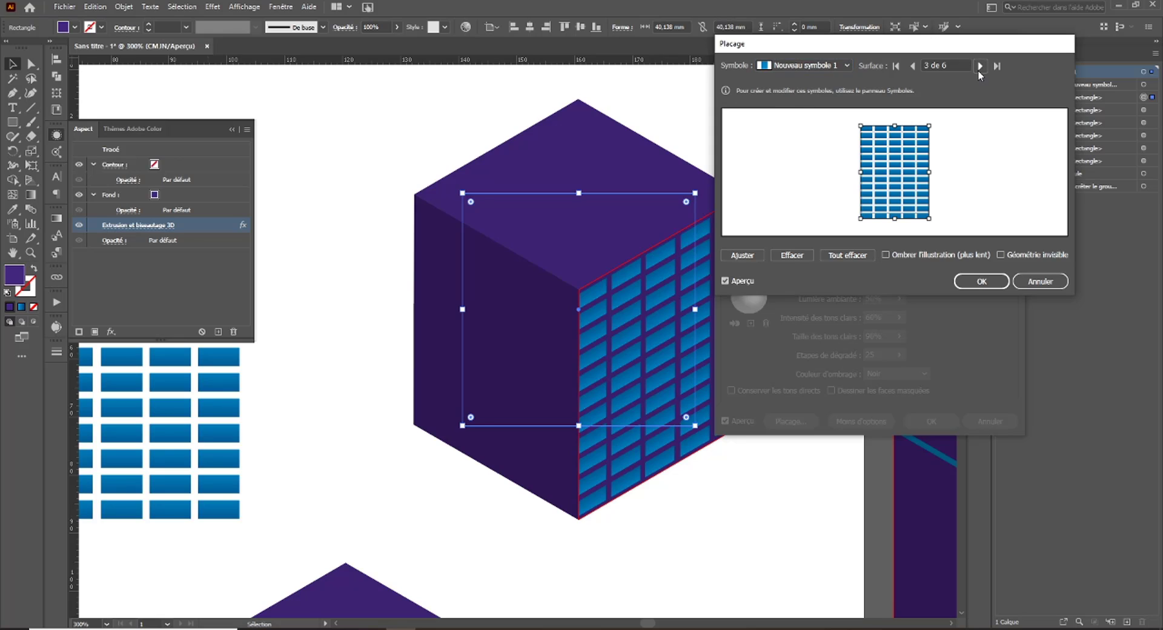
left_click(847, 65)
left_click(795, 200)
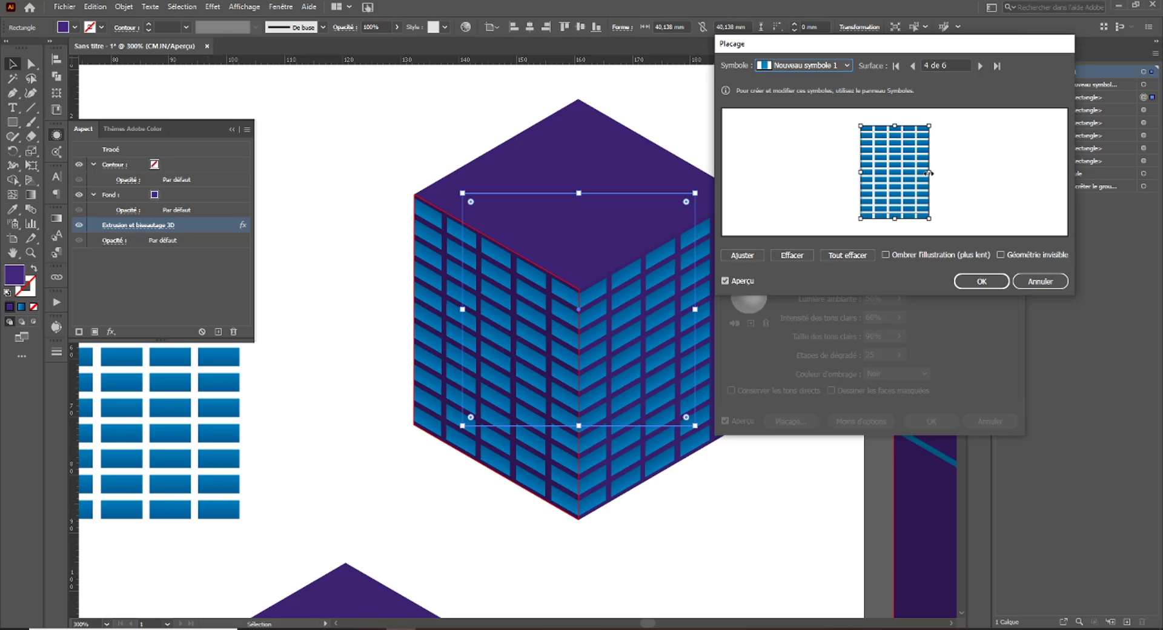
left_click_drag(929, 172, 927, 172)
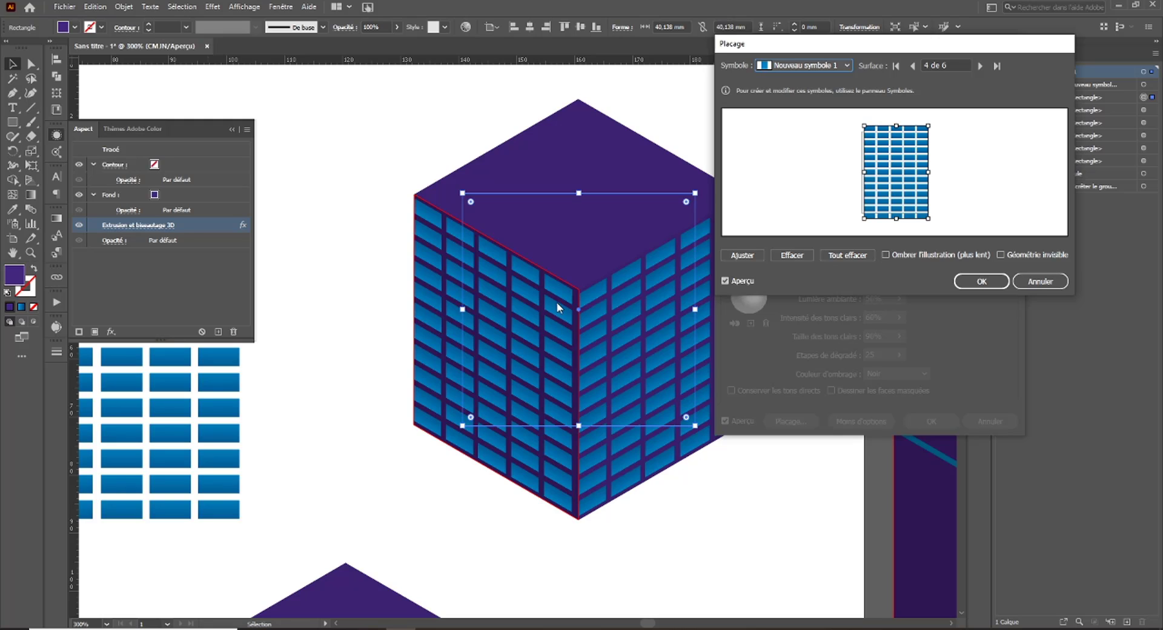
left_click_drag(932, 172, 928, 173)
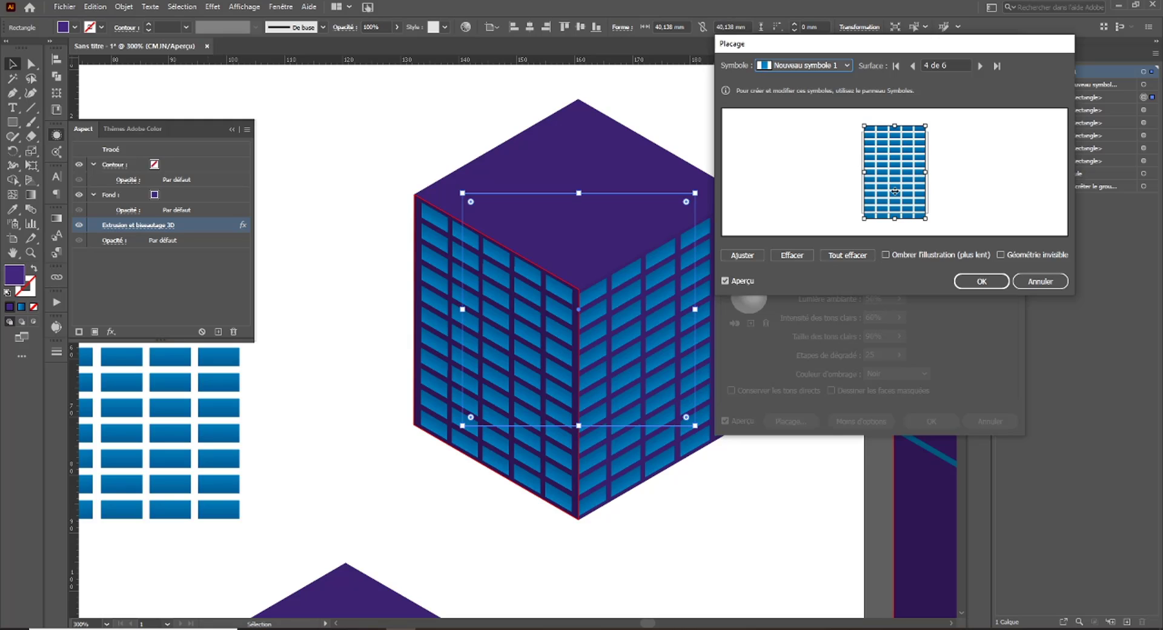
left_click_drag(899, 192, 900, 193)
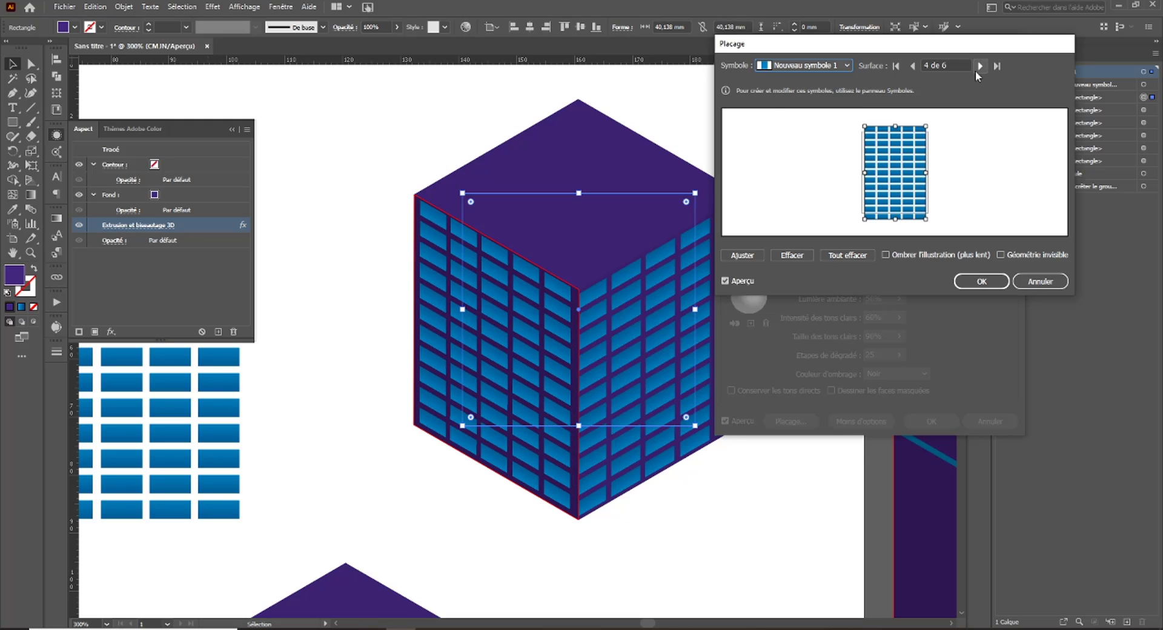
Narrow the window grid on surface 3 to match the neighbouring face and apply the mapping to the block.
left_click(913, 68)
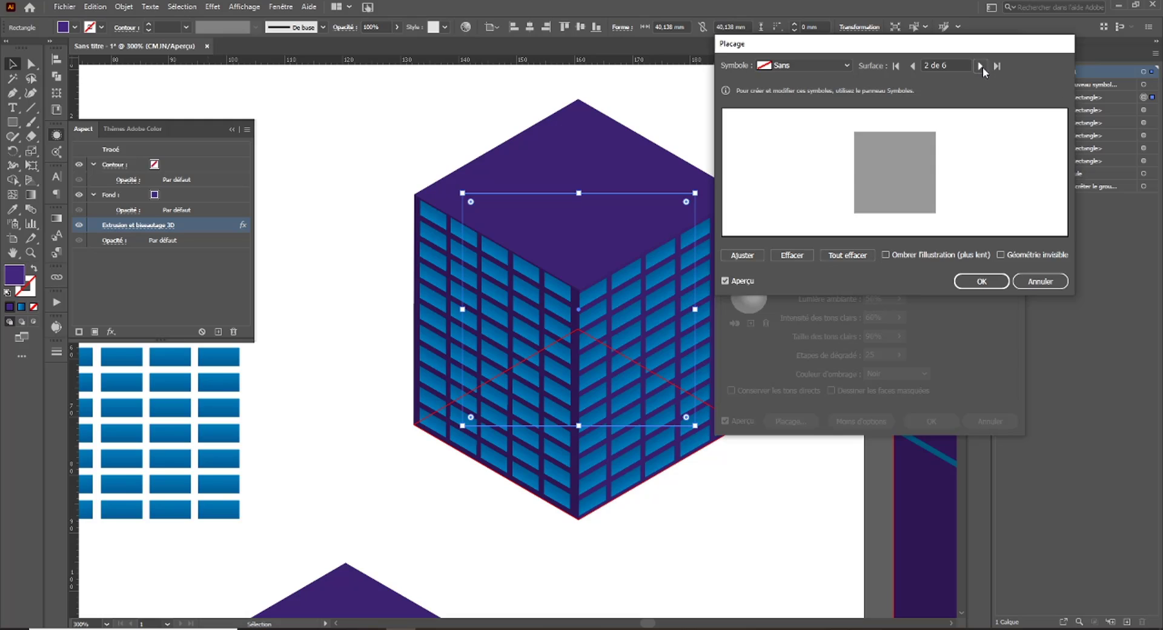
left_click_drag(861, 172, 926, 172)
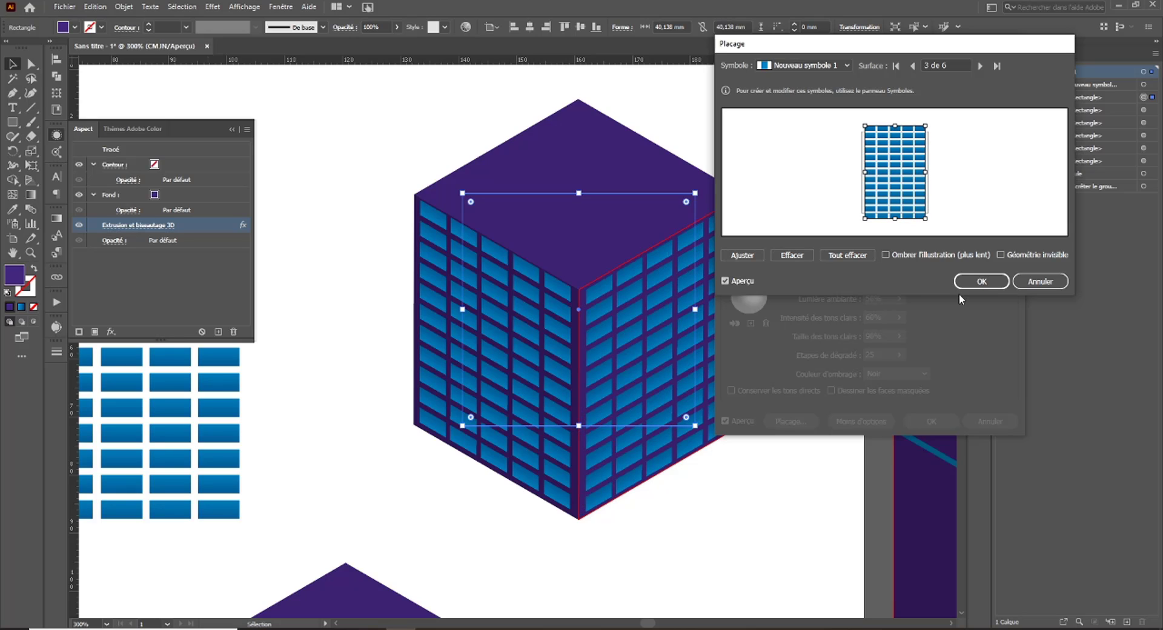
left_click(977, 282)
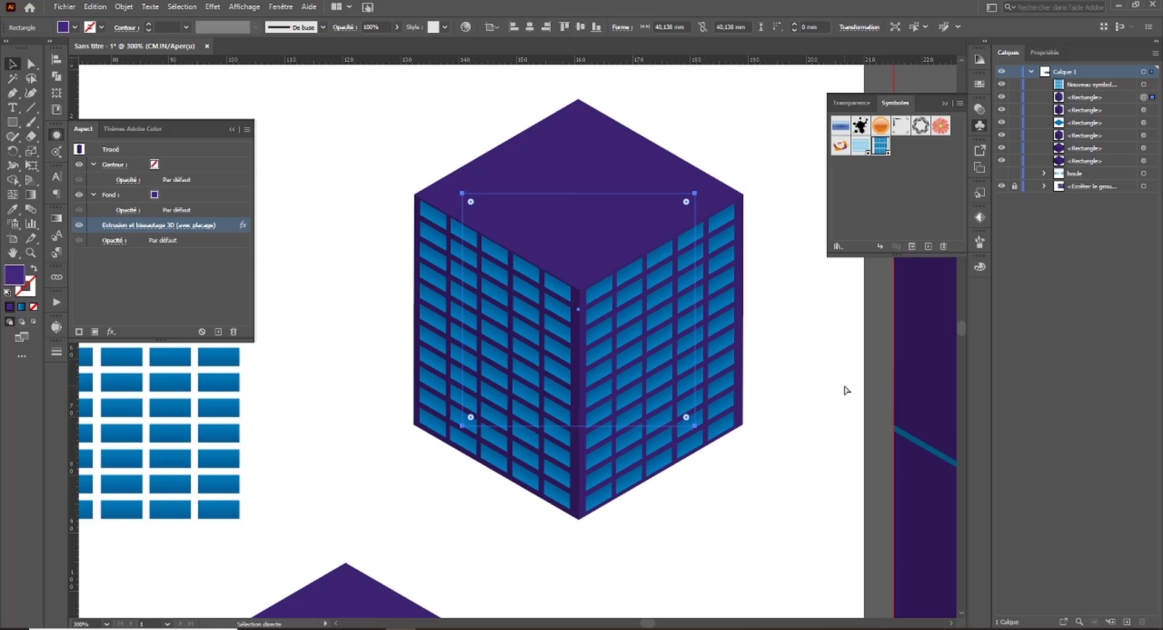
key("ctrl+minus")
key("ctrl+minus")
left_click_drag(844, 388, 603, 261)
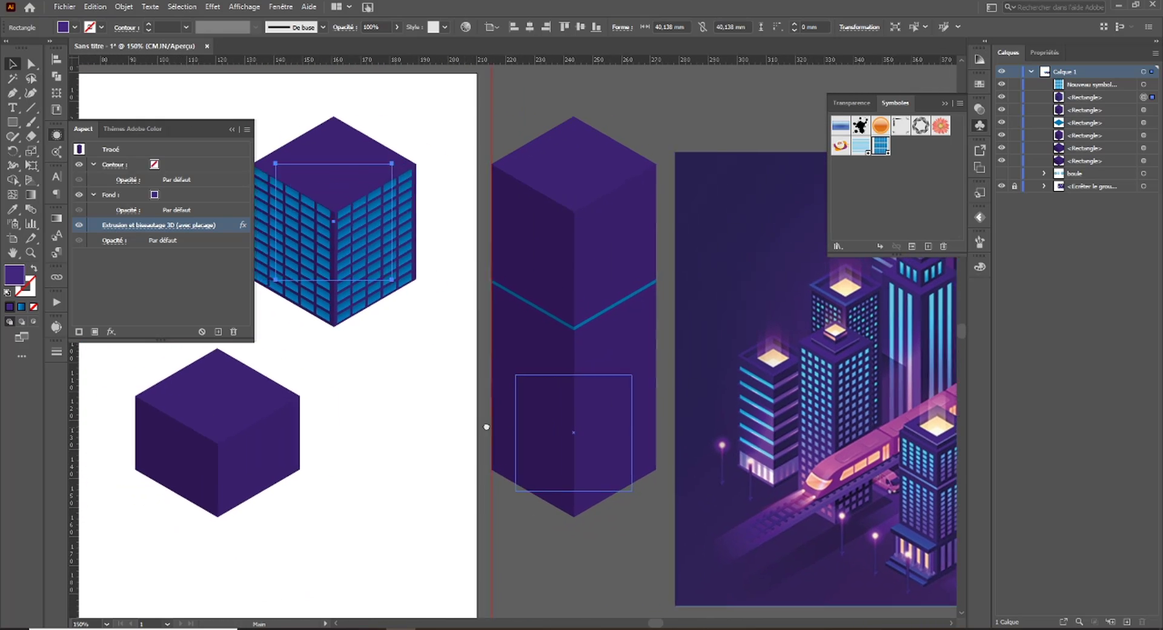
left_click_drag(345, 314, 574, 309)
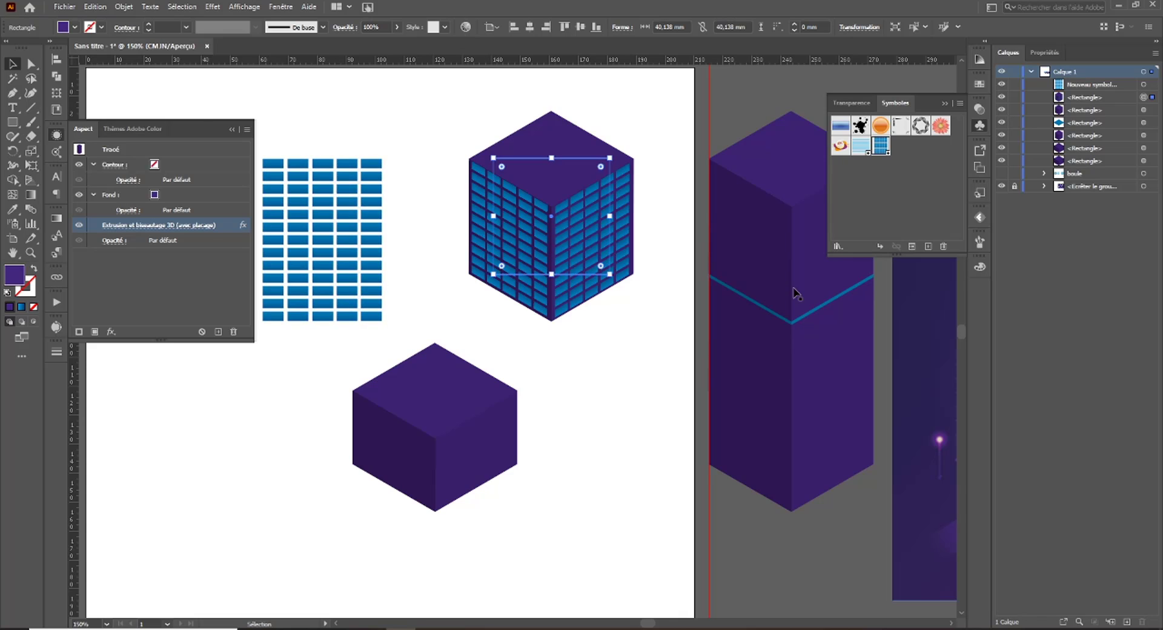
left_click_drag(796, 294, 507, 332)
left_click_drag(501, 416, 784, 512)
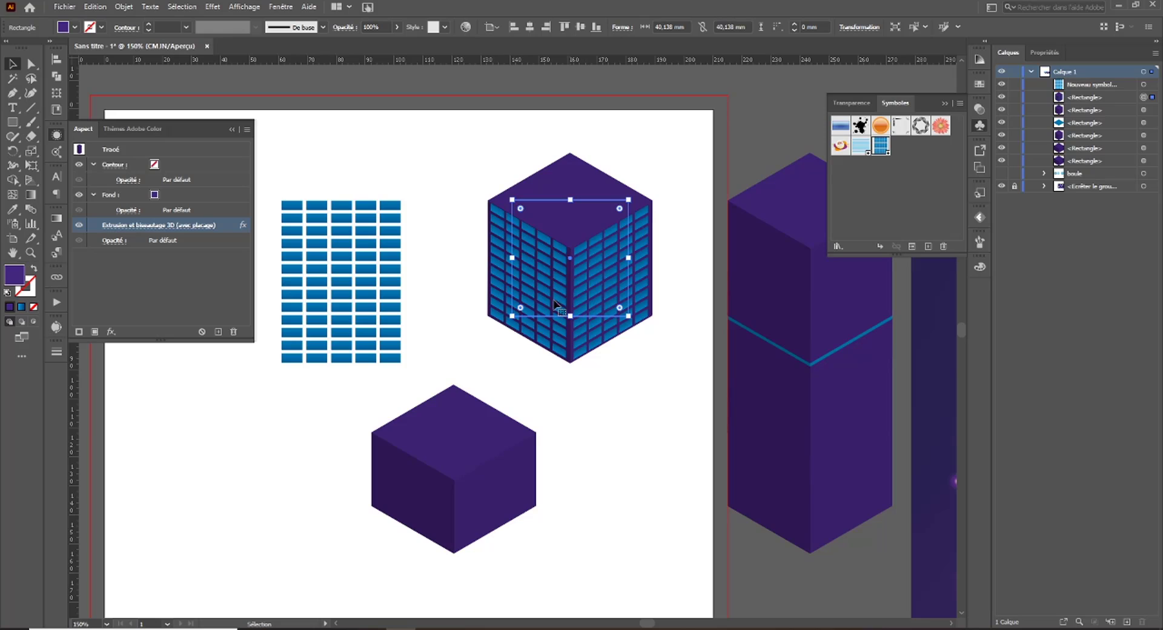
Open the symbol Nouveau symbole 1 for editing and select only the top row of windows in its grid.
key("a")
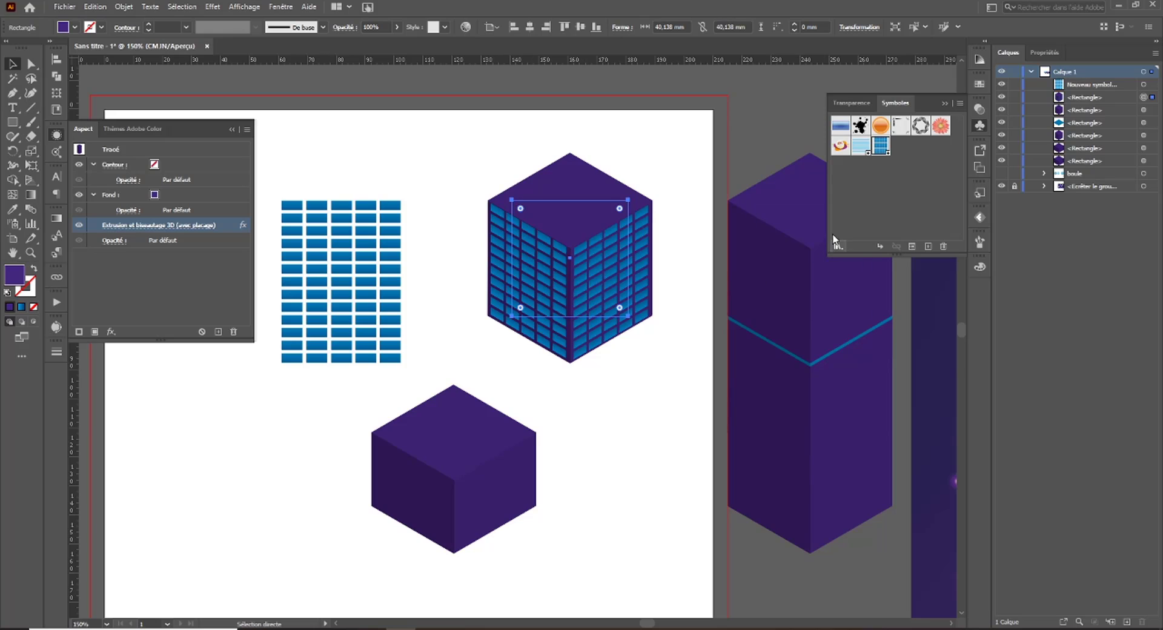
double_click(880, 151)
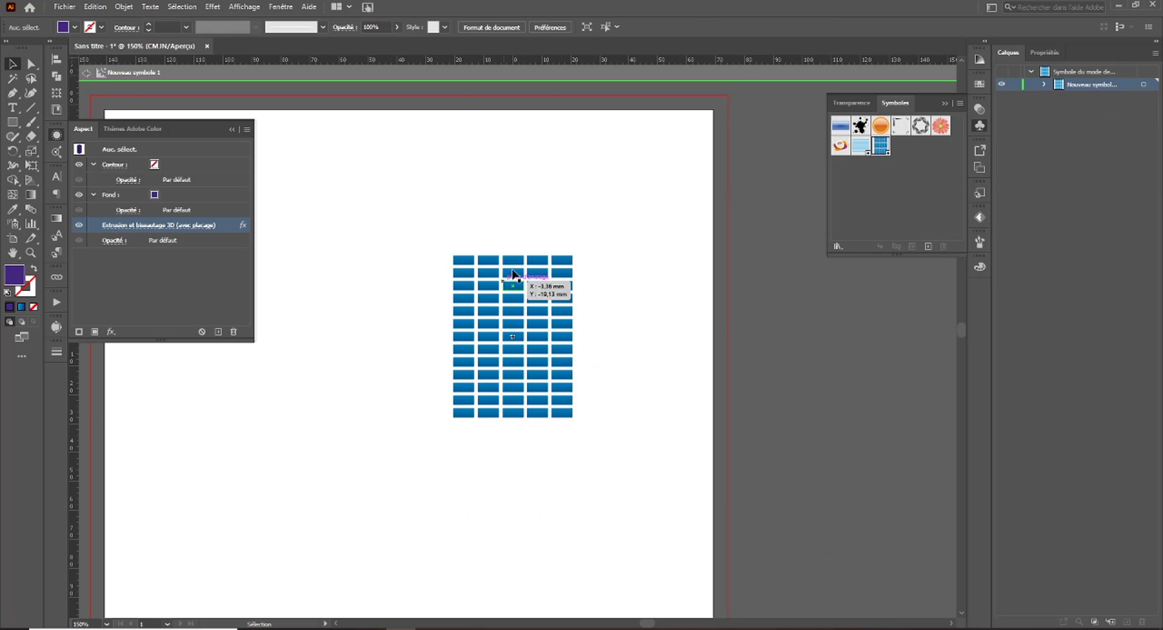
left_click(550, 260)
left_click_drag(624, 220, 407, 474)
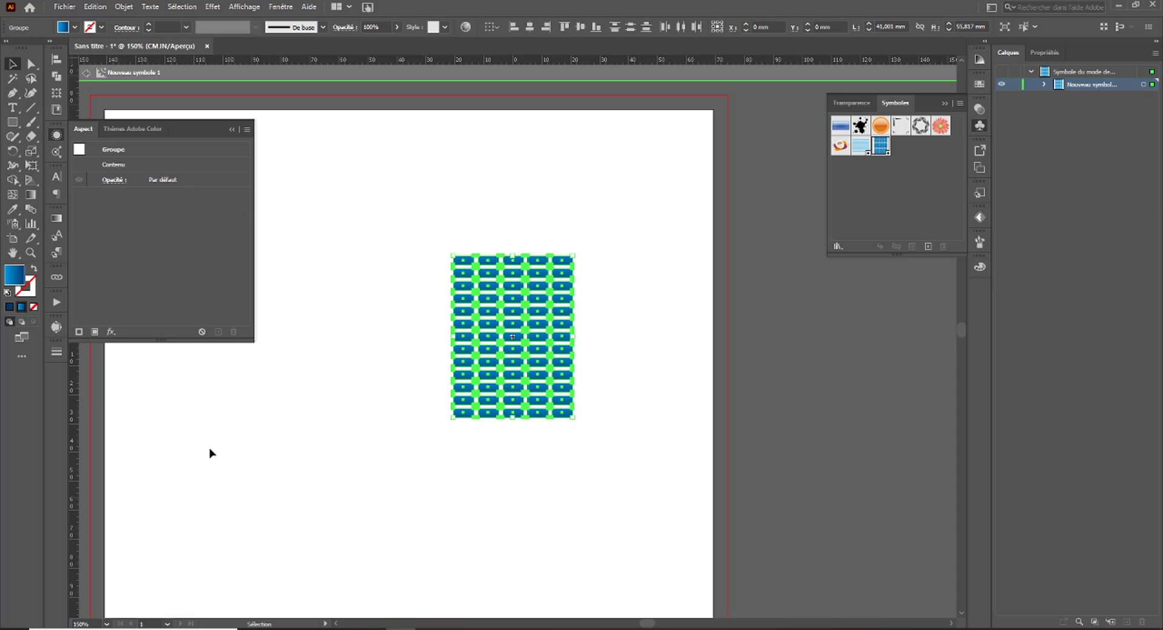
left_click(573, 226)
left_click(488, 261)
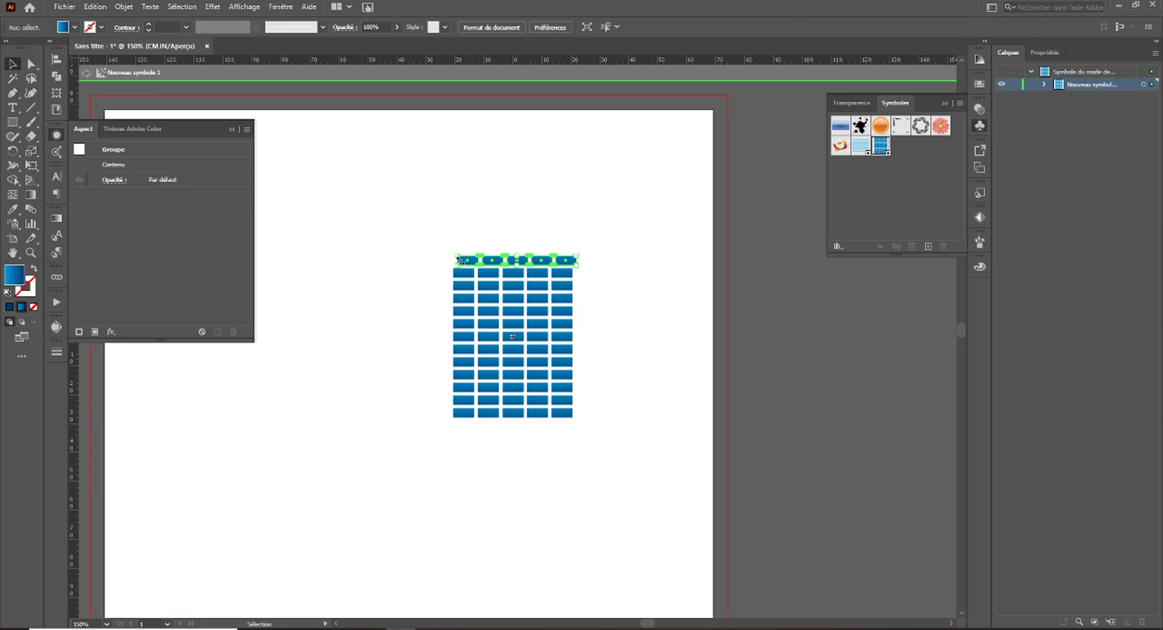
left_click_drag(620, 229, 391, 271)
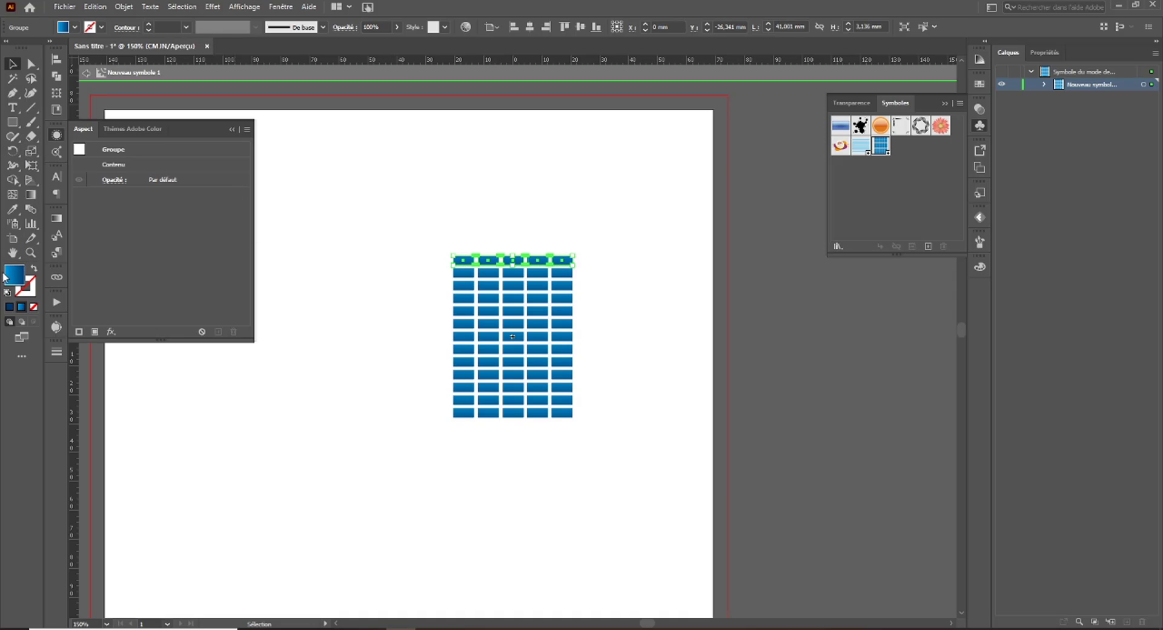
Lighten the start colour of the top window row's gradient to 64% cyan.
left_click(57, 220)
double_click(78, 312)
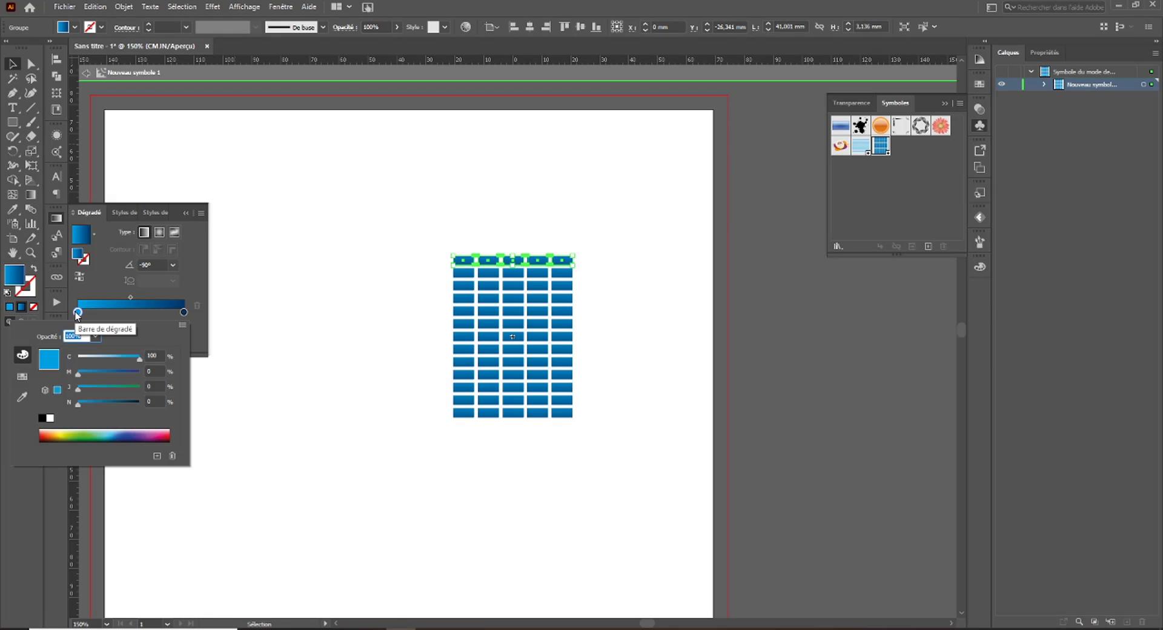
left_click_drag(123, 361, 117, 362)
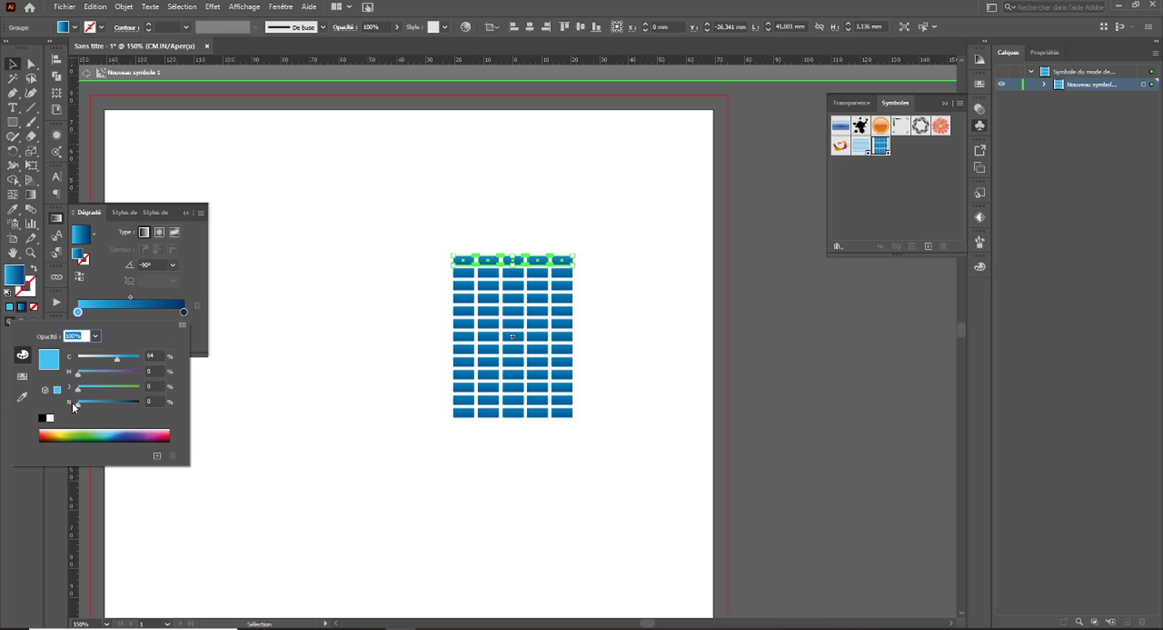
left_click(371, 286)
left_click(399, 292)
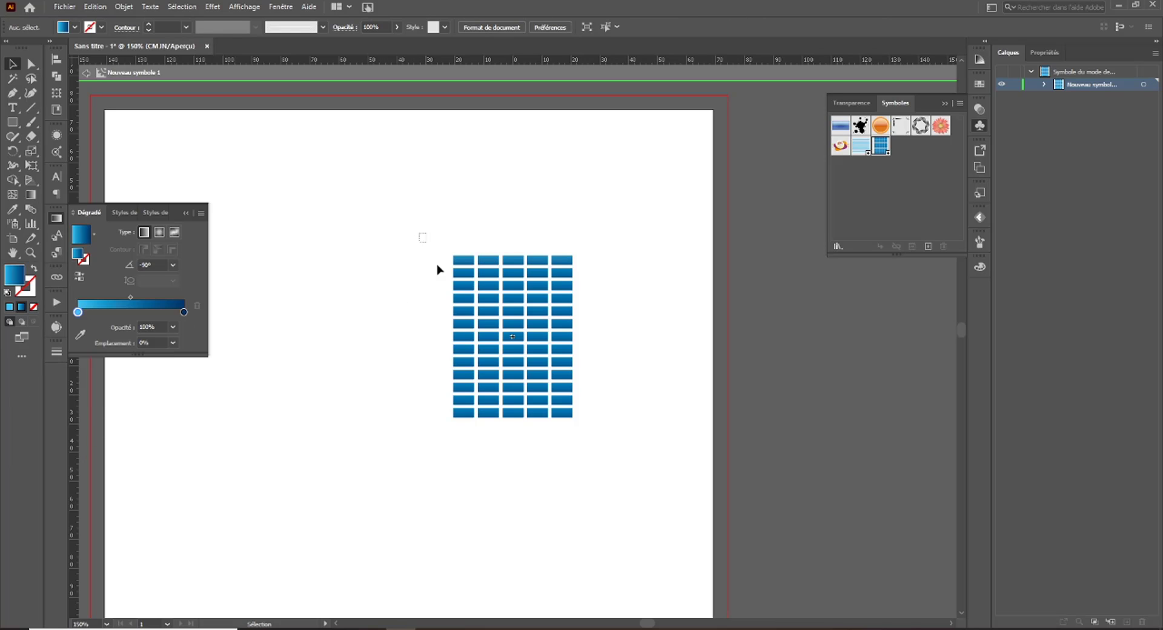
Apply the gradient to the whole window grid with a darker end colour and a start colour of 40% cyan.
left_click_drag(438, 270, 576, 447)
left_click(21, 307)
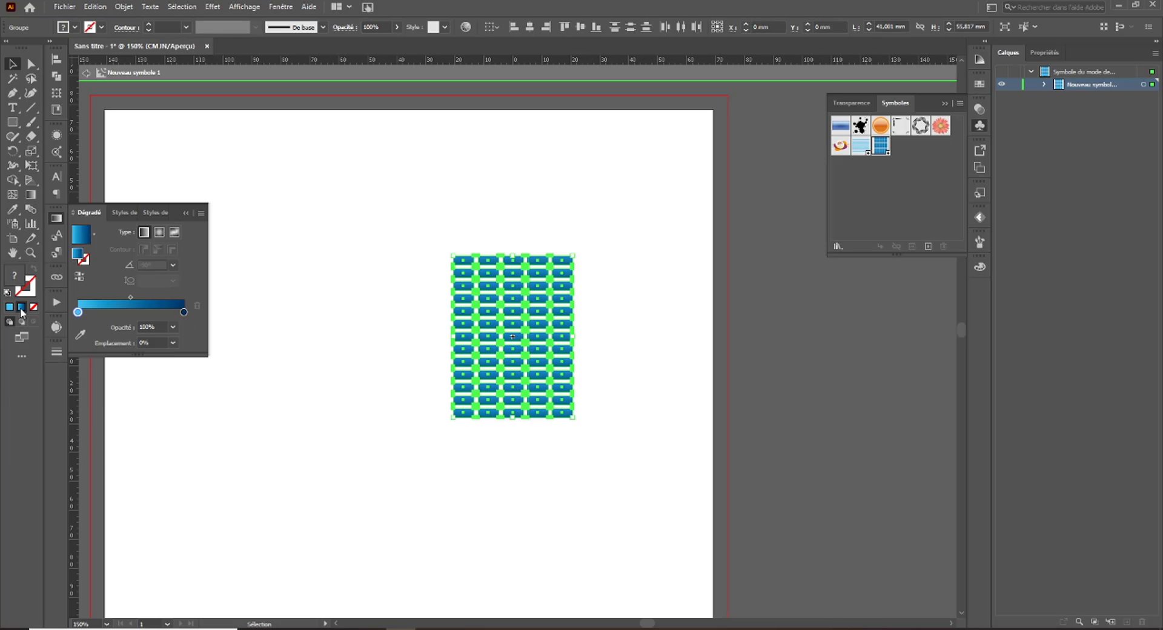
double_click(183, 312)
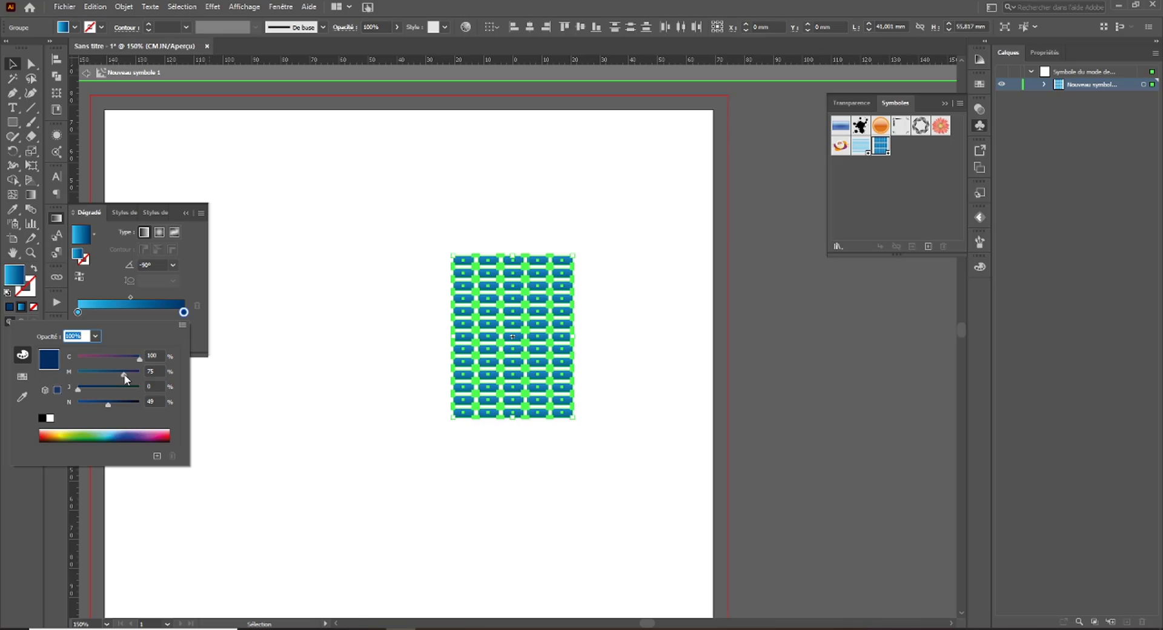
left_click_drag(108, 404, 119, 405)
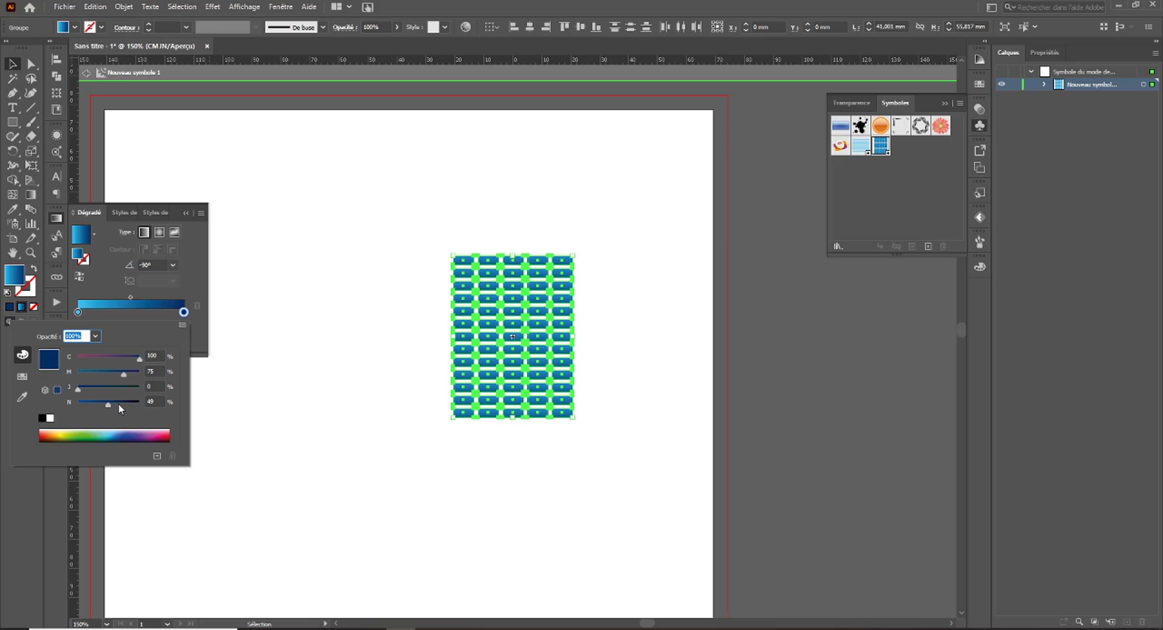
double_click(77, 311)
left_click_drag(99, 358, 101, 358)
left_click(356, 333)
left_click(363, 386)
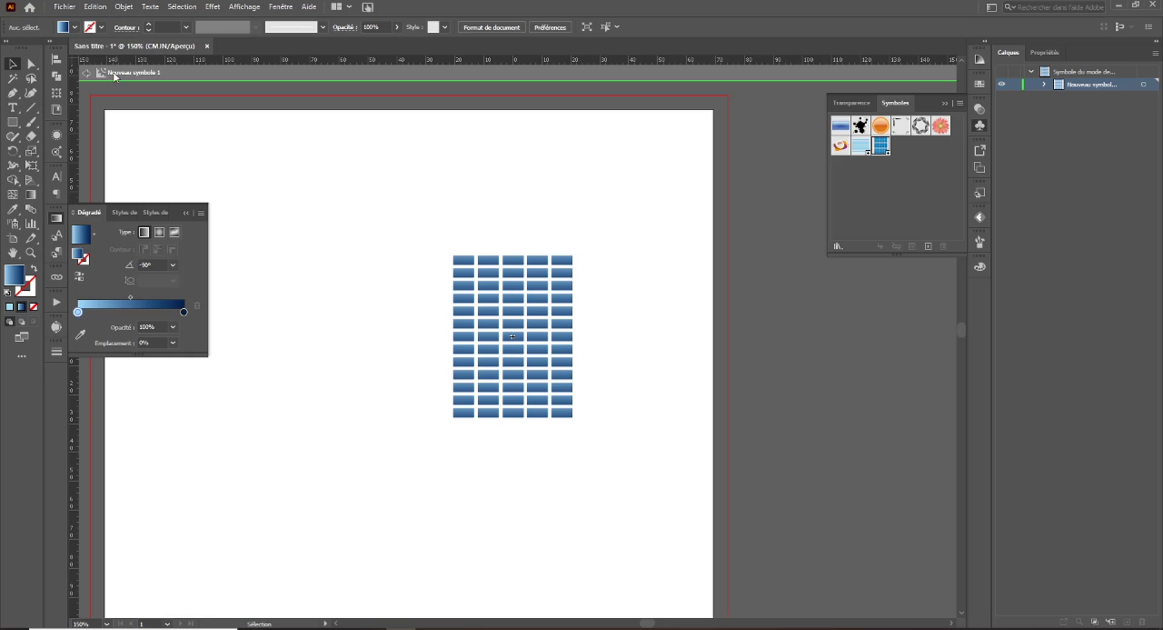
Switch the document's colour mode to Couleurs RVB and raise the window grid's gradient start colour to 100% cyan.
left_click(65, 7)
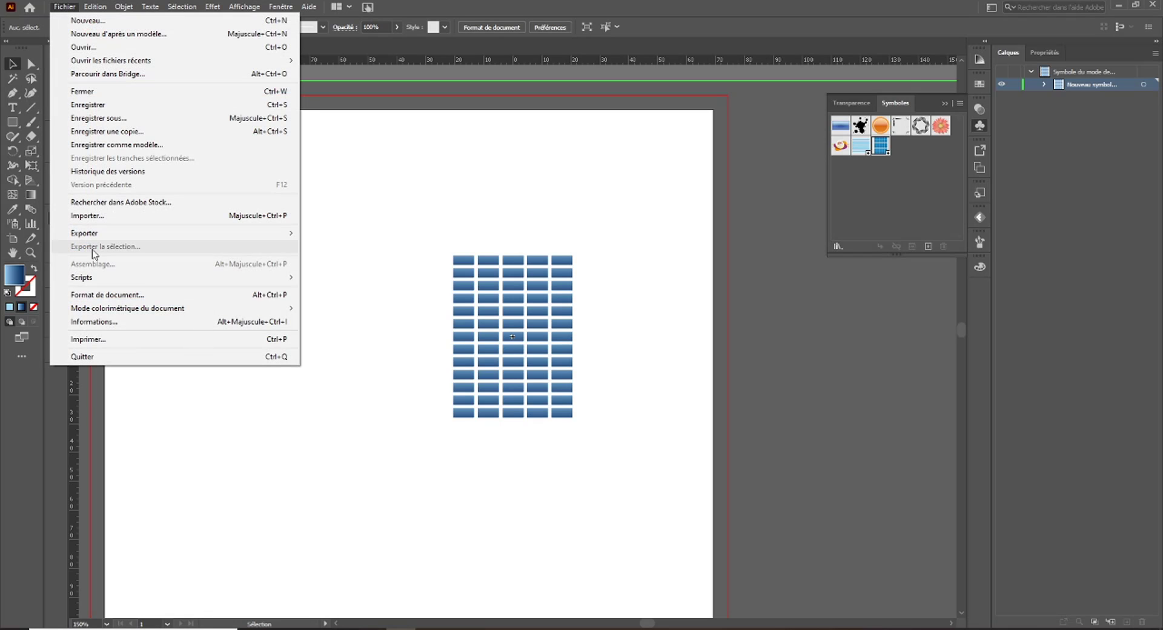
left_click(330, 323)
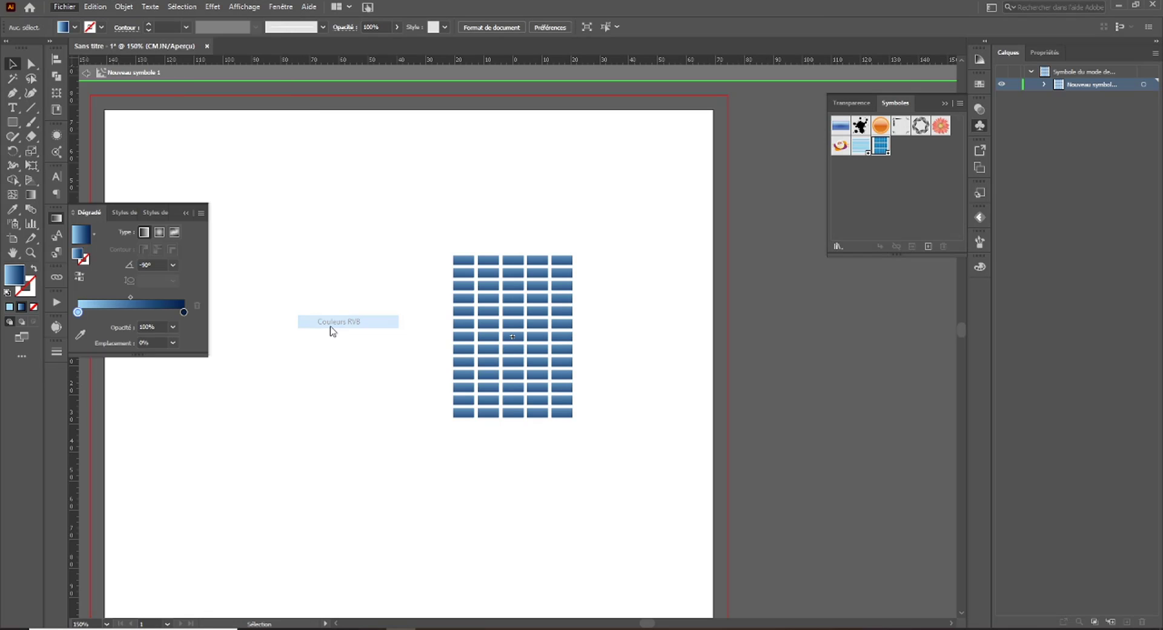
double_click(78, 313)
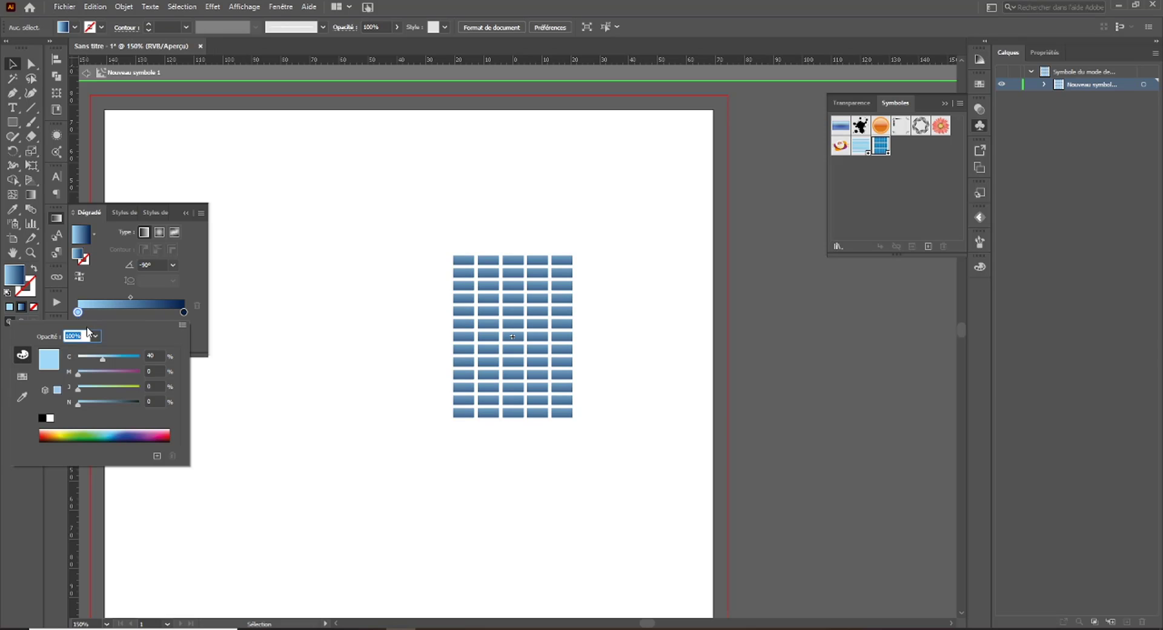
left_click_drag(115, 357, 129, 358)
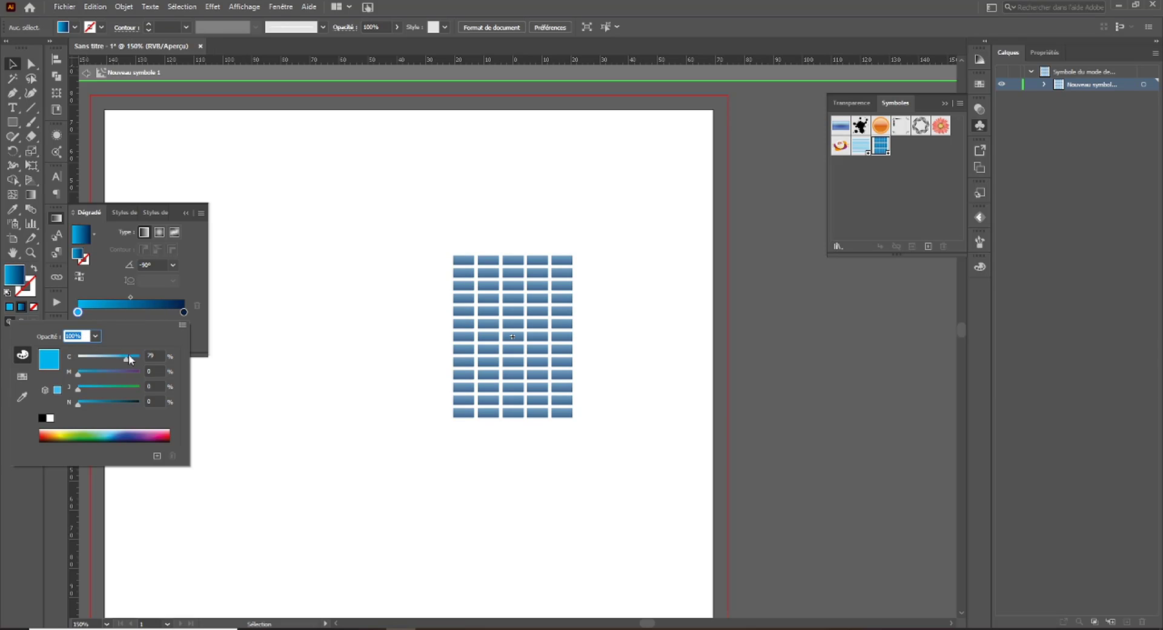
left_click(398, 331)
left_click_drag(416, 217, 579, 459)
double_click(78, 312)
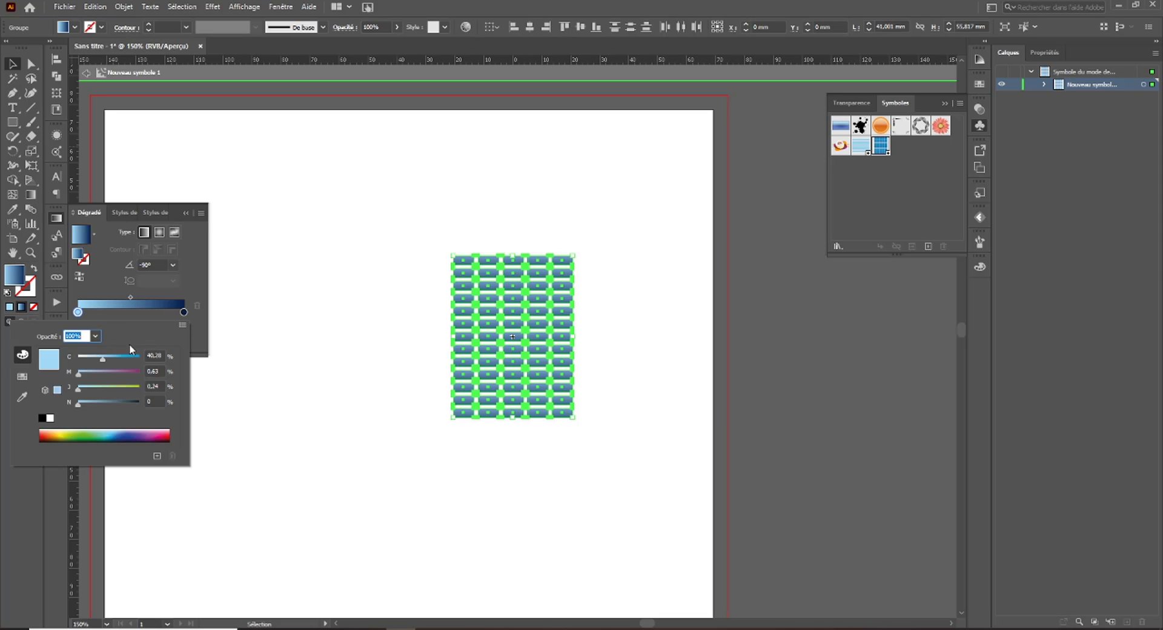
left_click_drag(121, 357, 139, 358)
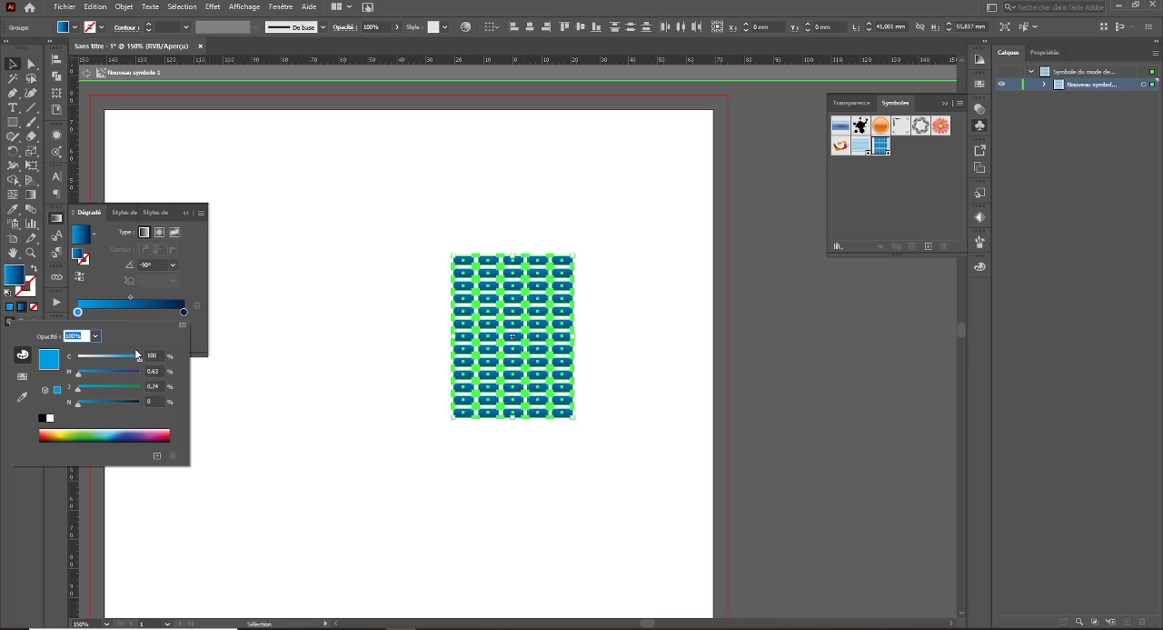
left_click(322, 301)
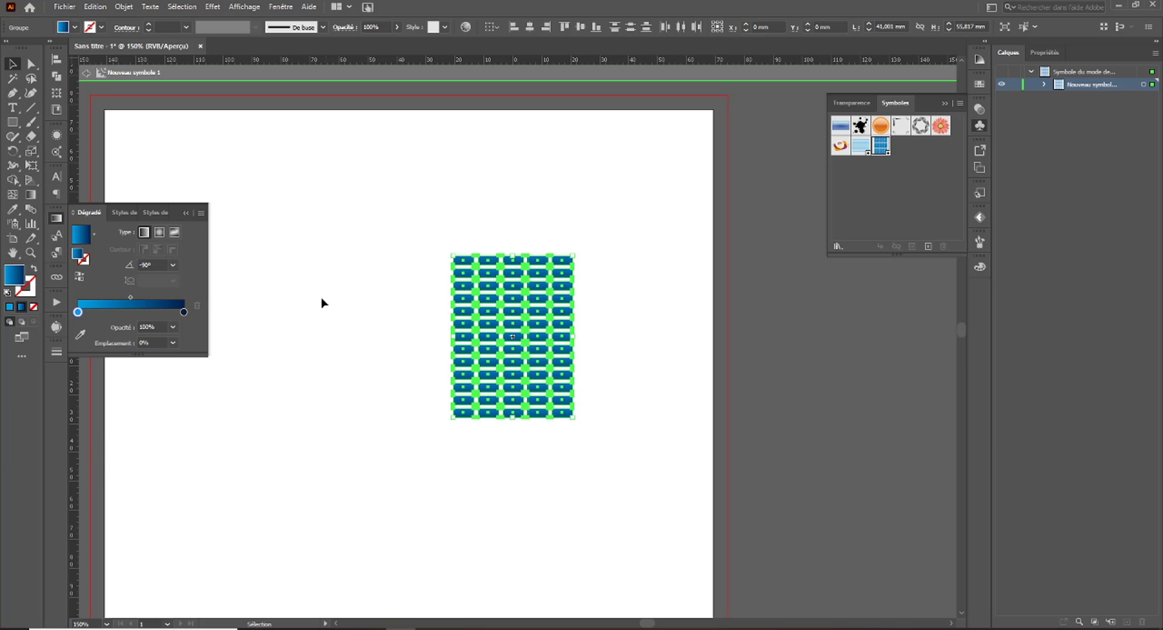
left_click(321, 430)
Give the window grid's gradient a light blue start colour of about 65% cyan and set its end colour to 66% black.
left_click_drag(412, 238, 624, 452)
double_click(78, 312)
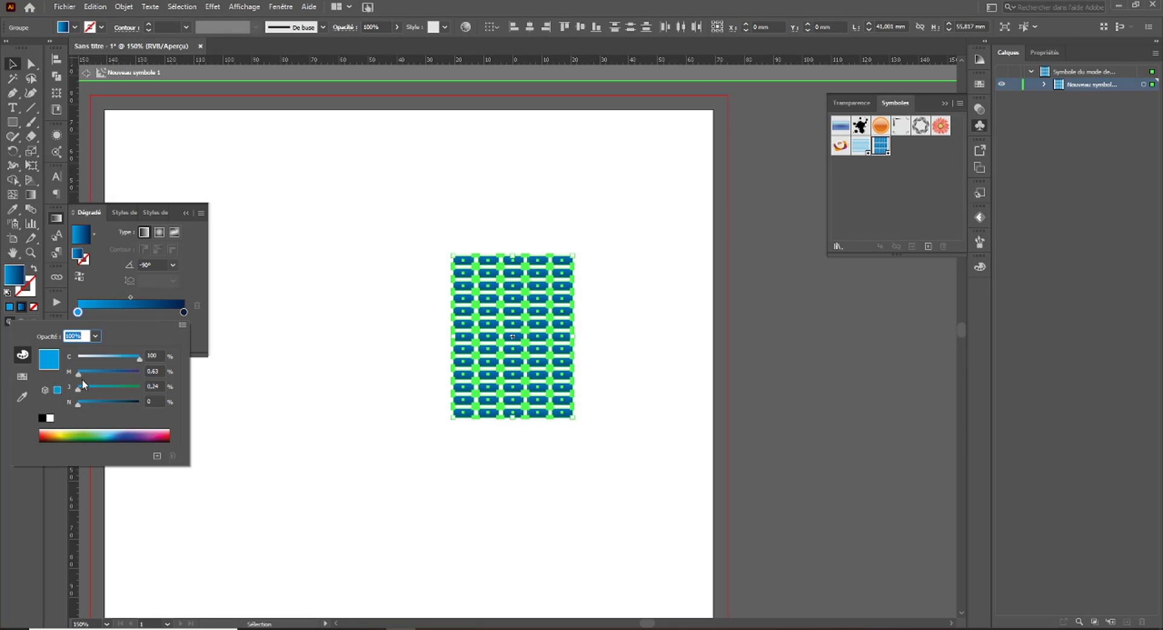
left_click(112, 429)
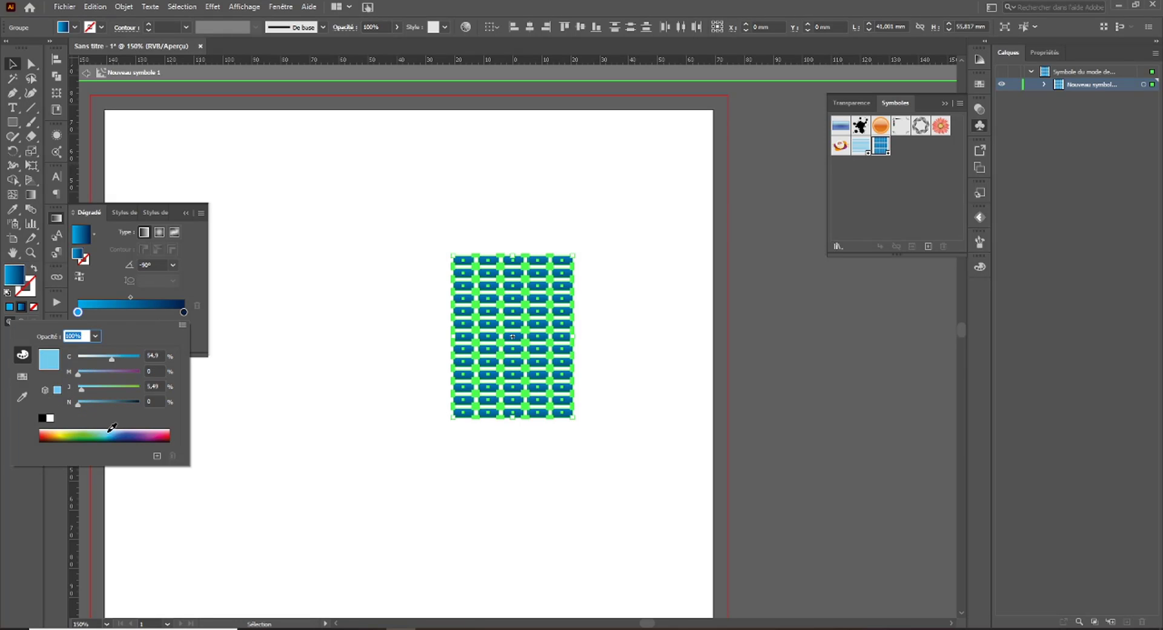
left_click(110, 429)
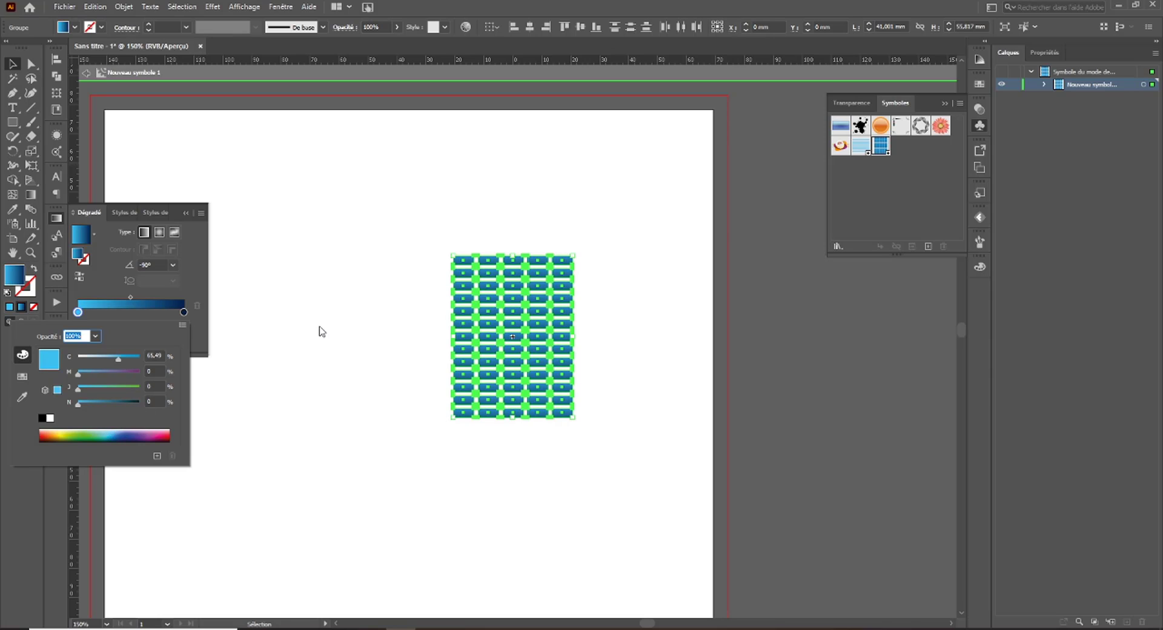
left_click(183, 312)
double_click(184, 313)
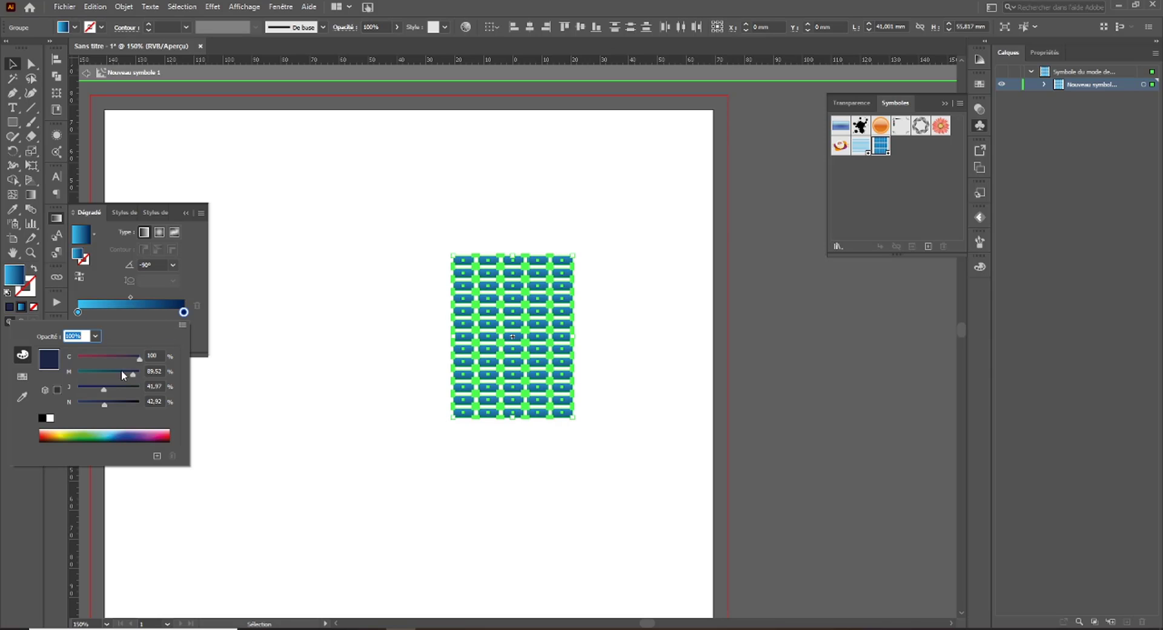
mouse_move(98, 401)
left_mouse_down()
mouse_move(78, 402)
mouse_move(133, 405)
mouse_move(118, 403)
left_mouse_up()
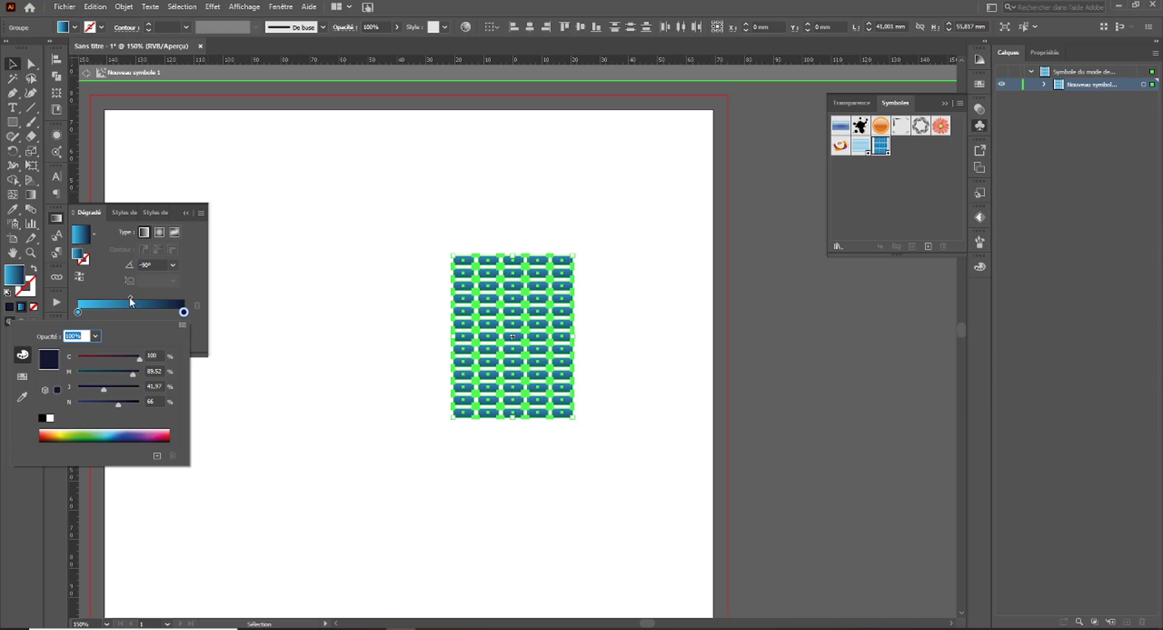
Shift the midpoint of the windows' gradient to about 67% and leave symbol editing.
left_click(130, 297)
left_click_drag(129, 297, 150, 300)
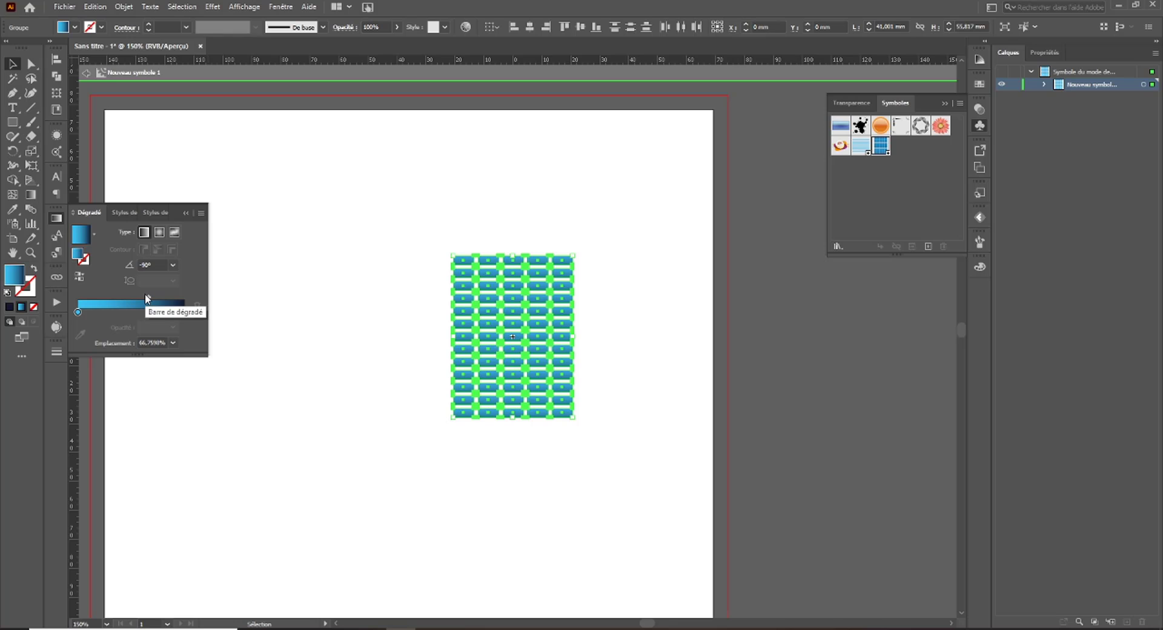
left_click(376, 443)
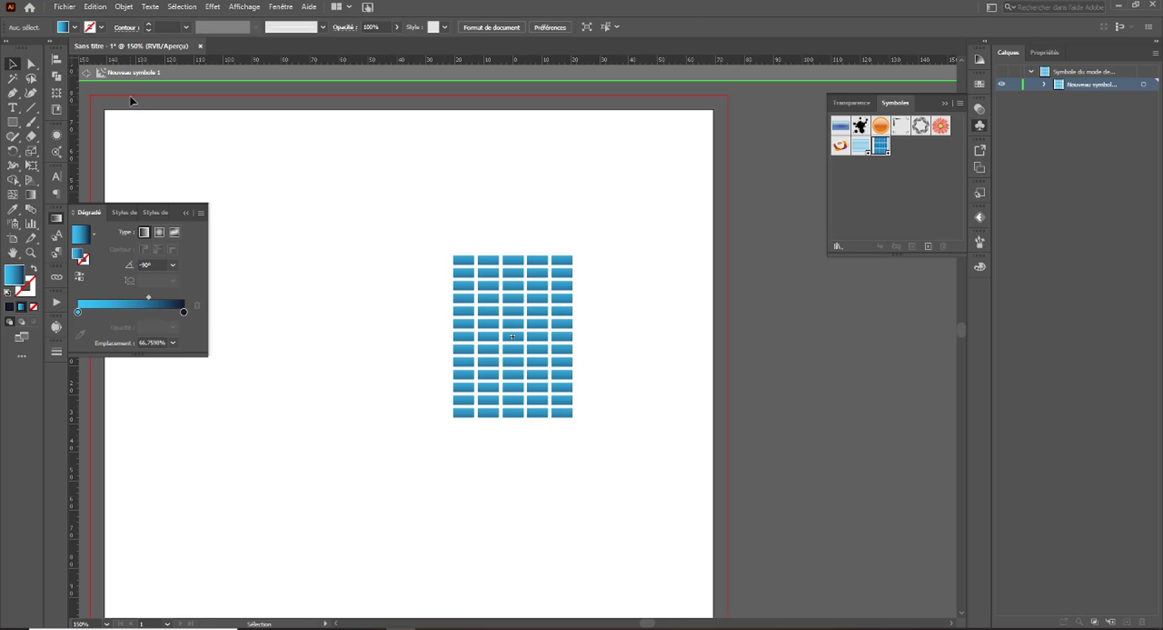
left_click(85, 74)
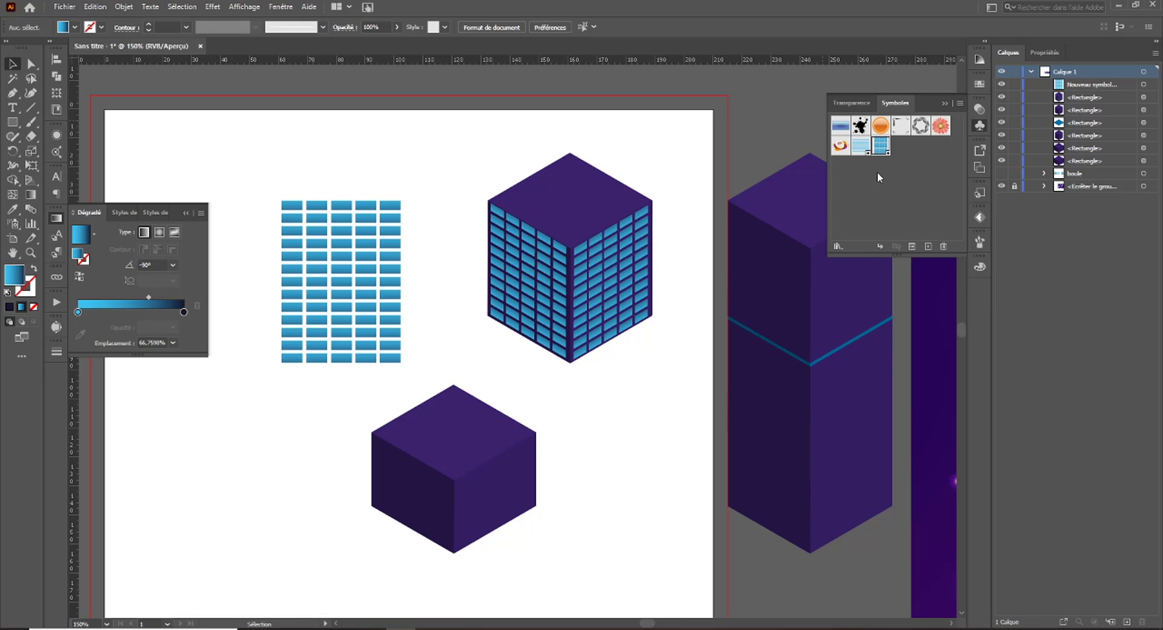
Move the tower's plain upper block onto the artboard and put the window-covered block in its place above the blue slab.
left_click_drag(879, 151, 422, 465)
left_click_drag(612, 383, 405, 388)
left_click_drag(587, 276, 190, 193)
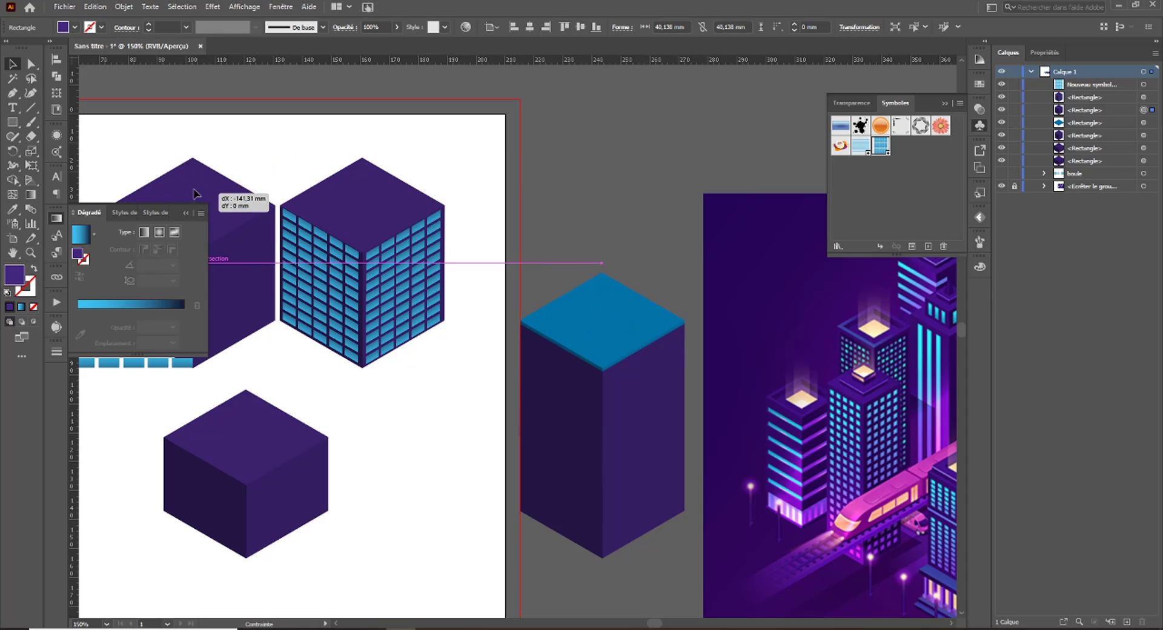
left_click_drag(331, 301, 586, 317)
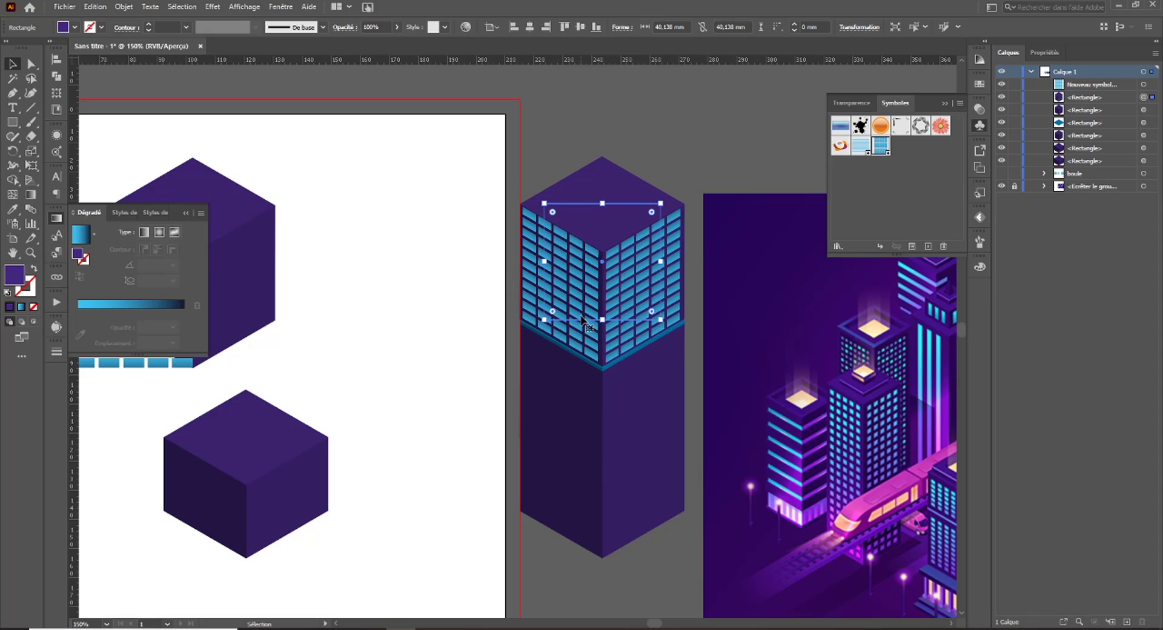
Pull the plain middle block out of the tower and delete it.
left_click(616, 370)
left_click_drag(633, 431, 313, 409)
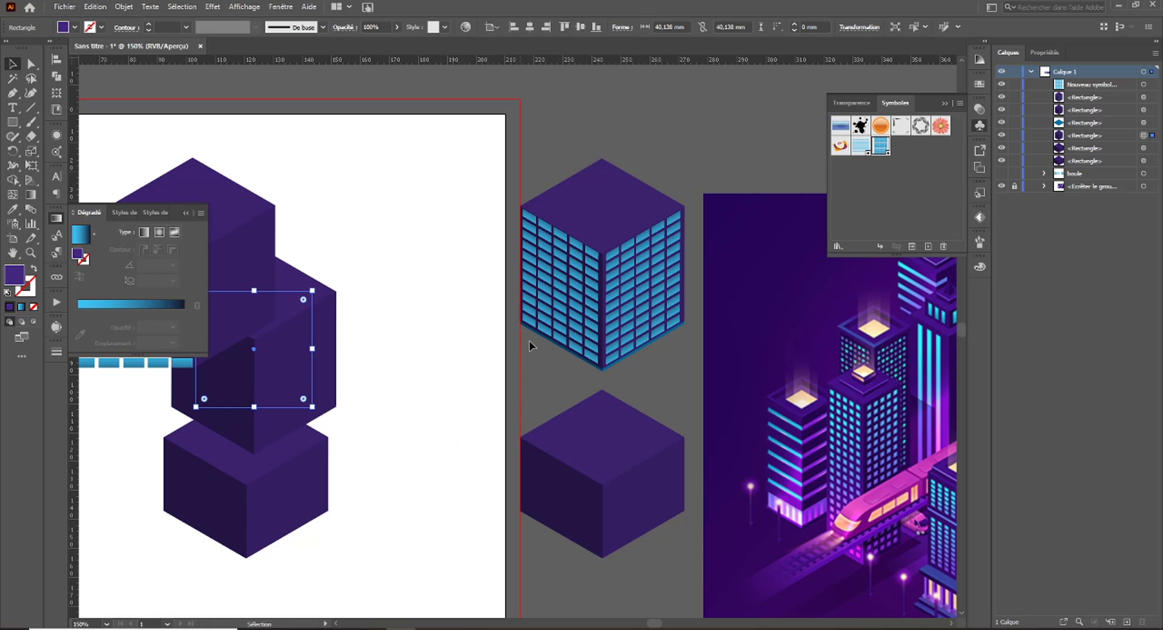
key("ctrl+z")
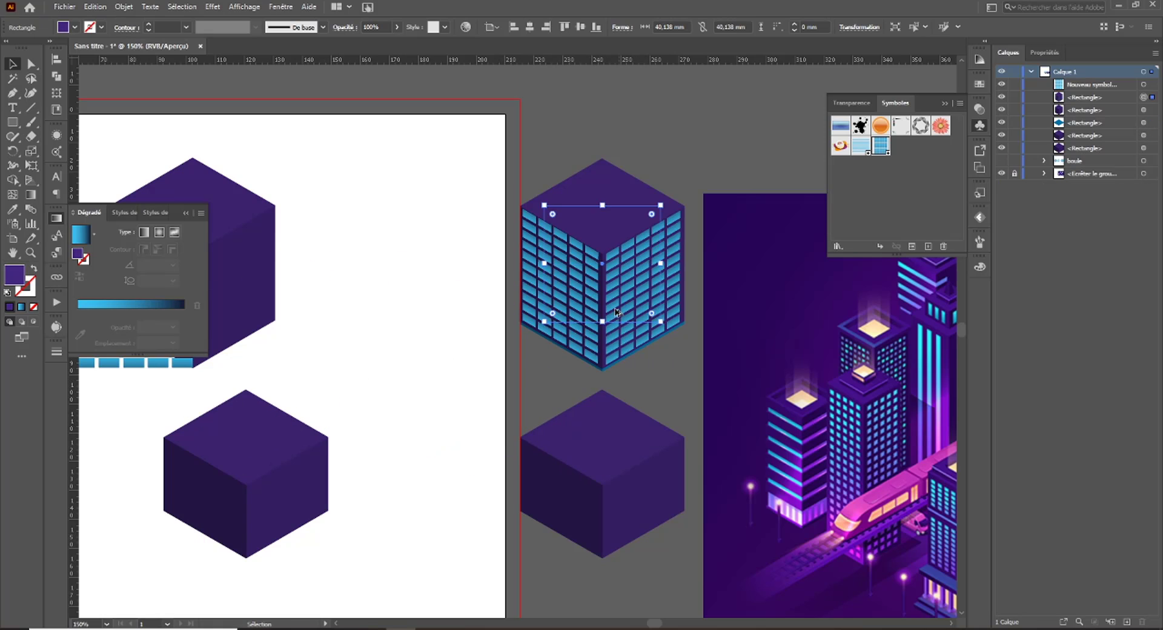
Duplicate the window-covered block straight down into the tower's gap and reorder the copy beneath the blue slab.
left_click_drag(617, 312, 618, 375)
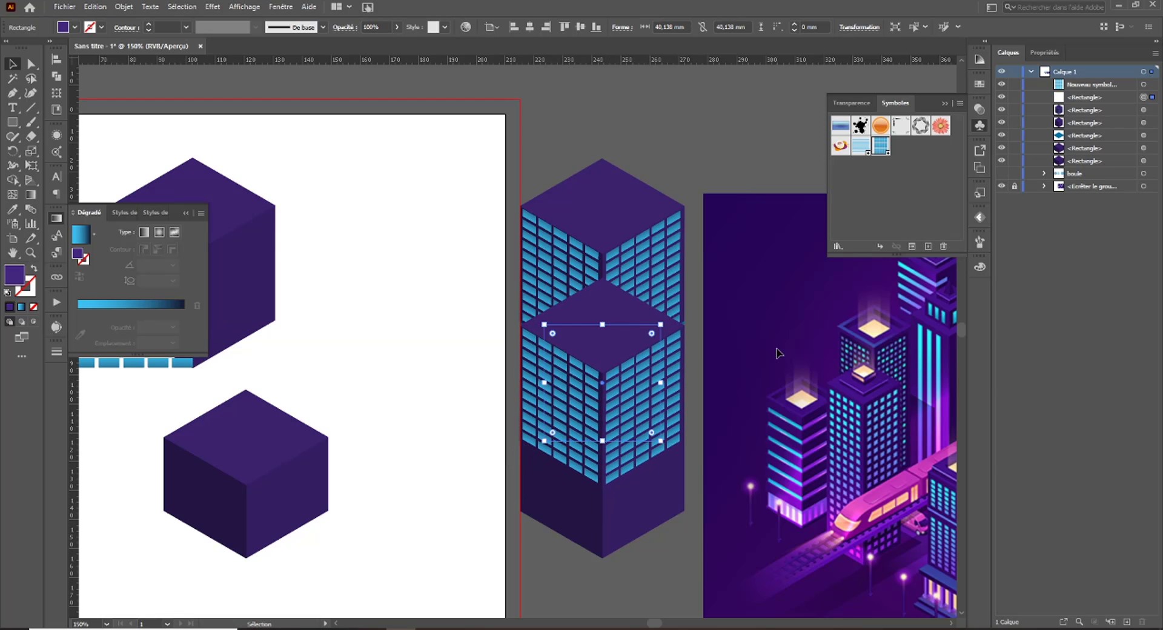
left_click(1087, 87)
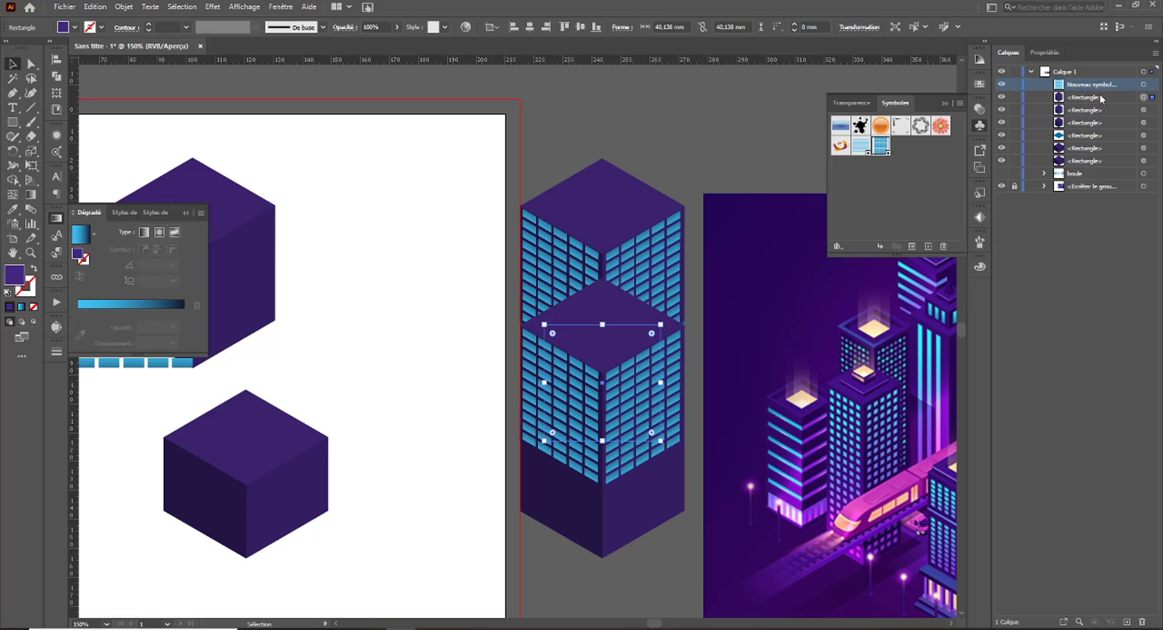
left_click_drag(1101, 98, 1071, 149)
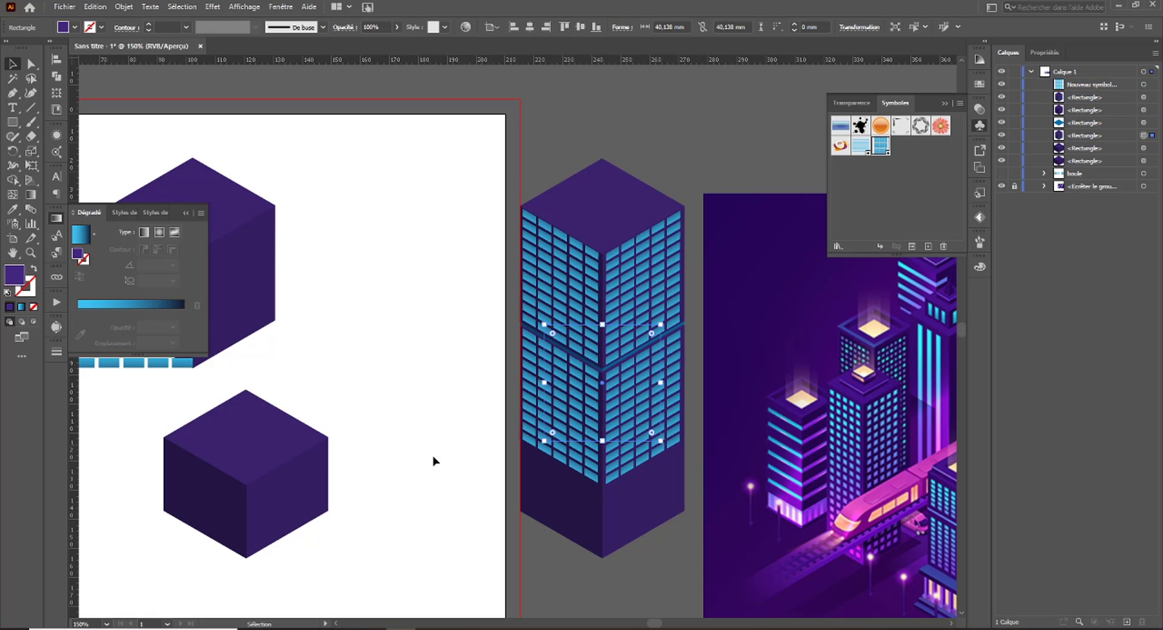
left_click(737, 306)
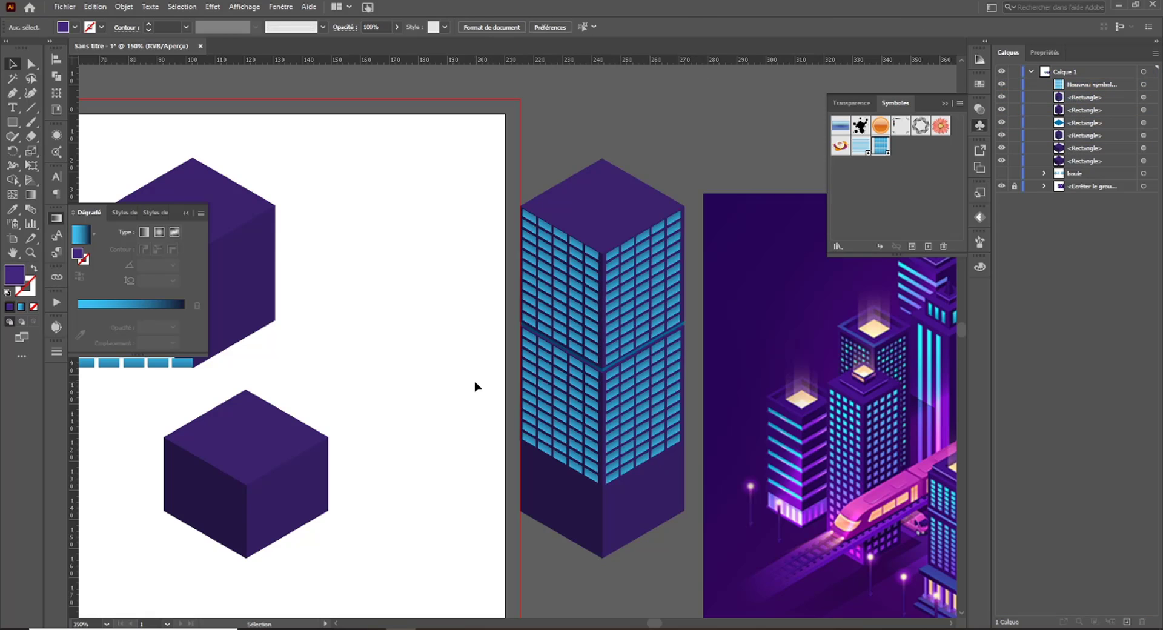
Move the spare plain block onto the tower, bring it to the front, and shrink it to about 12.75 mm on the roof.
left_click_drag(236, 298, 600, 192)
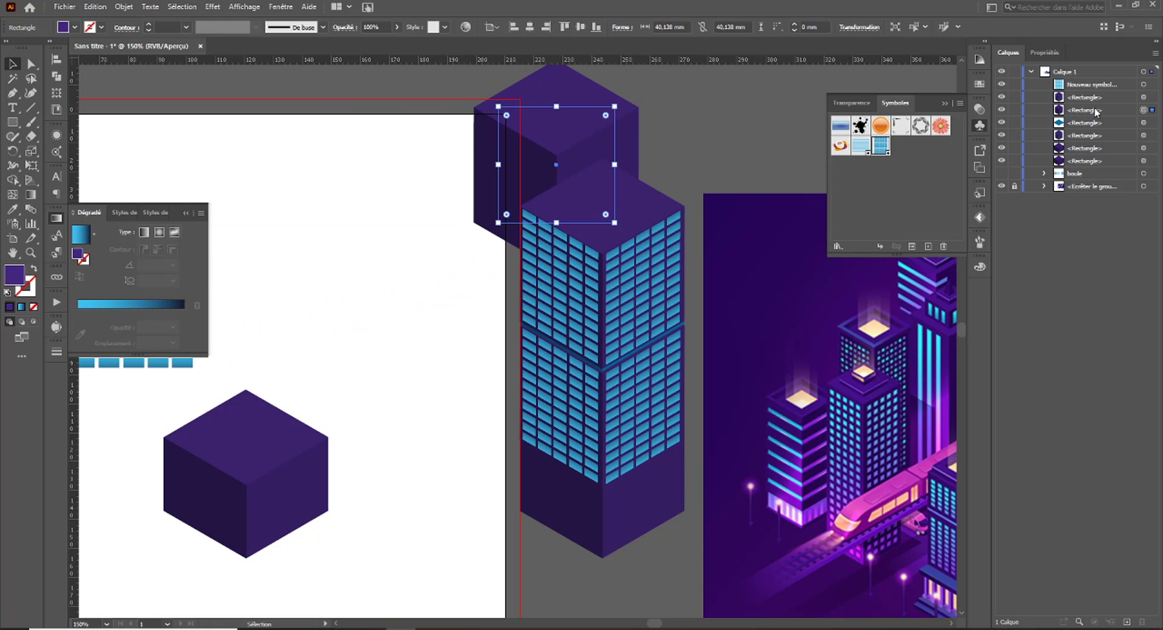
left_click_drag(1097, 111, 1094, 92)
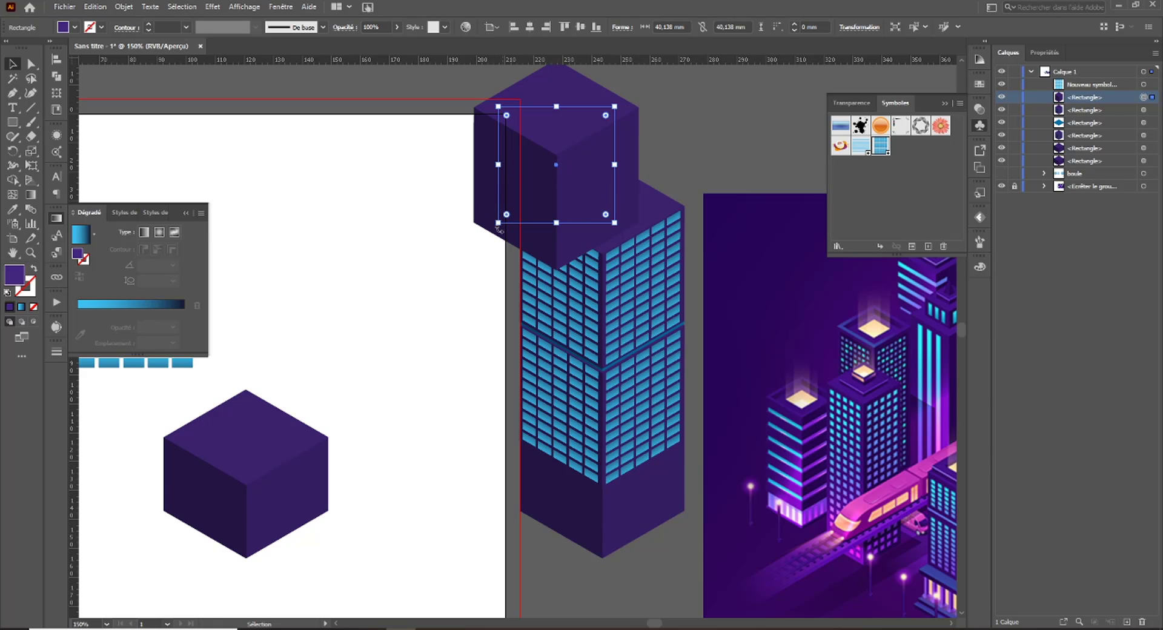
left_click_drag(498, 225, 604, 202)
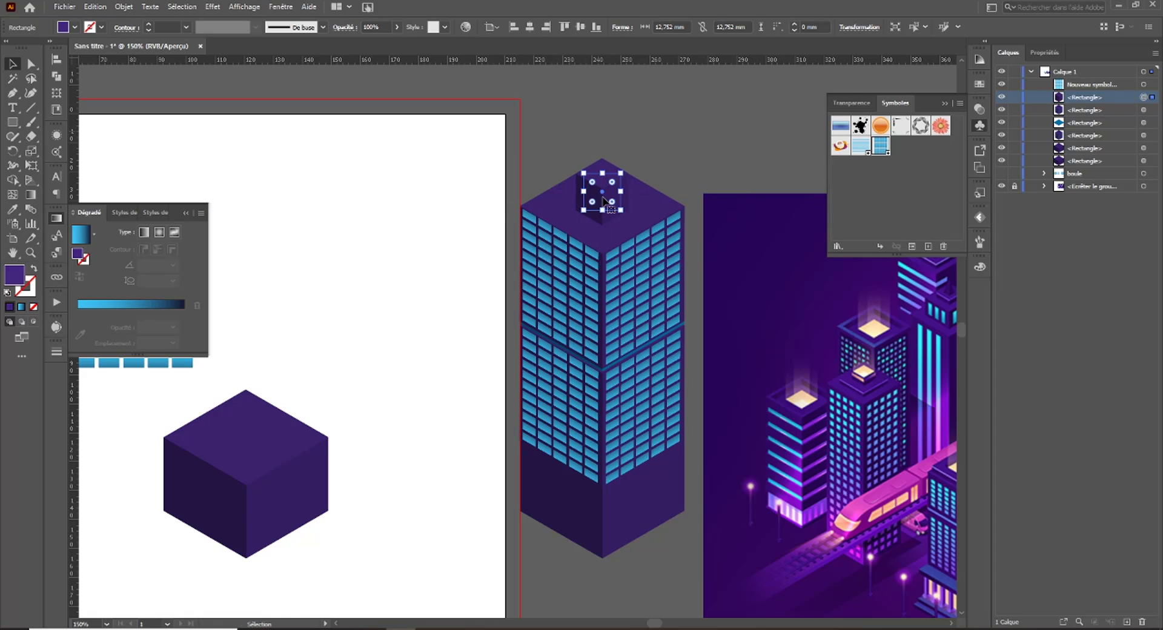
left_click(686, 504)
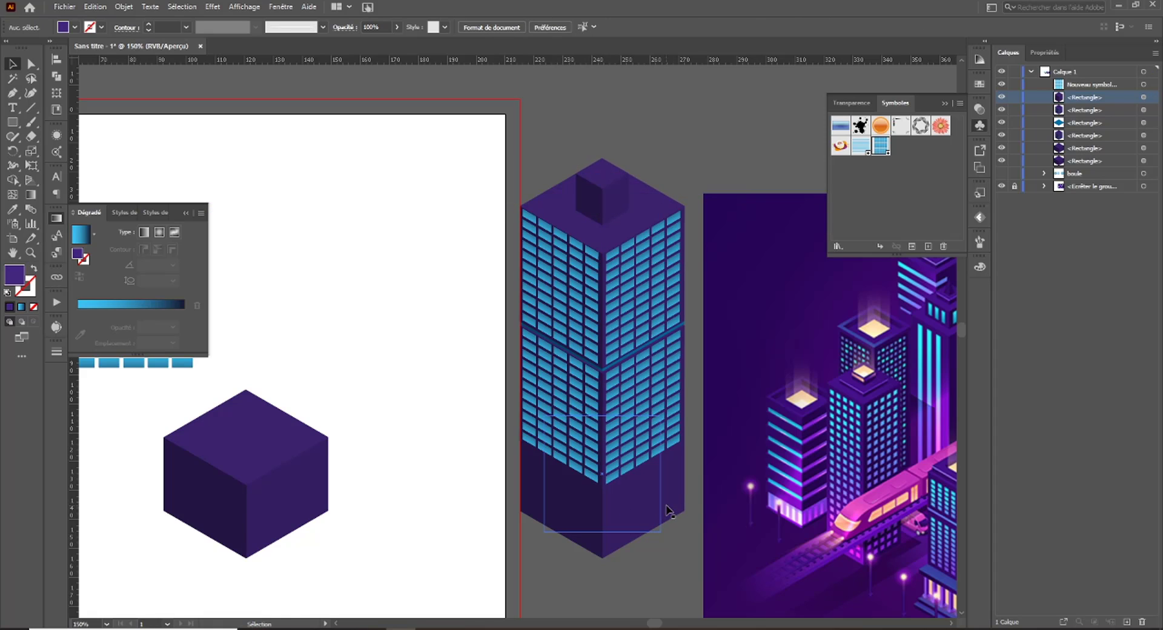
Set the 3D extrusion depth of the small rooftop block to 16 pt.
left_click(259, 476)
left_click_drag(375, 400, 323, 415)
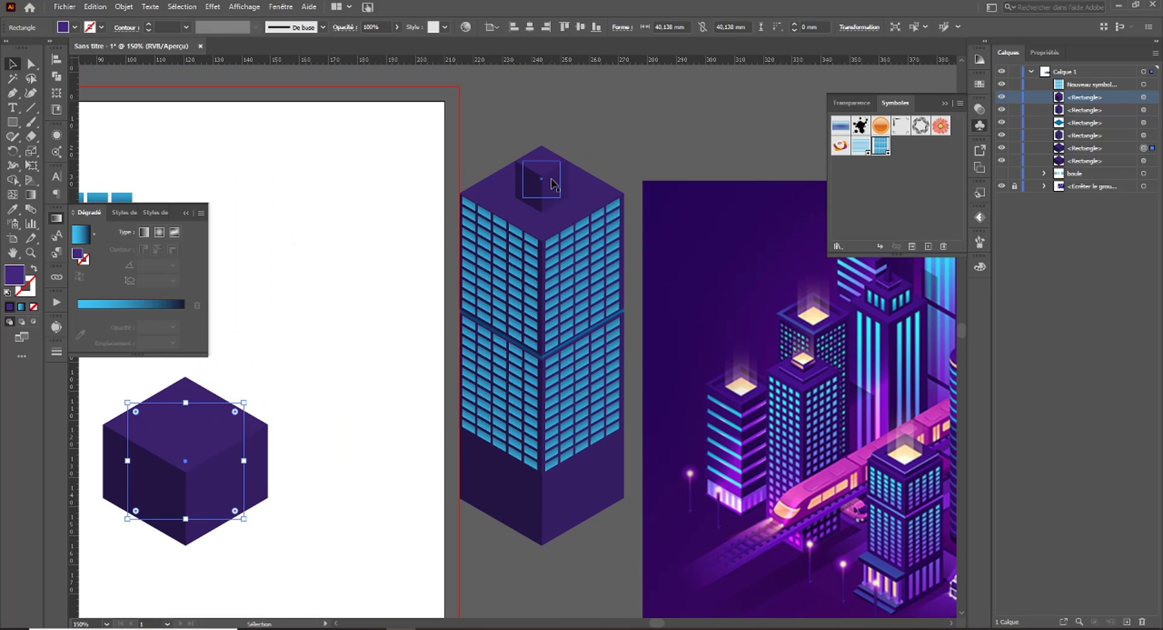
left_click(553, 186)
left_click(55, 135)
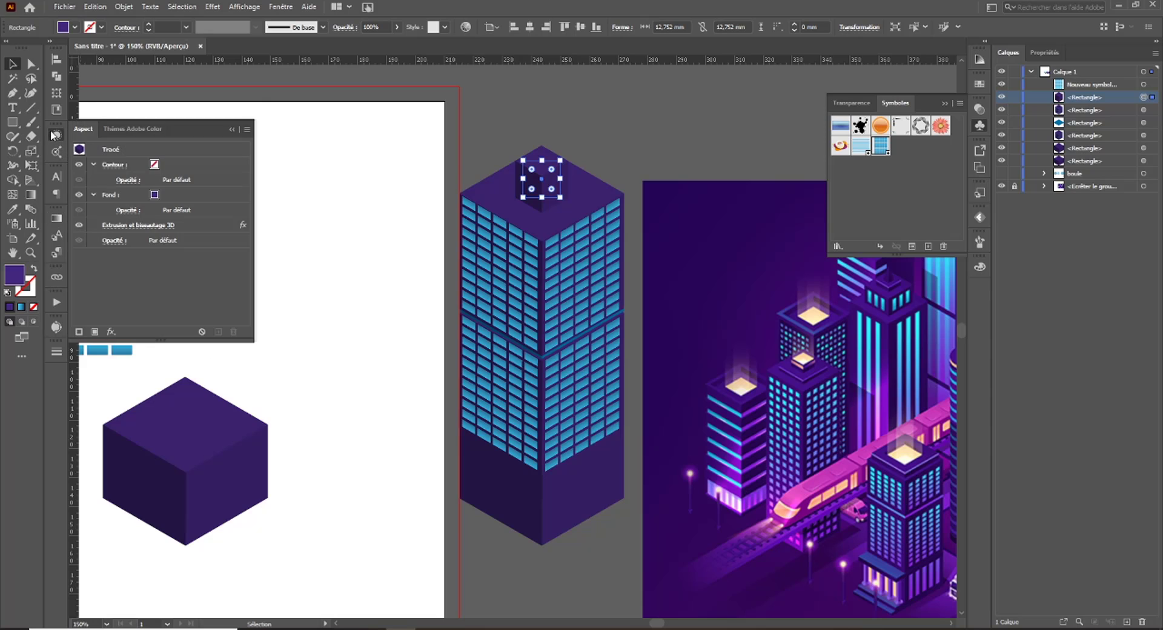
left_click(160, 226)
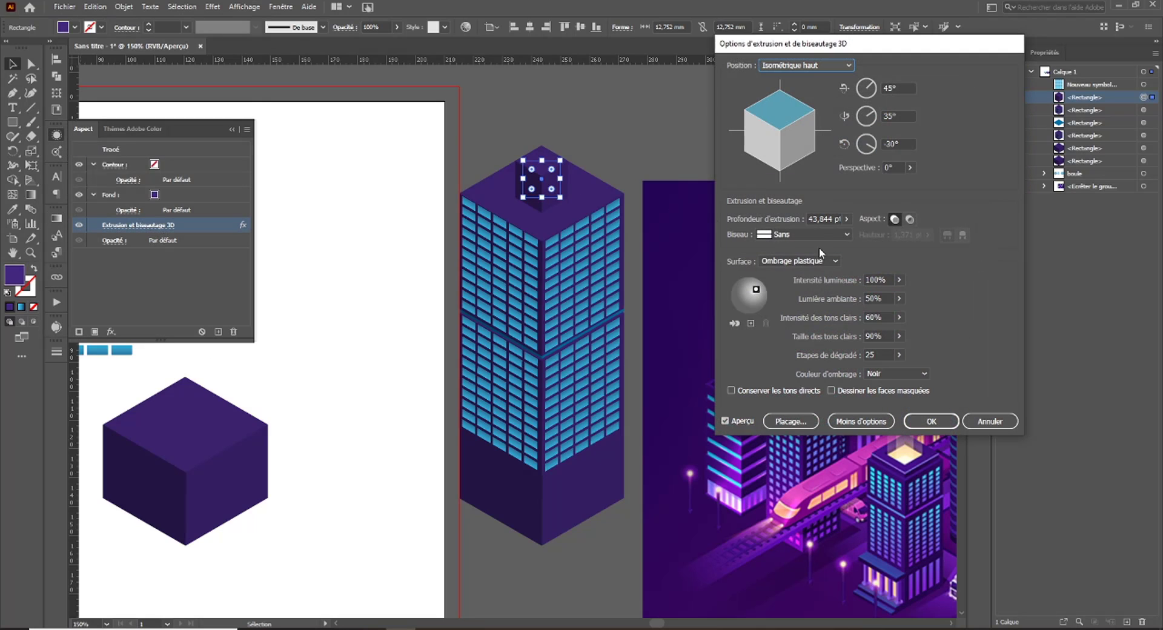
left_click(846, 220)
left_click_drag(803, 234, 801, 237)
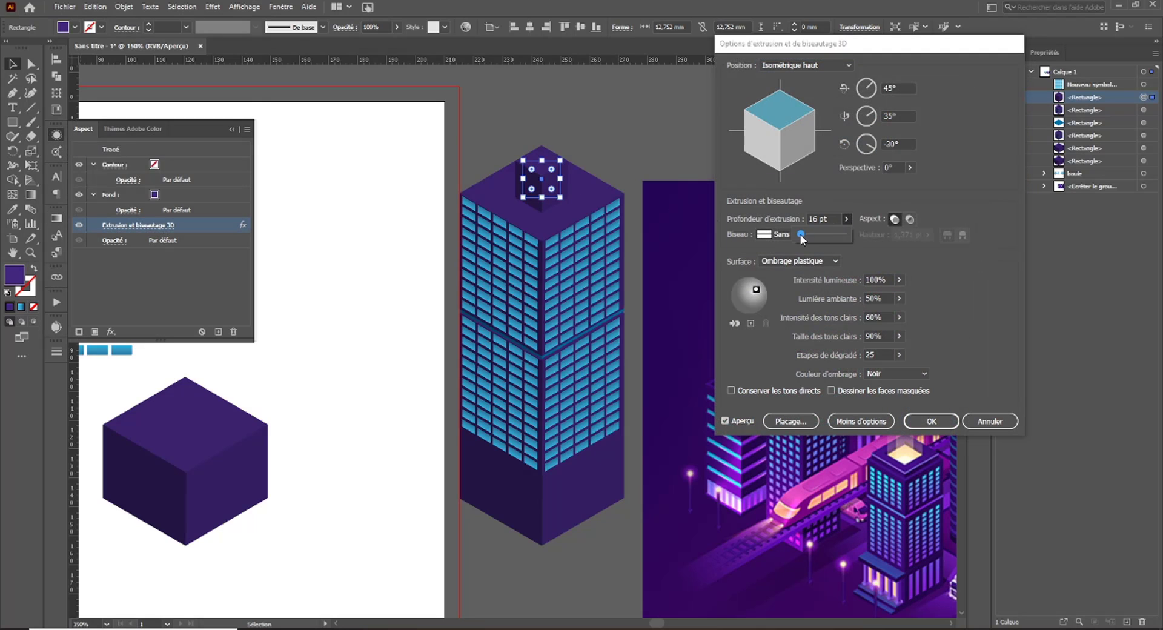
left_click(919, 426)
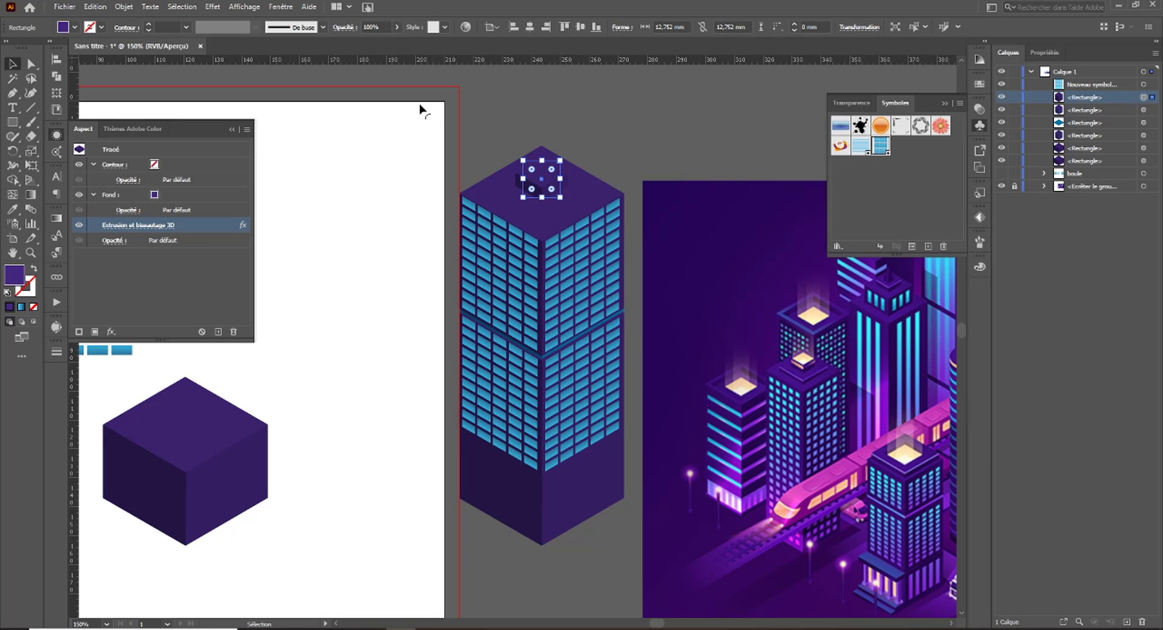
left_click(384, 149)
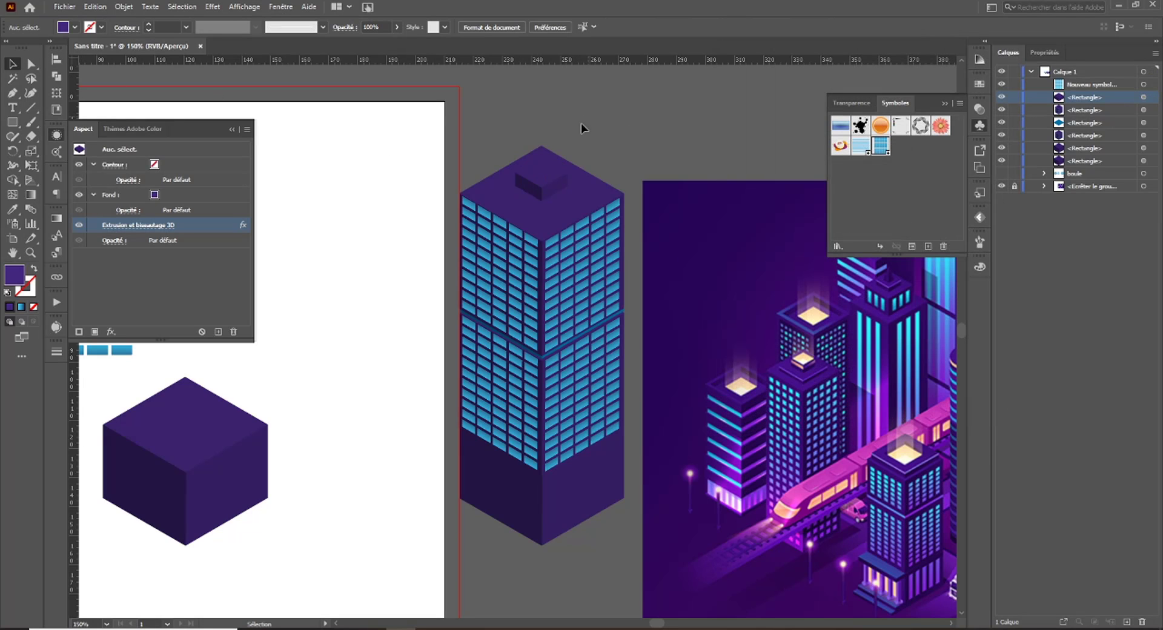
Align the tower's stacked blocks and the small rooftop block on their horizontal centres.
left_click_drag(524, 115, 584, 559)
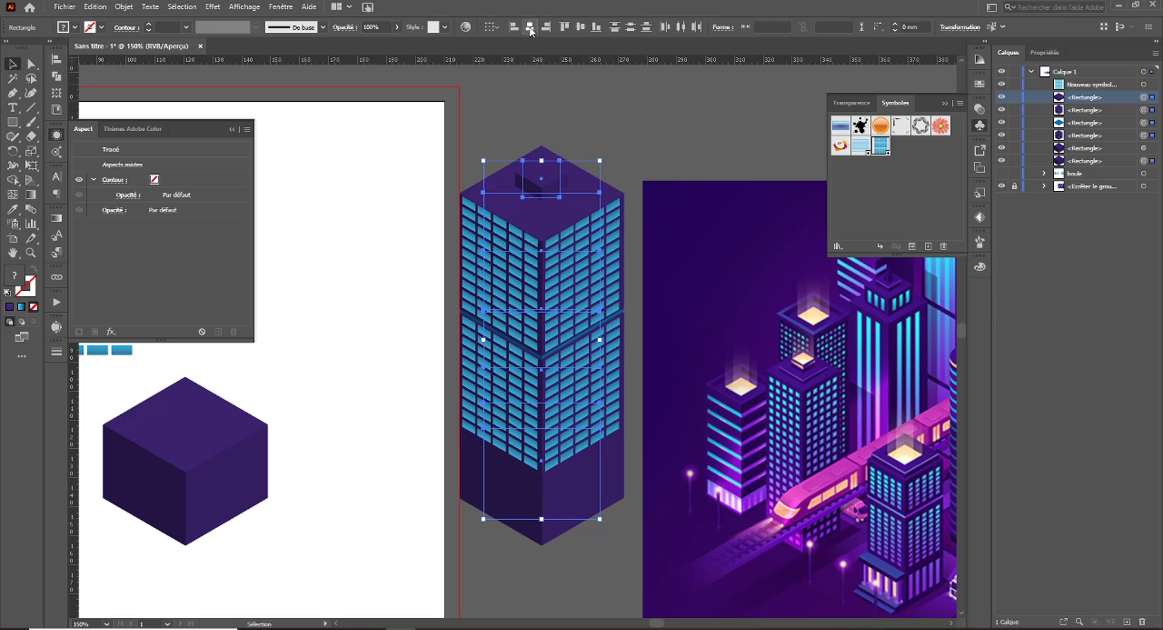
left_click(530, 28)
left_click(574, 153)
Nudge the small rooftop block straight down by nine increments toward the middle of the roof.
left_click(547, 186)
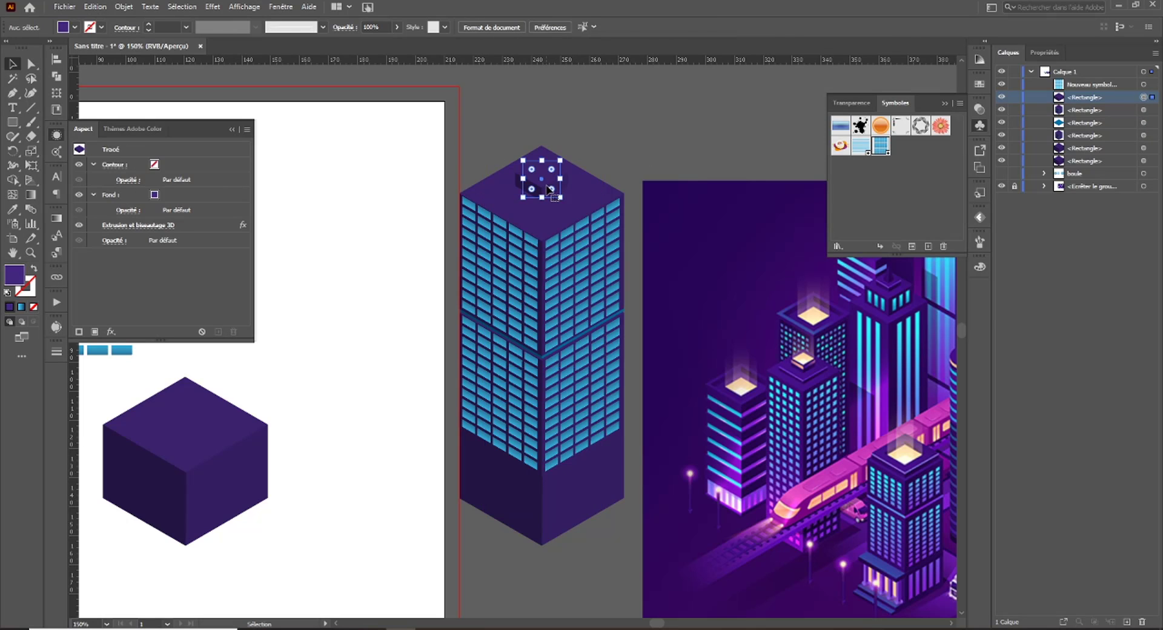
key("Down")
key("Down")
key("Down")
key("Down")
key("Down")
key("Down")
key("Down")
key("Down")
key("Down")
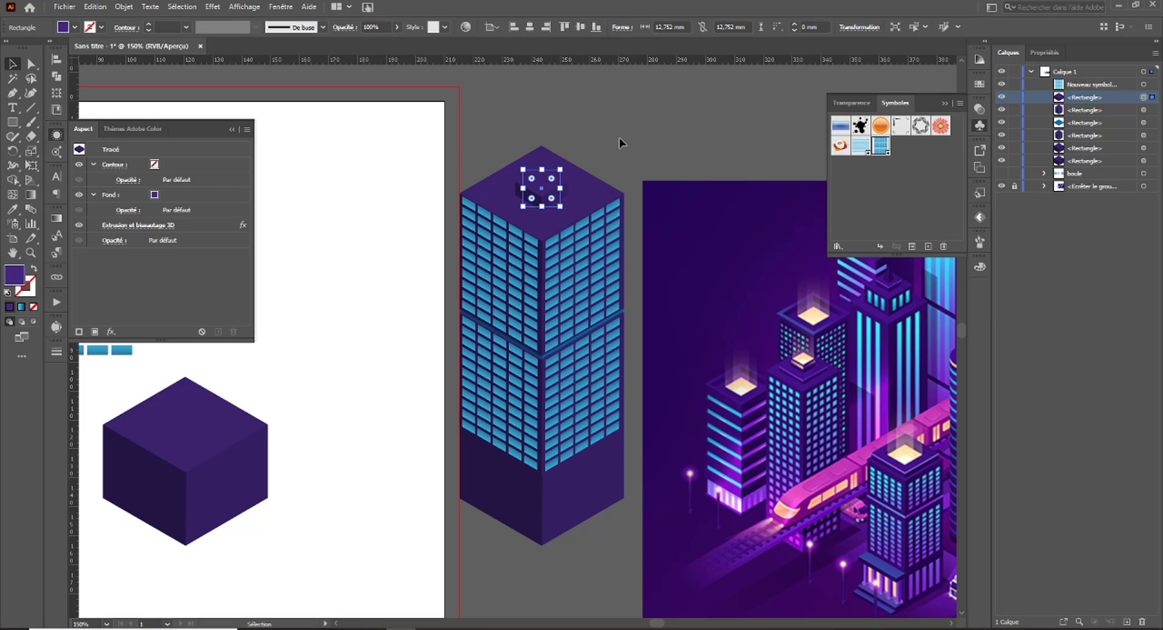
left_click(512, 97)
Round the corners of the plain block on the artboard to a radius of about 11.36 mm.
left_click_drag(703, 141, 624, 143)
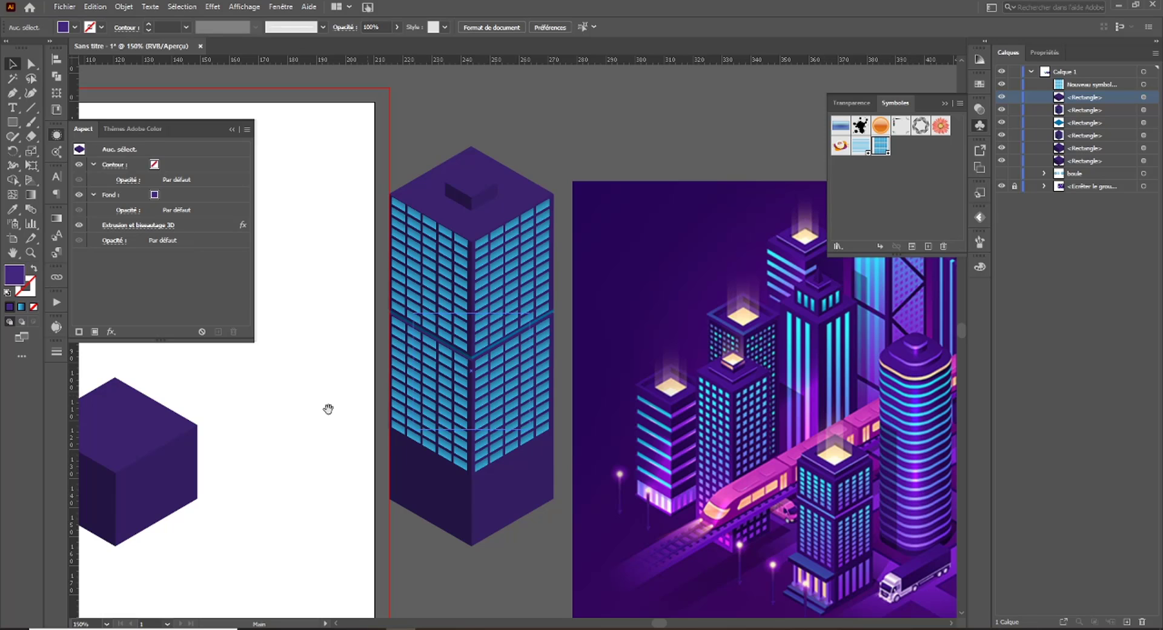
left_click_drag(258, 454, 509, 447)
left_click(382, 467)
left_click_drag(382, 463, 476, 440)
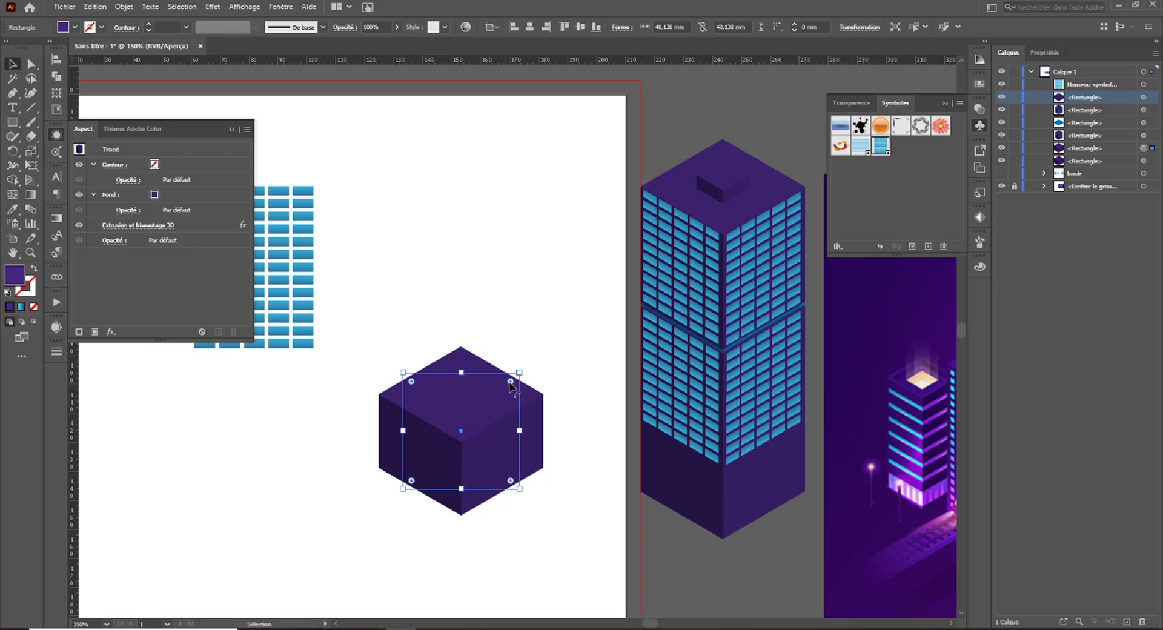
left_click_drag(510, 381, 477, 400)
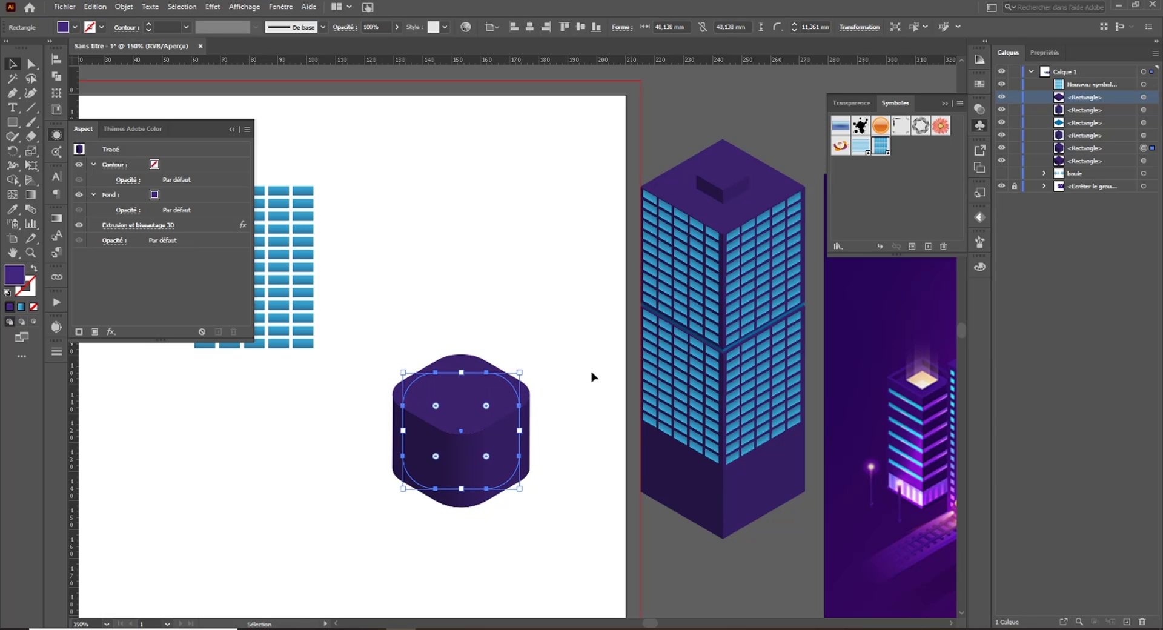
Increase the rounded block's 3D extrusion depth to 194 pt, using the reference illustration's rounded tower as a guide.
left_click_drag(592, 376, 352, 319)
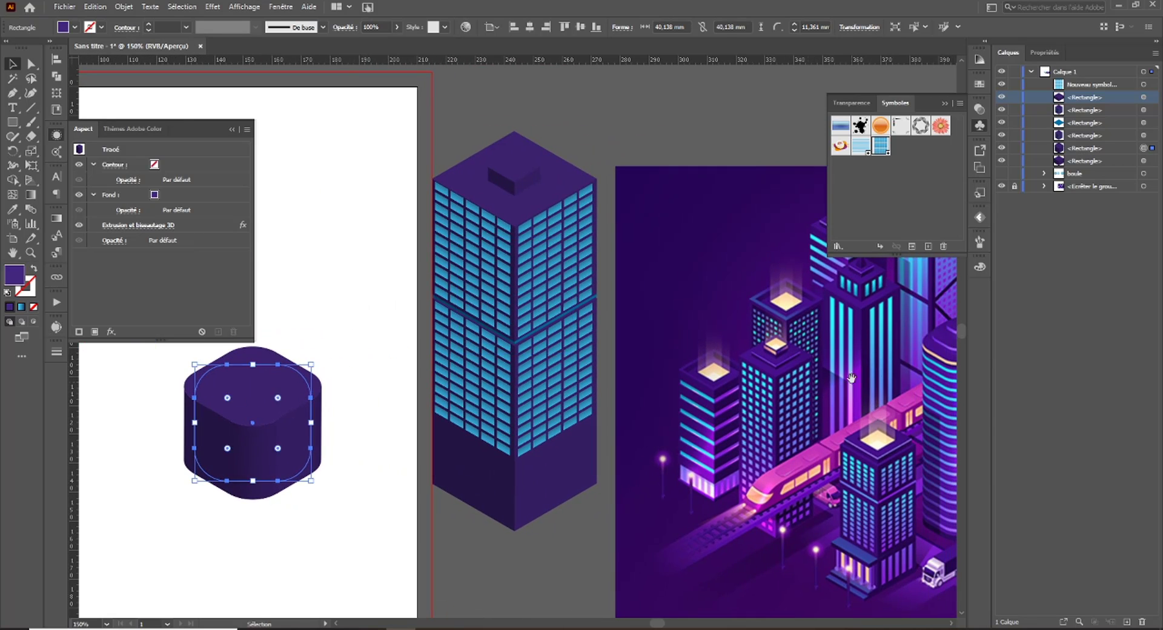
scroll(897, 287, "right", 3)
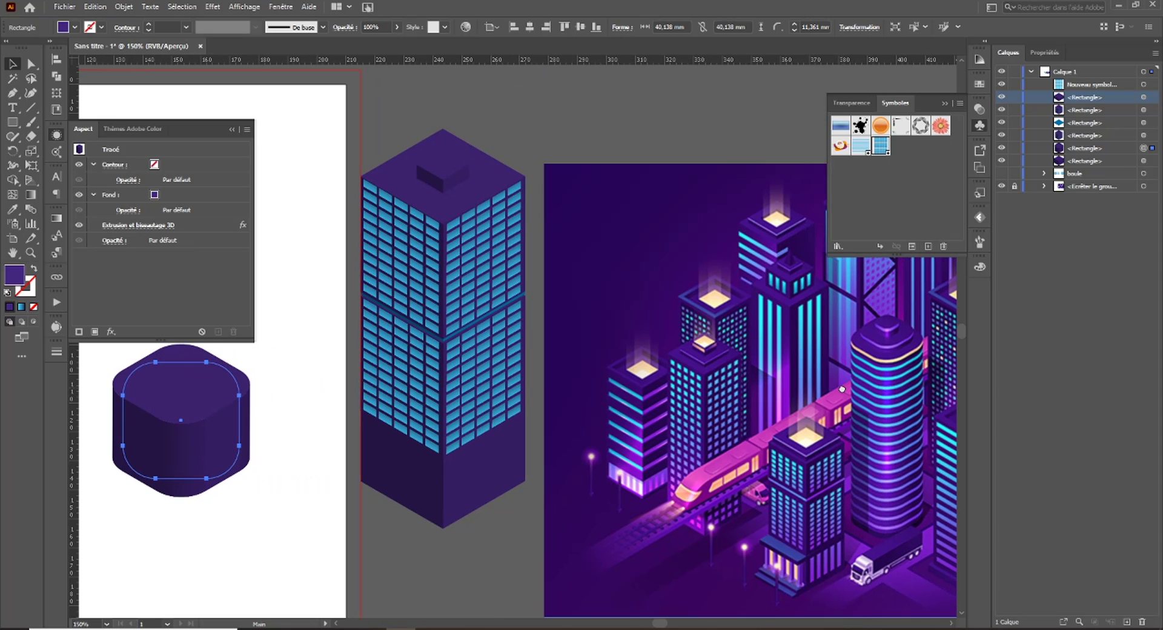
left_click_drag(312, 408, 431, 399)
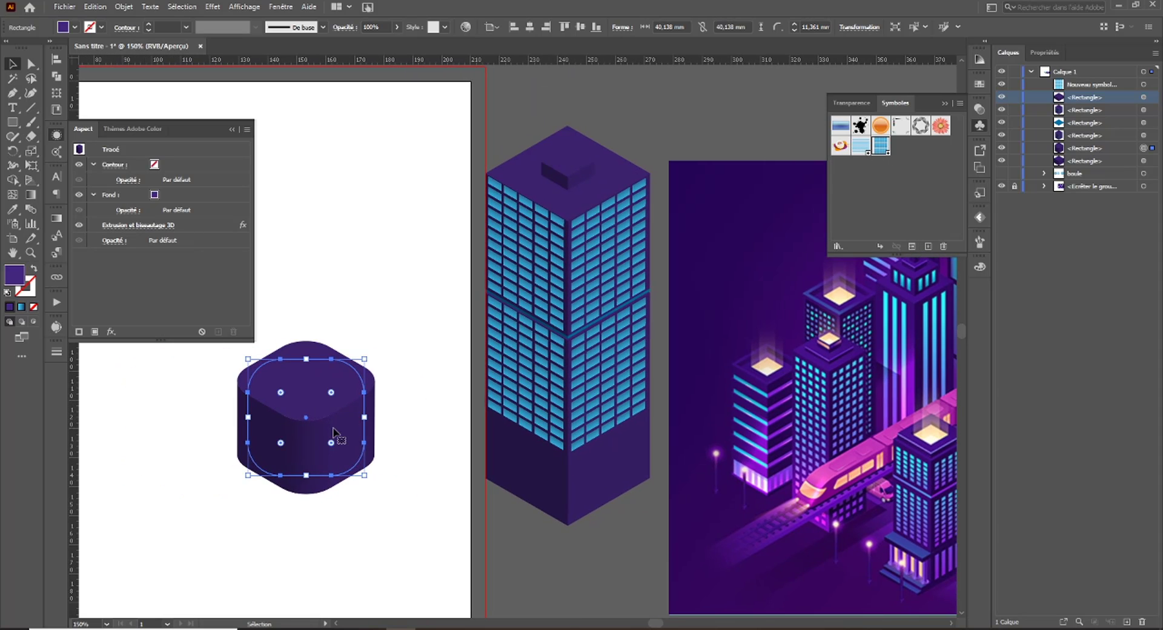
left_click(173, 225)
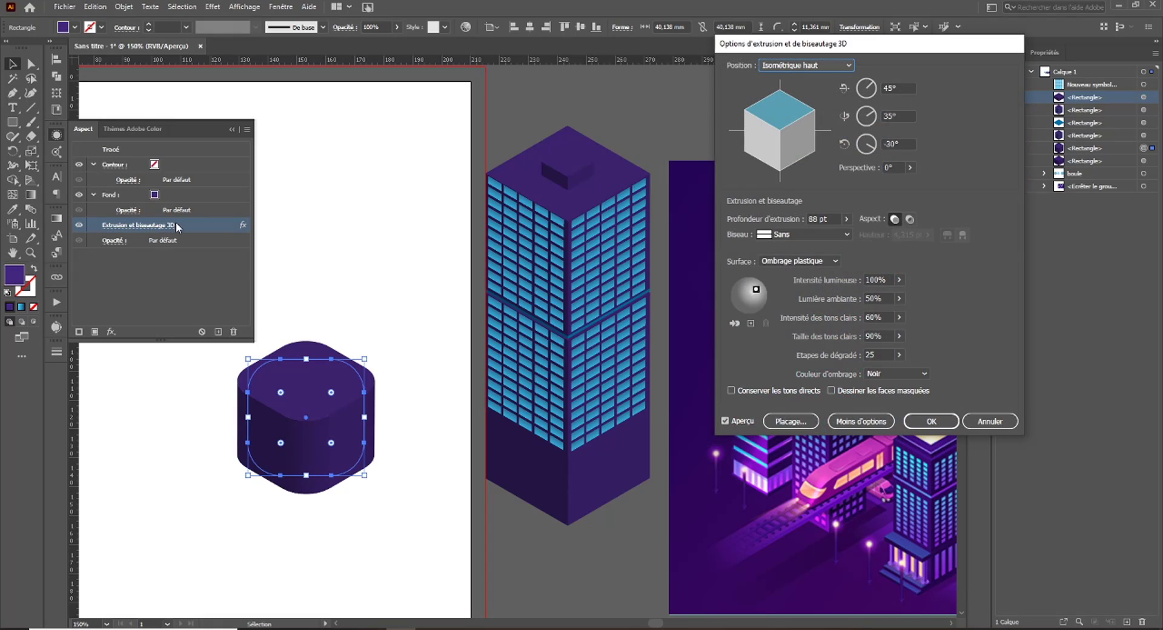
left_click(847, 218)
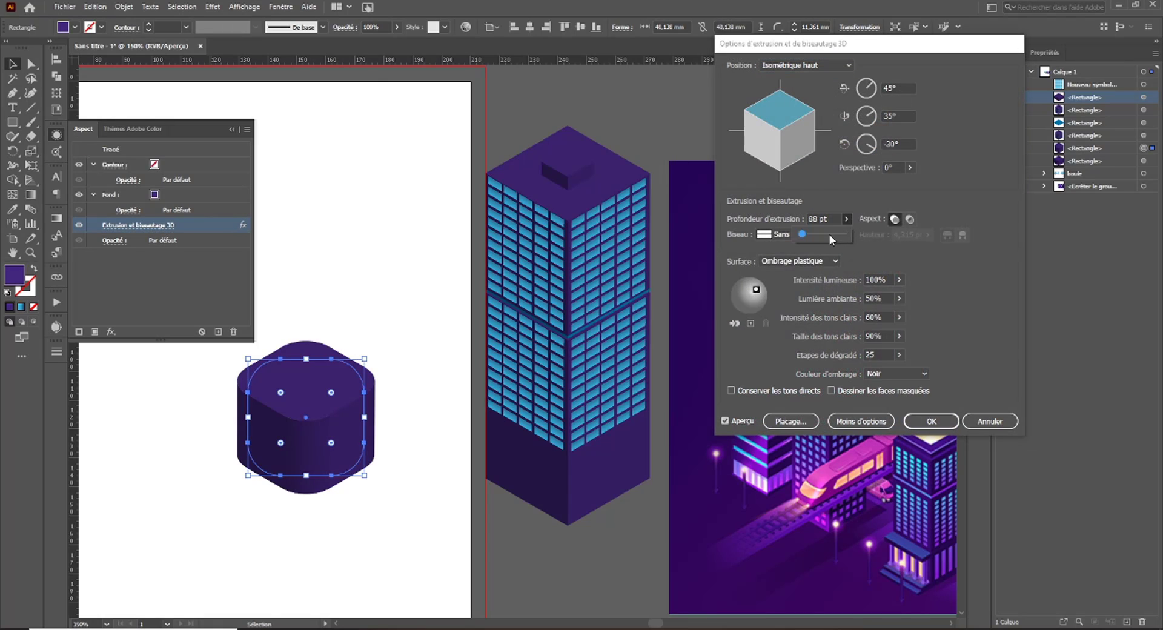
left_click_drag(830, 234, 808, 243)
Map the striped symbol "Nouveau symbole" onto surface 7 of 10 of the rounded block.
left_click(797, 423)
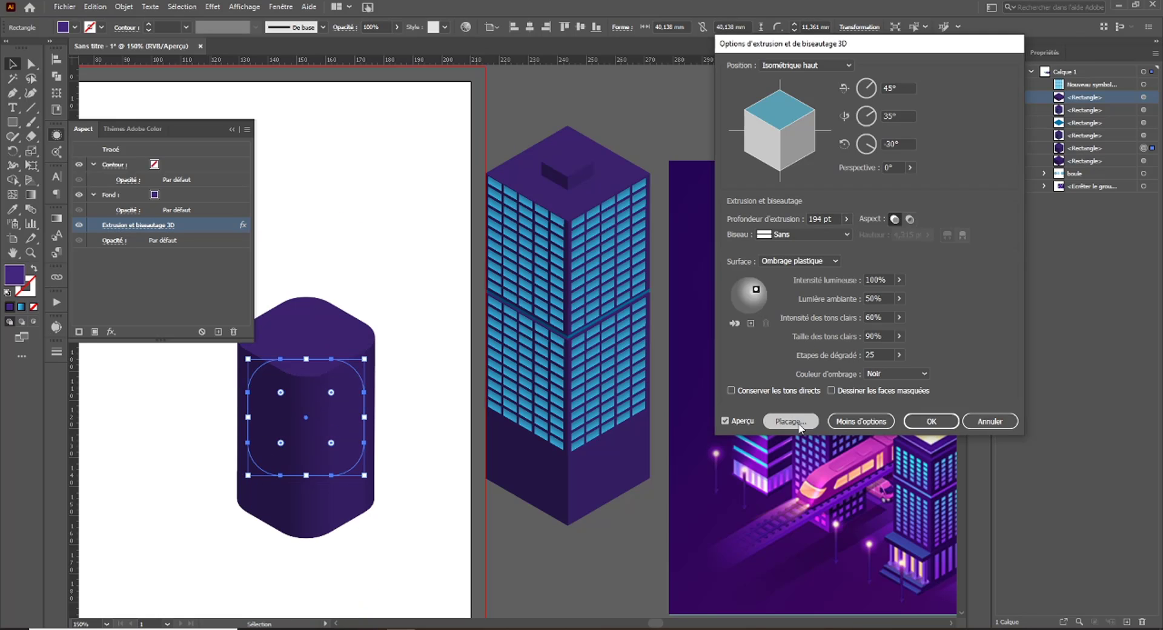
left_click(979, 67)
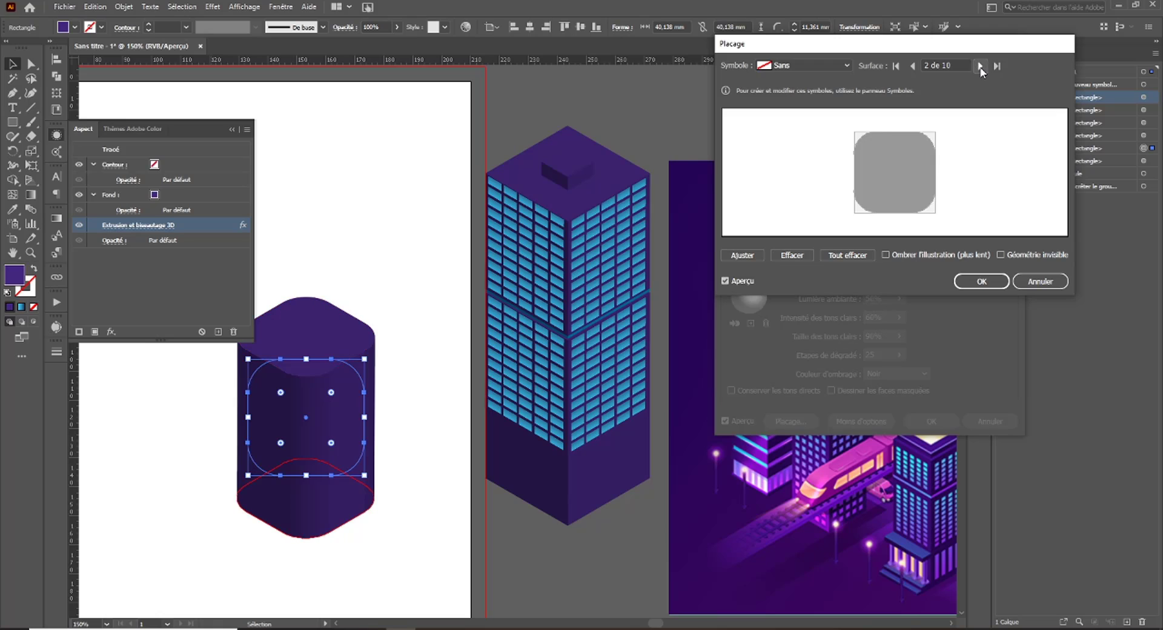
left_click(979, 66)
left_click(979, 66)
left_click(980, 66)
left_click(980, 66)
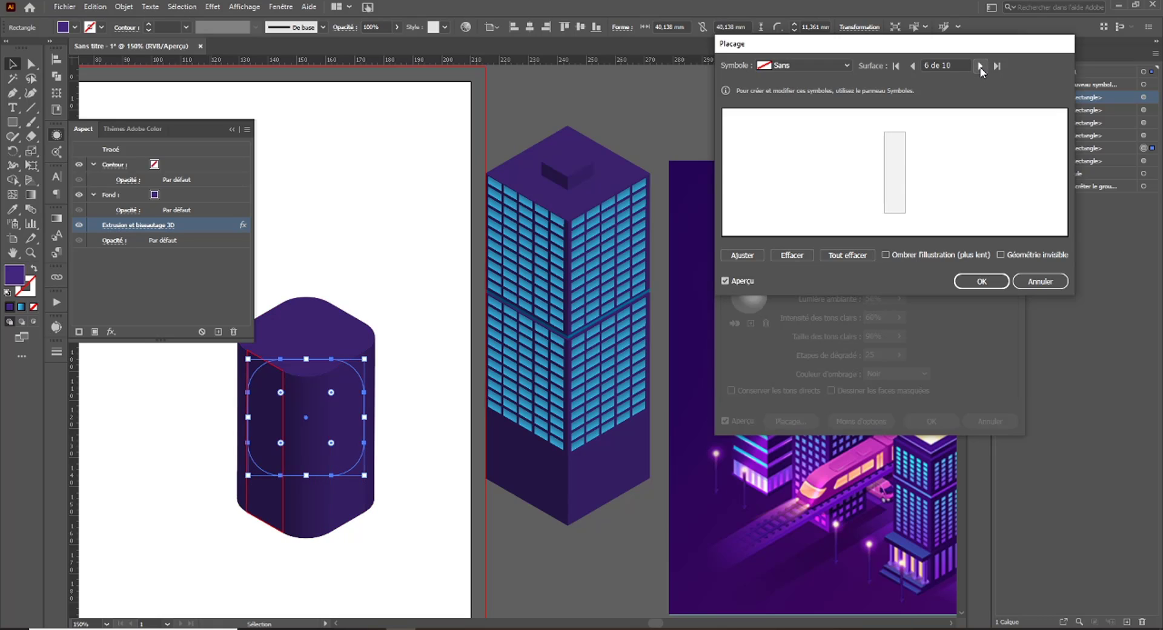
left_click(981, 66)
left_click(845, 63)
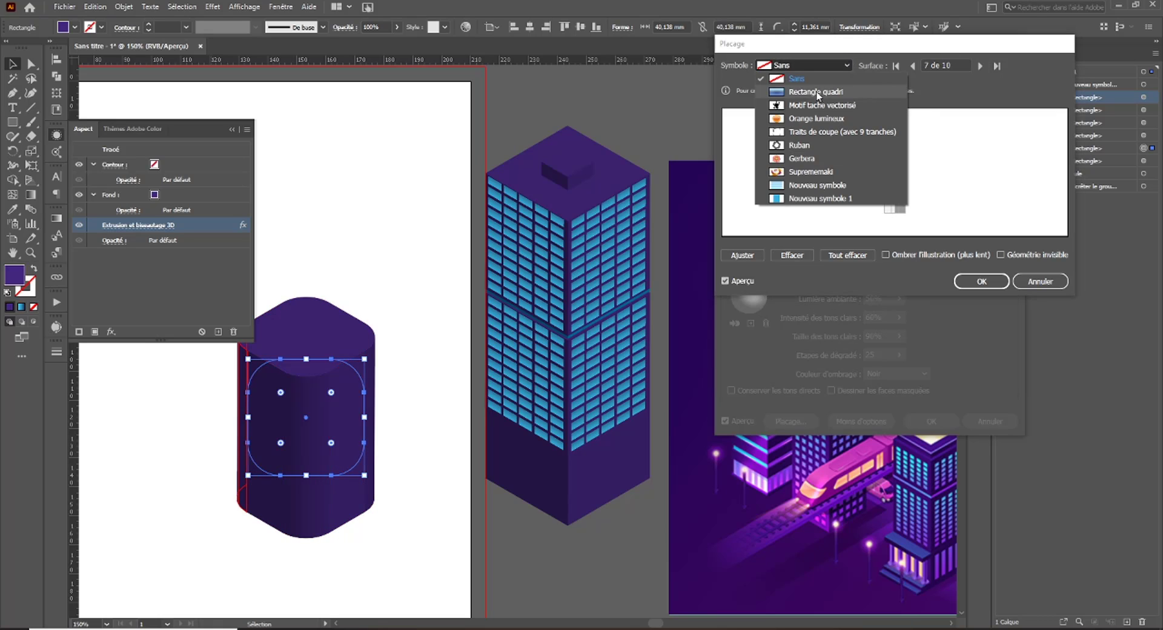
left_click(791, 184)
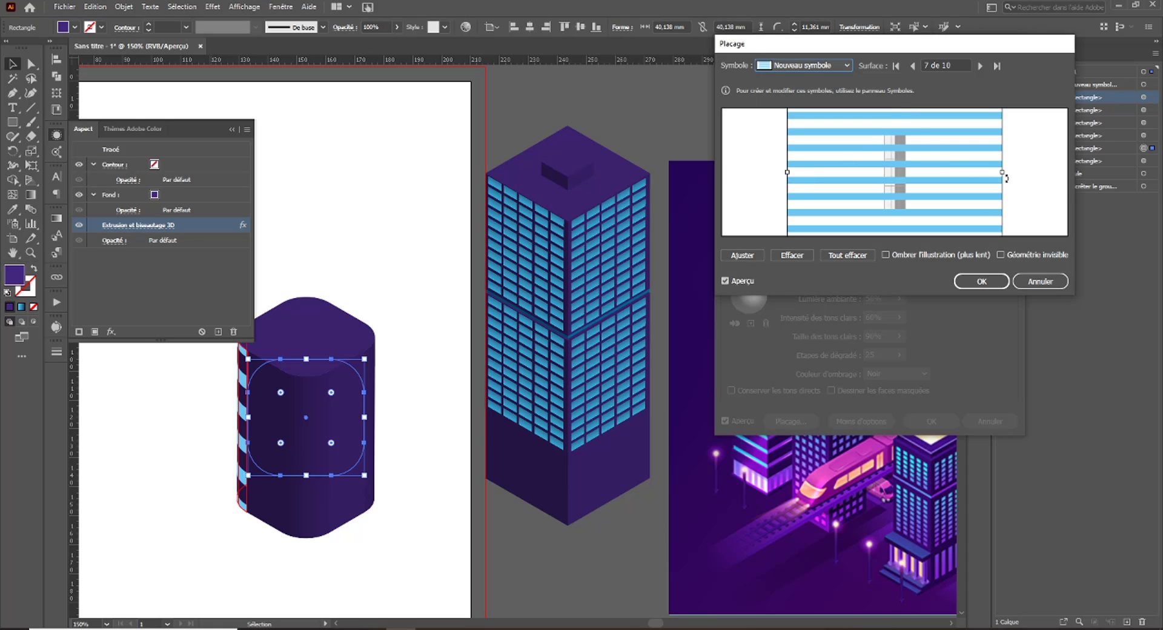
Skip the hidden surfaces and map "Nouveau symbole" onto surface 4 of 10 of the rounded block.
left_click(980, 65)
left_click(808, 64)
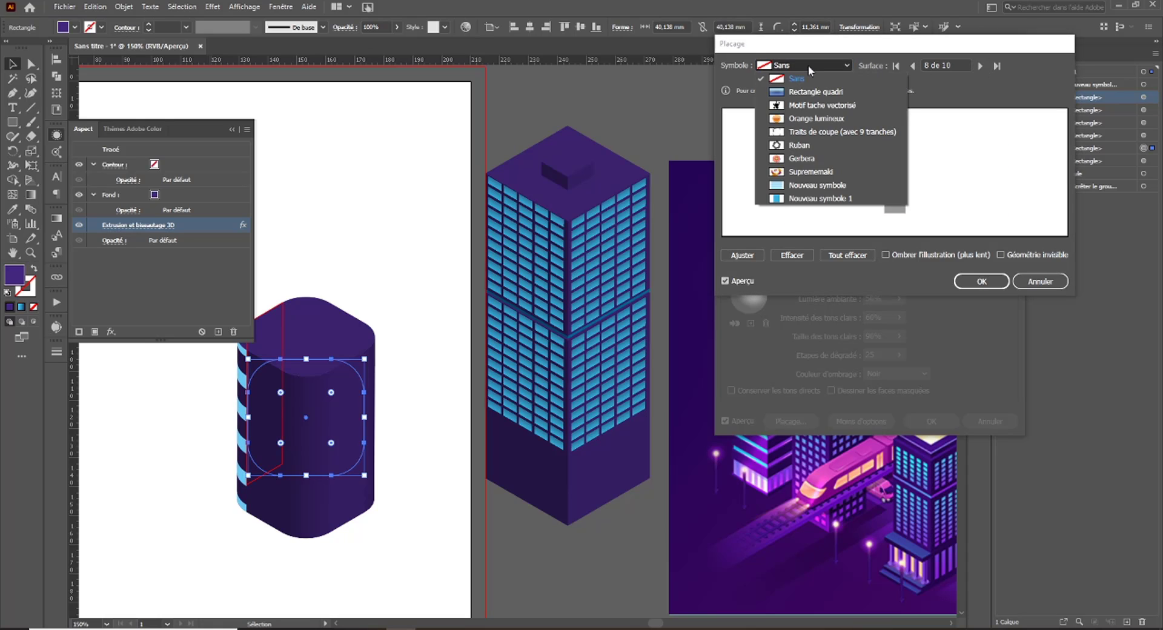
left_click(812, 185)
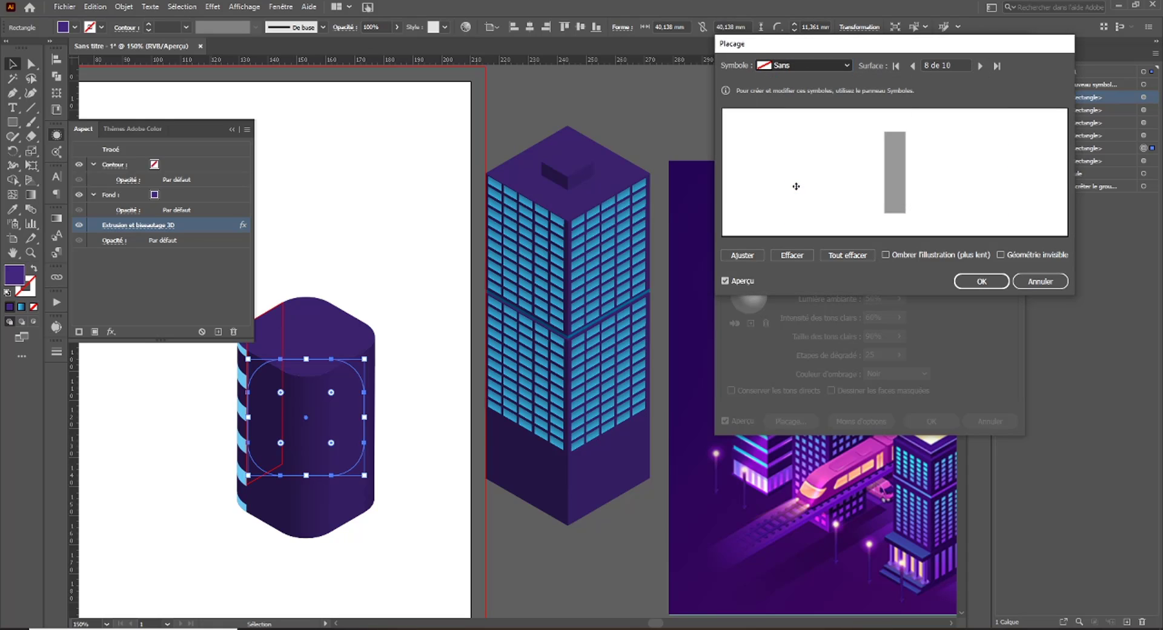
left_click(976, 65)
left_click(977, 65)
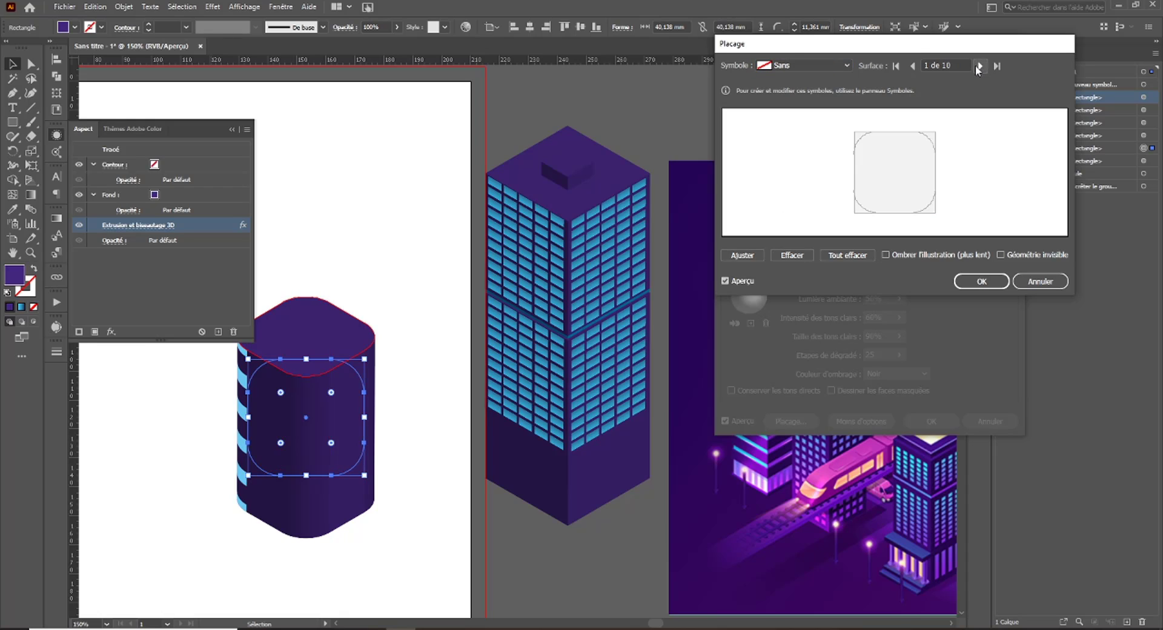
left_click(977, 65)
left_click(977, 65)
left_click(976, 64)
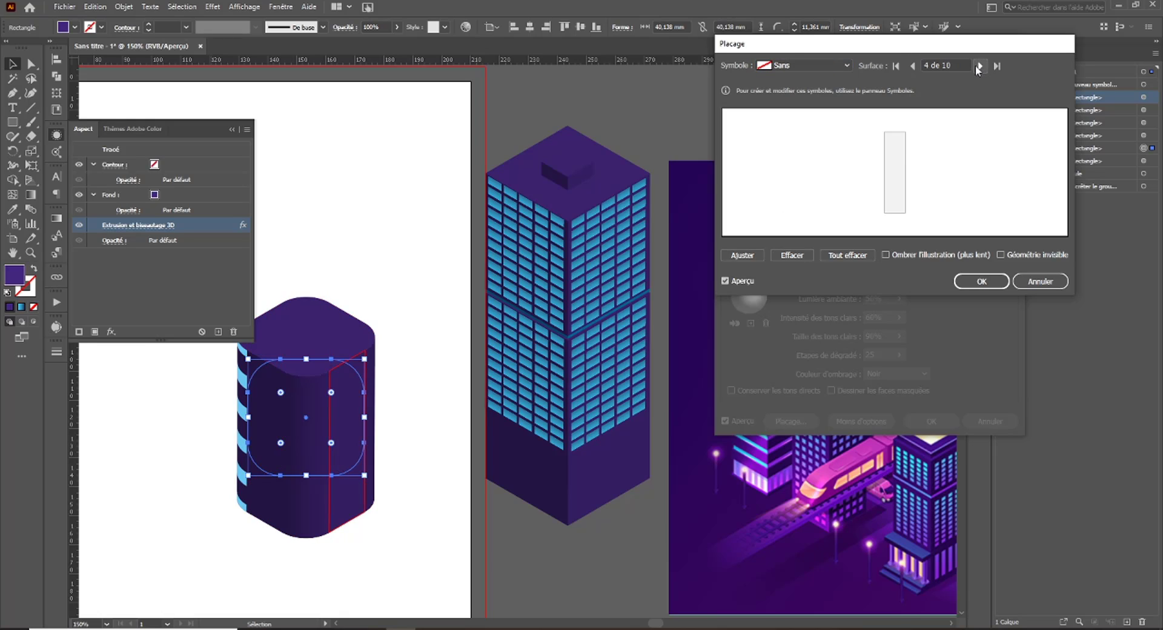
left_click(806, 66)
left_click(811, 187)
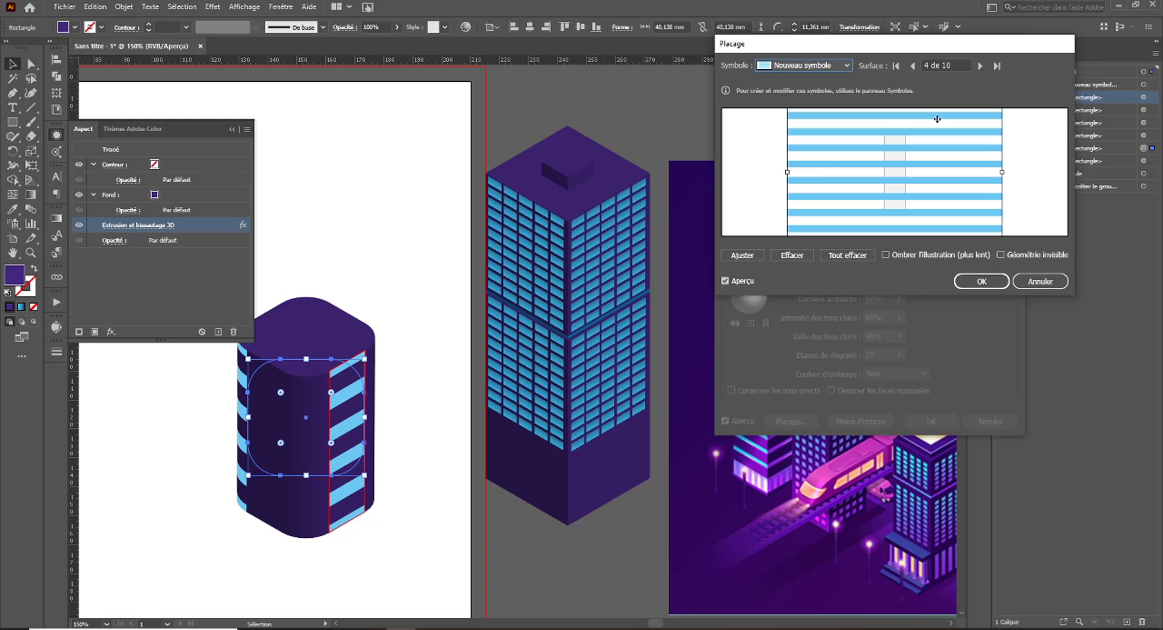
Map "Nouveau symbole" onto surfaces 5 and 6 of the rounded block so the stripes wrap its front.
left_click(980, 66)
left_click(819, 65)
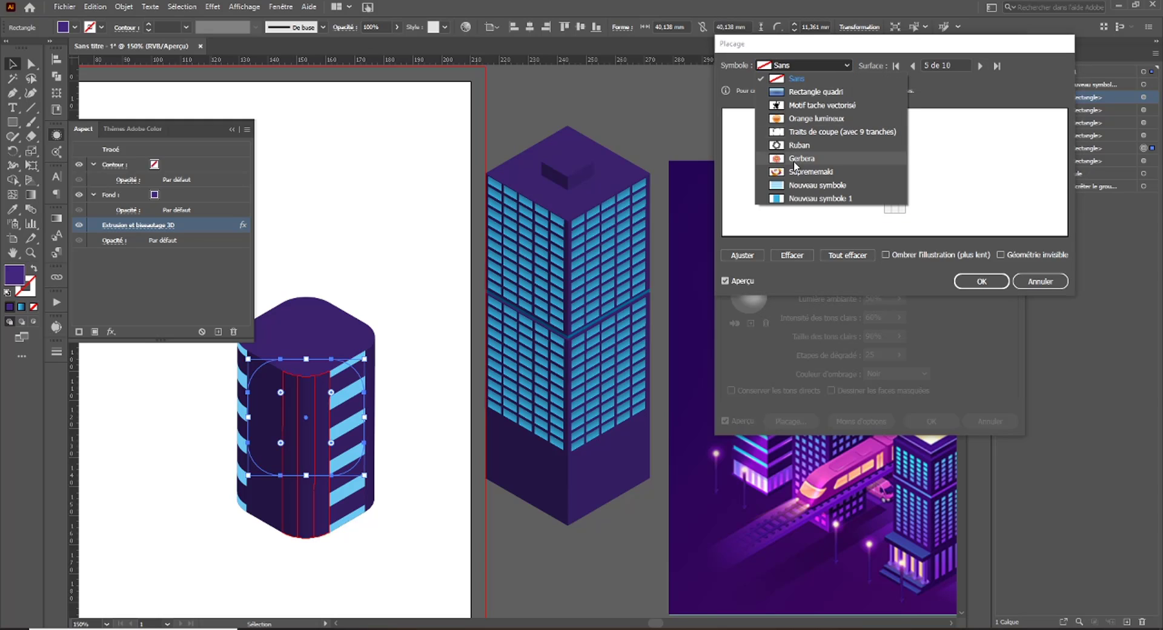
left_click(811, 184)
left_click(980, 66)
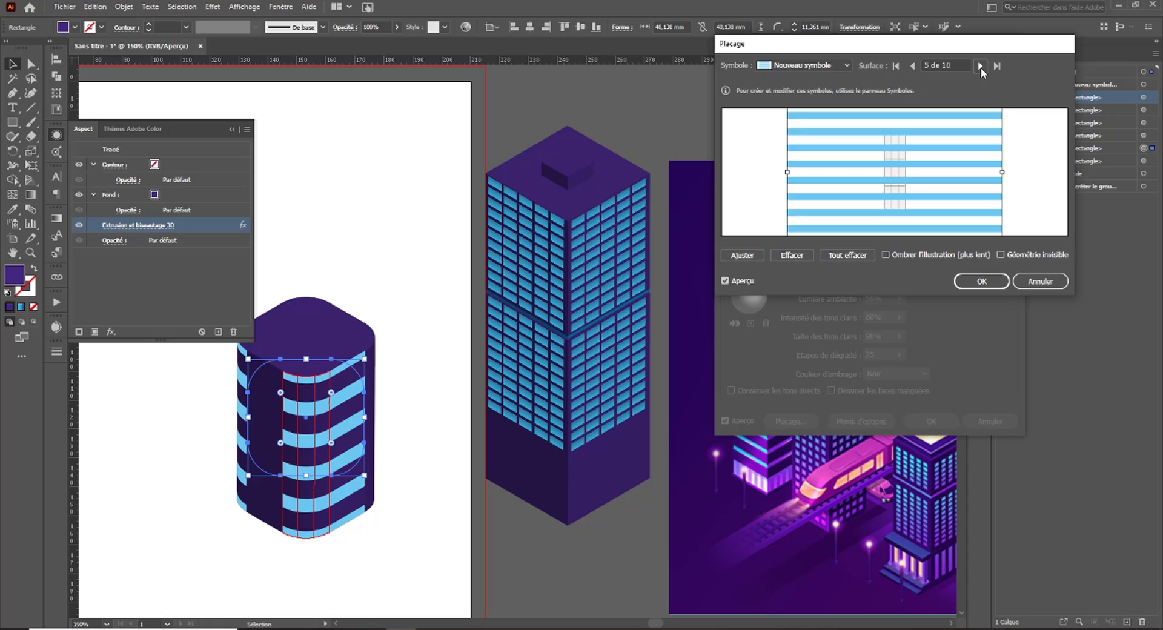
left_click(817, 69)
left_click(798, 184)
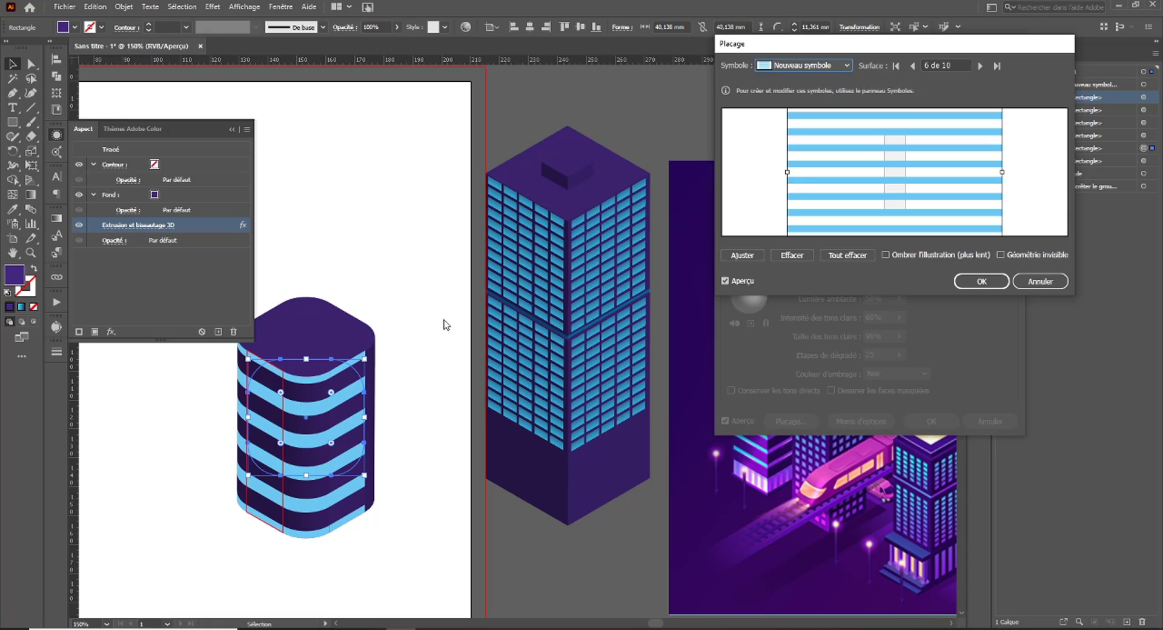
left_click(982, 67)
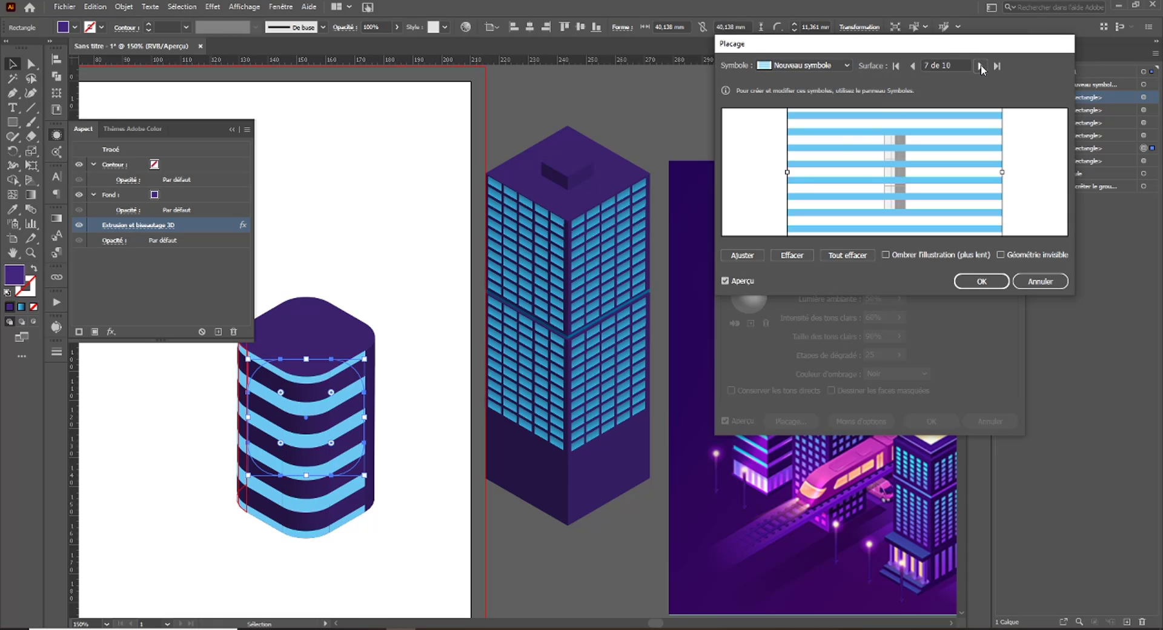
Map "Nouveau symbole" onto surface 3 of 10 of the rounded block and apply the mapping and extrusion settings.
left_click(981, 64)
left_click(981, 65)
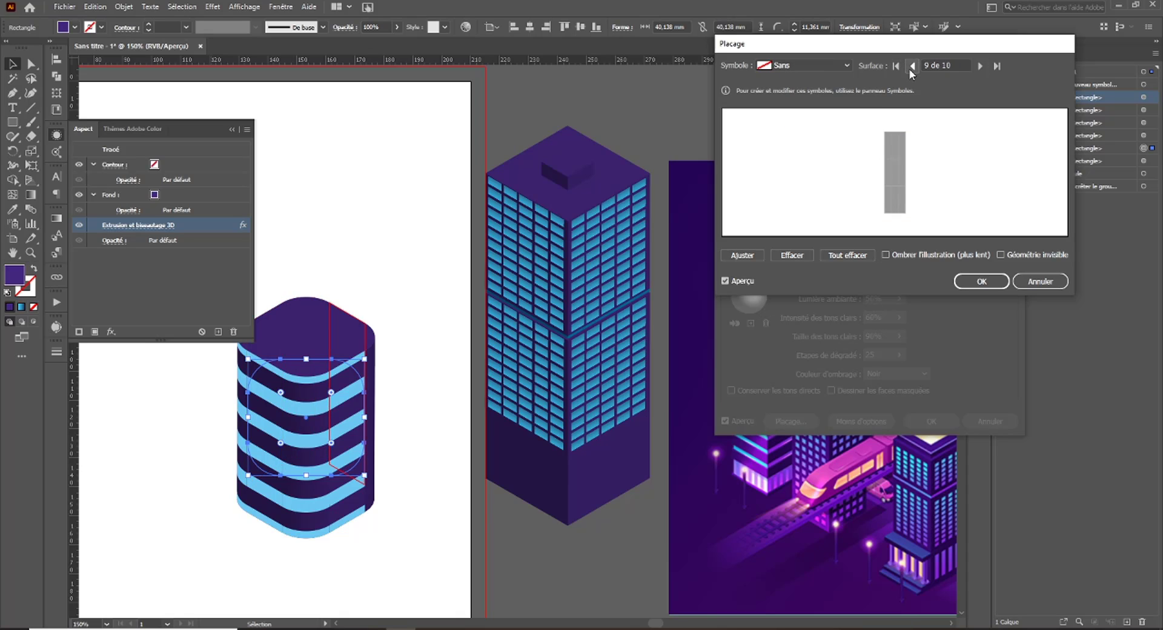
left_click(980, 65)
left_click(980, 66)
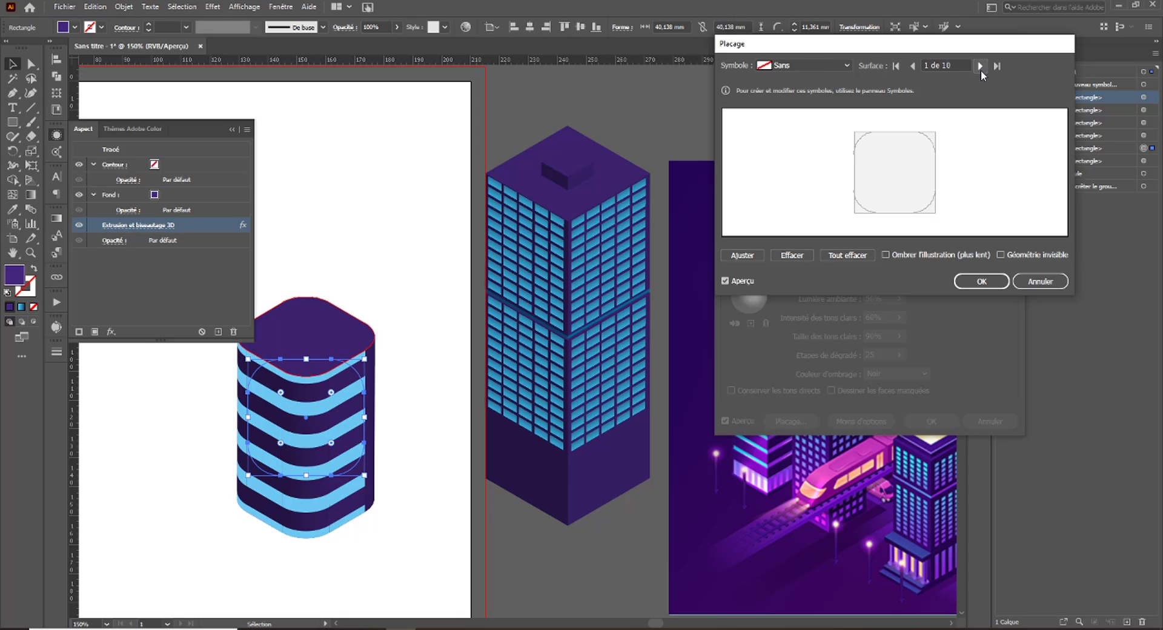
left_click(785, 65)
left_click(980, 65)
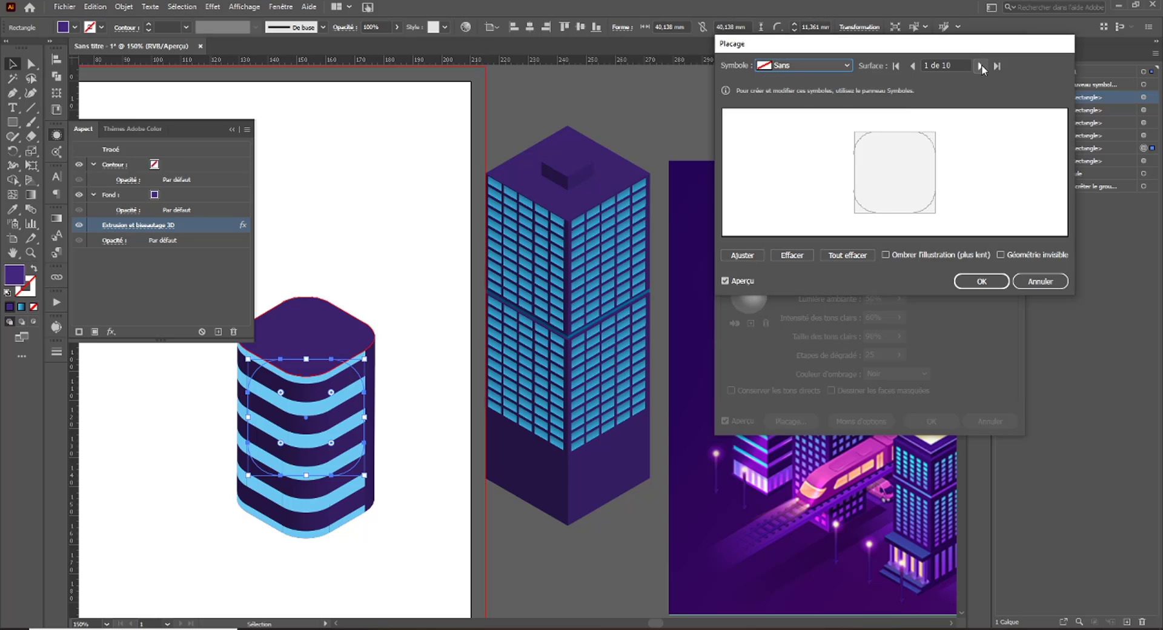
left_click(980, 65)
left_click(980, 65)
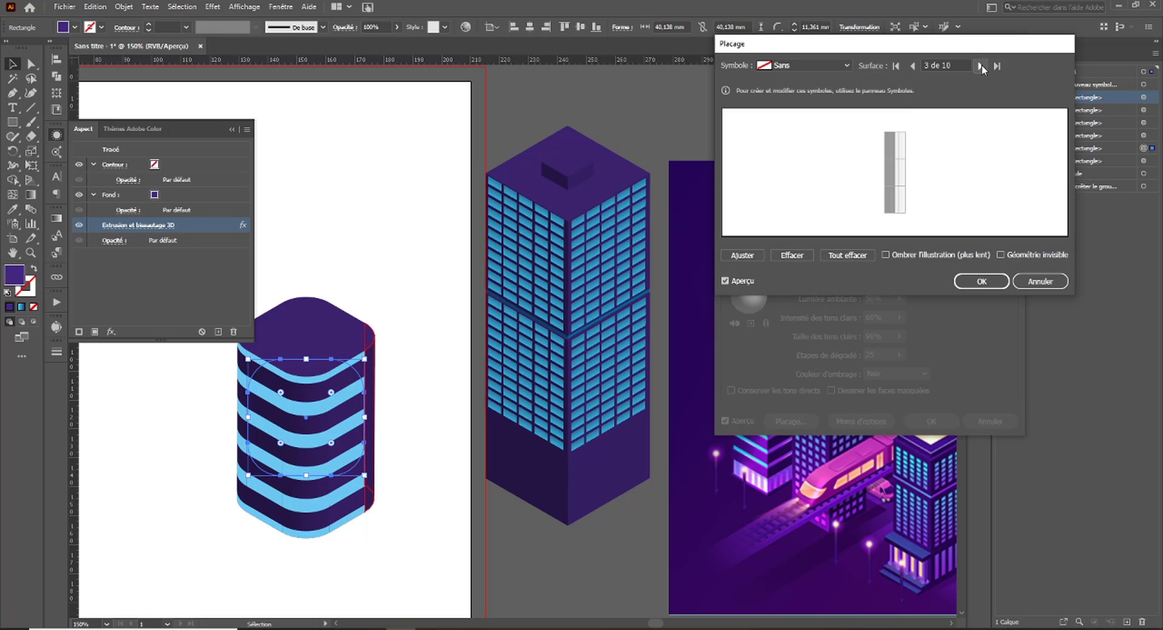
left_click(806, 65)
left_click(800, 184)
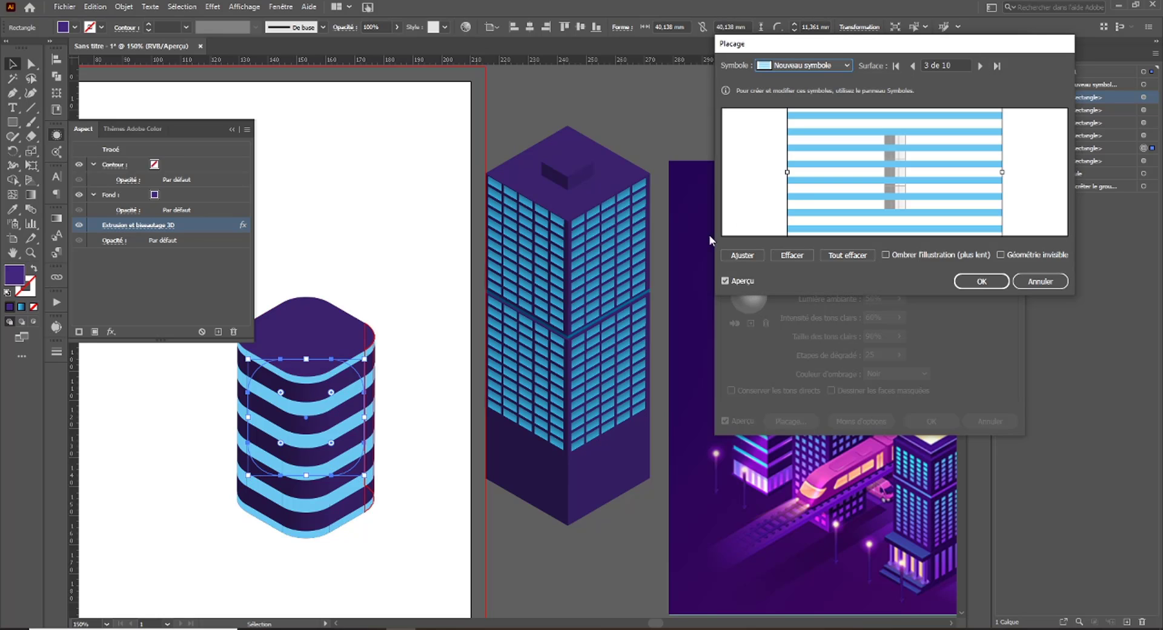
left_click(986, 282)
left_click(918, 422)
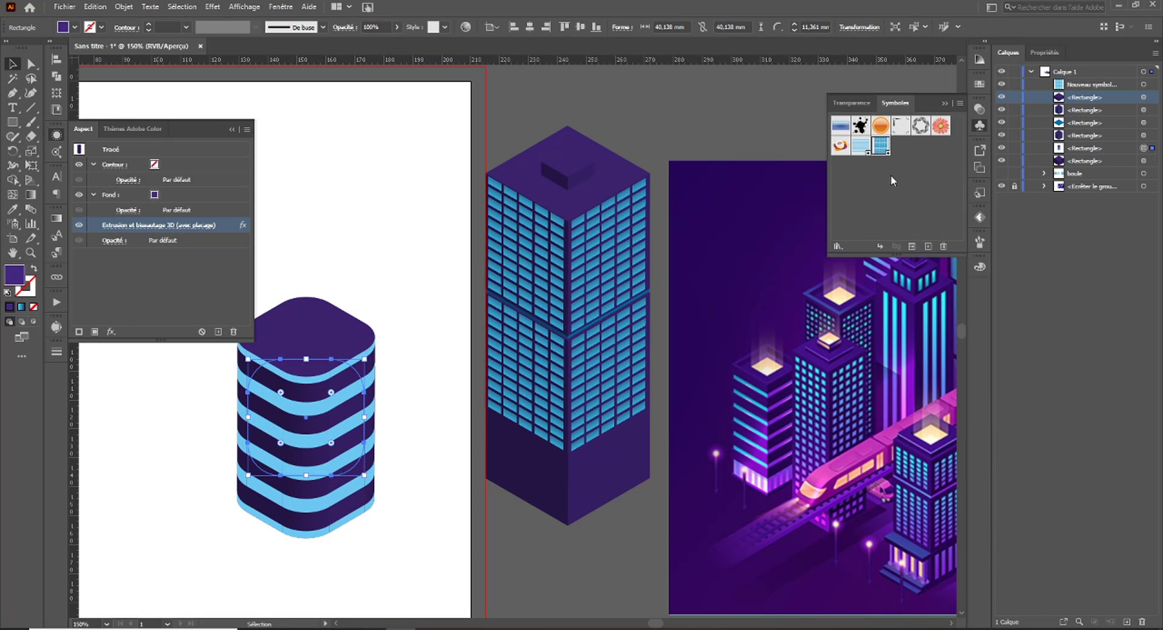
Open the striped symbol "Nouveau symbole" for editing and choose the light-blue-to-navy linear gradient as the fill.
double_click(861, 146)
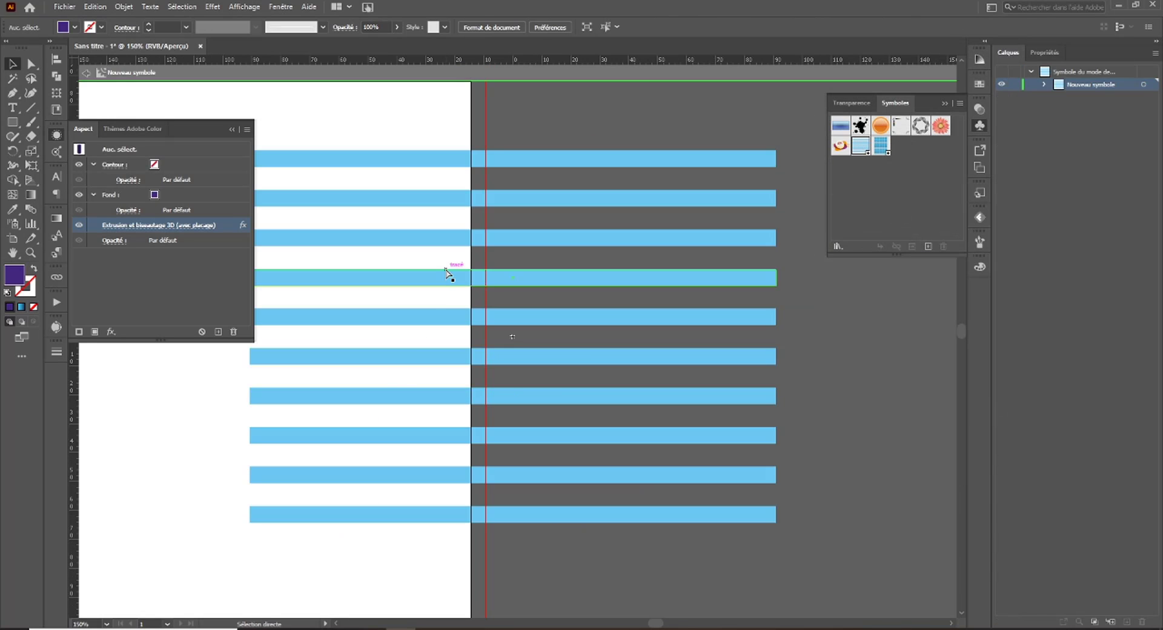
key("ctrl+minus")
key("v")
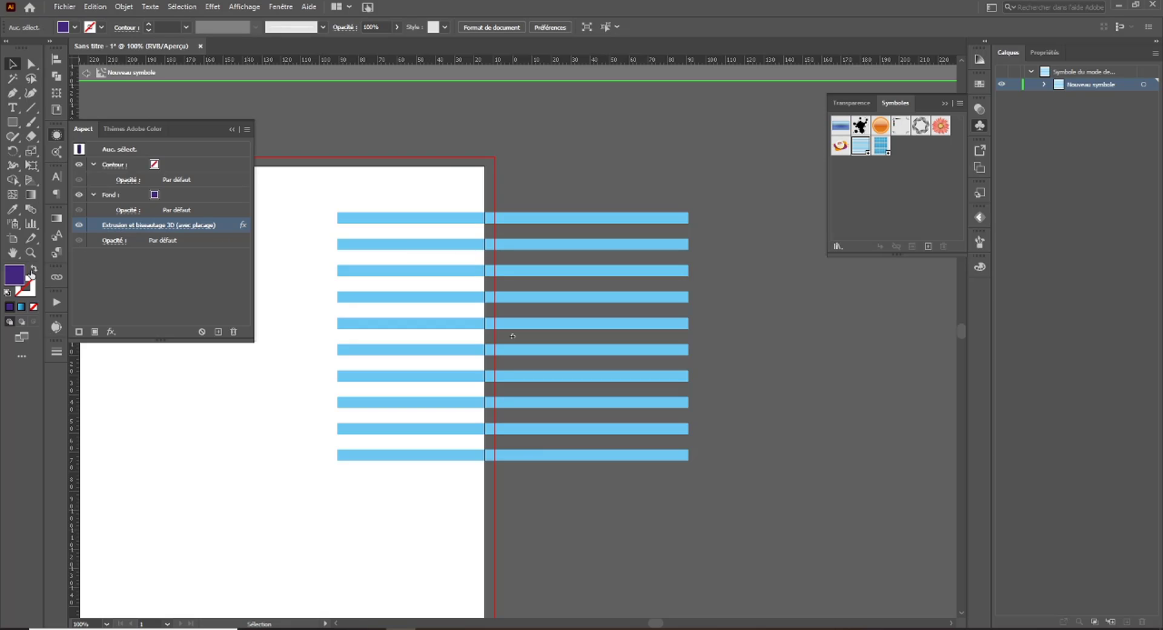
left_click(57, 221)
left_click(117, 309)
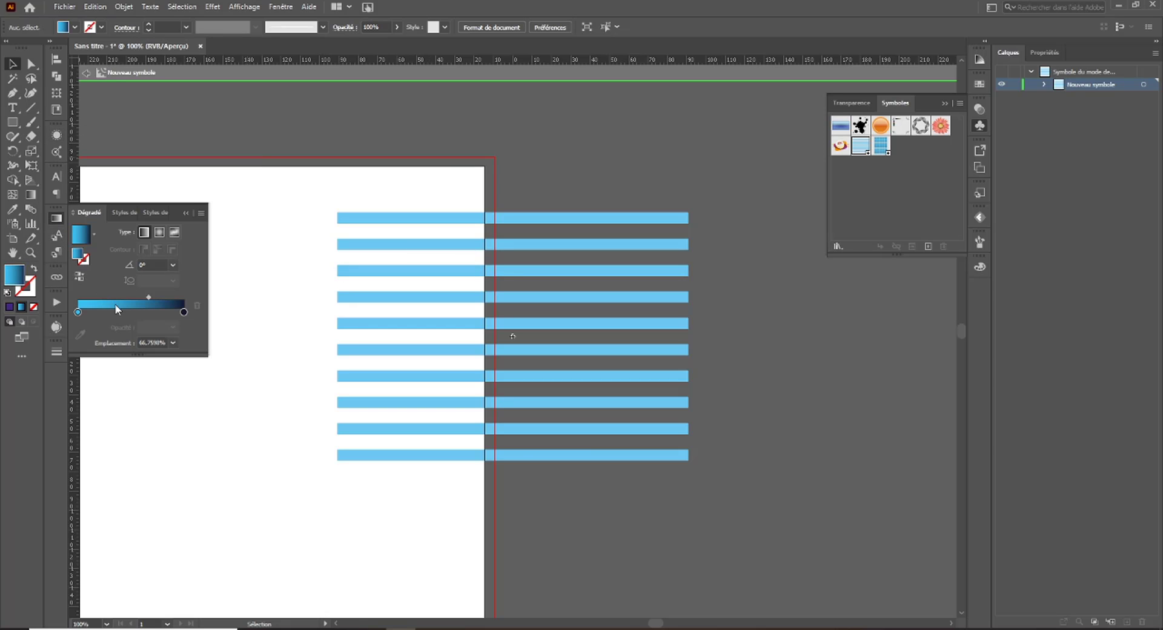
left_click(521, 218)
left_click_drag(521, 215, 525, 228)
key("ctrl+z")
left_click(524, 198)
Apply the light-blue-to-navy linear gradient horizontally across all the symbol's stripes, starting and ending beyond their ends, and leave symbol editing.
key("g")
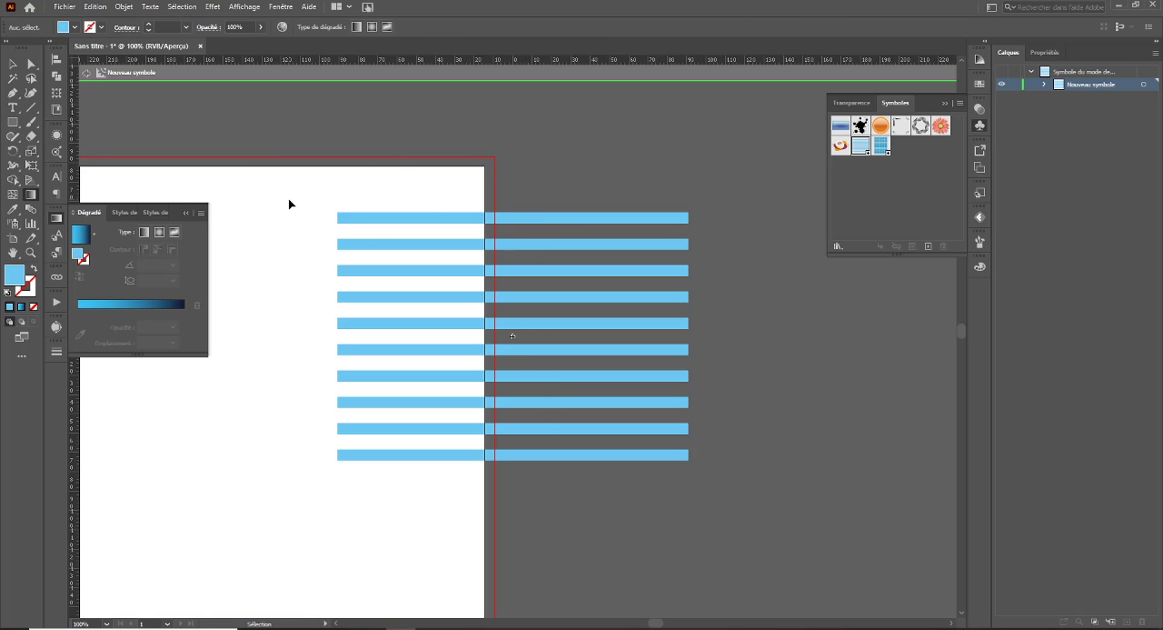
left_click_drag(307, 202, 627, 504)
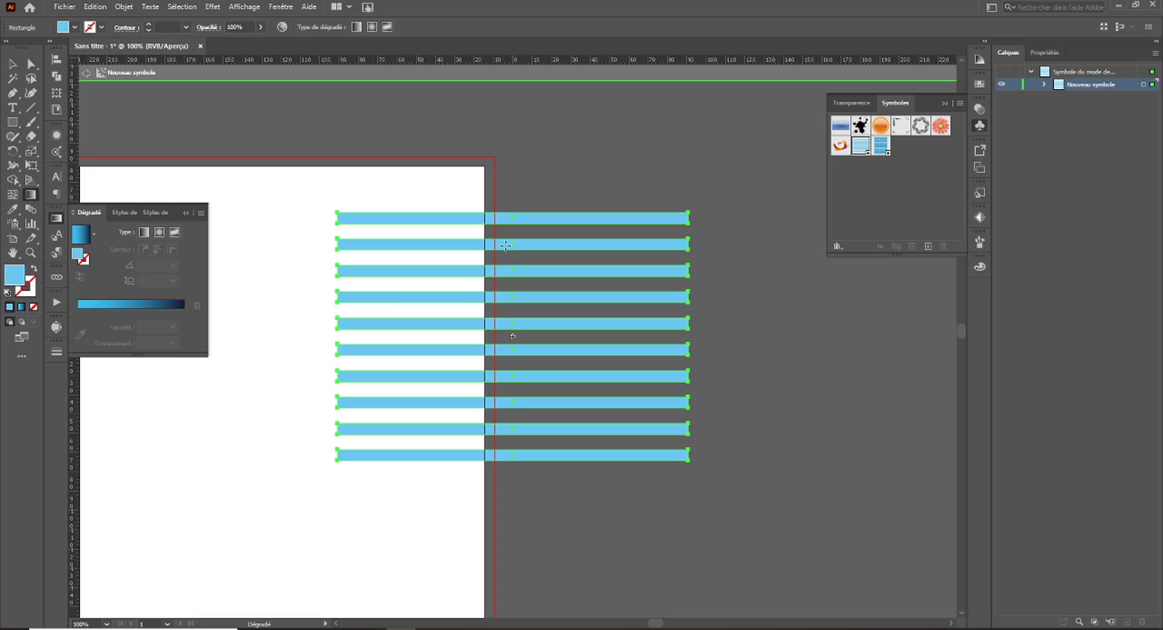
left_click(164, 307)
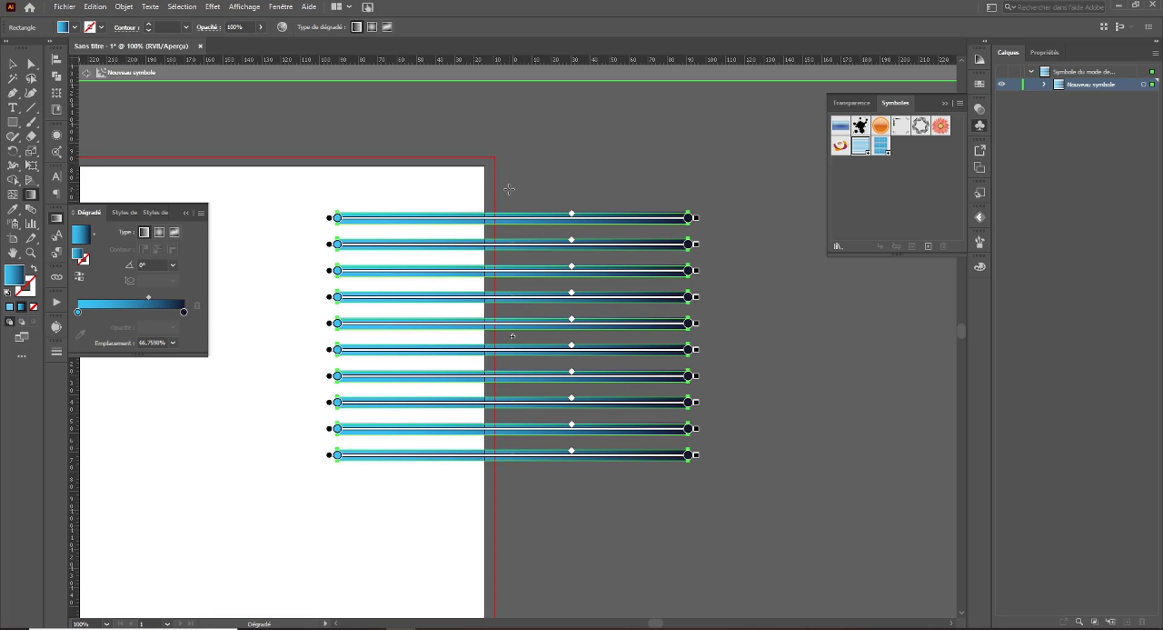
left_click_drag(508, 180, 509, 456)
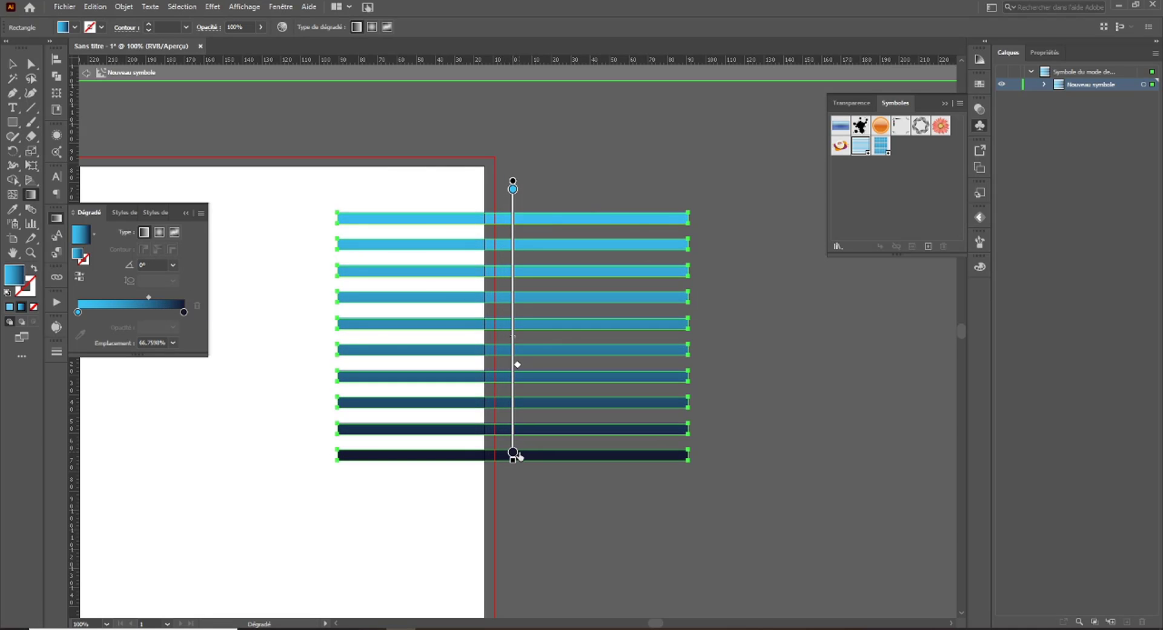
left_click_drag(291, 324, 759, 325)
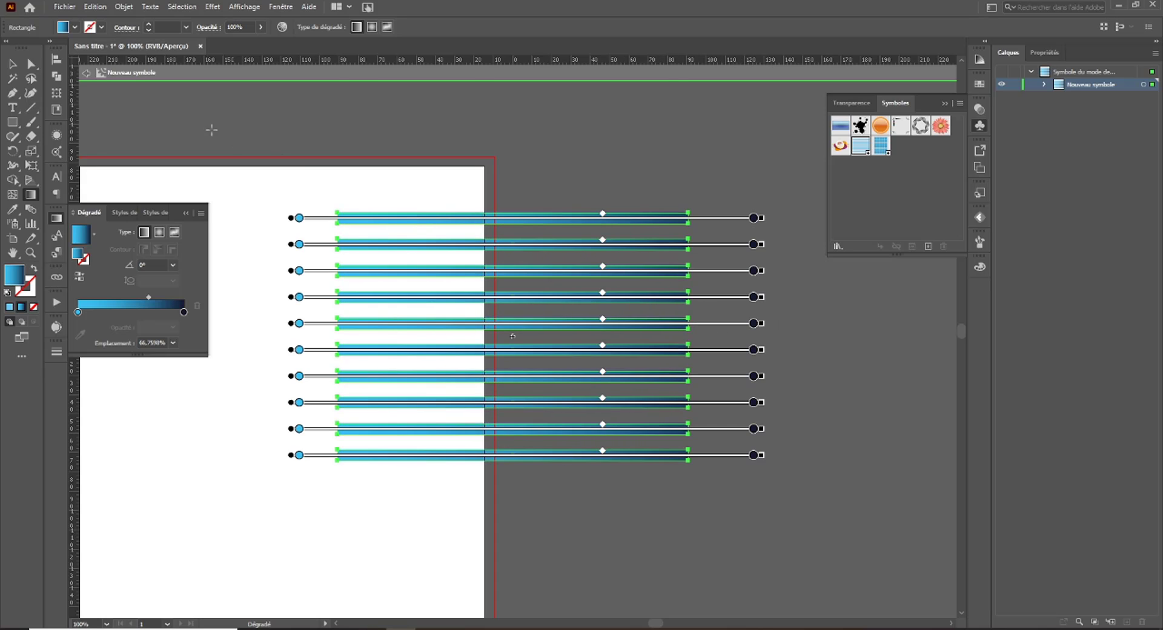
left_click(86, 73)
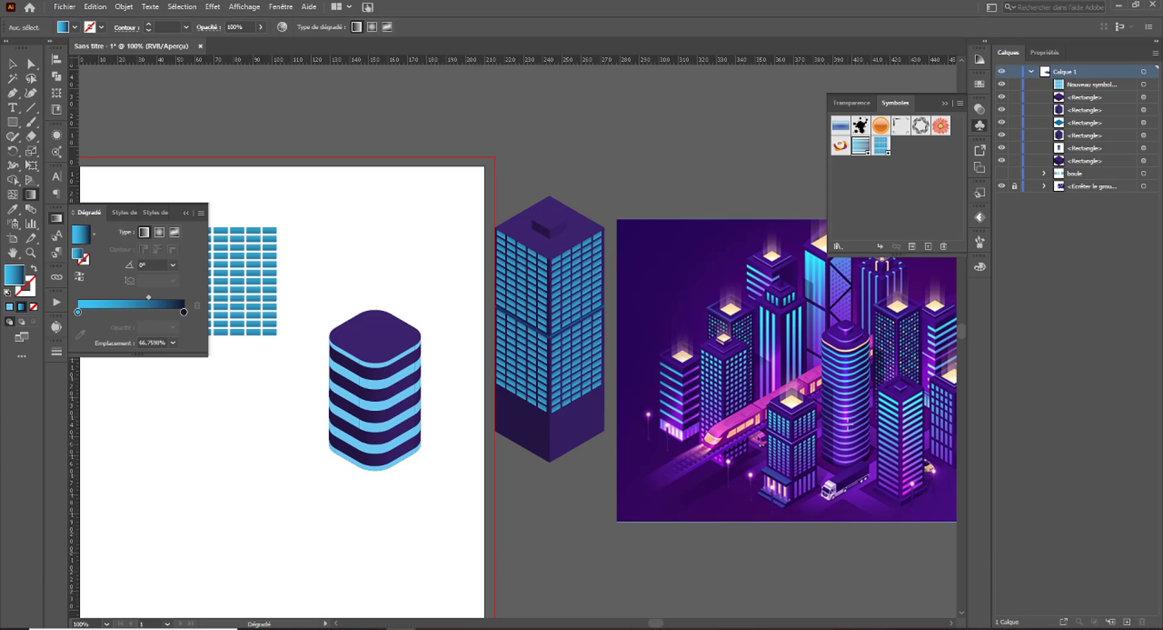
Examine the rounded striped block and compare it with the stripes and glowing highlight of the reference illustration's rounded tower.
key("ctrl+plus")
key("ctrl+plus")
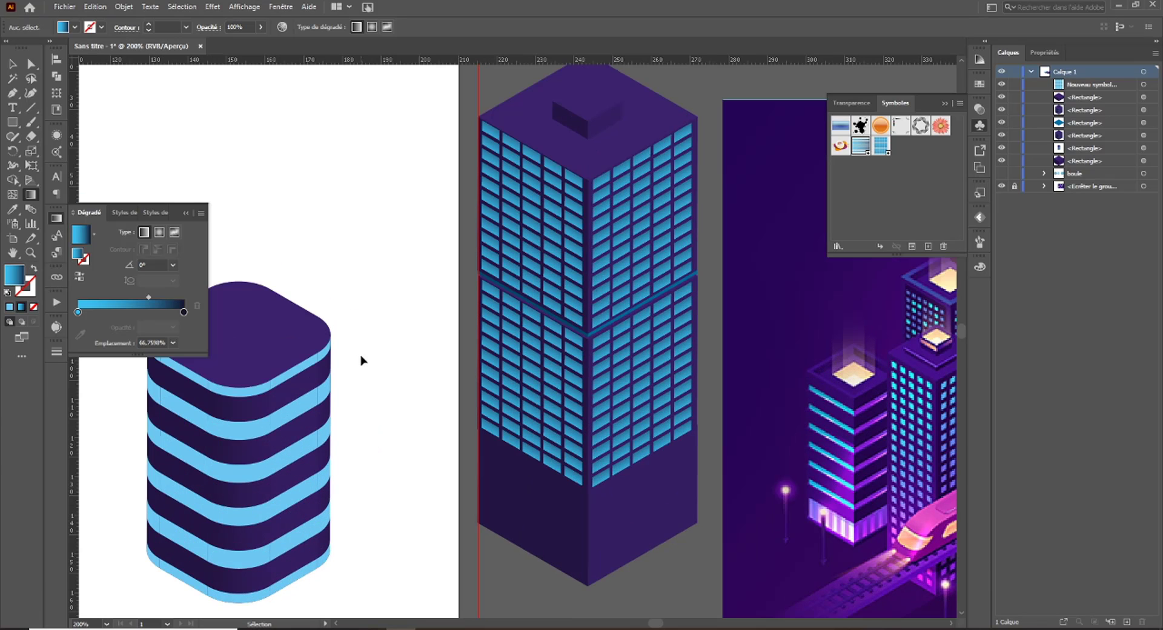
left_click_drag(362, 356, 224, 300)
left_click_drag(562, 319, 879, 279)
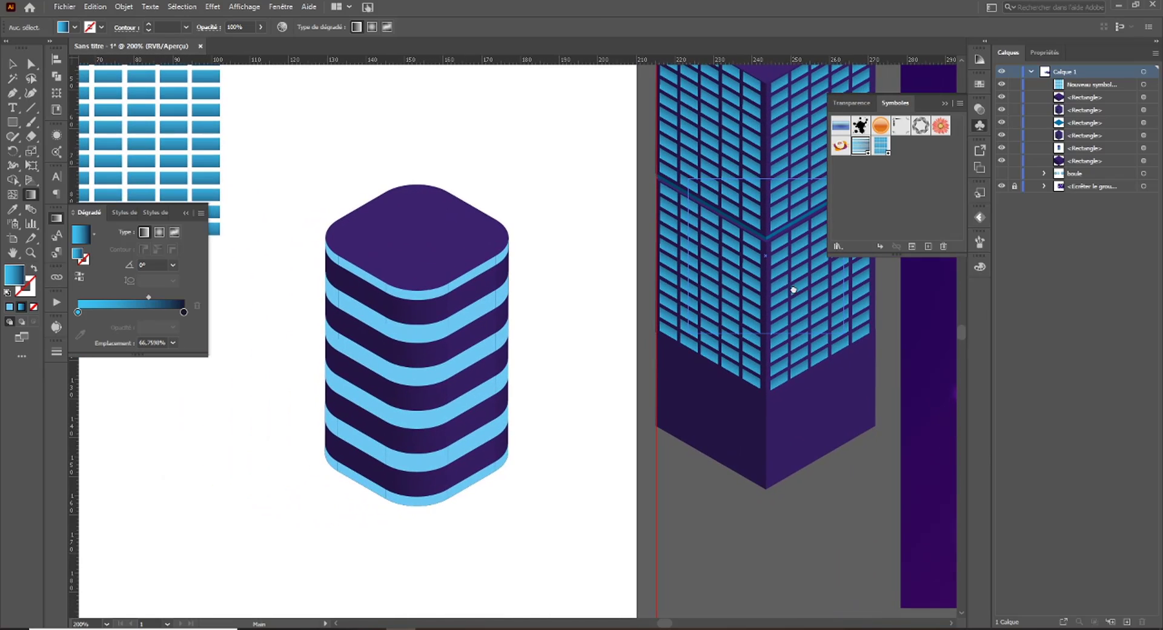
left_click_drag(723, 298, 330, 282)
left_click_drag(615, 326, 316, 347)
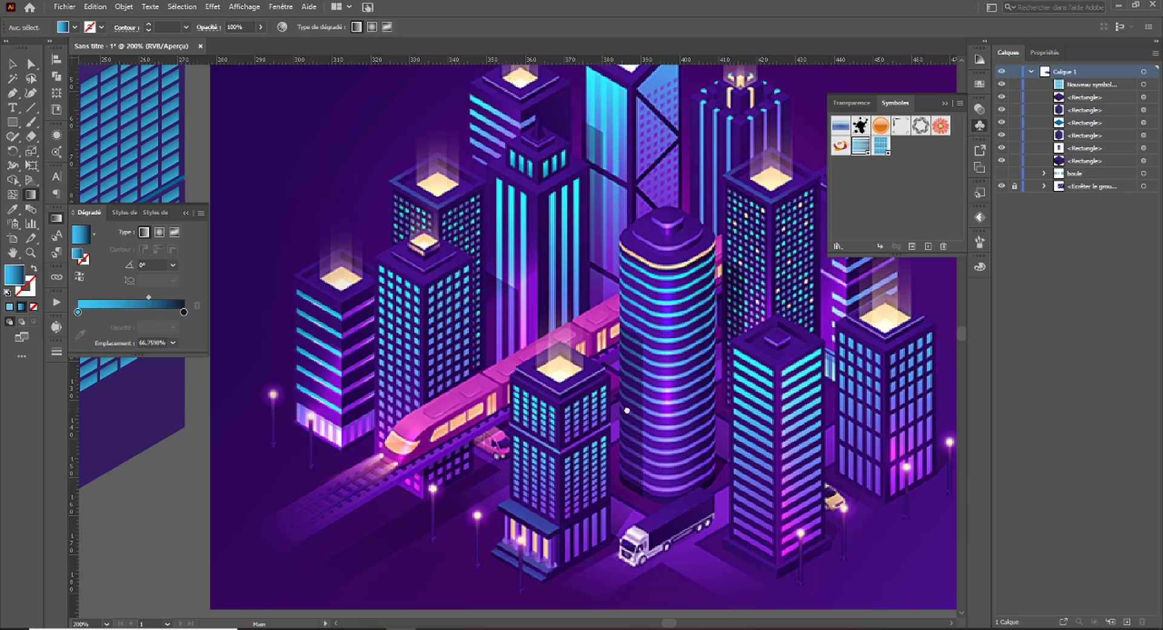
left_click_drag(598, 417, 697, 435)
left_click_drag(605, 306, 507, 319)
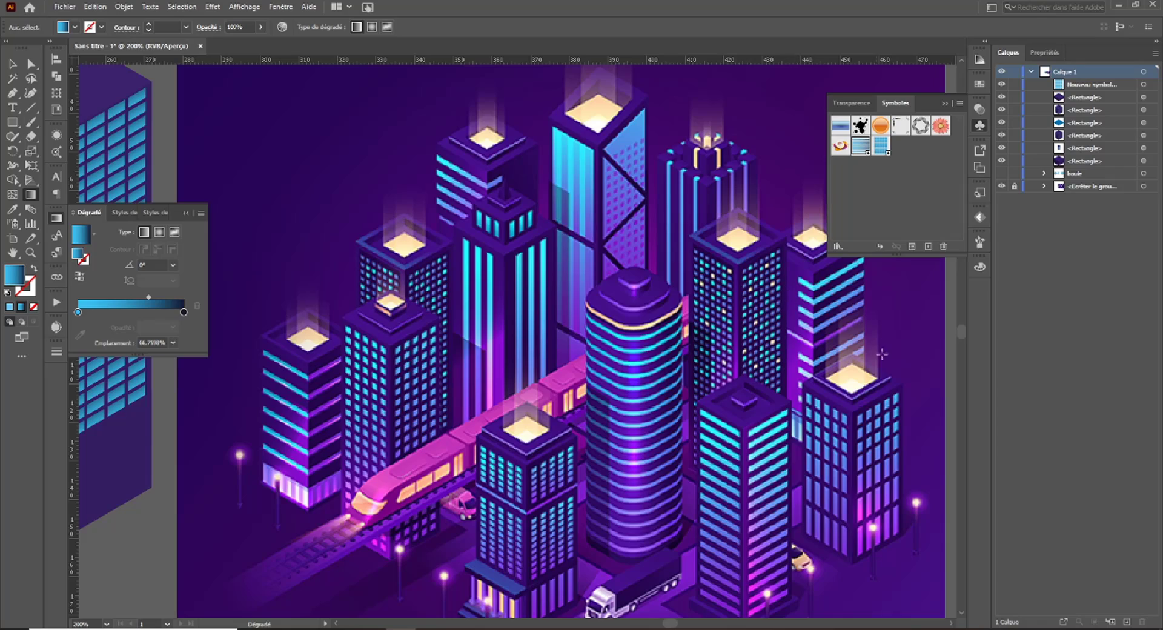
left_click_drag(433, 355, 662, 356)
left_click_drag(577, 364, 541, 265)
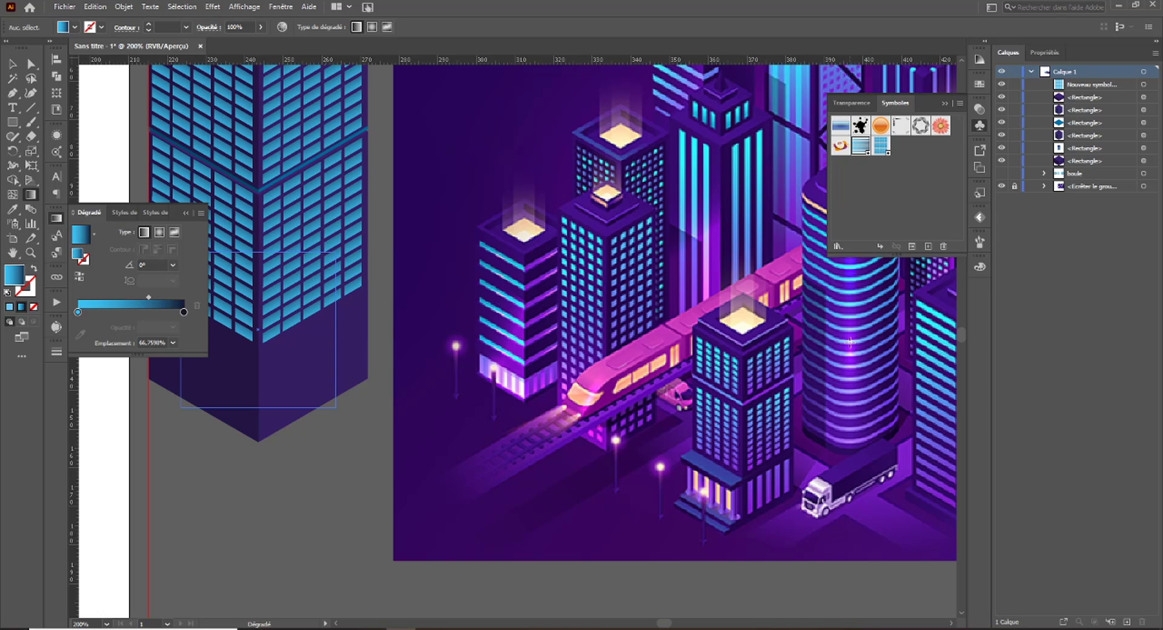
left_click_drag(600, 426, 894, 478)
left_click_drag(560, 403, 825, 420)
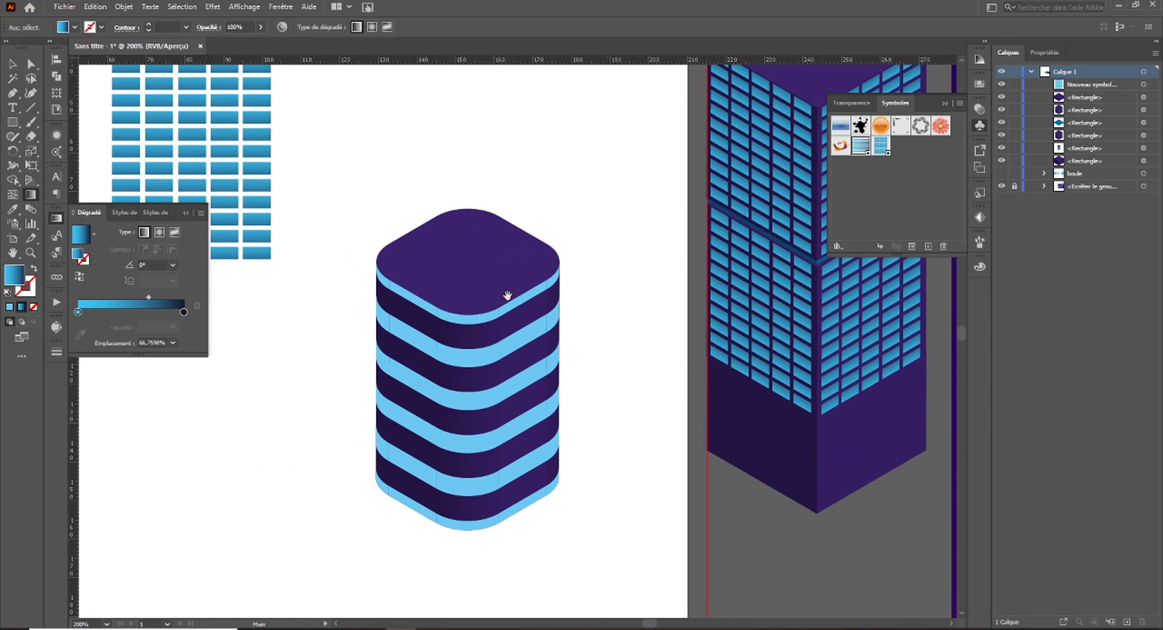
Draw a narrow vertical ellipse about 6.6 by 43.1 mm over the front of the rounded block.
left_click(12, 122)
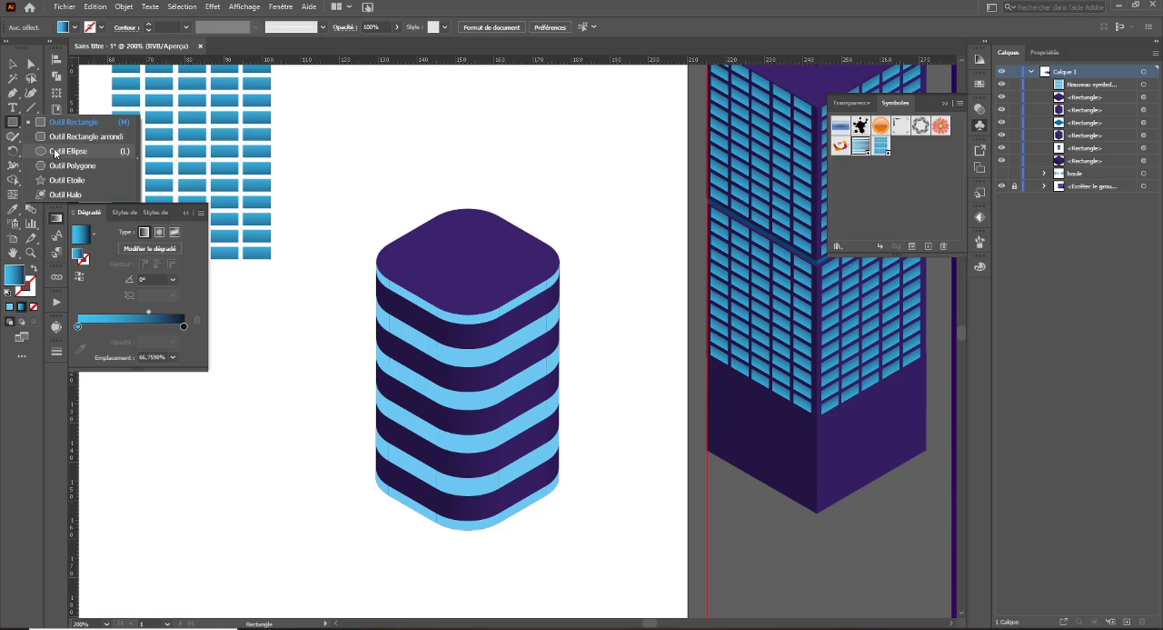
left_click(55, 152)
left_click_drag(467, 333, 491, 501)
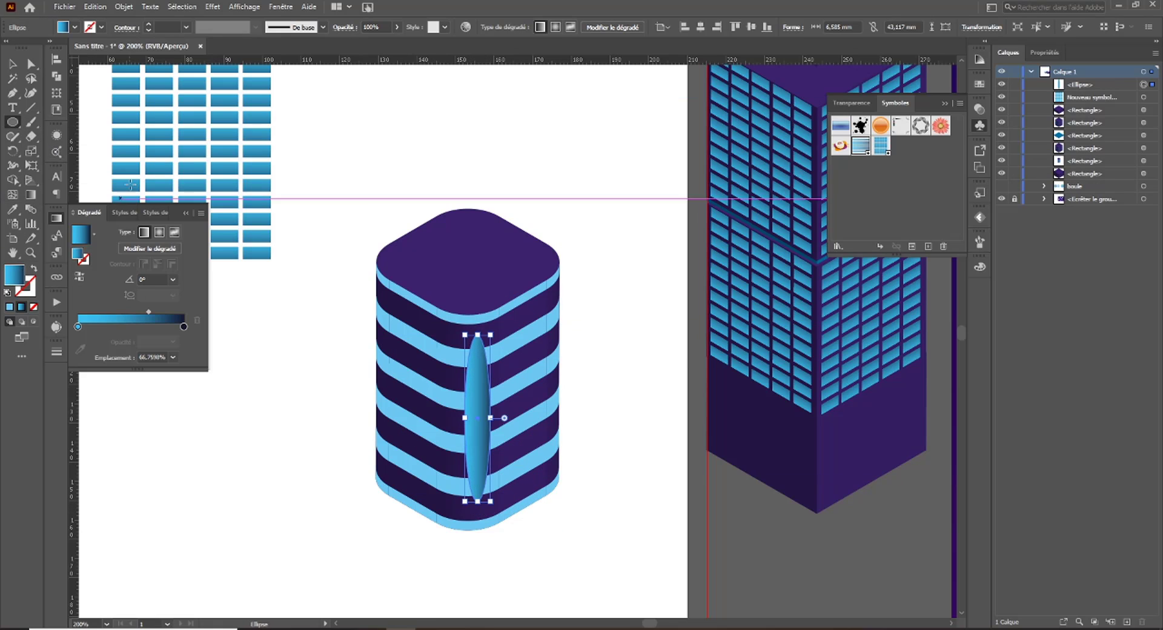
left_click(57, 218)
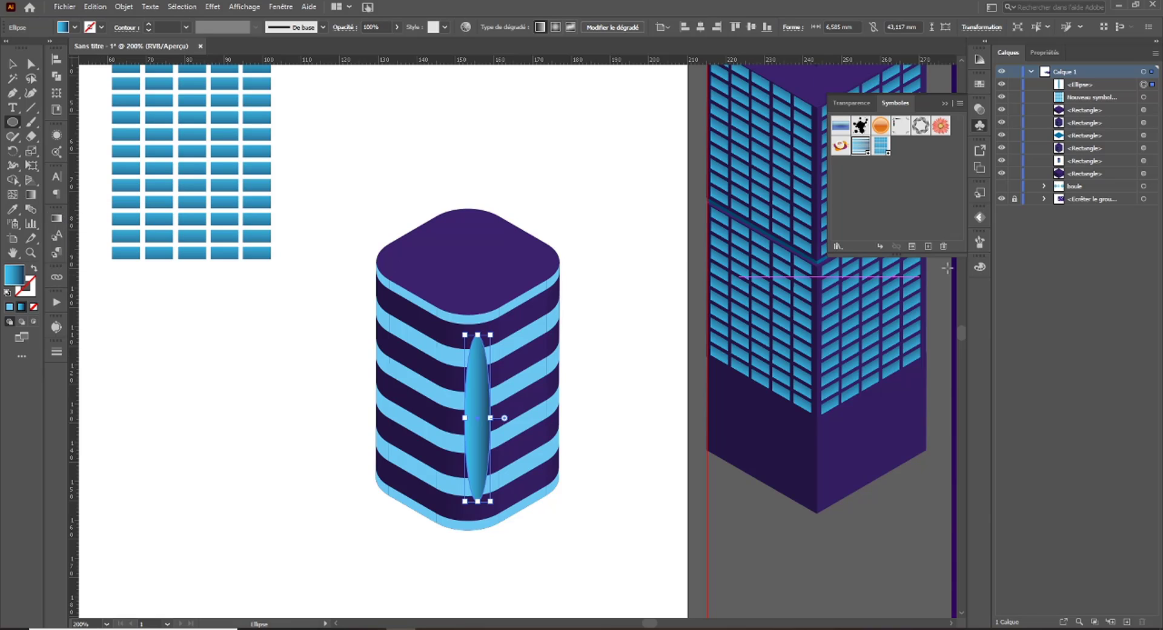
Fill the ellipse with pink at C 0, M 64.71, Y 0, K 0 and centre it on the block's front rounded corner.
left_click(980, 266)
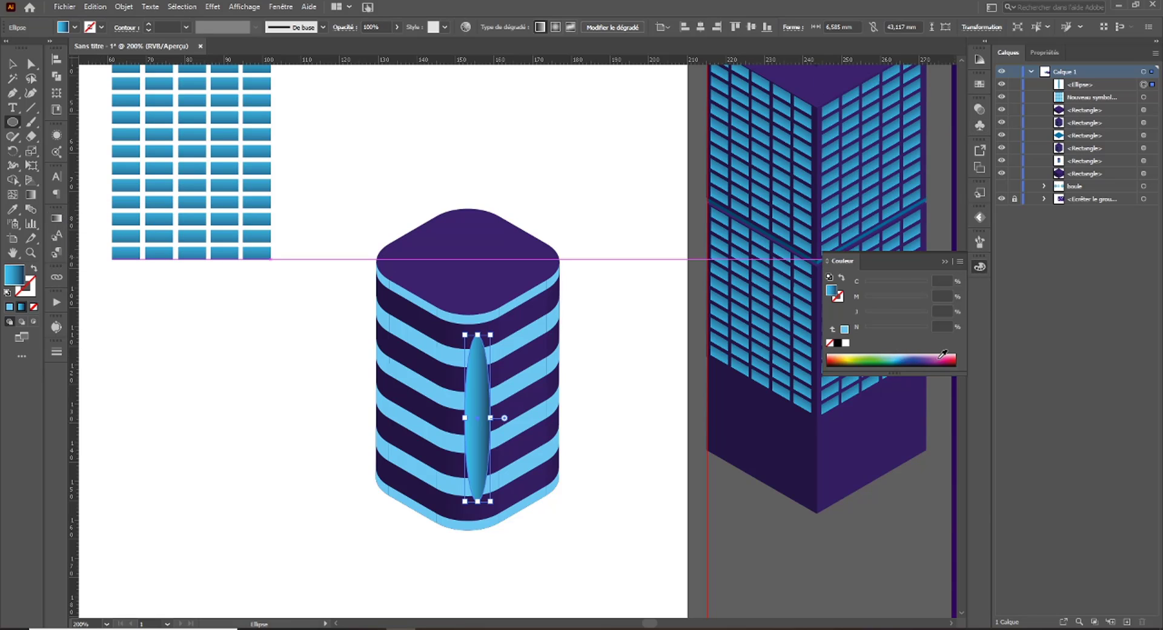
left_click(941, 356)
left_click(933, 356)
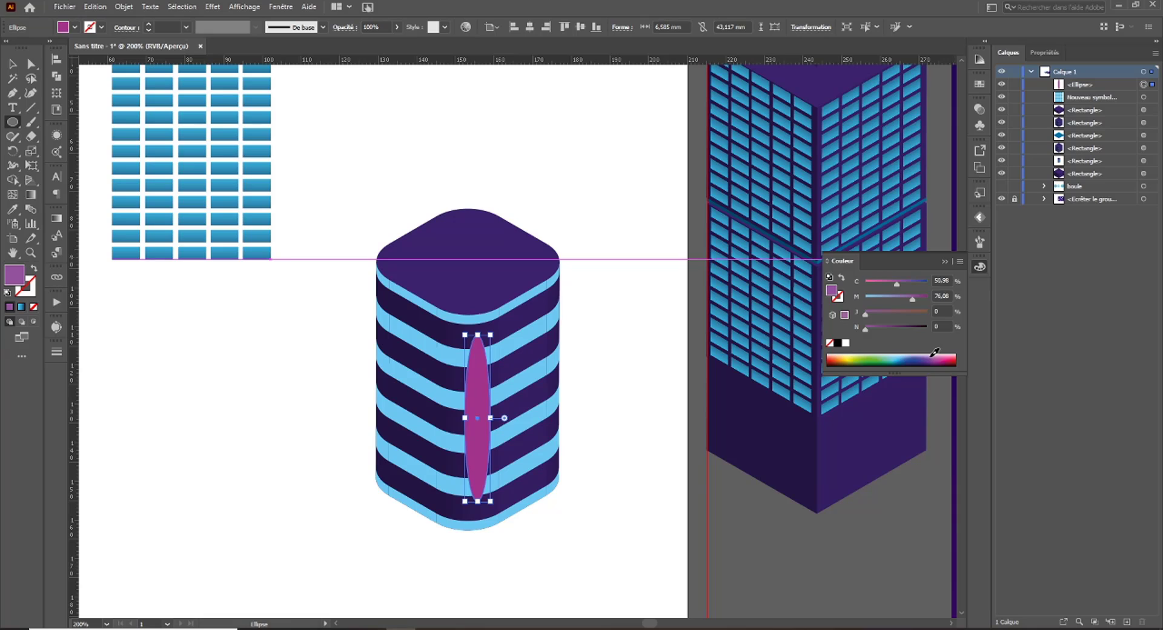
left_click(934, 357)
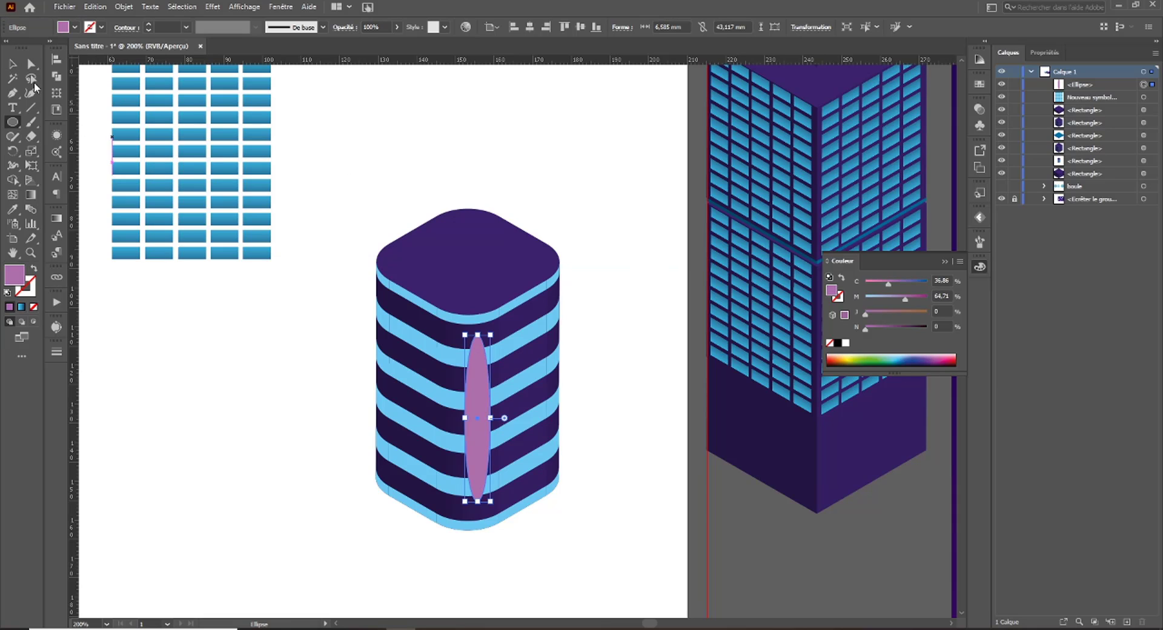
left_click_drag(888, 282, 866, 282)
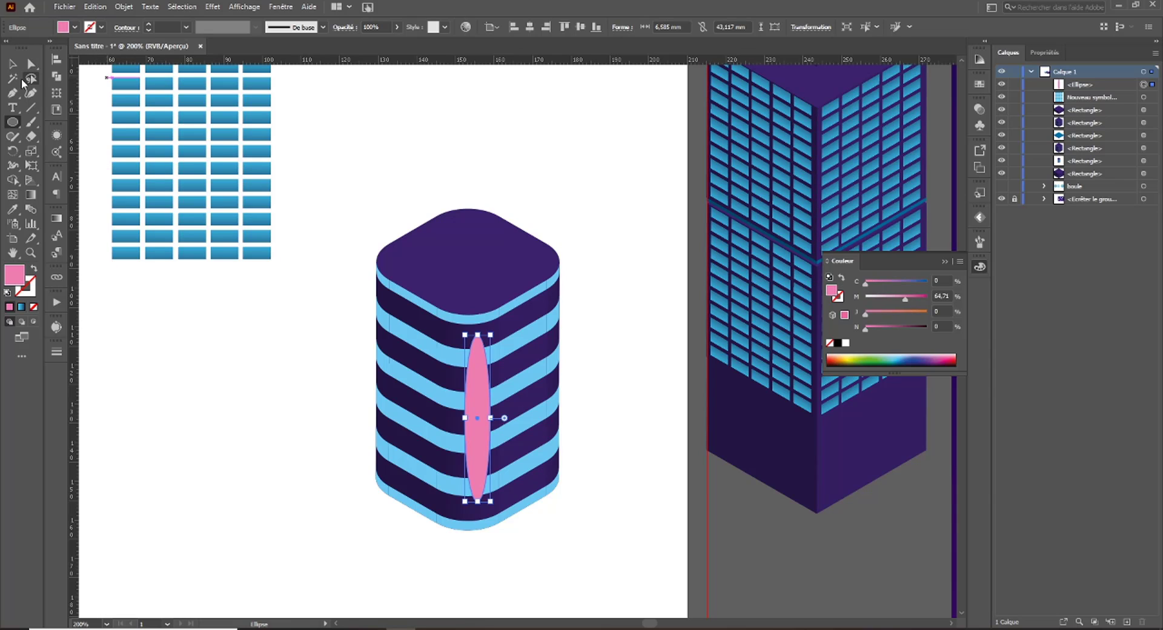
left_click(13, 63)
mouse_move(477, 400)
left_mouse_down()
mouse_move(463, 393)
mouse_move(465, 402)
left_mouse_up()
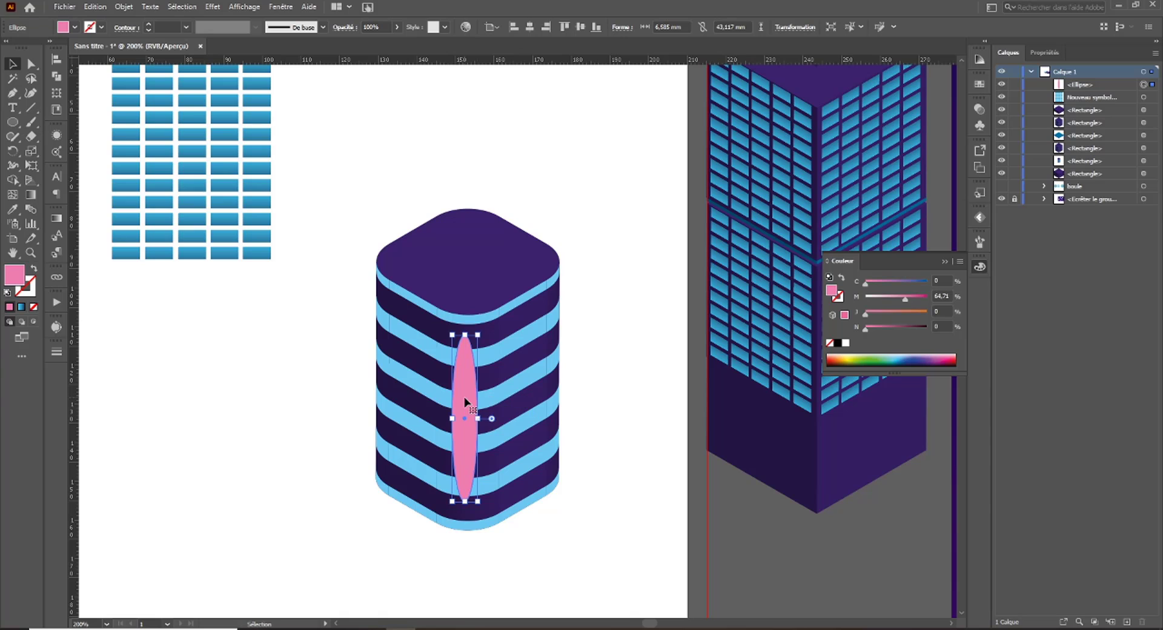
Soften the pink ellipse into a glow with a Gaussian Blur of 45.455 pixels radius, and deselect it.
left_click(218, 5)
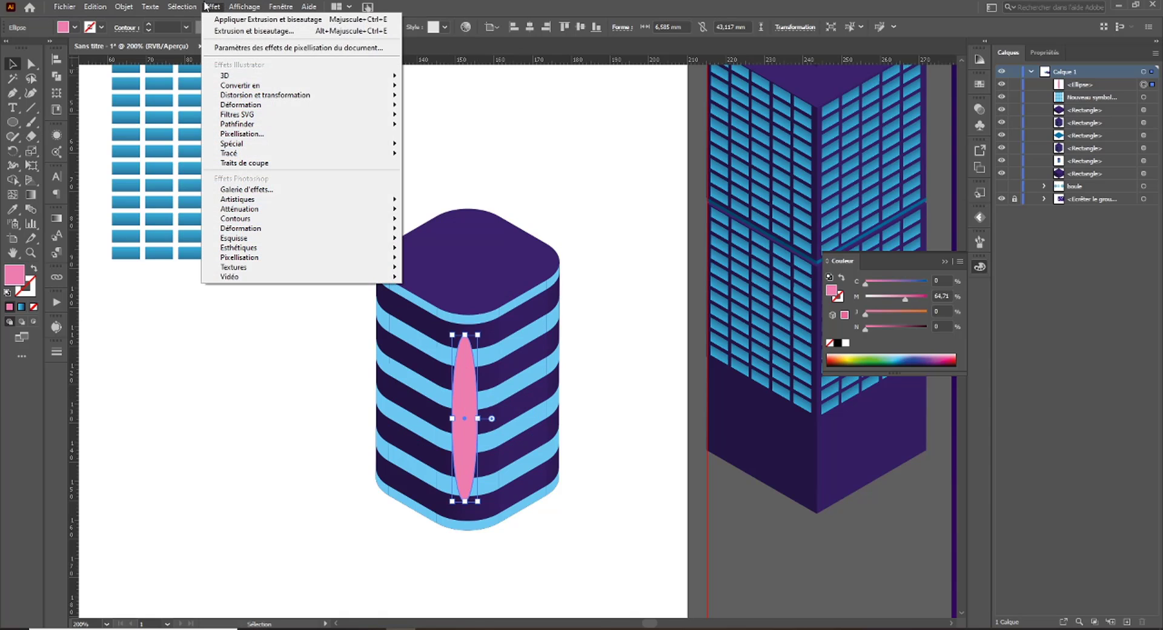
mouse_move(241, 93)
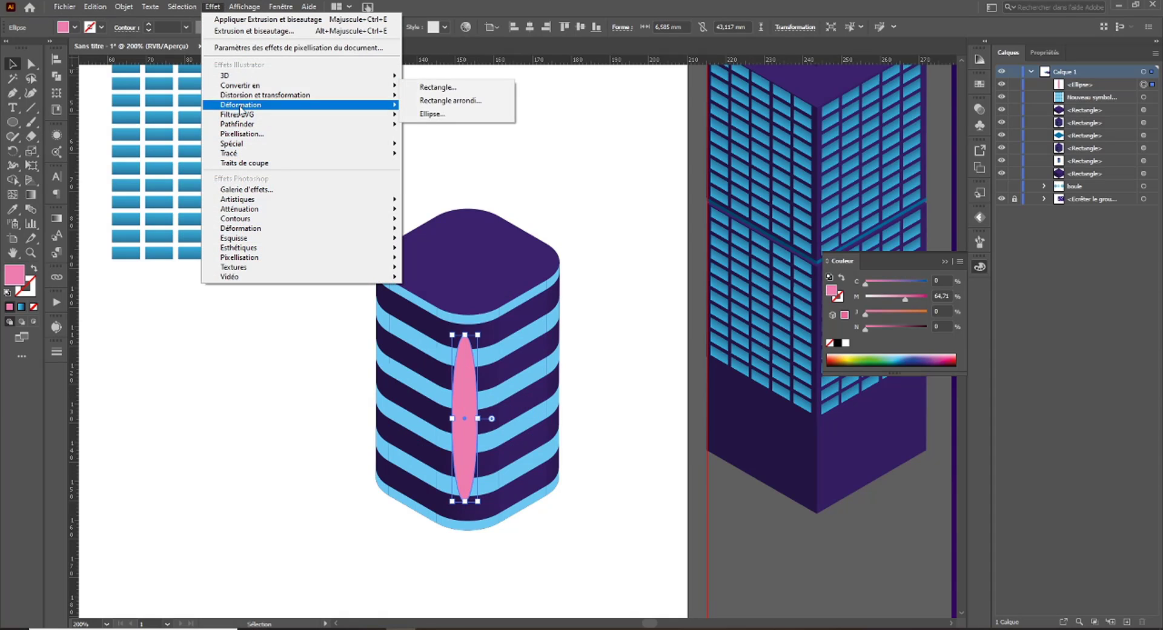
mouse_move(243, 149)
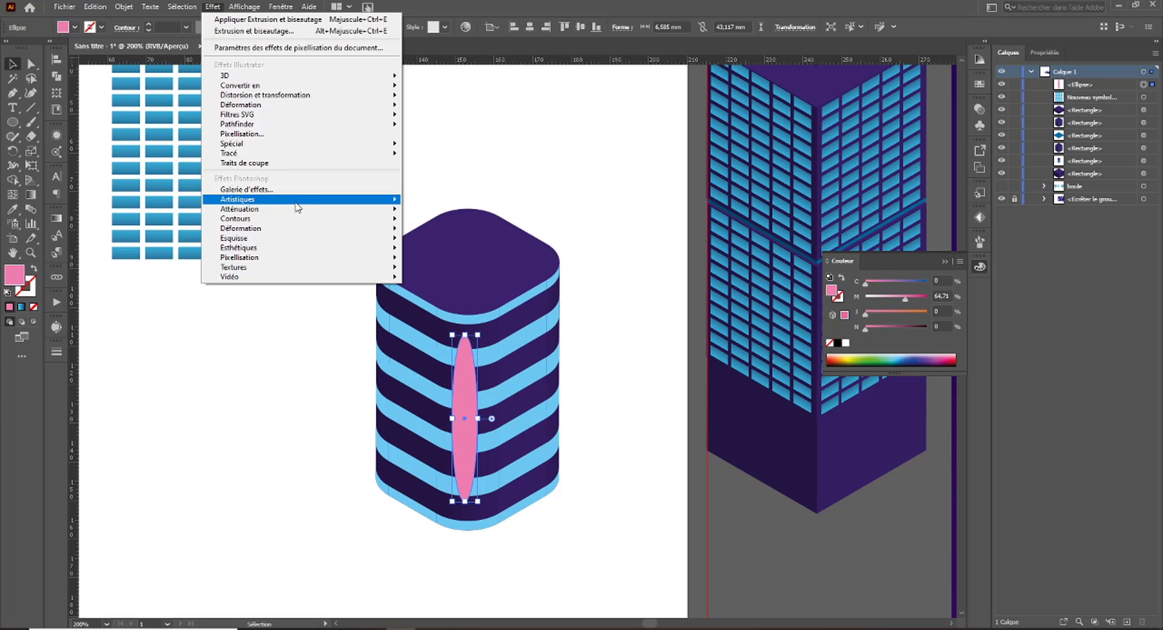
mouse_move(295, 211)
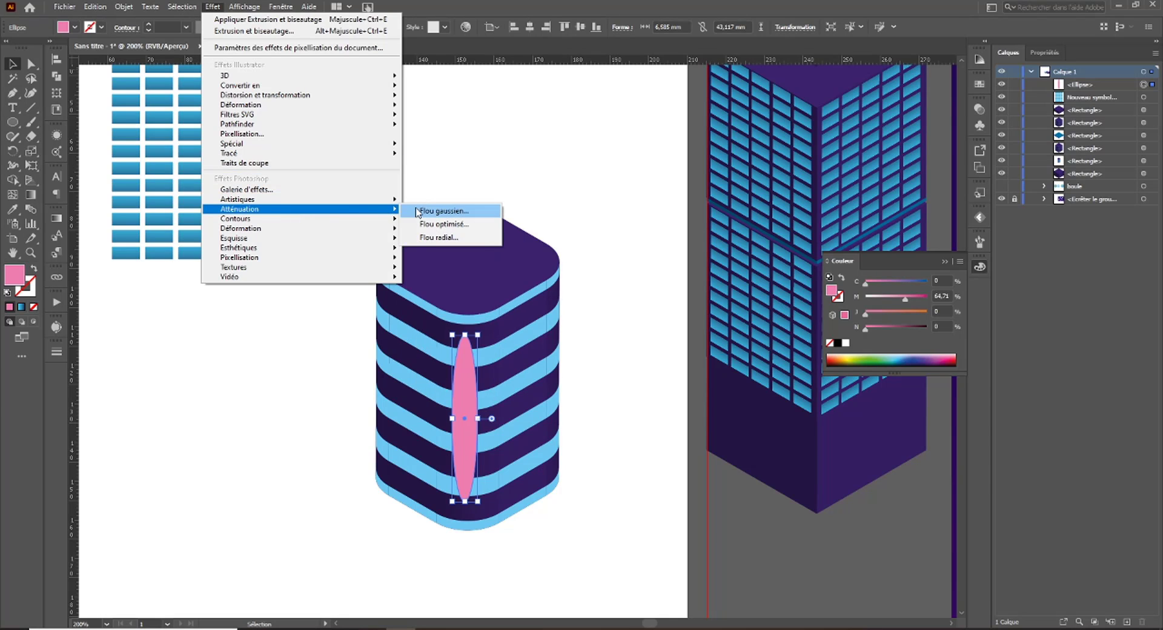
left_click(444, 211)
left_click_drag(769, 225, 778, 225)
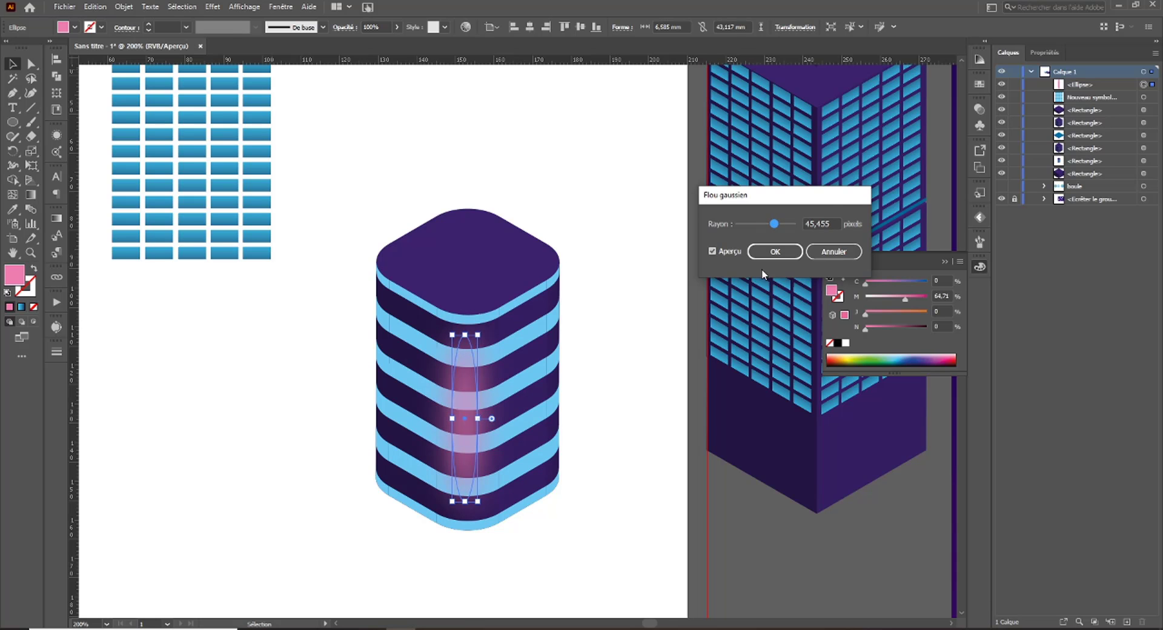
key("Return")
left_click(612, 402)
left_click_drag(609, 435, 203, 372)
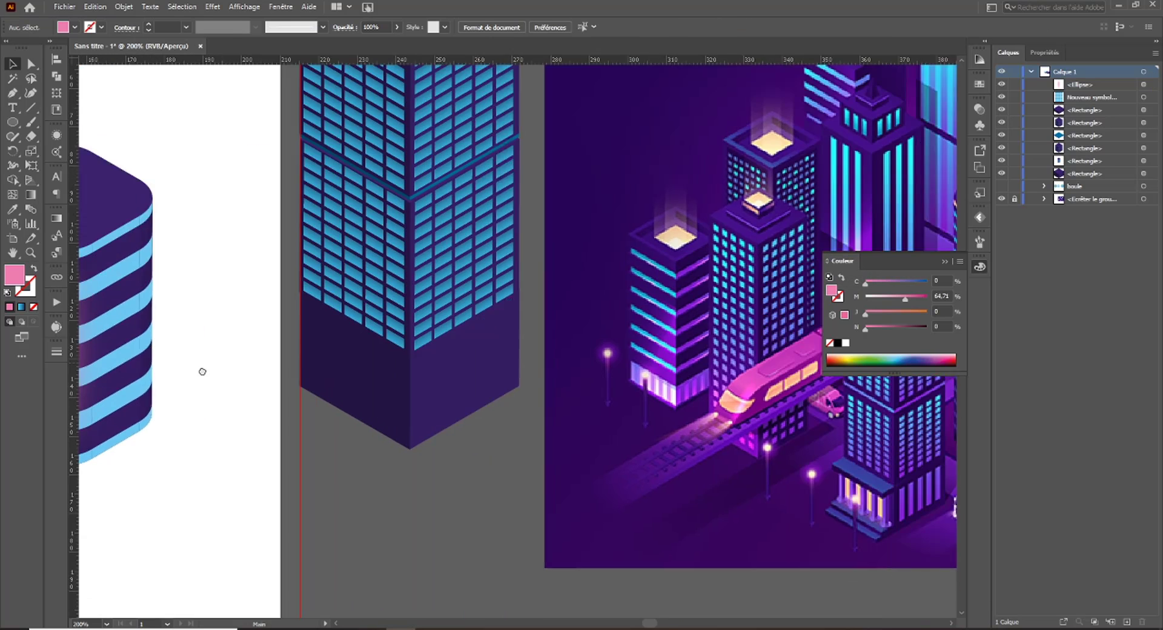
Duplicate the pink glow ellipse in place on the rounded block and narrow the copy to about 3.4 mm wide.
left_click_drag(504, 375, 758, 353)
left_click_drag(508, 361, 678, 364)
left_click(456, 317)
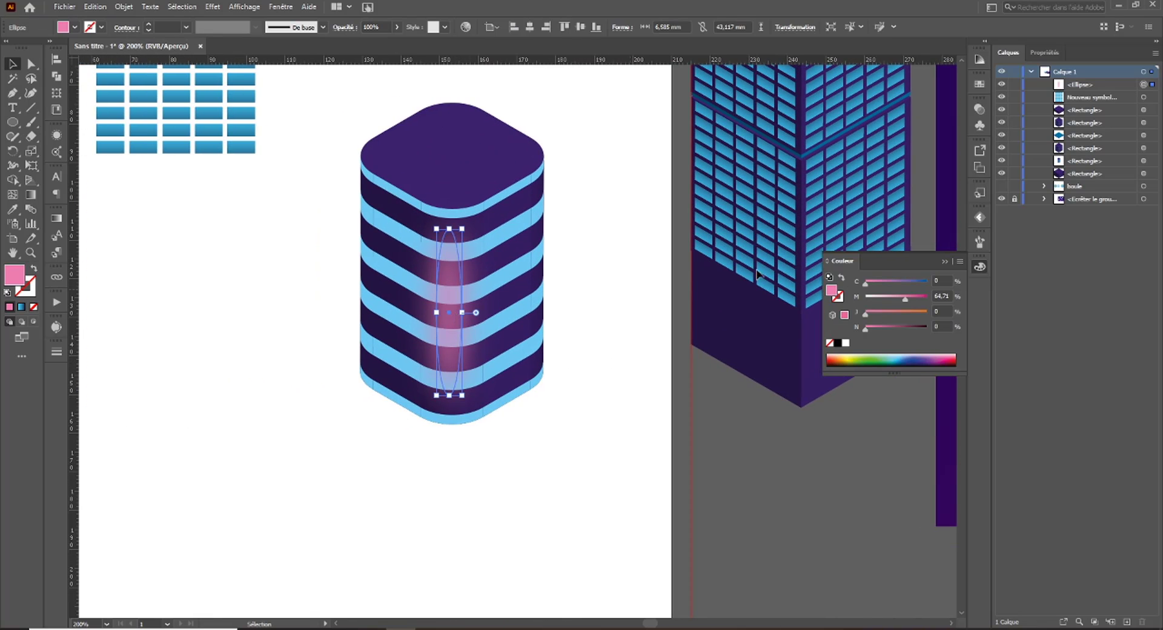
left_click_drag(1095, 88, 1127, 622)
mouse_move(436, 312)
left_mouse_down()
mouse_move(459, 304)
mouse_move(458, 314)
left_mouse_up()
Fill the narrow ellipse with pale blue at C 21, M 0, Y 0, K 0.
left_click_drag(905, 298, 877, 298)
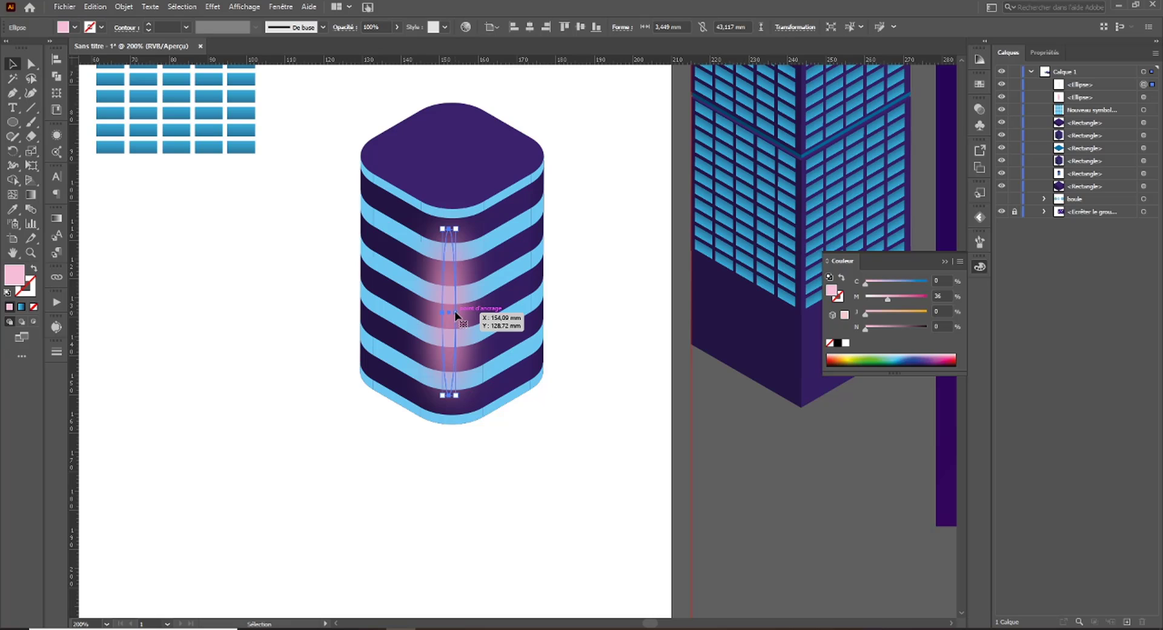
mouse_move(456, 313)
left_mouse_down()
mouse_move(525, 321)
mouse_move(456, 315)
left_mouse_up()
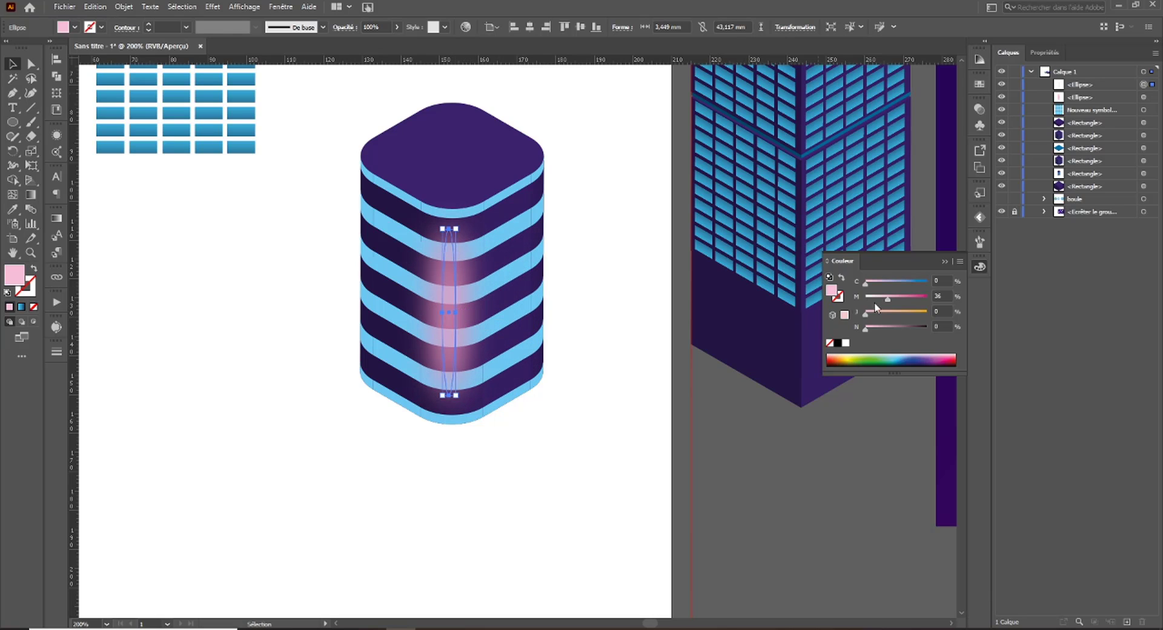
mouse_move(888, 298)
left_mouse_down()
mouse_move(860, 301)
mouse_move(906, 278)
mouse_move(882, 284)
left_mouse_up()
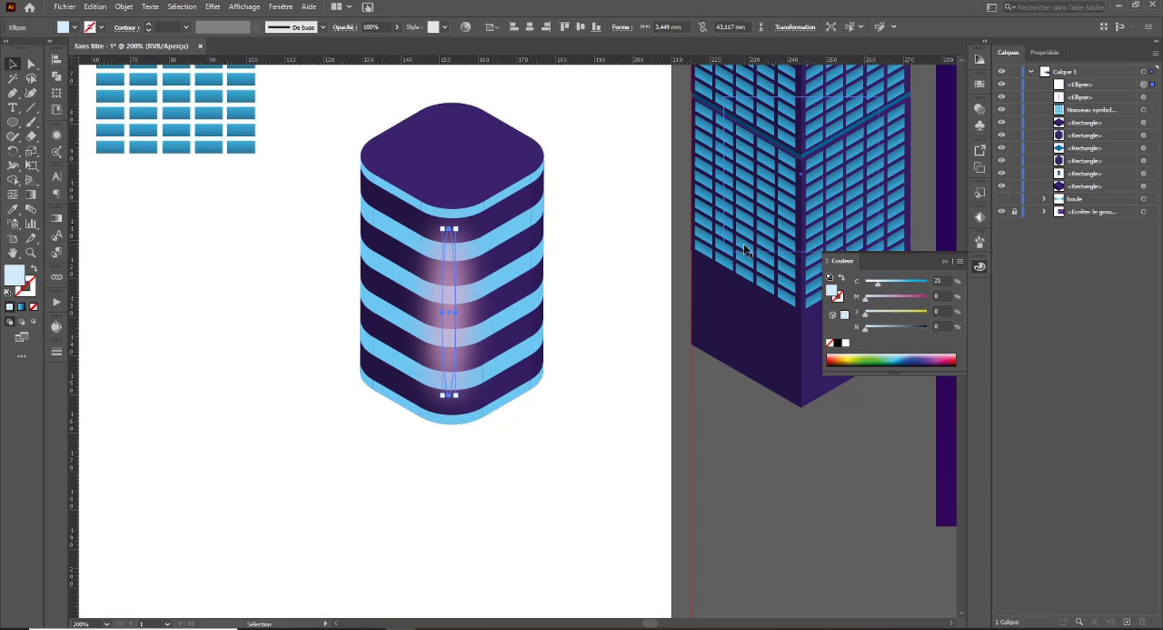
Reduce the Gaussian Blur radius of the narrow ellipse to give the glow a sharper, brighter core.
left_click(56, 134)
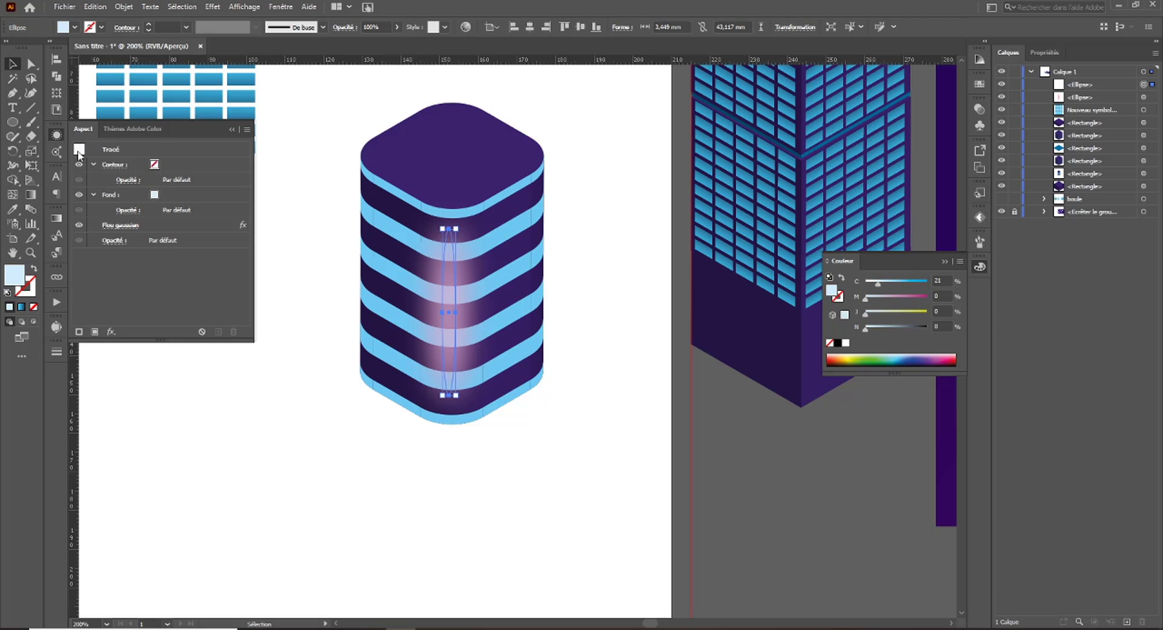
left_click(121, 225)
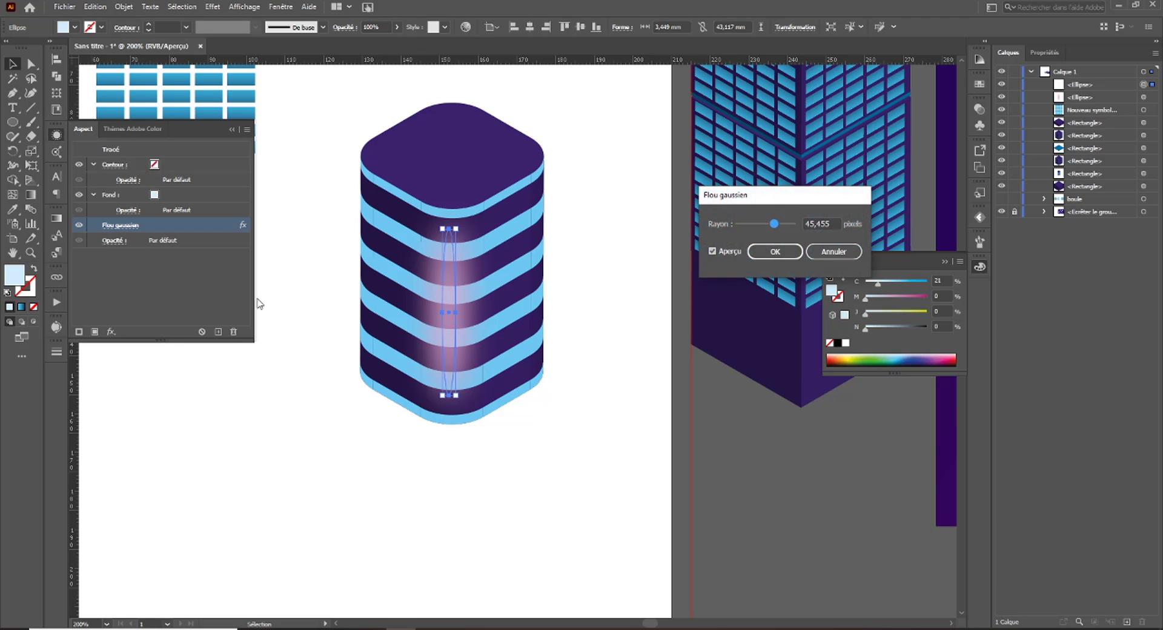
left_click_drag(768, 223, 768, 228)
left_click(771, 252)
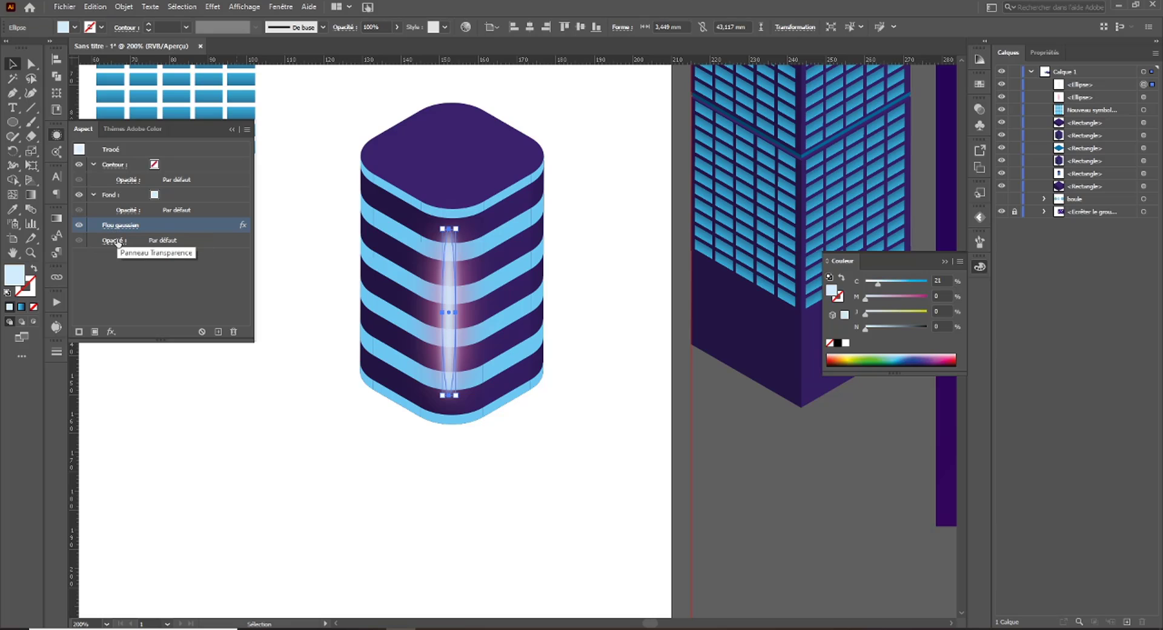
Lower the opacity of the narrow pale blue ellipse to 44% and deselect it.
left_click(113, 241)
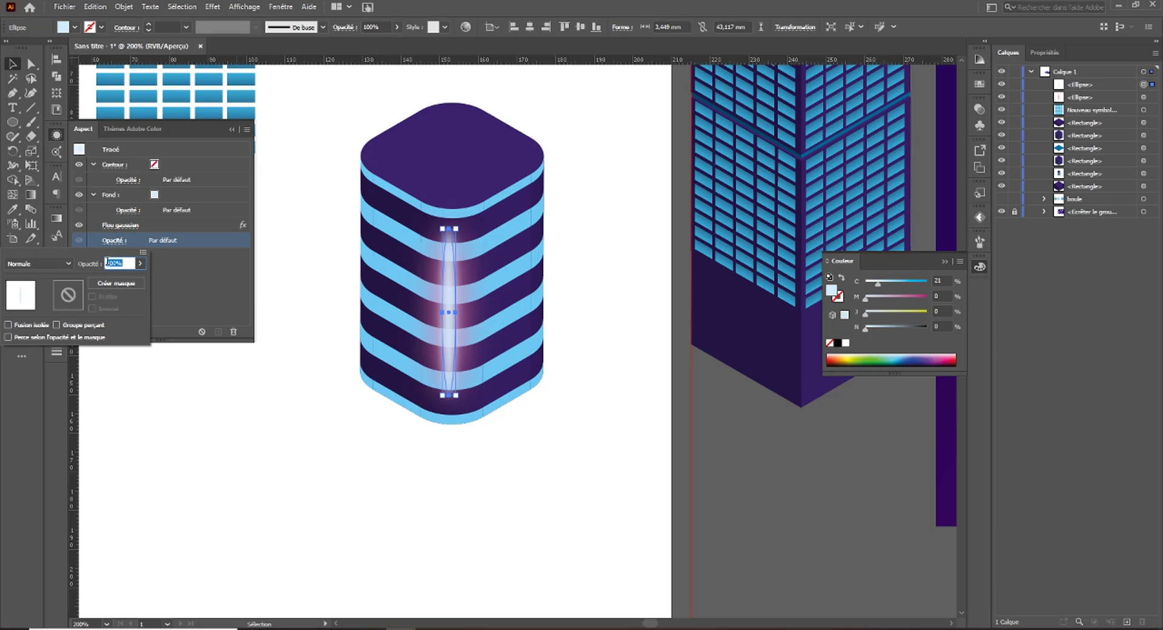
left_click(140, 263)
left_click_drag(144, 278, 113, 282)
left_click(301, 454)
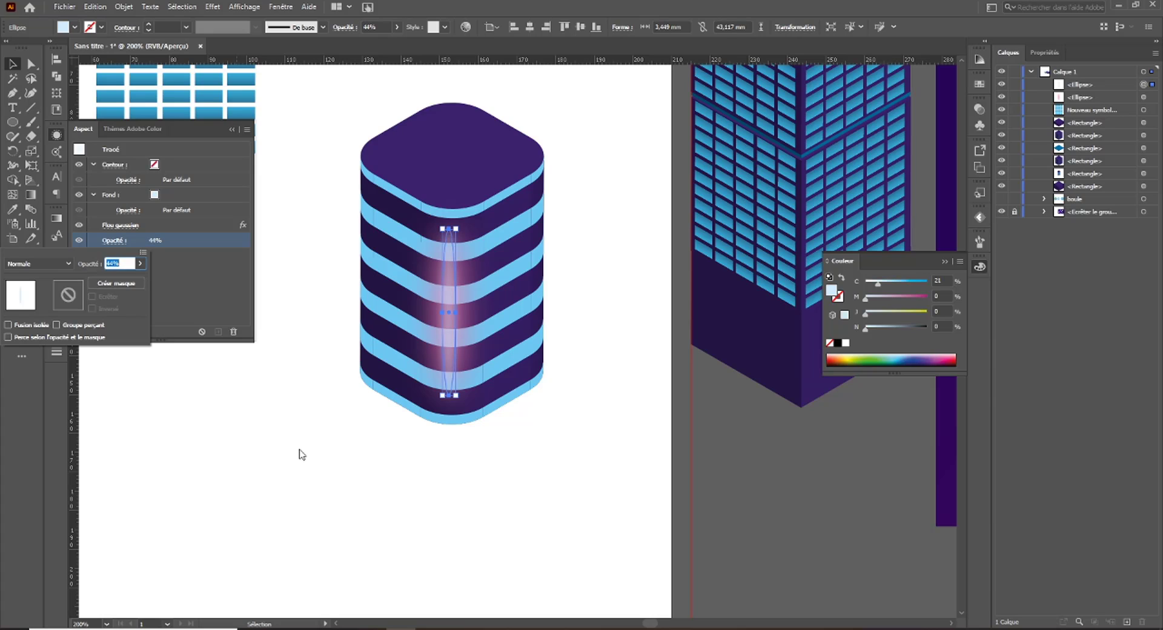
left_click(303, 456)
left_click(303, 109)
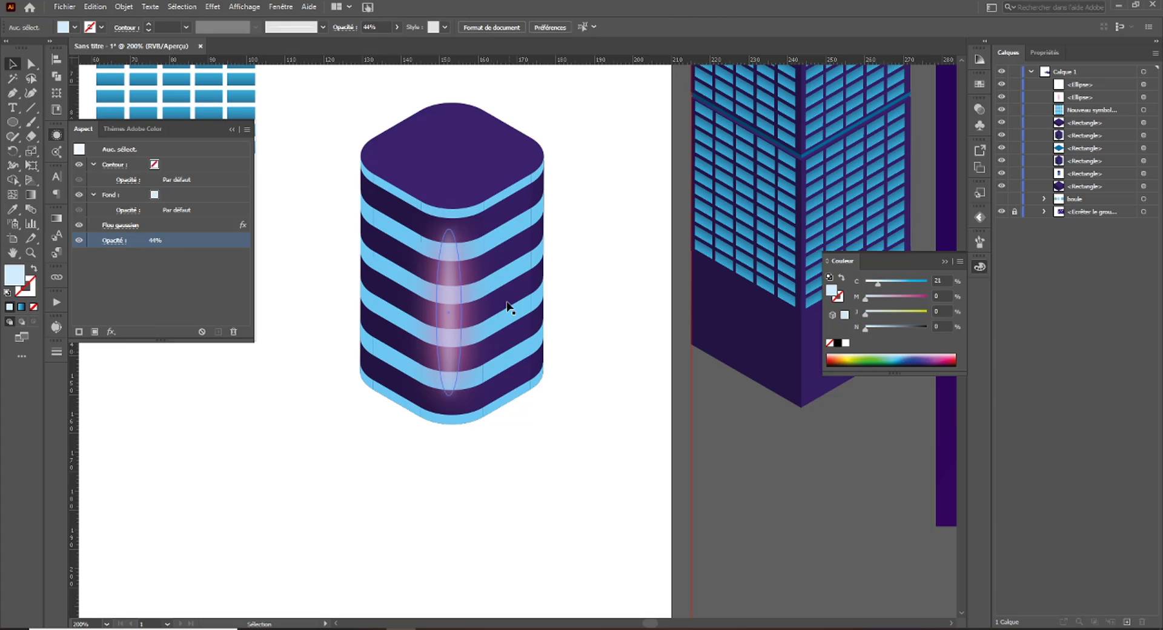
Group the narrow and wide glow ellipses, and compare the rounded block with the glow hidden and shown.
key("a")
scroll(536, 238, "down", 5)
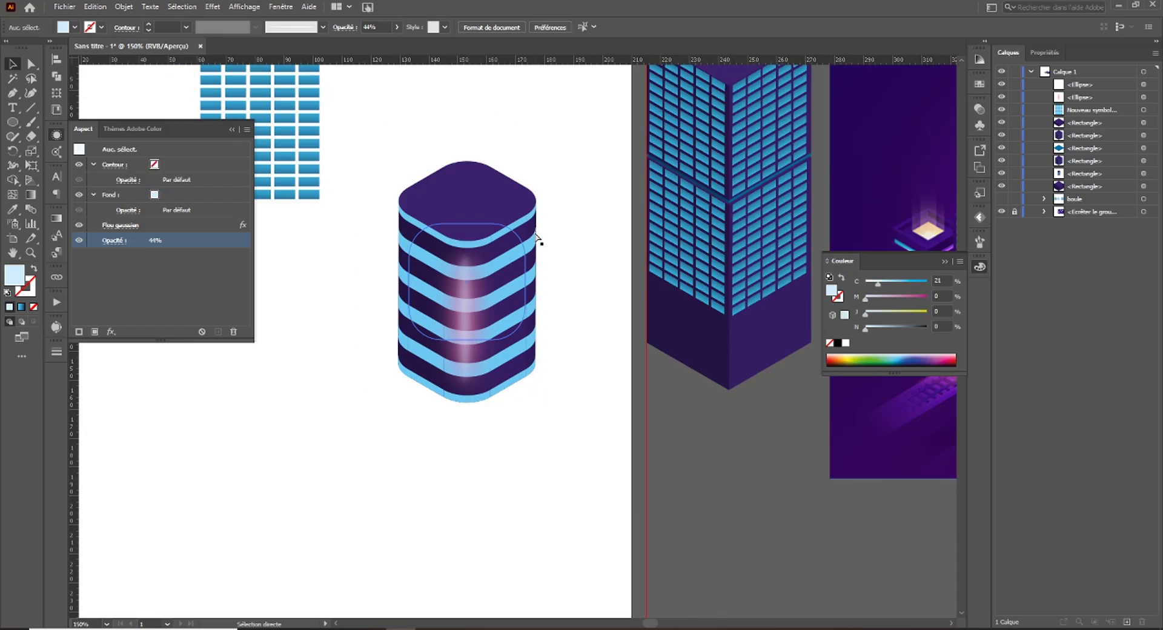
scroll(537, 238, "up", 4)
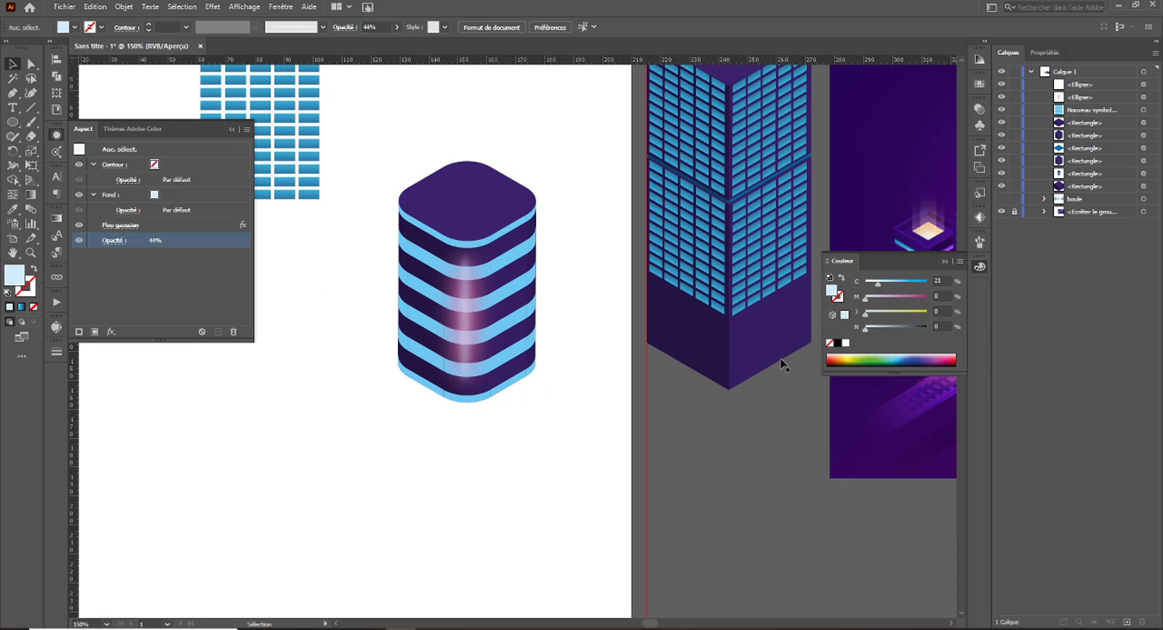
left_click_drag(610, 298, 633, 381)
left_click_drag(555, 388, 623, 338)
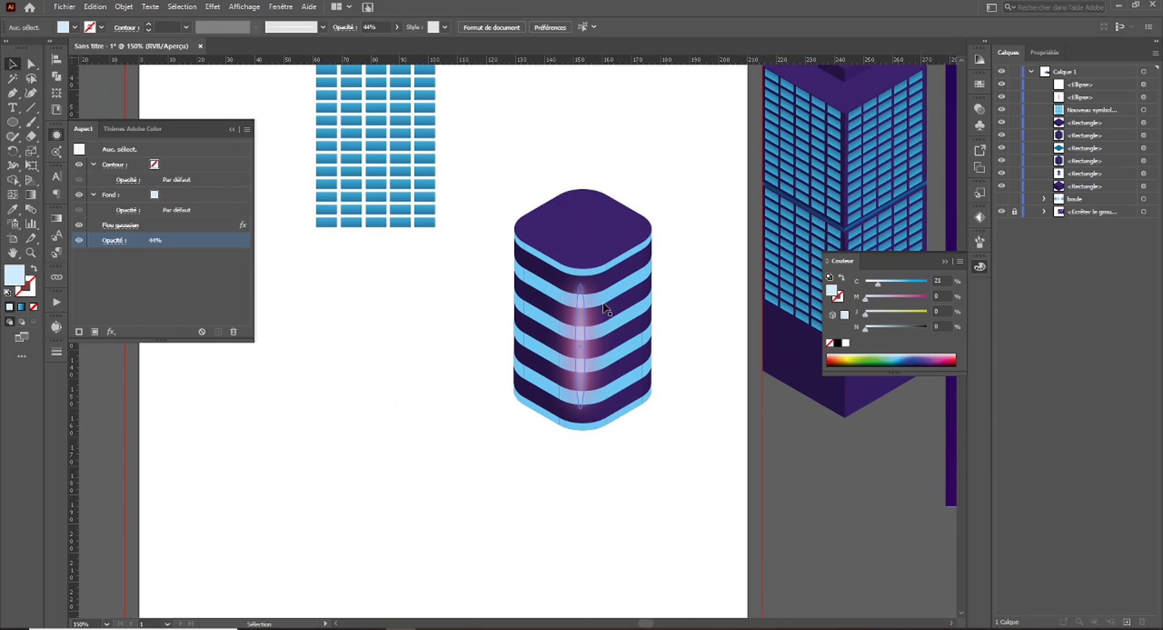
left_click(580, 337)
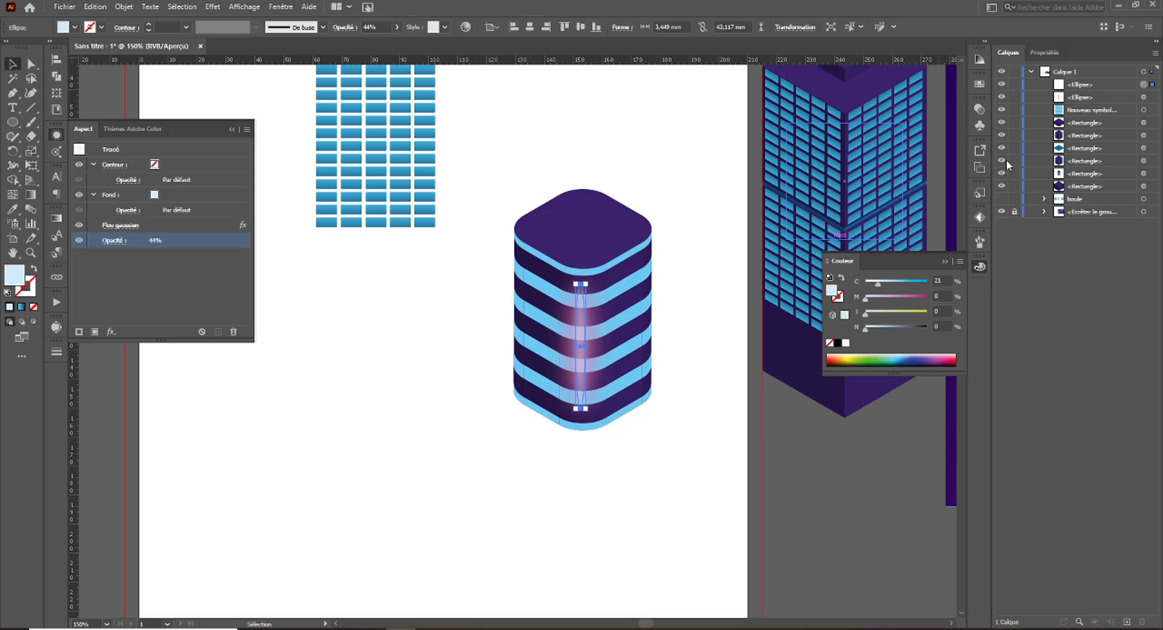
left_click(1144, 96, "shift")
key("a")
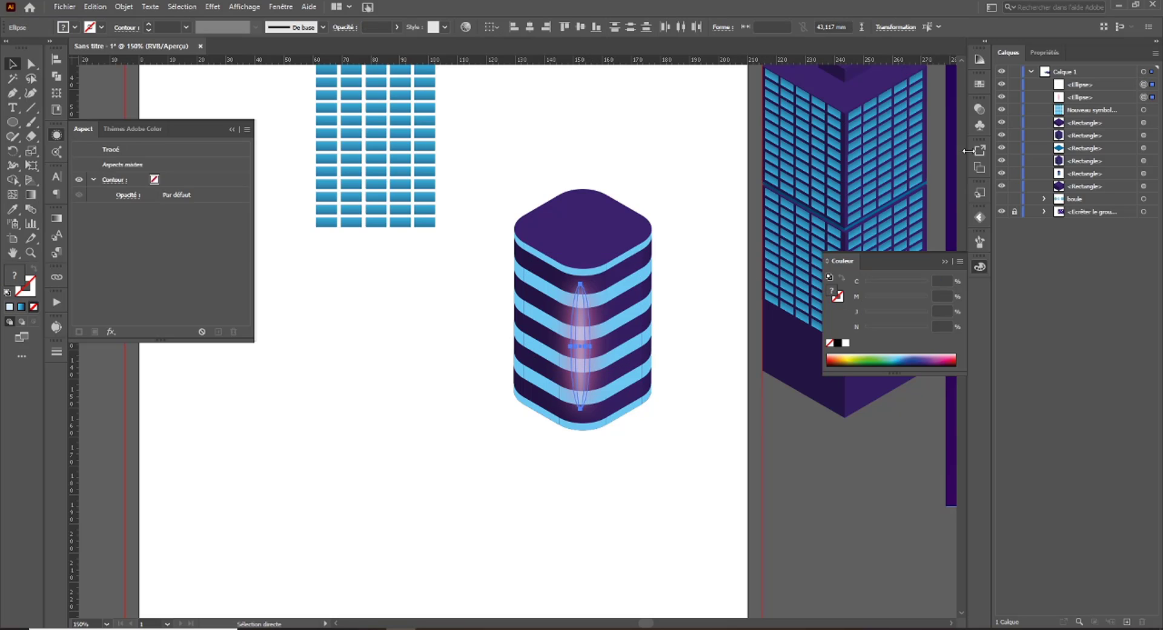
left_click(1143, 98)
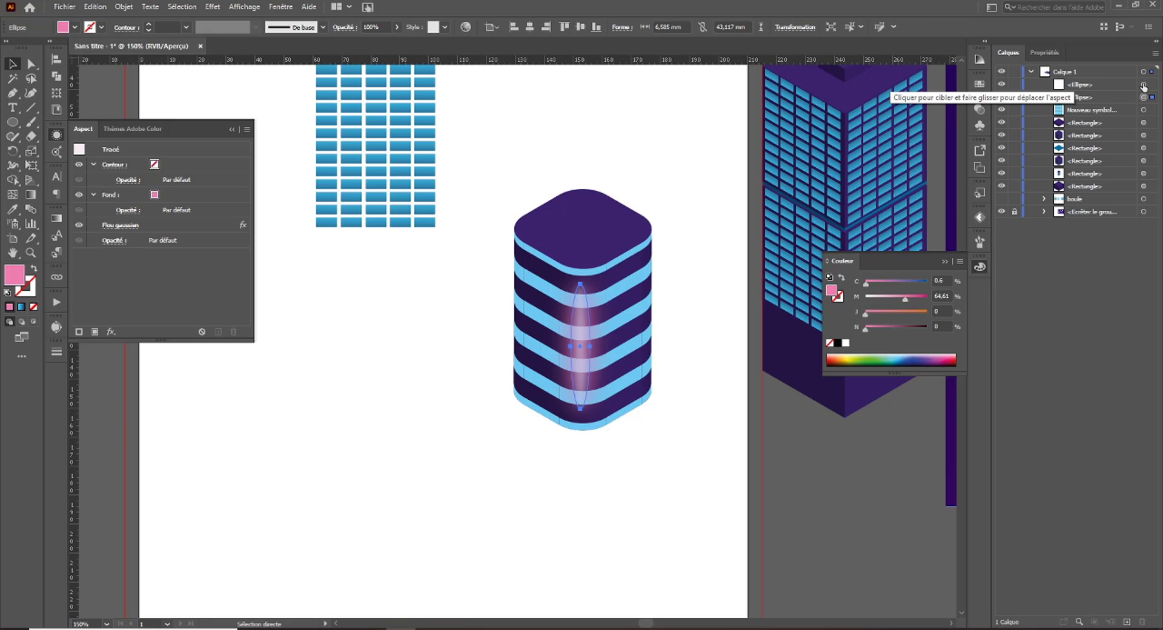
left_click(1143, 85, "shift")
key("ctrl+g")
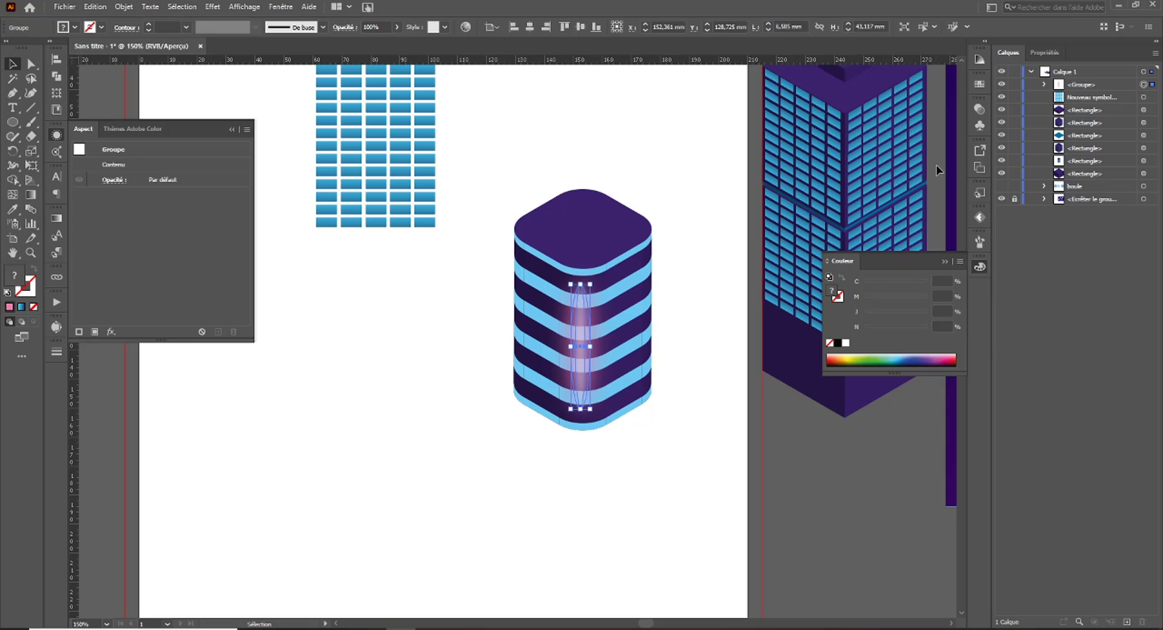
left_click(1001, 85)
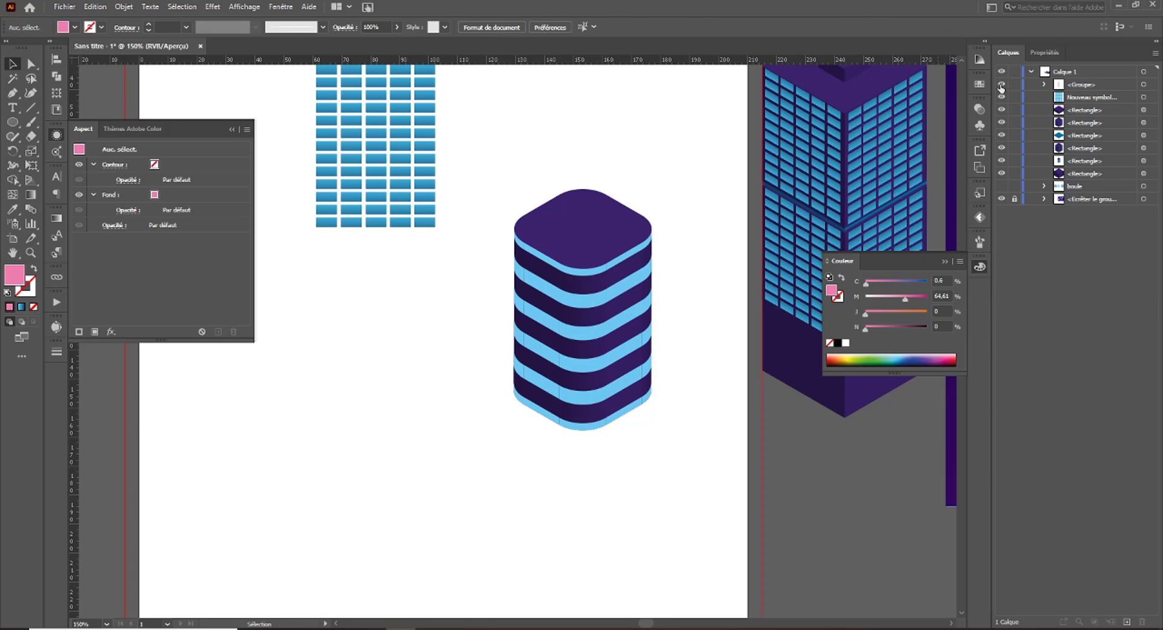
left_click(1002, 84)
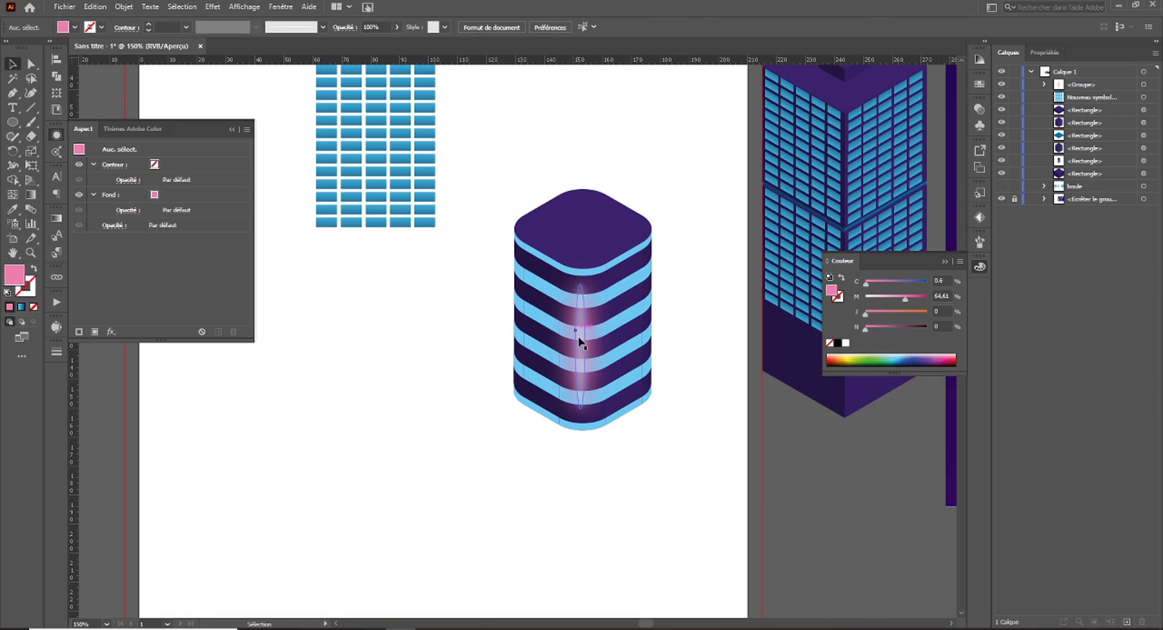
Copy the glow group onto the window tower, stretched to about 76.5 mm tall, and place it along the left vertical edge.
left_click_drag(662, 343, 531, 372)
left_click_drag(449, 387, 712, 312)
left_click_drag(713, 239, 713, 153)
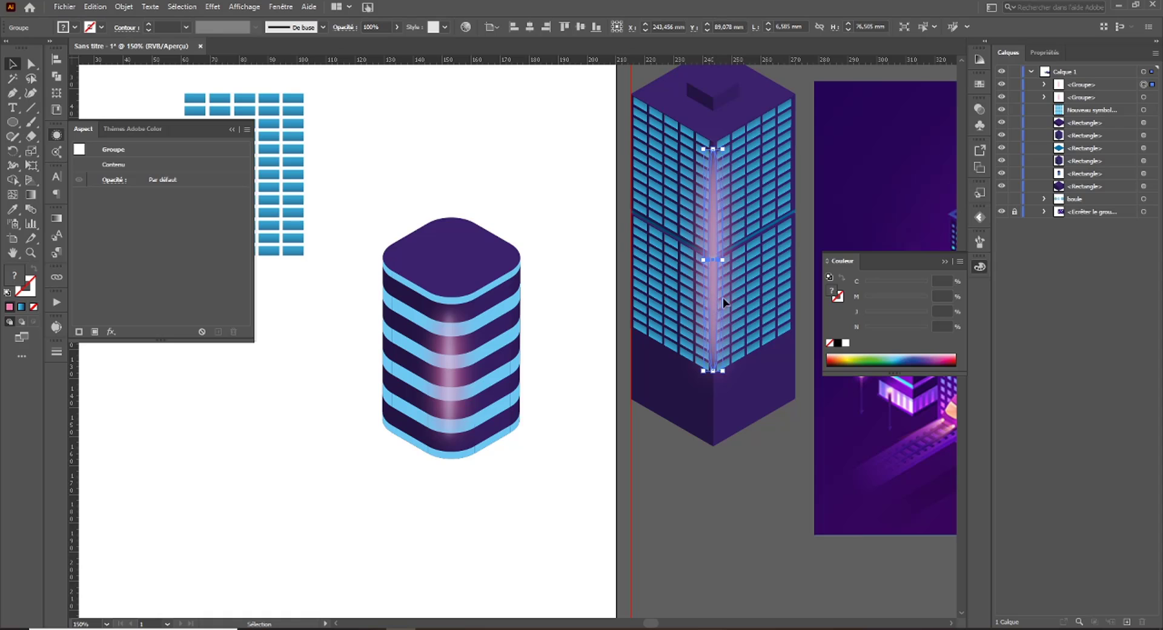
left_click_drag(722, 297, 635, 270)
left_click(571, 423)
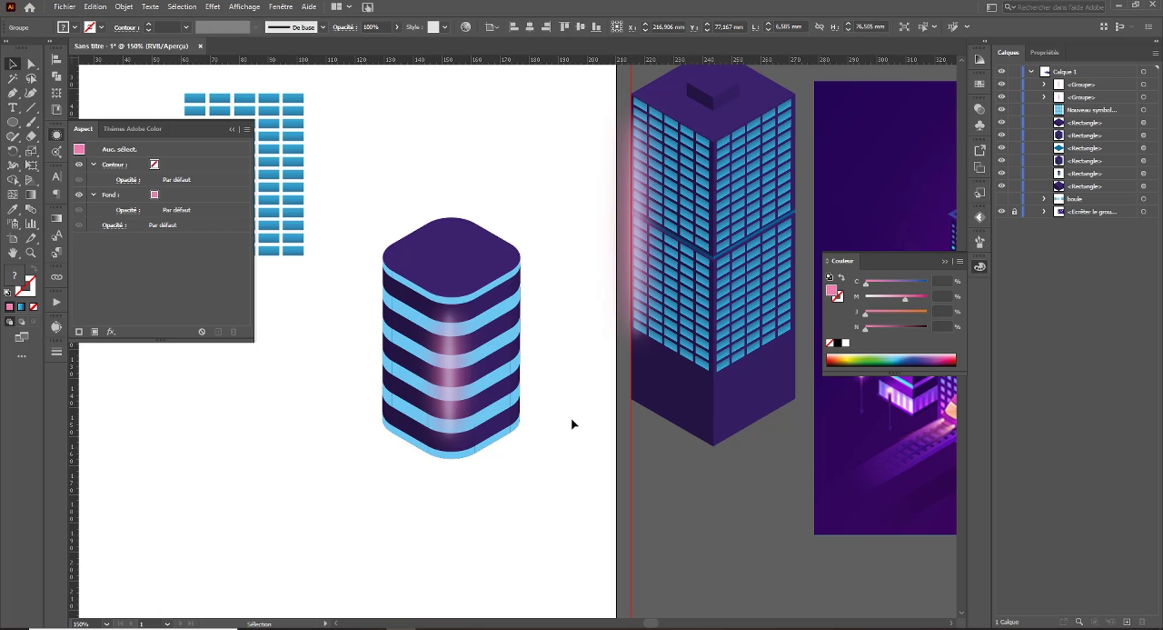
Try a second copy of the glow along the window tower's front vertical edge and undo it.
left_click_drag(642, 227, 714, 259)
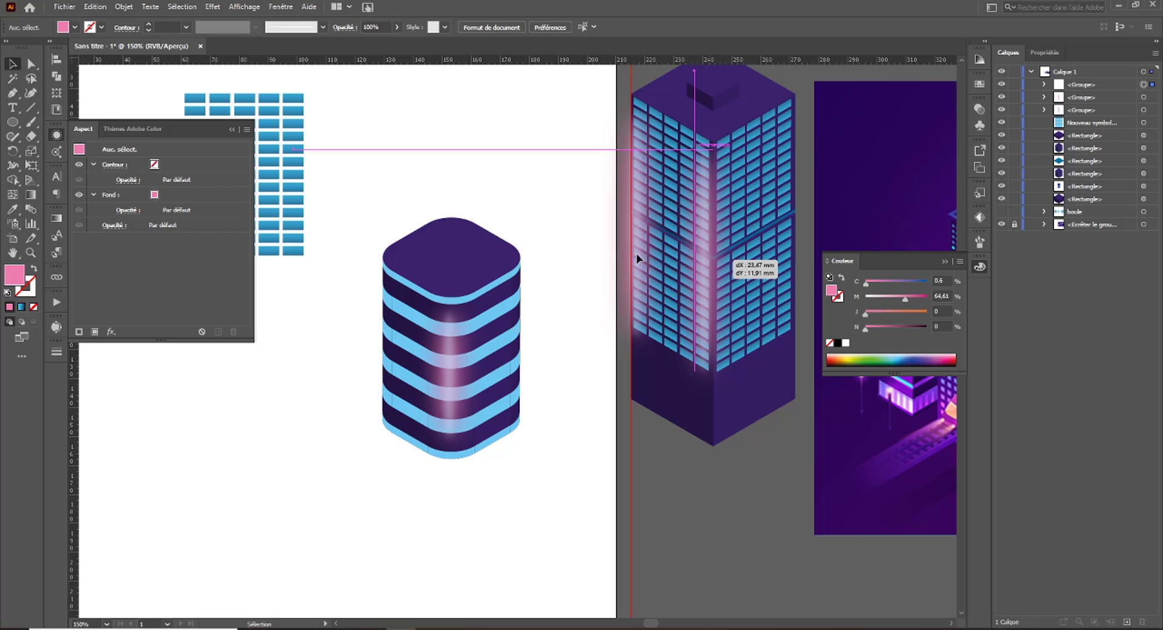
key("ctrl+minus")
key("ctrl+minus")
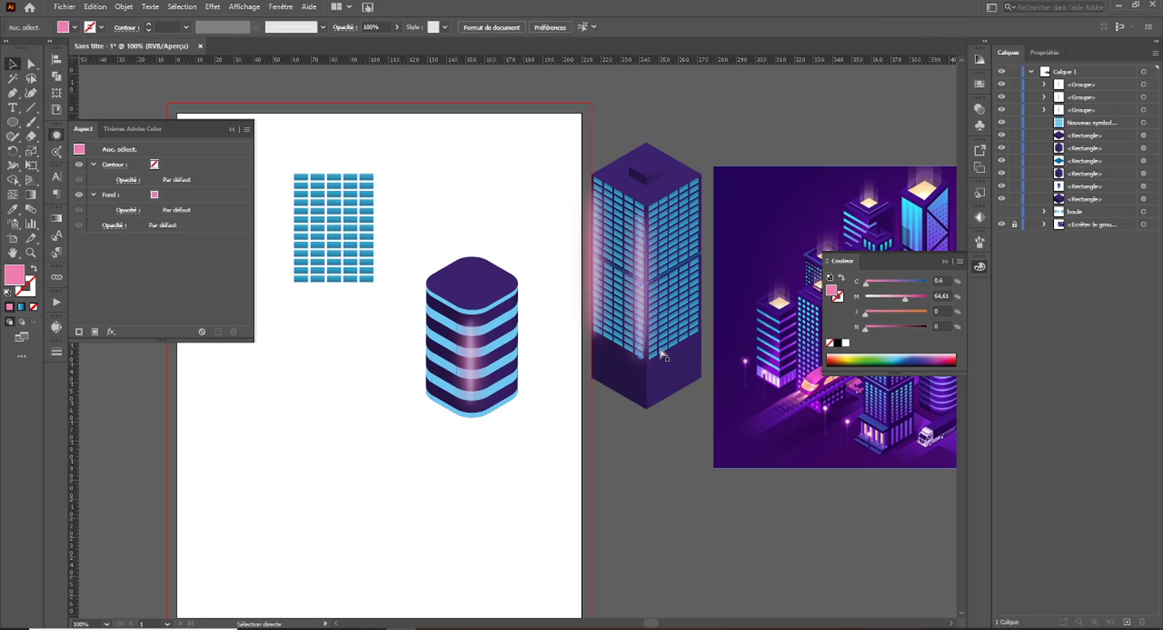
key("ctrl+z")
left_click(501, 198)
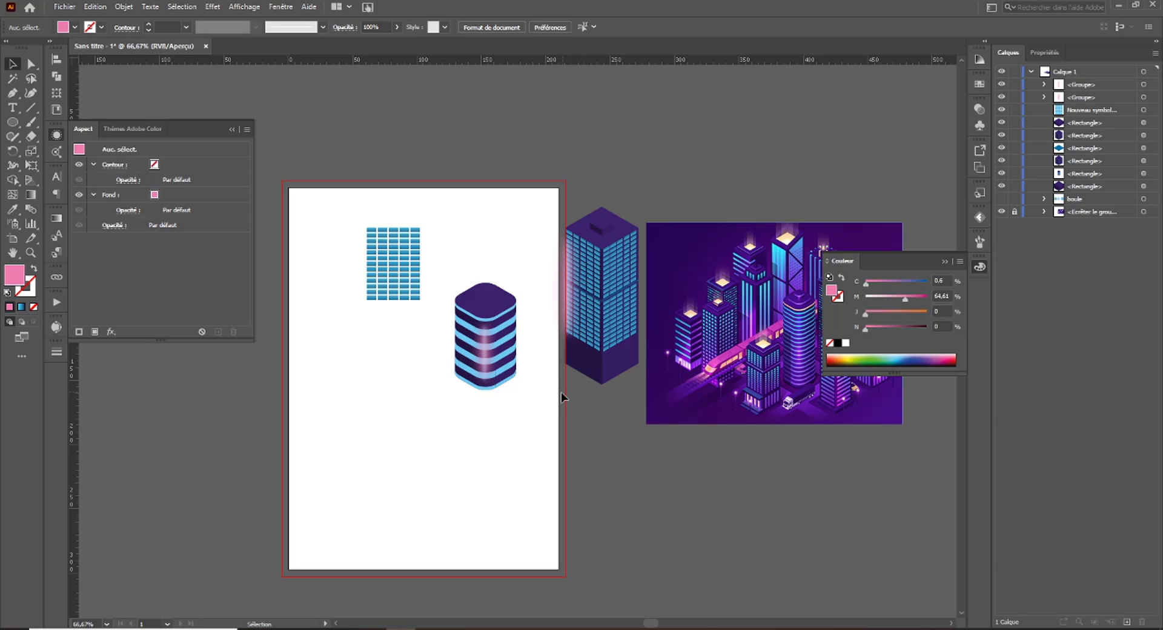
Select the rounded block and open its horizontal stripe symbol for editing.
mouse_move(586, 449)
left_mouse_down()
mouse_move(441, 486)
mouse_move(590, 449)
left_mouse_up()
left_click_drag(696, 286, 638, 304)
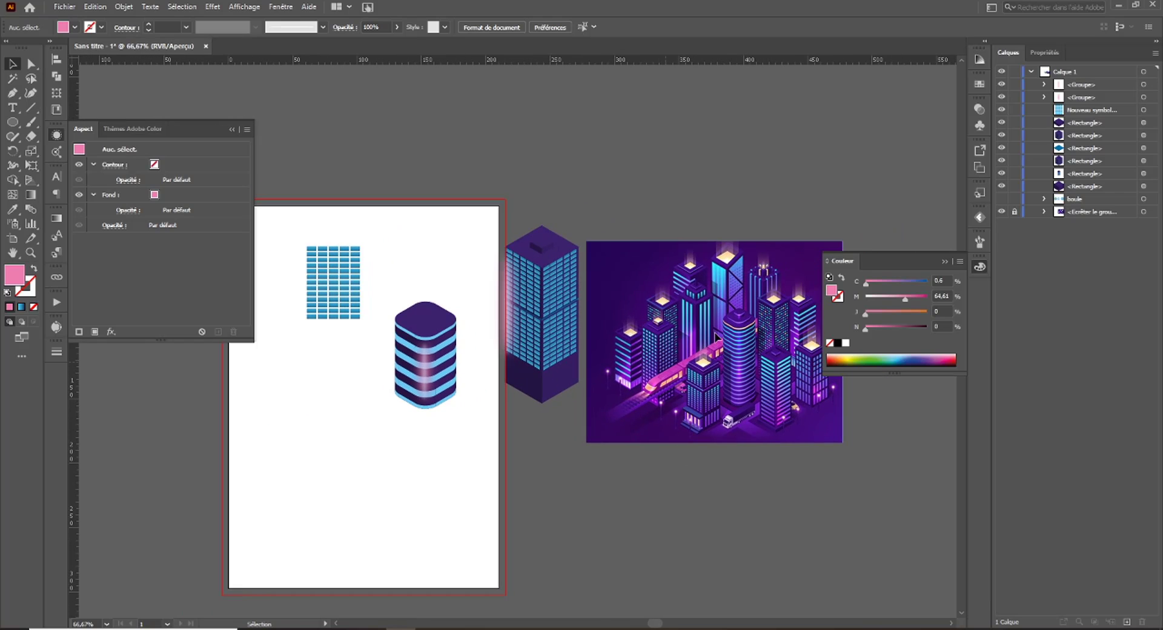
scroll(749, 376, "up", 3)
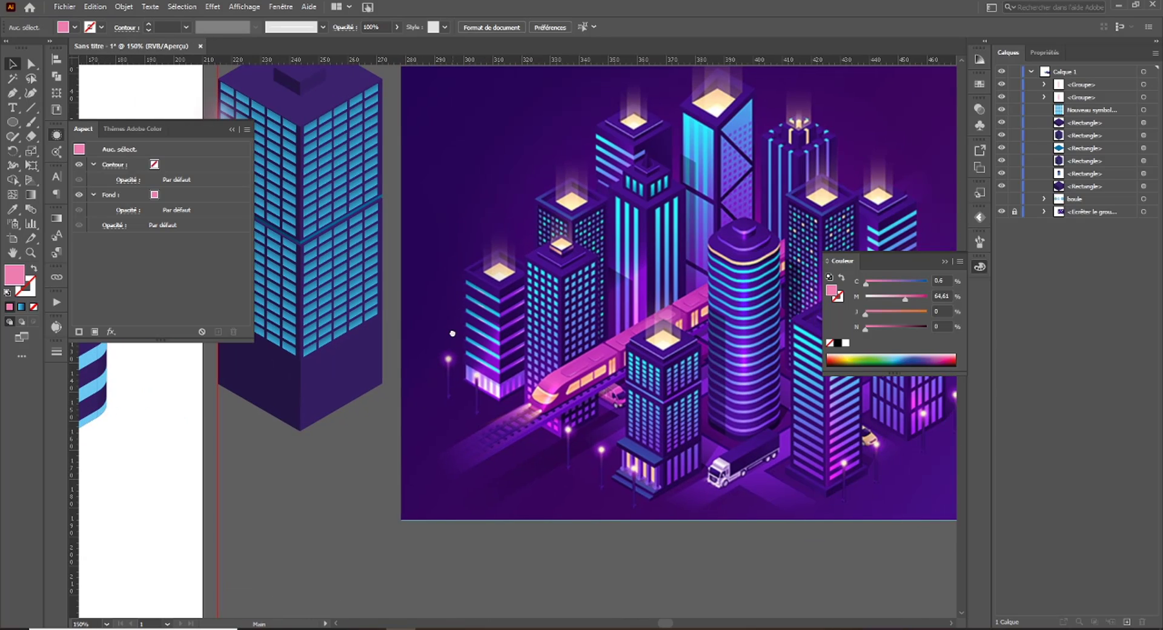
scroll(749, 322, "left", 10)
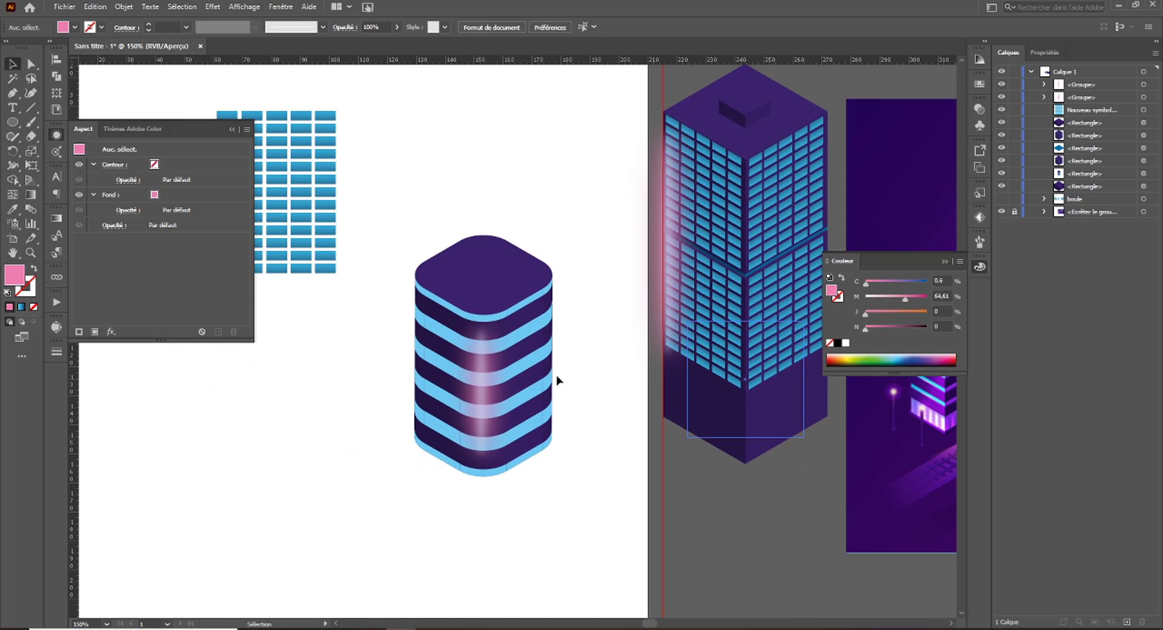
left_click(515, 380)
left_click(528, 367)
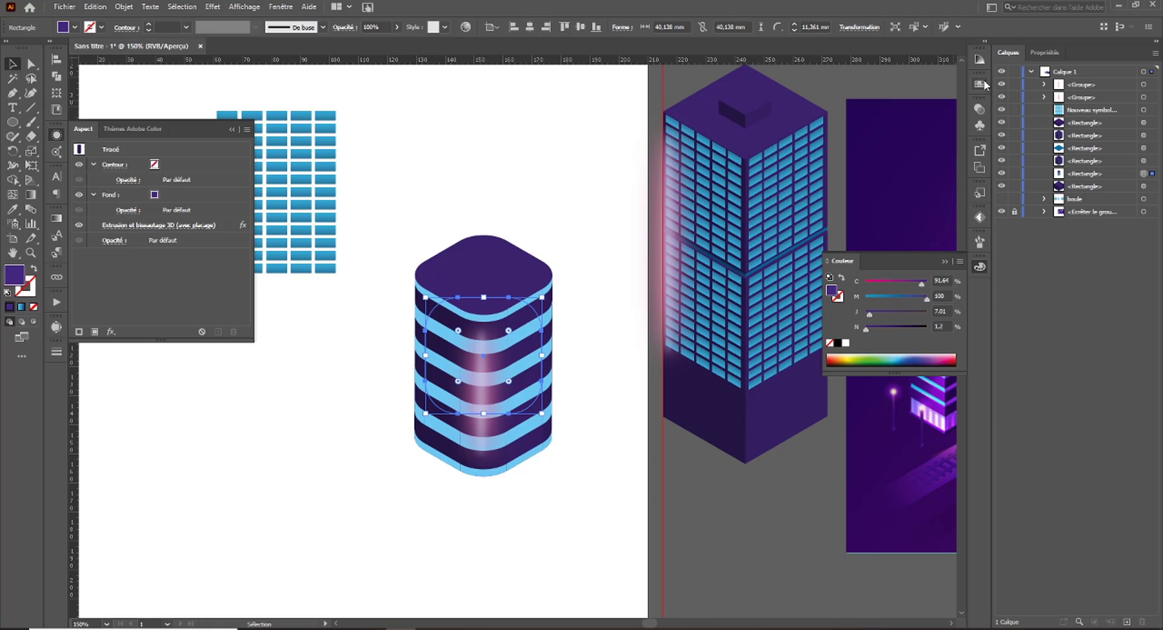
left_click(980, 126)
double_click(861, 152)
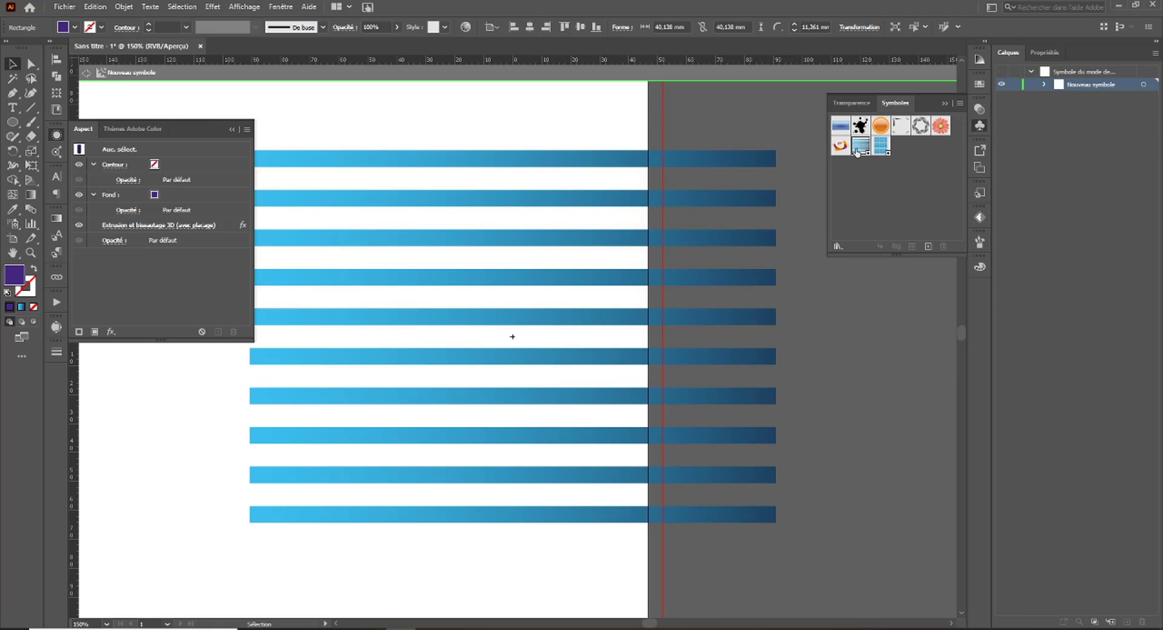
Add ten evenly spaced copies of the bottom stripe below the existing stripes in the symbol.
key("ctrl+minus")
key("ctrl+minus")
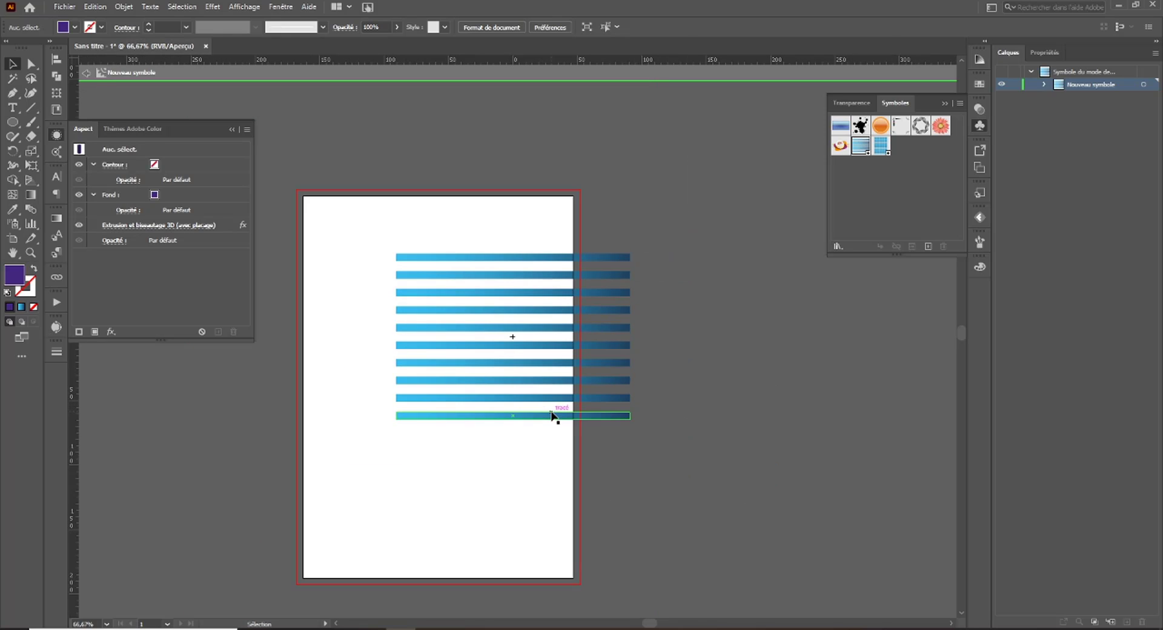
left_click_drag(560, 417, 566, 436)
key("ctrl+d")
key("ctrl+d")
key("ctrl+d")
key("ctrl+d")
key("ctrl+d")
key("ctrl+d")
key("ctrl+d")
key("ctrl+d")
key("ctrl+d")
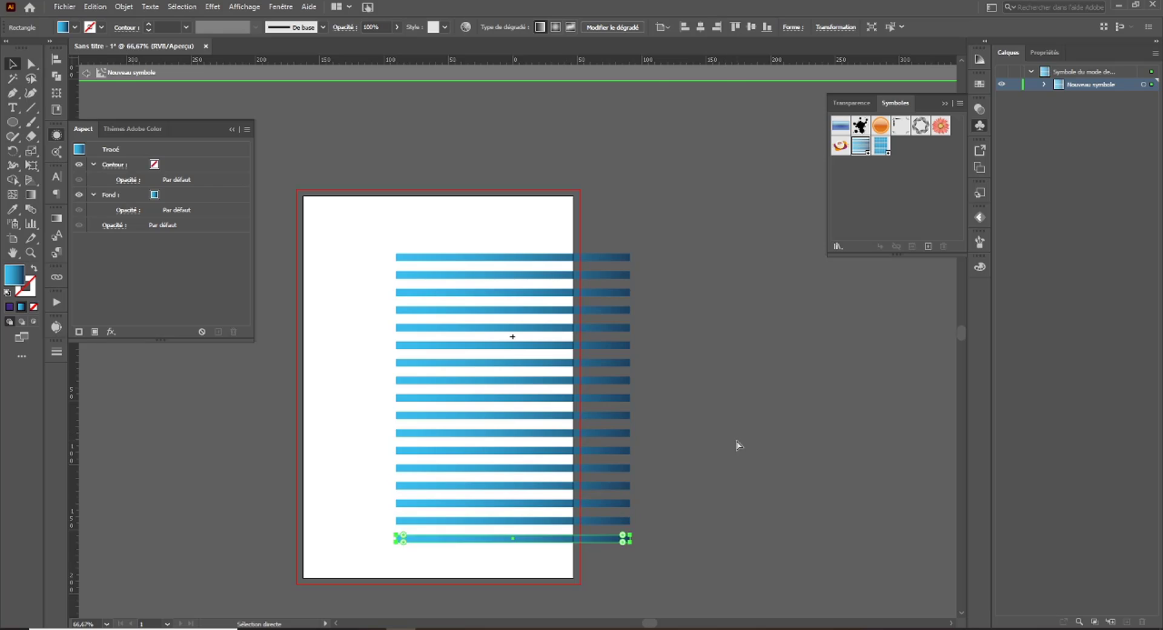
Select all the stripes in the symbol and move the gradient's dark stop to about the middle.
left_click_drag(435, 236, 429, 600)
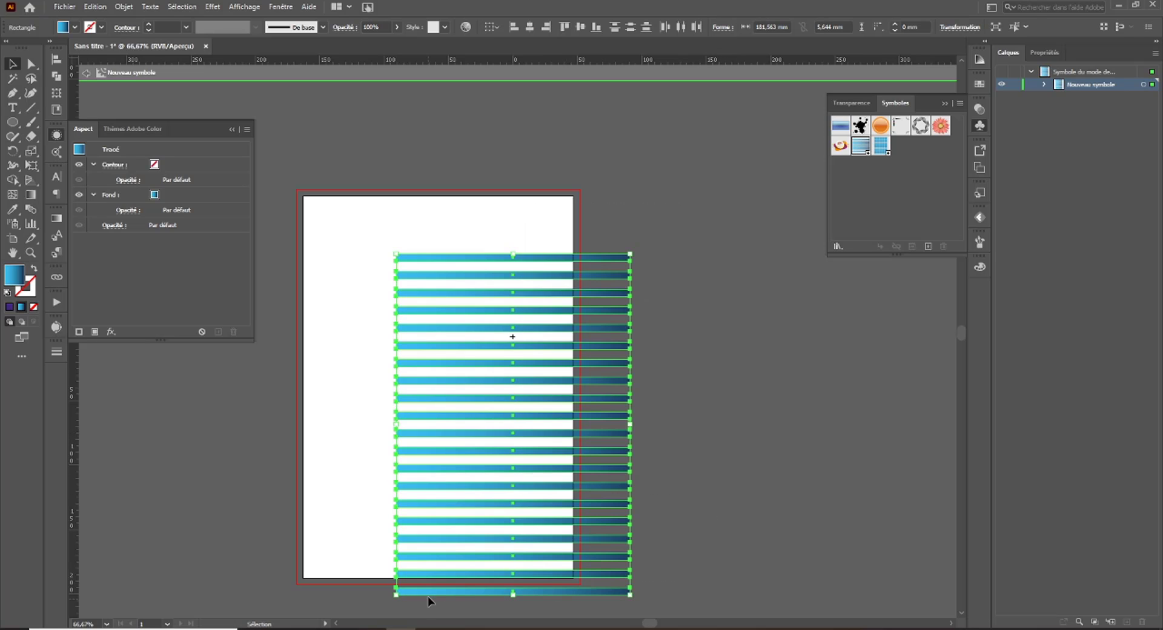
left_click(56, 218)
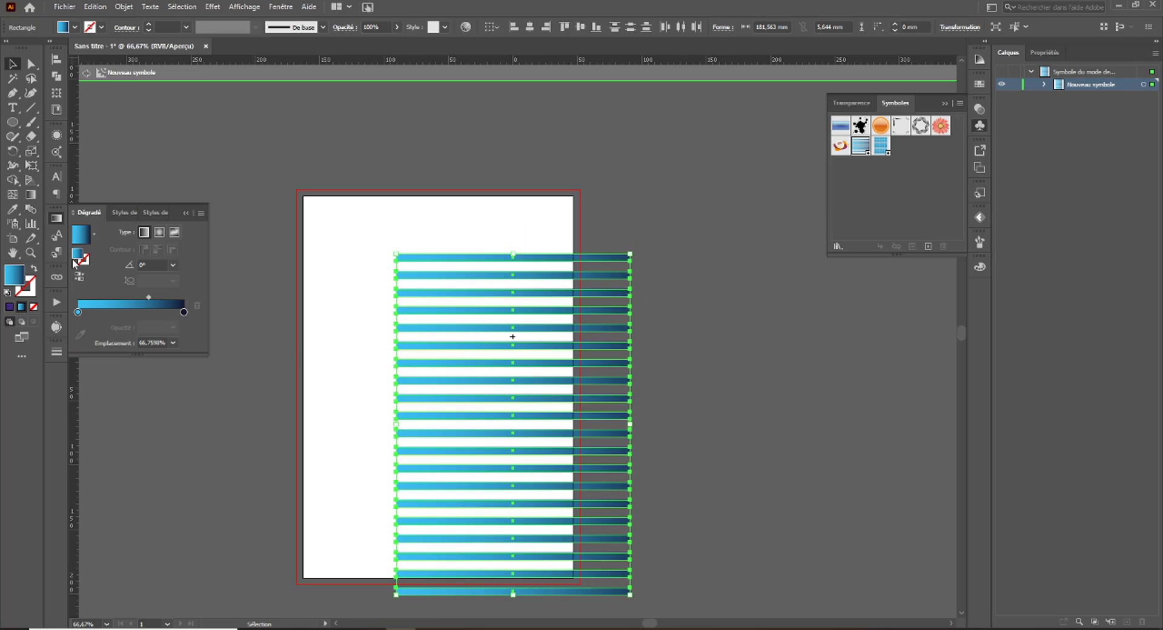
left_click_drag(184, 312, 134, 313)
Recolor the stripes' middle gradient stop to magenta by setting cyan to 59% and black to 0%.
double_click(134, 312)
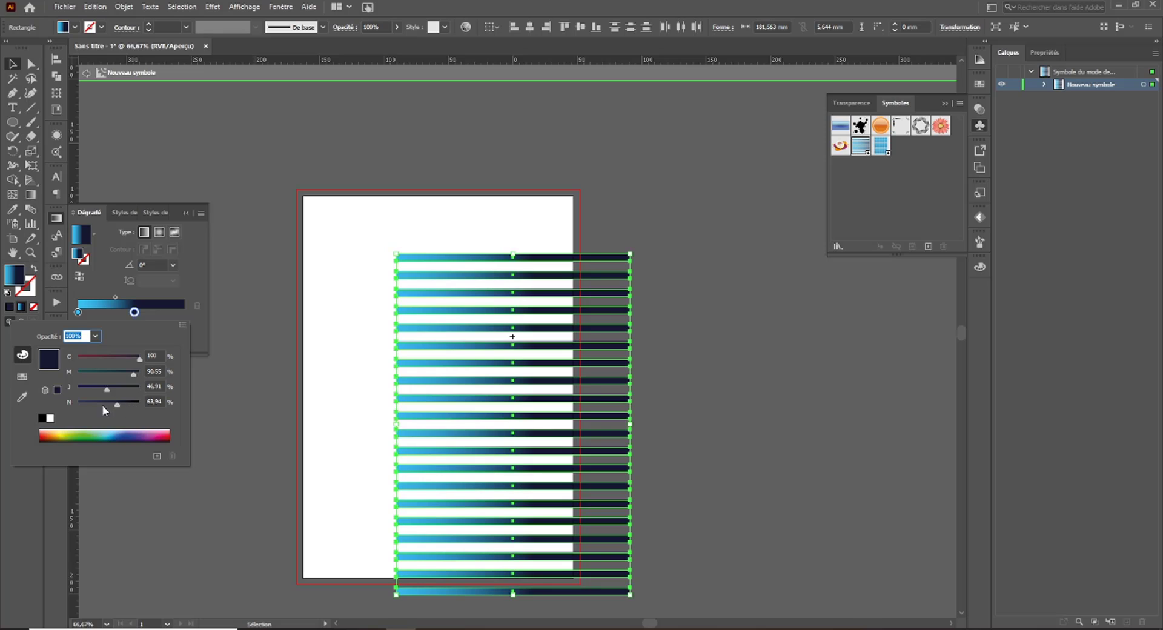
left_click_drag(103, 405, 49, 402)
left_click(115, 358)
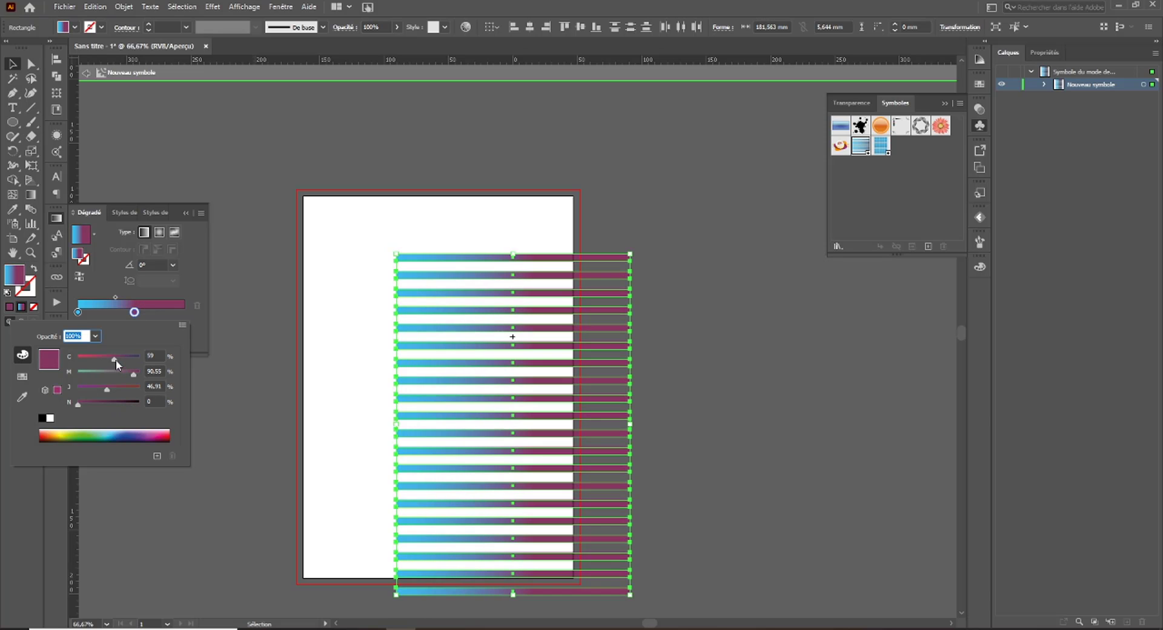
Add a third stop near the end of the stripes' gradient and darken it with 78% black.
left_click(179, 308)
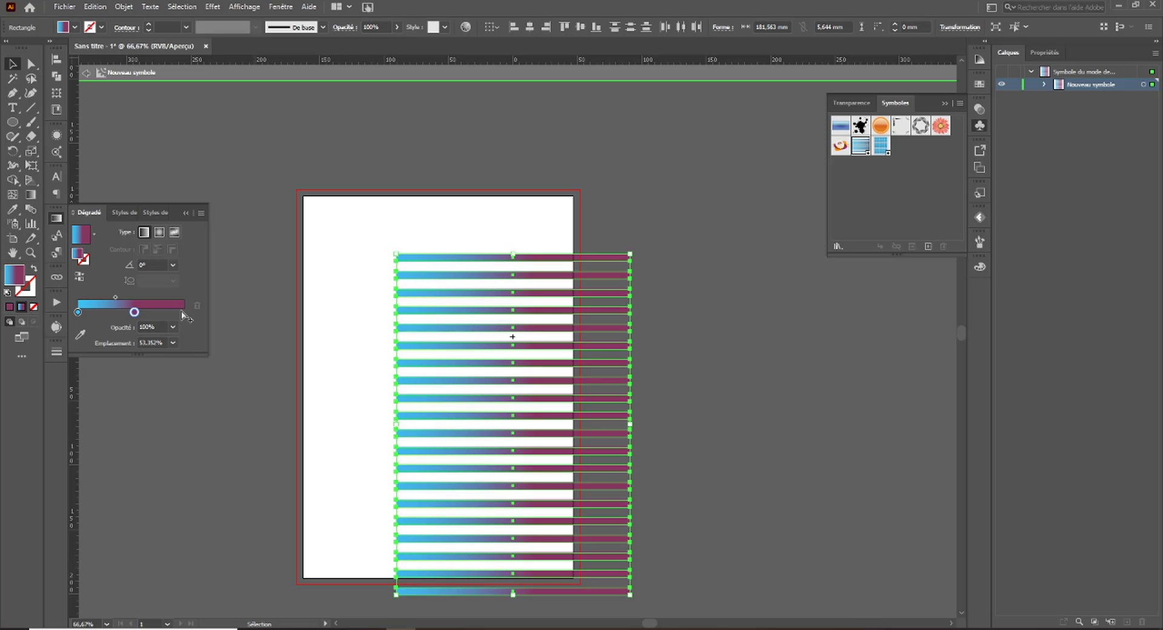
left_click(180, 310)
double_click(181, 312)
left_click_drag(90, 403, 127, 406)
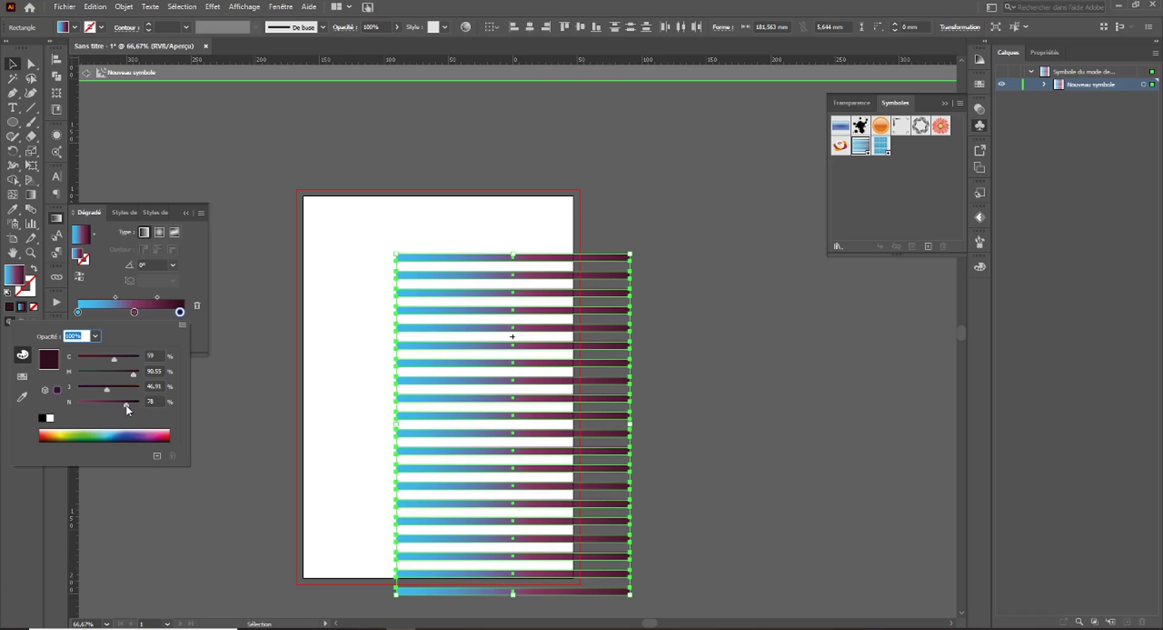
left_click(37, 203)
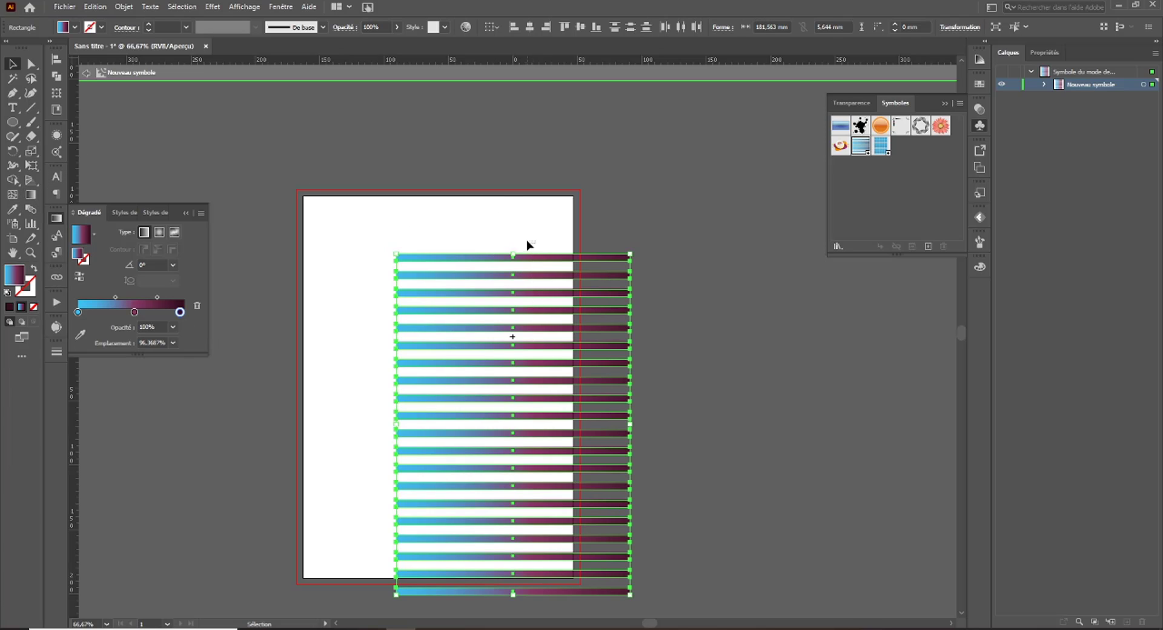
Run one vertical -90° gradient across all the stripes and shift the midpoint before its dark stop to about 60%.
left_click(526, 259)
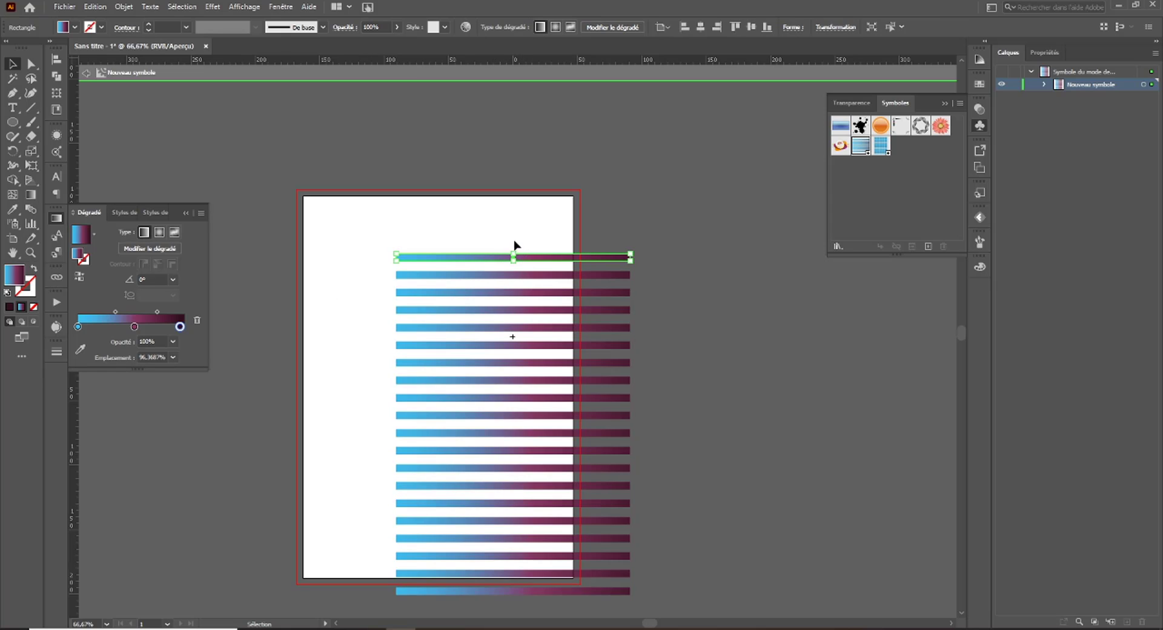
left_click_drag(389, 231, 634, 591)
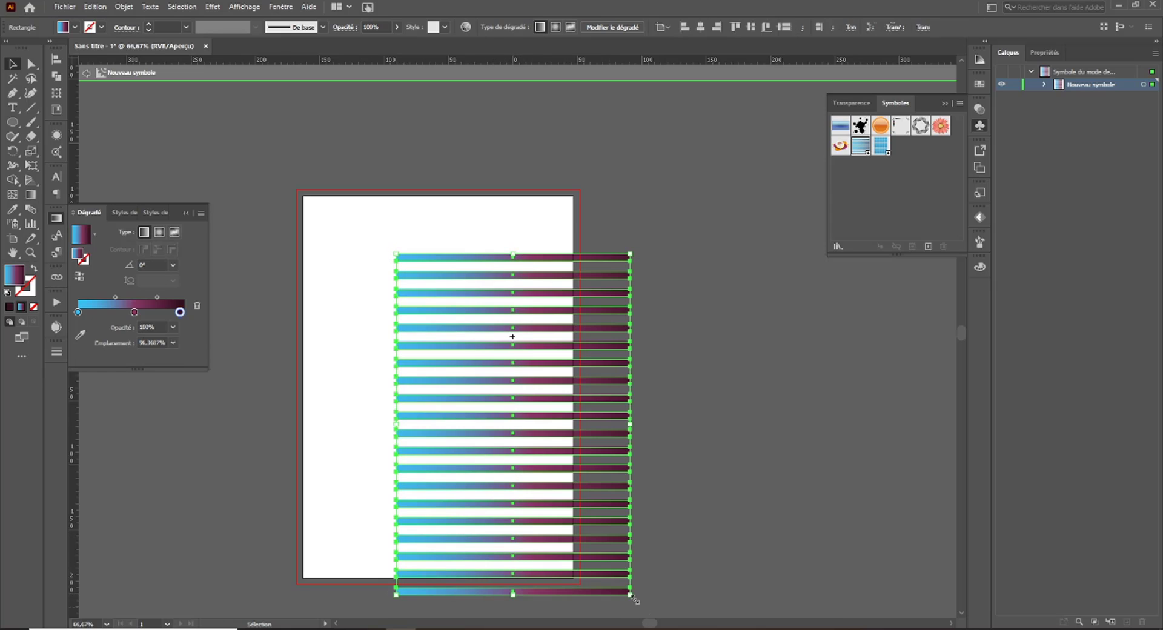
left_click(28, 199)
mouse_move(525, 227)
left_mouse_down()
mouse_move(525, 616)
mouse_move(545, 602)
mouse_move(526, 511)
mouse_move(526, 609)
mouse_move(525, 497)
mouse_move(562, 503)
mouse_move(564, 519)
left_mouse_up()
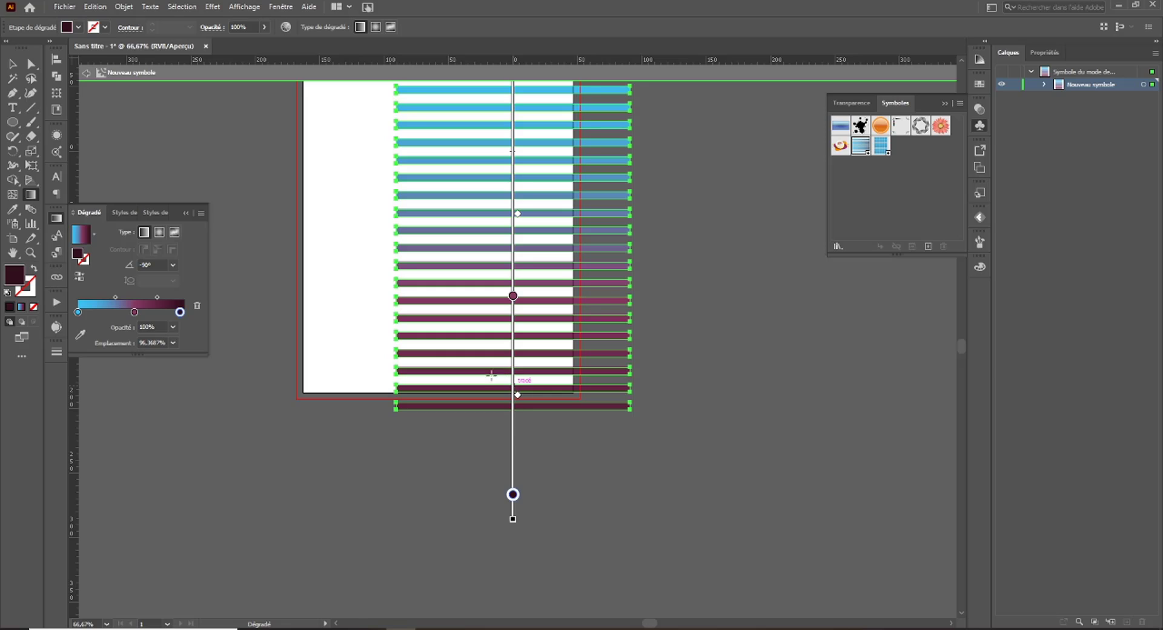
left_click_drag(157, 297, 162, 297)
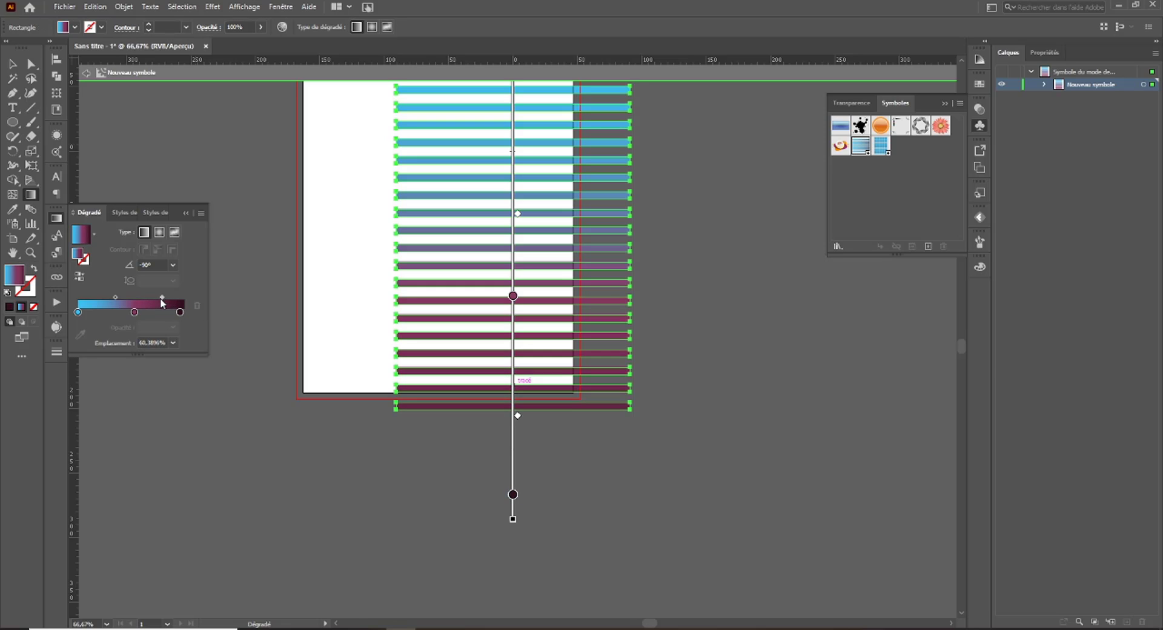
scroll(379, 429, "up", 1)
left_click(86, 73)
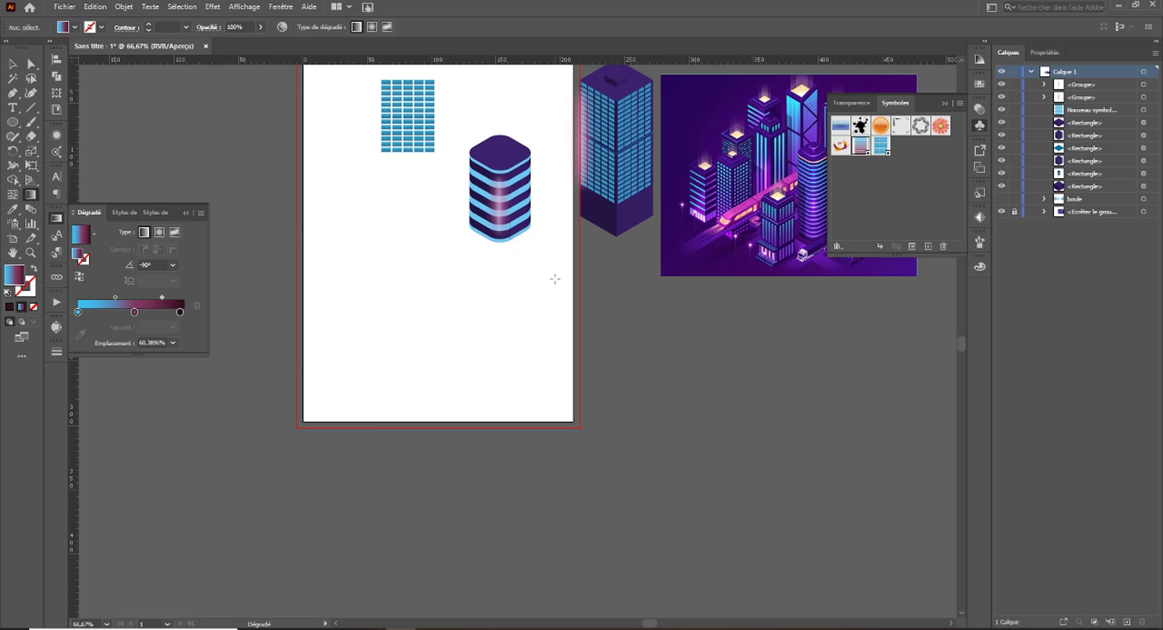
Examine the symbol mapping on each surface of the rounded block's 3D extrusion and close the options without changes.
key("ctrl+plus")
key("ctrl+plus")
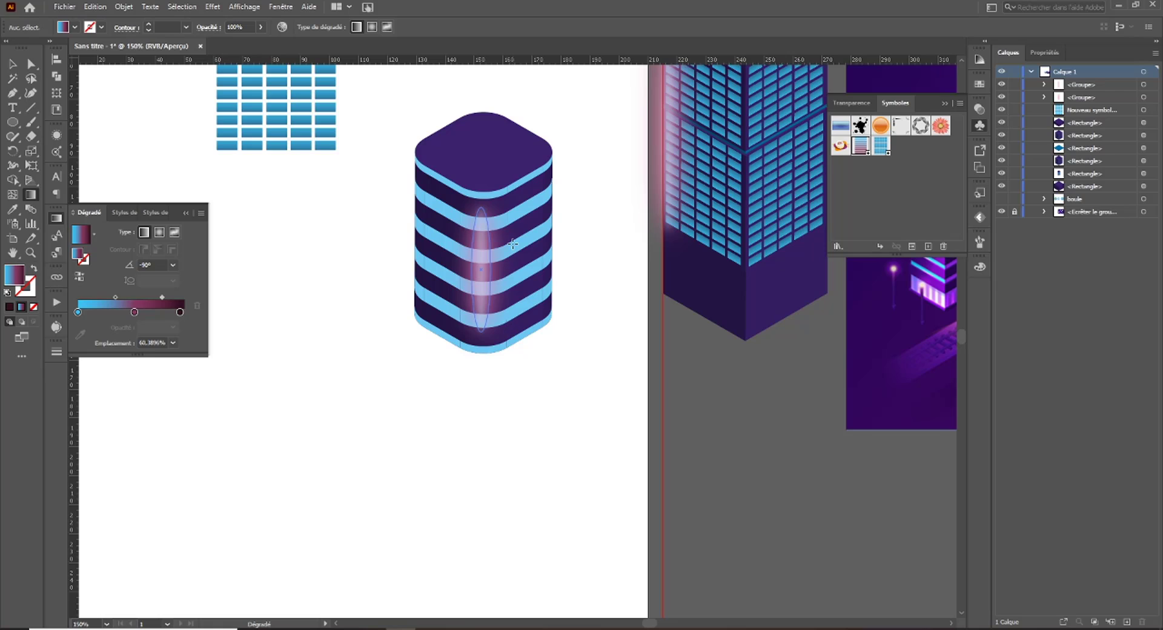
key("v")
left_click(541, 261)
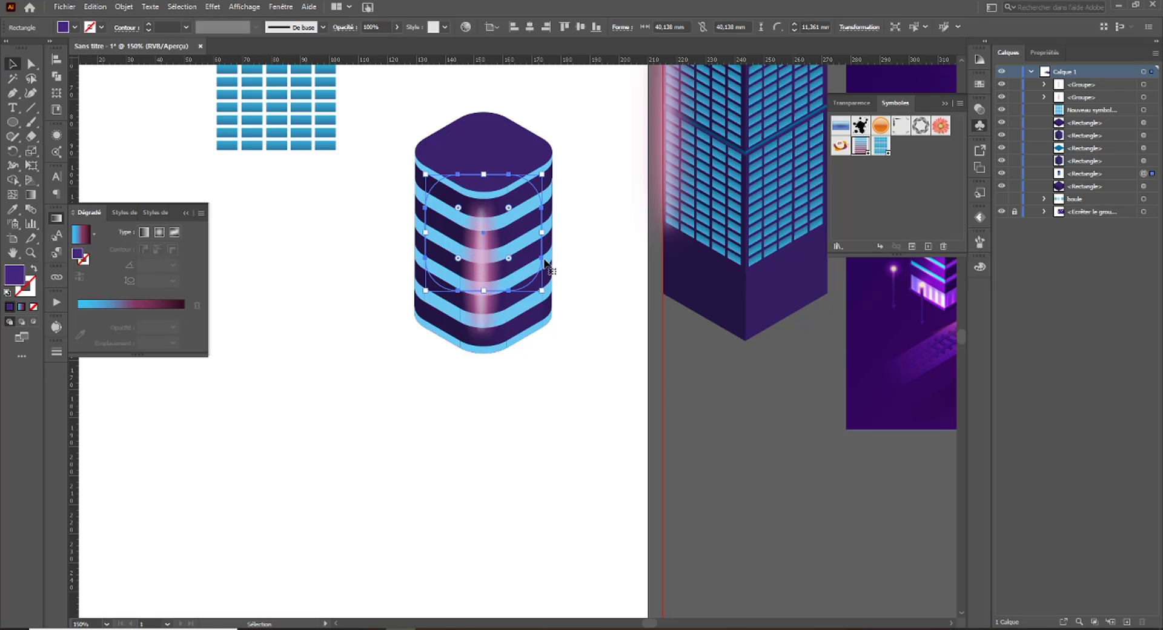
left_click(56, 135)
left_click(156, 225)
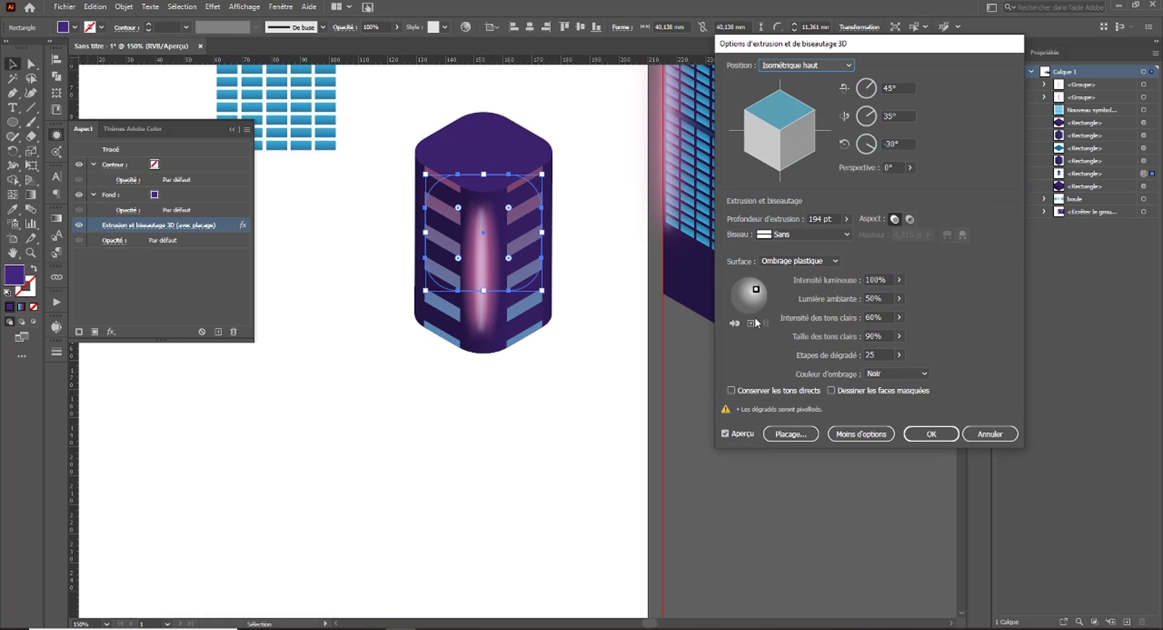
left_click(791, 434)
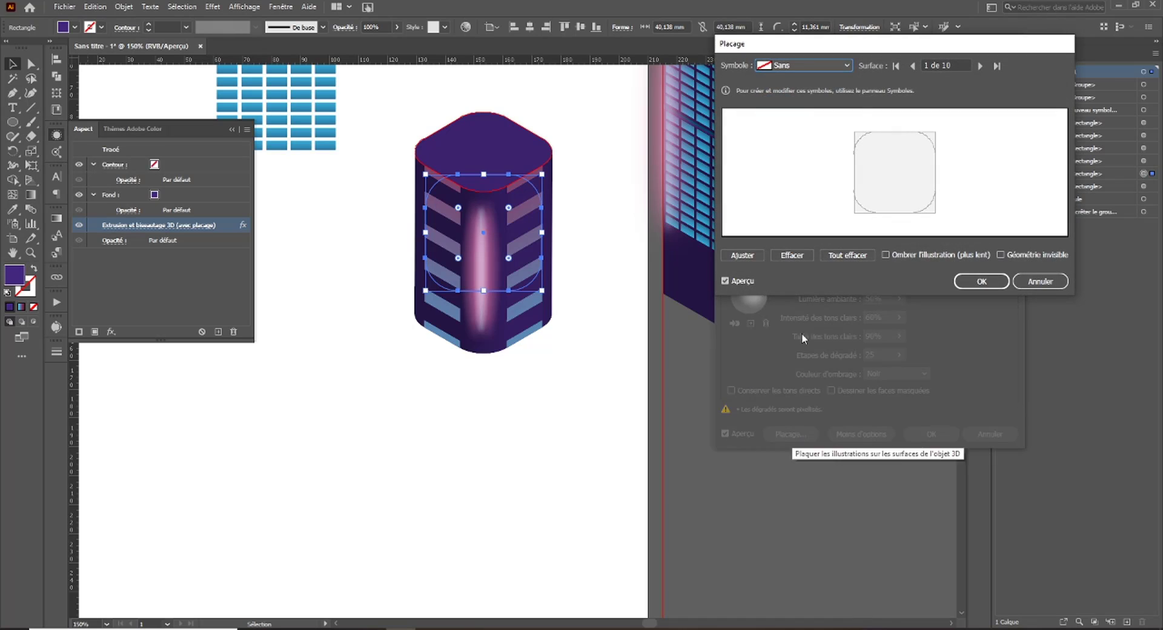
left_click(979, 66)
left_click(980, 65)
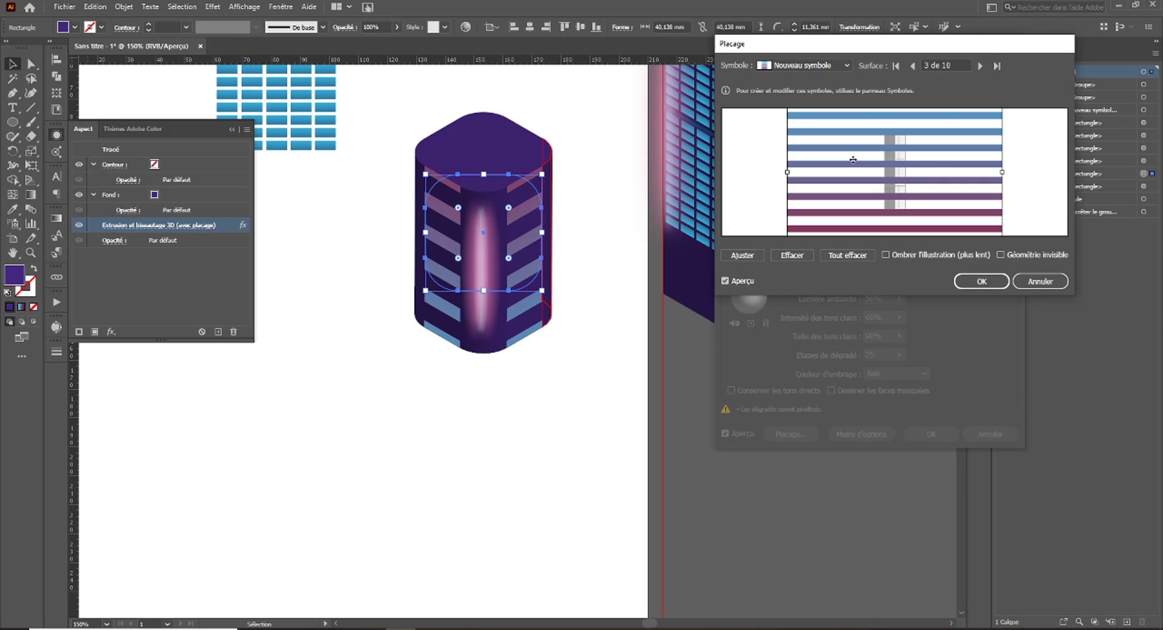
left_click(981, 65)
left_click(981, 65)
left_click(981, 66)
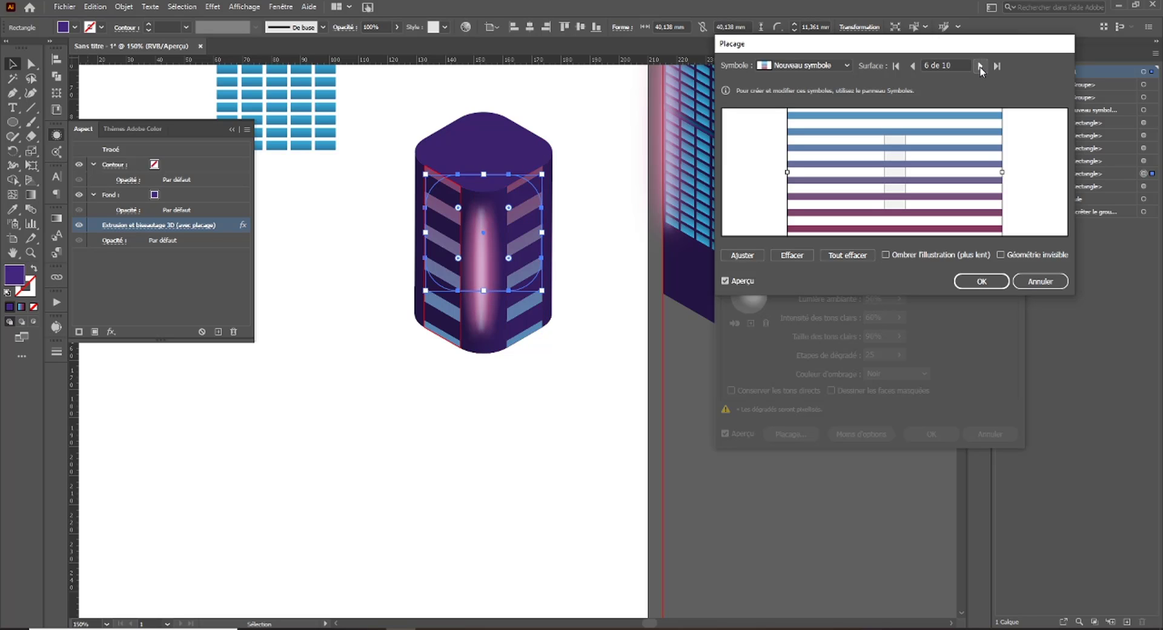
left_click(980, 66)
left_click(981, 66)
left_click(980, 66)
left_click(980, 66)
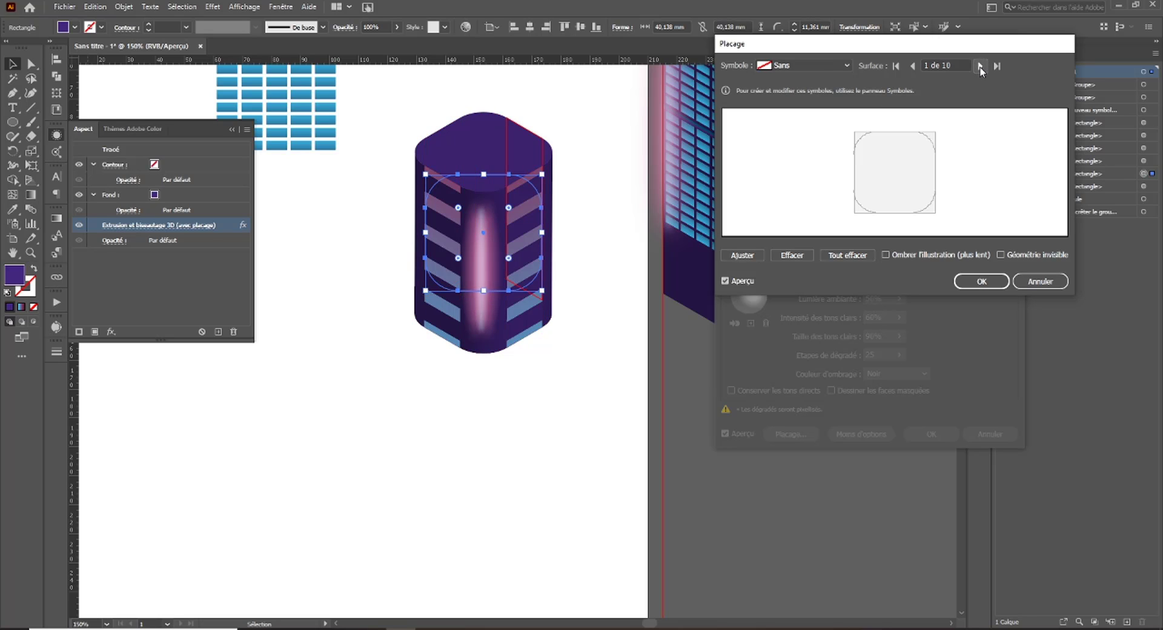
left_click(980, 65)
left_click(914, 65)
left_click(914, 65)
left_click(914, 65)
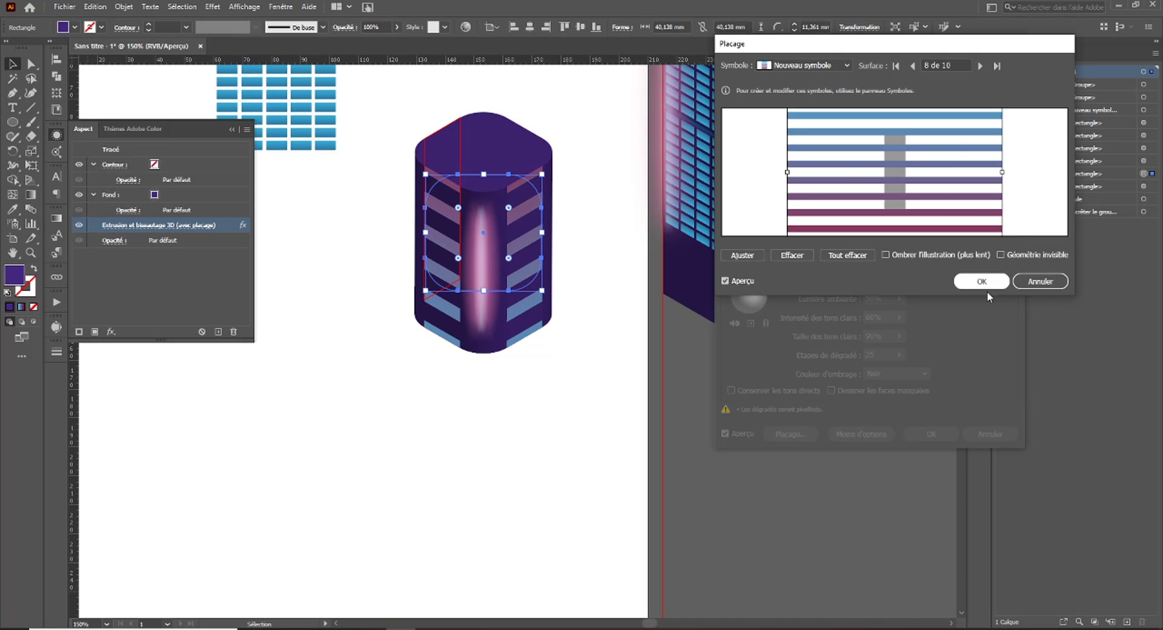
left_click(1041, 281)
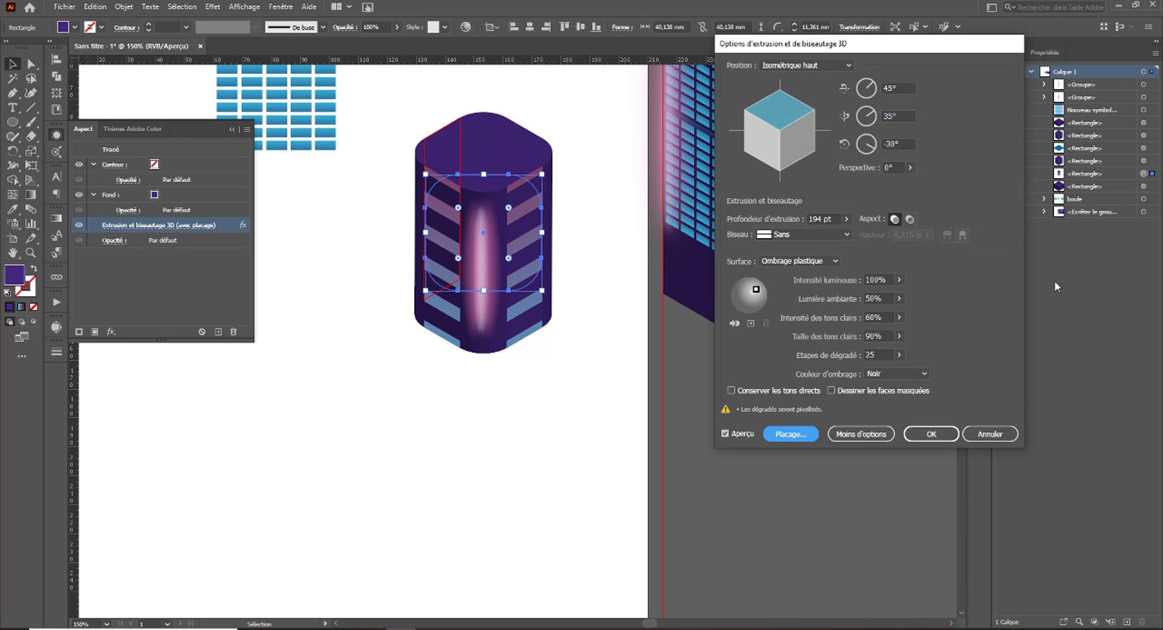
left_click(985, 434)
left_click(470, 402)
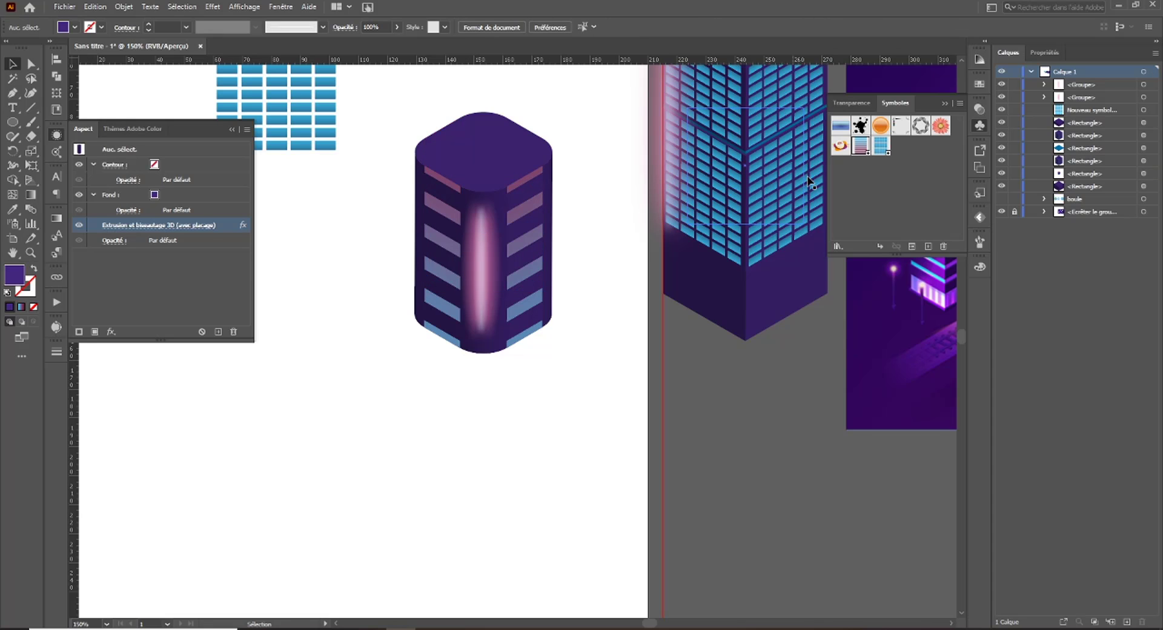
Copy all the stripes from inside the stripe symbol and paste them into the main artwork.
double_click(861, 146)
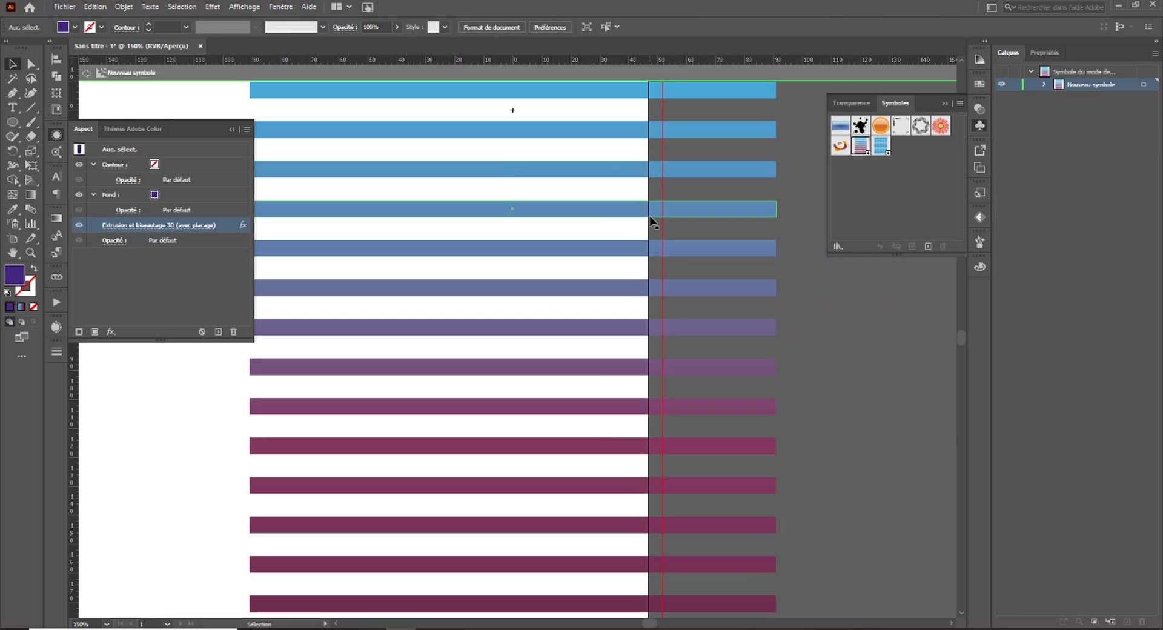
key("ctrl+minus")
key("ctrl+minus")
key("ctrl+a")
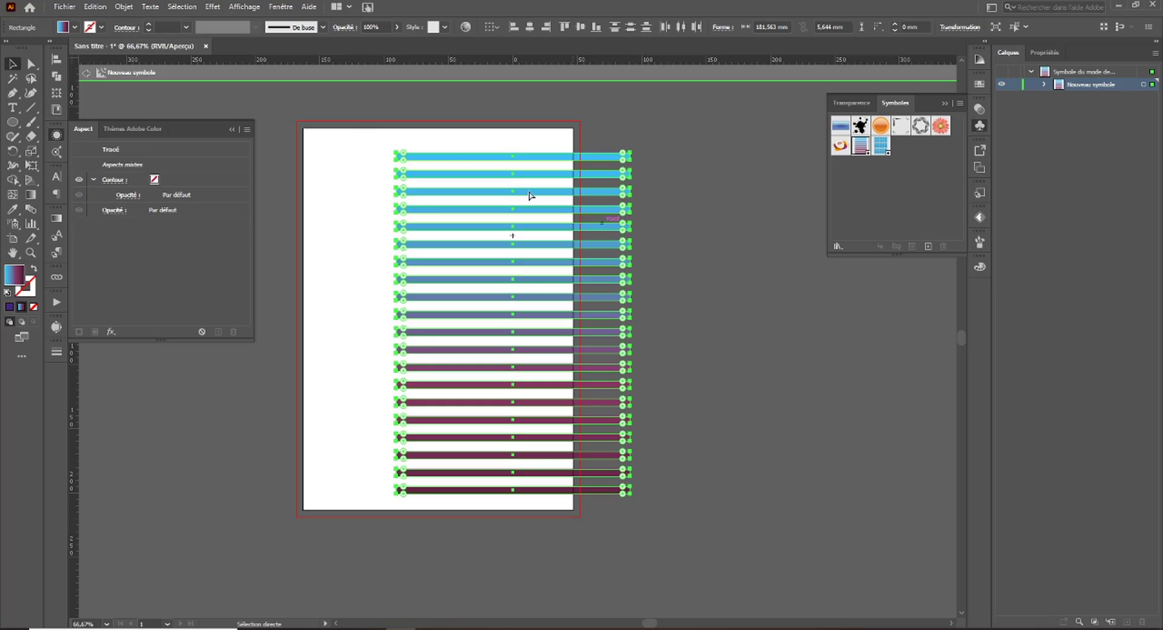
left_click(86, 72)
left_click(493, 333)
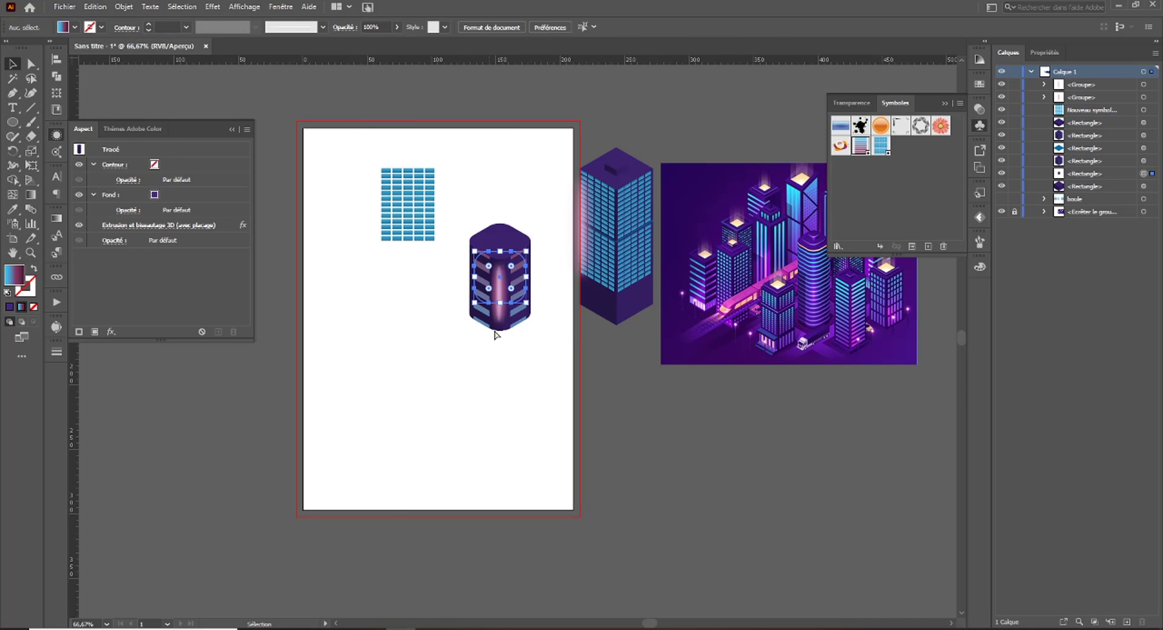
key("ctrl+plus")
key("ctrl+plus")
left_click_drag(496, 335, 649, 306)
key("ctrl+v")
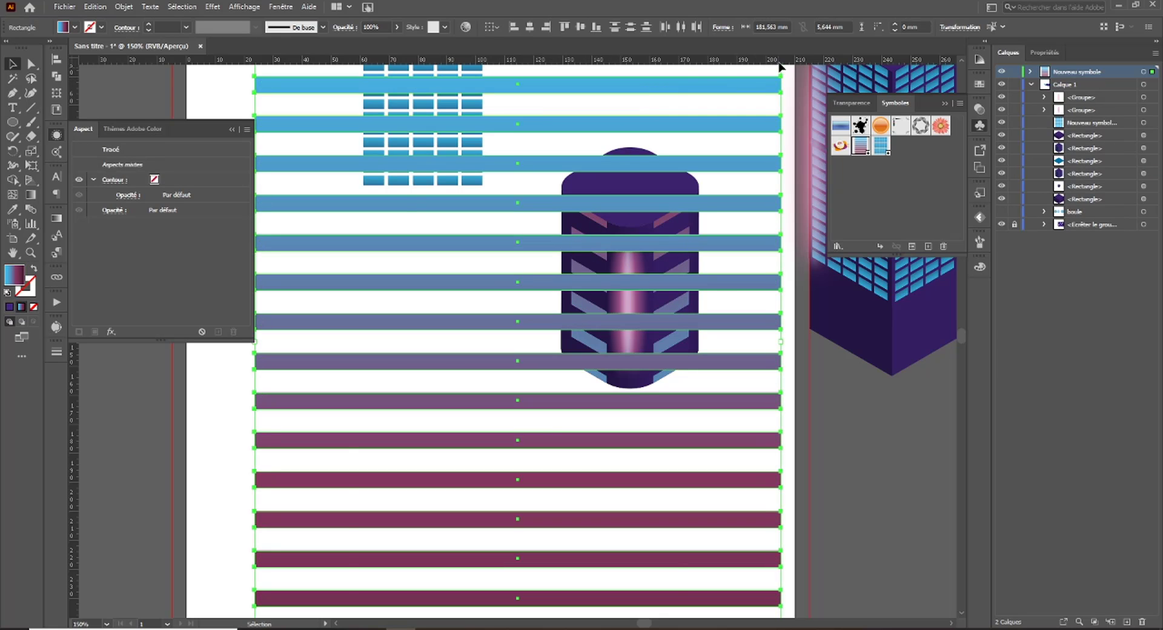
Scale the pasted stripes to about 42 by 61 mm beside the rounded block and save them as a new dynamic symbol.
key("ctrl+minus")
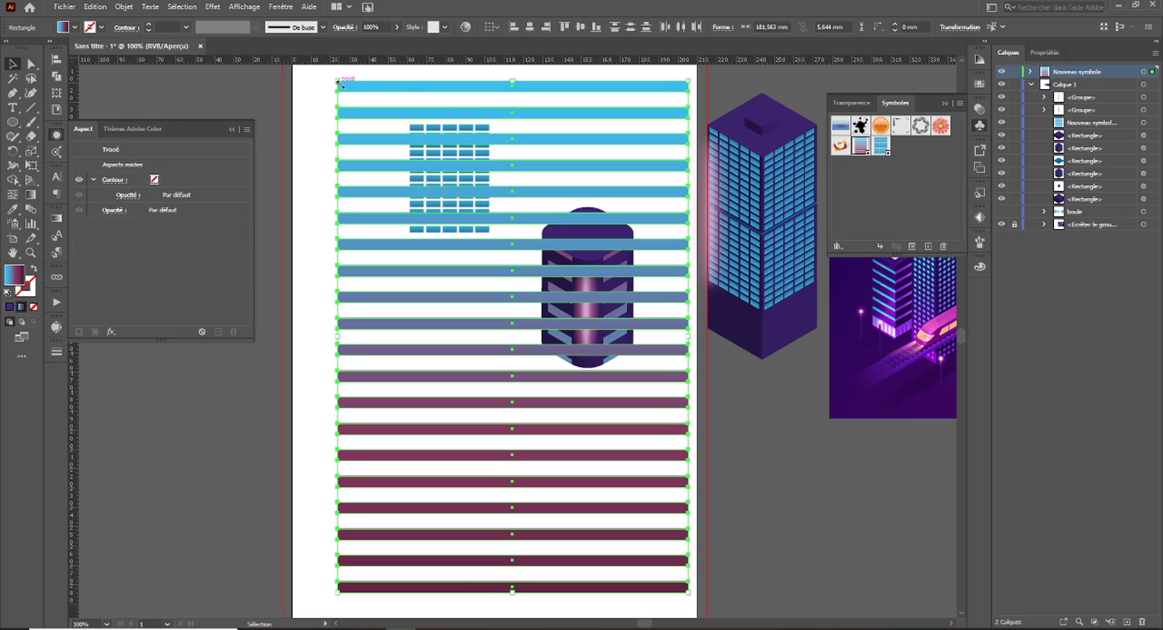
left_click_drag(342, 85, 595, 425)
left_click_drag(669, 494, 521, 255)
left_click_drag(448, 215, 462, 237)
left_click_drag(522, 293, 949, 181)
left_click(621, 414)
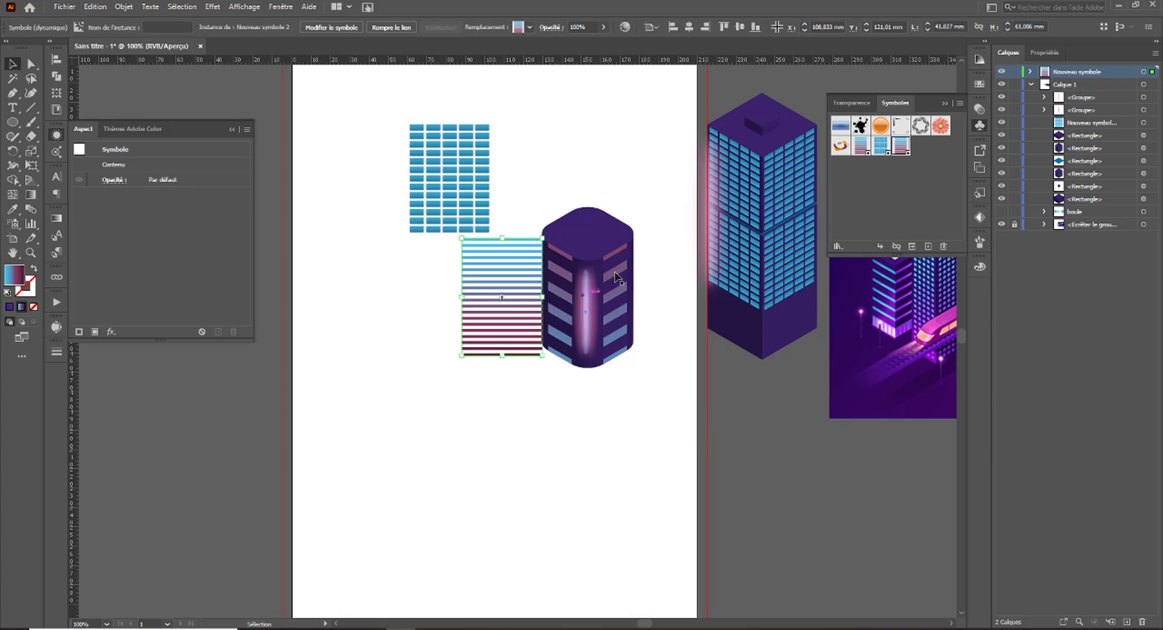
Delete the new stripe symbol instance and the window grid instance from the artboard.
key("Delete")
left_click(410, 153)
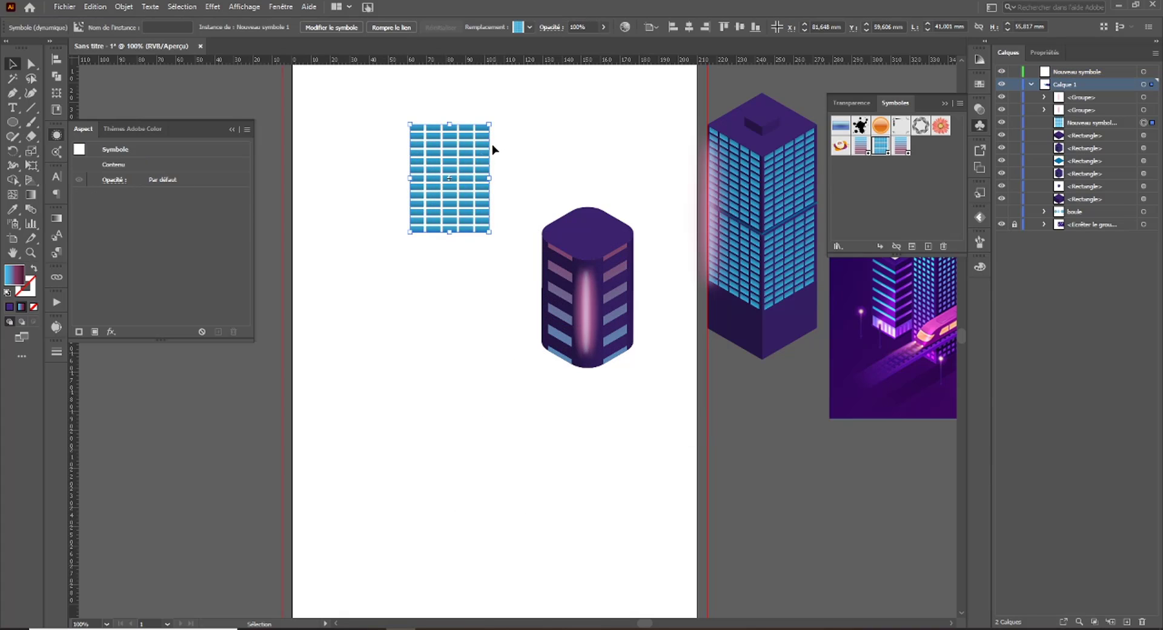
key("Delete")
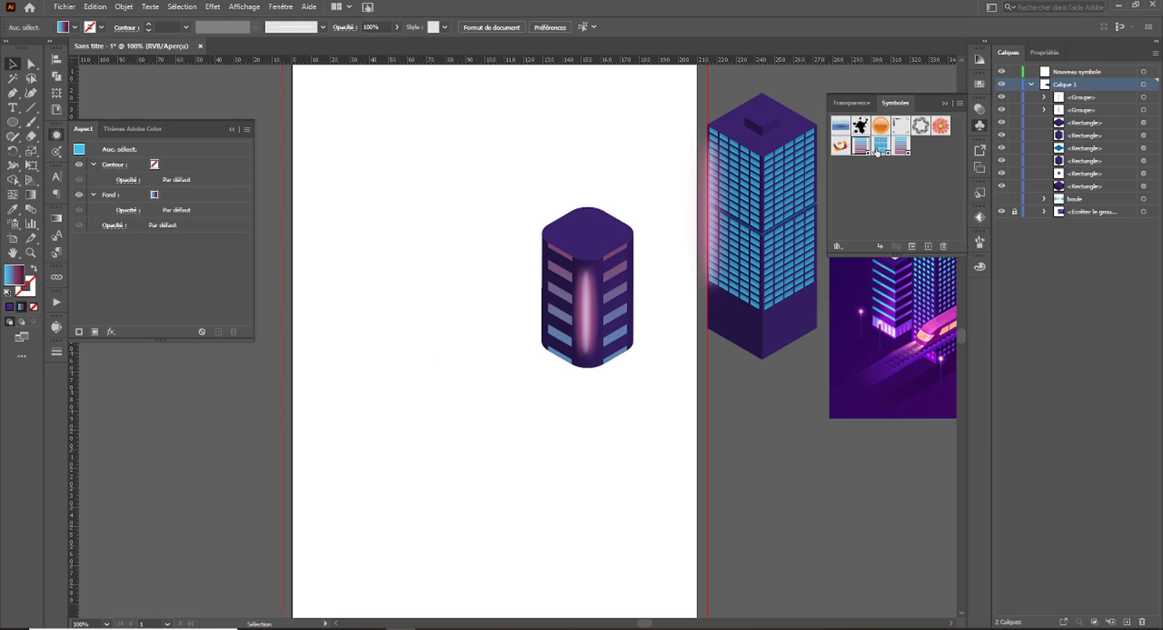
Try to delete the old stripe symbol together with its instances.
left_click(942, 246)
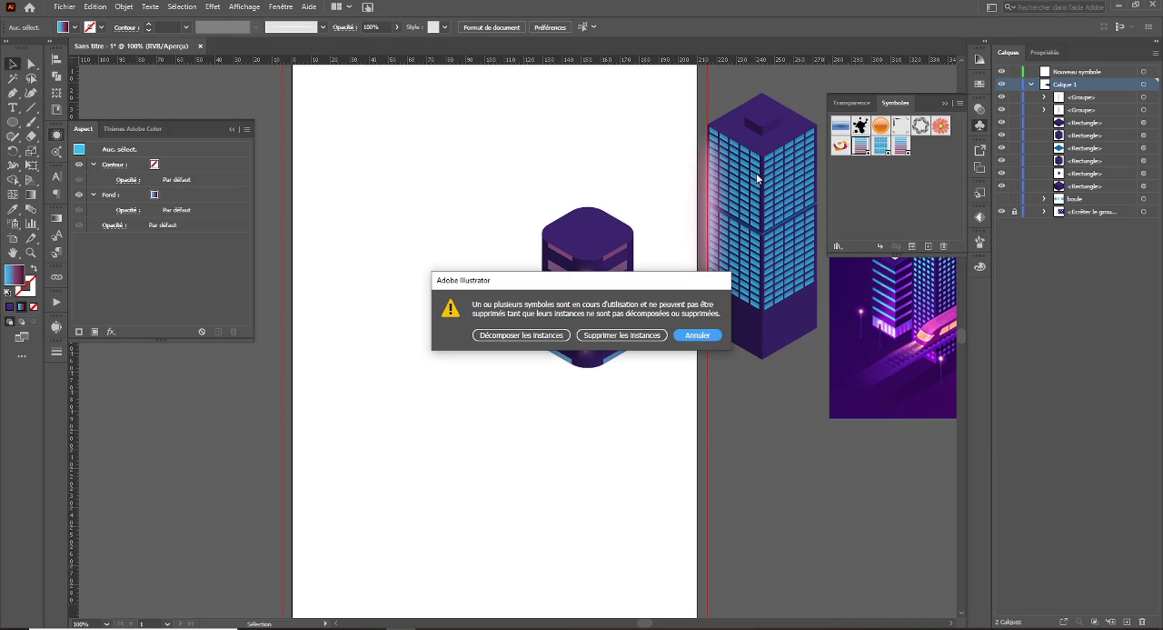
left_click(583, 335)
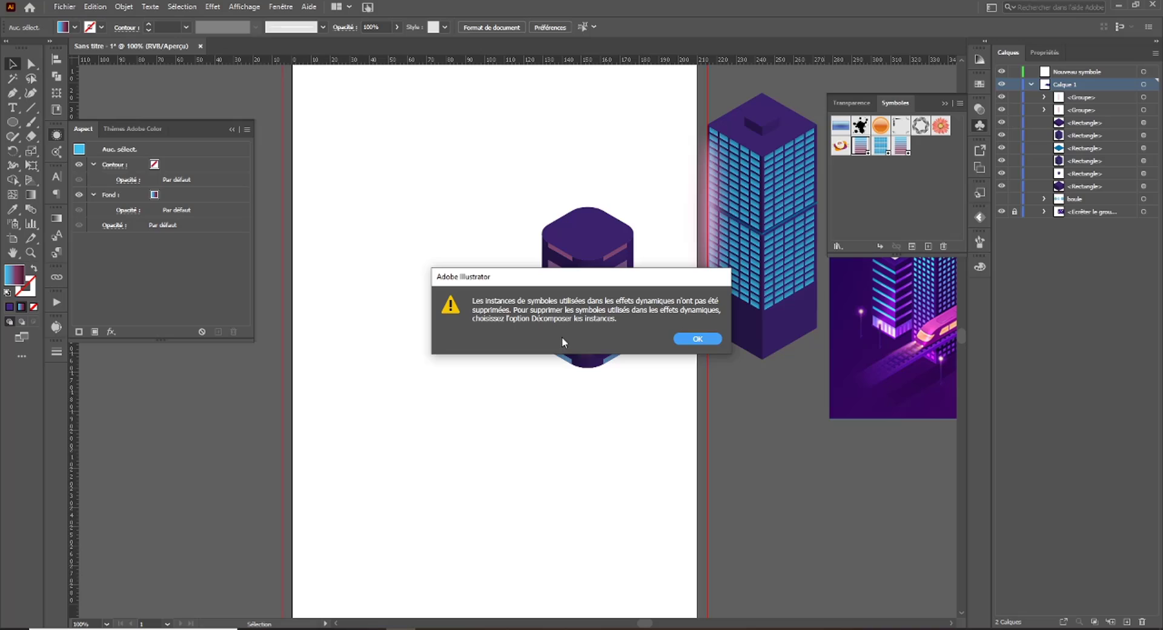
left_click(696, 337)
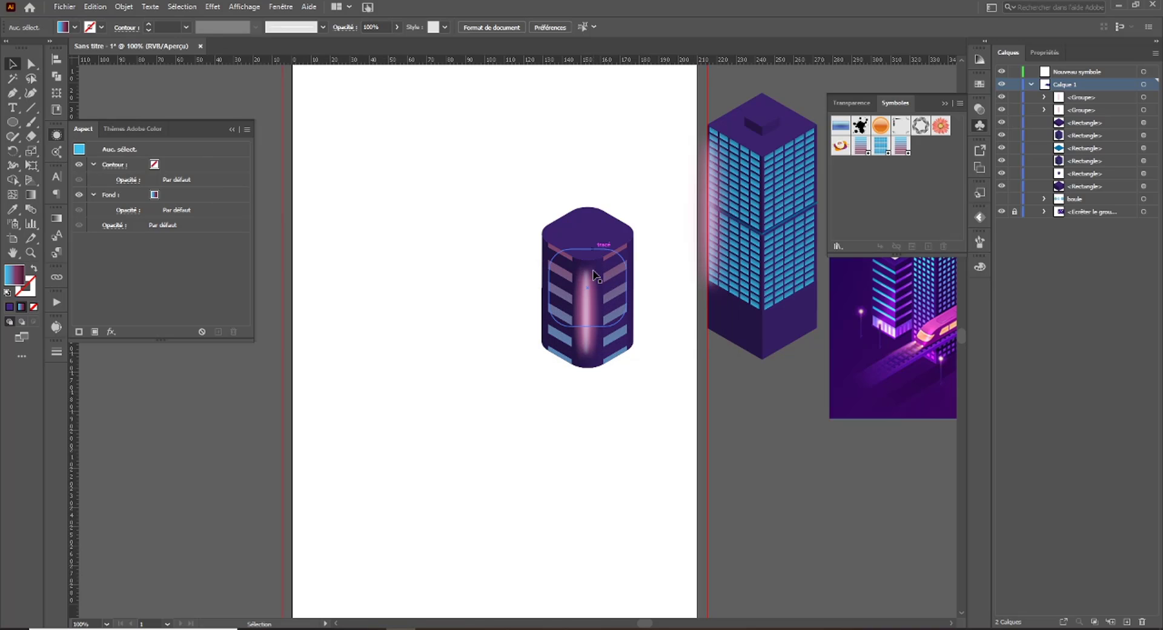
Clear all mapped artwork from the surfaces of the rounded tower's 3D extrusion.
left_click(628, 267)
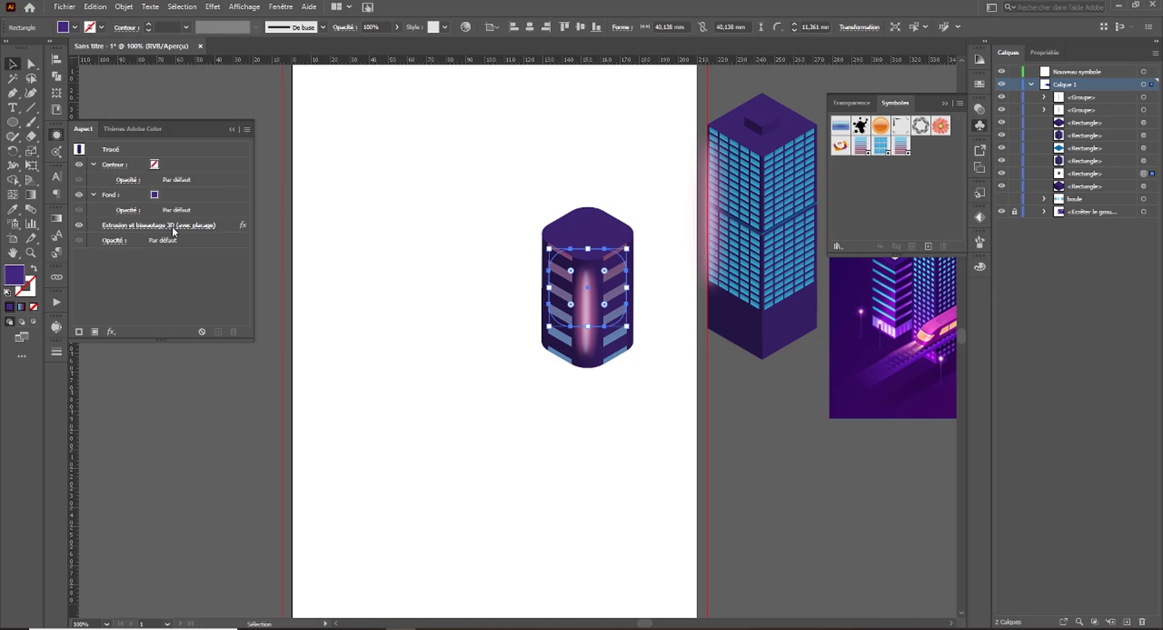
left_click(172, 225)
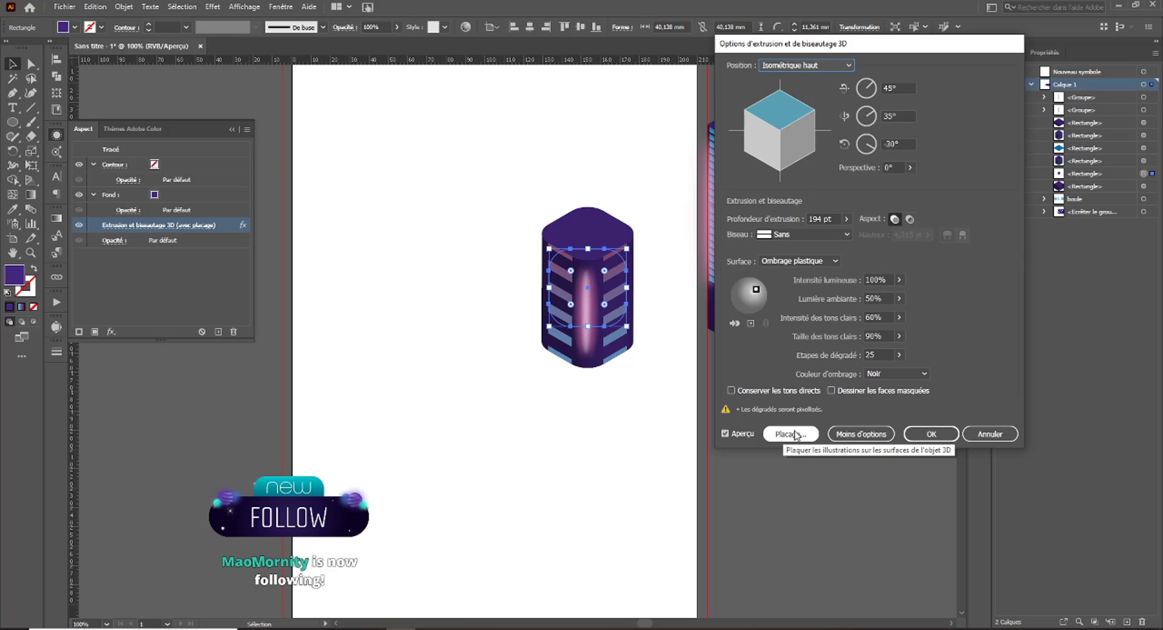
left_click(790, 442)
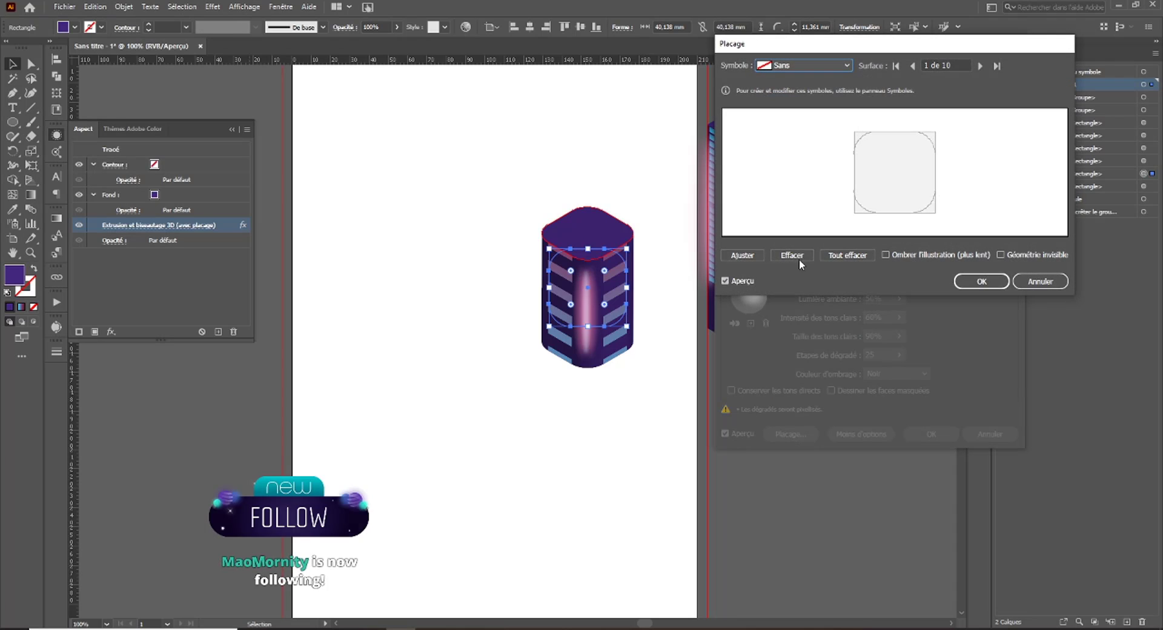
left_click(980, 65)
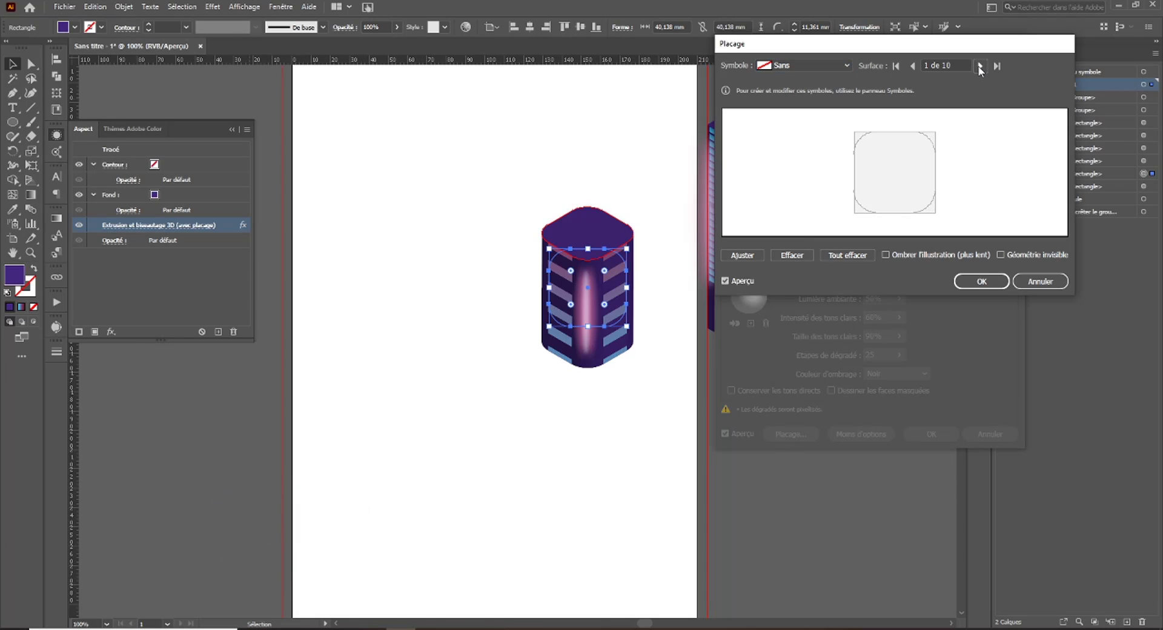
left_click(980, 65)
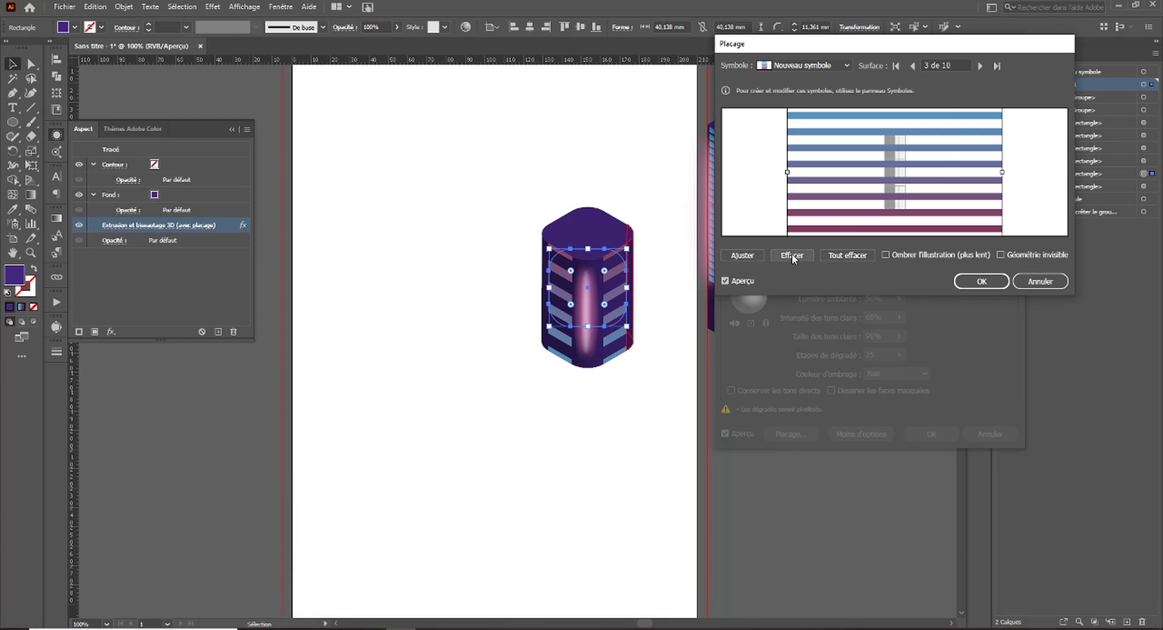
left_click(847, 255)
Map the Nouveau symbole 2 stripes onto surfaces 3, 4 and 5 of the rounded tower.
left_click(799, 65)
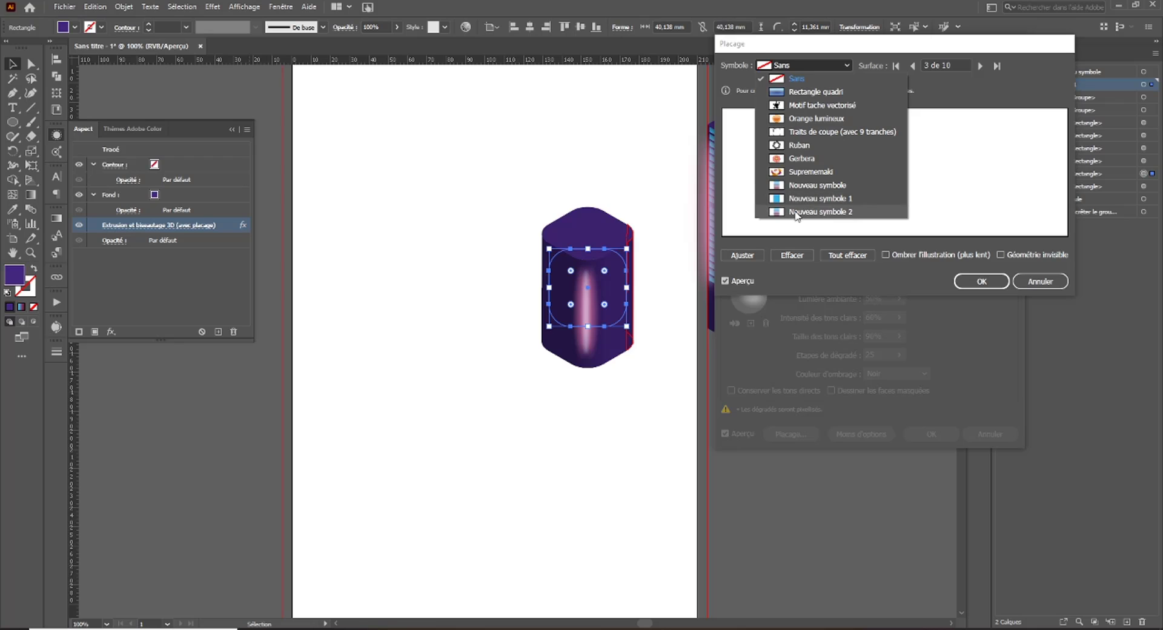
left_click(795, 211)
left_click(980, 65)
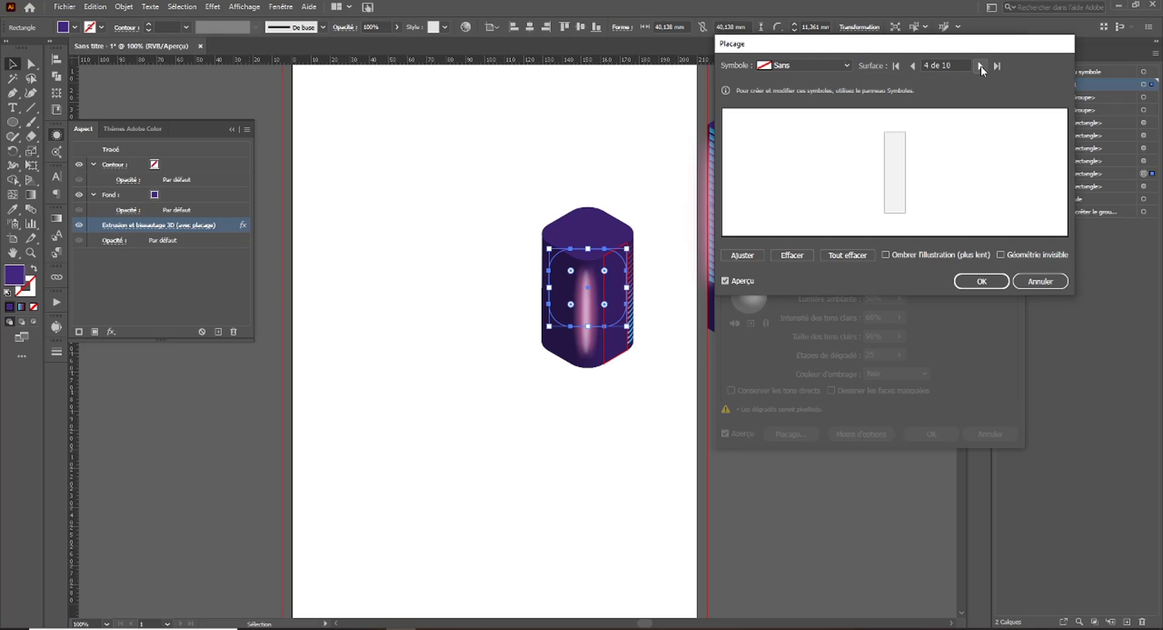
left_click(824, 66)
left_click(804, 212)
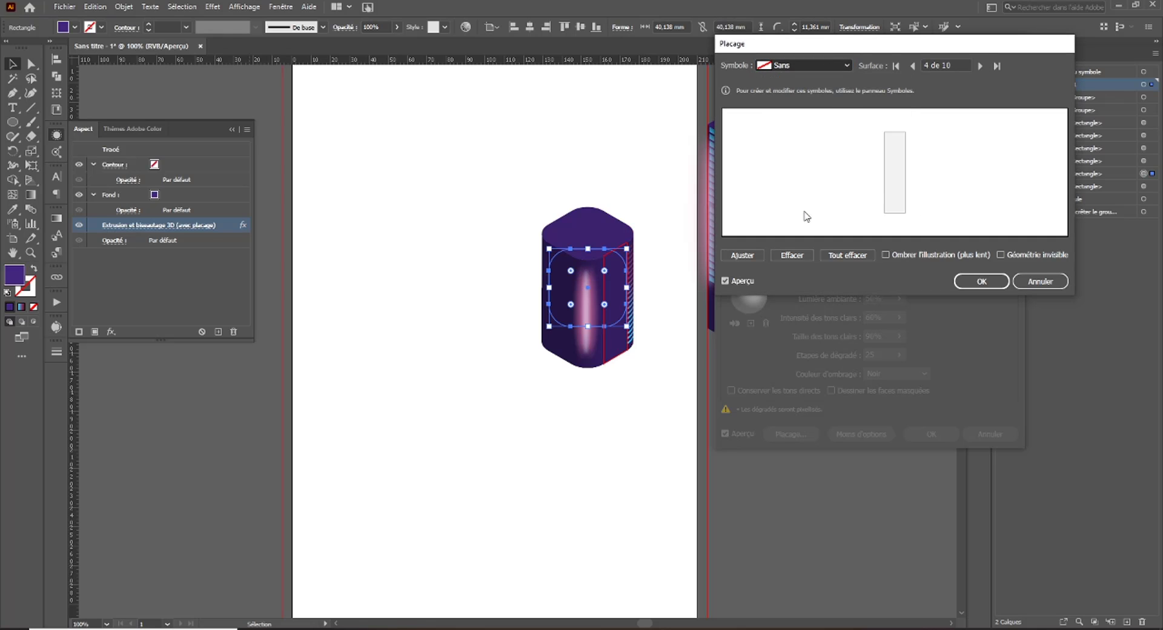
left_click(980, 66)
left_click(806, 65)
left_click(806, 212)
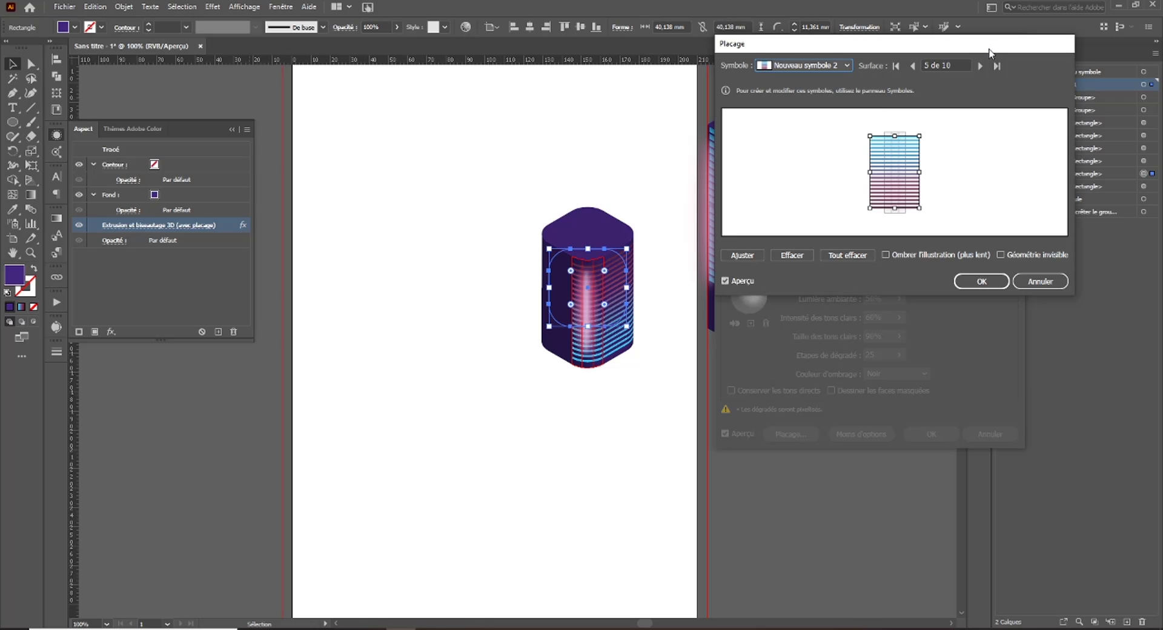
Map Nouveau symbole 2 onto surfaces 6 and 7 as well, and apply the rounded tower's updated extrusion.
left_click(980, 65)
left_click(806, 65)
left_click(805, 212)
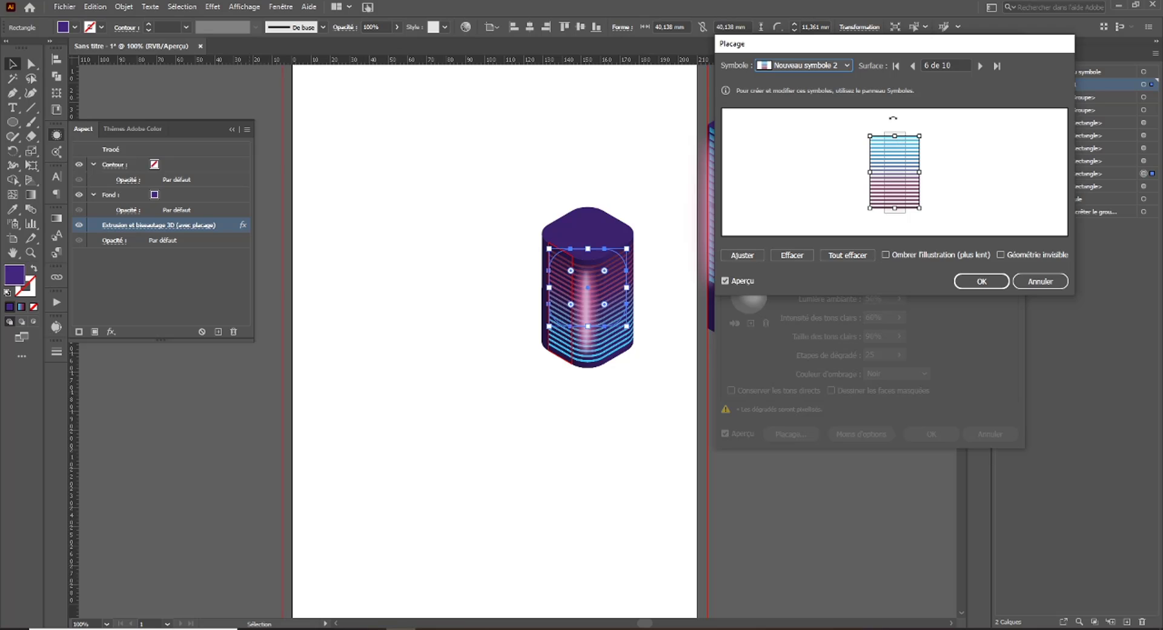
left_click(980, 65)
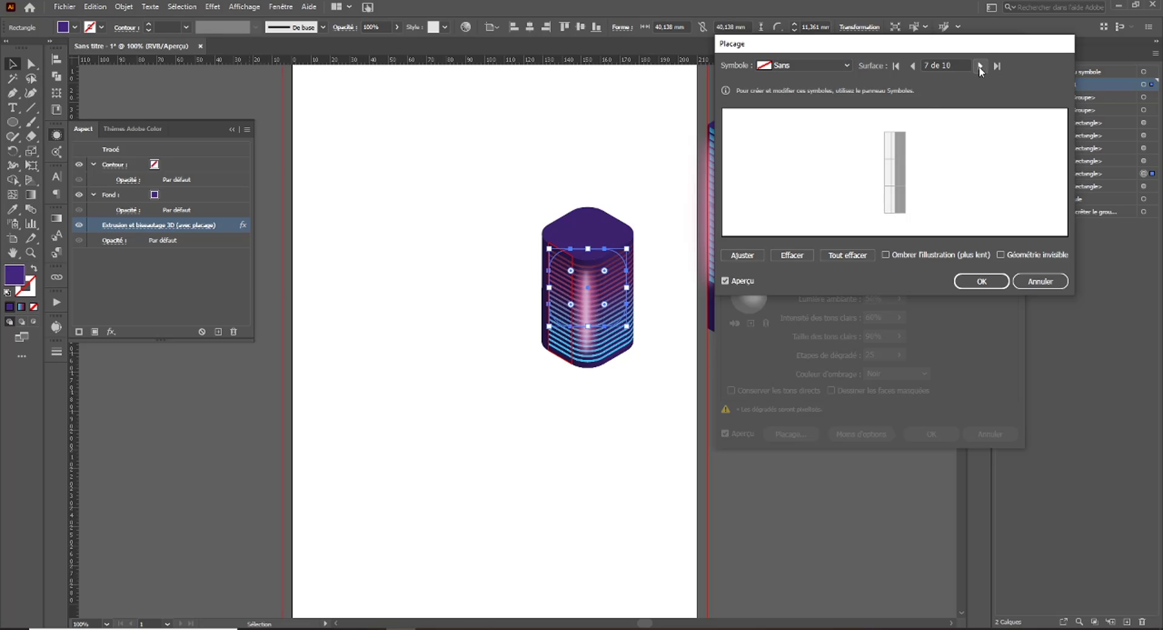
left_click(824, 67)
left_click(806, 211)
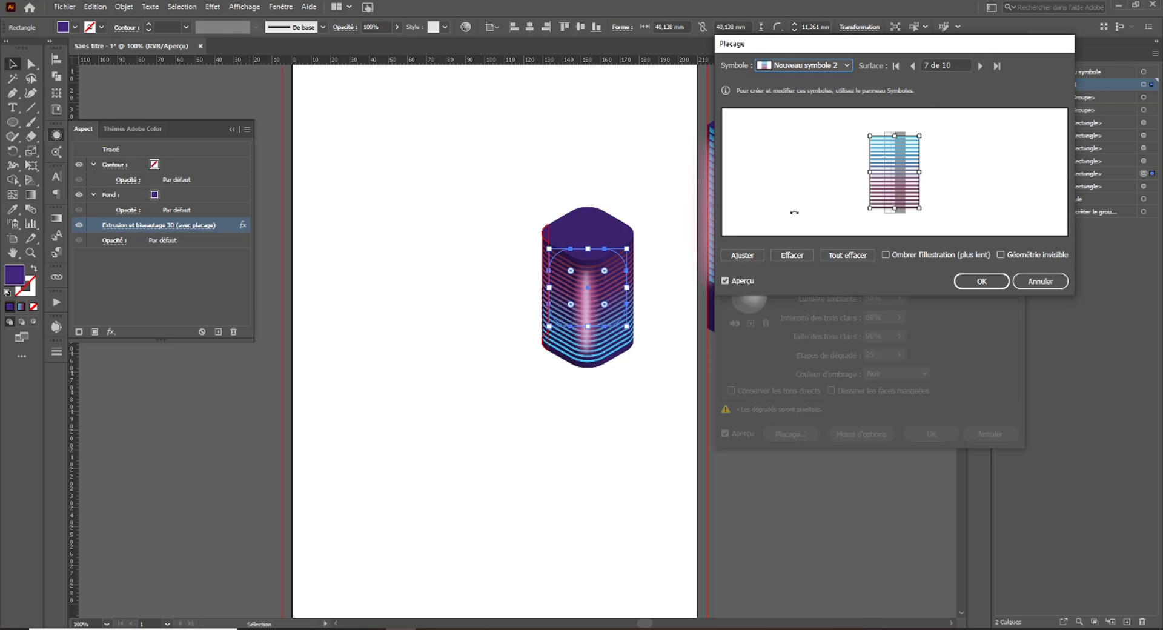
left_click(981, 283)
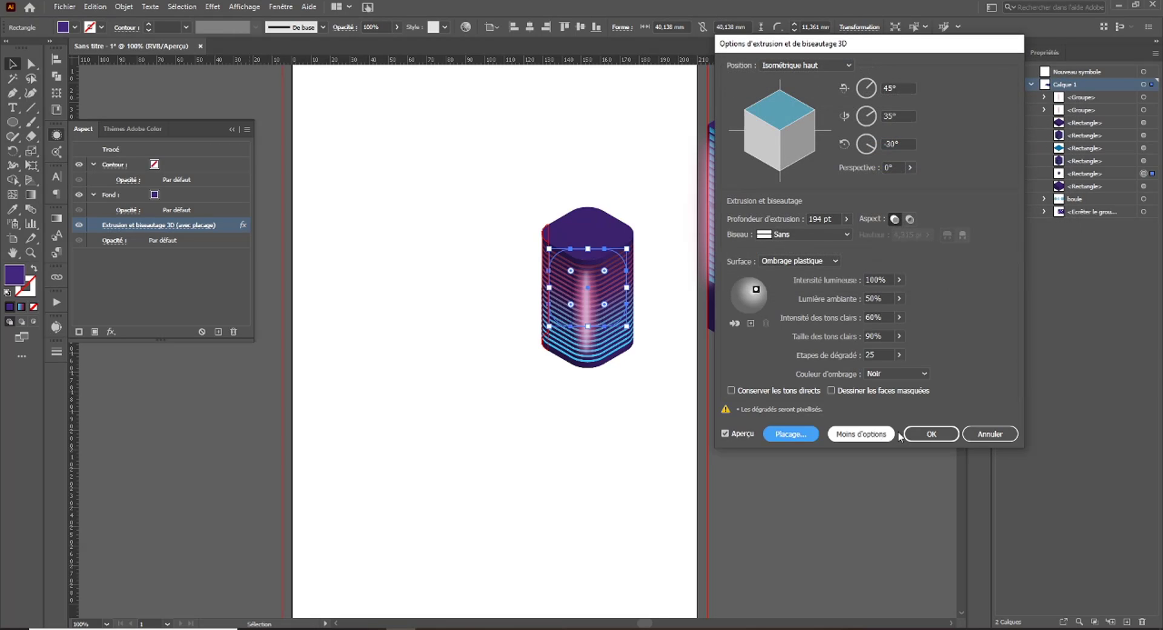
left_click(930, 434)
left_click(550, 436)
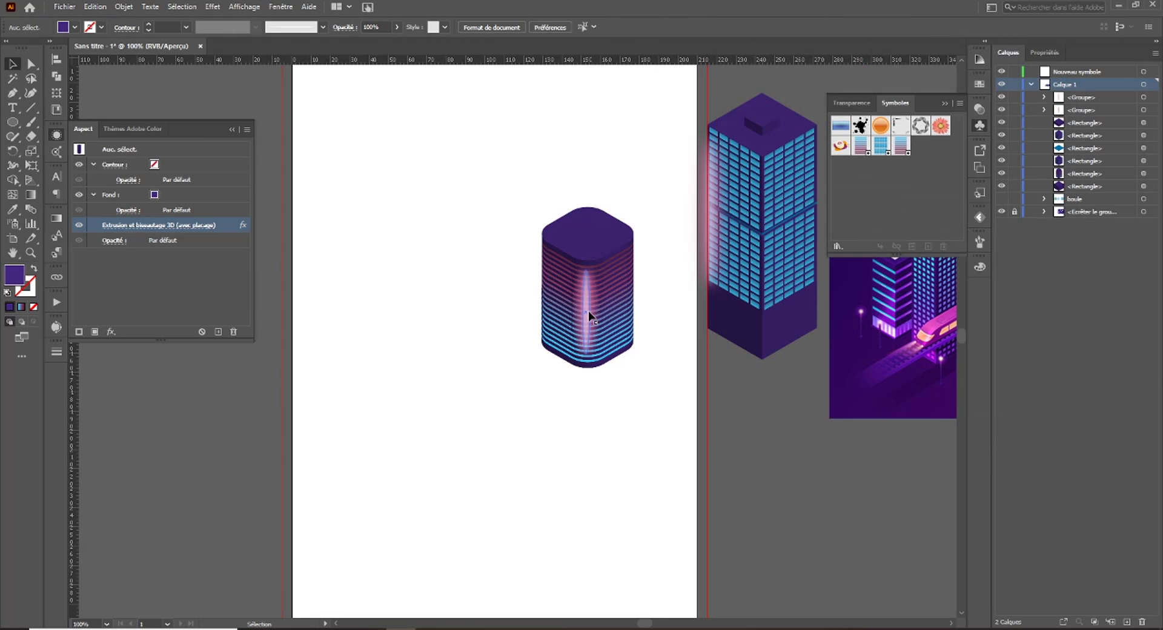
Lower the opacity of the glow group on the rounded tower's front edge to 41%.
left_click(1142, 98)
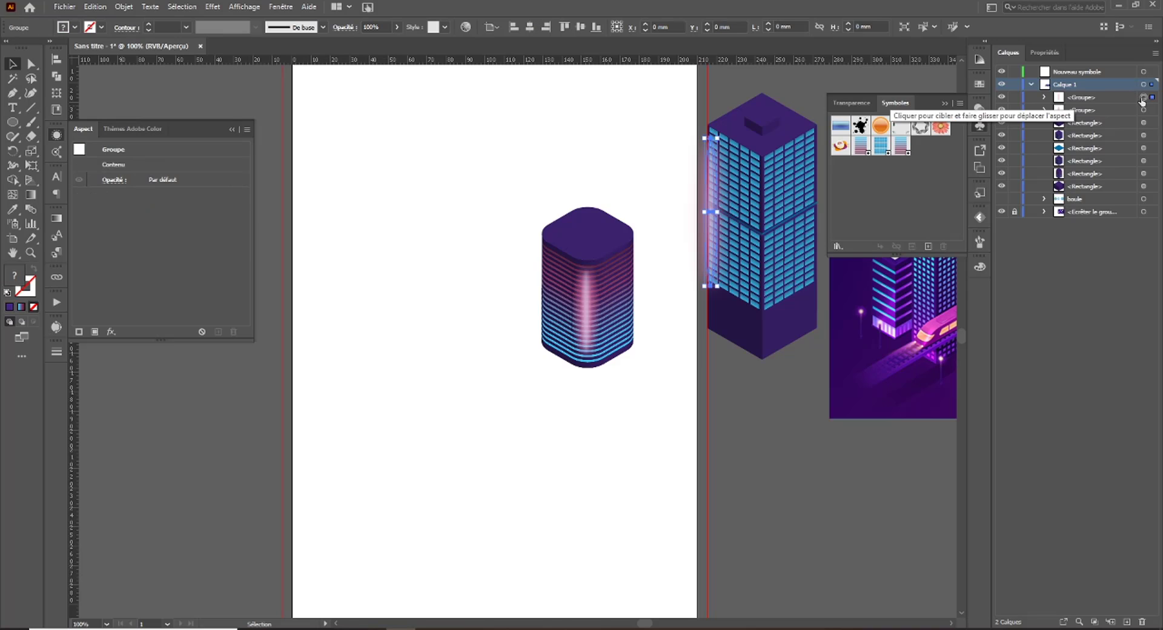
left_click(1002, 97)
left_click(1002, 97)
left_click(1143, 109)
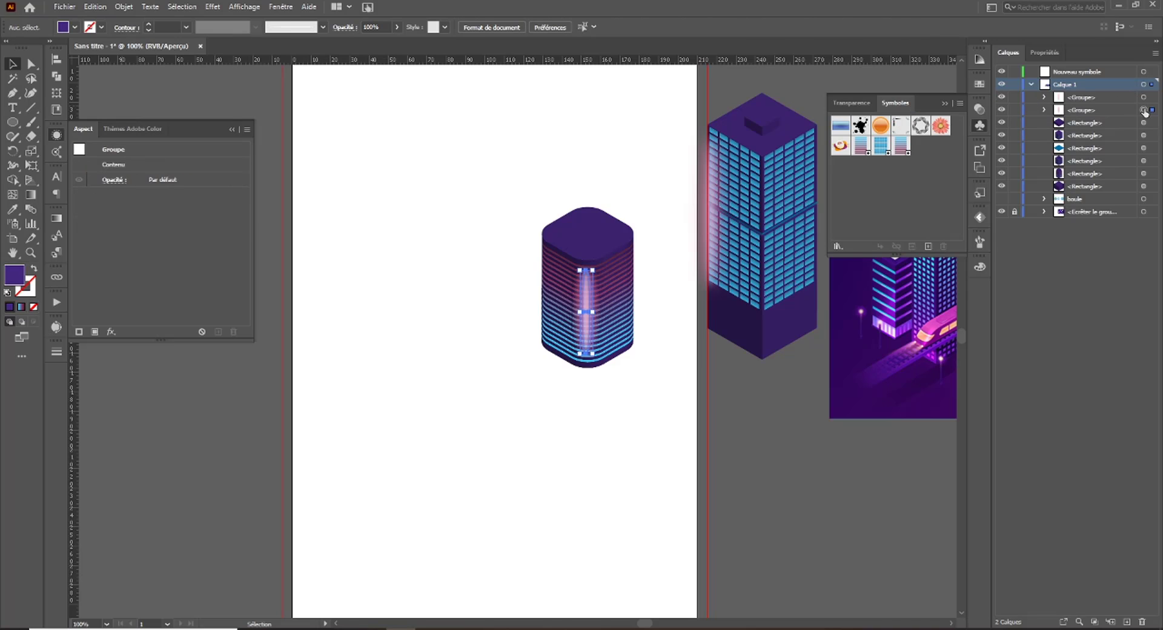
left_click(114, 180)
left_click(140, 204)
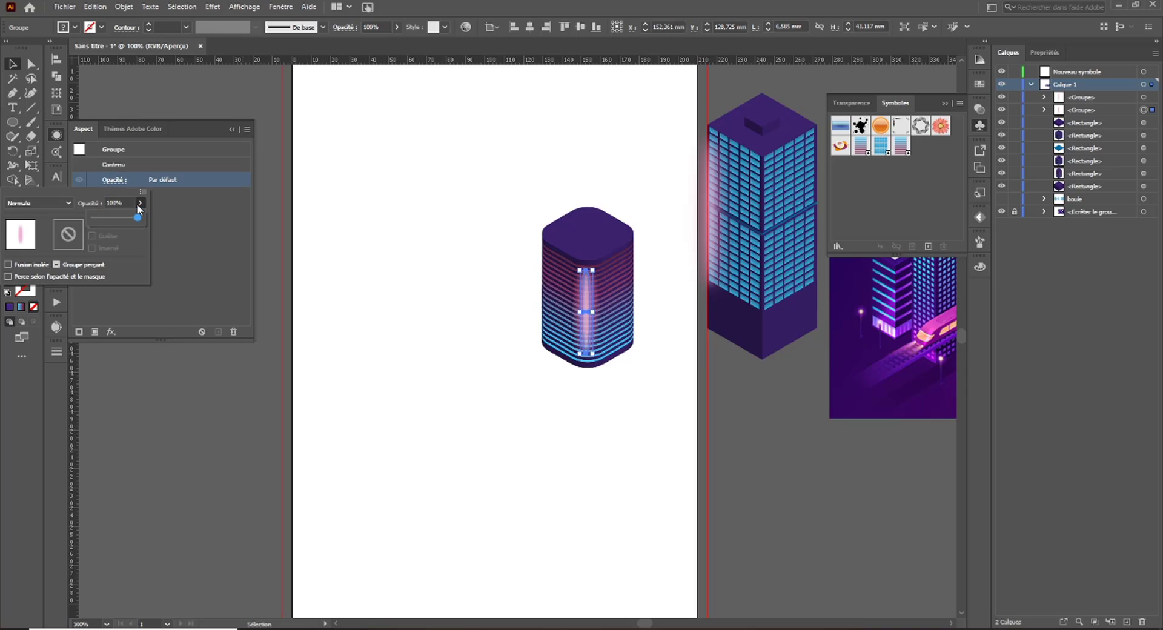
left_click_drag(113, 215, 111, 216)
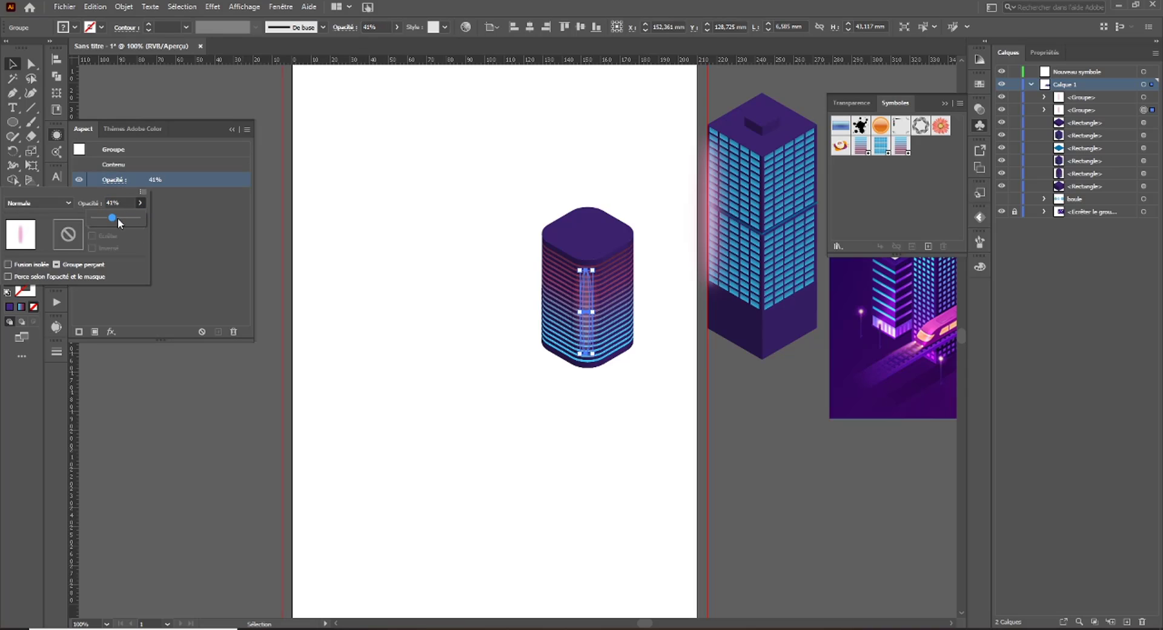
left_click(526, 360)
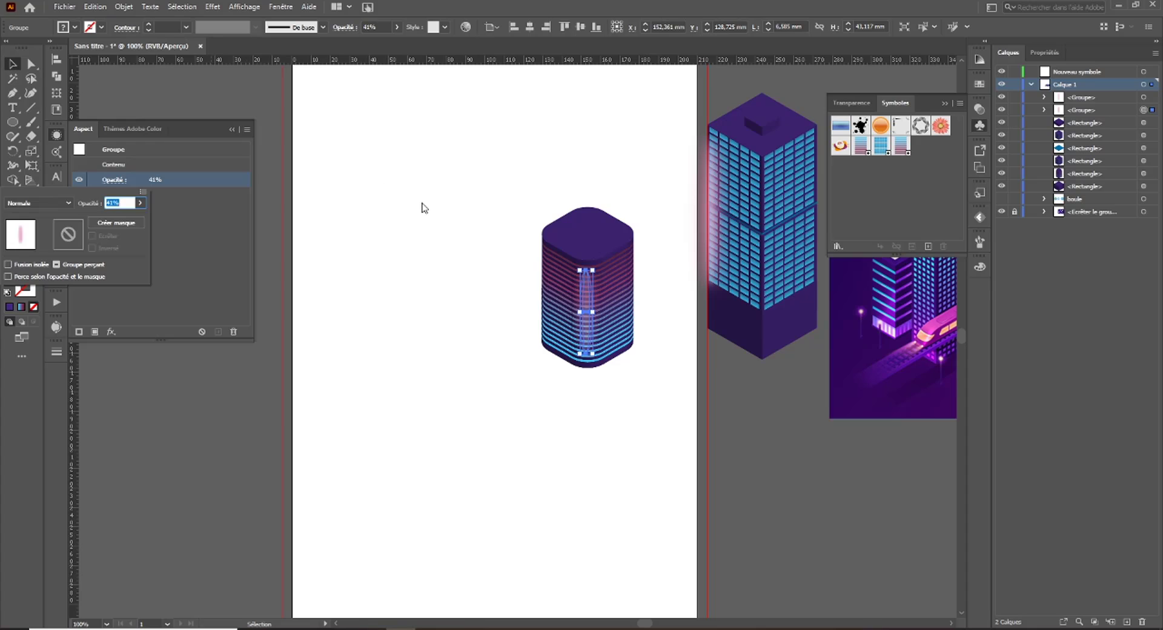
left_click(523, 204)
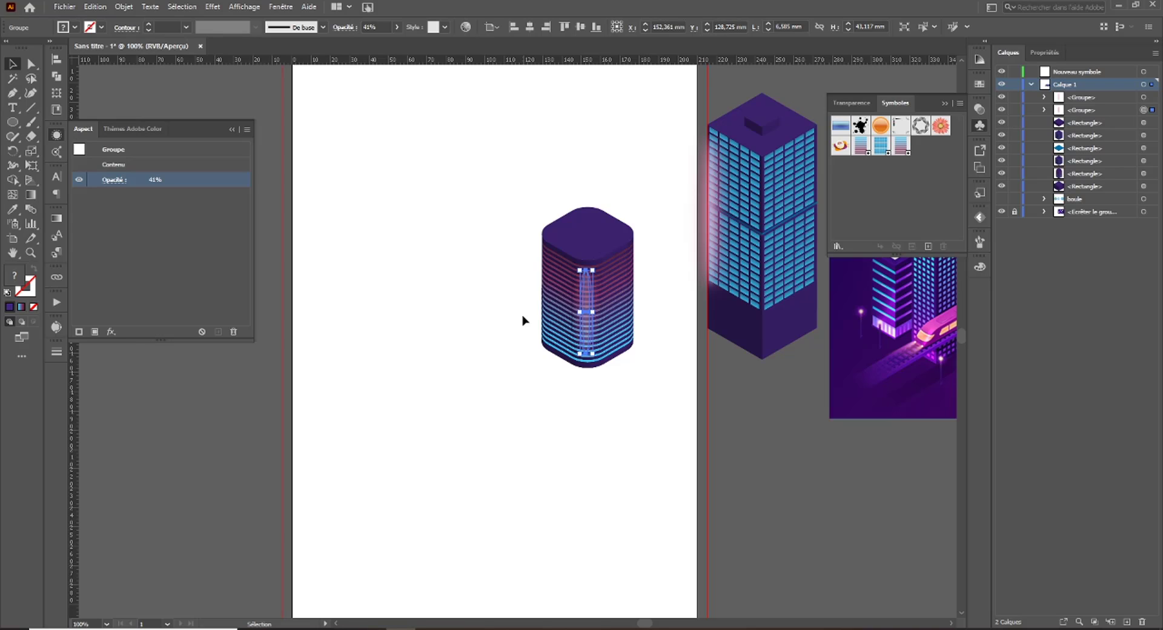
left_click(502, 281)
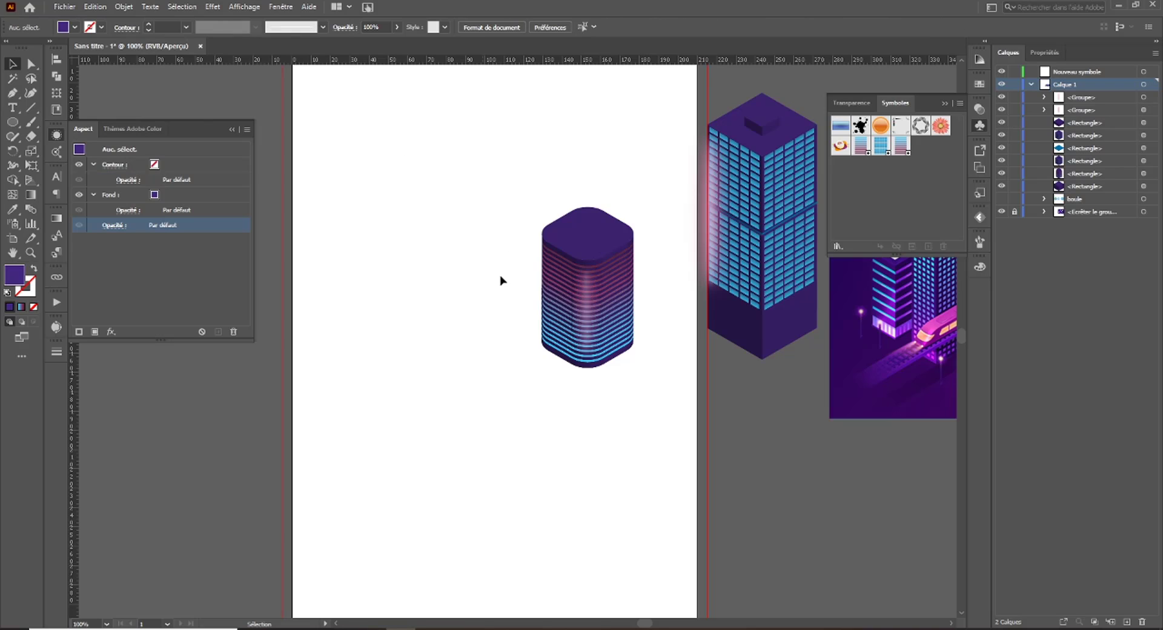
left_click_drag(644, 622, 664, 621)
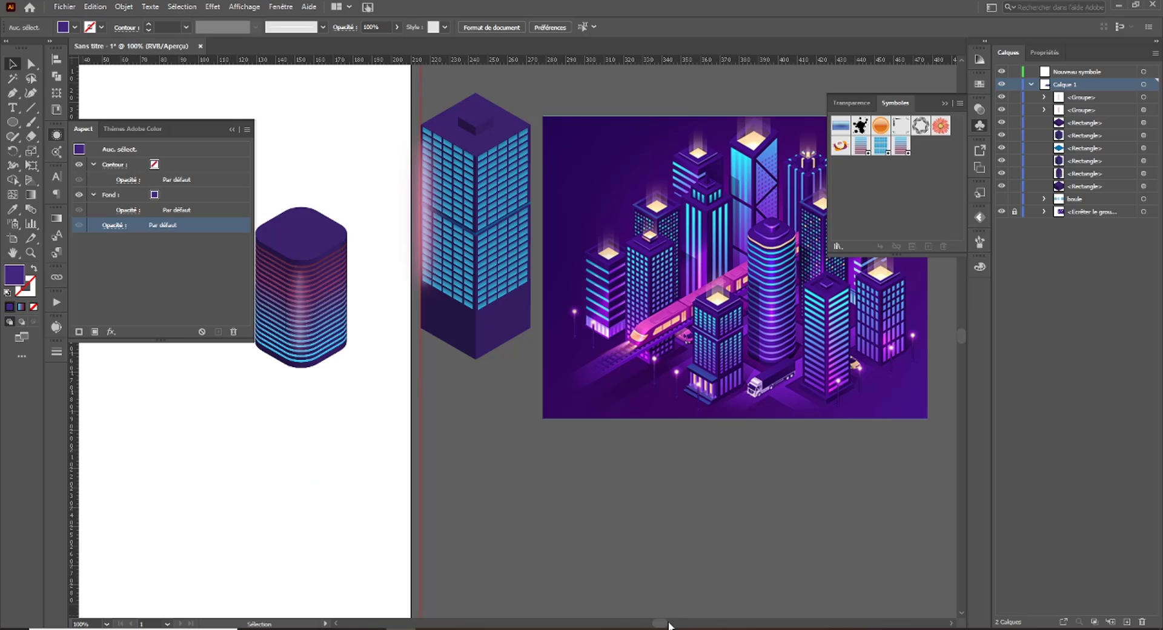
left_click_drag(665, 623, 666, 623)
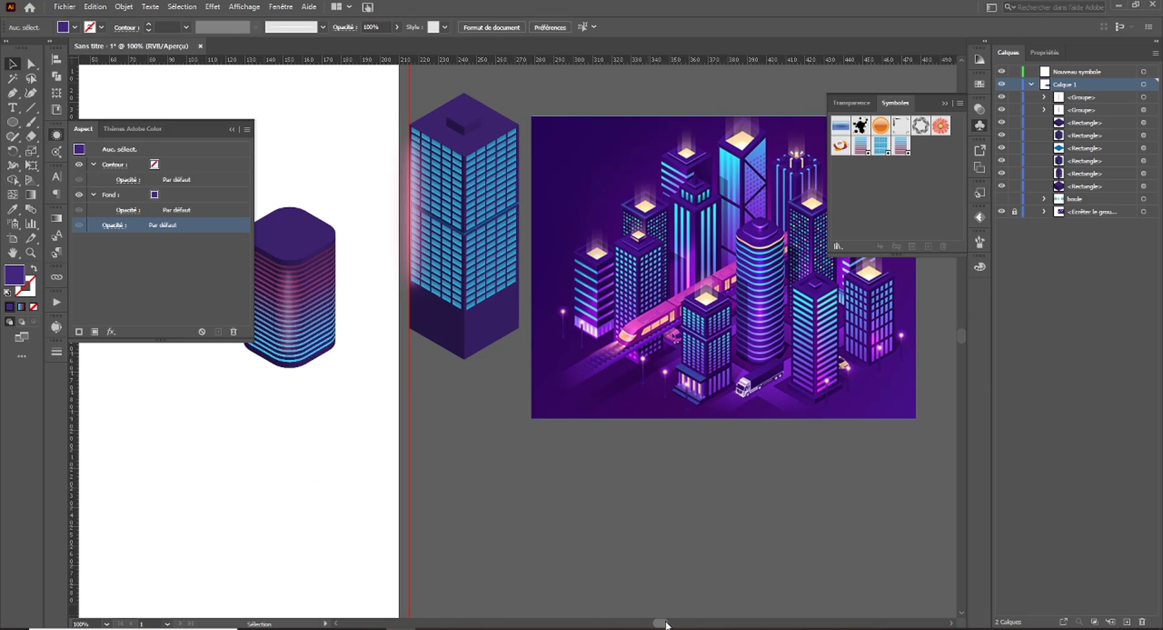
left_click_drag(666, 624, 660, 620)
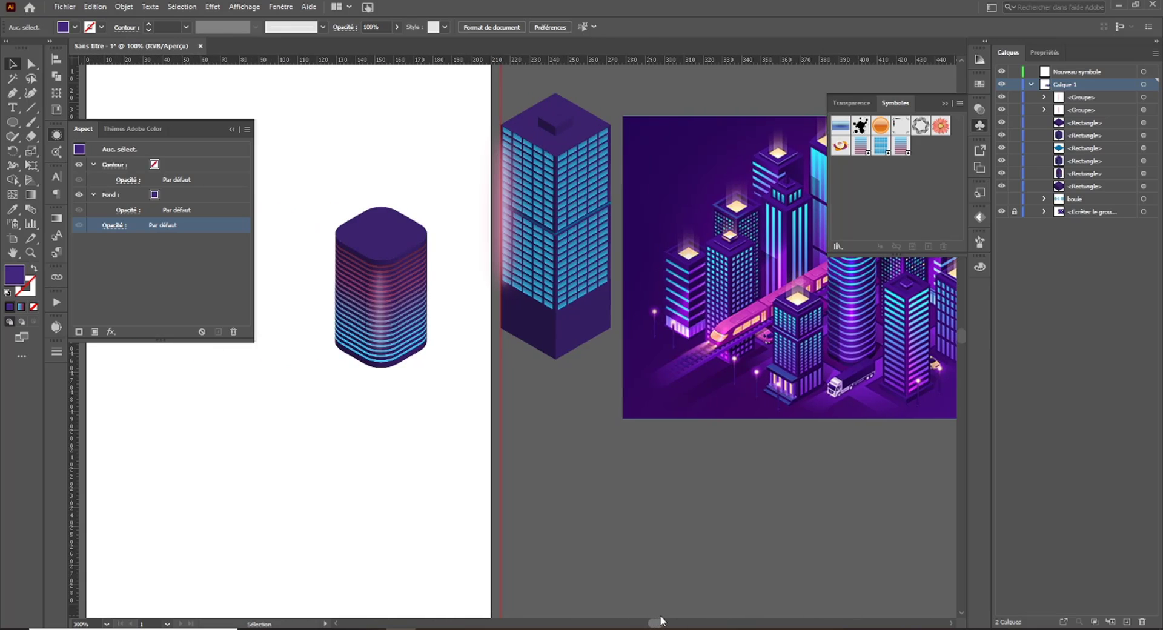